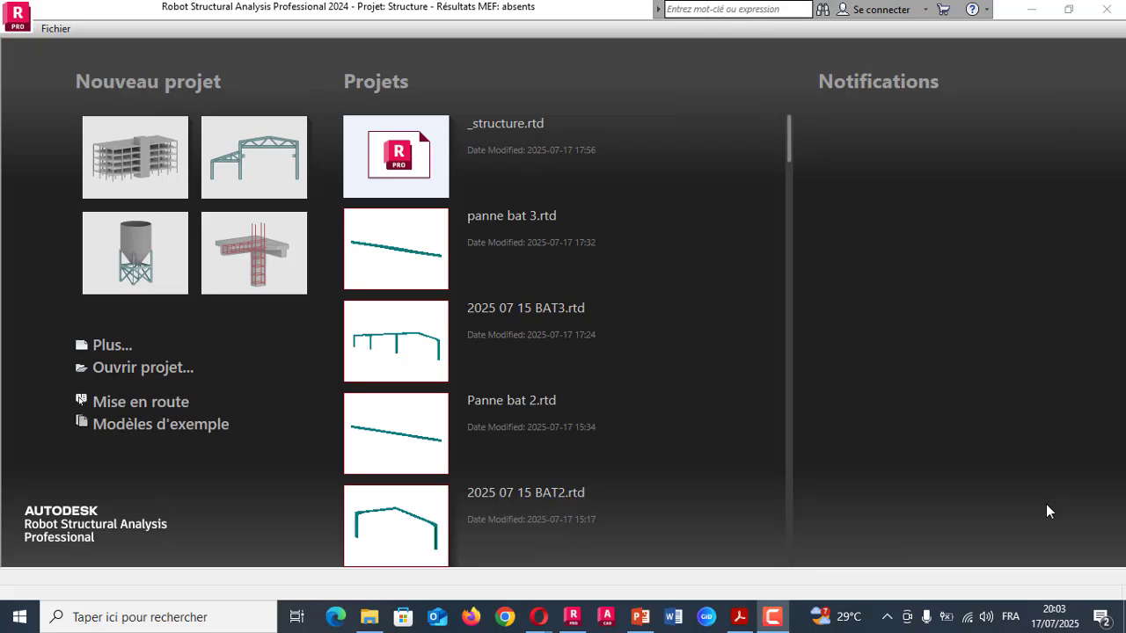
- Switch to the ARCHE Bâtiment PDF in Acrobat and examine the building's 3D view, grid definition and column layout
click(739, 617)
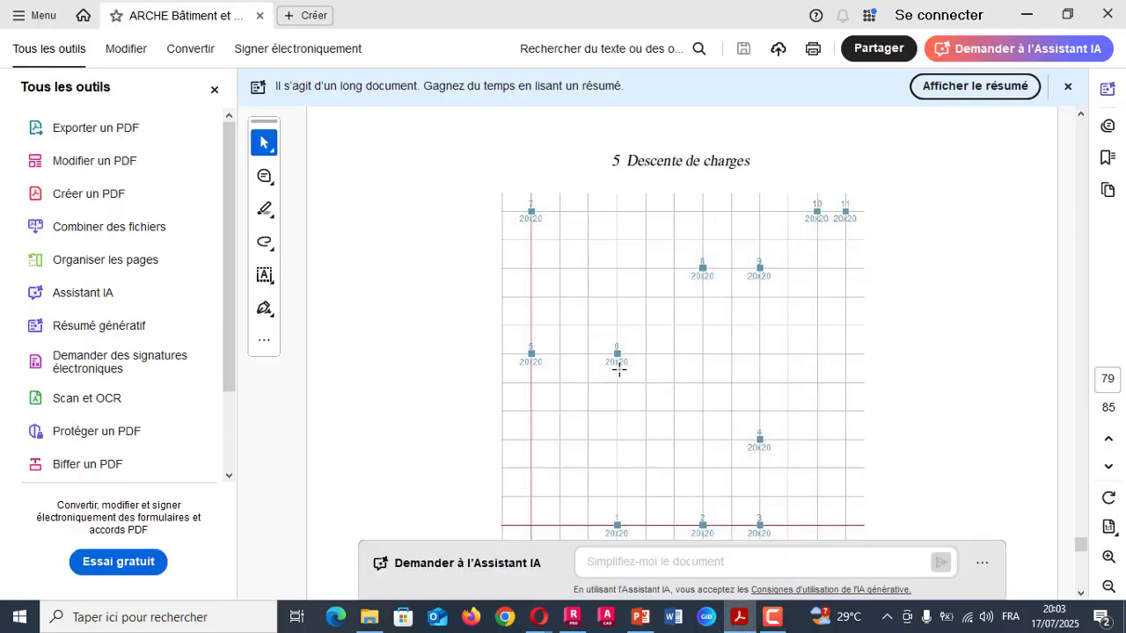
scroll(615, 362, up, 3)
scroll(615, 363, up, 15)
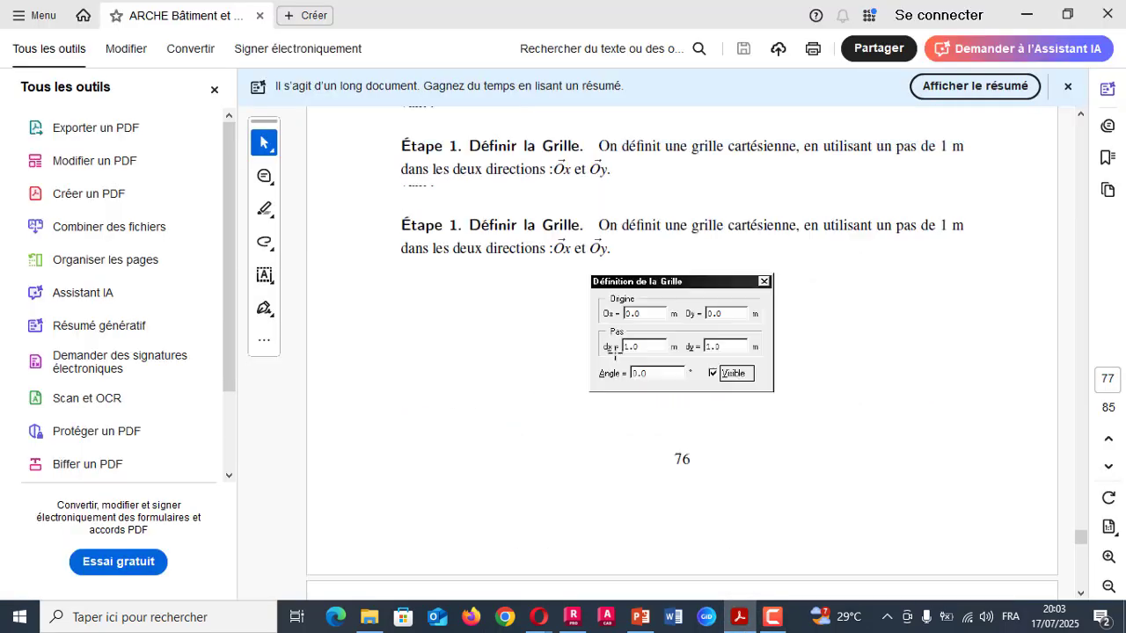
scroll(615, 352, up, 2)
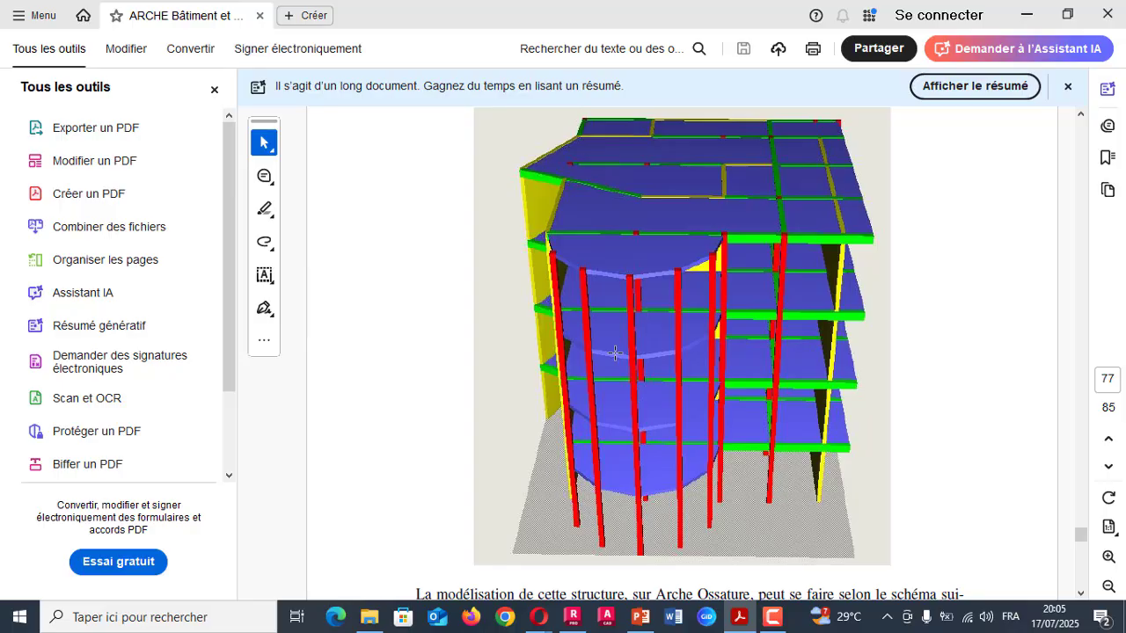
scroll(607, 352, down, 5)
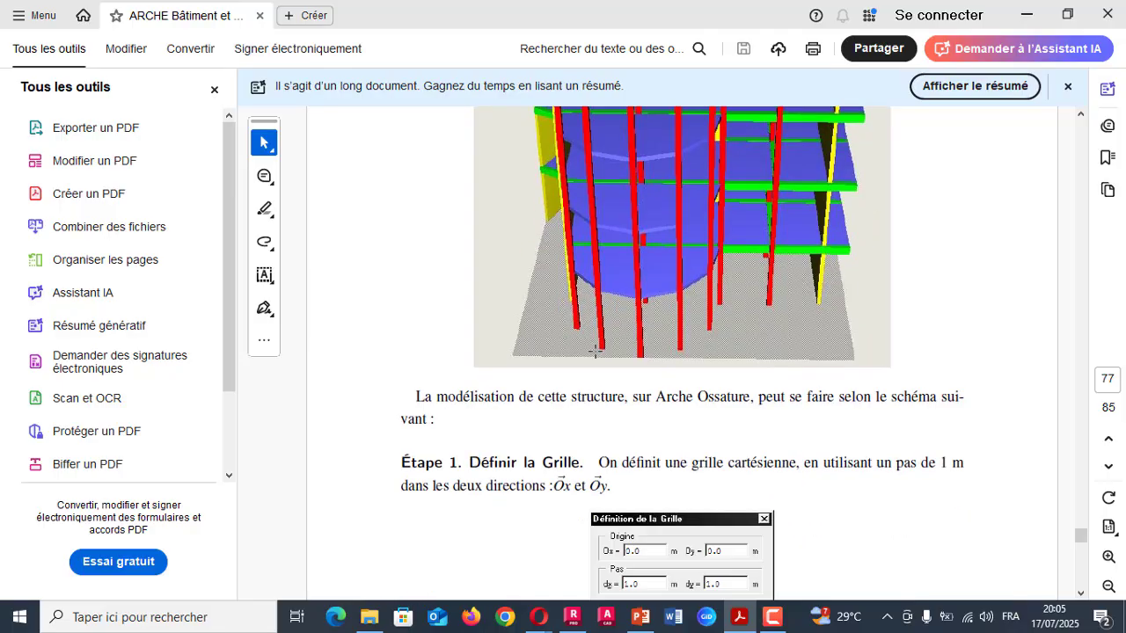
scroll(595, 350, down, 18)
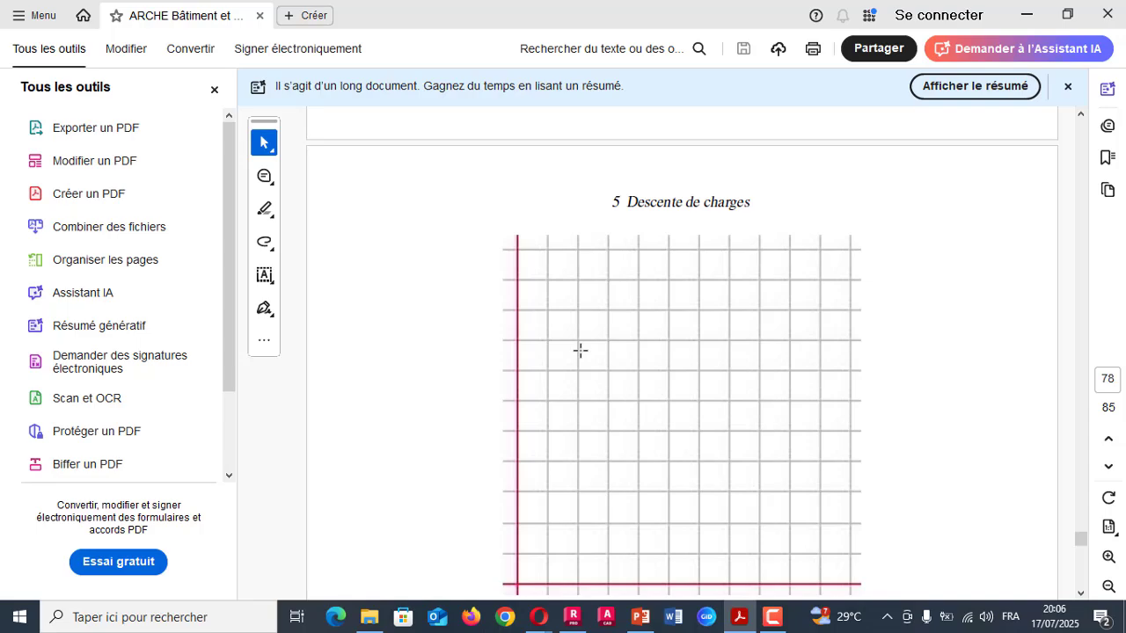
scroll(558, 361, up, 3)
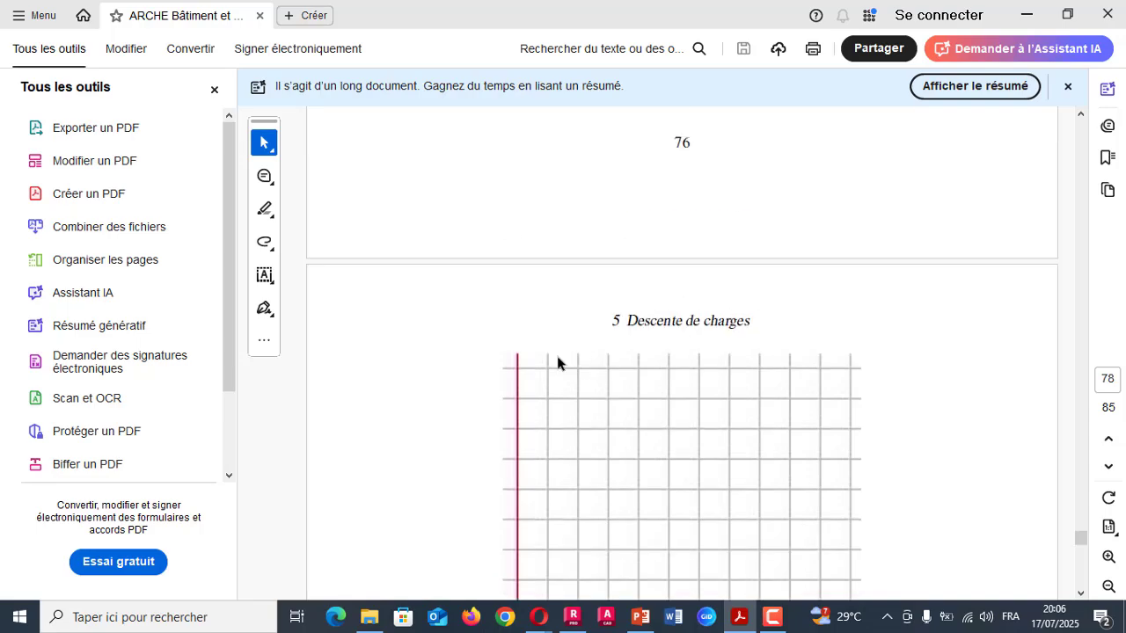
scroll(556, 360, down, 5)
scroll(554, 359, down, 8)
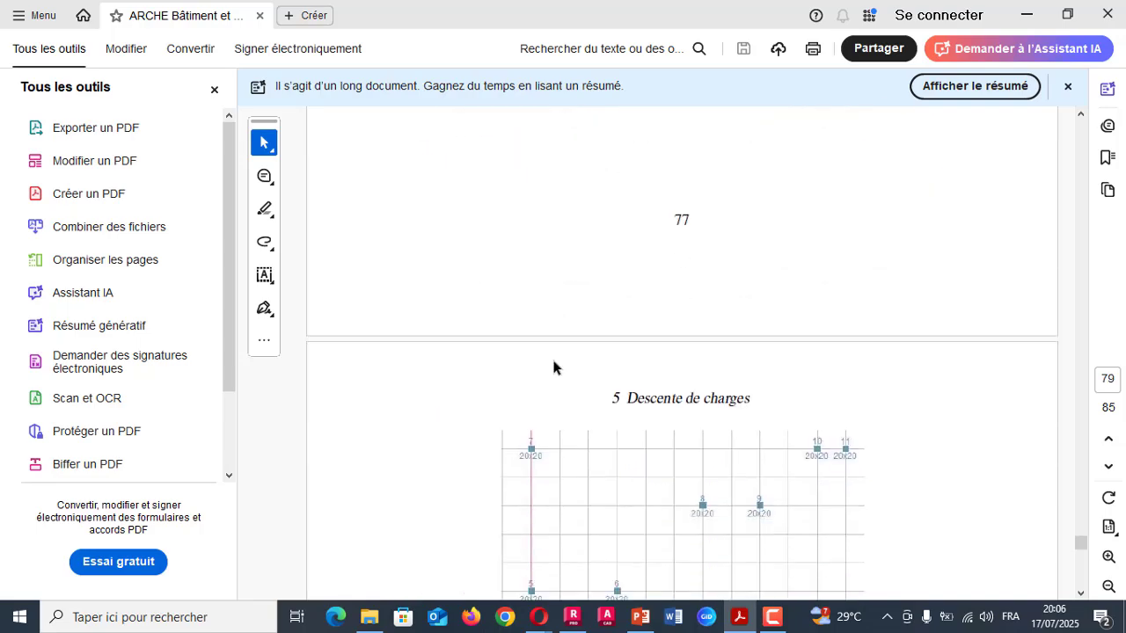
scroll(385, 258, down, 3)
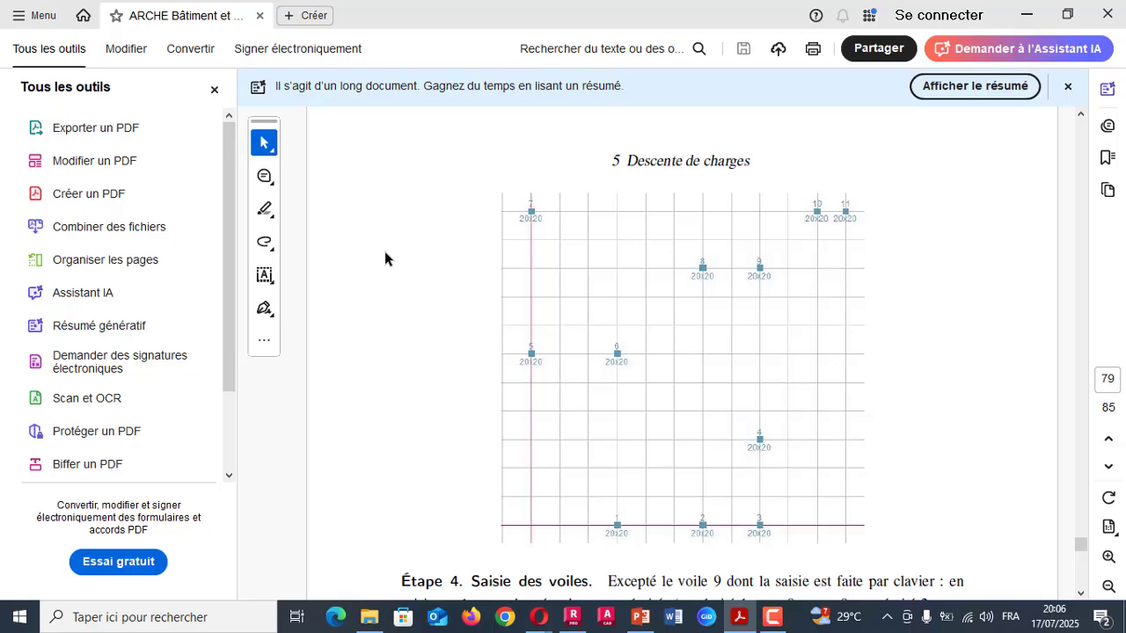
- Hide the list of all tools and enlarge the PDF page showing the column layout
click(213, 90)
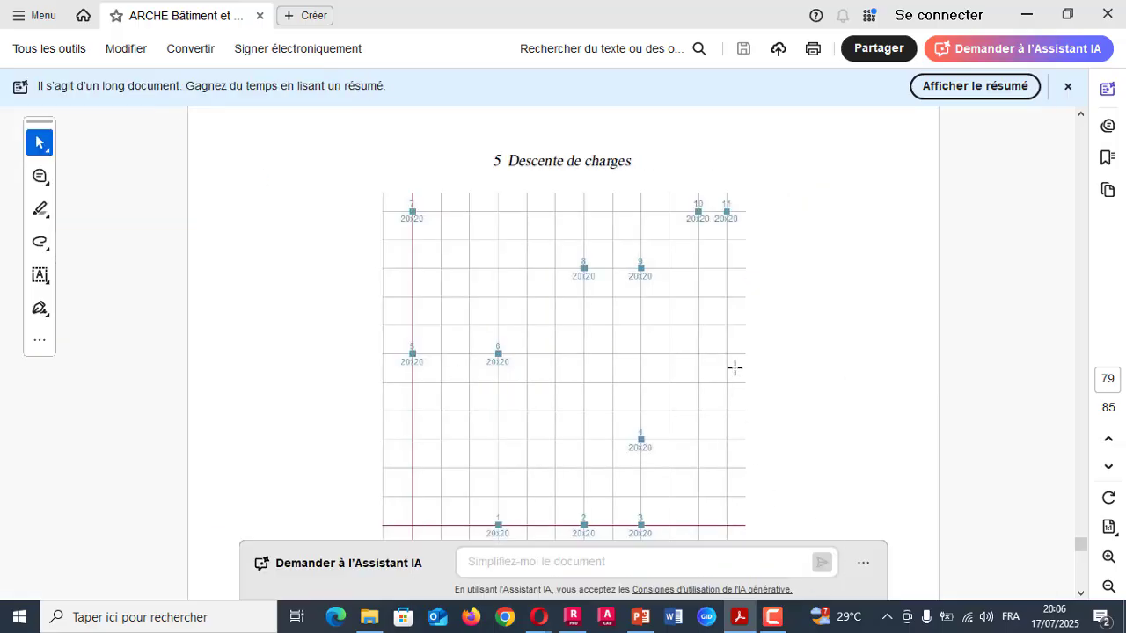
scroll(732, 373, down, 1)
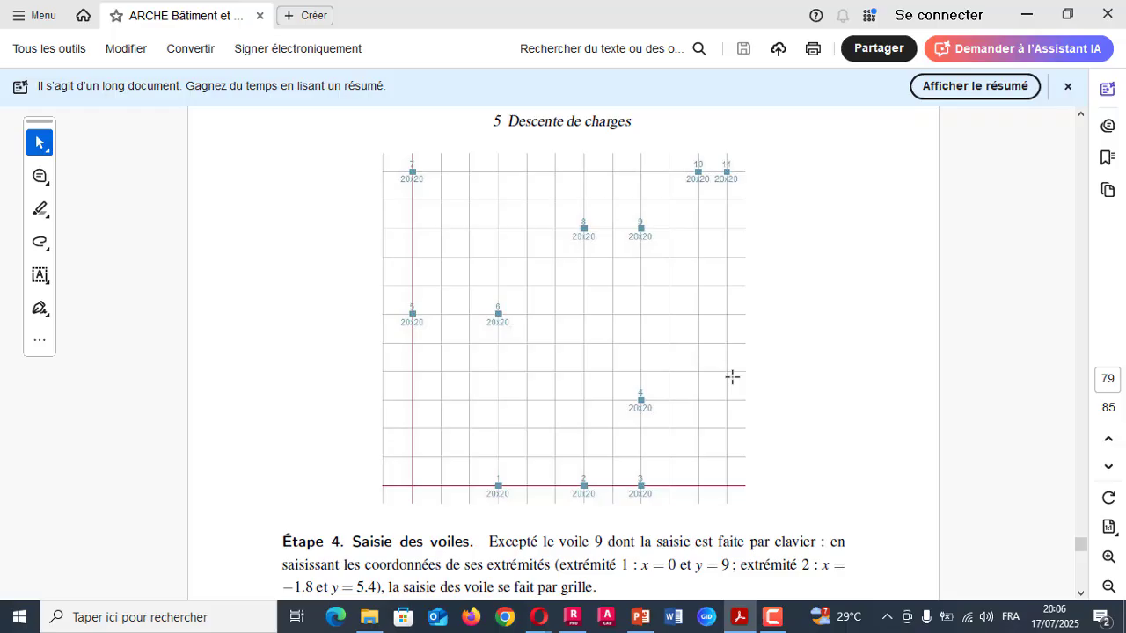
click(1109, 557)
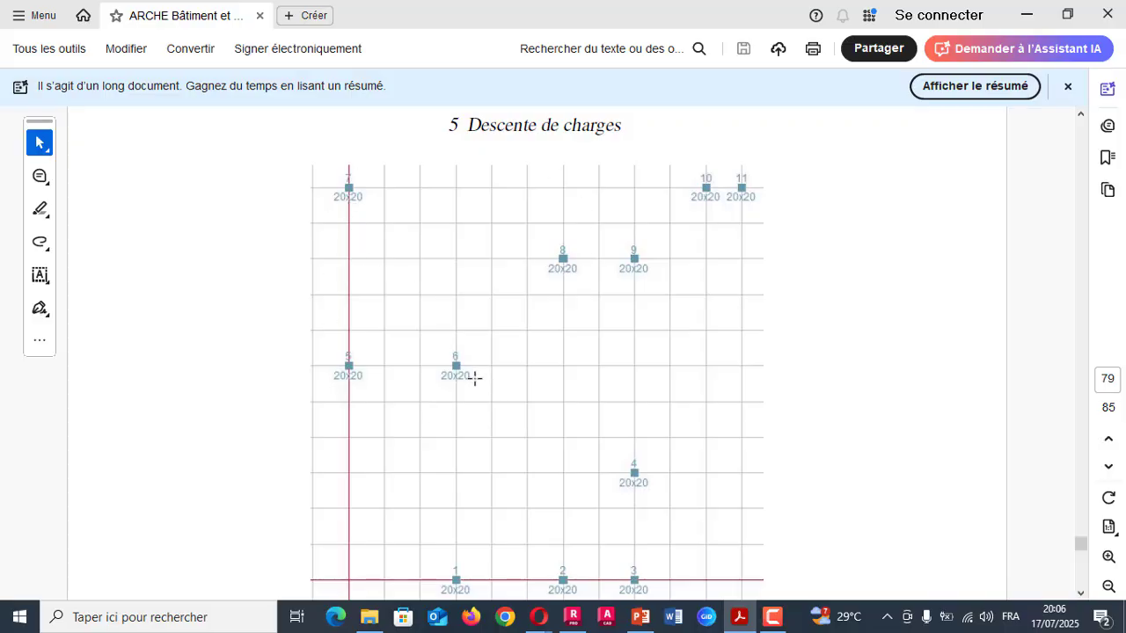
- Examine the example's modelling stages for walls, beams, rotated column copies and slabs, and return to the column layout
scroll(476, 378, down, 5)
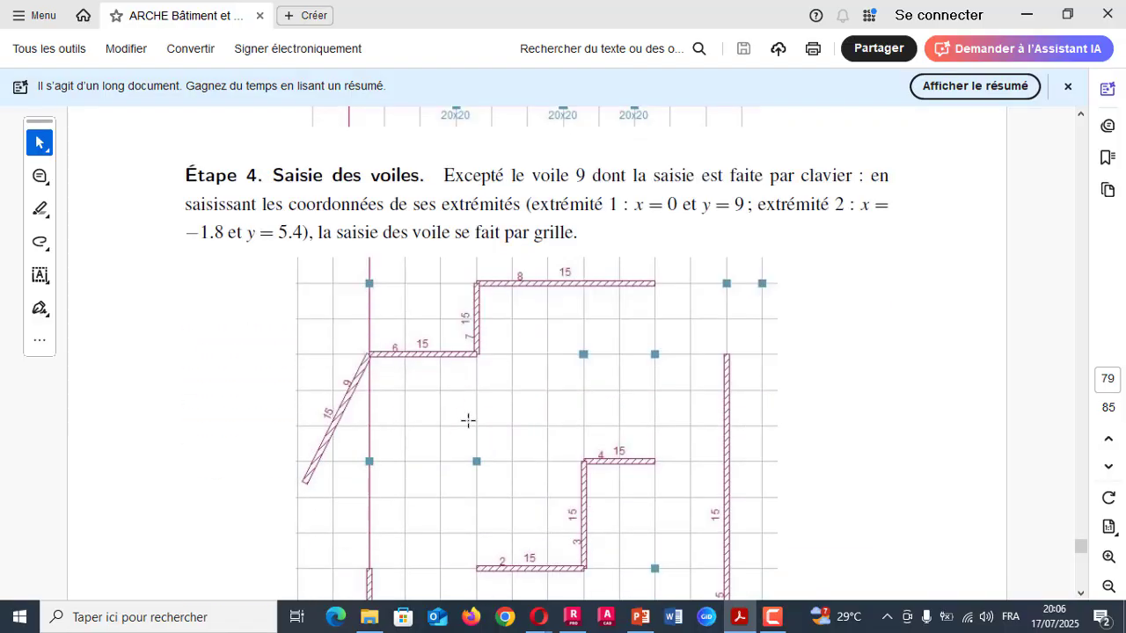
scroll(379, 382, down, 10)
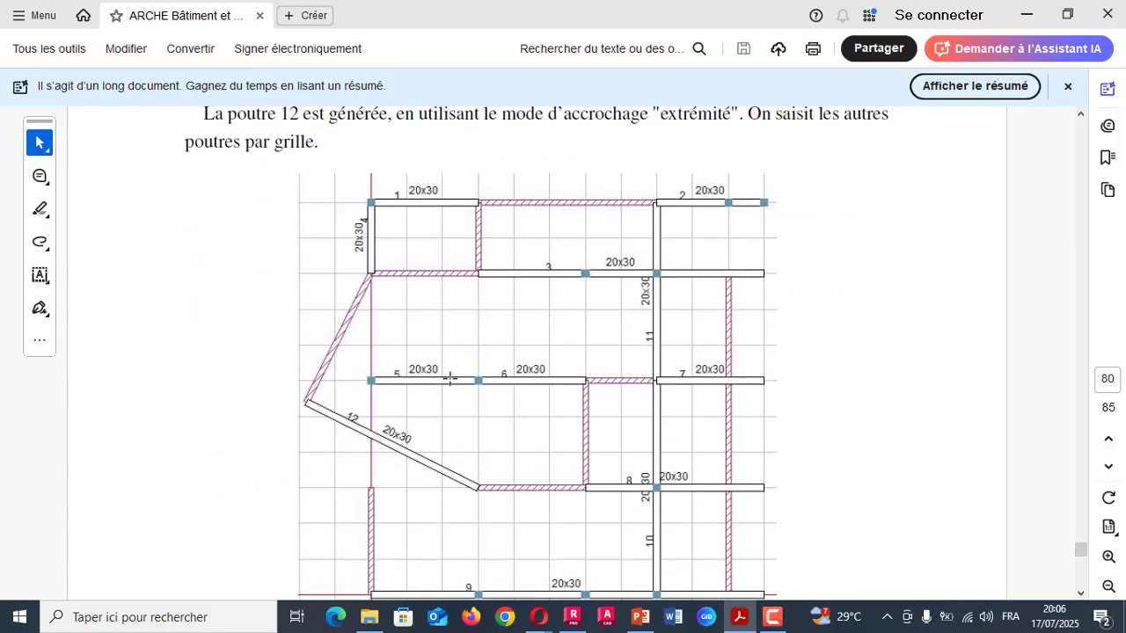
scroll(450, 381, down, 10)
scroll(450, 381, down, 8)
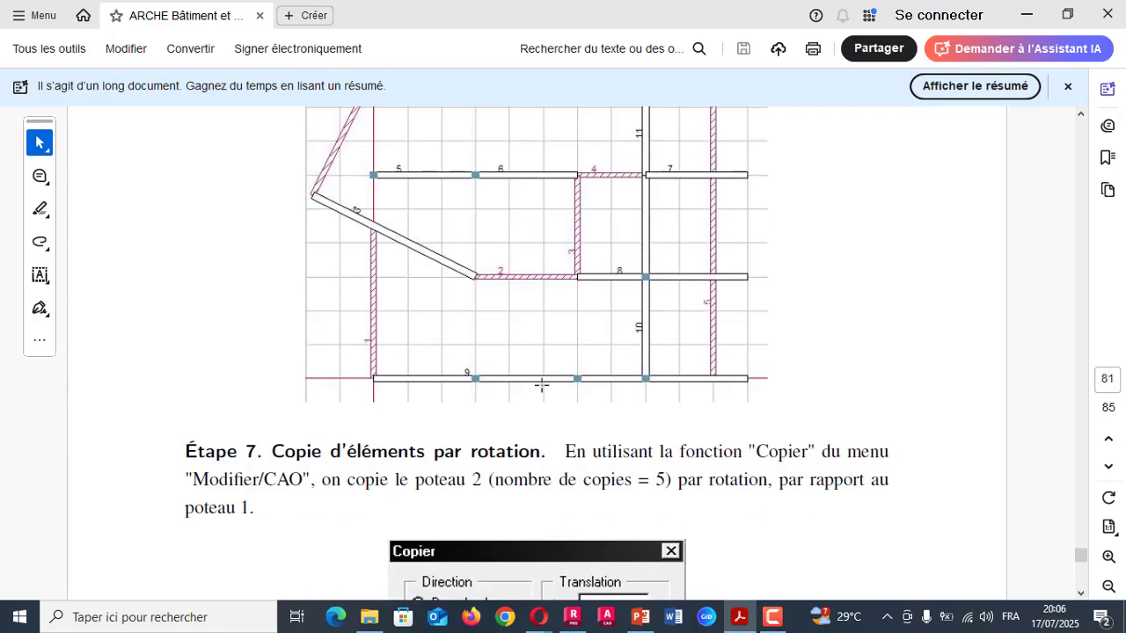
scroll(540, 381, up, 2)
scroll(410, 316, down, 1)
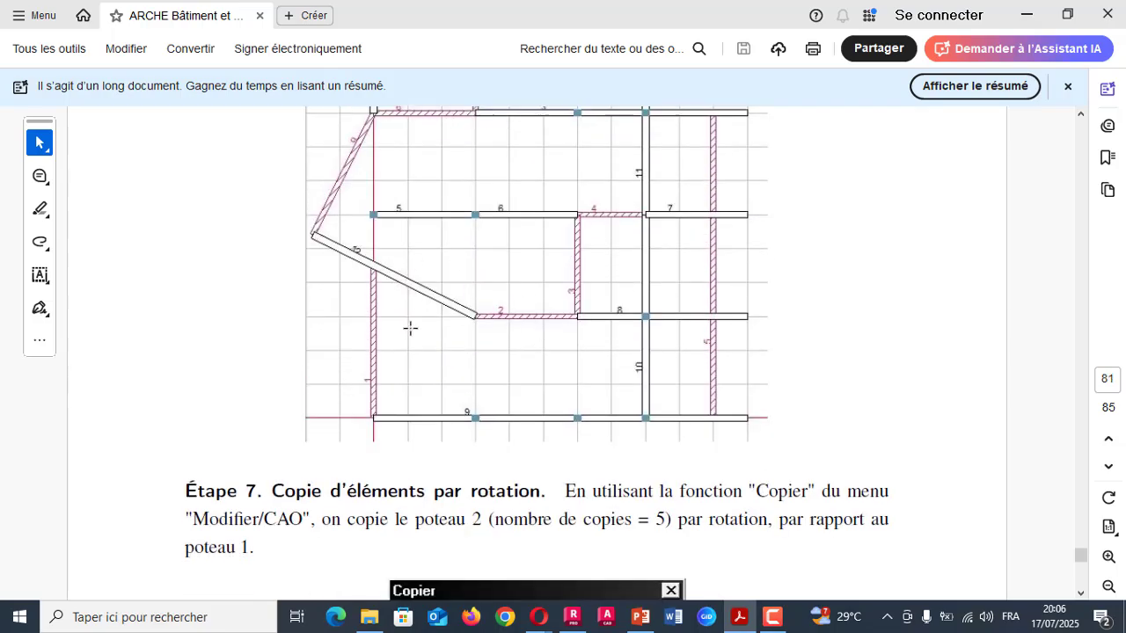
scroll(410, 326, up, 4)
scroll(378, 269, down, 20)
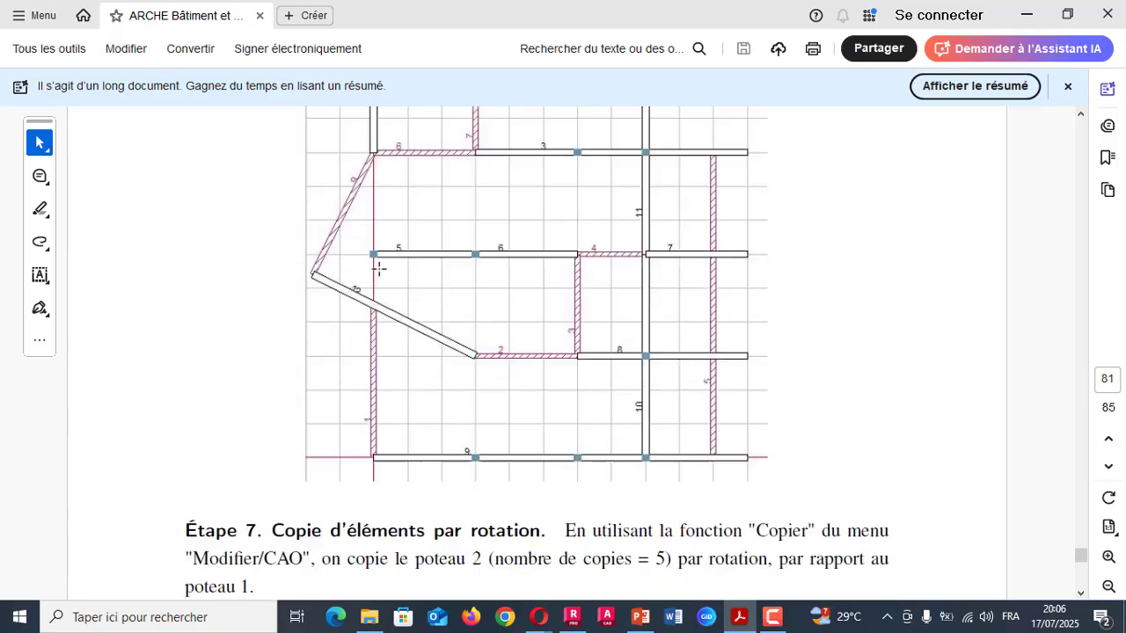
scroll(379, 273, down, 5)
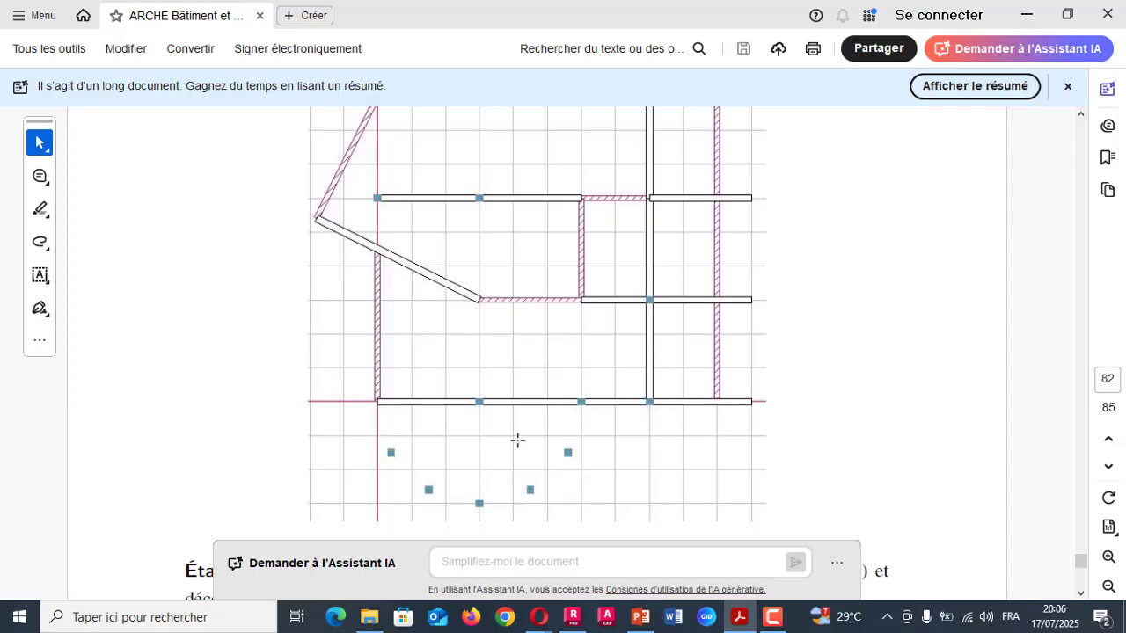
scroll(518, 440, down, 15)
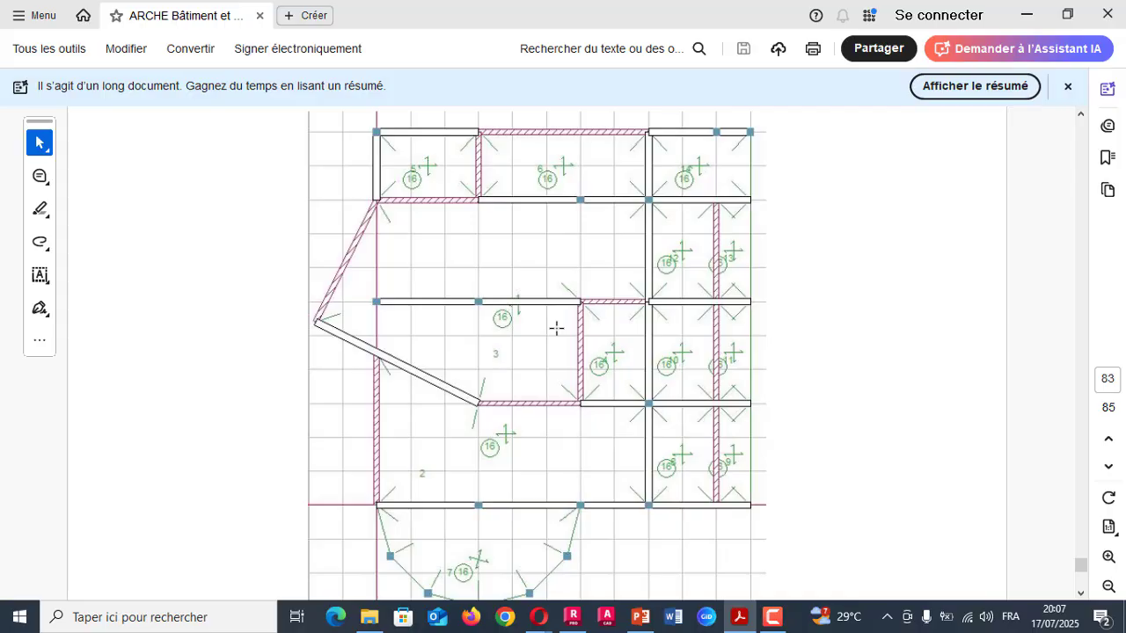
scroll(556, 329, up, 20)
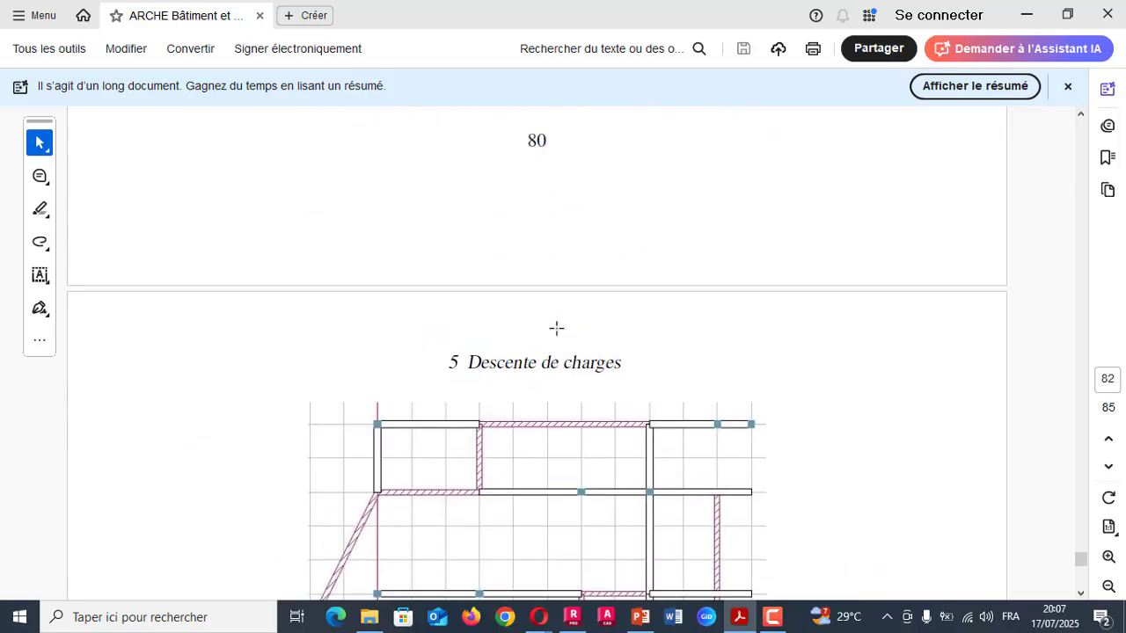
scroll(556, 328, up, 20)
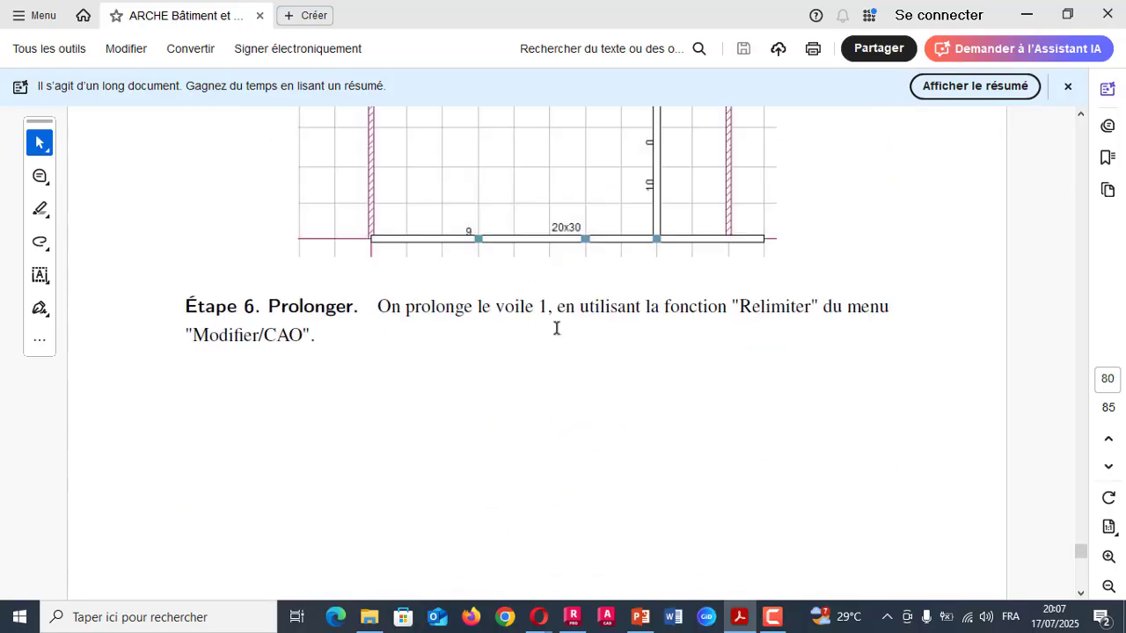
scroll(556, 328, up, 20)
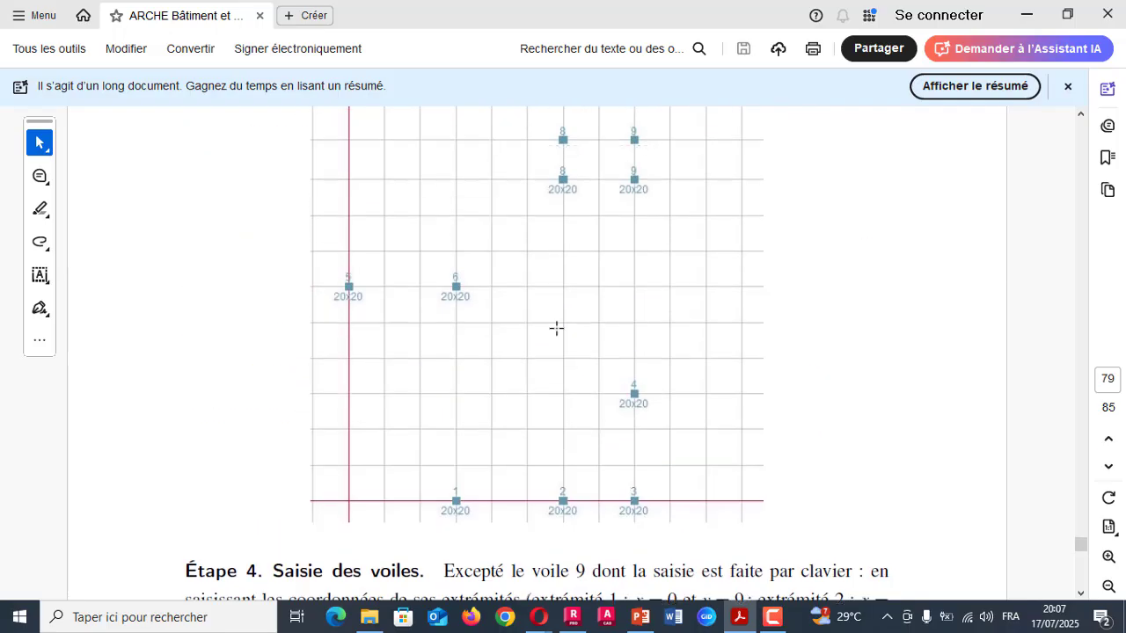
scroll(556, 328, up, 5)
scroll(556, 330, down, 2)
scroll(556, 330, down, 2)
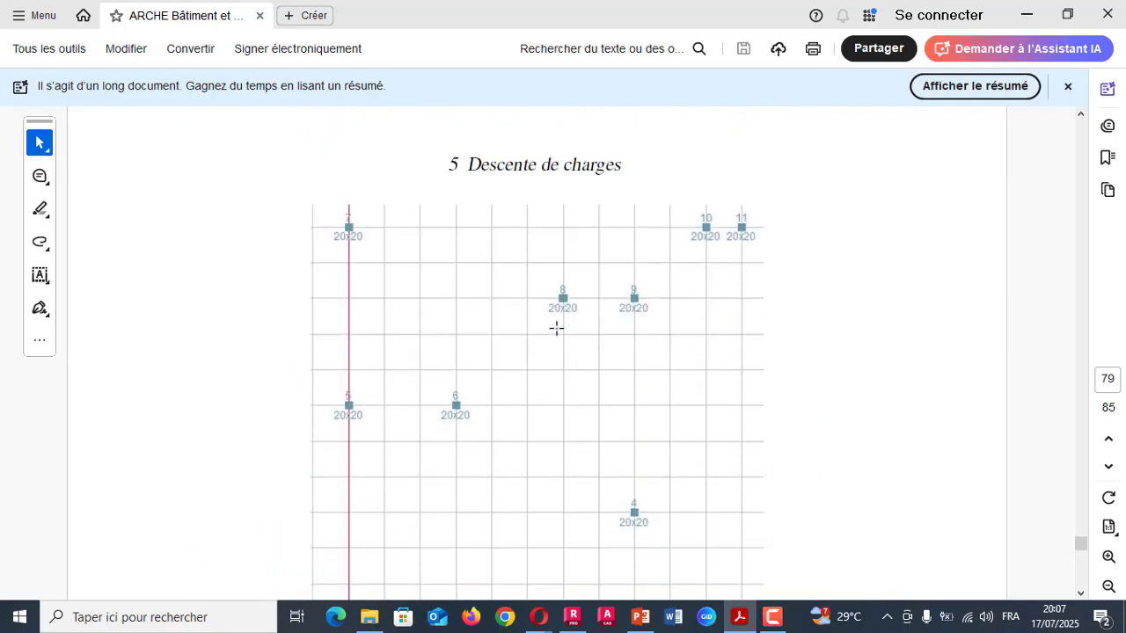
- Switch to Robot Structural Analysis and view the full selection of new project types
click(572, 617)
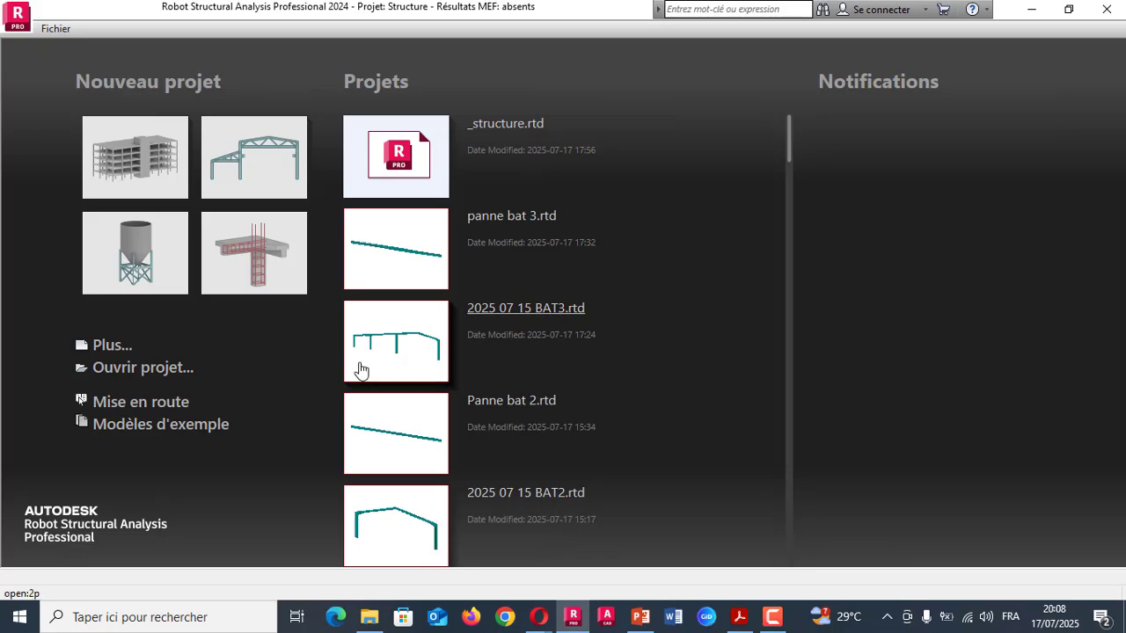
click(108, 352)
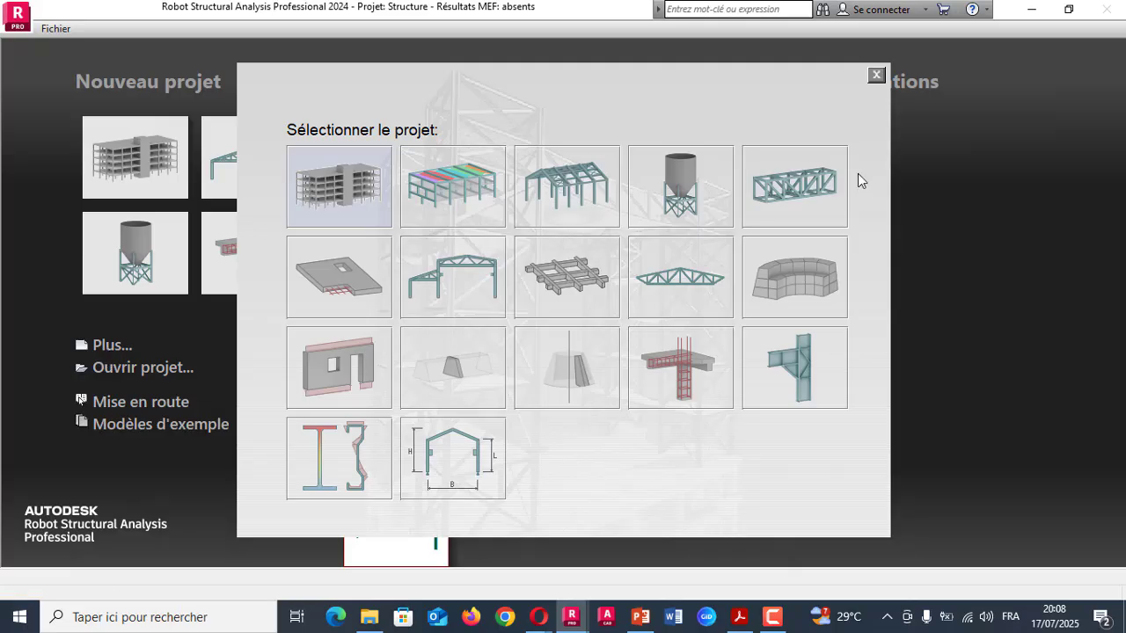
click(876, 75)
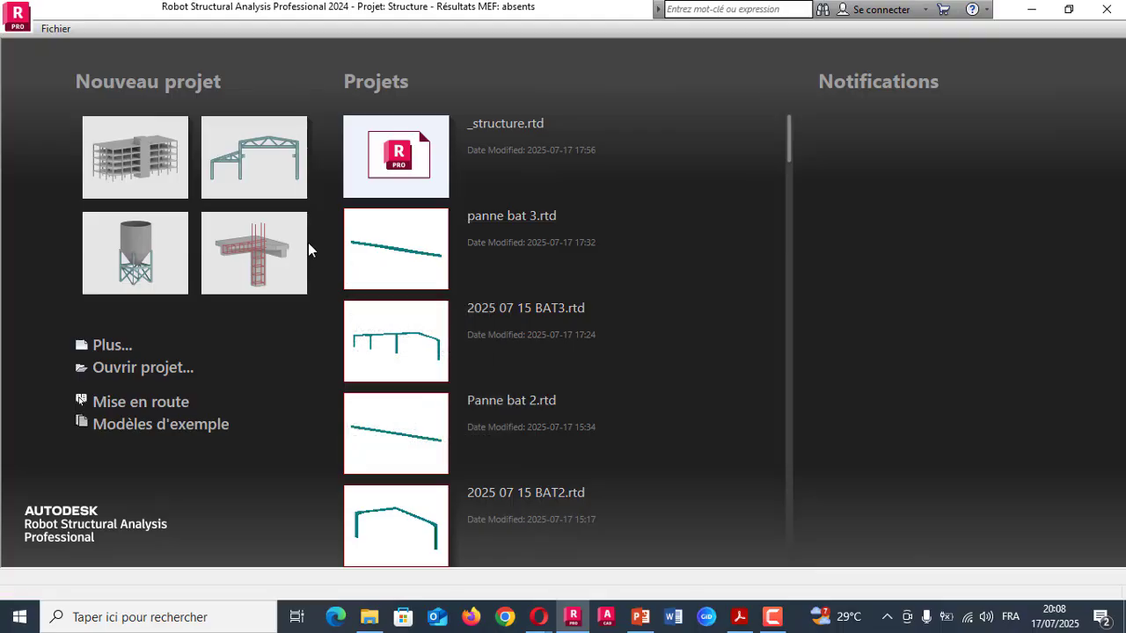
- Look through the recent projects and the dialog for opening a saved project
scroll(409, 221, down, 1)
scroll(409, 221, down, 3)
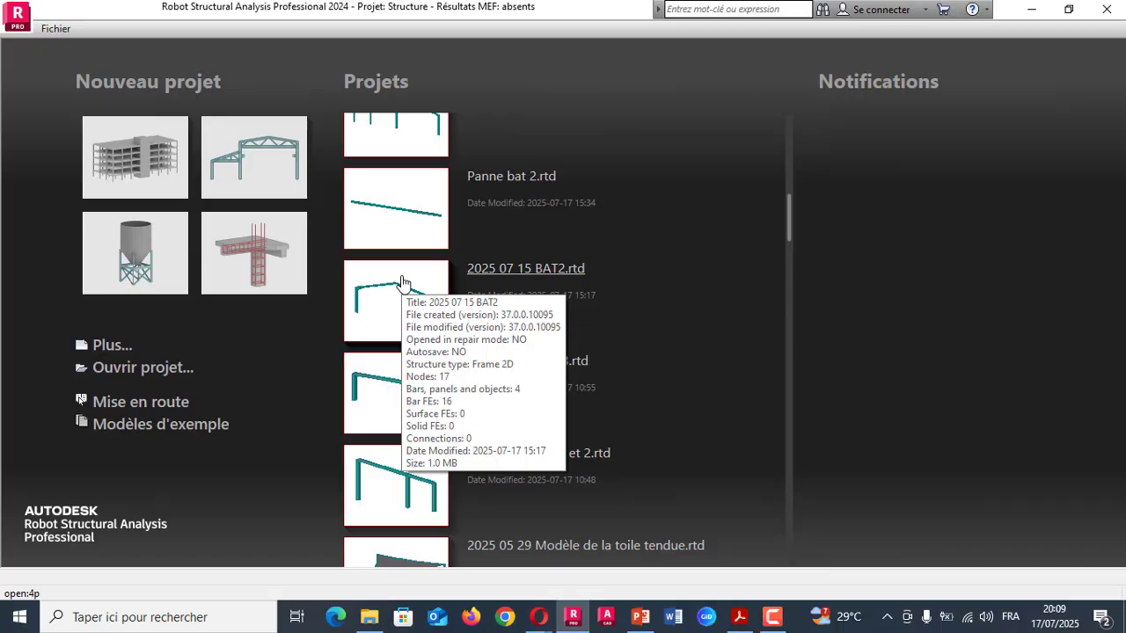
scroll(401, 299, down, 2)
scroll(402, 401, down, 3)
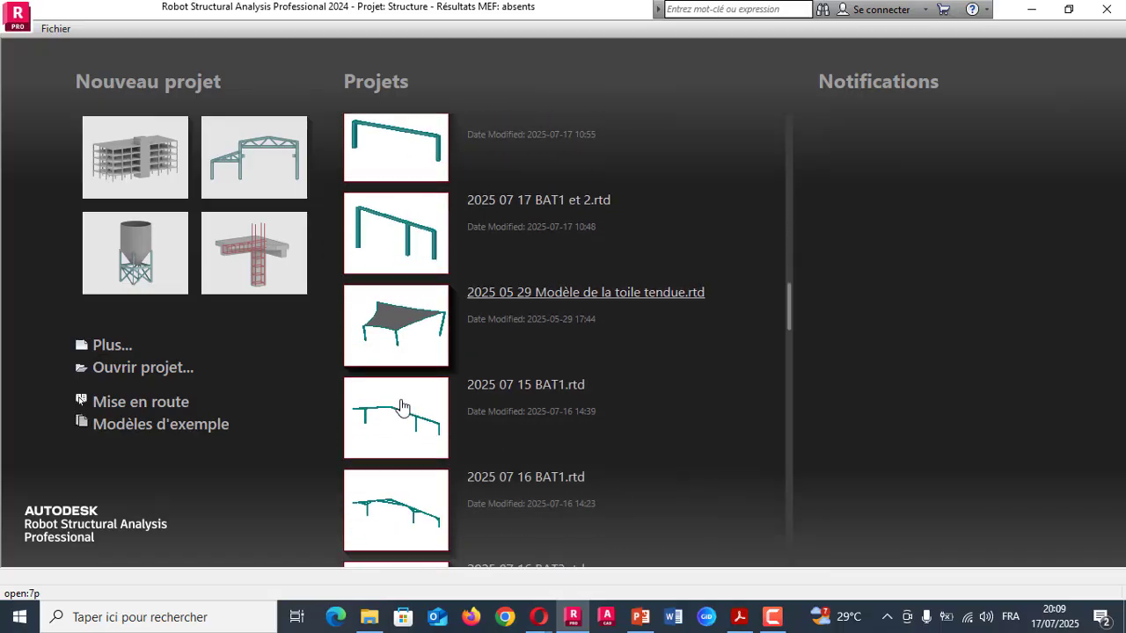
scroll(401, 393, up, 9)
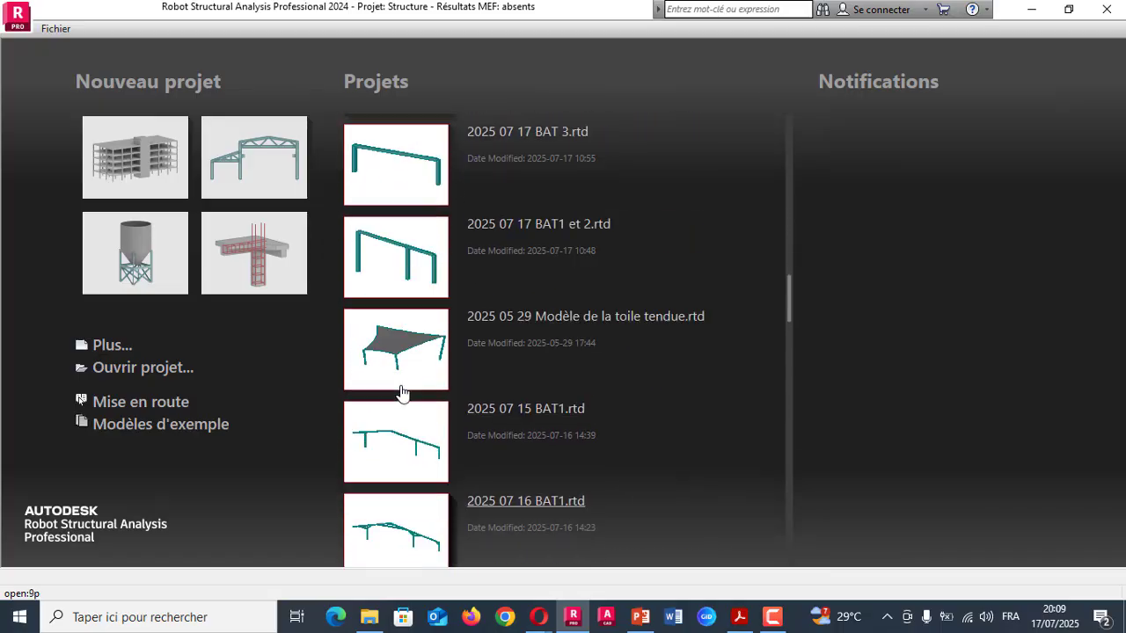
scroll(402, 392, up, 1)
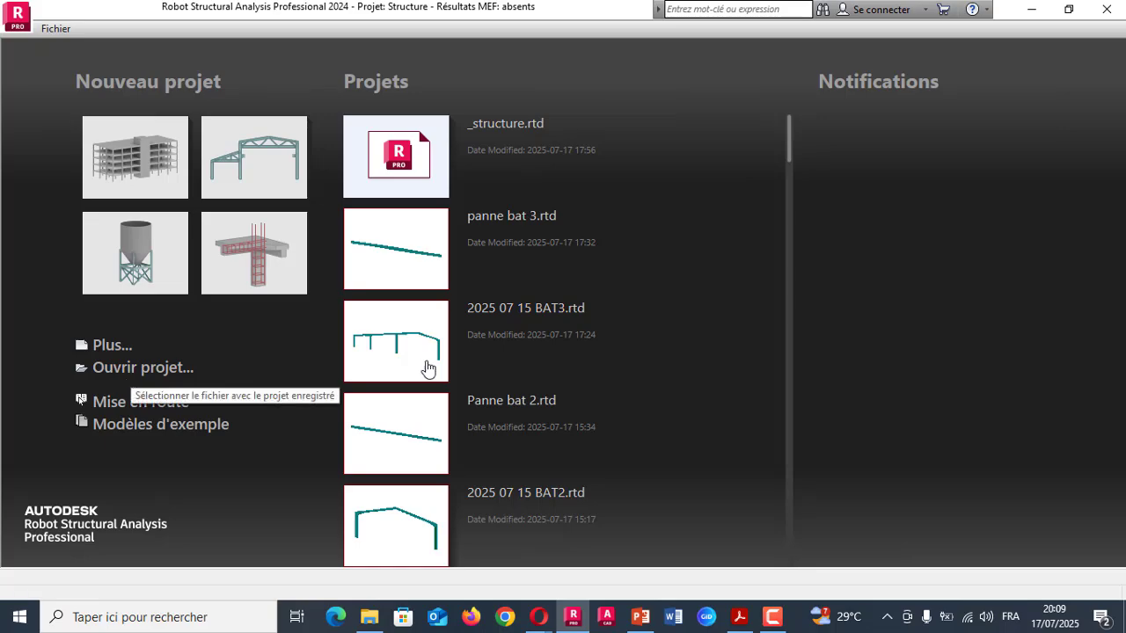
mouse_move(406, 349)
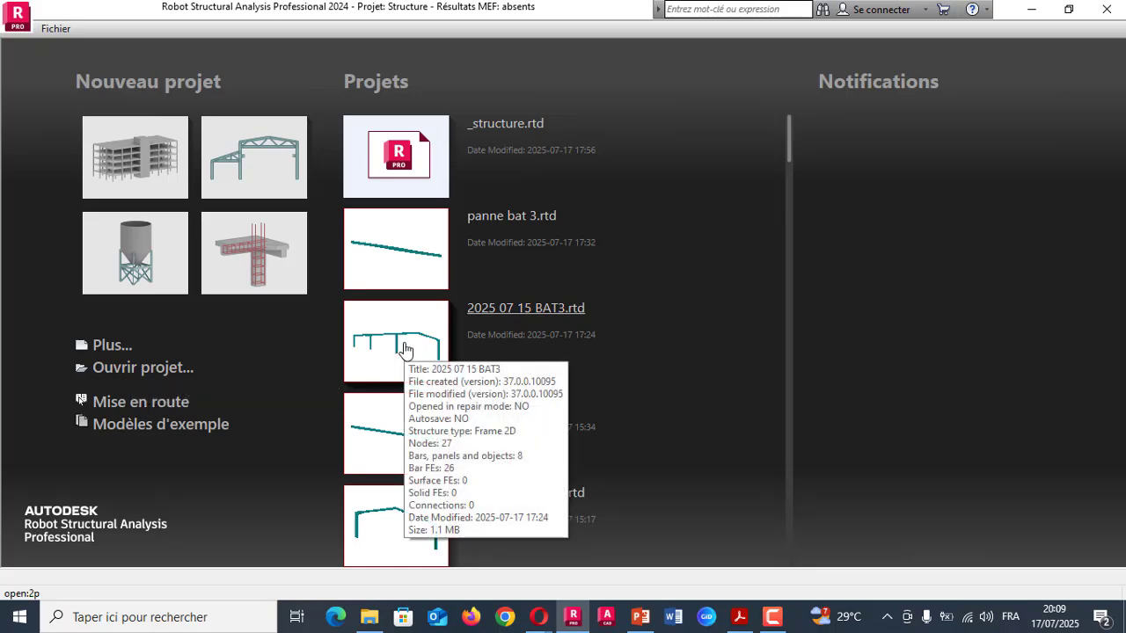
click(138, 369)
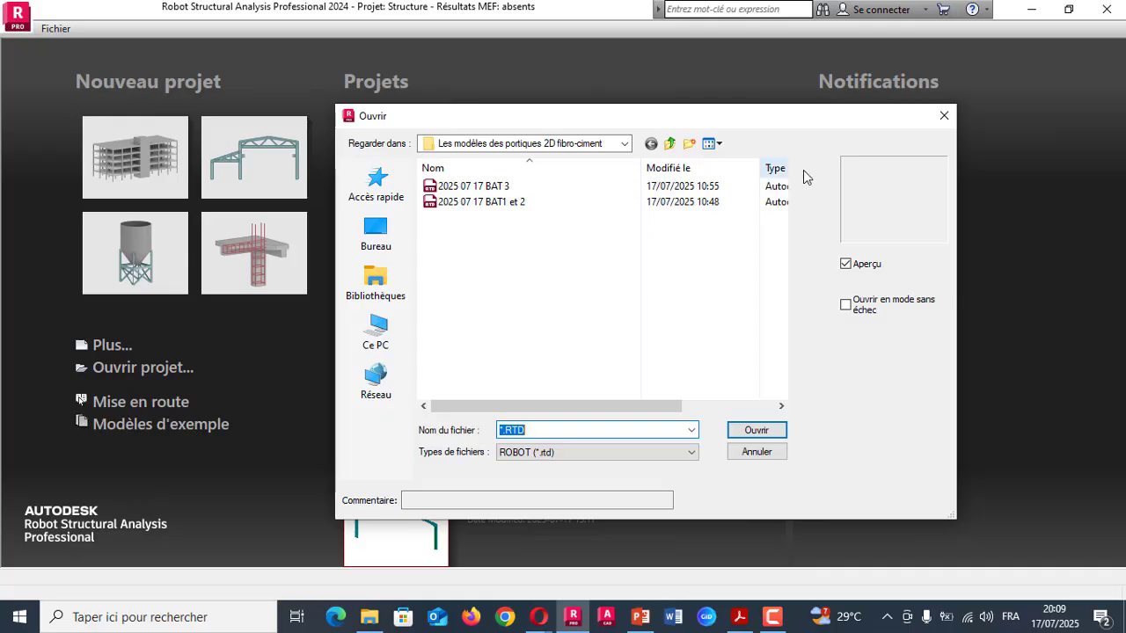
click(943, 117)
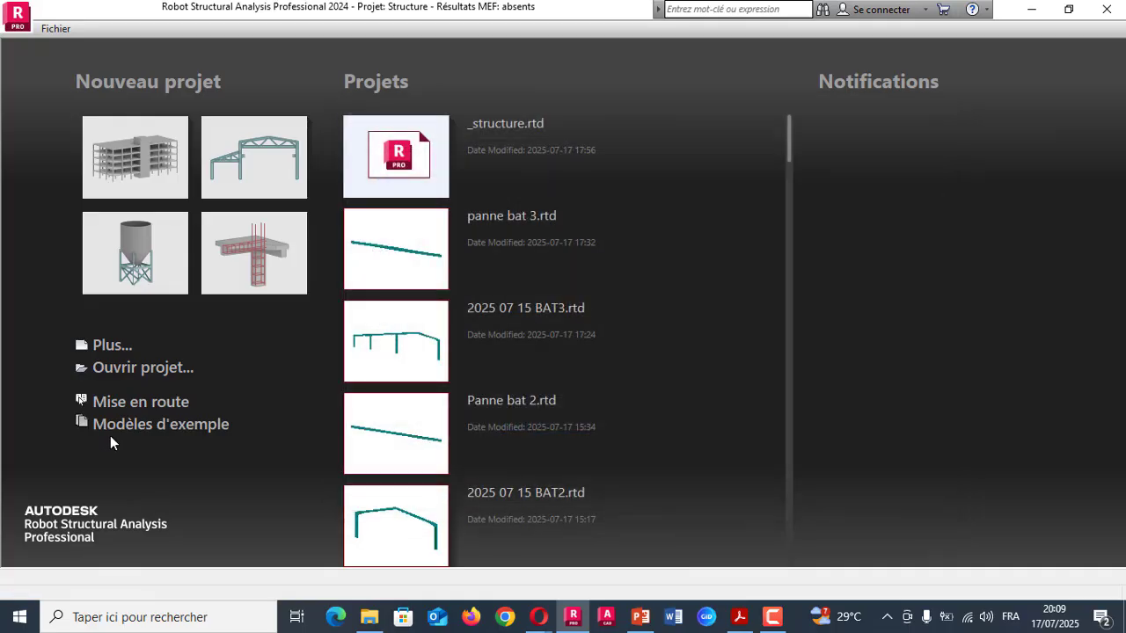
- Bring up the full selection of new project types and switch to Acrobat to review the example's empty grid
click(112, 346)
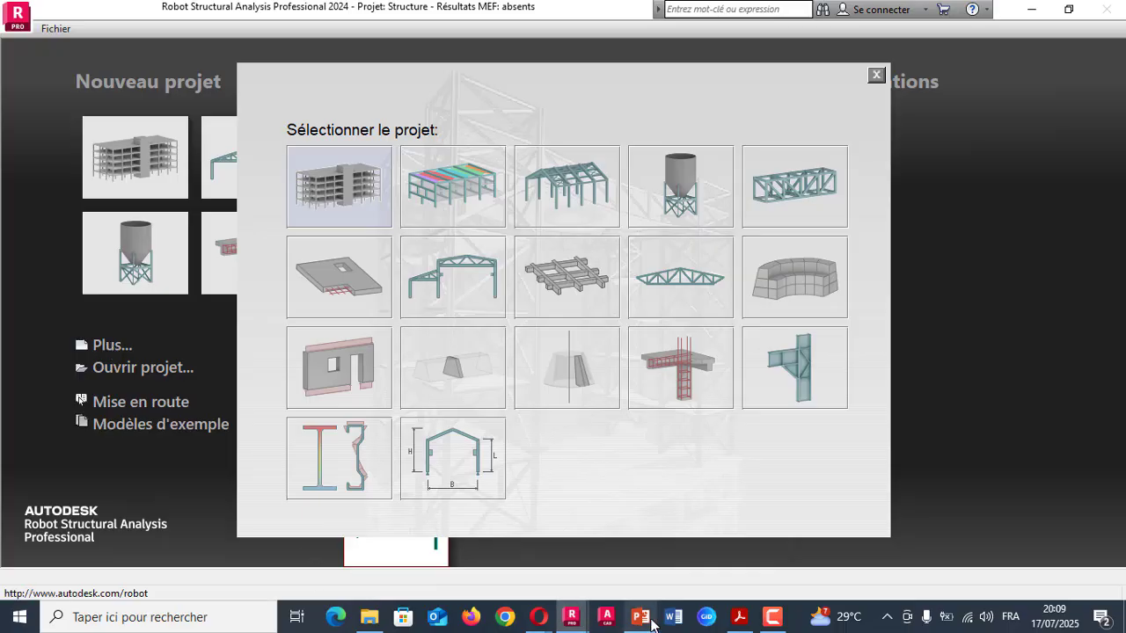
click(742, 617)
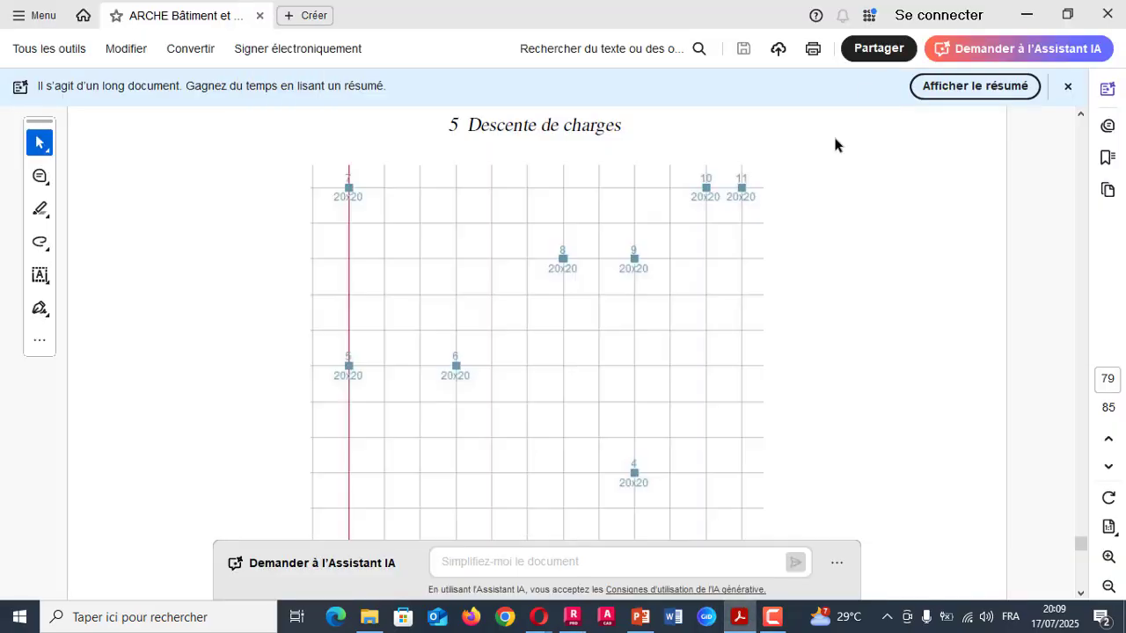
scroll(691, 348, up, 3)
scroll(692, 347, up, 10)
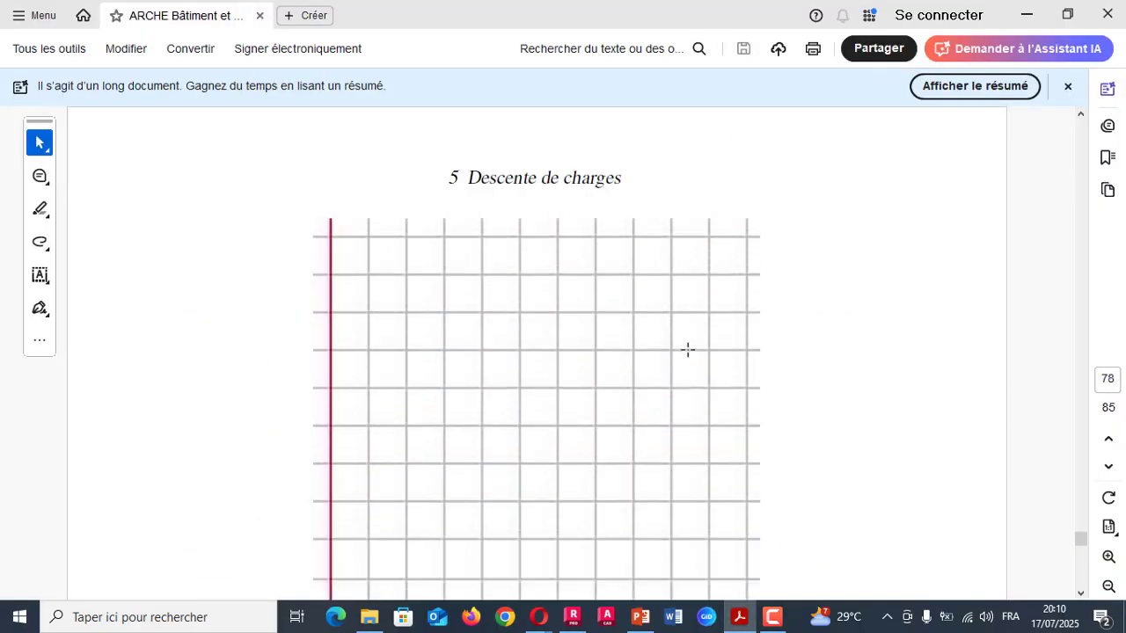
- Examine the example's multi-storey building in 3D at 100% zoom, and switch to Robot Structural Analysis to show all new project types
scroll(688, 355, down, 10)
scroll(688, 355, up, 3)
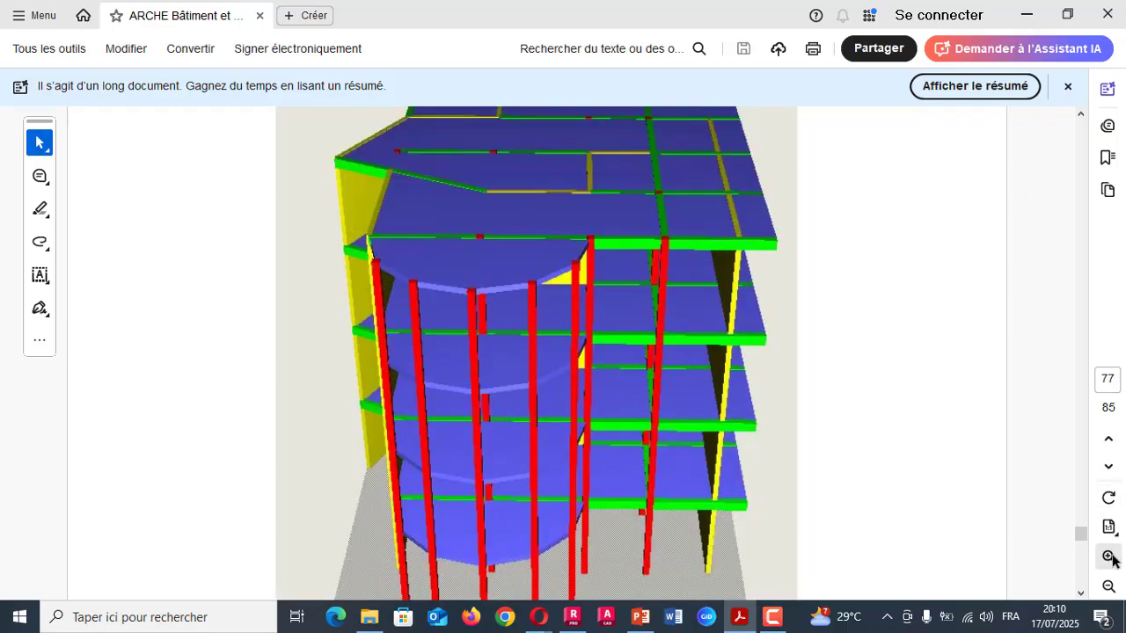
click(1109, 586)
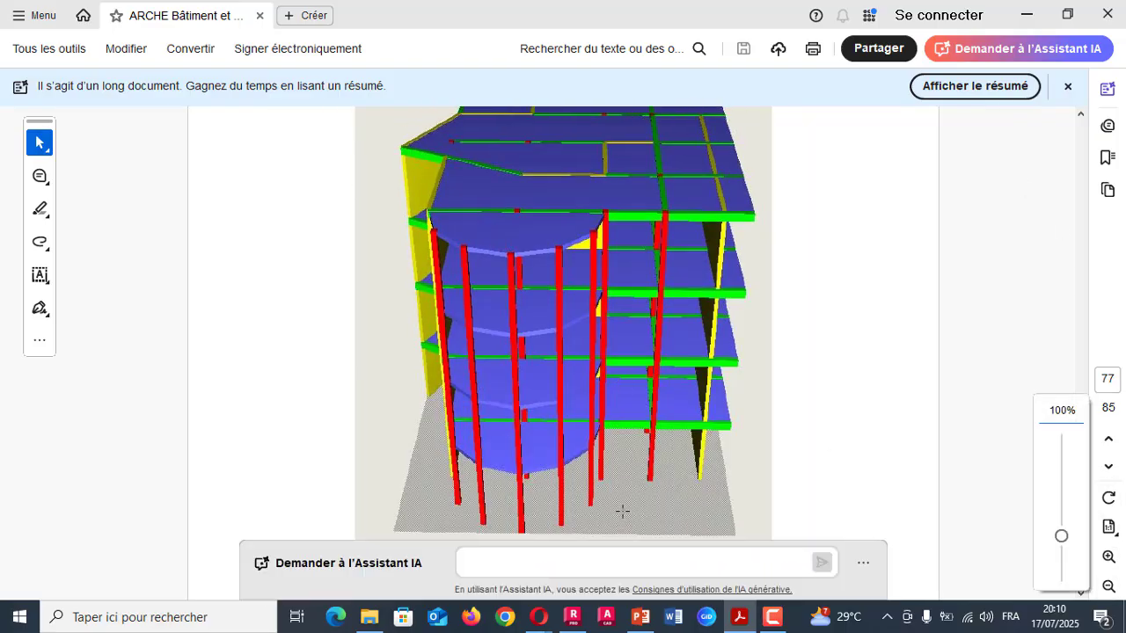
click(572, 617)
click(111, 345)
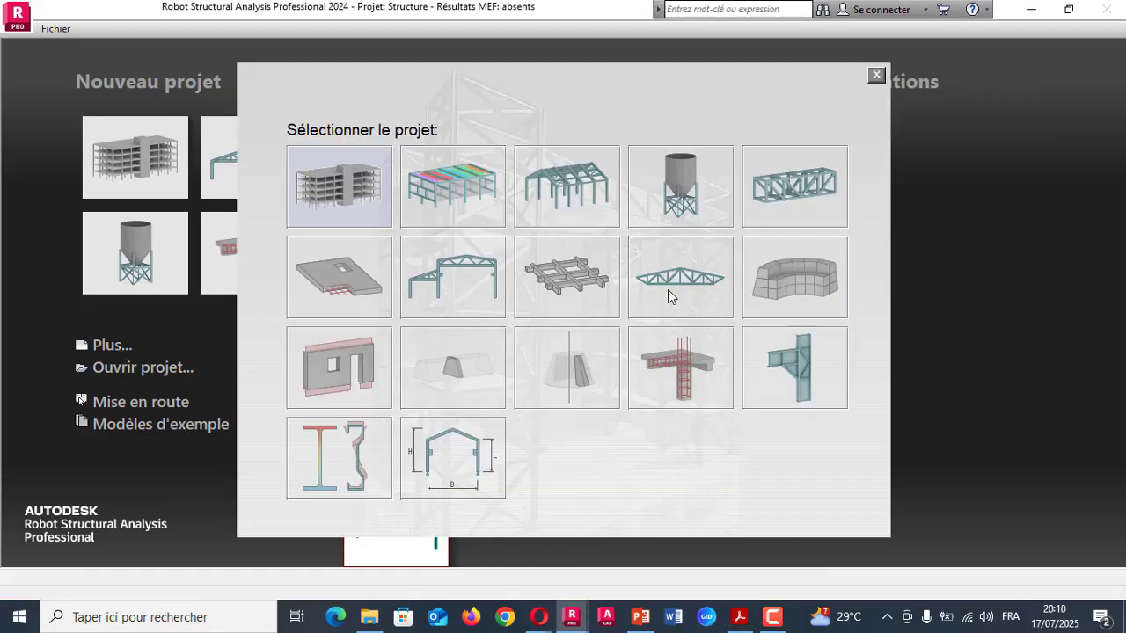
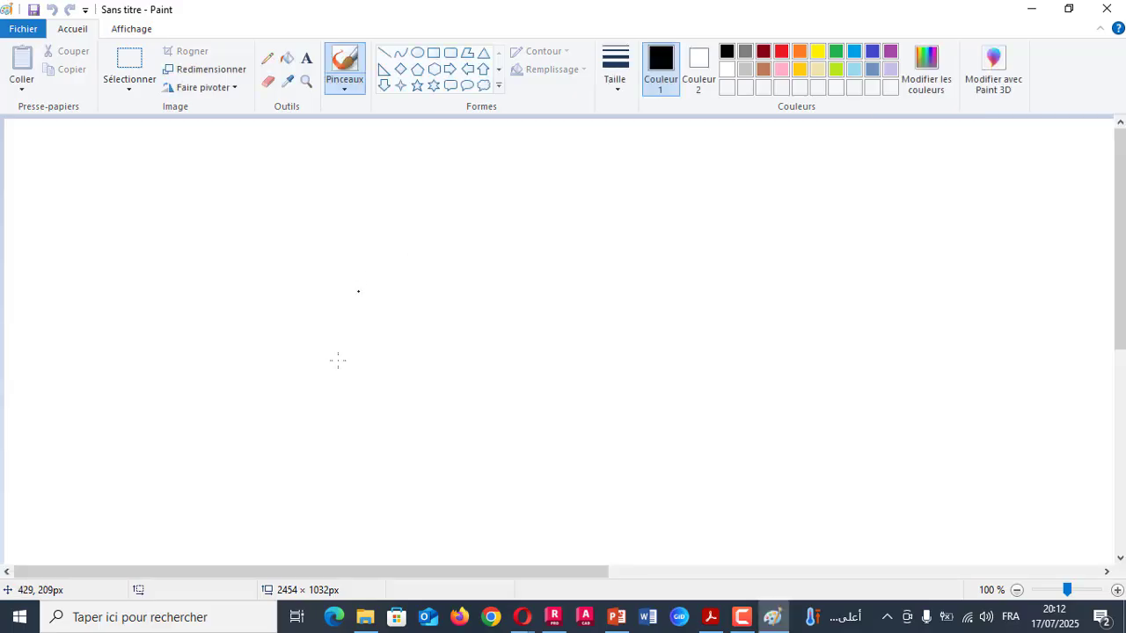
- Sketch a portal frame with two posts and a beam in Paint, and circle its upper-left joint
mouse_move(324, 440)
mouse_down()
mouse_move(324, 259)
mouse_move(547, 265)
mouse_move(634, 382)
mouse_move(639, 445)
mouse_up()
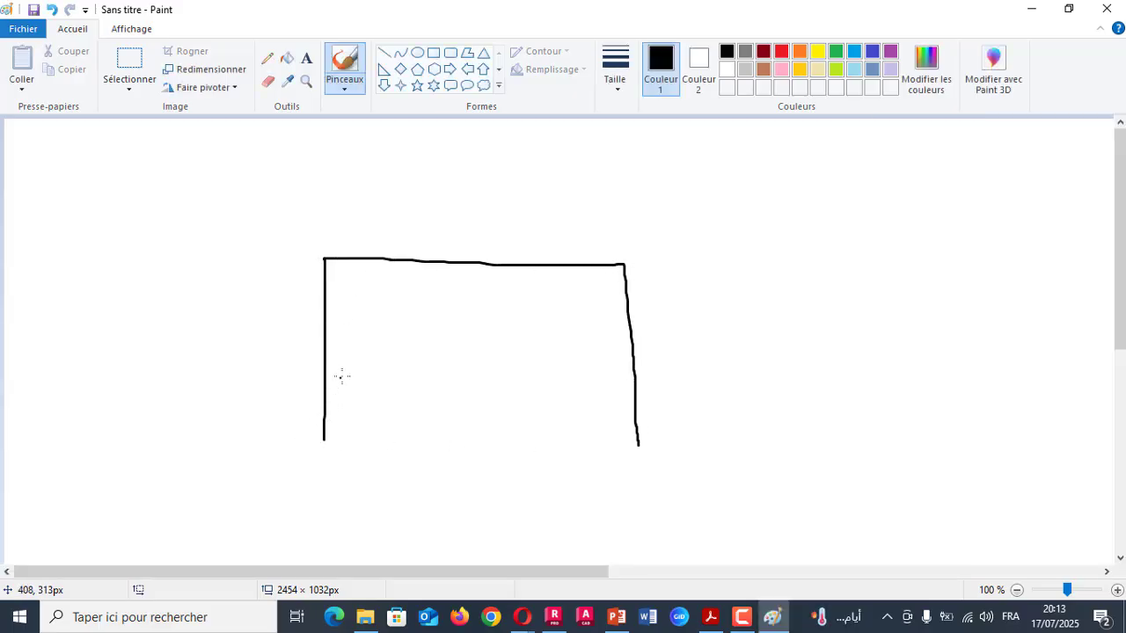
drag(325, 283, 326, 309)
drag(334, 257, 407, 258)
mouse_move(299, 211)
mouse_down()
mouse_move(311, 294)
mouse_move(298, 206)
mouse_up()
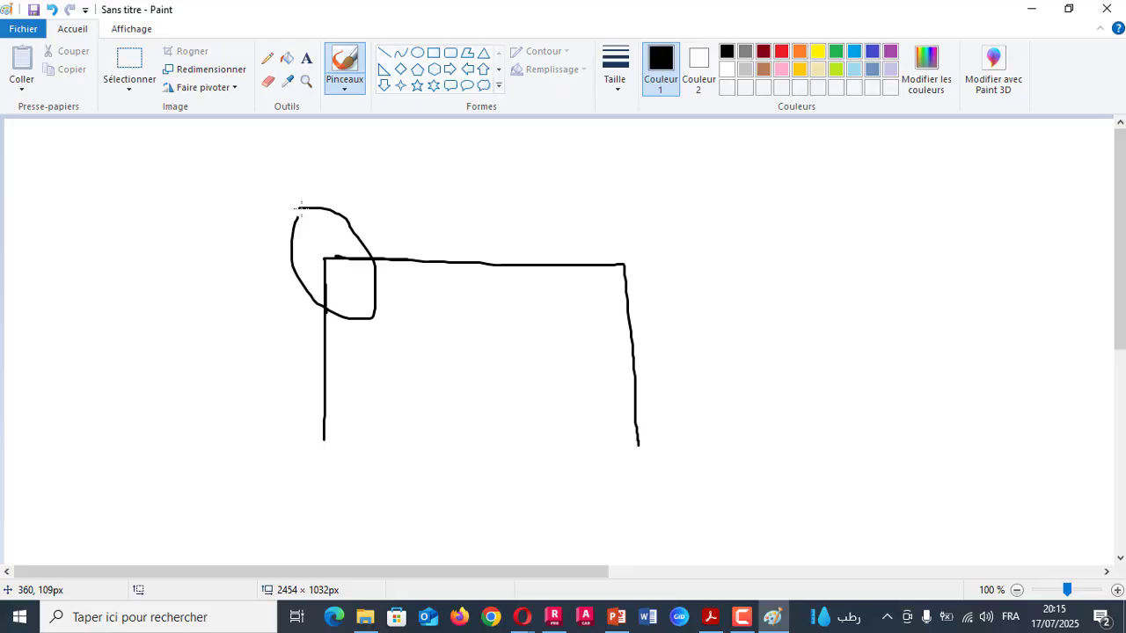
- Switch to Robot Structural Analysis and start a new project of the shell type illustrated by a silo
click(554, 616)
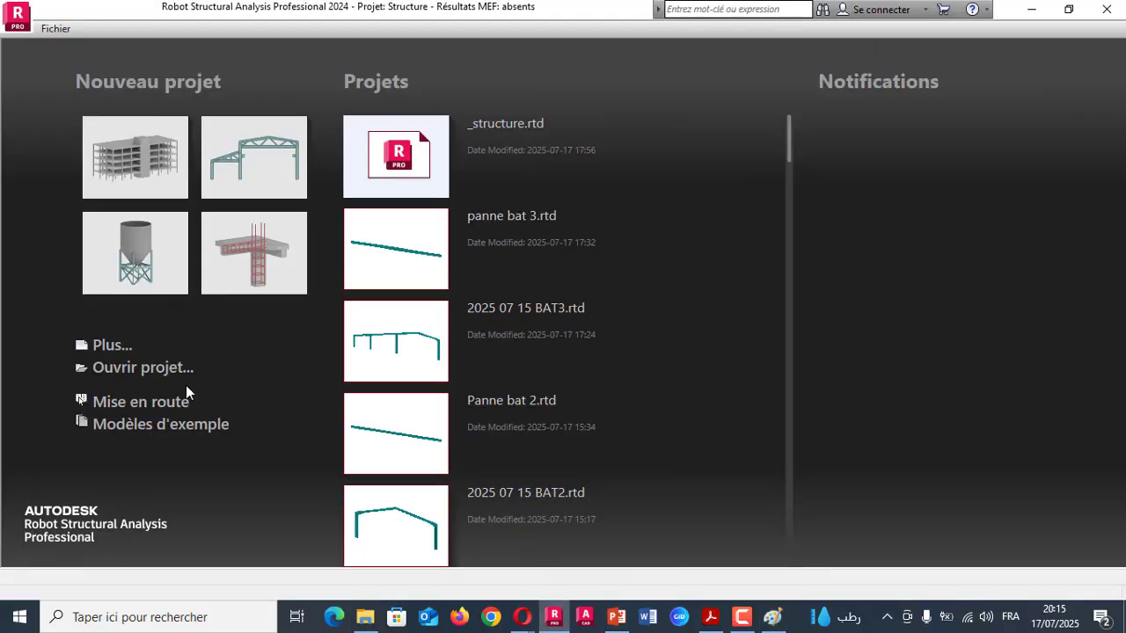
click(121, 349)
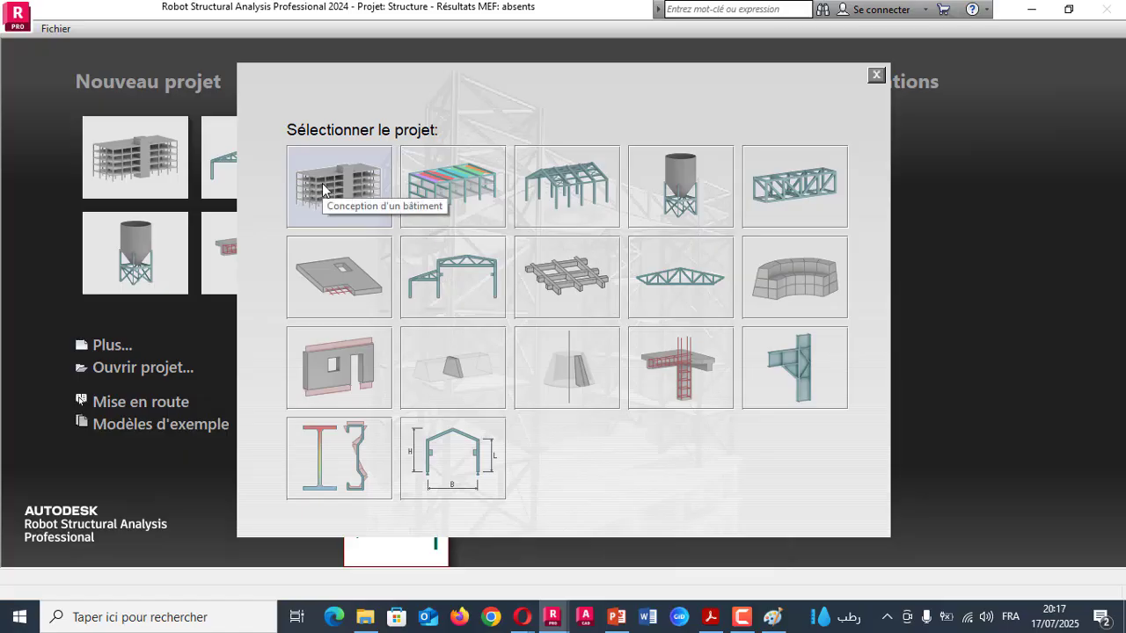
click(687, 194)
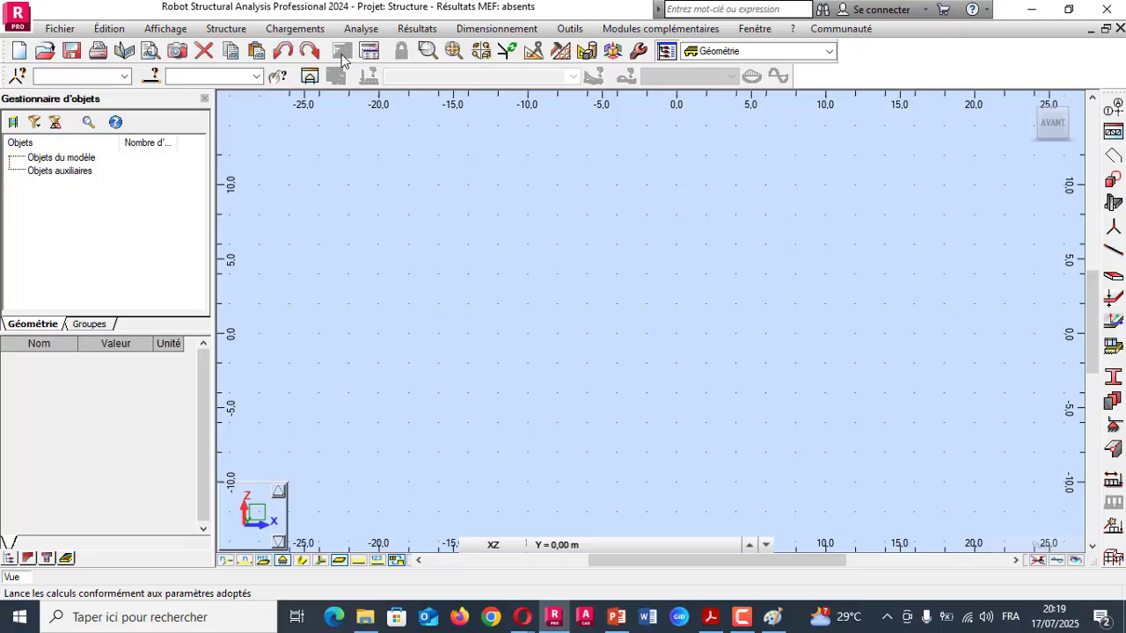
click(74, 76)
click(191, 77)
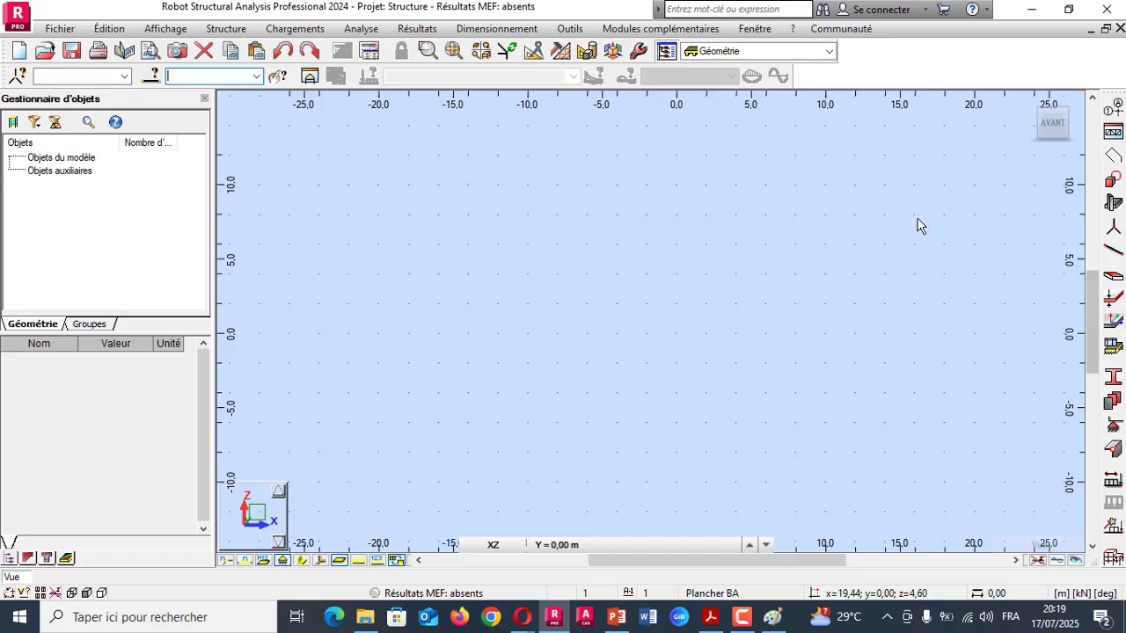
- View the structure types available for the current project, and bring up and dismiss the save dialog
click(229, 29)
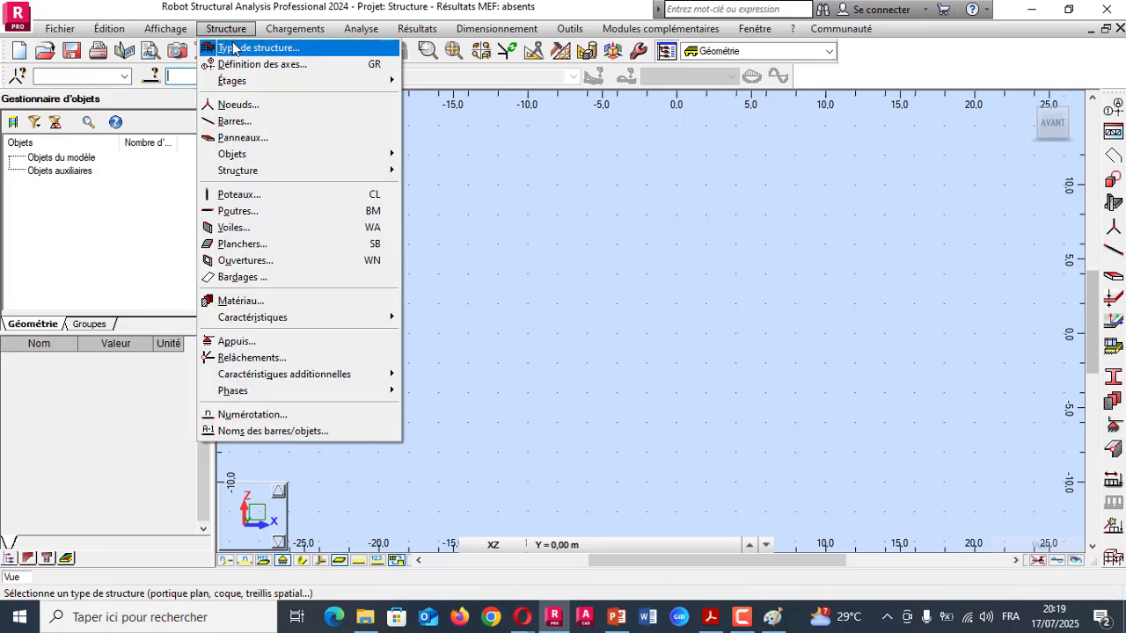
click(255, 47)
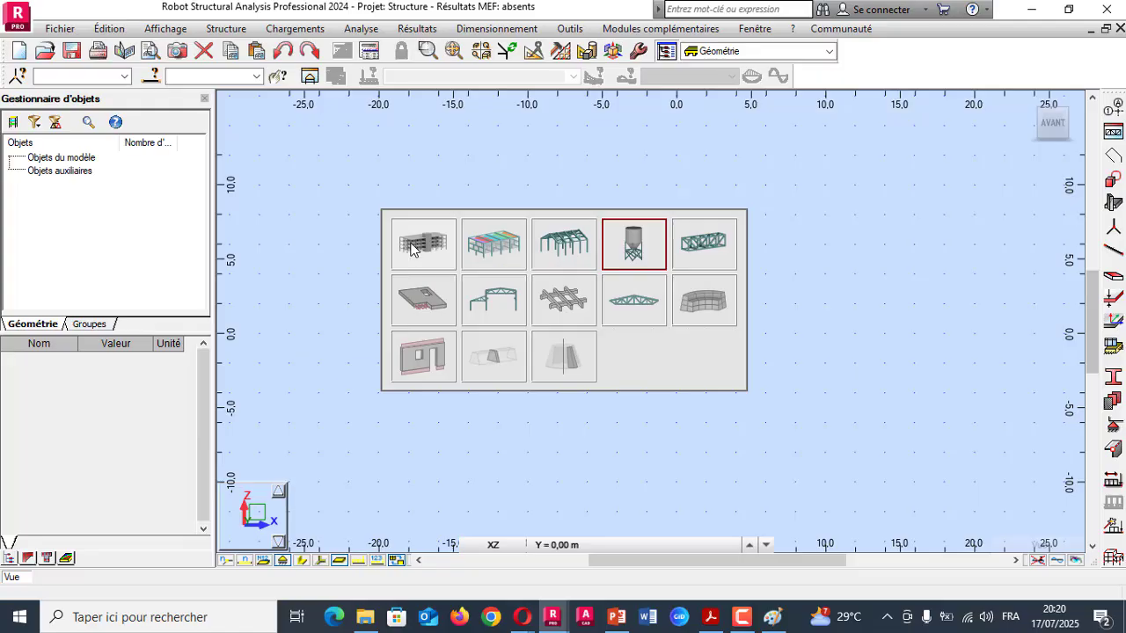
key(ctrl+s)
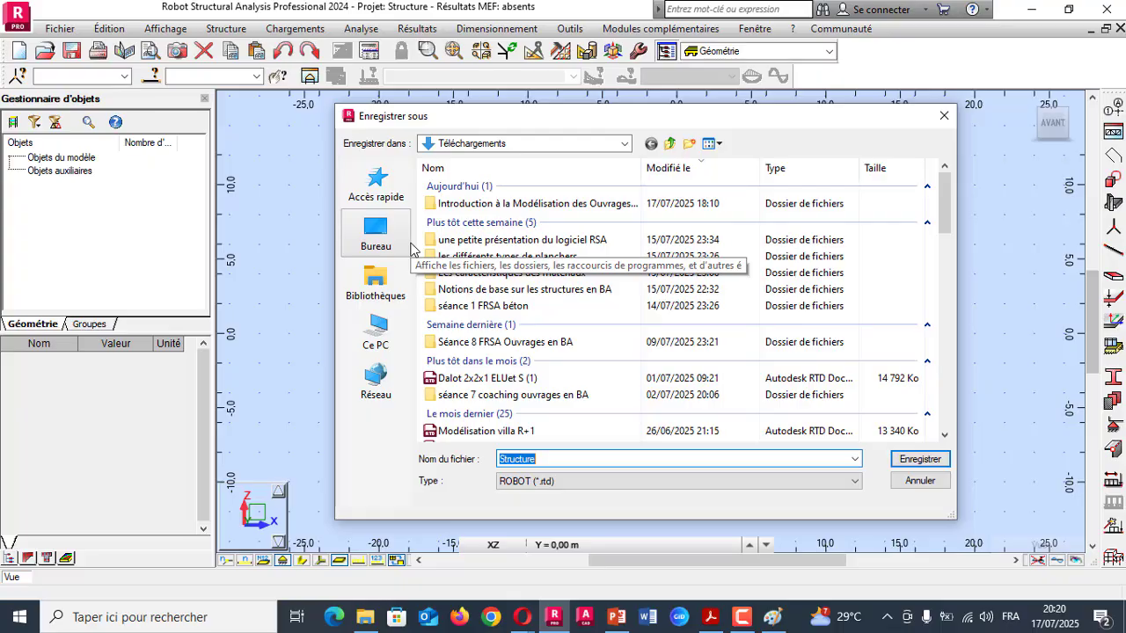
click(944, 115)
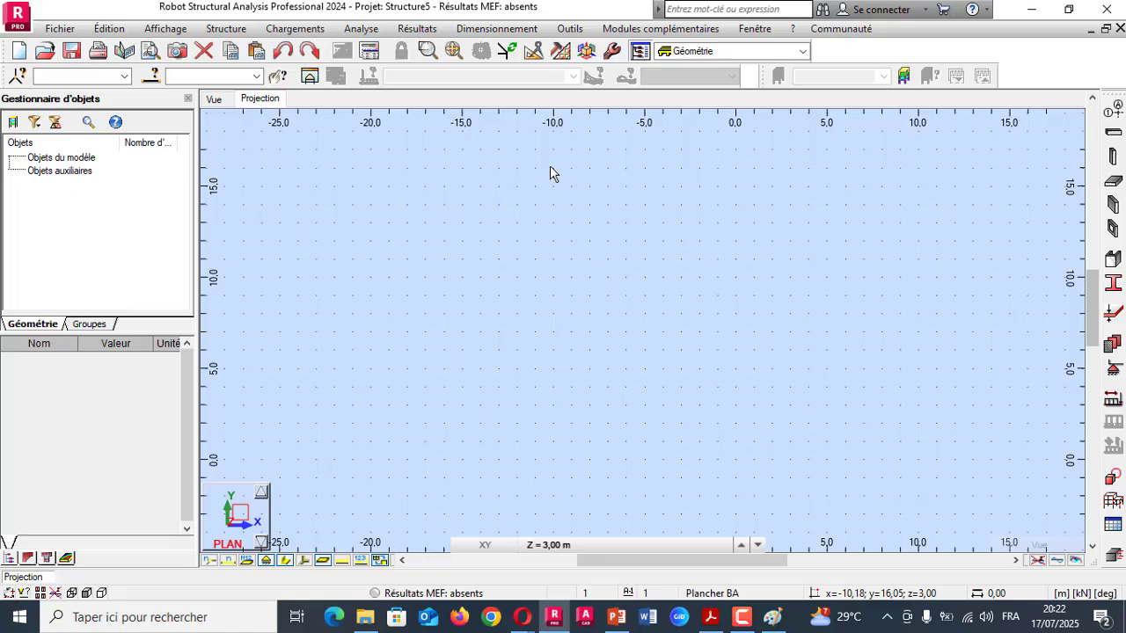
- Open the job preferences and display the design codes for steel, timber, concrete and geotechnics
click(570, 29)
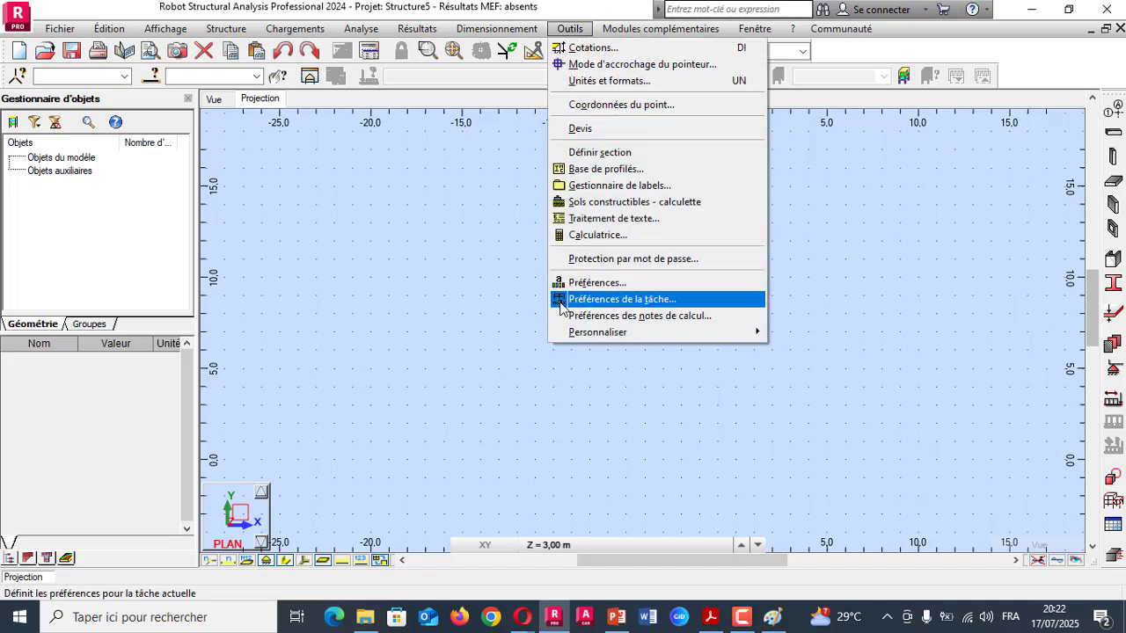
click(608, 301)
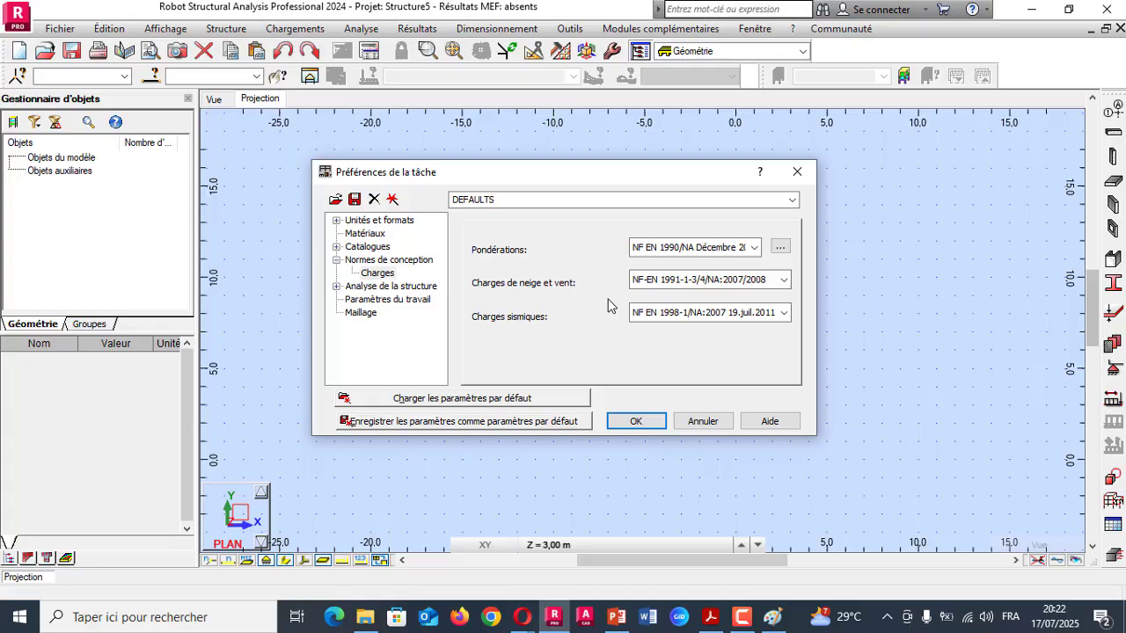
click(361, 260)
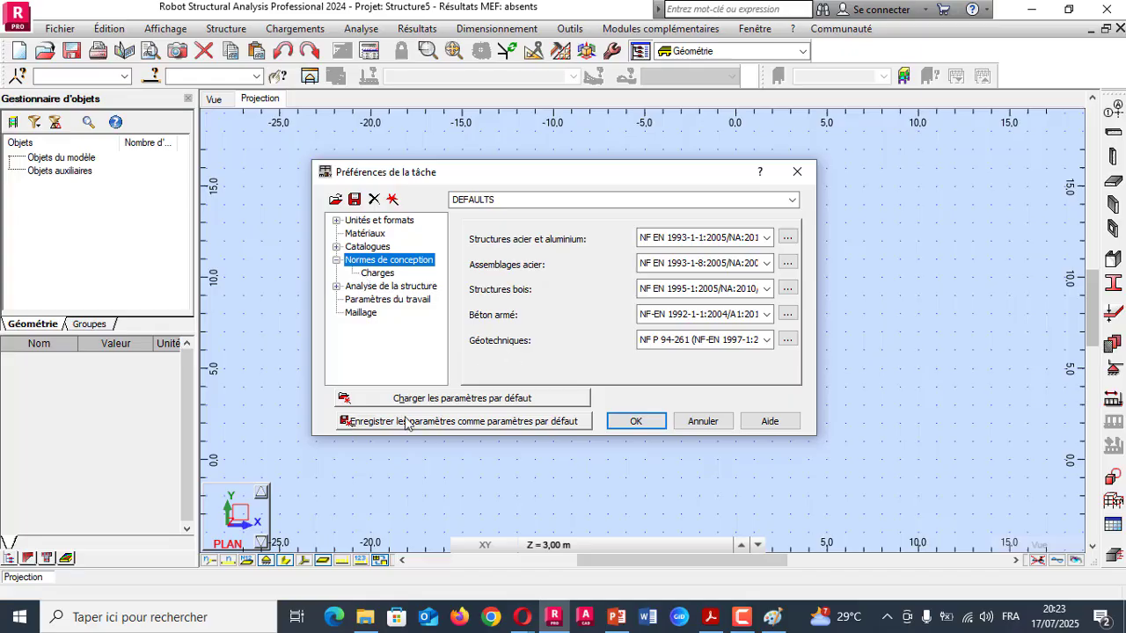
- Open INITIATION AUX EUROCODES from the Centre de formation en ligne folder and find its list of action and material Eurocodes
click(366, 617)
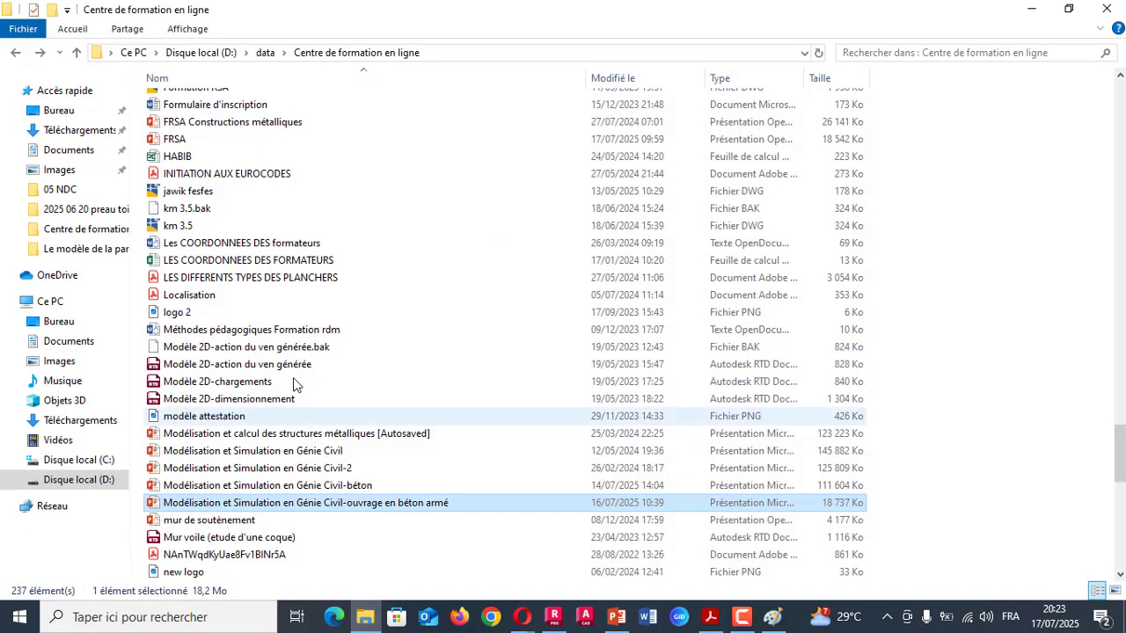
click(236, 176)
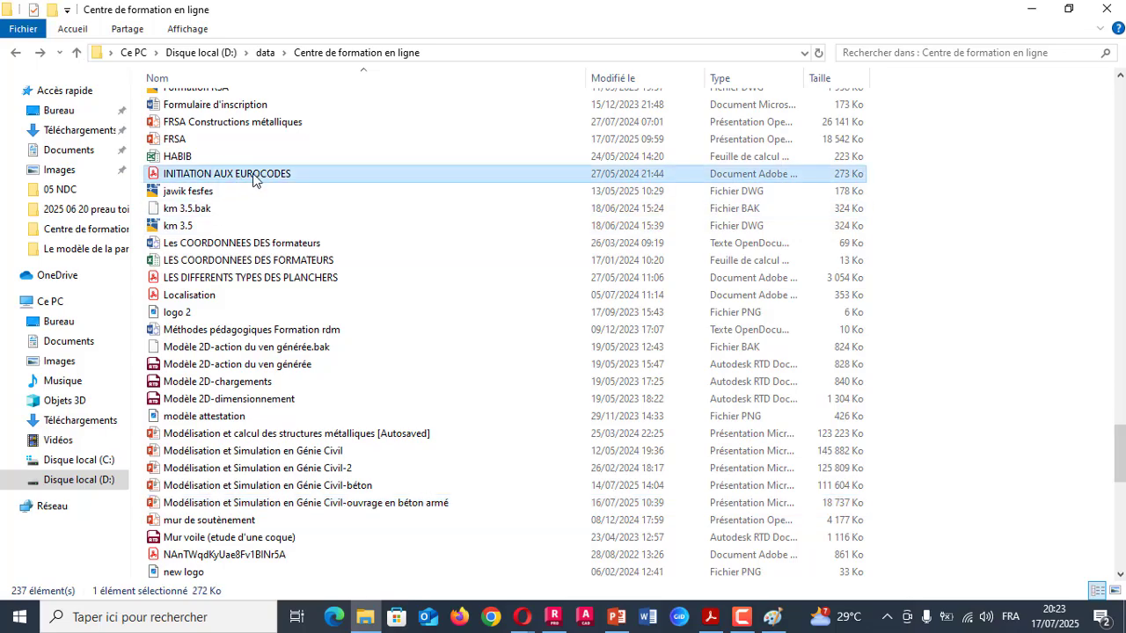
double_click(254, 175)
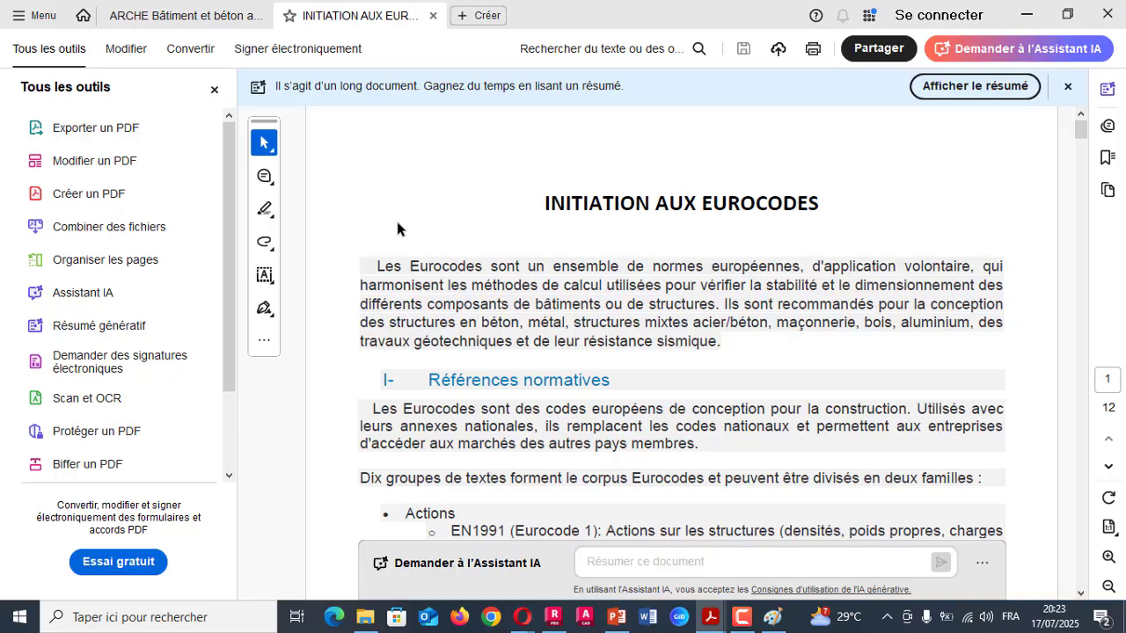
scroll(395, 231, down, 2)
scroll(387, 239, down, 2)
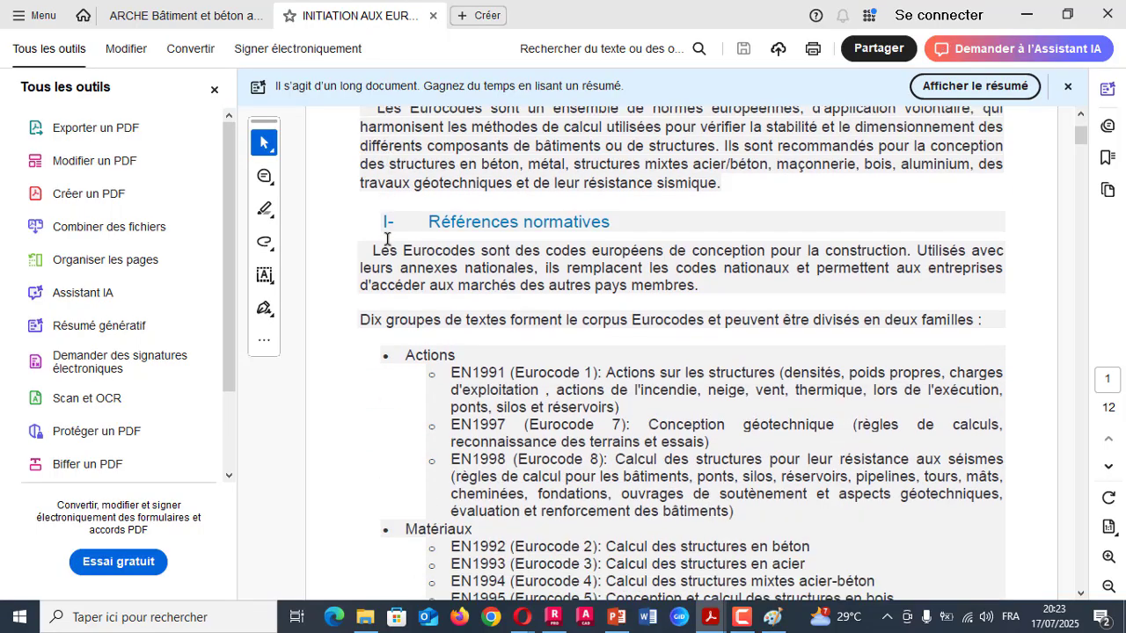
scroll(400, 335, down, 5)
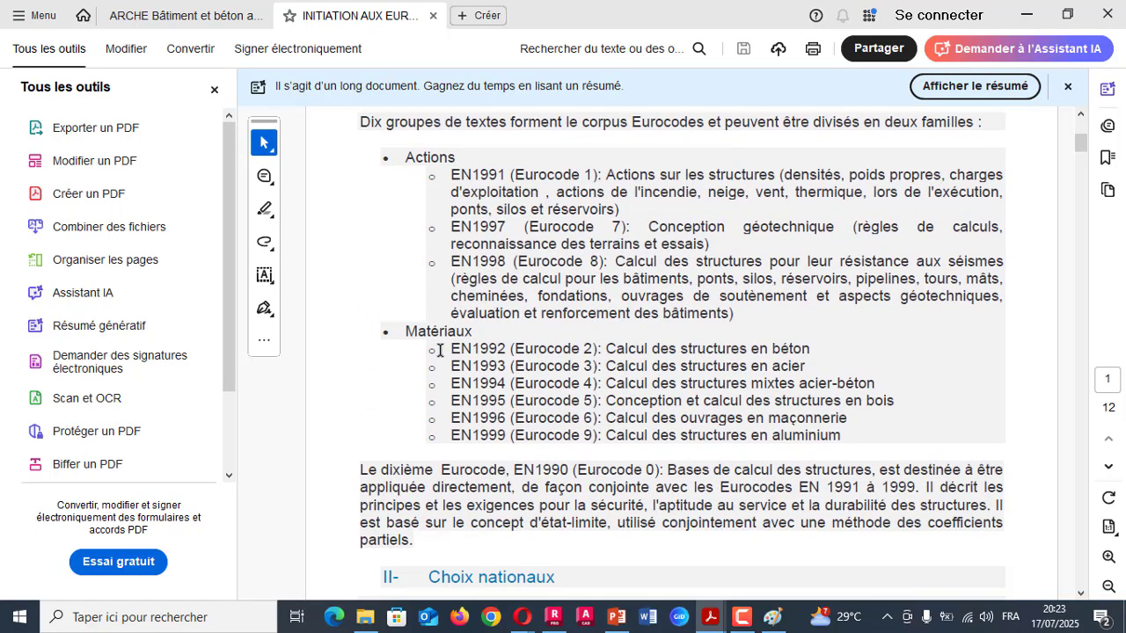
- Select the code numbers EN1993 to EN1999 in the Matériaux list to point them out, and return to Robot Structural Analysis
drag(450, 350, 506, 366)
scroll(445, 332, down, 2)
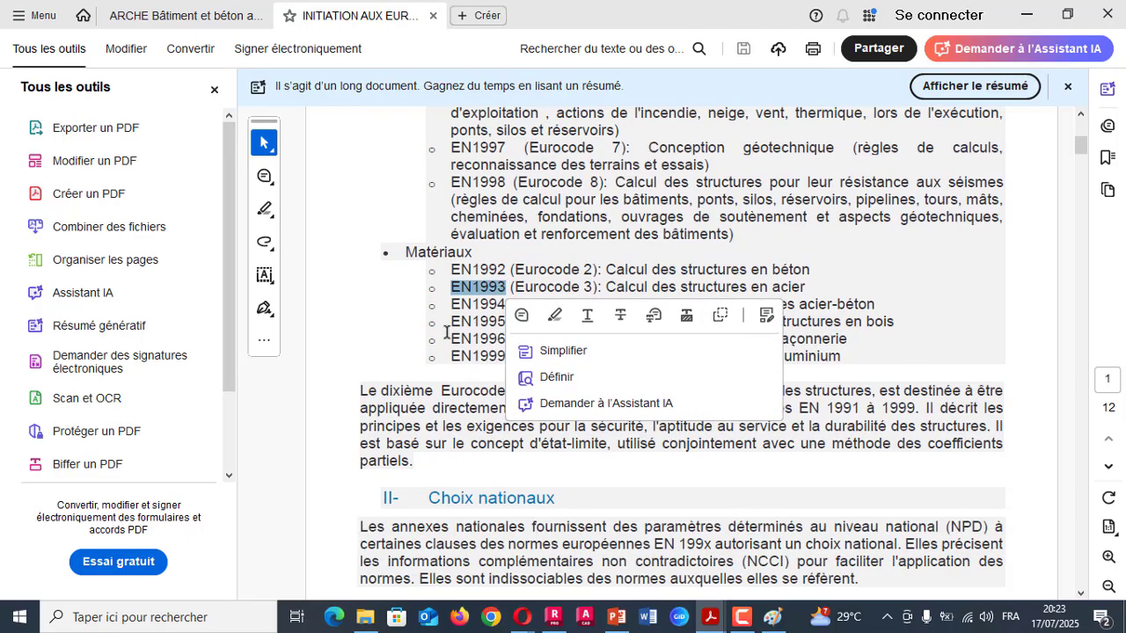
drag(451, 304, 507, 358)
click(457, 322)
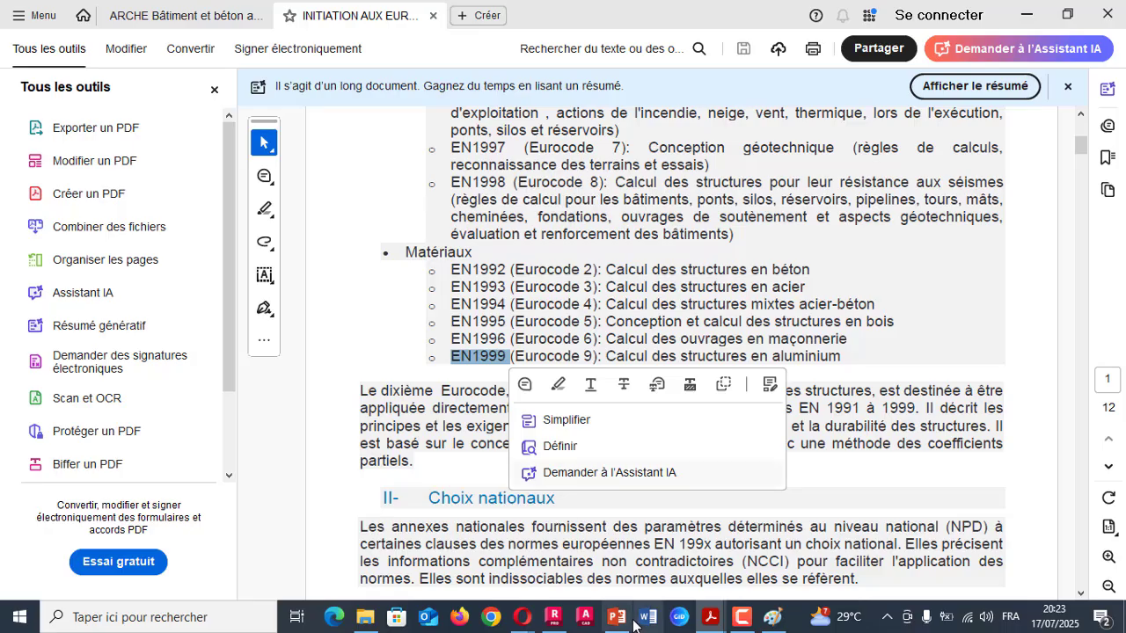
click(550, 618)
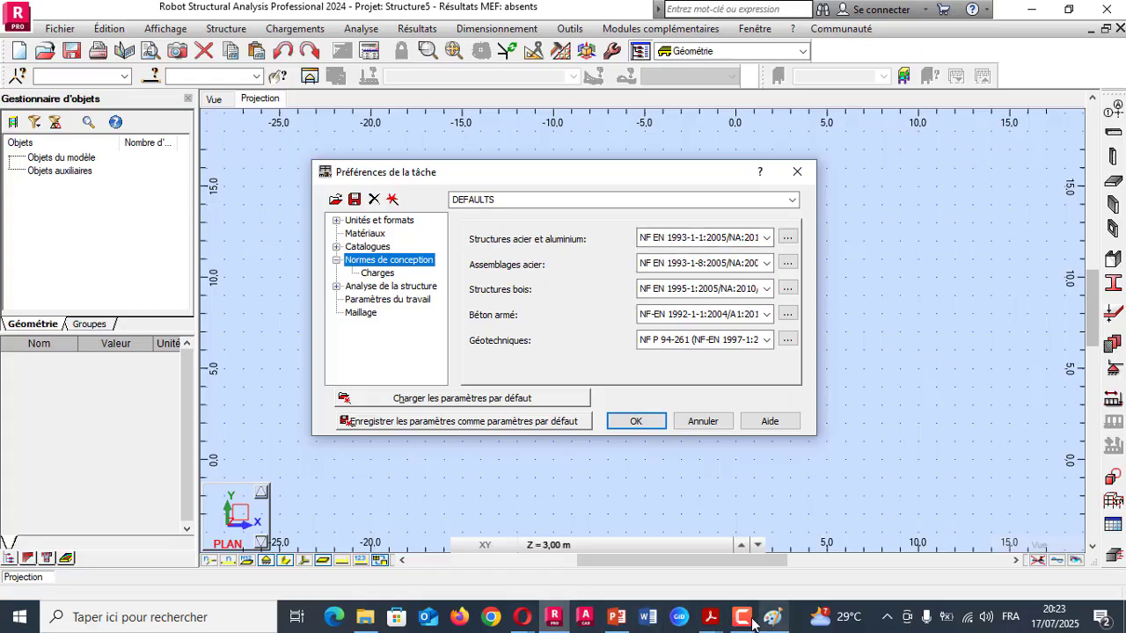
- Reopen the Eurocode PDF to compare the final digits of the material code numbers, and switch back to the job preferences
mouse_move(710, 623)
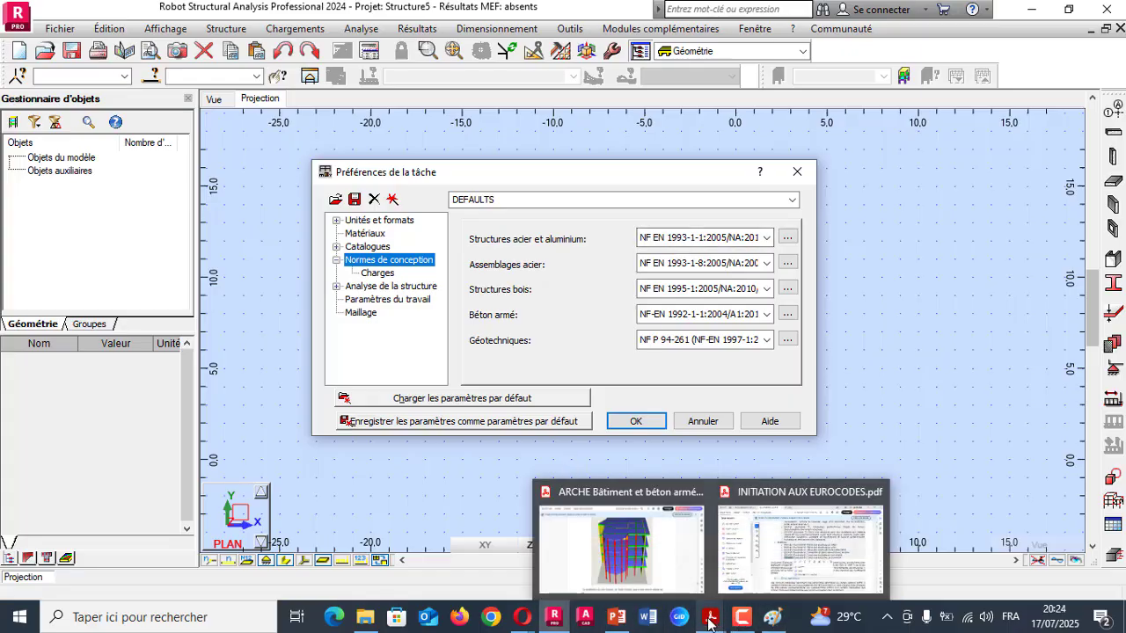
click(805, 550)
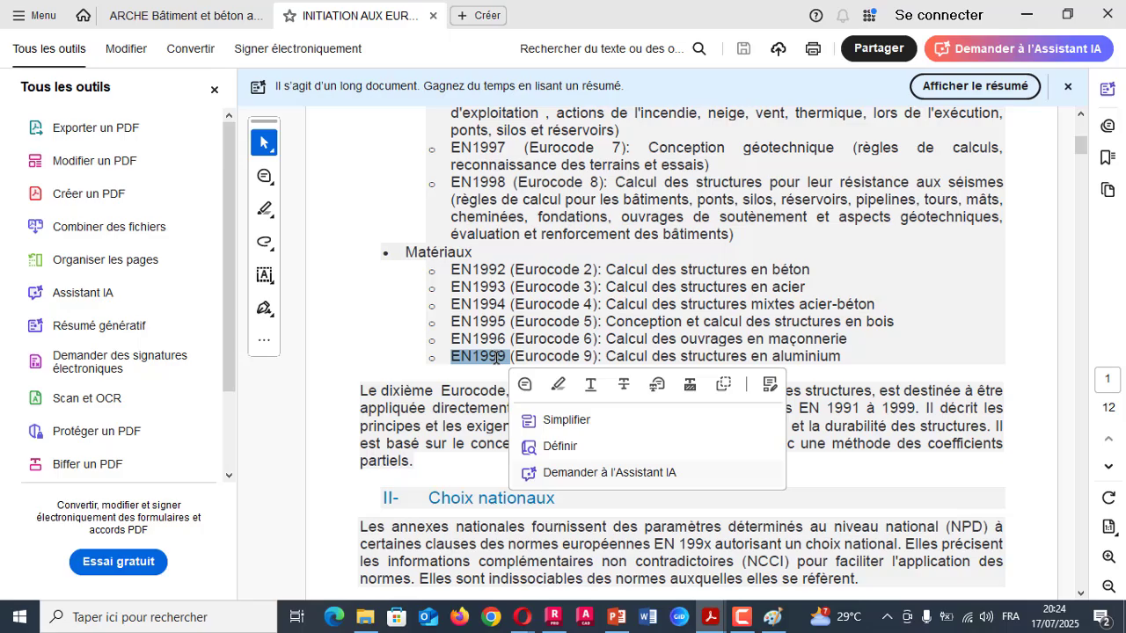
click(501, 293)
drag(500, 293, 507, 291)
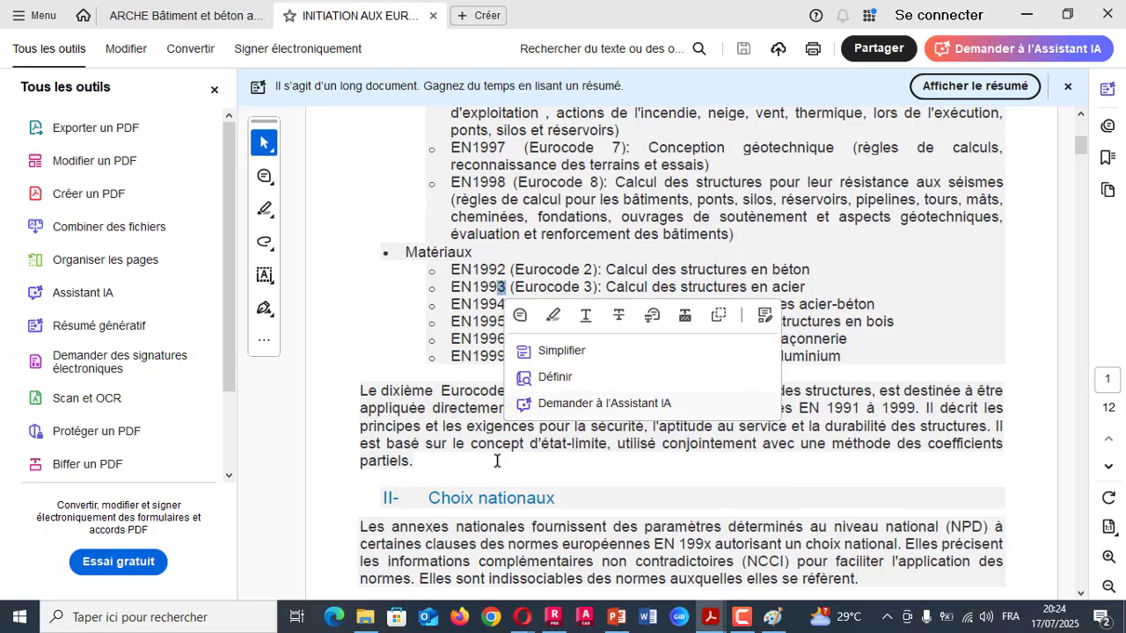
click(497, 272)
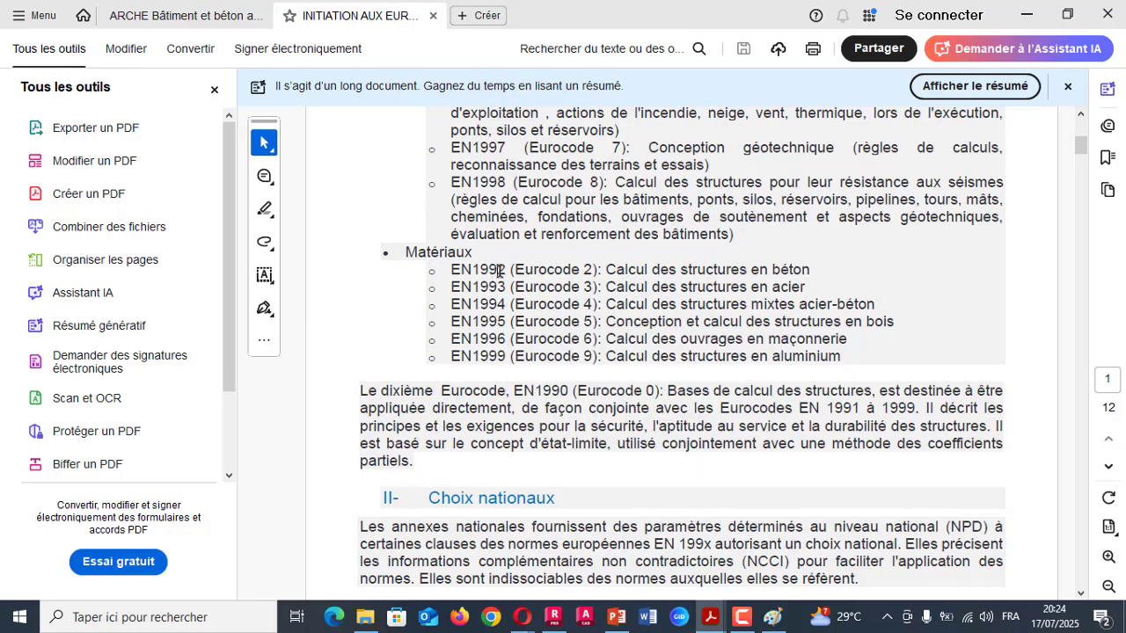
drag(501, 272, 509, 271)
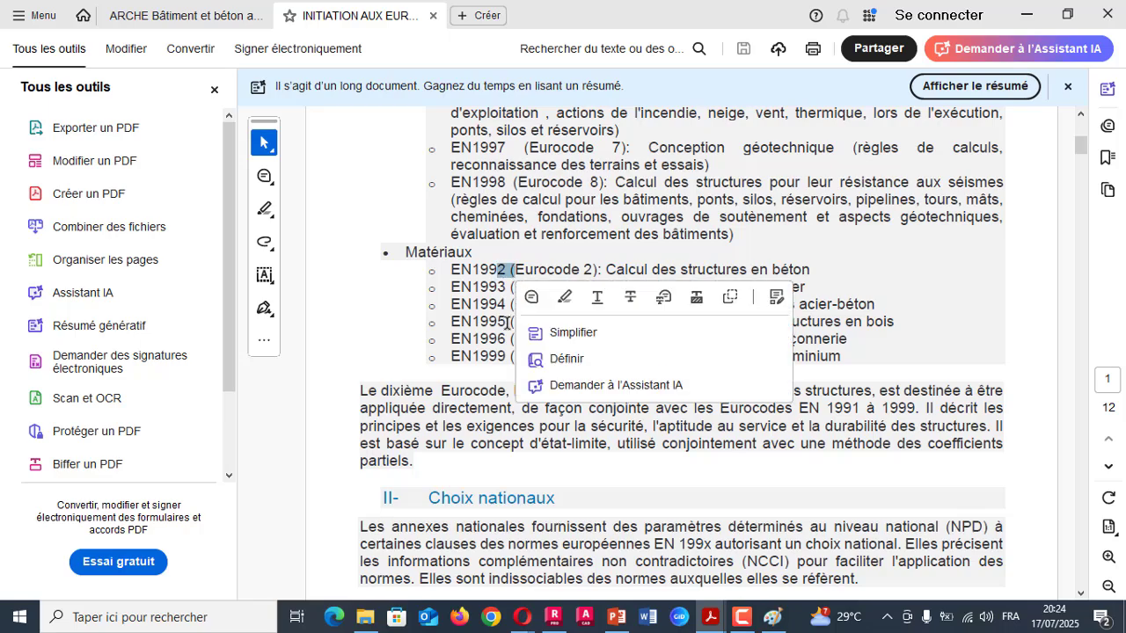
drag(498, 323, 509, 357)
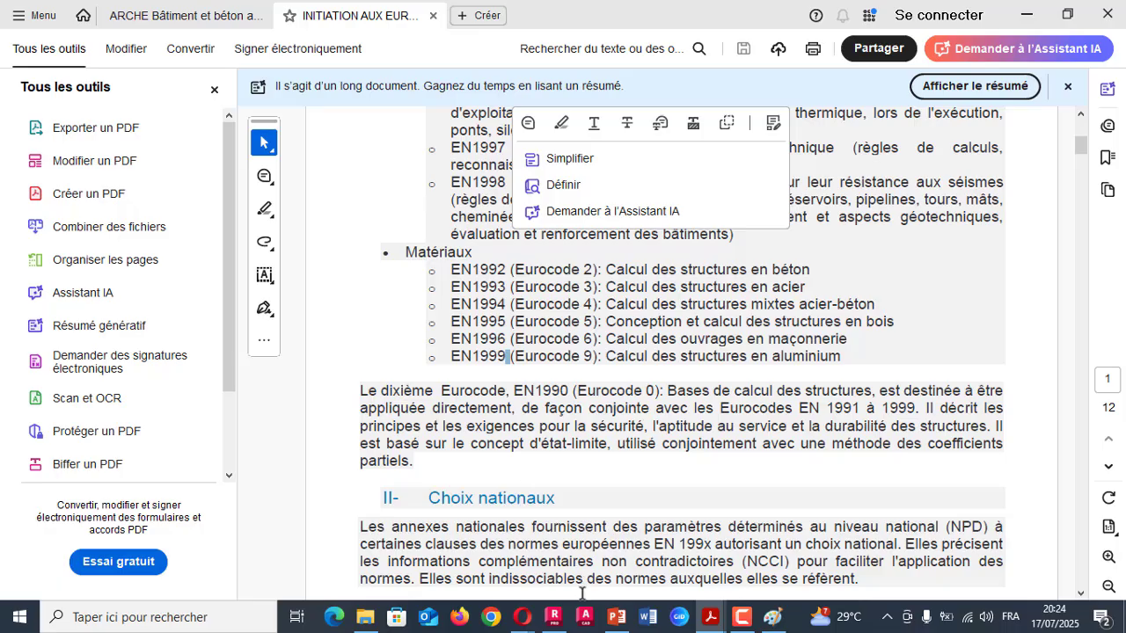
click(553, 617)
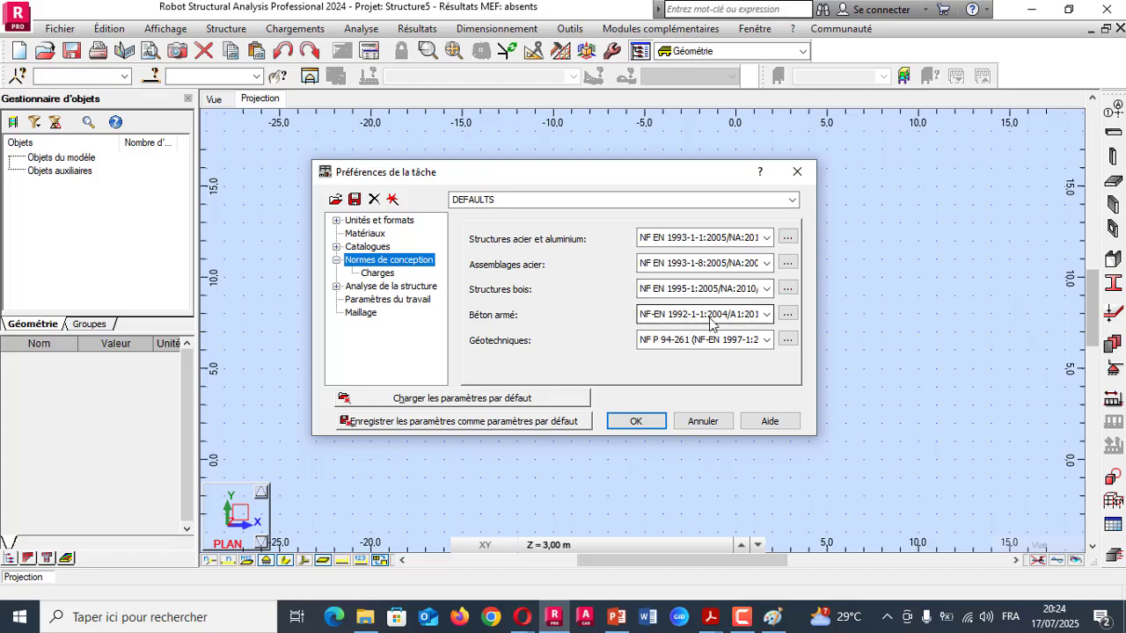
- Select NF-EN 1992-1-1:2004 as the reinforced concrete code and EN 1997-1:2004/A1:2013 as the geotechnical code
click(761, 320)
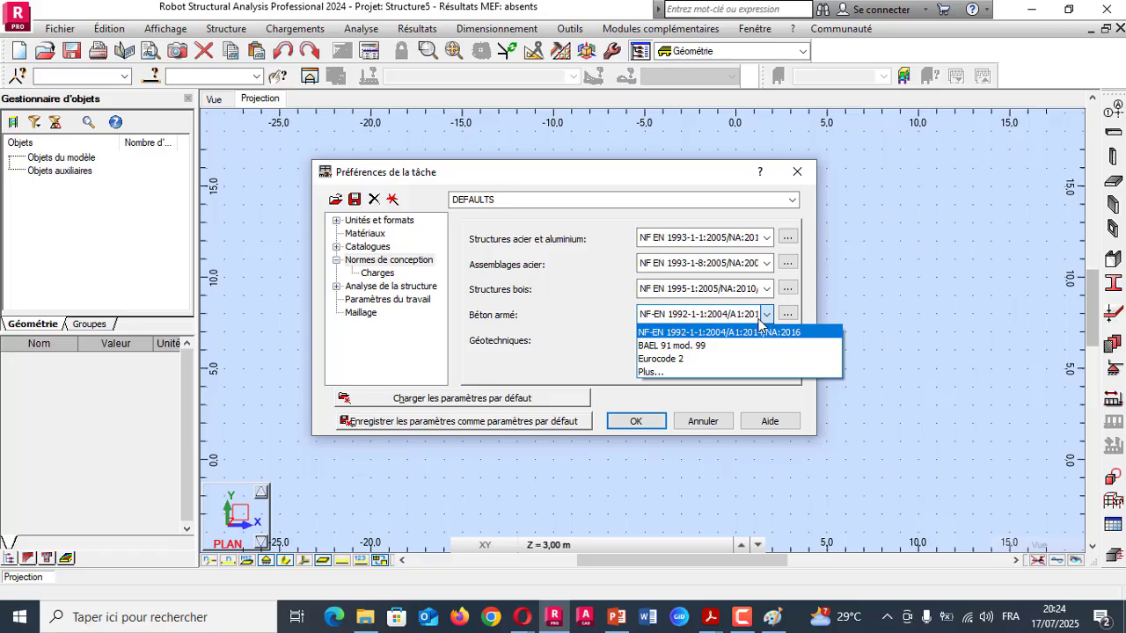
click(673, 333)
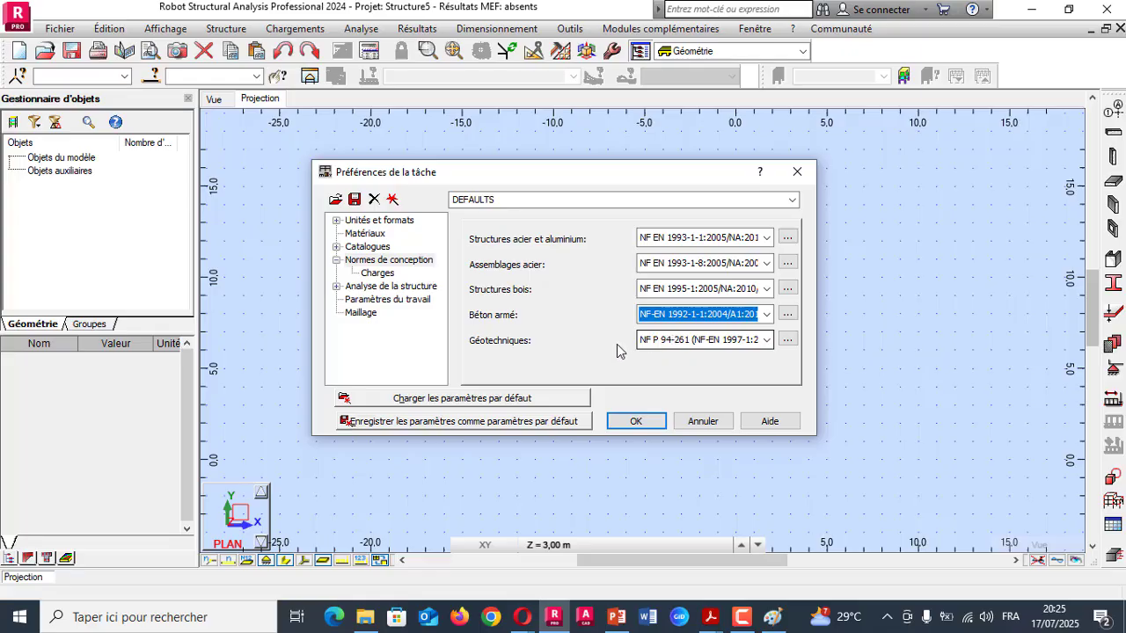
click(766, 342)
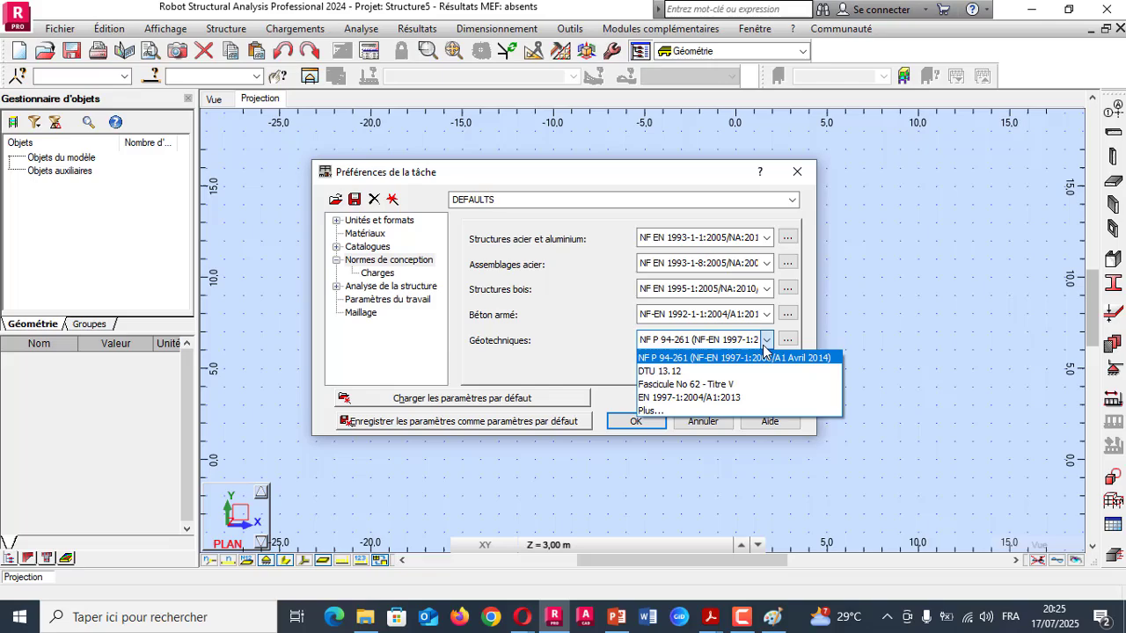
click(713, 398)
- Open the Eurocode PDF, select the EN1997 (Eurocode 7) Conception géotechnique entry under Actions, and return to Robot Structural Analysis
click(711, 617)
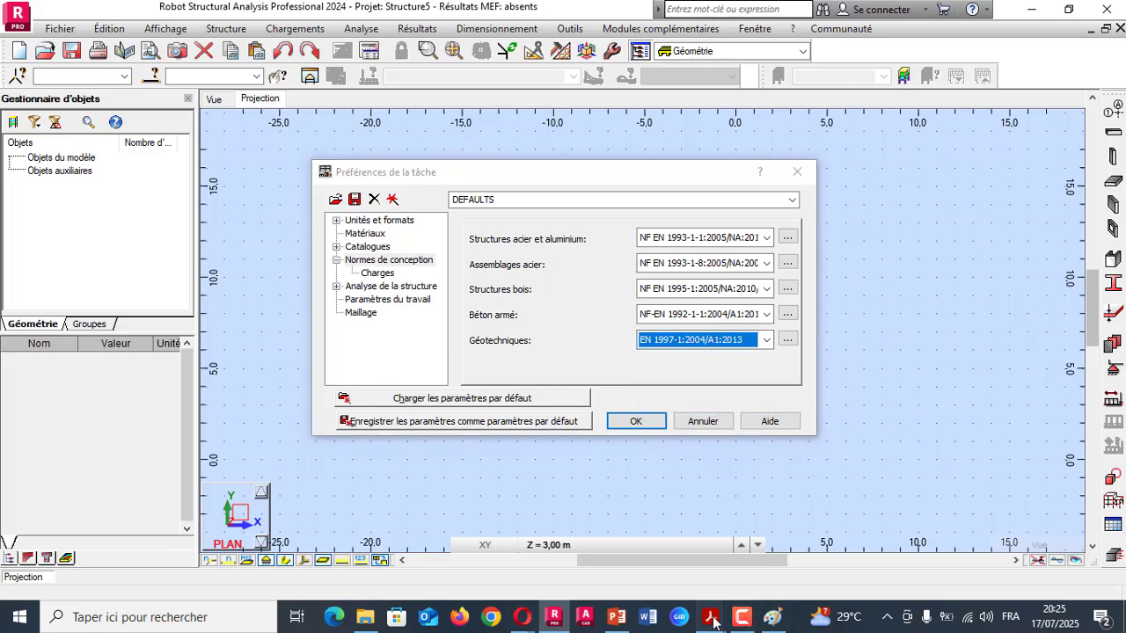
click(827, 567)
scroll(352, 357, up, 3)
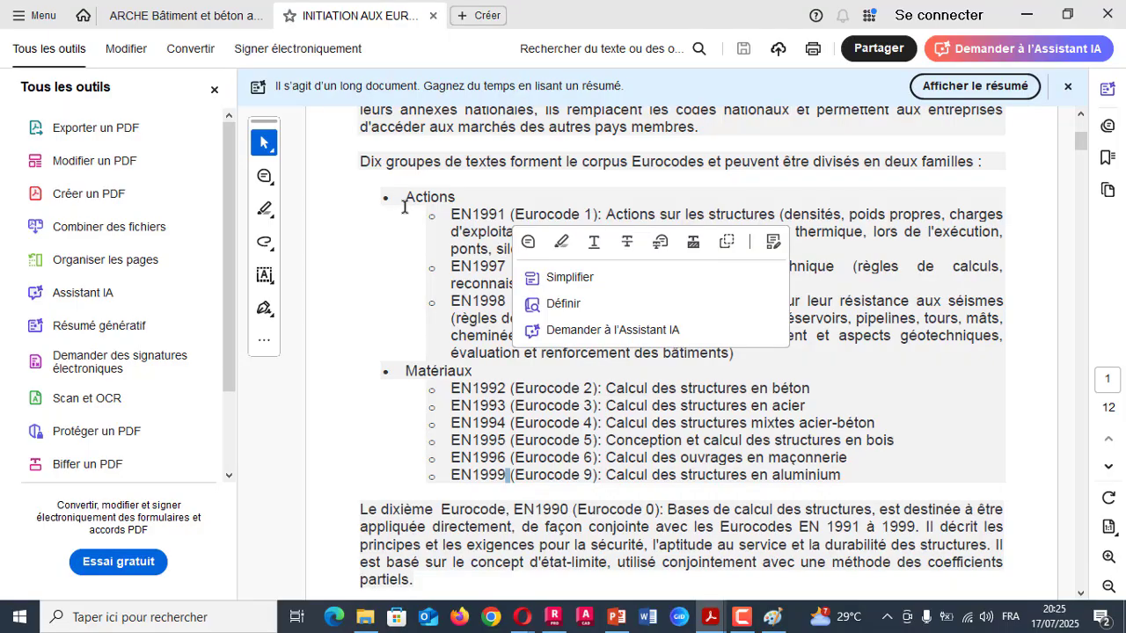
drag(406, 197, 482, 198)
double_click(478, 215)
click(461, 318)
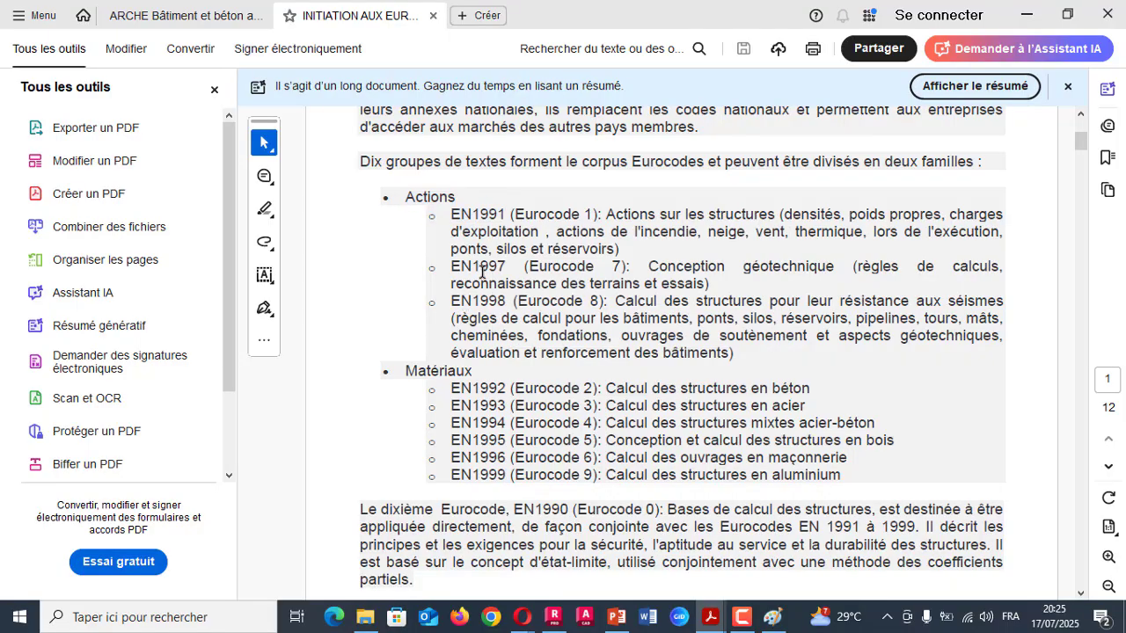
drag(454, 266, 810, 264)
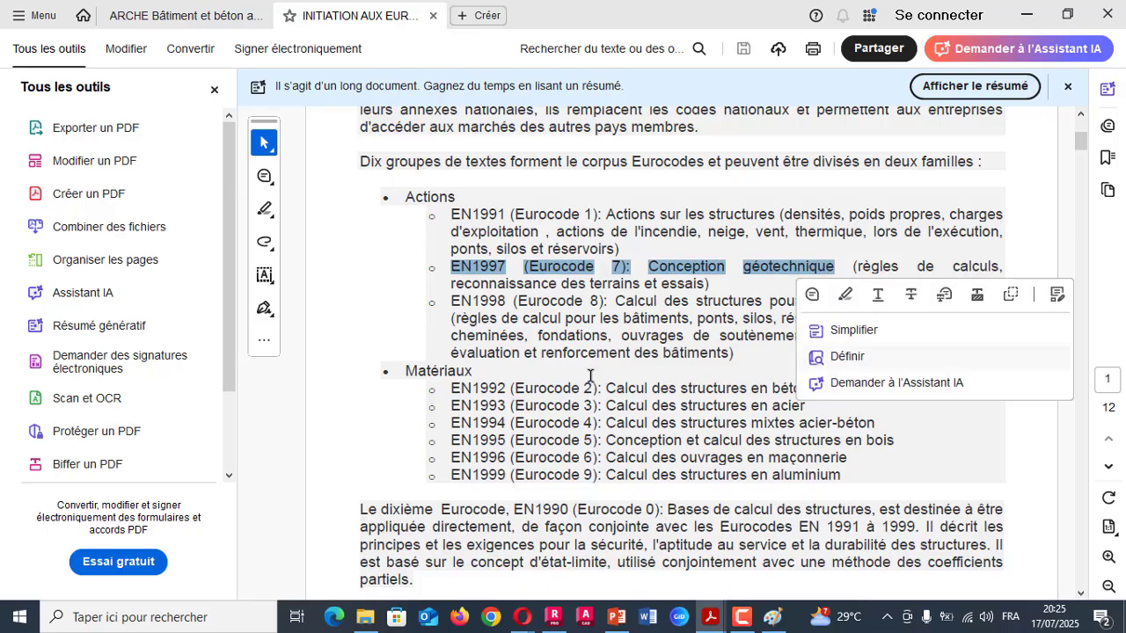
mouse_move(556, 618)
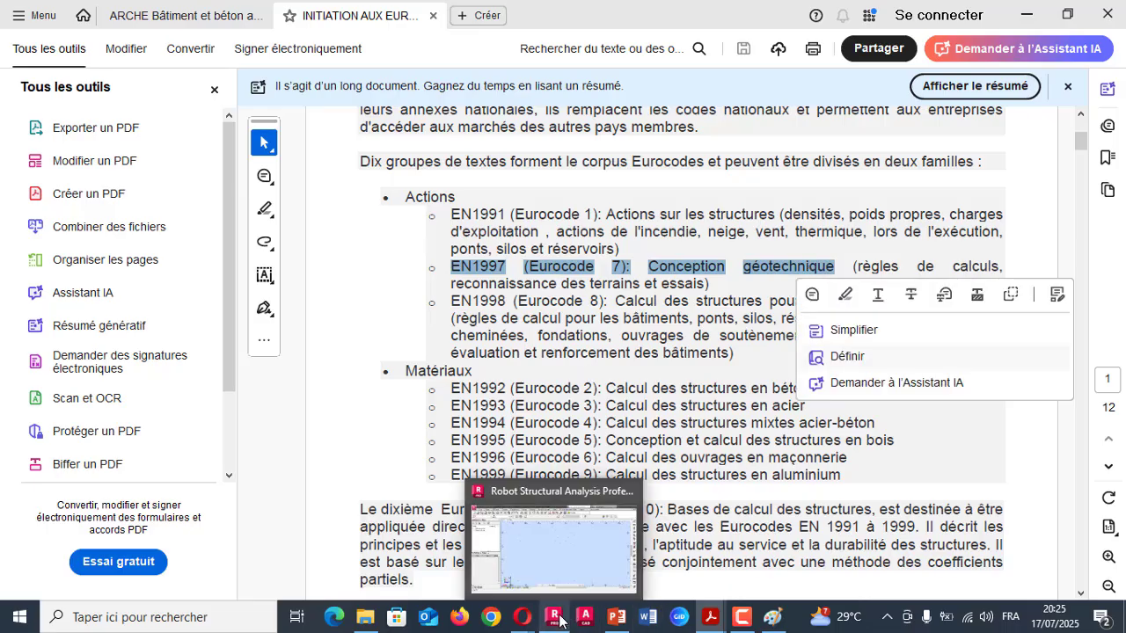
click(554, 563)
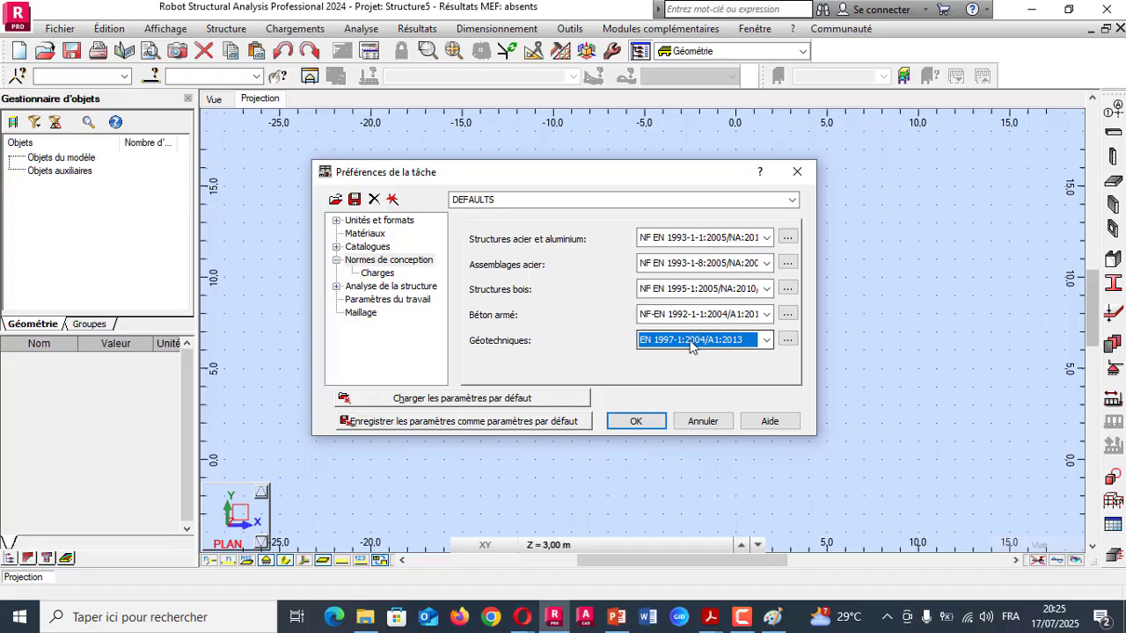
- Display the load codes in the job preferences, and select the PDF's text on EN1990 (Eurocode 0): Bases de calcul des structures
click(378, 273)
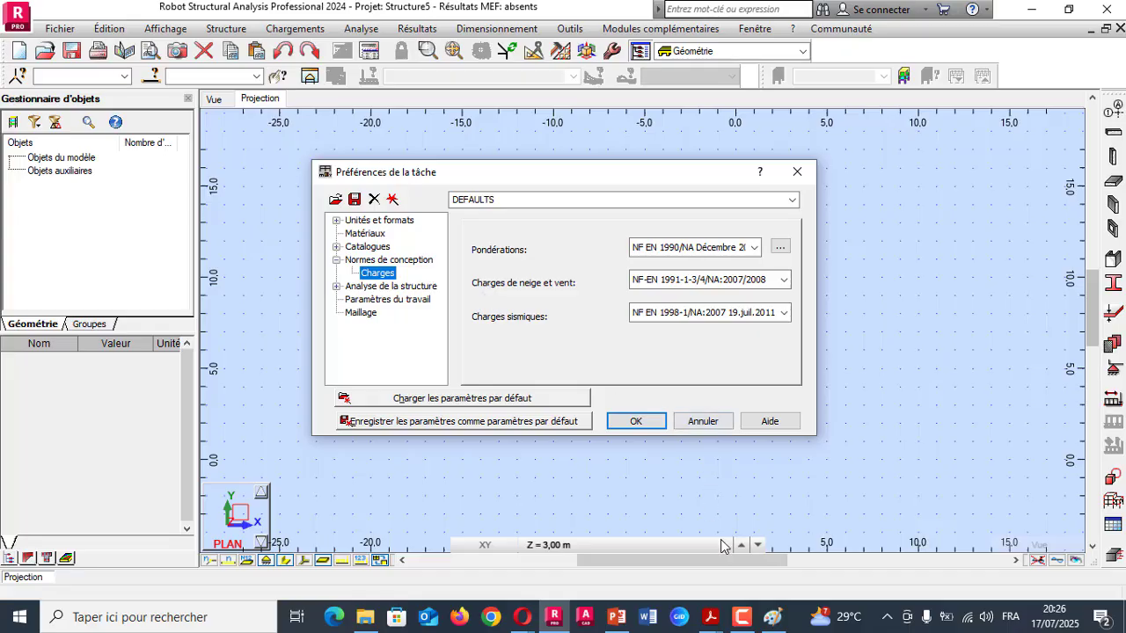
mouse_move(711, 617)
click(880, 527)
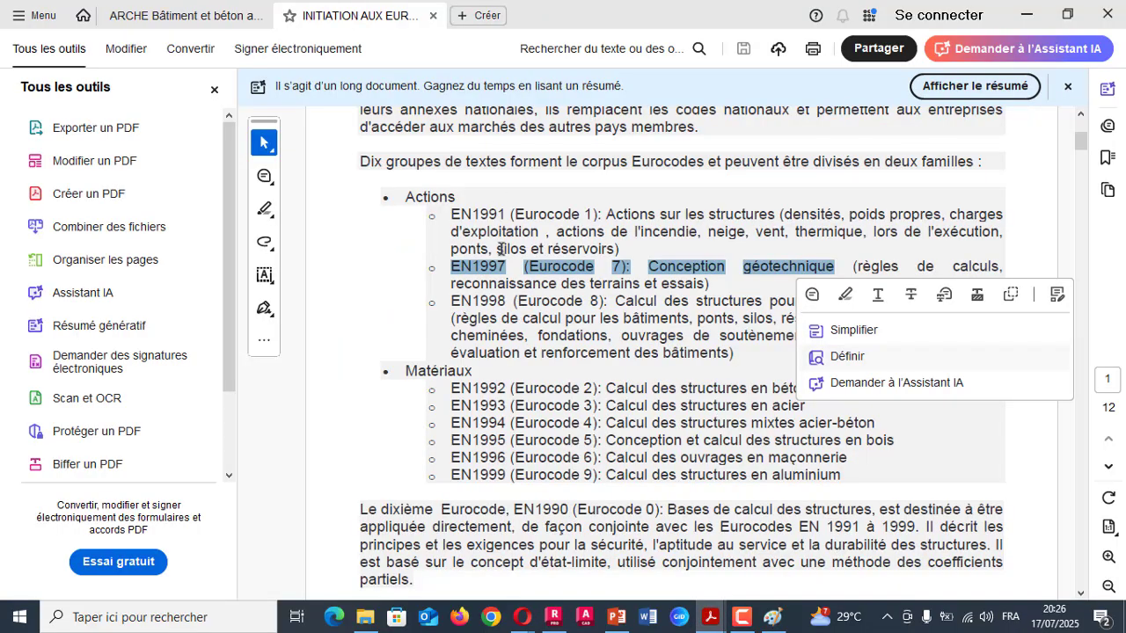
scroll(501, 273, up, 1)
scroll(500, 272, down, 1)
scroll(500, 272, down, 1)
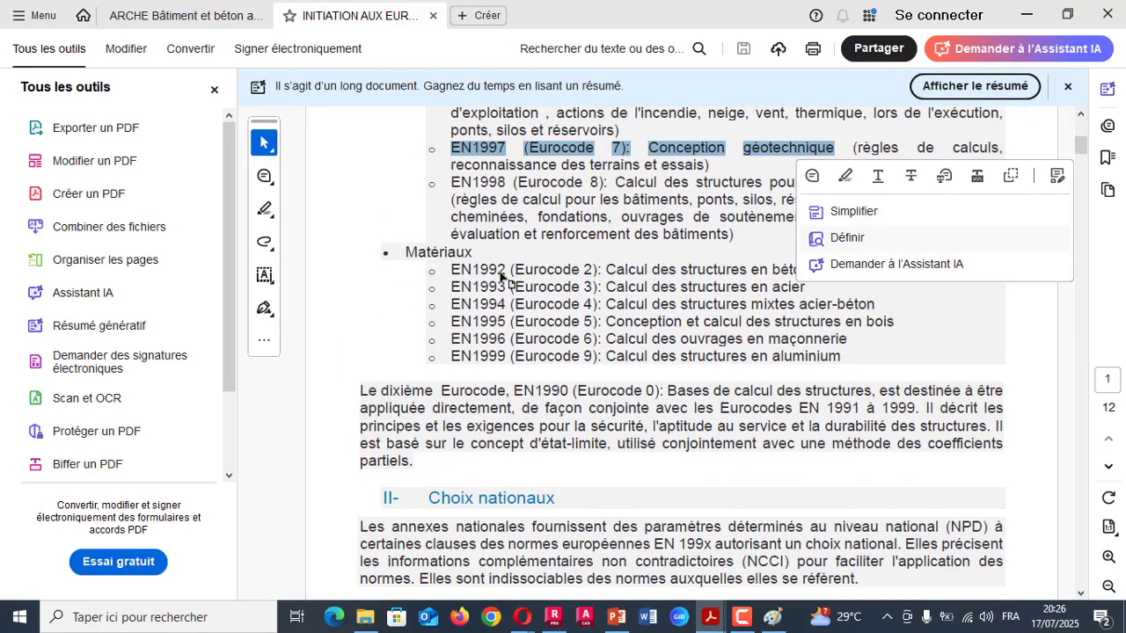
drag(356, 387, 874, 393)
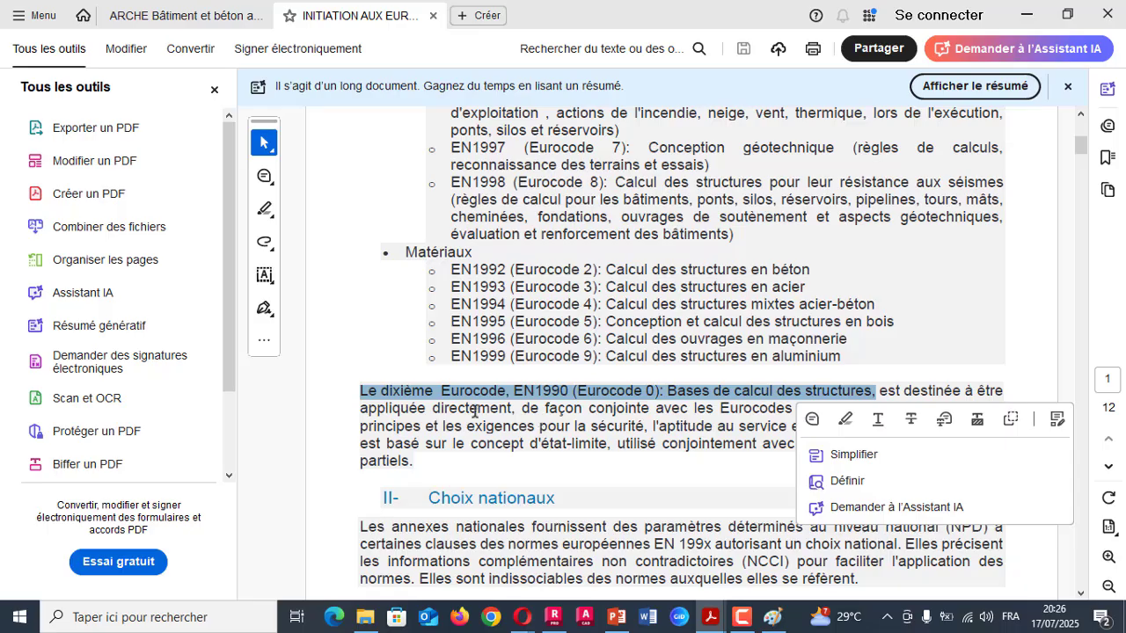
- Point out EN1990 (Eurocode 0) and the words d'état-limite in the PDF paragraph, and switch back to Robot Structural Analysis
scroll(475, 412, down, 2)
click(775, 331)
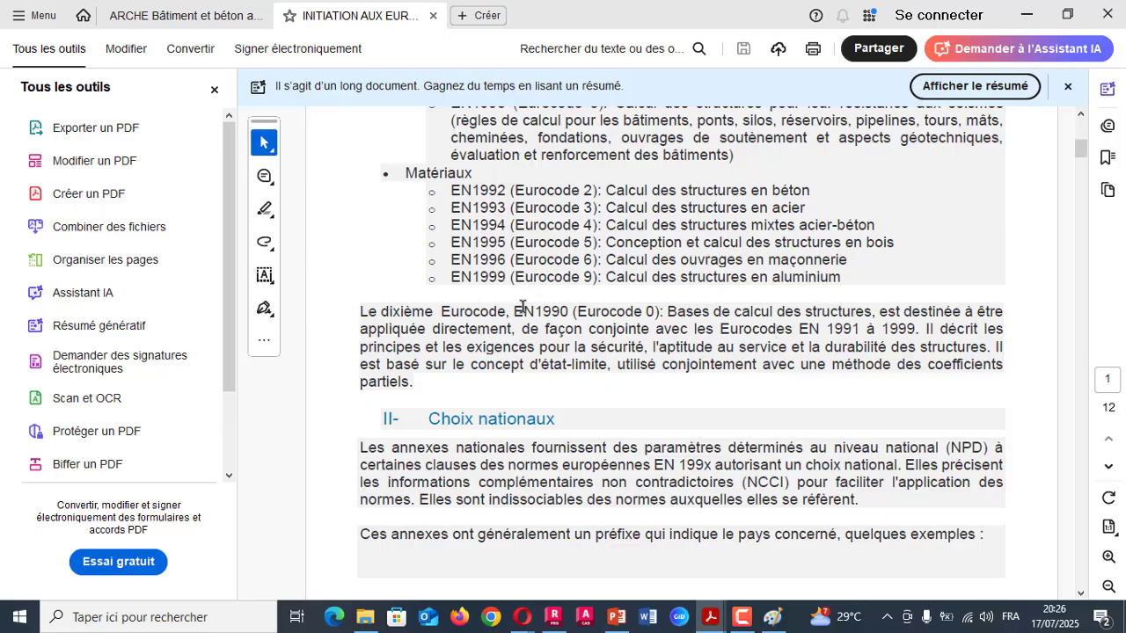
drag(514, 312, 709, 312)
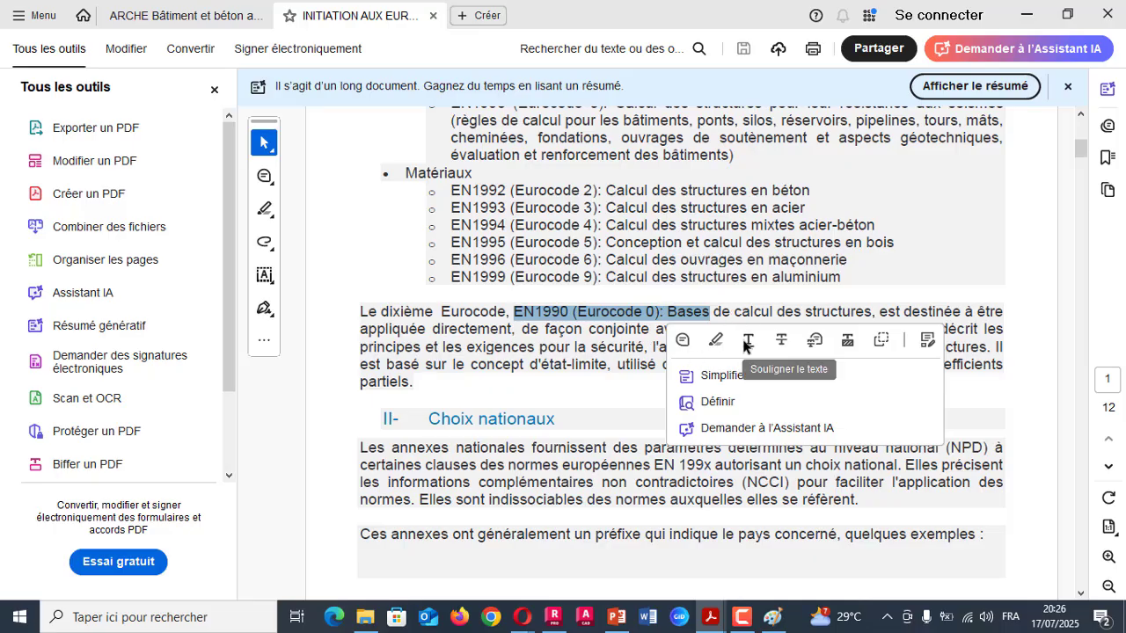
click(494, 341)
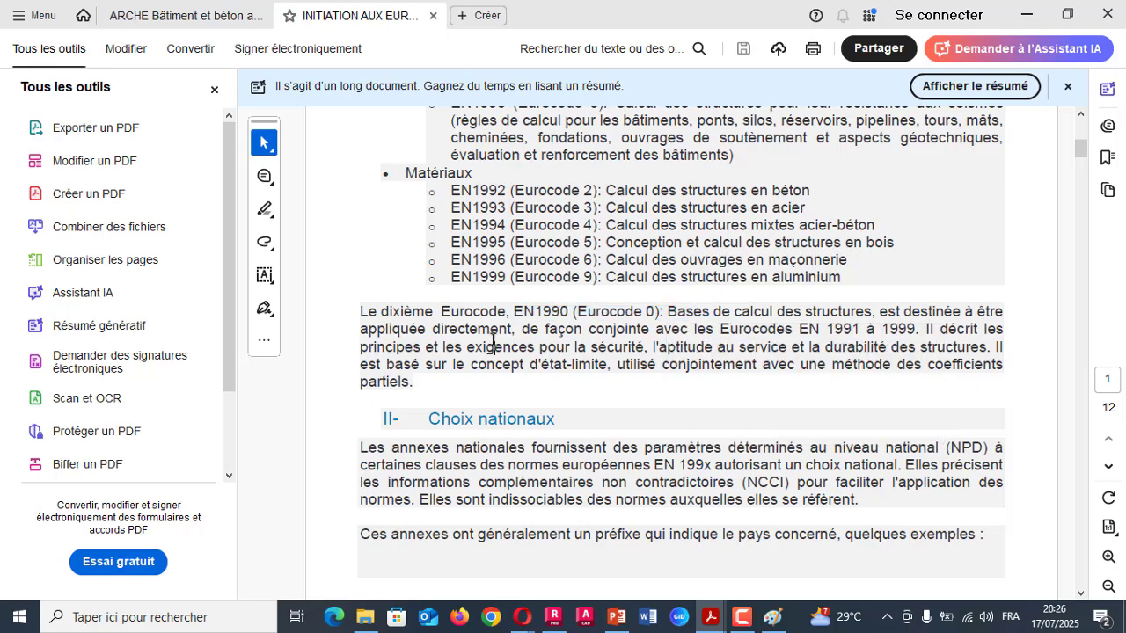
drag(526, 364, 607, 366)
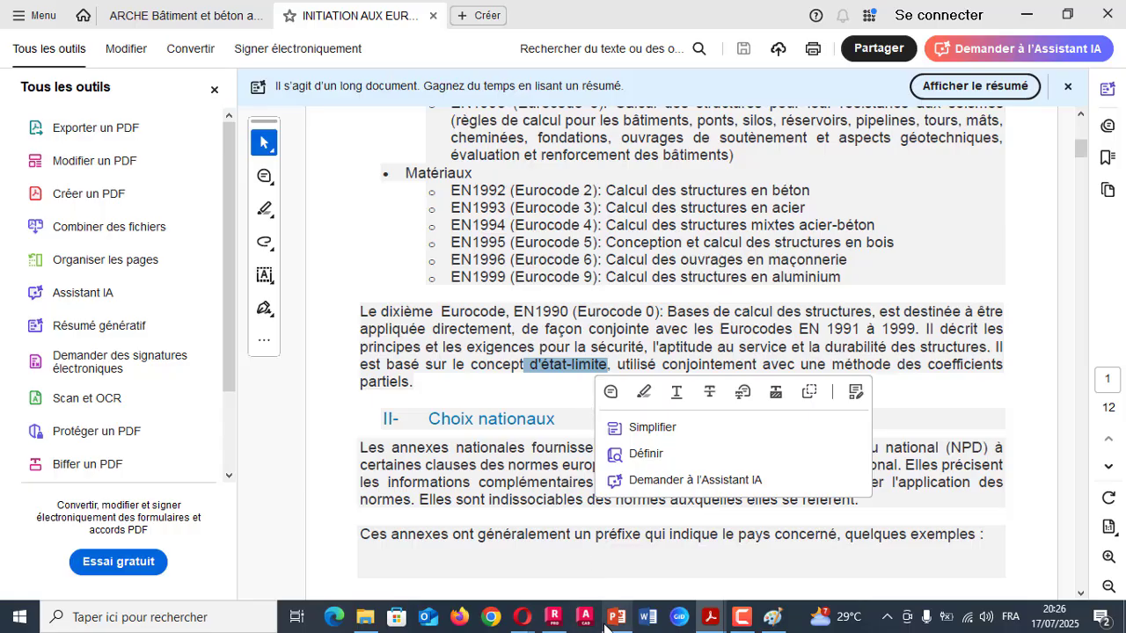
click(554, 623)
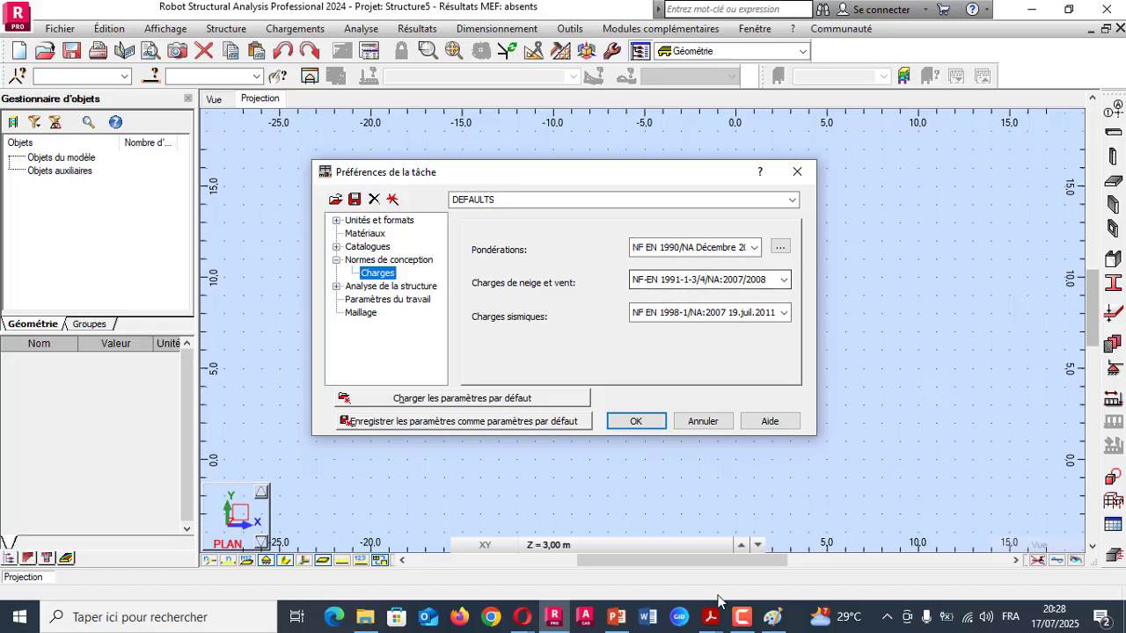
- Reopen the Eurocode PDF, select Actions sur les structures in the EN1991 entry, and return to Robot Structural Analysis
mouse_move(710, 616)
click(871, 563)
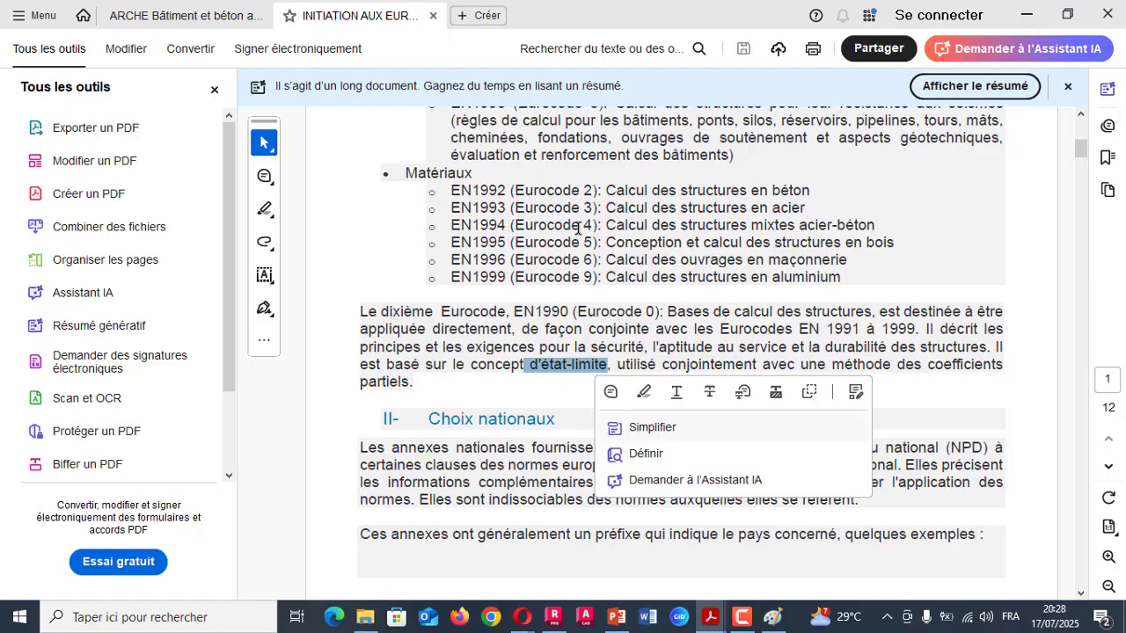
scroll(585, 238, up, 3)
drag(607, 176, 774, 177)
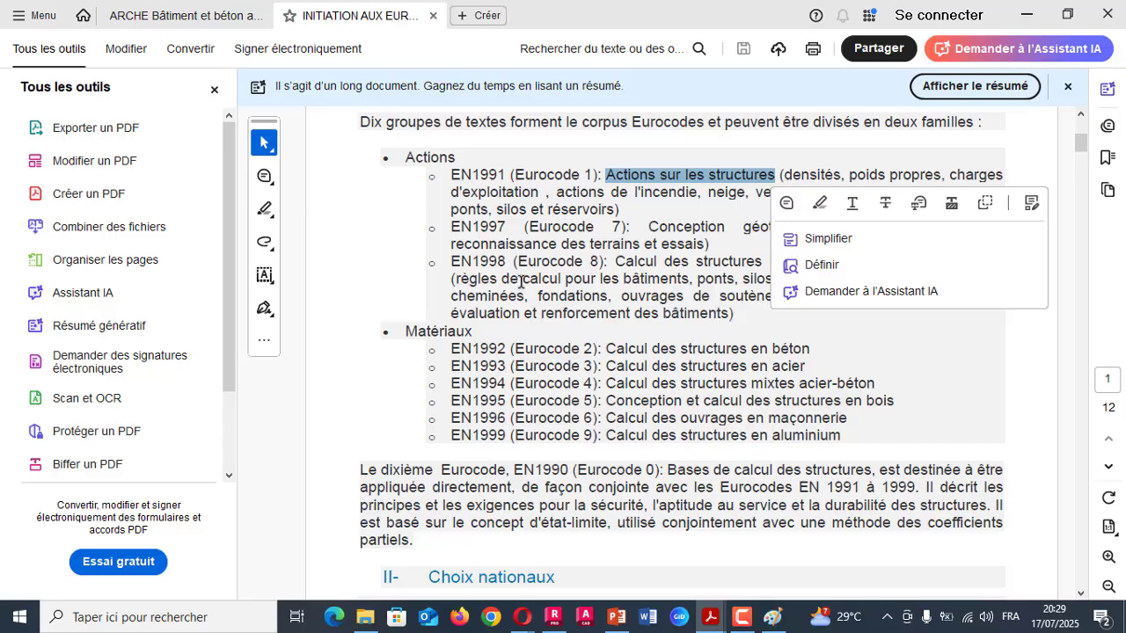
click(554, 617)
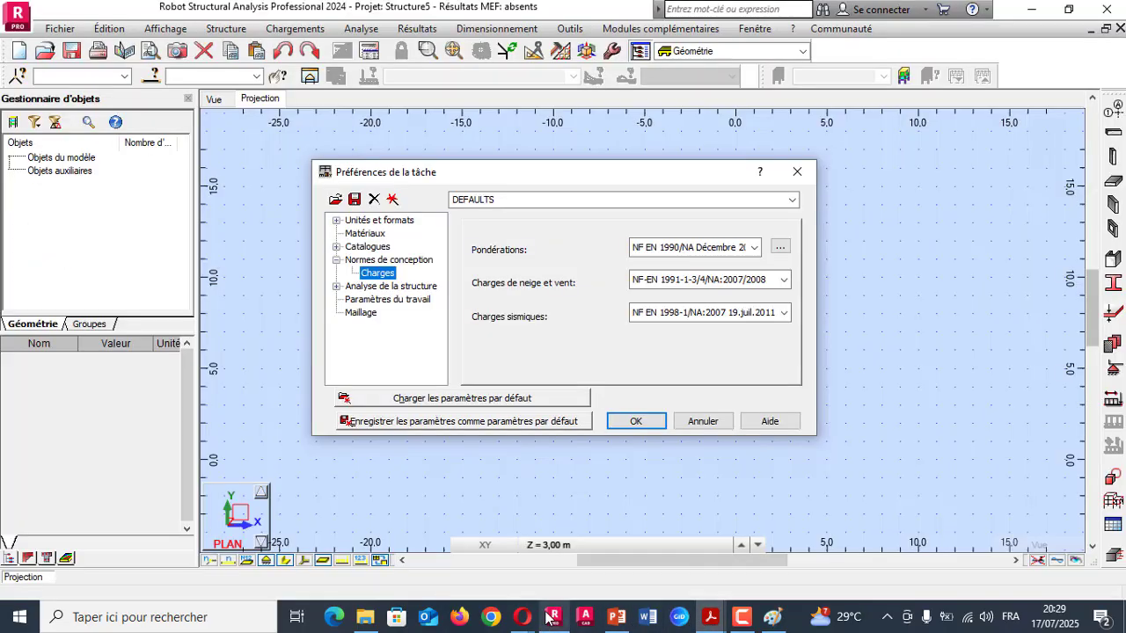
- Set the snow and wind code to NV65 02/09 and the load combination code to NF EN 1990/NA Décembre 2011, and recheck the design codes
click(785, 281)
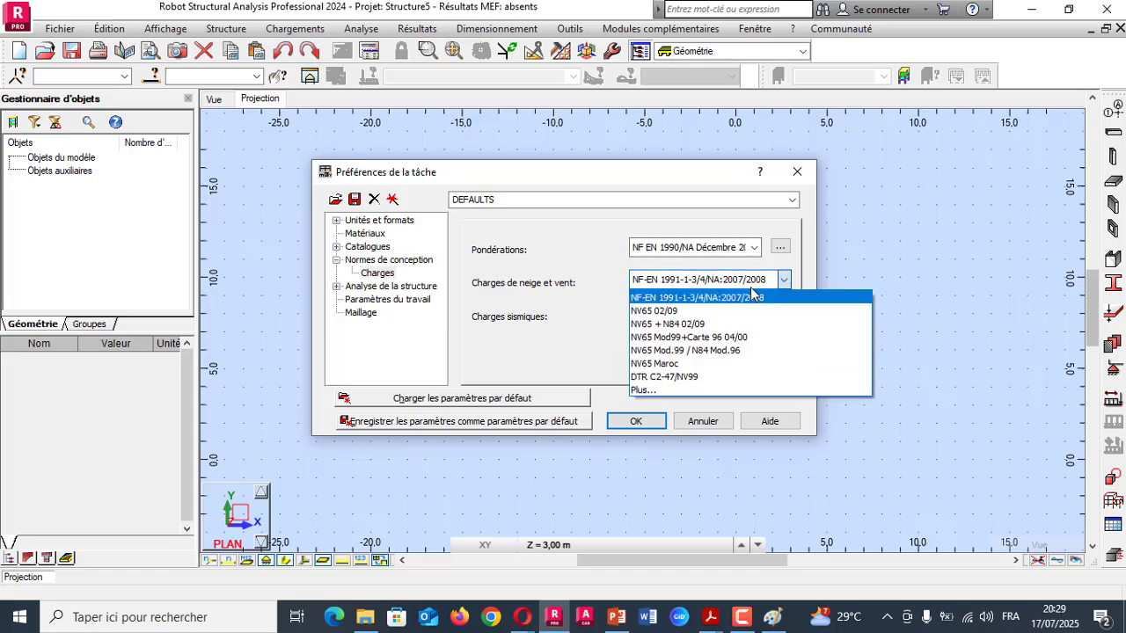
click(639, 315)
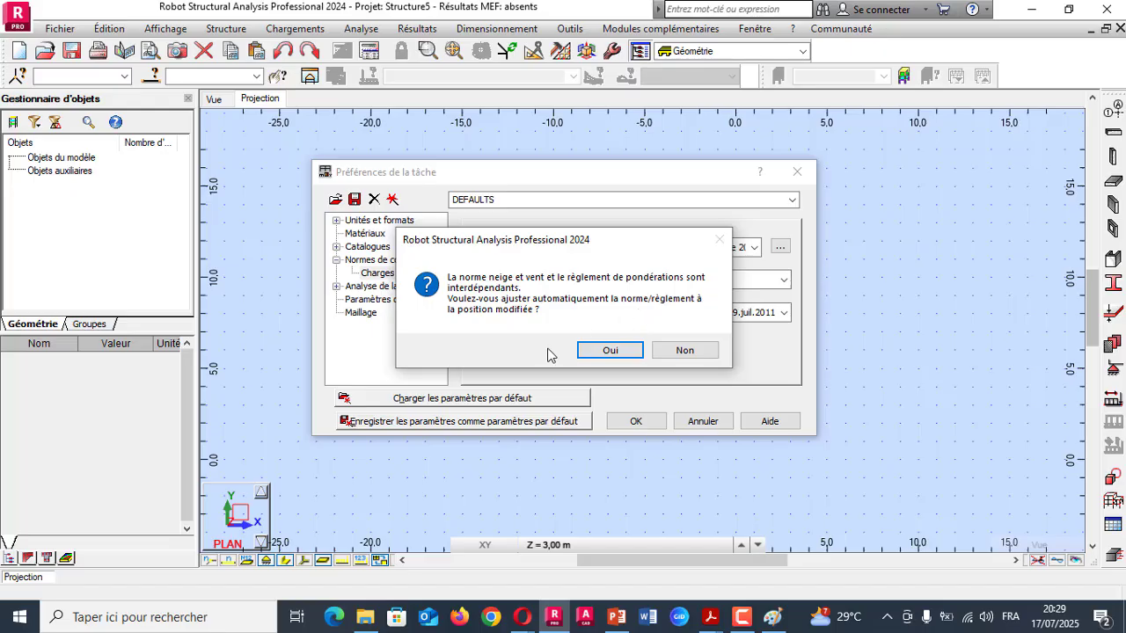
click(586, 350)
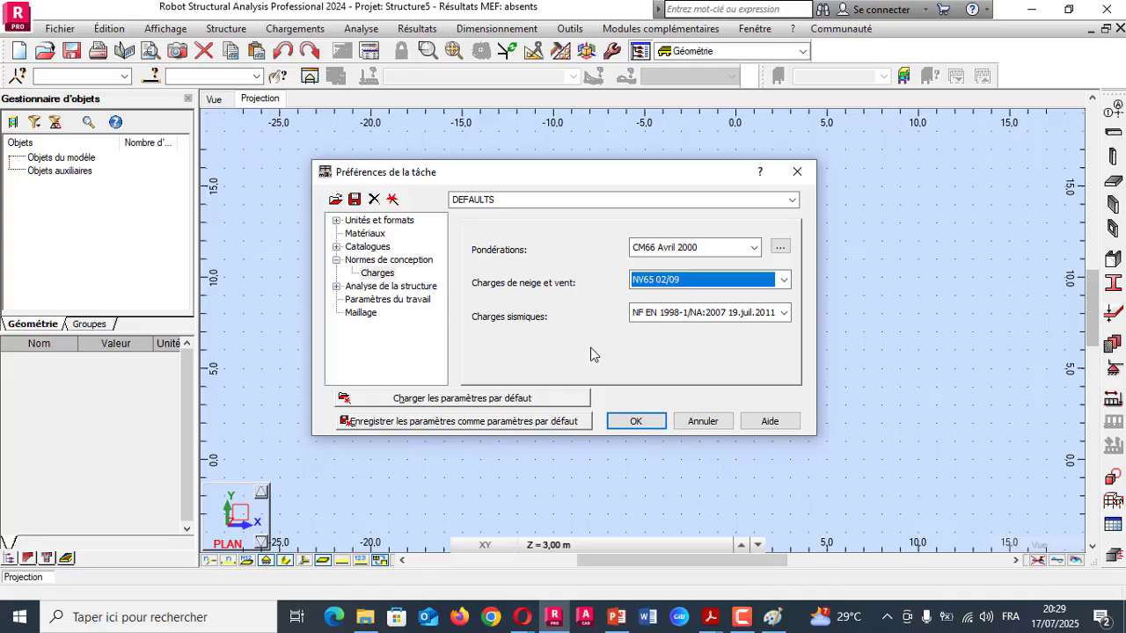
click(753, 250)
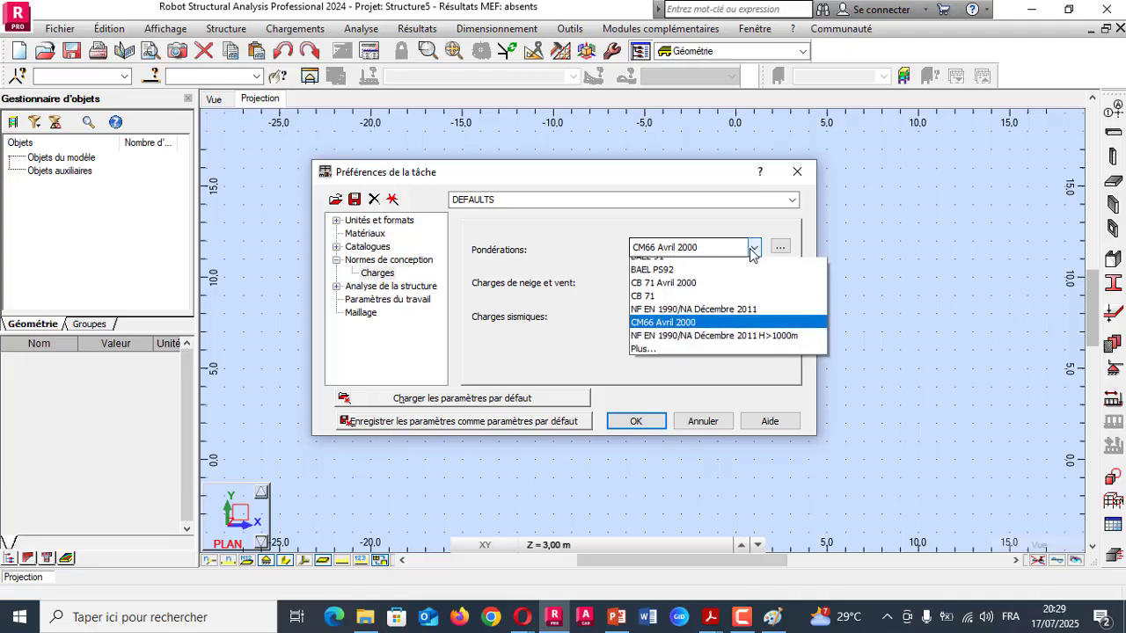
scroll(743, 290, up, 2)
click(703, 265)
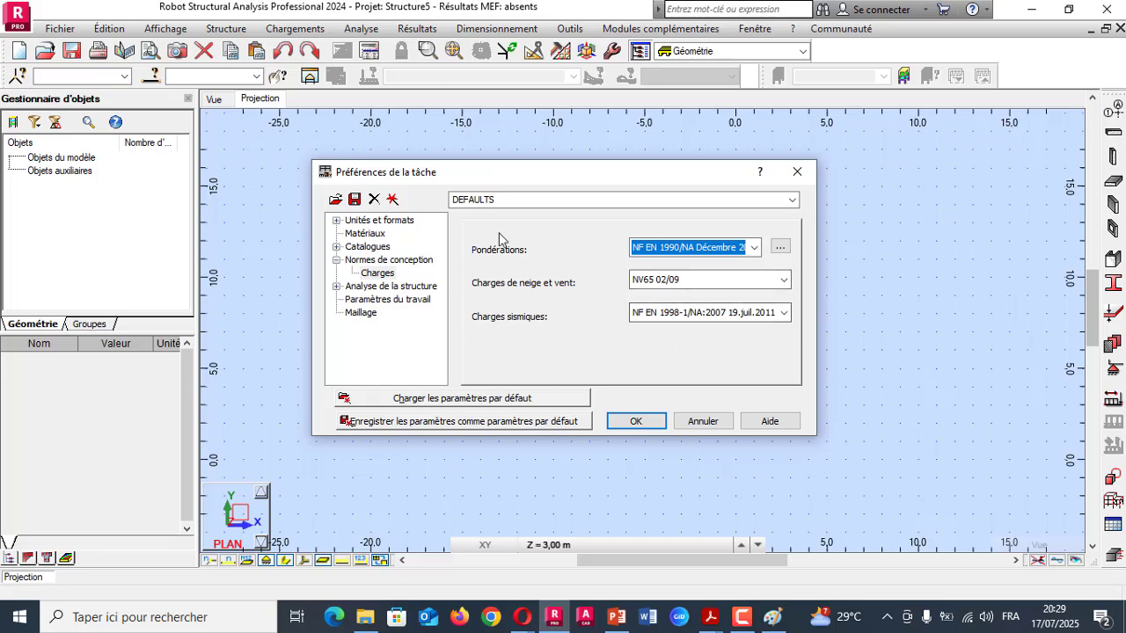
click(400, 261)
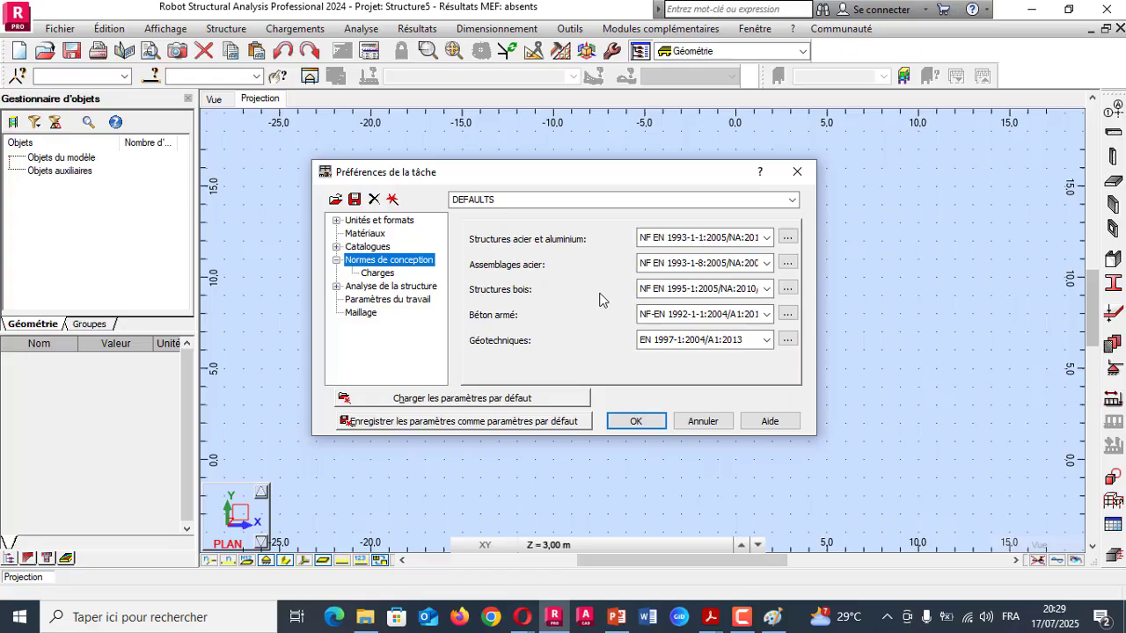
click(385, 274)
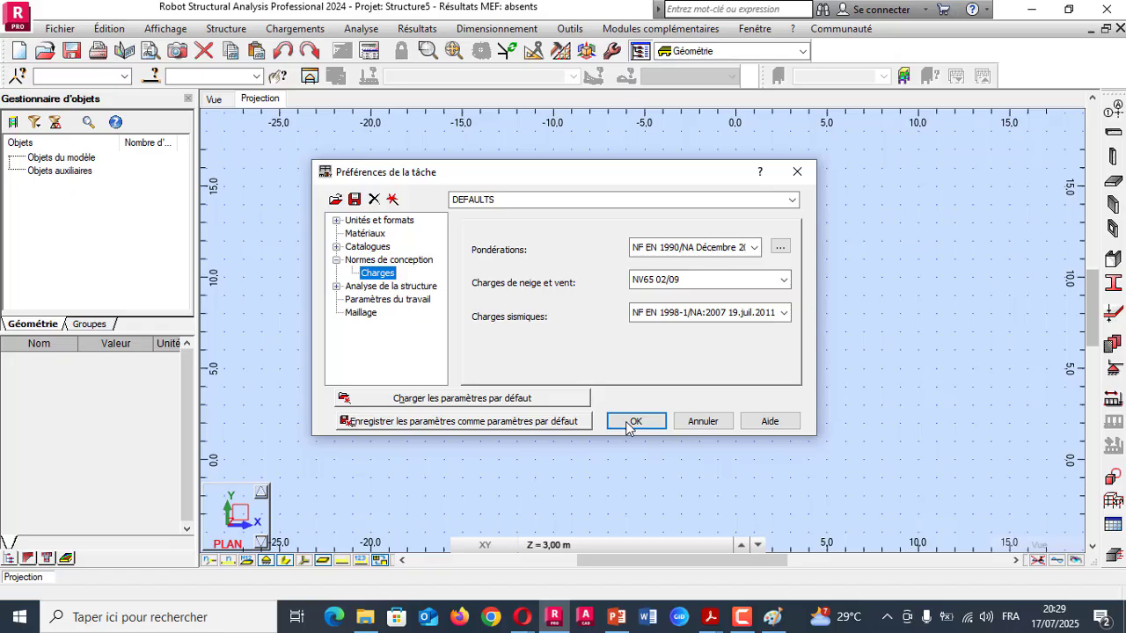
- Expand the units and formats preferences and display the units for dimensions
click(385, 222)
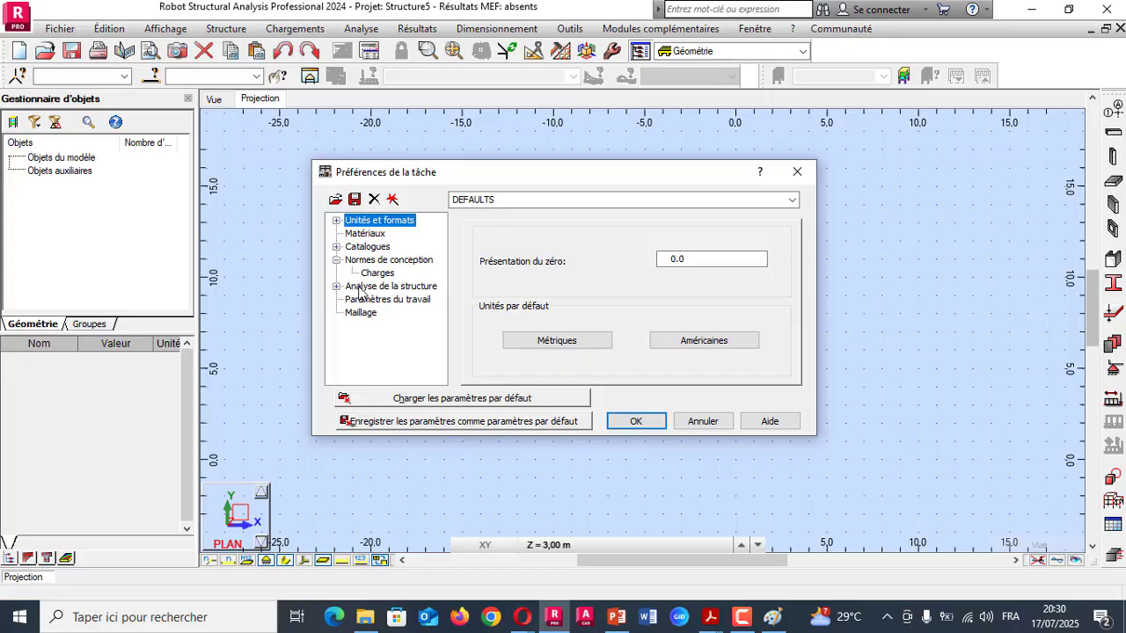
click(336, 220)
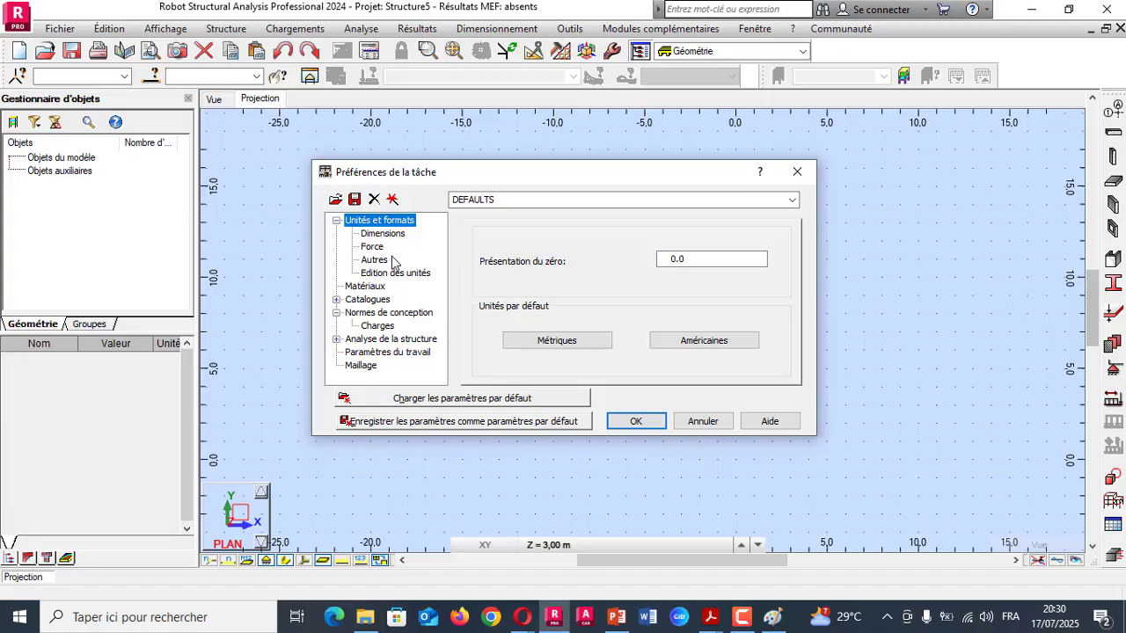
click(389, 234)
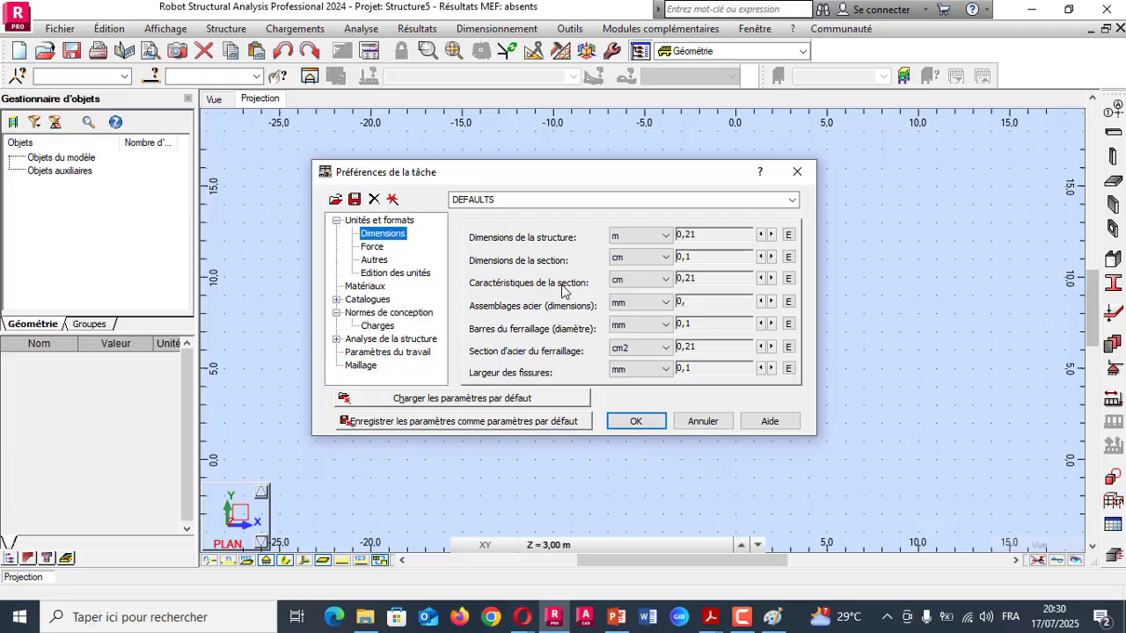
- In Paint, sketch a long beam and its rectangular cross-section with width b and height h, and return to Robot Structural Analysis
click(772, 616)
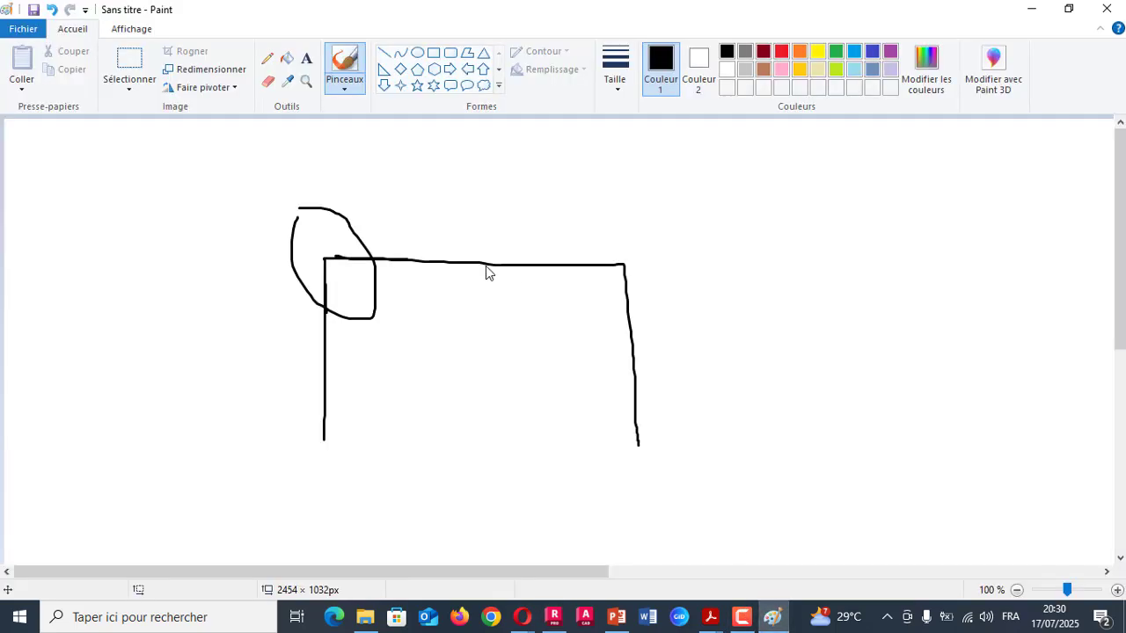
mouse_move(606, 171)
mouse_down()
mouse_move(772, 171)
mouse_move(1050, 216)
mouse_move(658, 224)
mouse_move(609, 176)
mouse_up()
mouse_move(784, 279)
mouse_down()
mouse_move(809, 346)
mouse_move(850, 345)
mouse_move(850, 258)
mouse_move(783, 258)
mouse_move(783, 280)
mouse_up()
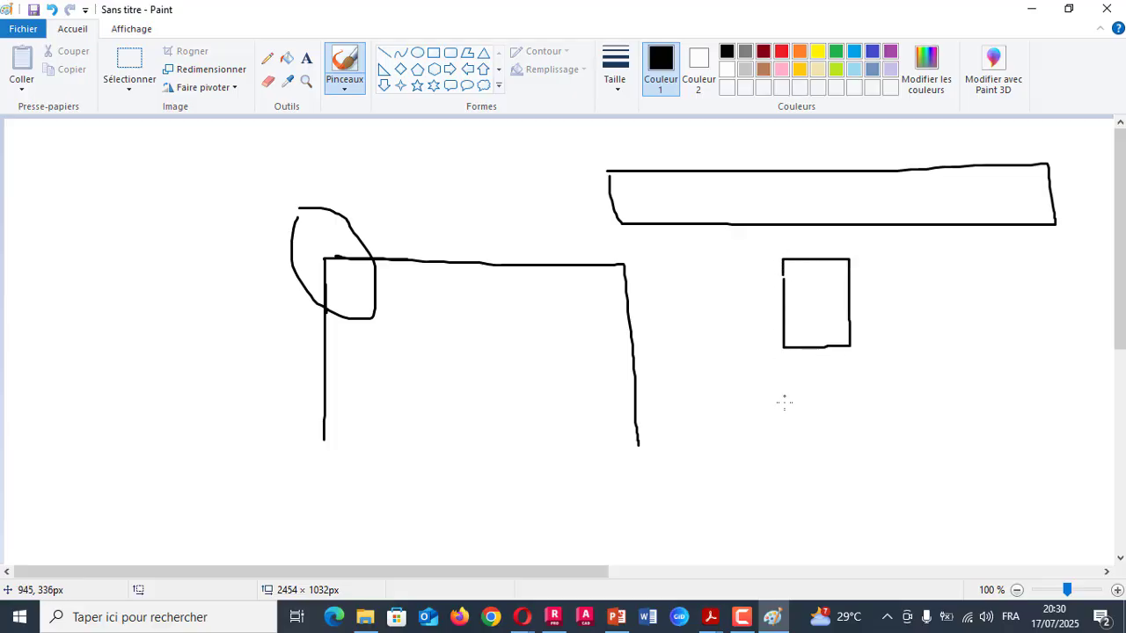
mouse_move(785, 374)
mouse_down()
mouse_move(848, 374)
mouse_move(836, 400)
mouse_up()
mouse_move(872, 268)
mouse_down()
mouse_move(872, 340)
mouse_move(892, 301)
mouse_move(900, 311)
mouse_up()
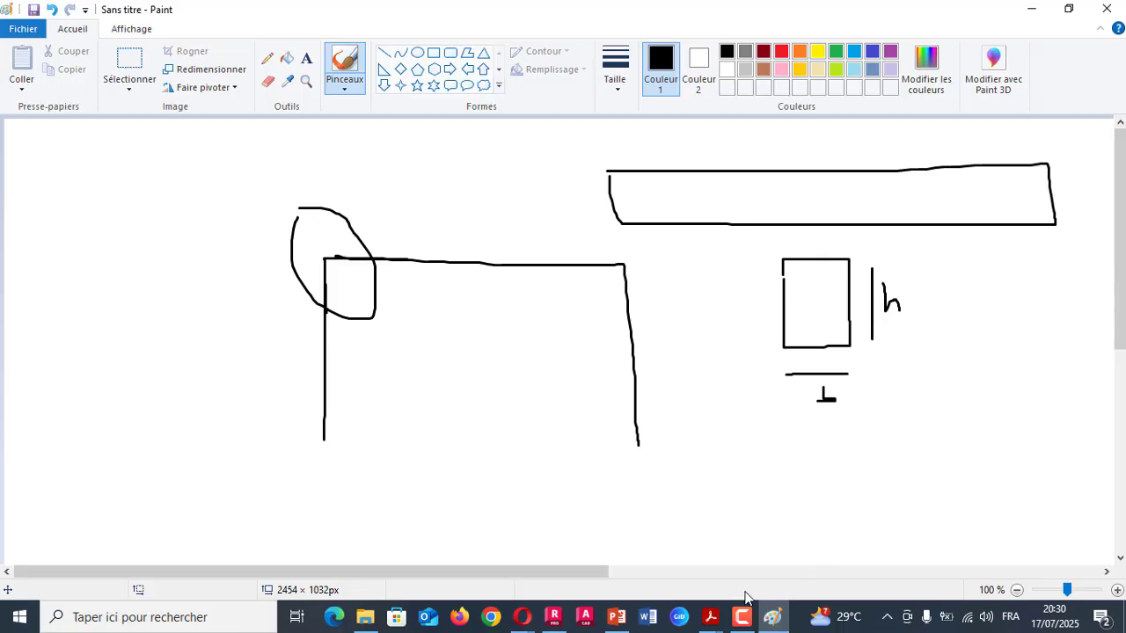
click(553, 616)
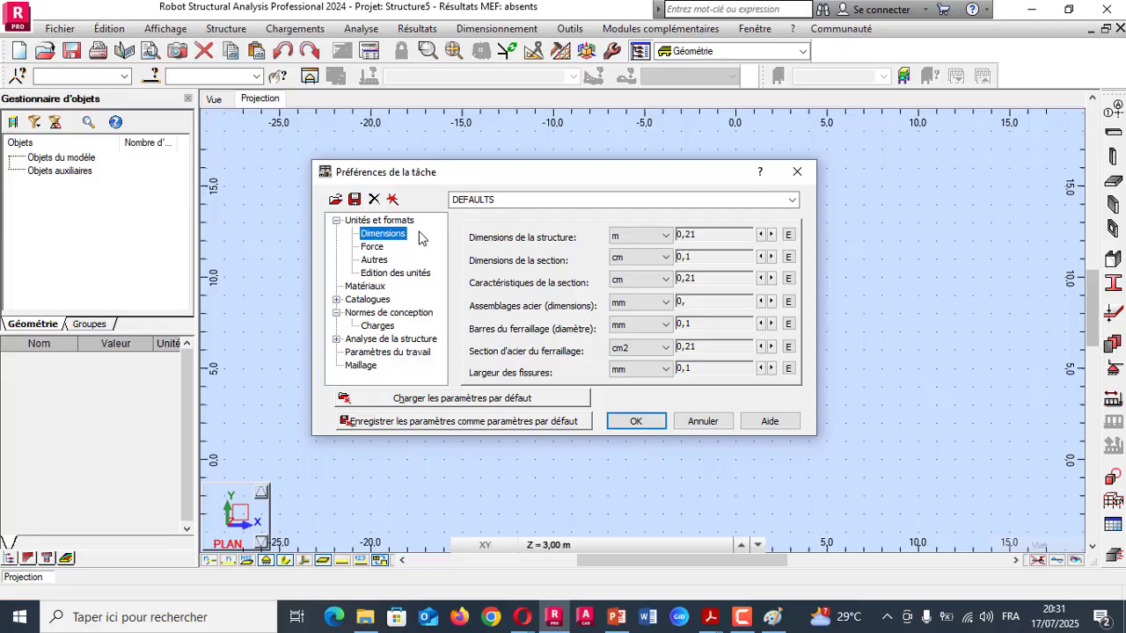
- Display the force units in the job preferences and set the force unit to daN
click(368, 248)
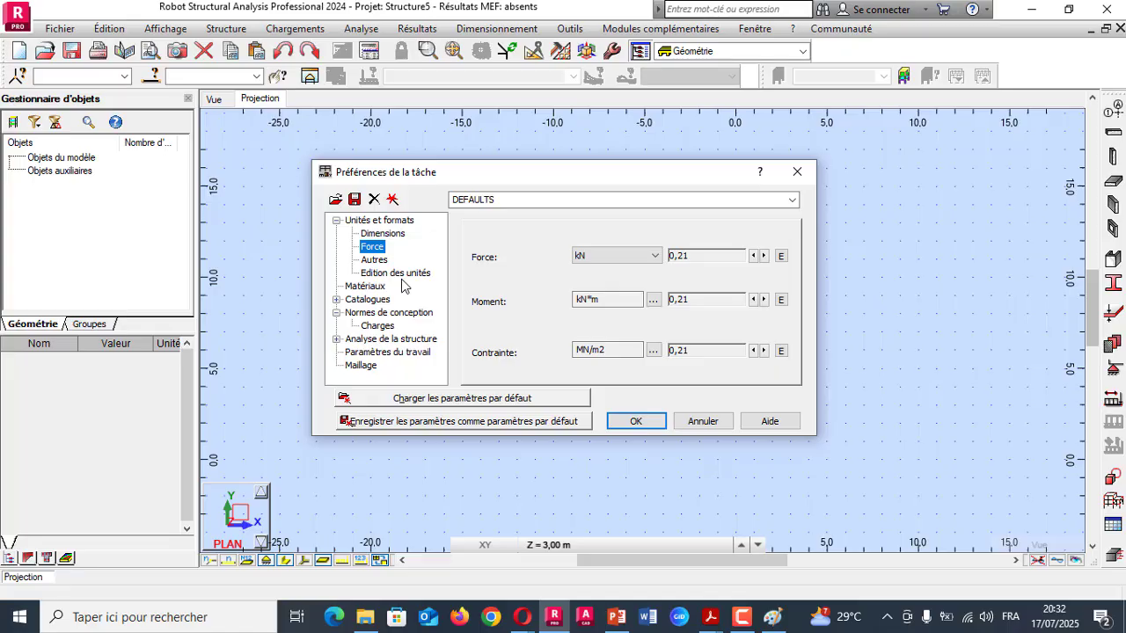
click(620, 257)
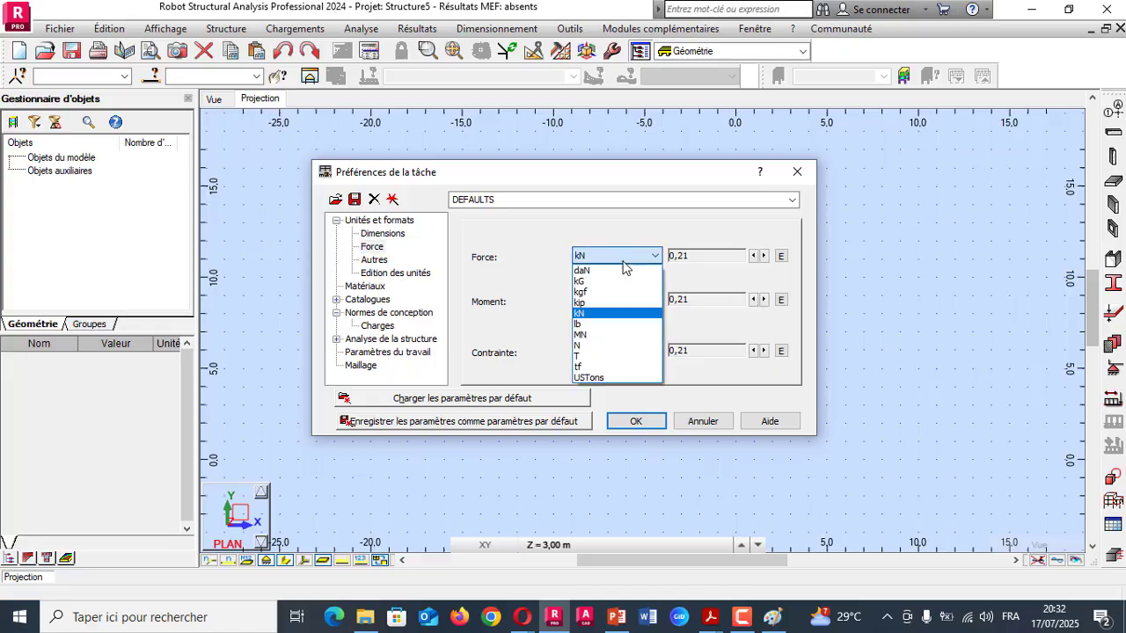
click(616, 271)
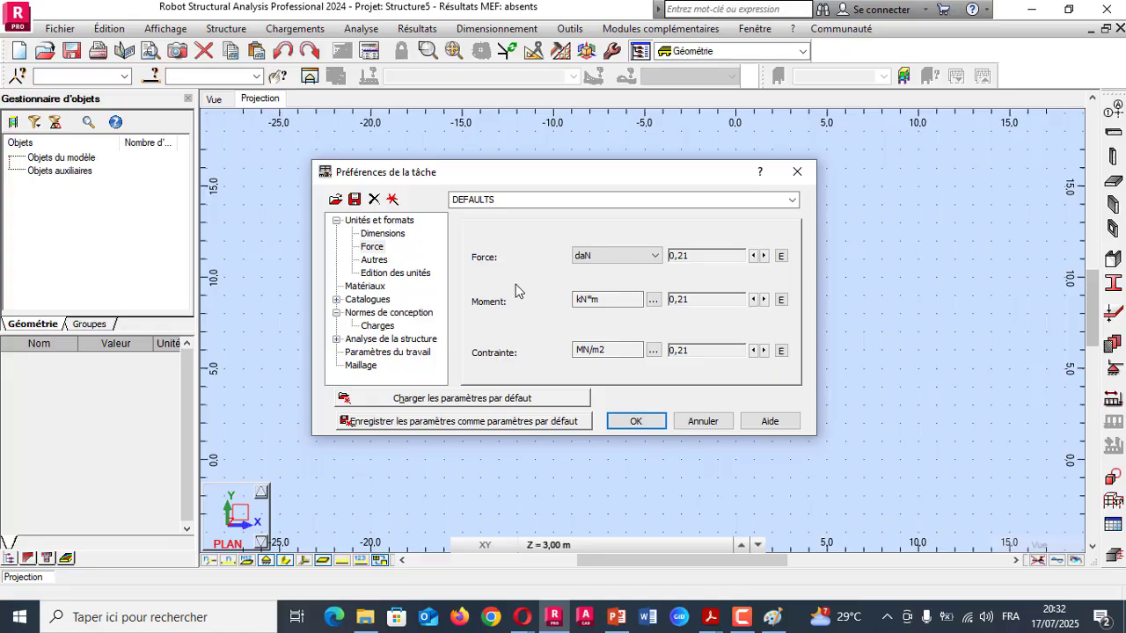
- Set the material catalogue to Français, select BETON55 as the primary concrete, and accept the job preferences
click(376, 288)
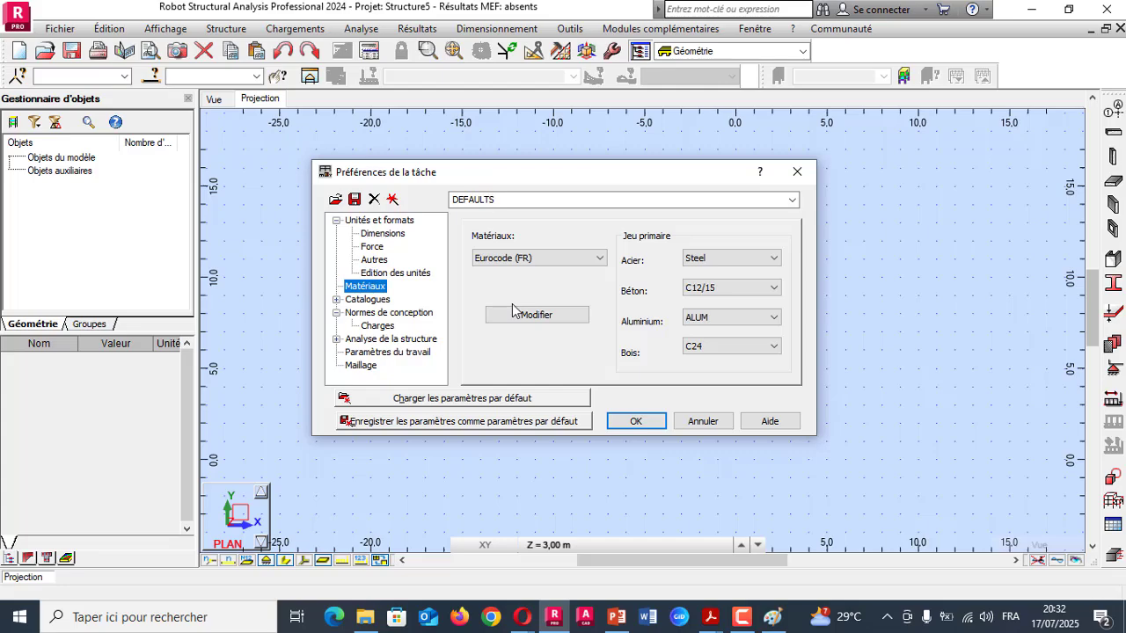
click(601, 259)
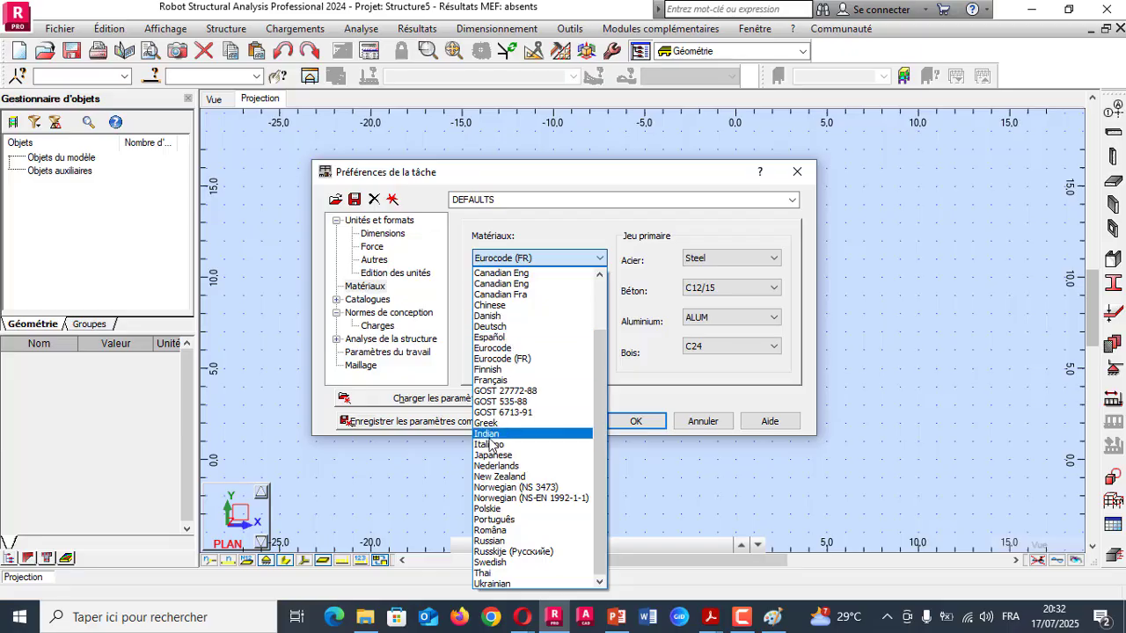
click(489, 381)
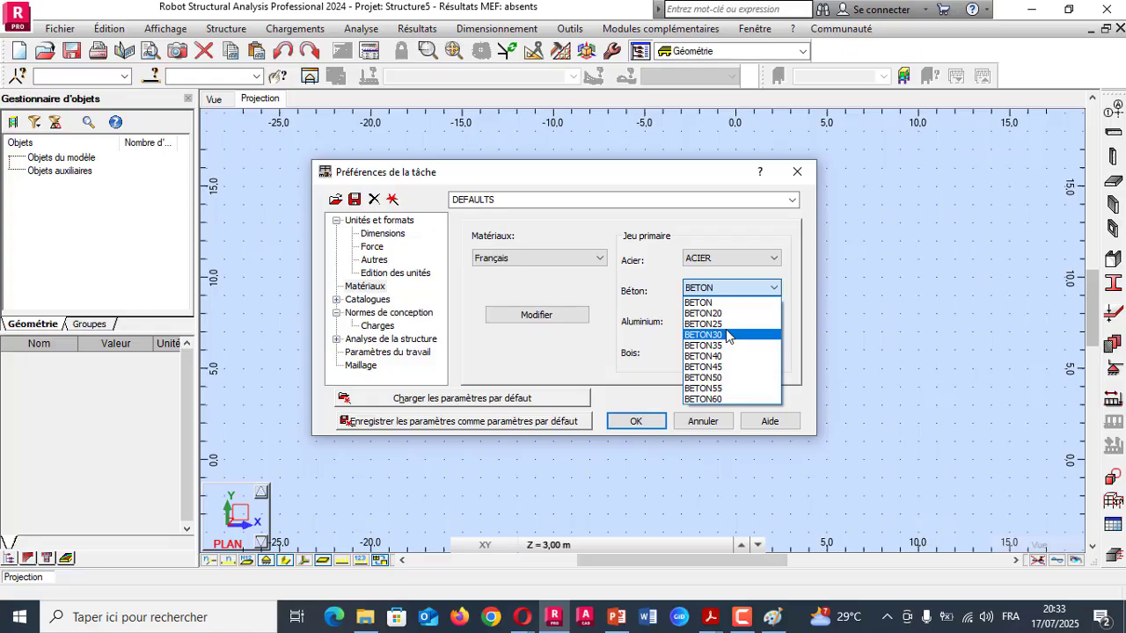
click(727, 388)
click(637, 421)
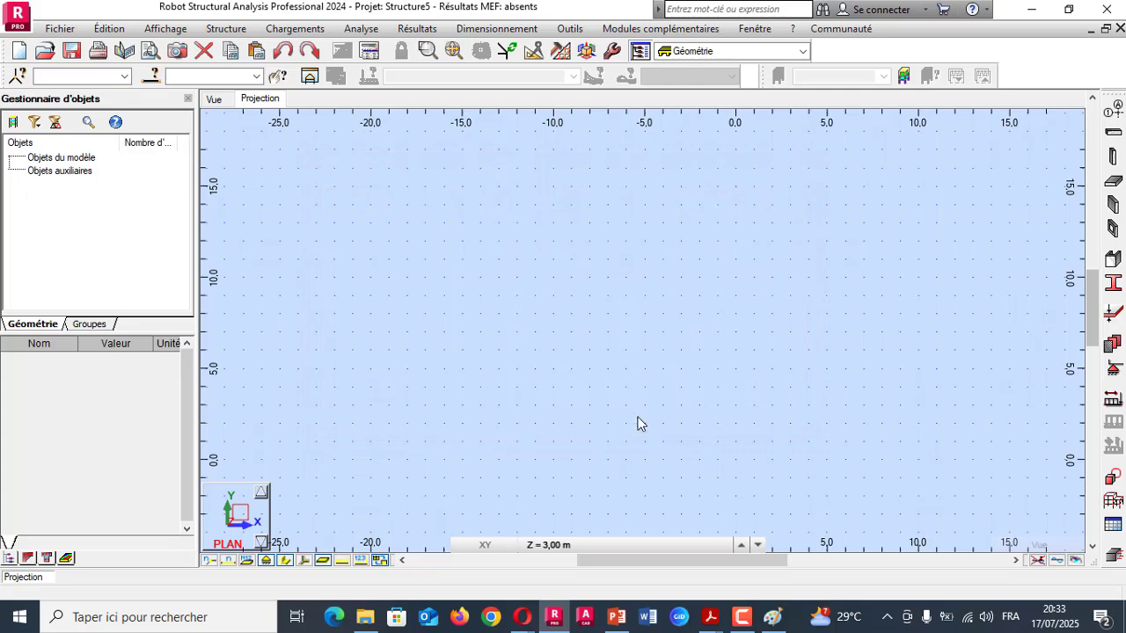
- Switch to the ARCHE PDF, examine the building's 3D view, axis grid, storey settings and column layout, and return to Robot Structural Analysis
mouse_move(630, 618)
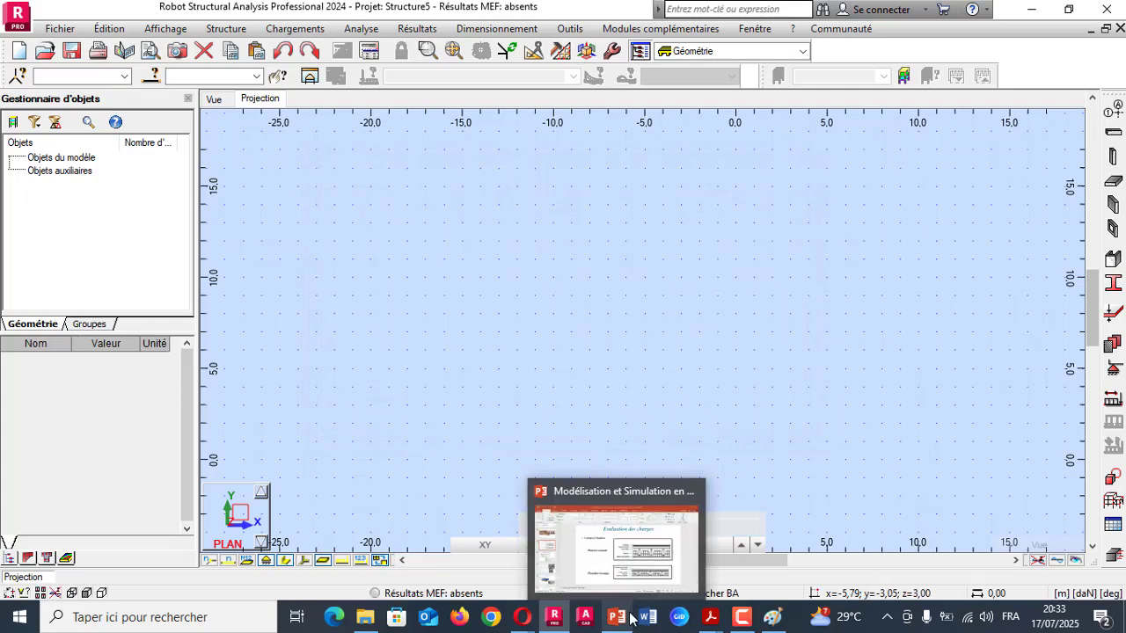
mouse_move(761, 621)
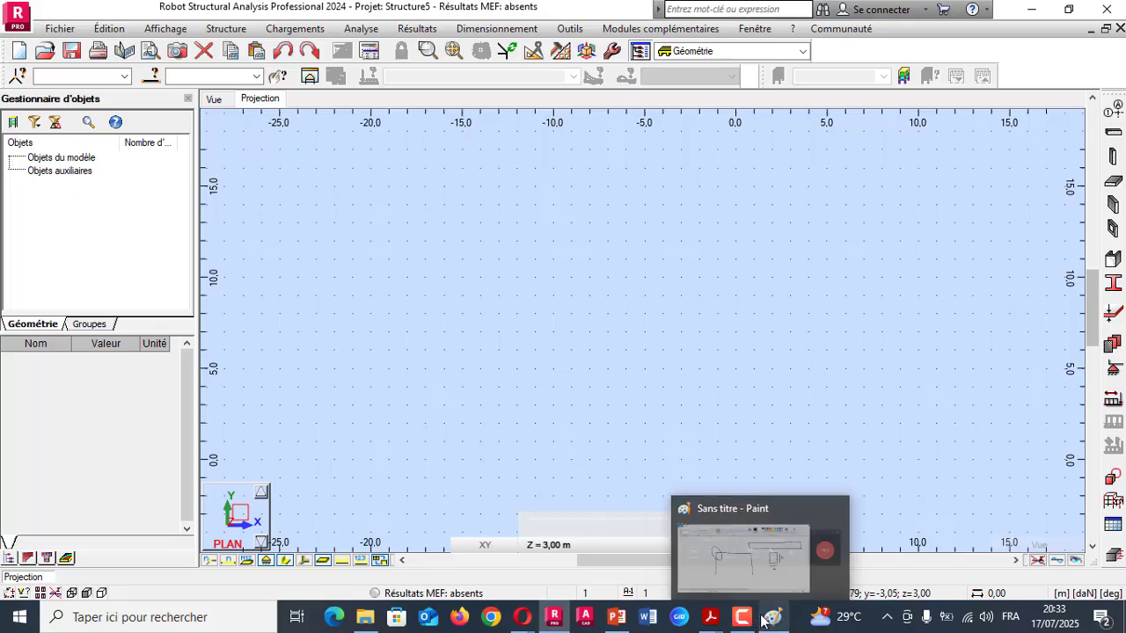
mouse_move(728, 618)
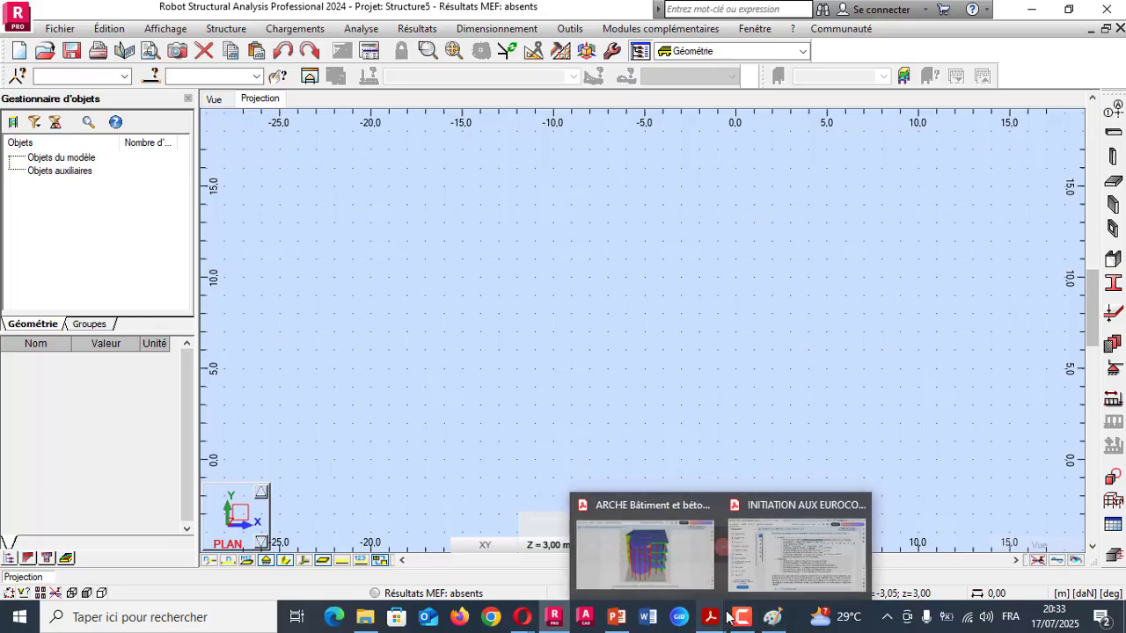
click(644, 541)
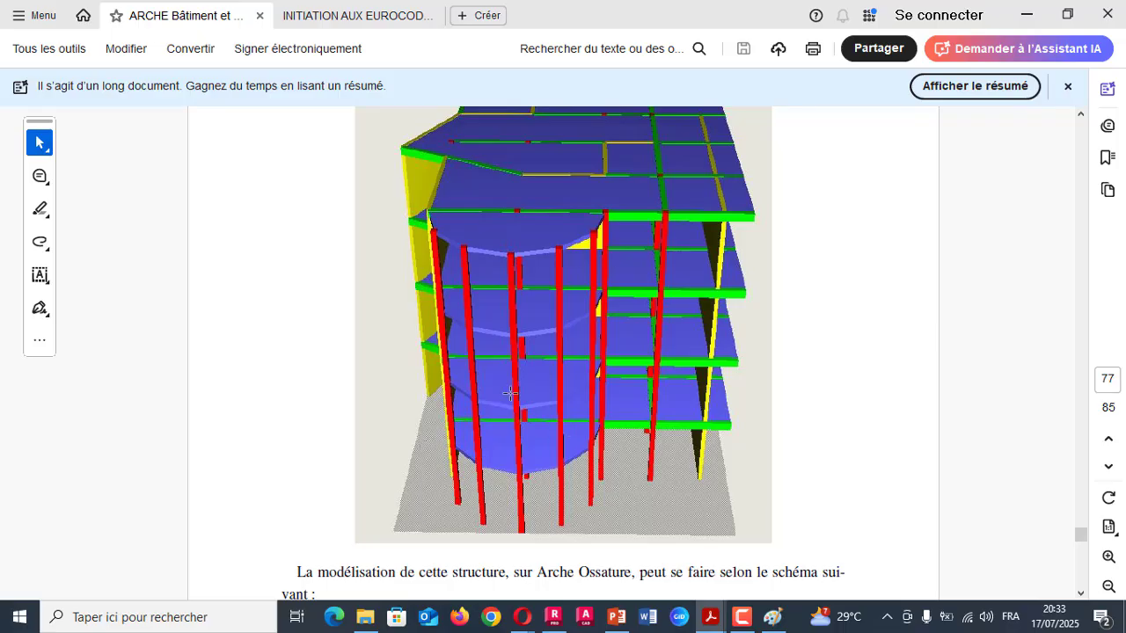
scroll(514, 395, down, 10)
scroll(509, 393, down, 6)
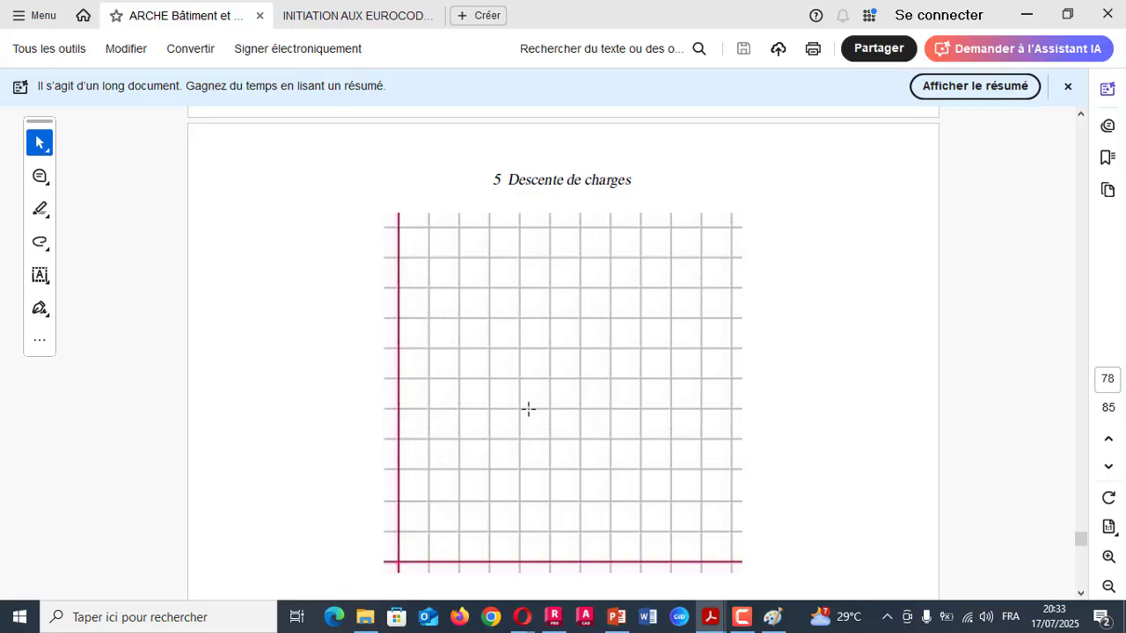
scroll(527, 409, down, 2)
scroll(519, 401, down, 20)
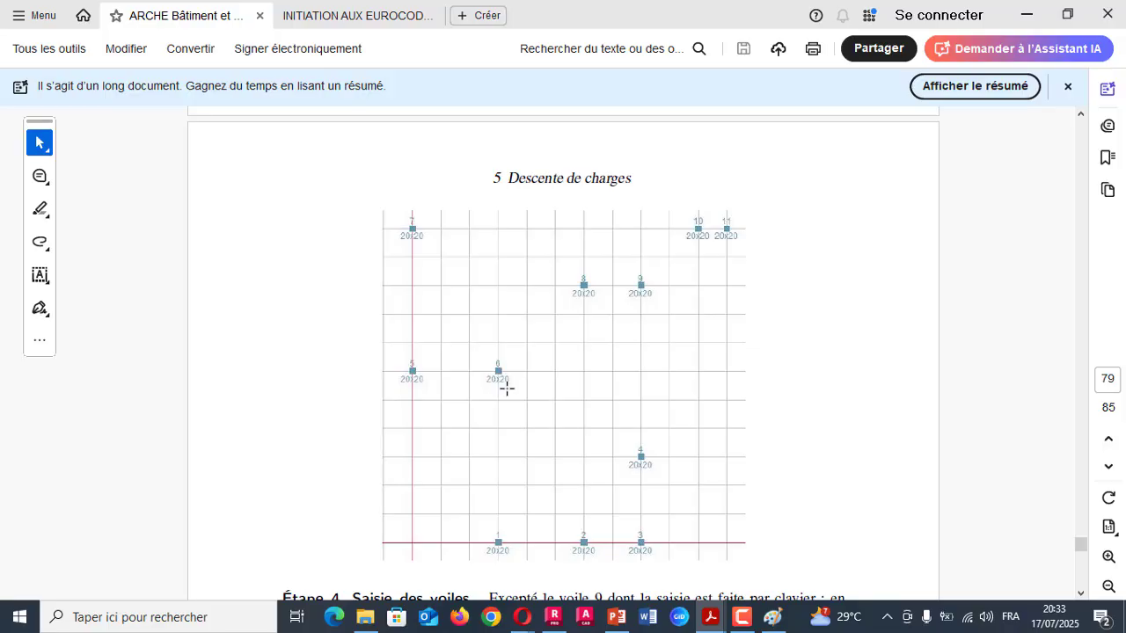
scroll(507, 388, up, 10)
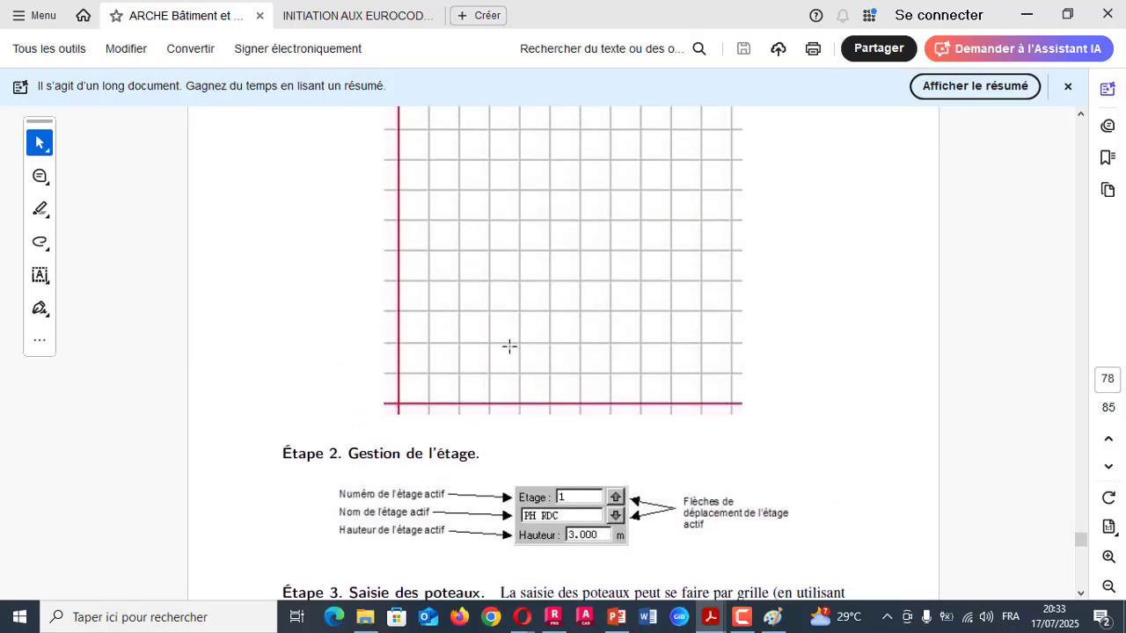
scroll(508, 376, down, 2)
scroll(548, 425, up, 5)
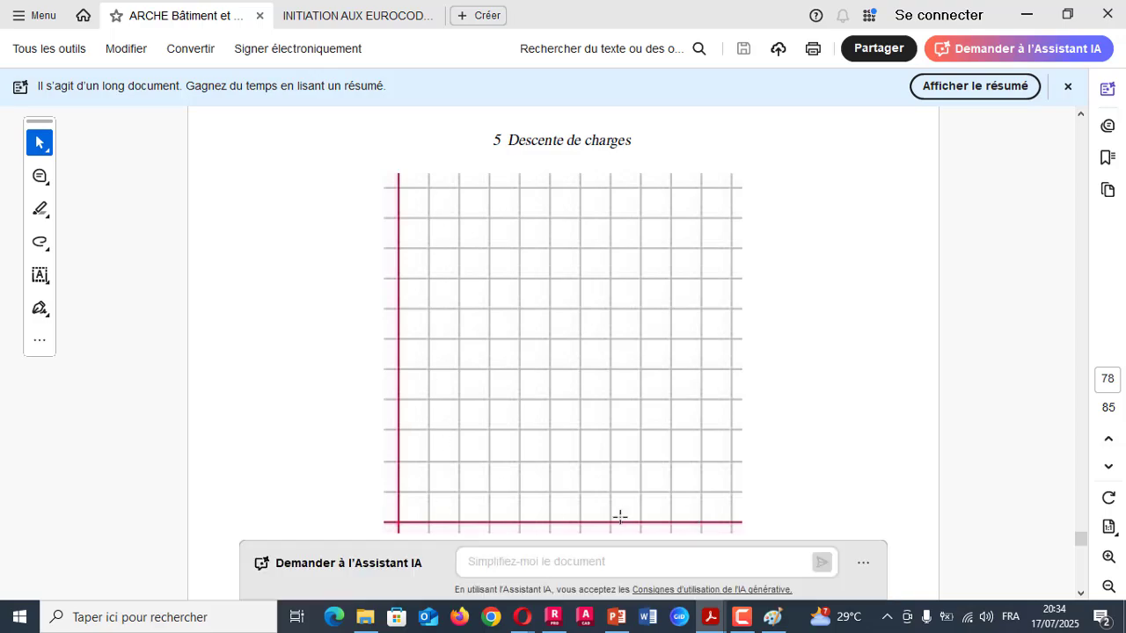
scroll(558, 395, down, 10)
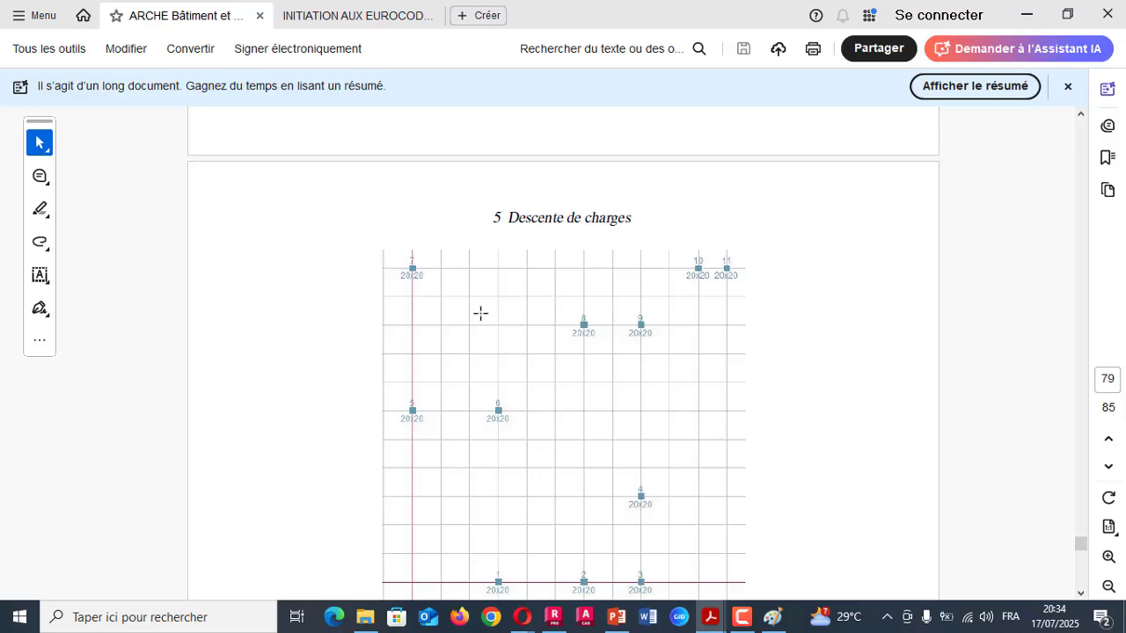
scroll(478, 316, down, 2)
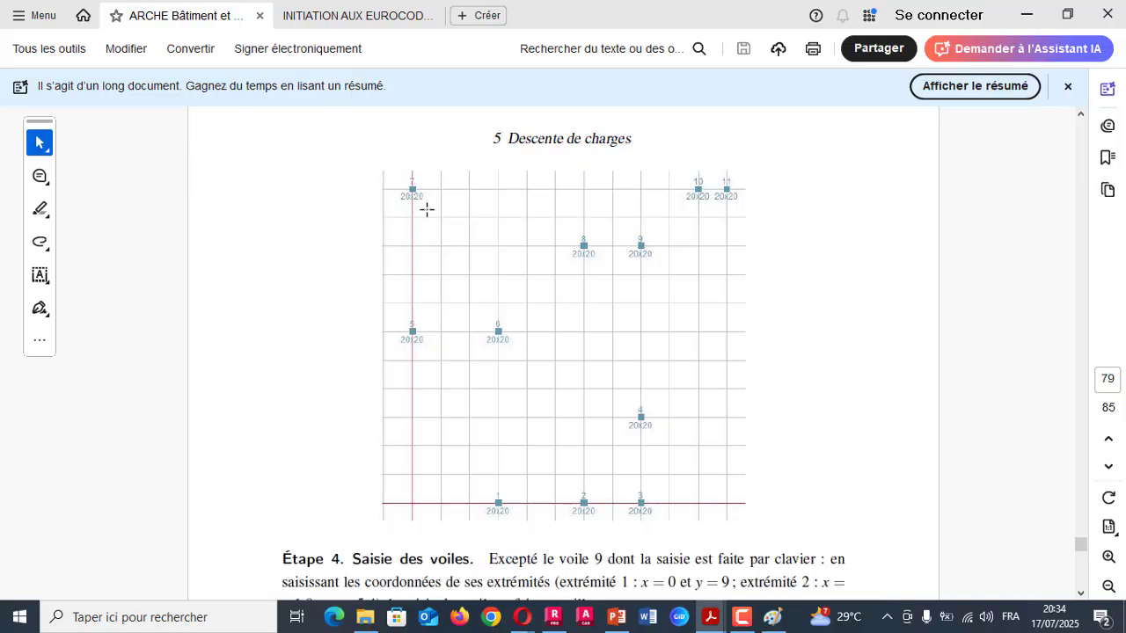
click(556, 617)
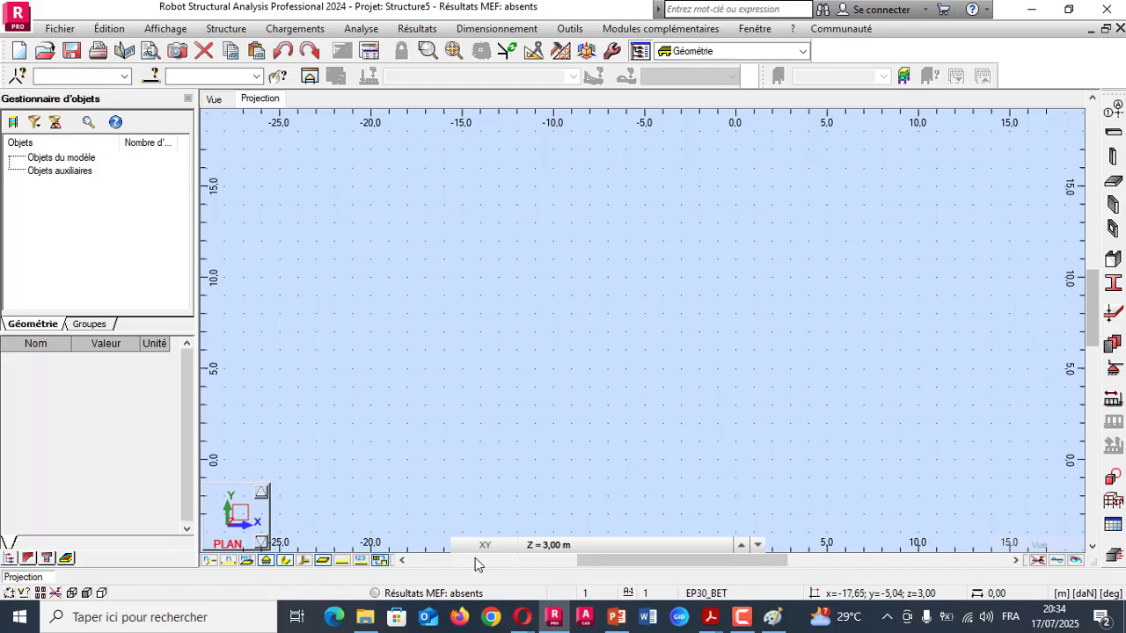
- Activate the 3D view and set the structure type to the building design type
click(220, 99)
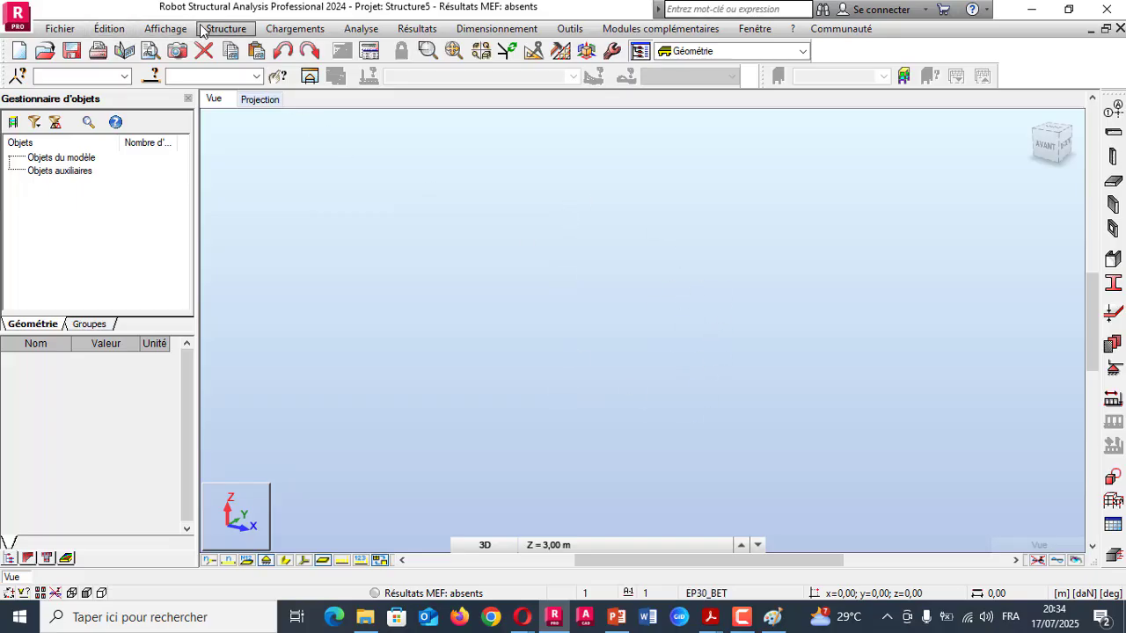
click(226, 28)
click(246, 45)
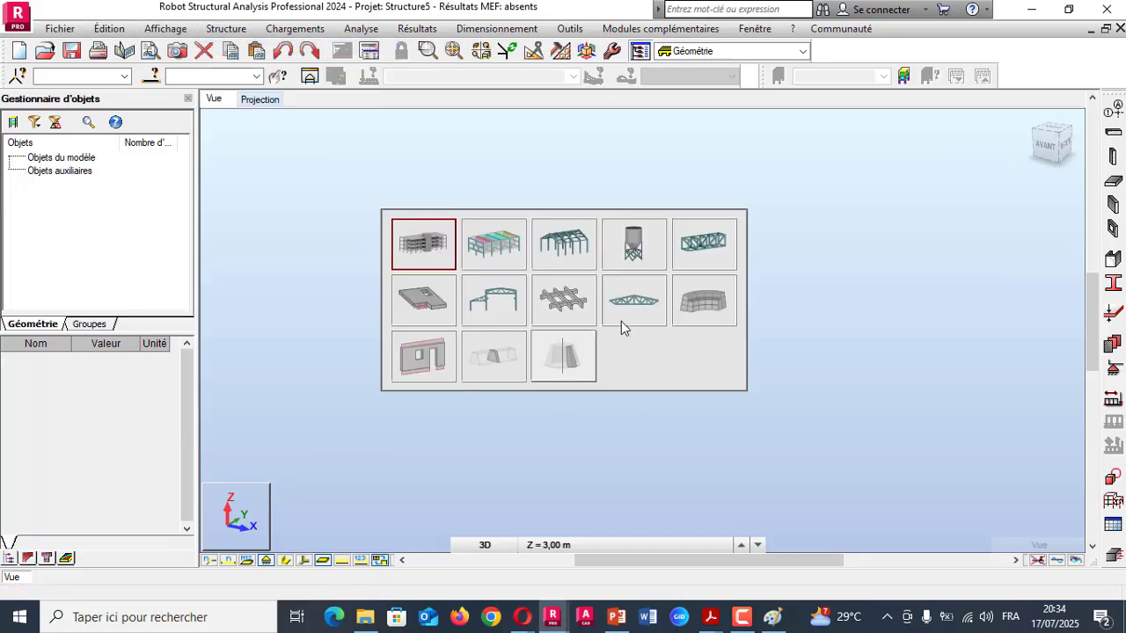
click(418, 239)
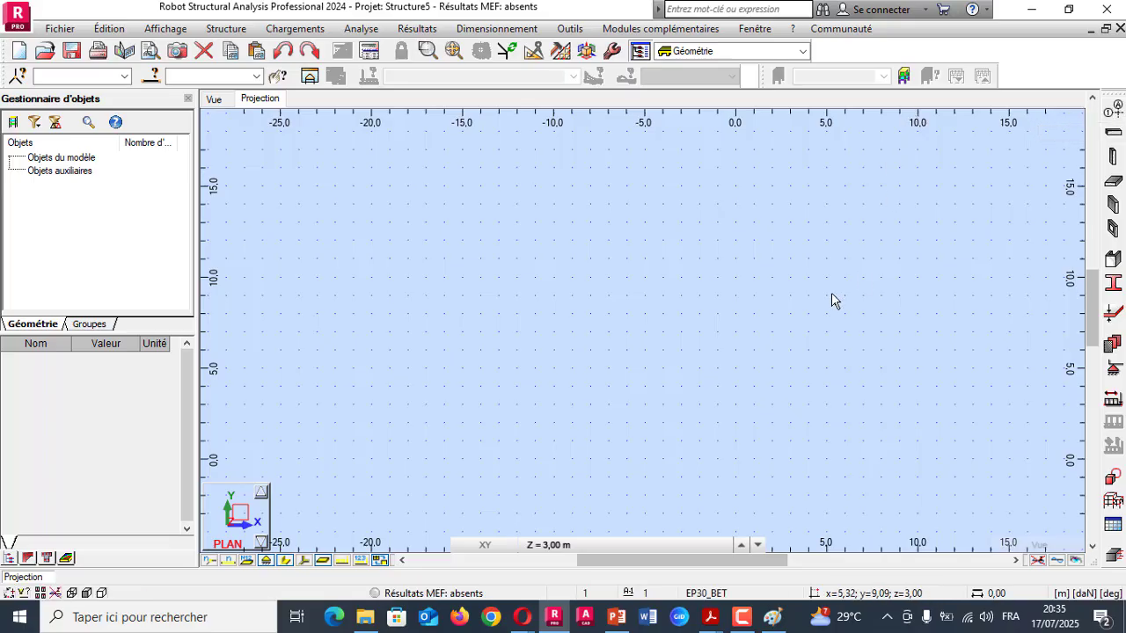
- Recheck the column plan, axis grid and 3D building view in the ARCHE PDF, and return to Robot Structural Analysis
click(718, 616)
click(659, 541)
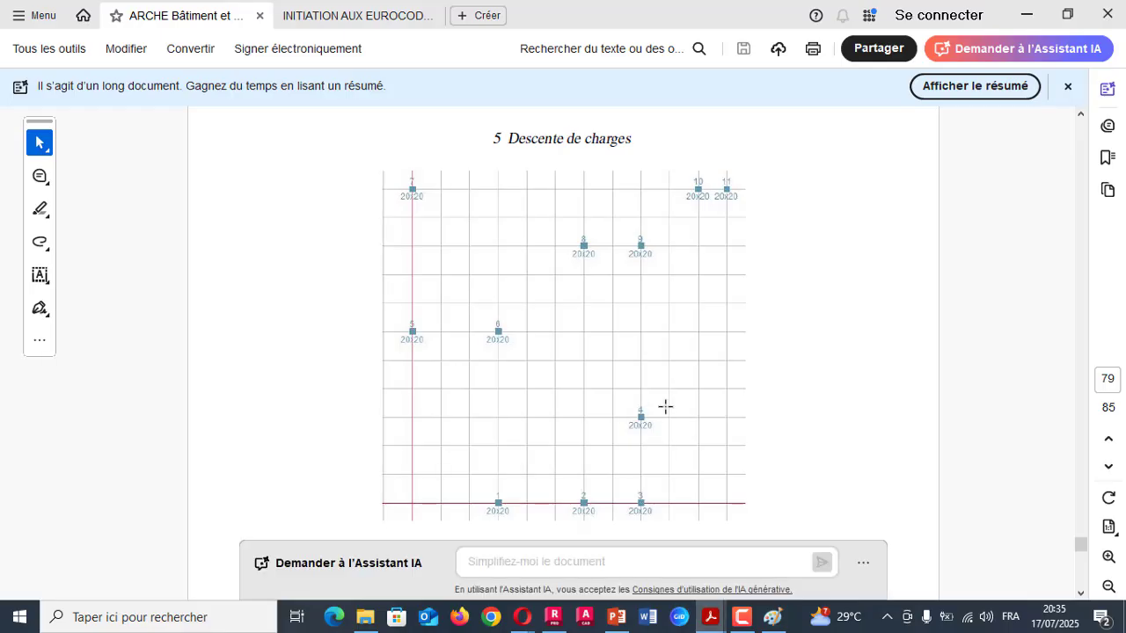
scroll(661, 400, up, 5)
scroll(657, 383, down, 5)
scroll(654, 375, up, 12)
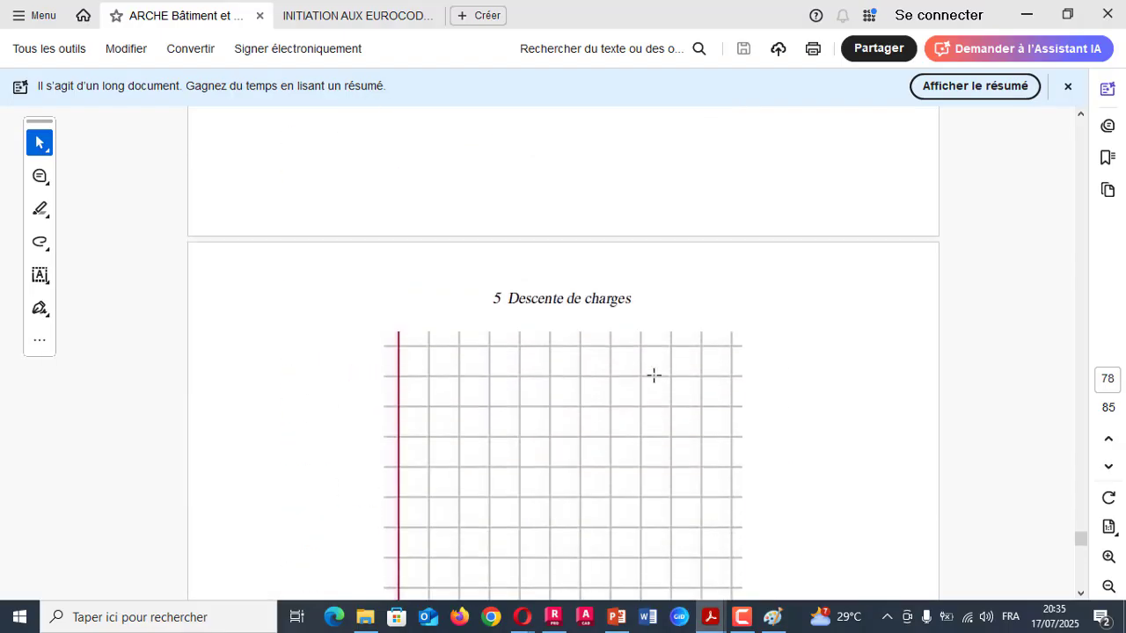
scroll(636, 338, up, 2)
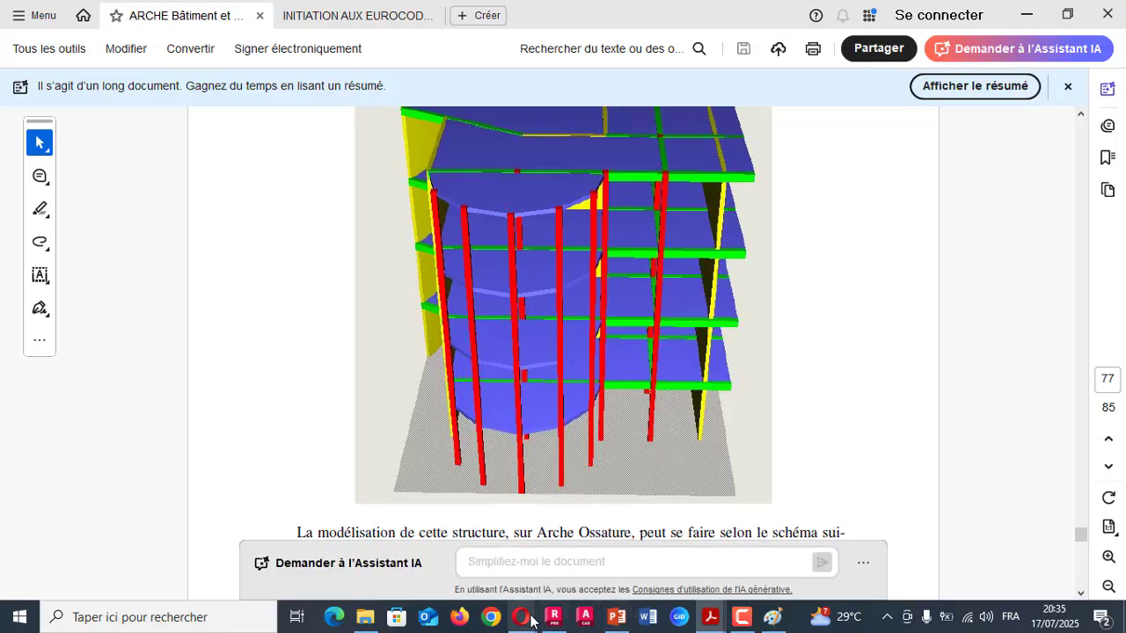
mouse_move(553, 617)
click(549, 568)
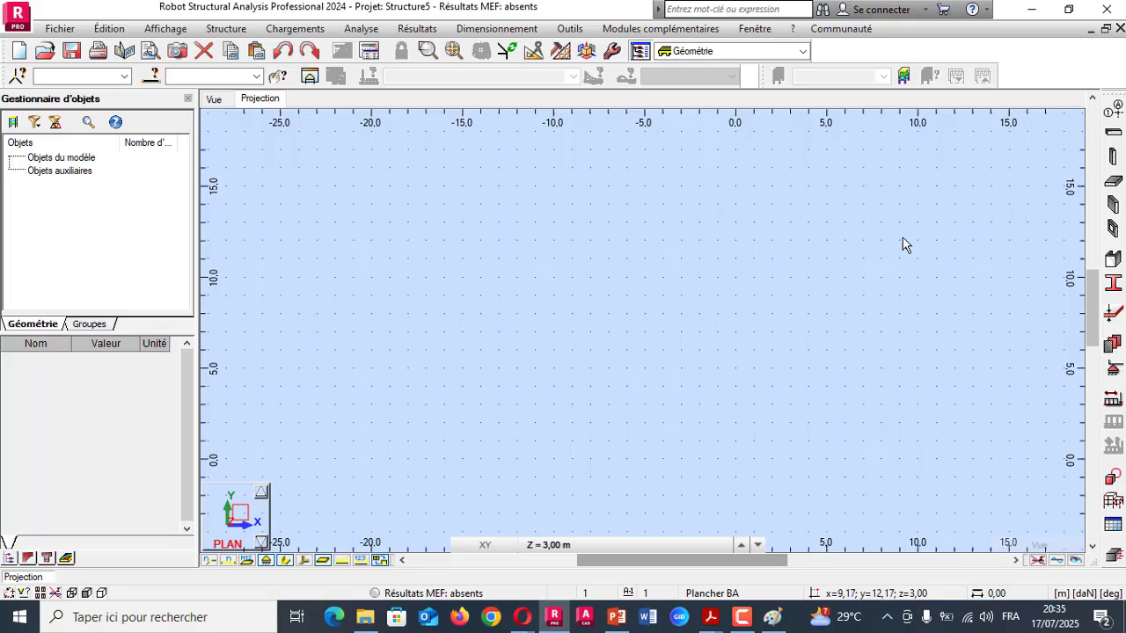
- Manually define four storeys 3 m high each from the 0,00 base level, apply them, and leave the storey definition
click(905, 78)
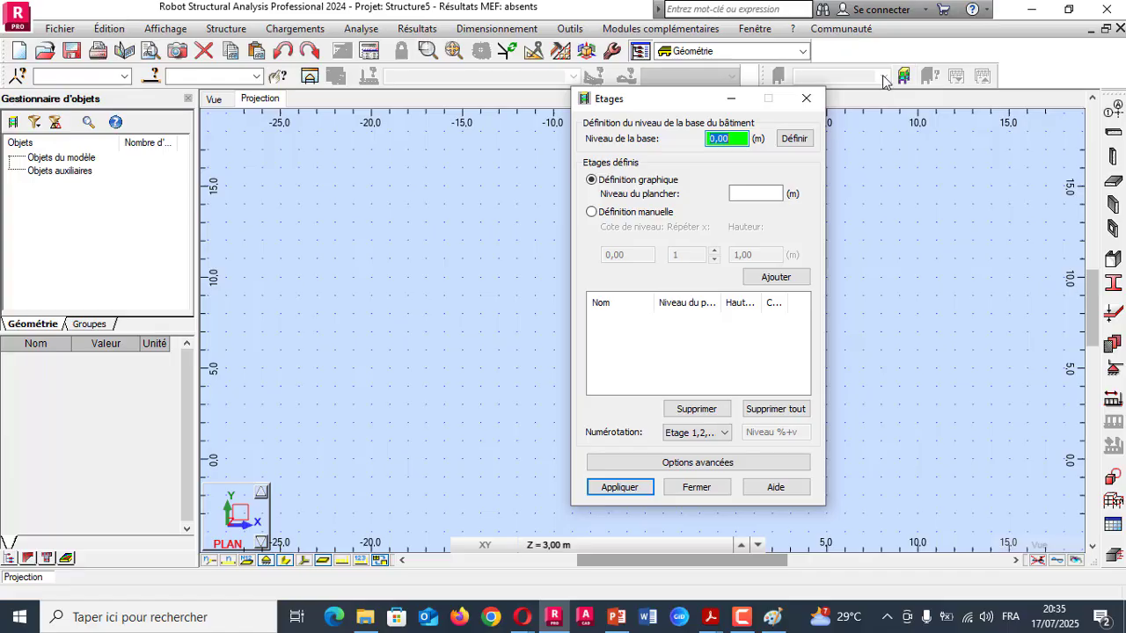
click(740, 140)
click(622, 212)
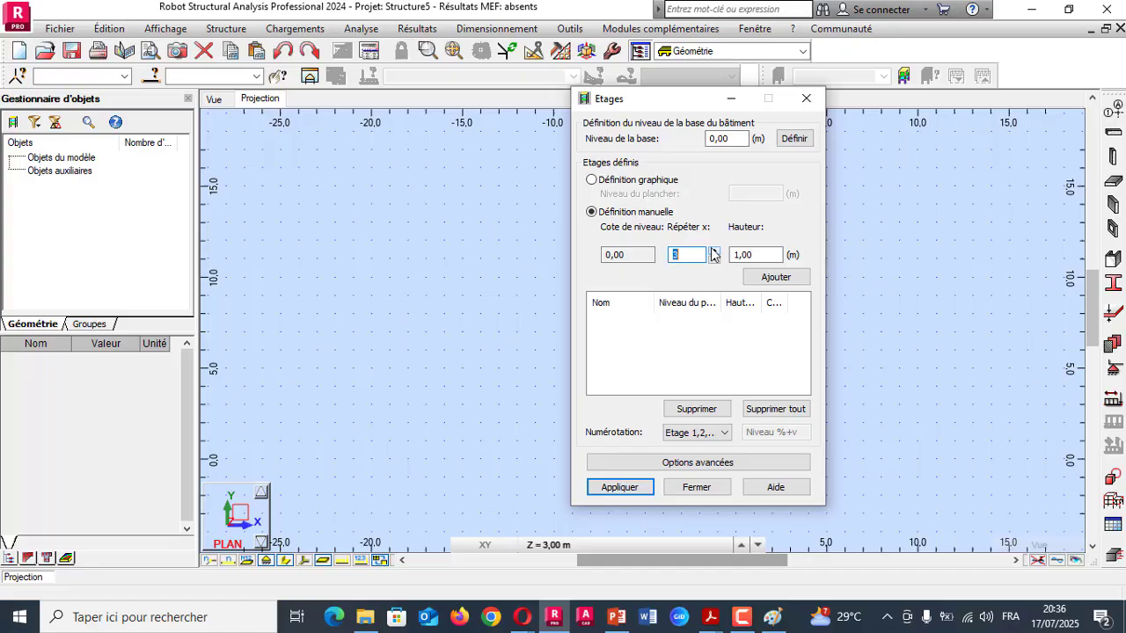
click(714, 251)
key(Tab)
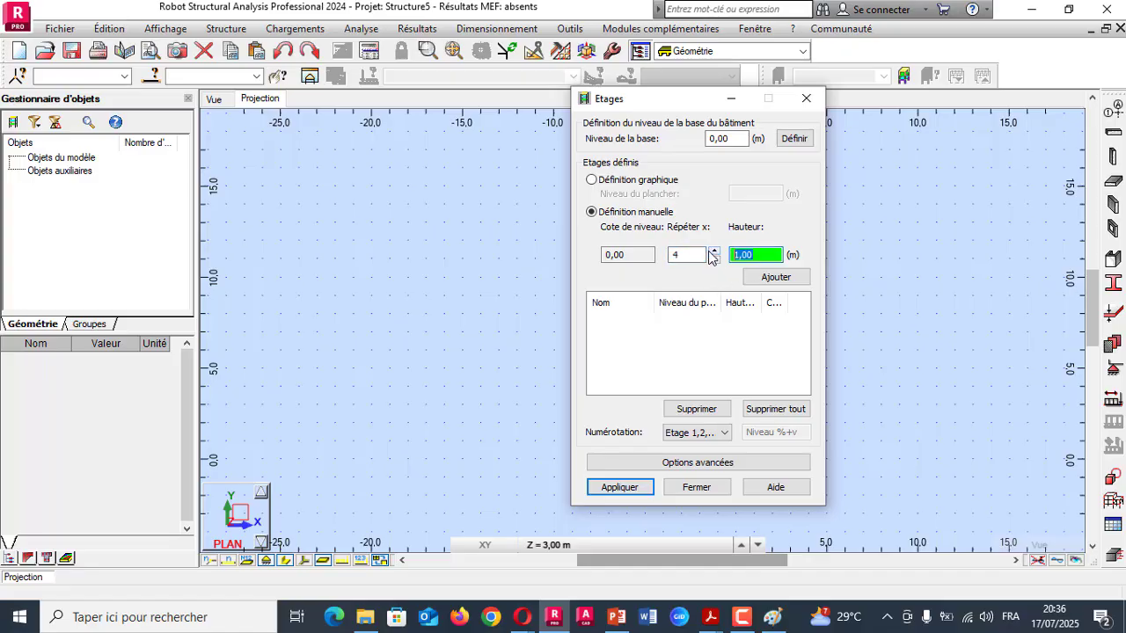
text(3)
click(774, 277)
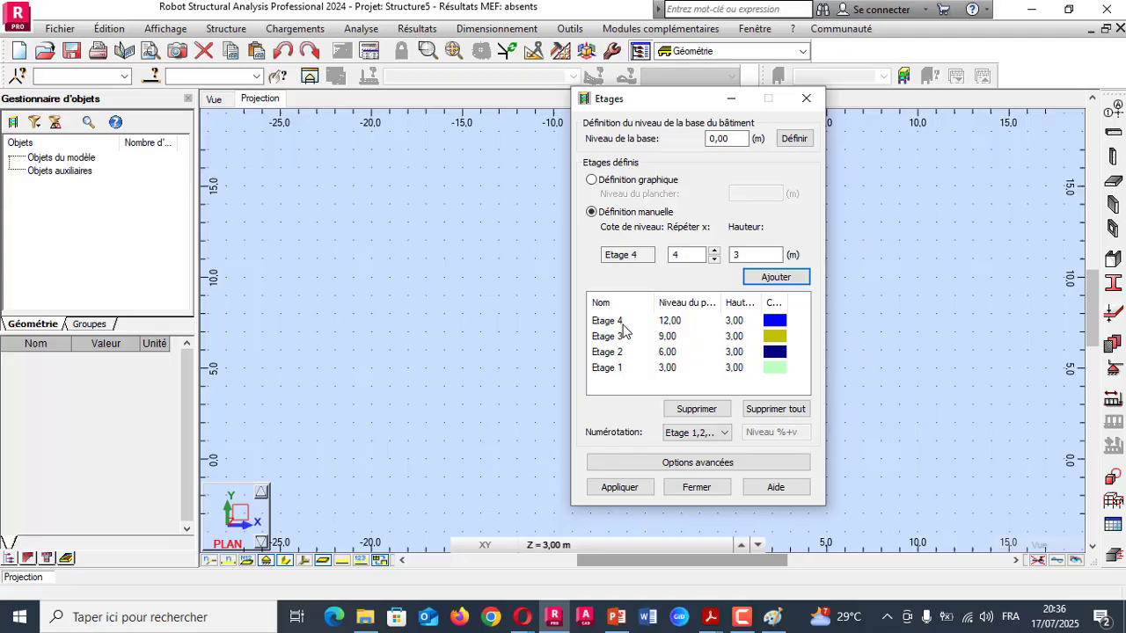
click(624, 487)
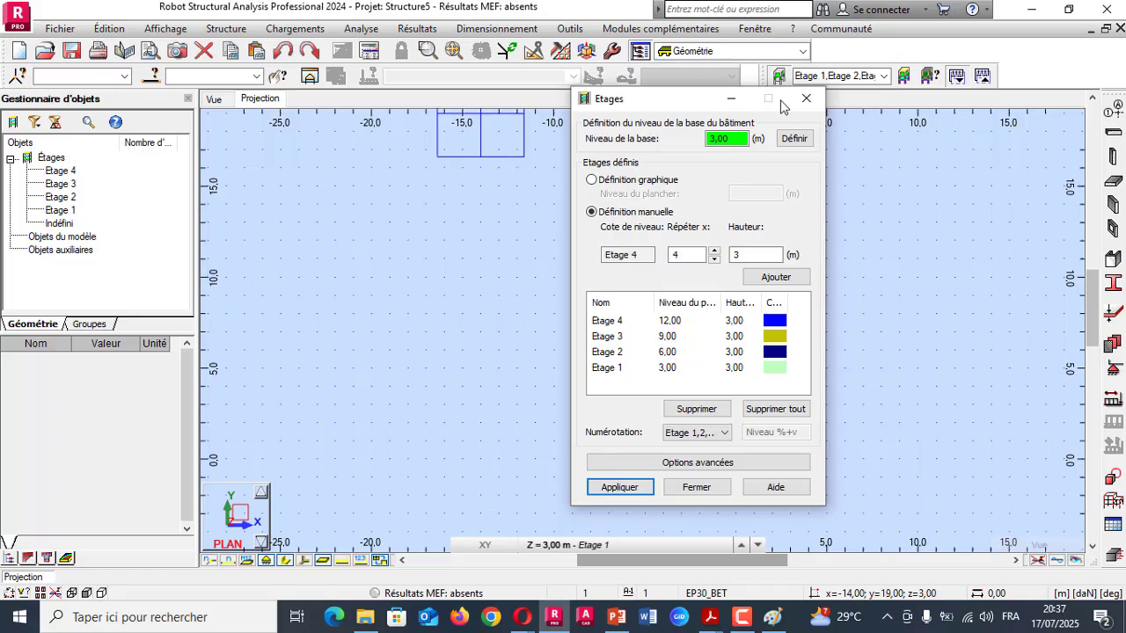
click(791, 139)
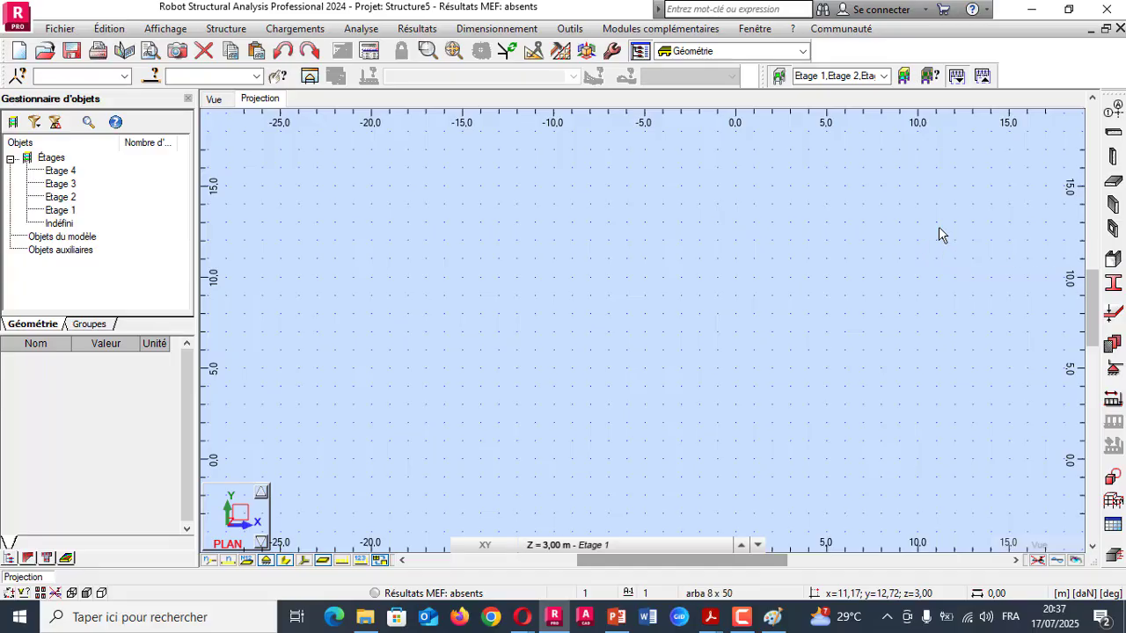
click(901, 77)
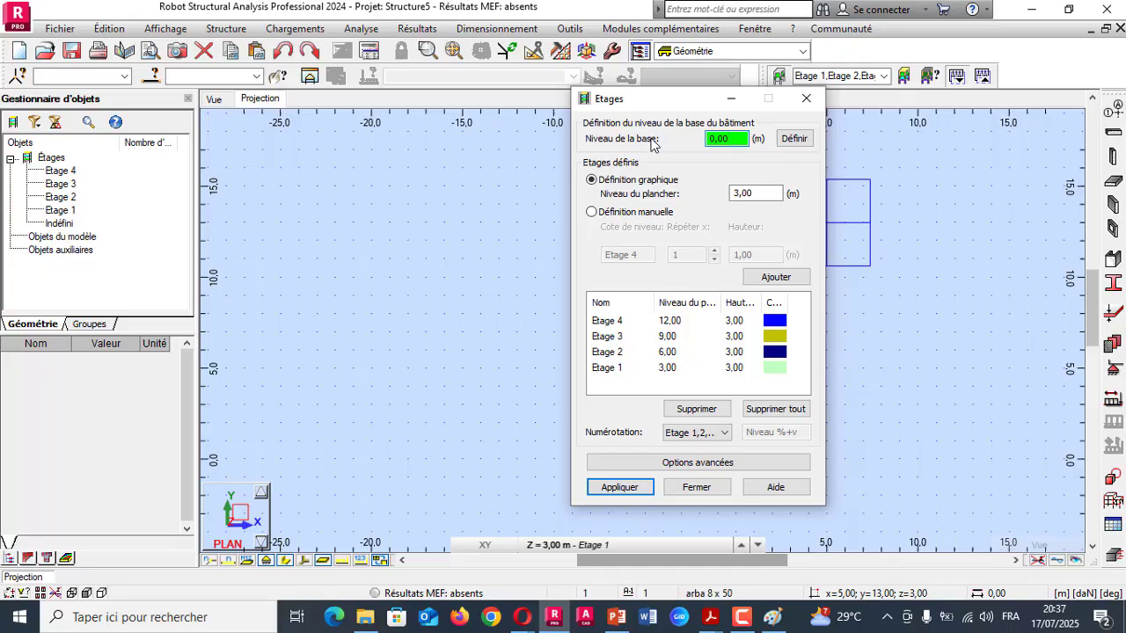
text(3)
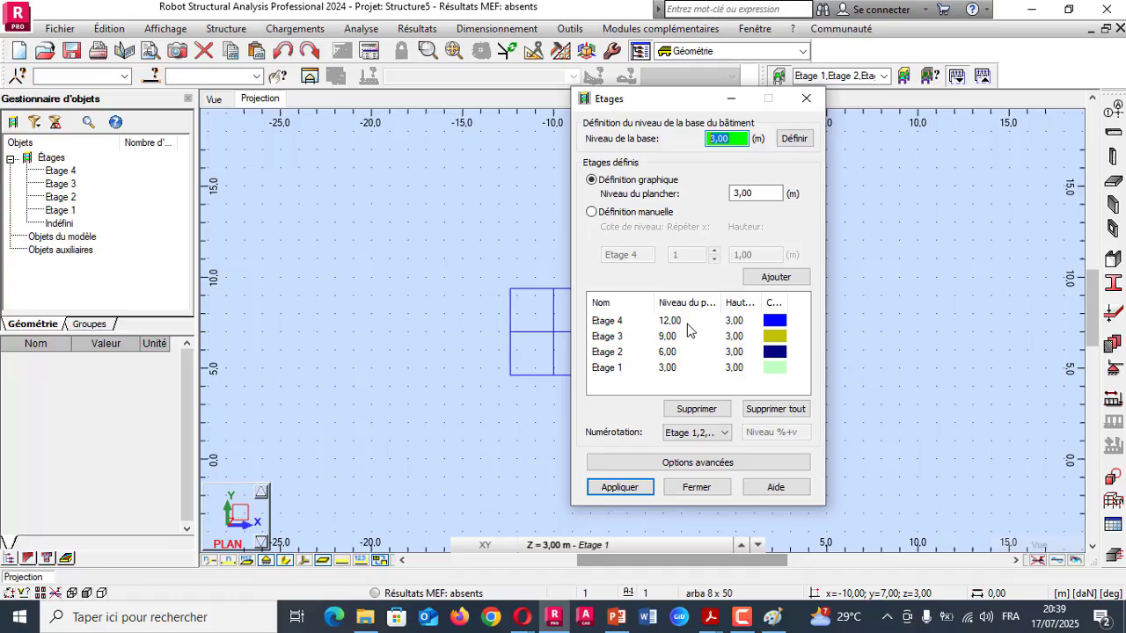
click(806, 98)
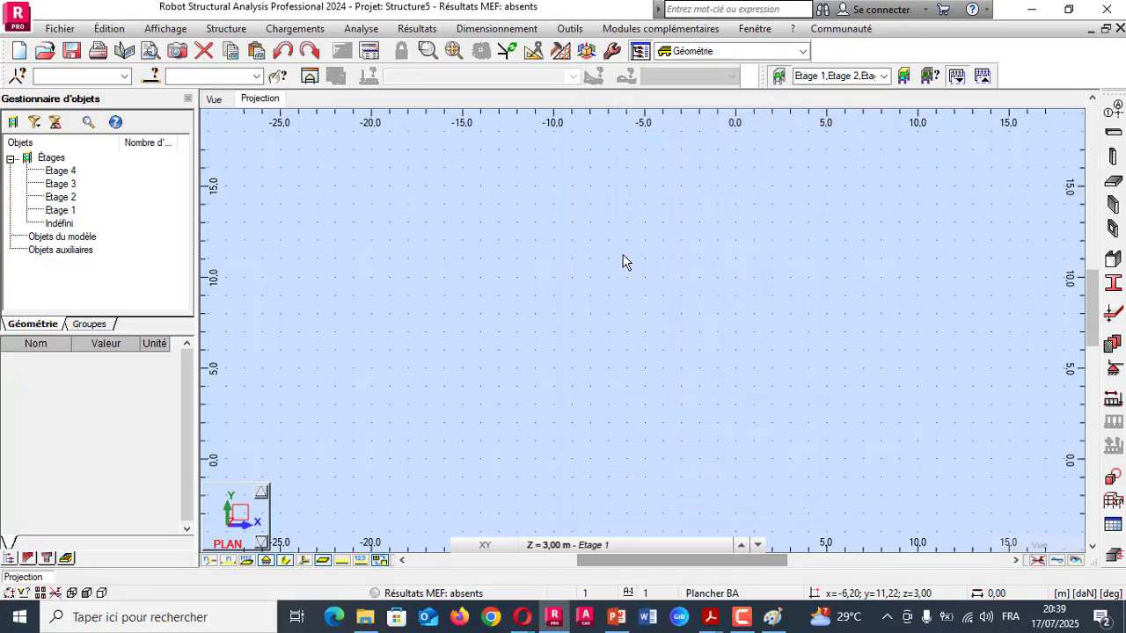
- Filter the structure's storeys to limit the view to Etage 1
click(780, 78)
click(779, 77)
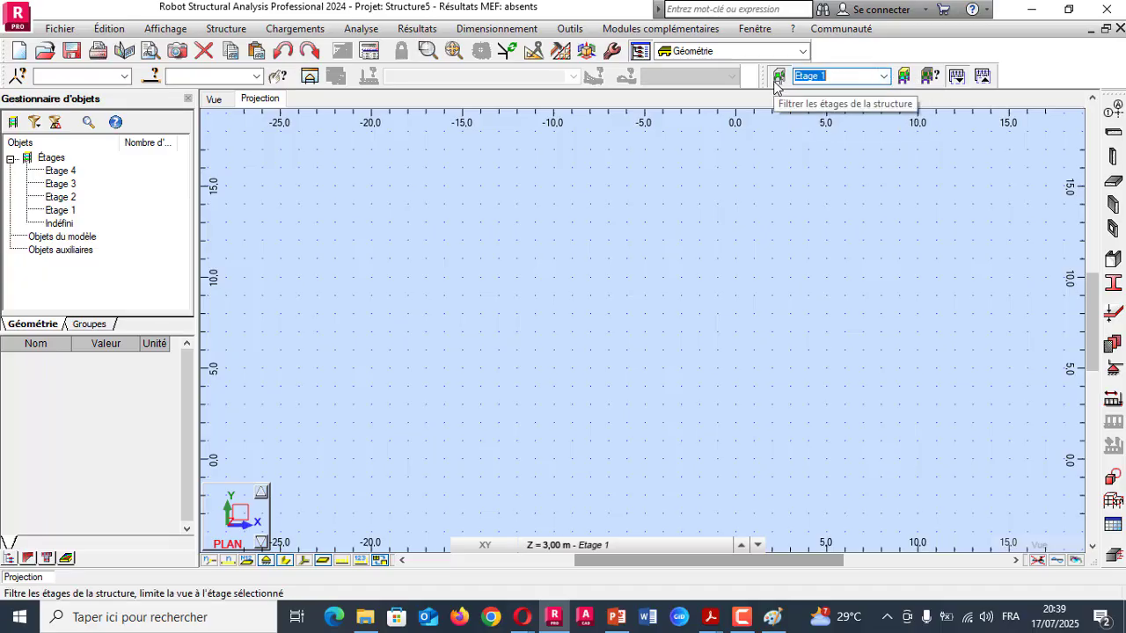
- Toggle the storey filter off and on, and set the filtered storey to Etage 2
click(777, 78)
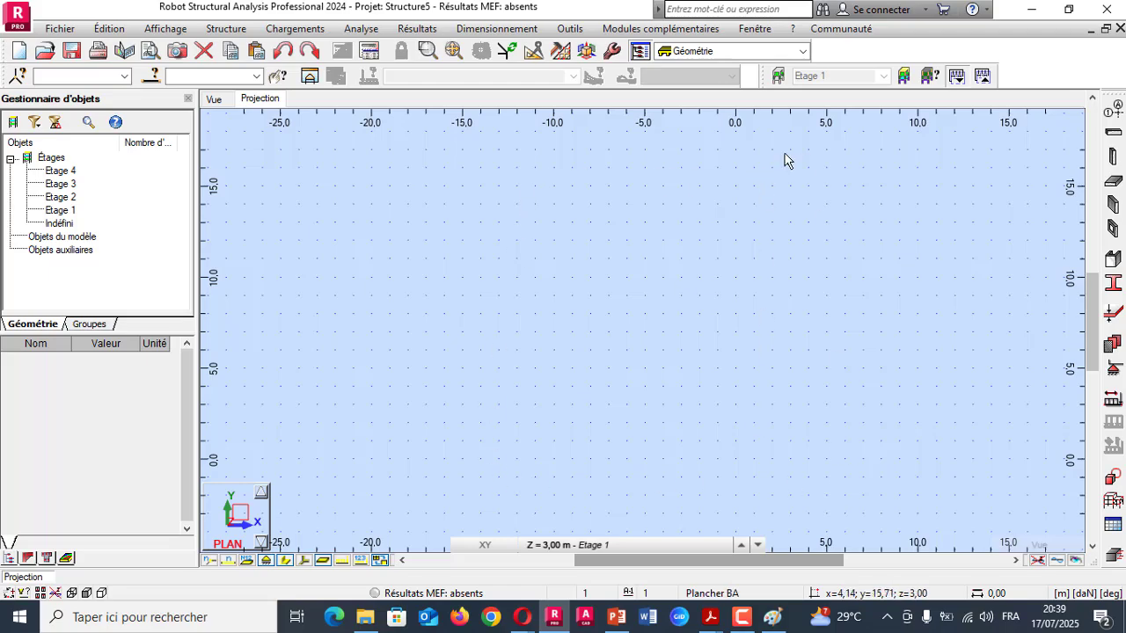
click(776, 76)
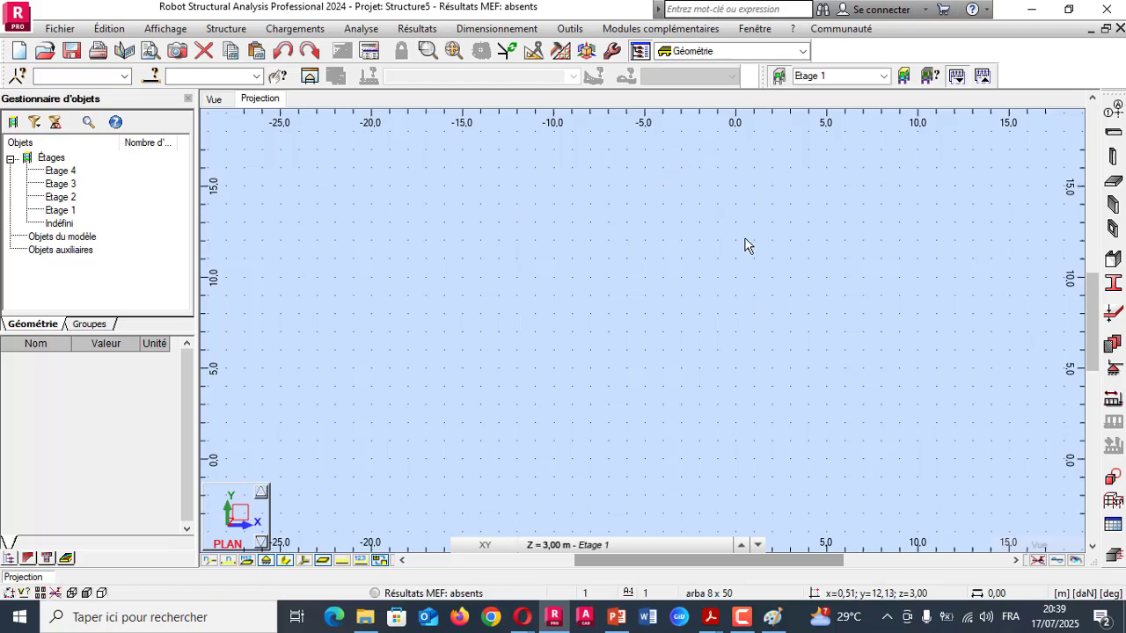
click(883, 76)
click(841, 113)
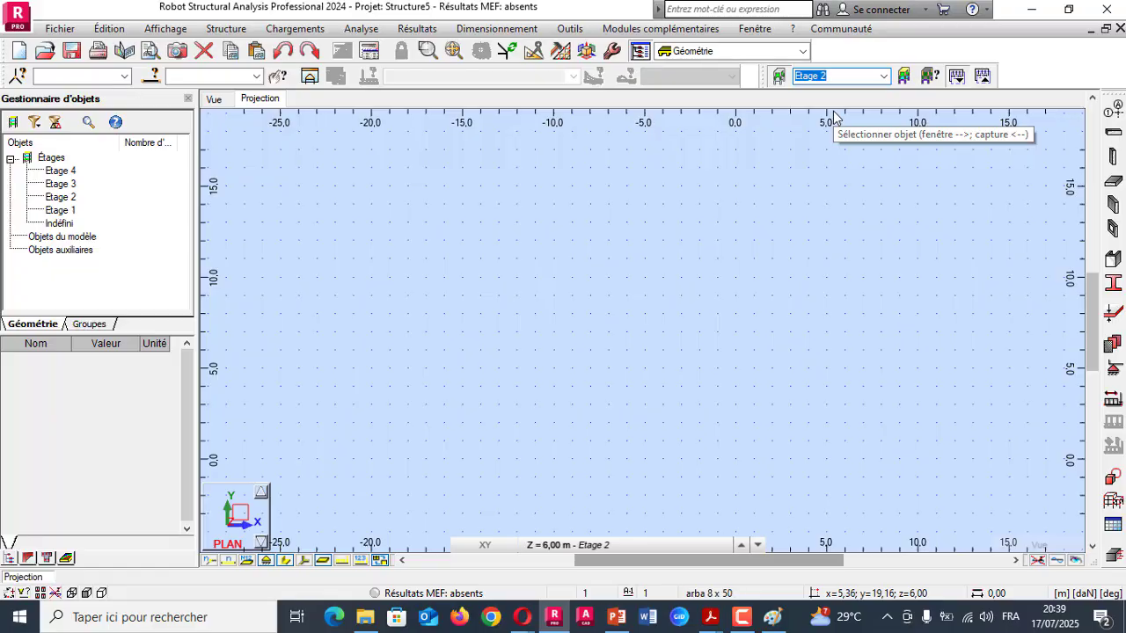
click(779, 77)
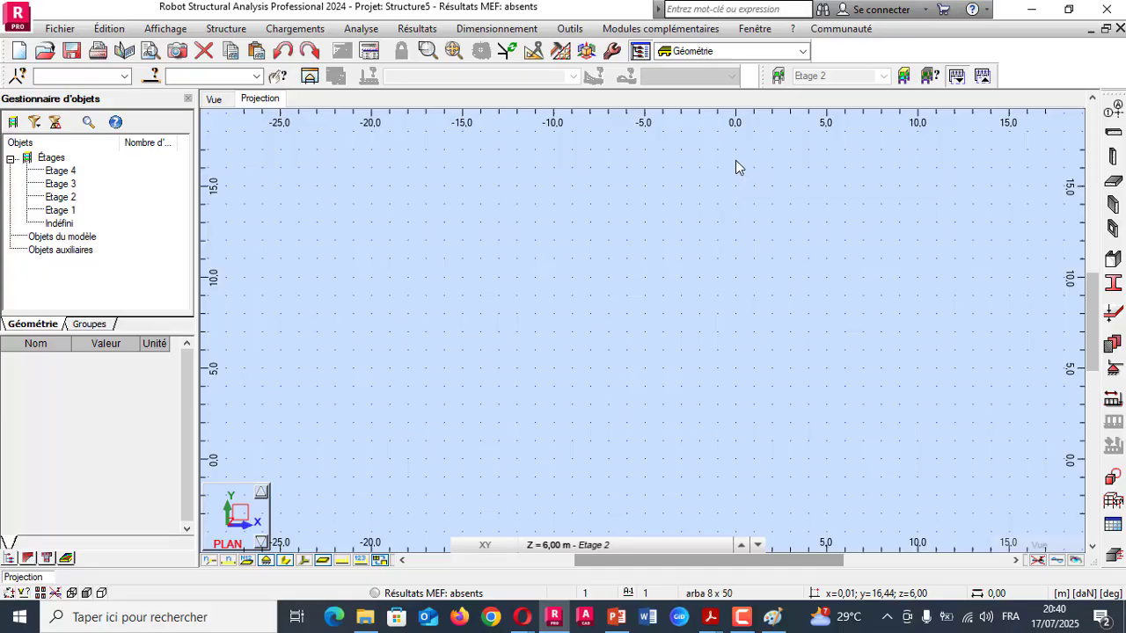
click(778, 75)
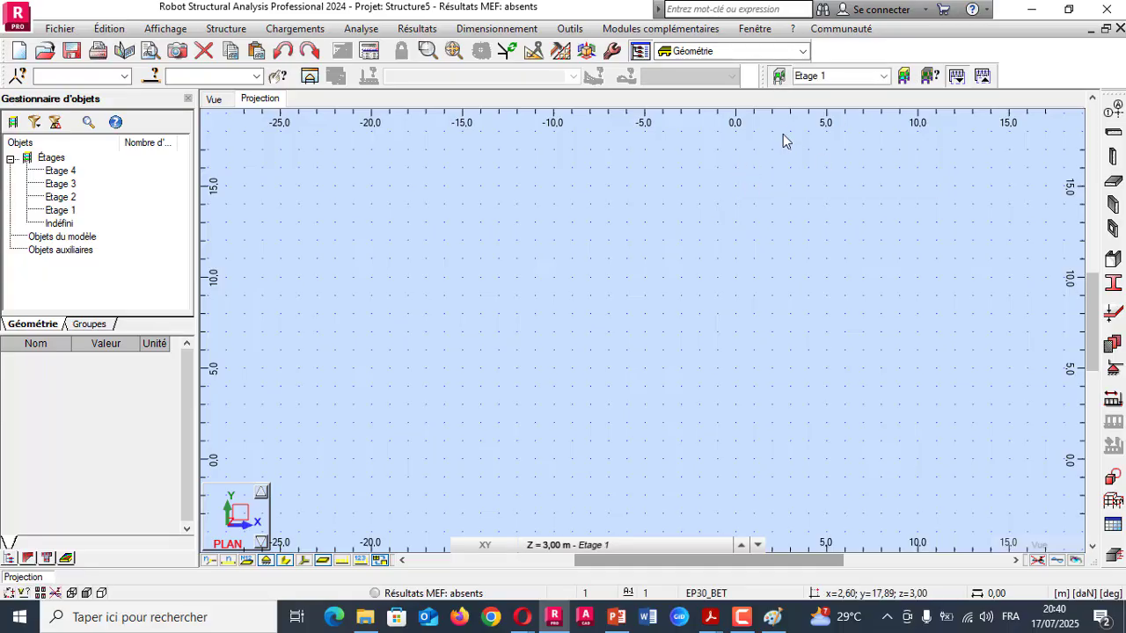
click(885, 76)
click(841, 115)
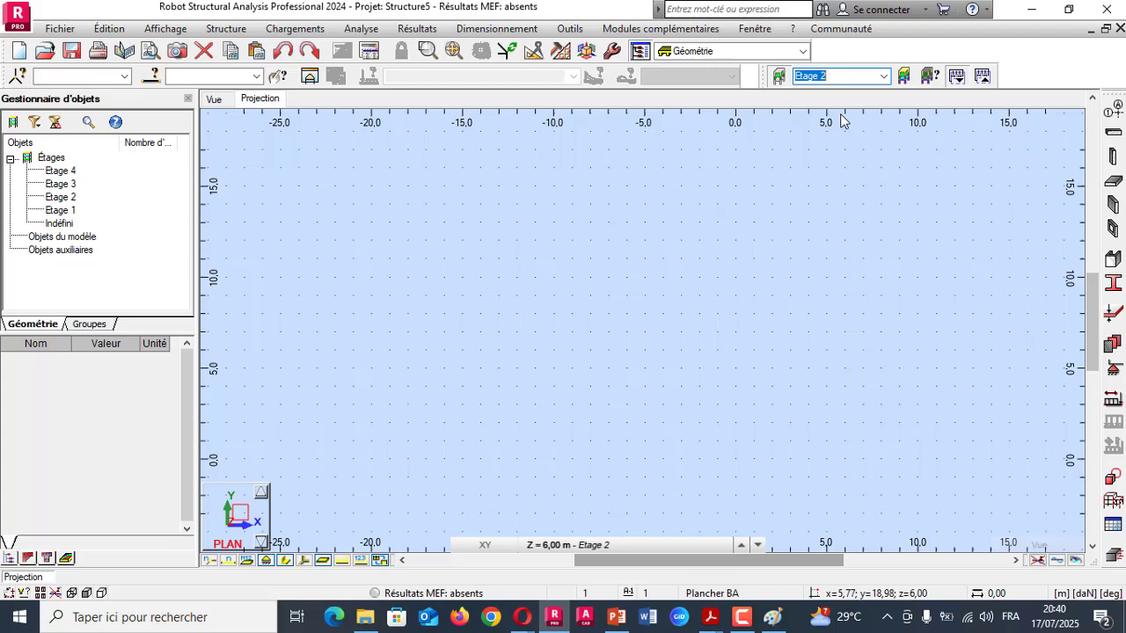
- Review the manual definition settings for storey repetition and height, and close the storey definition without applying
click(906, 79)
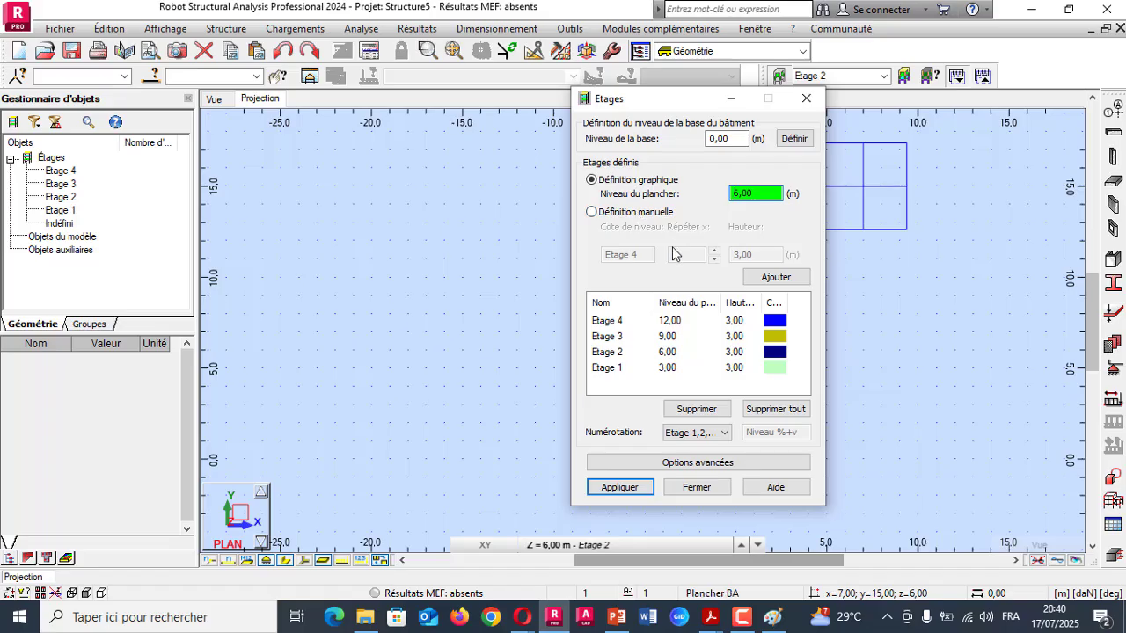
click(619, 213)
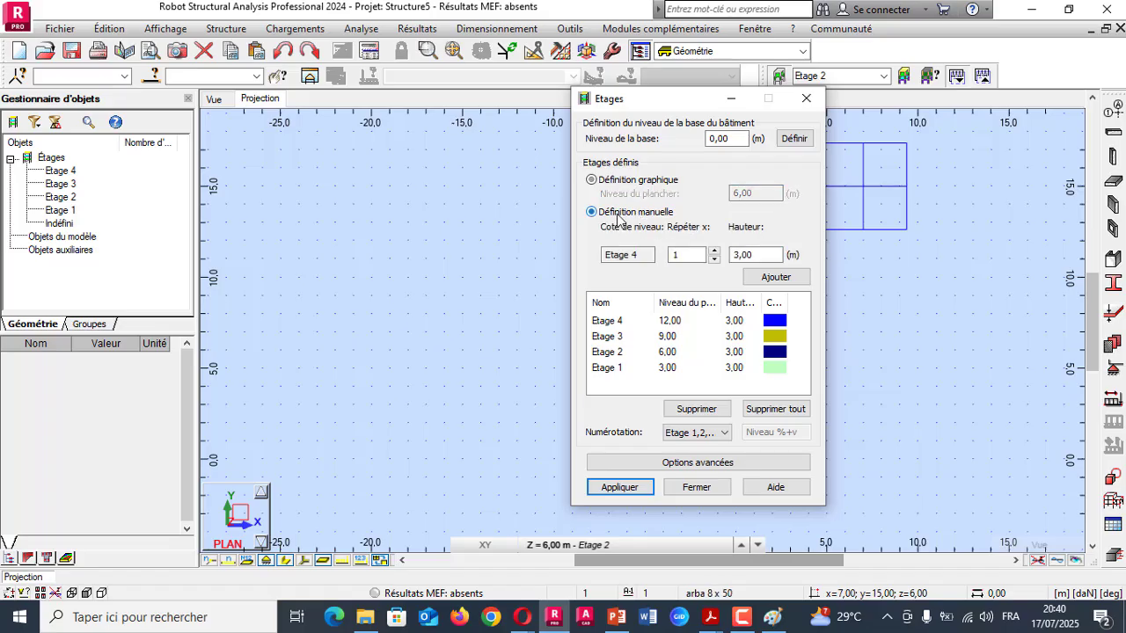
text(1)
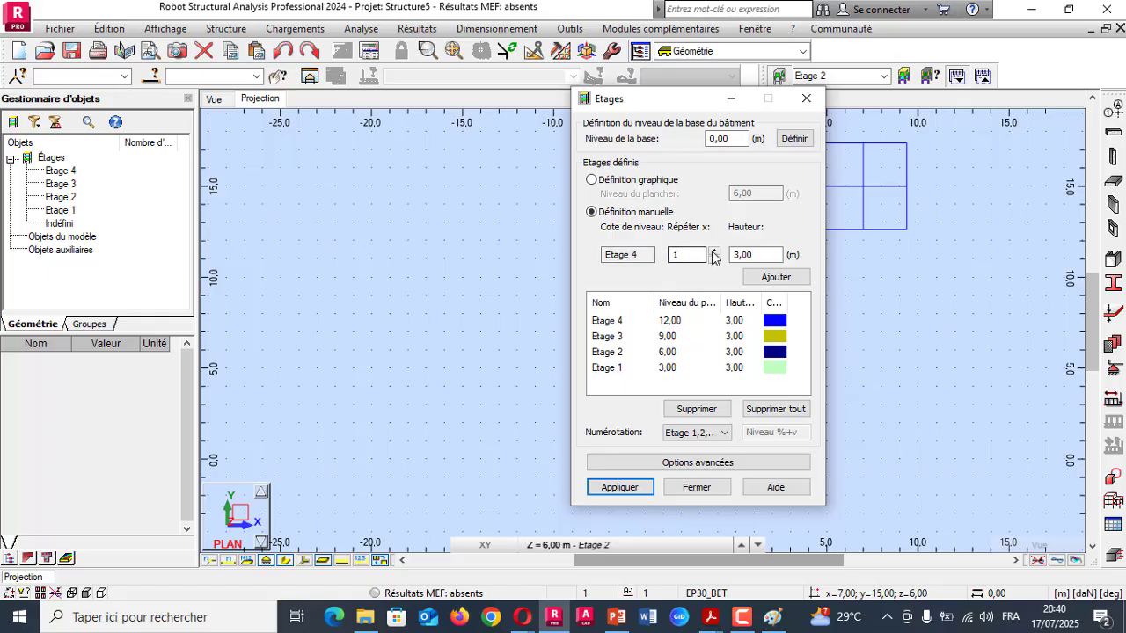
key(Tab)
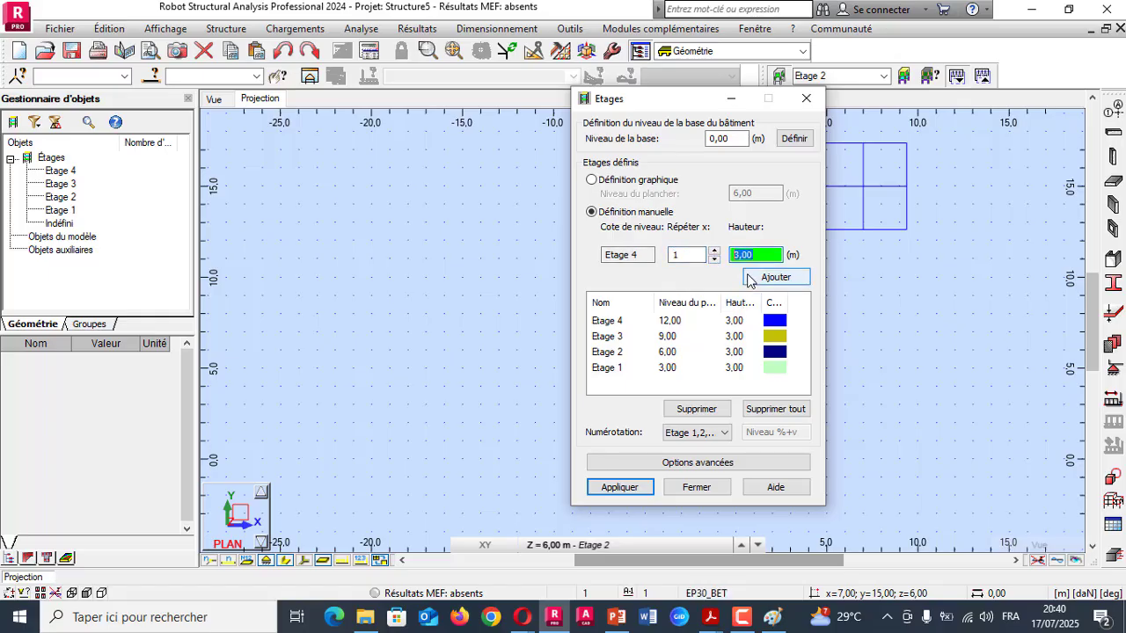
click(806, 98)
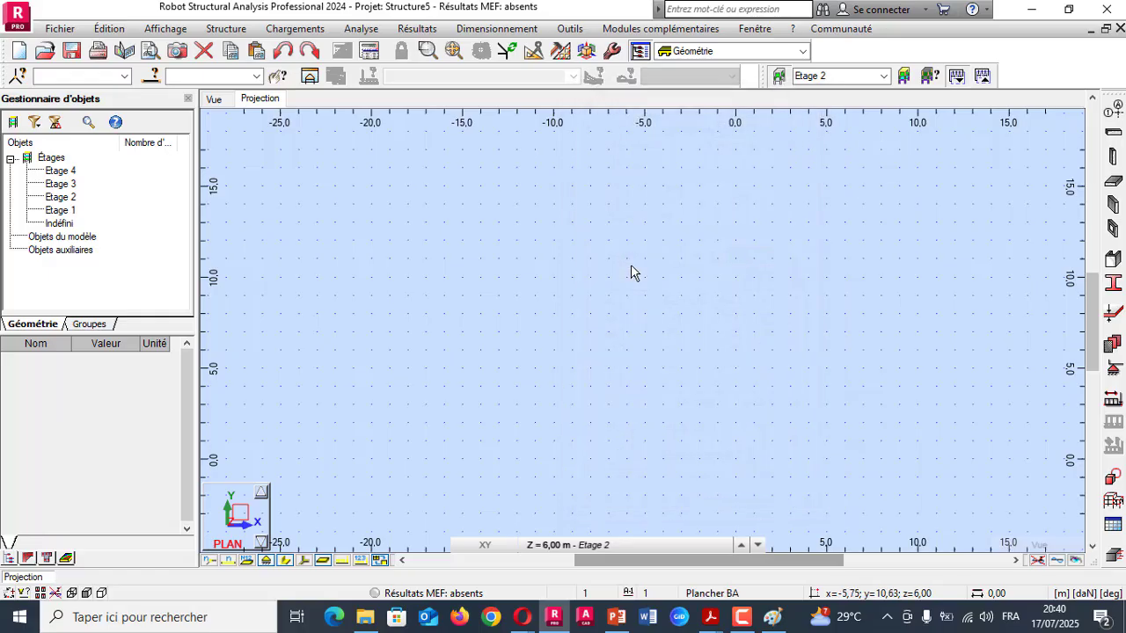
- Add Cartesian construction lines along X starting at 0,00 m, repeated 11 times with a 1 m spacing
click(1115, 115)
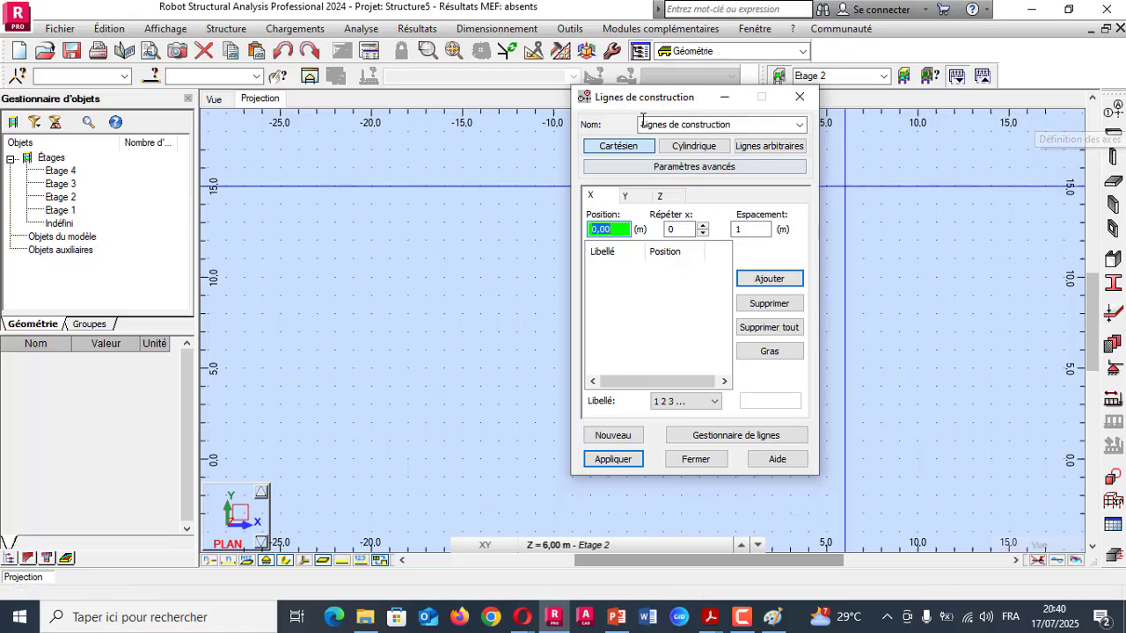
drag(644, 106, 651, 160)
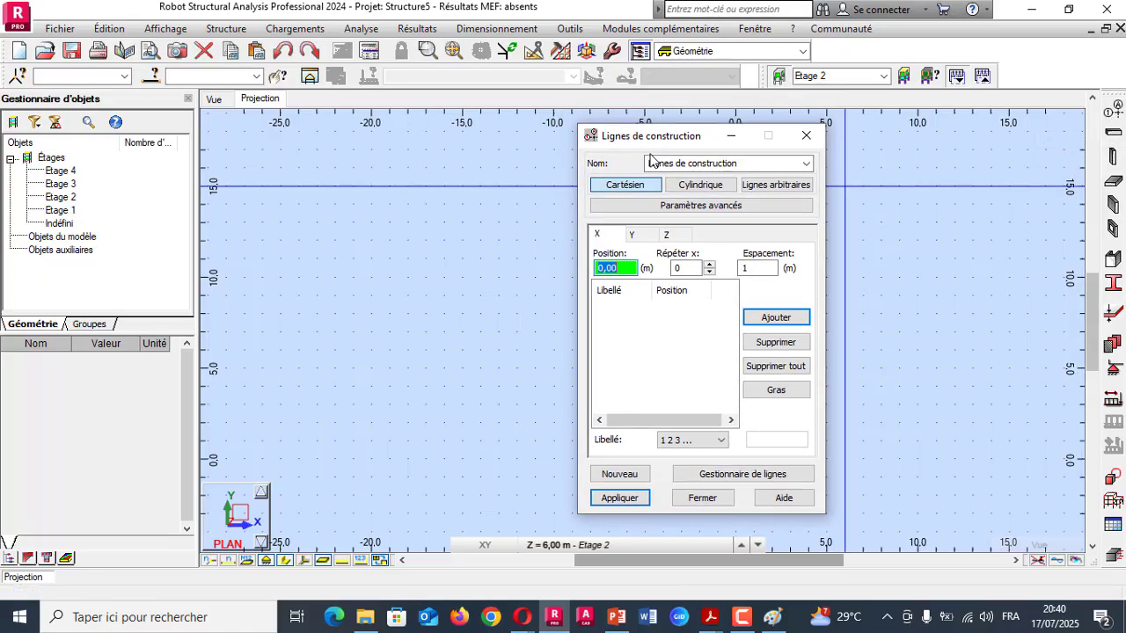
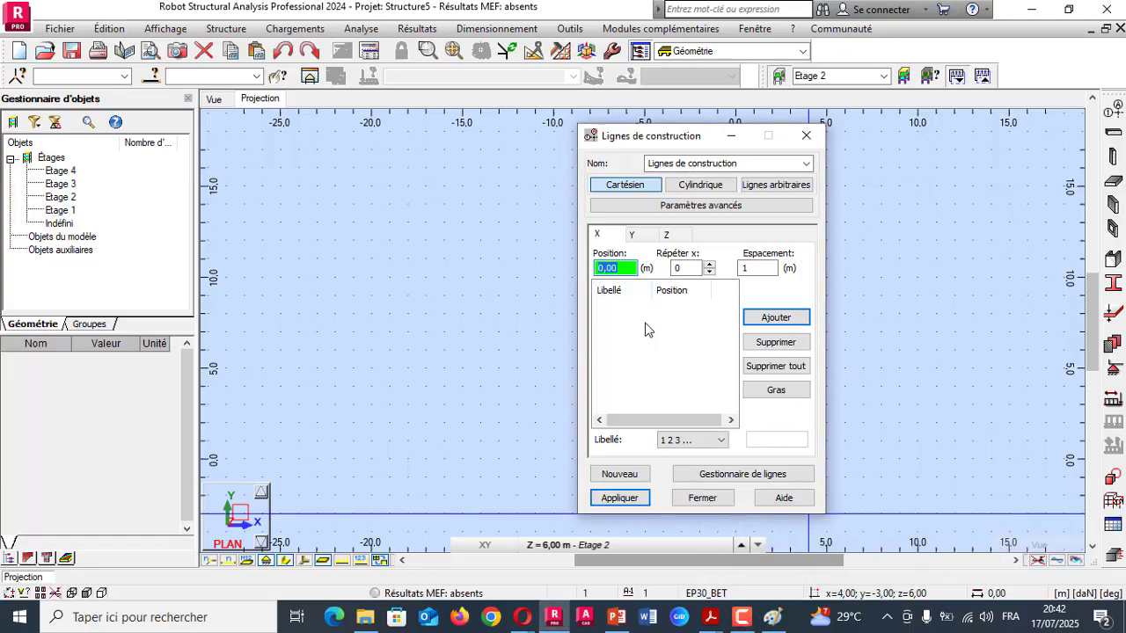
click(629, 271)
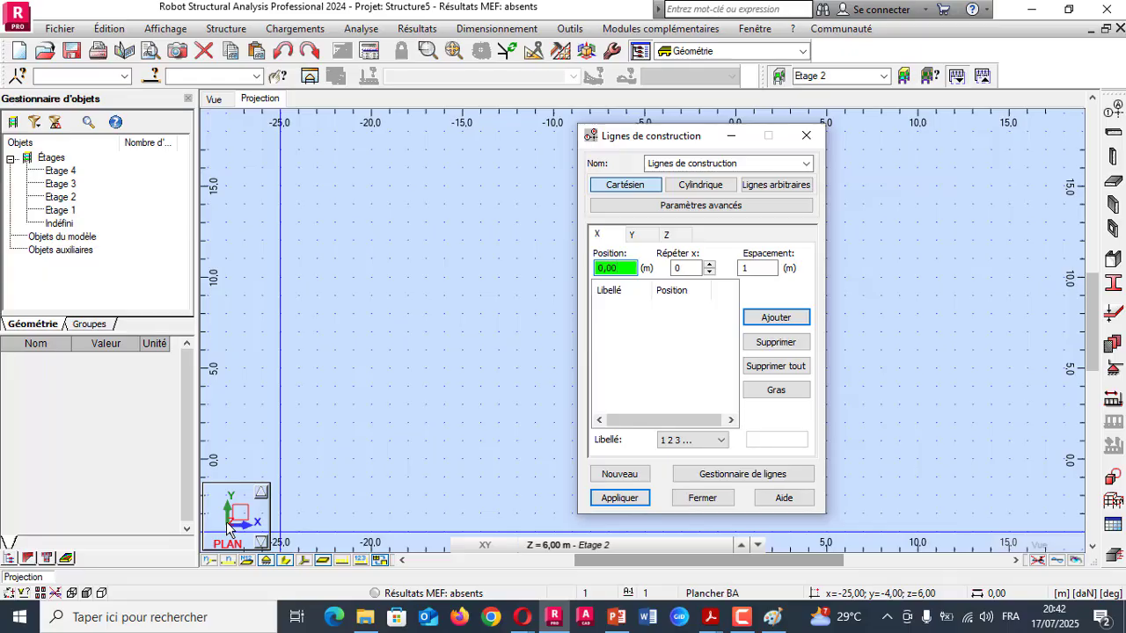
click(711, 265)
click(710, 264)
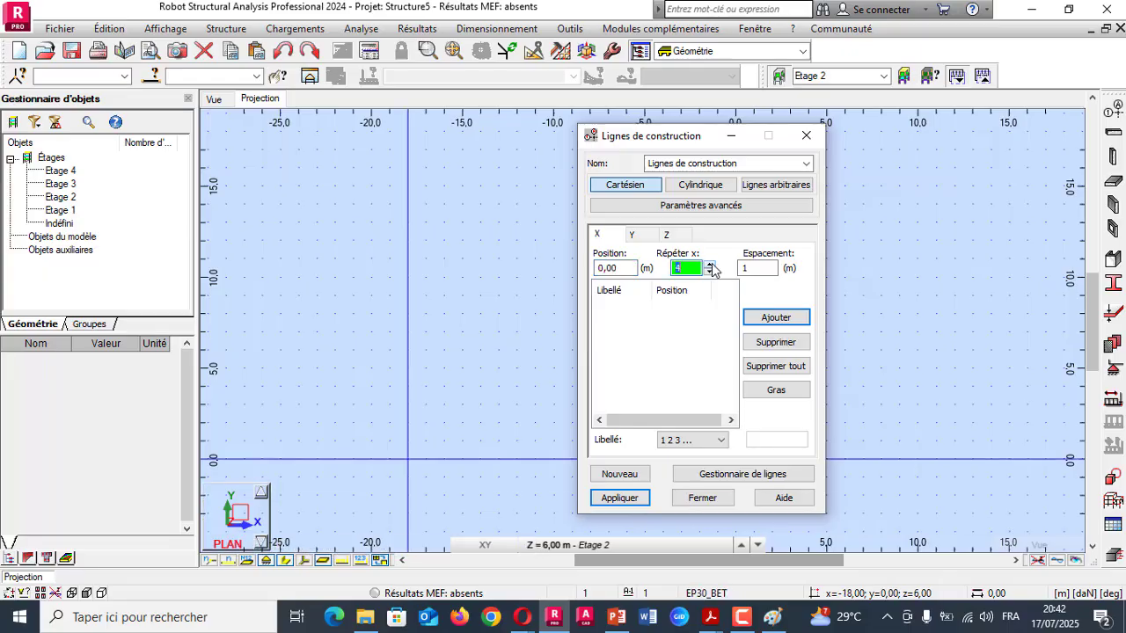
click(710, 264)
text(11)
key(Tab)
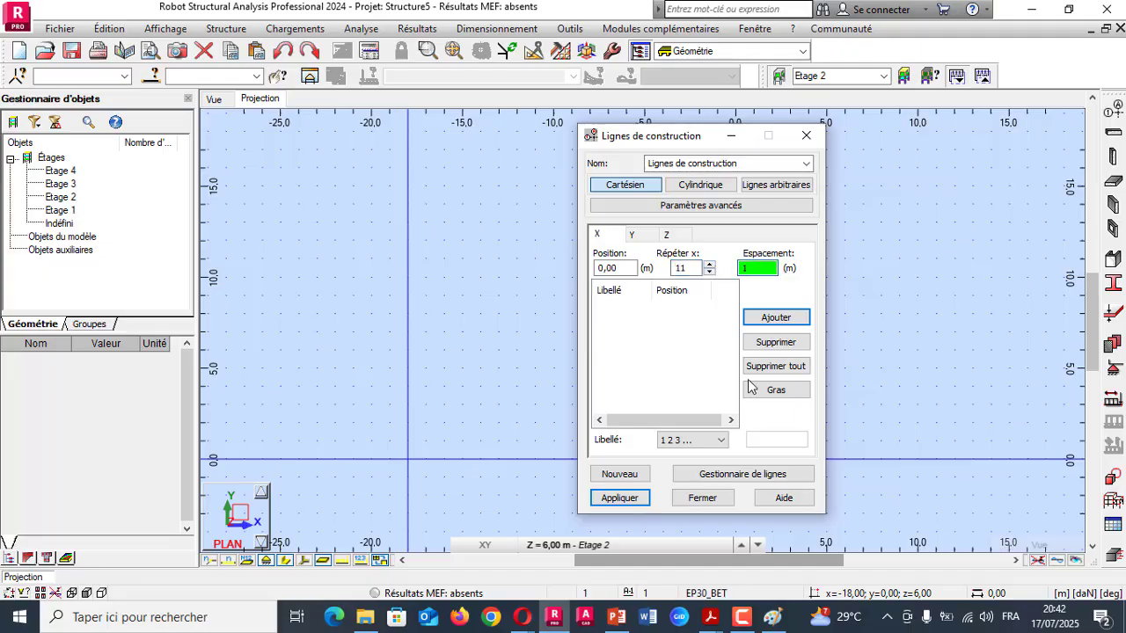
click(764, 318)
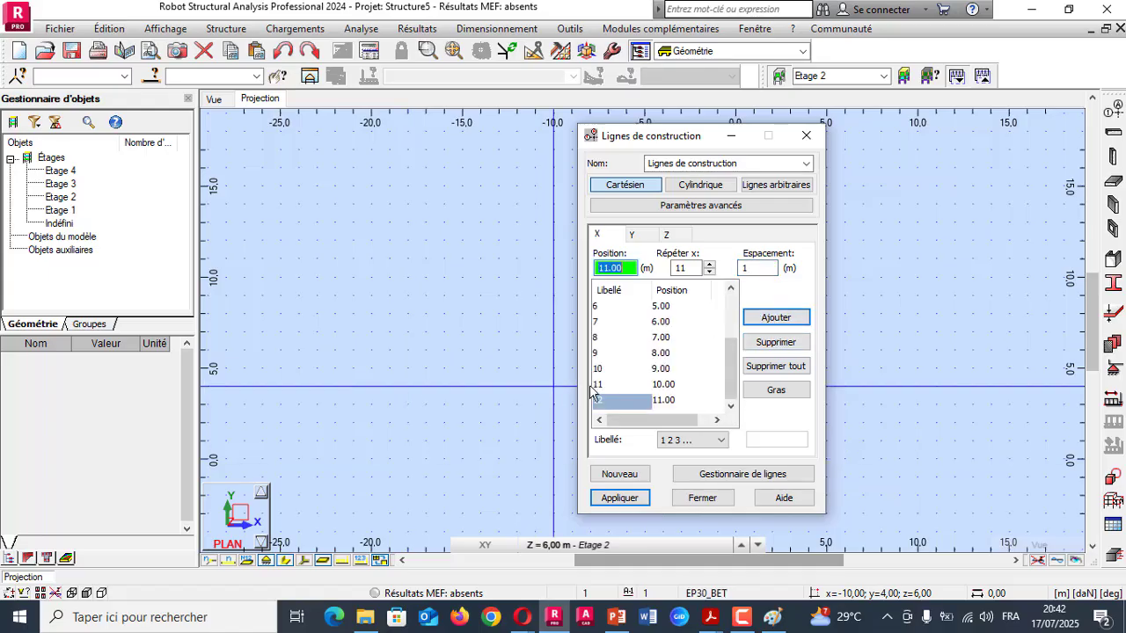
- Compare the X construction line positions with the grid drawing in the ARCHE PDF, and return to Robot Structural Analysis
scroll(641, 355, up, 2)
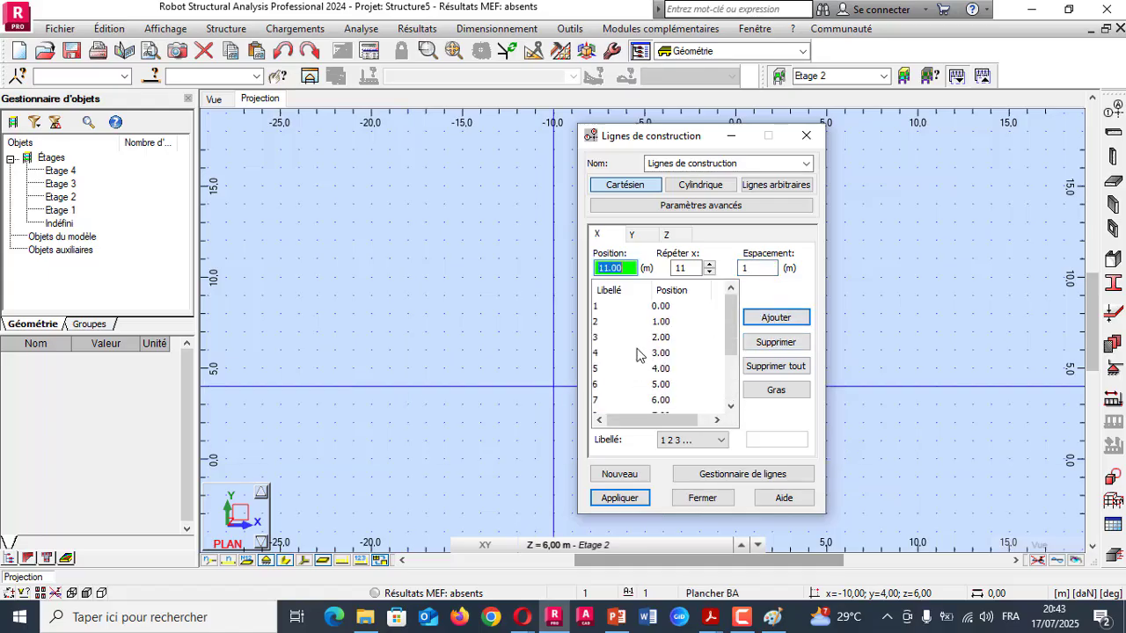
scroll(619, 317, down, 2)
scroll(619, 317, up, 2)
scroll(620, 319, down, 2)
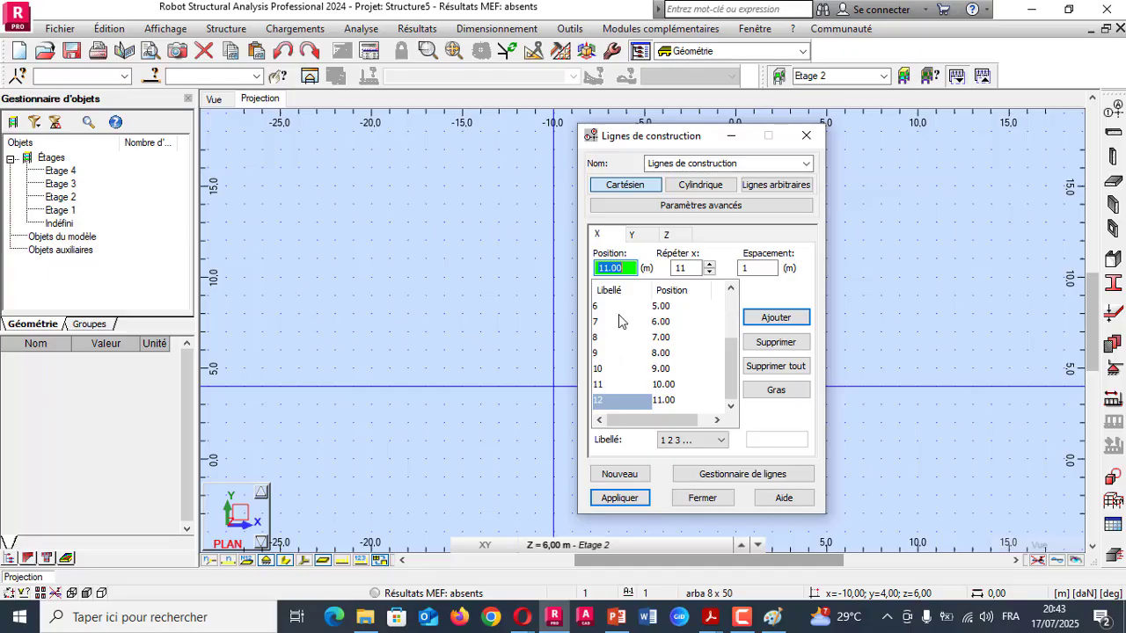
click(711, 617)
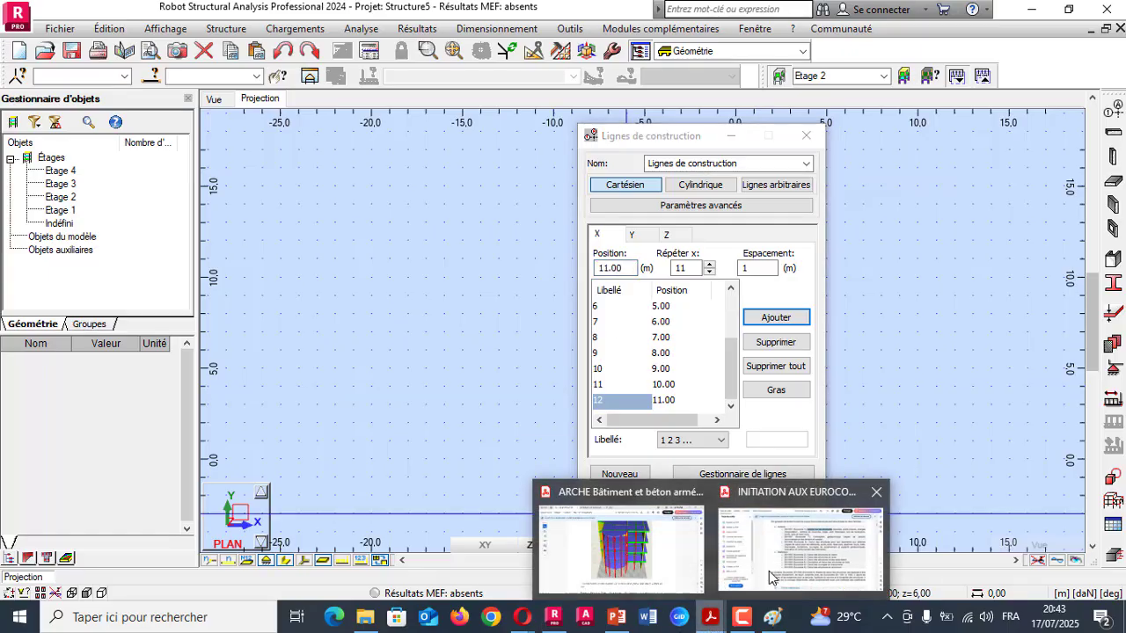
click(670, 564)
scroll(488, 364, down, 10)
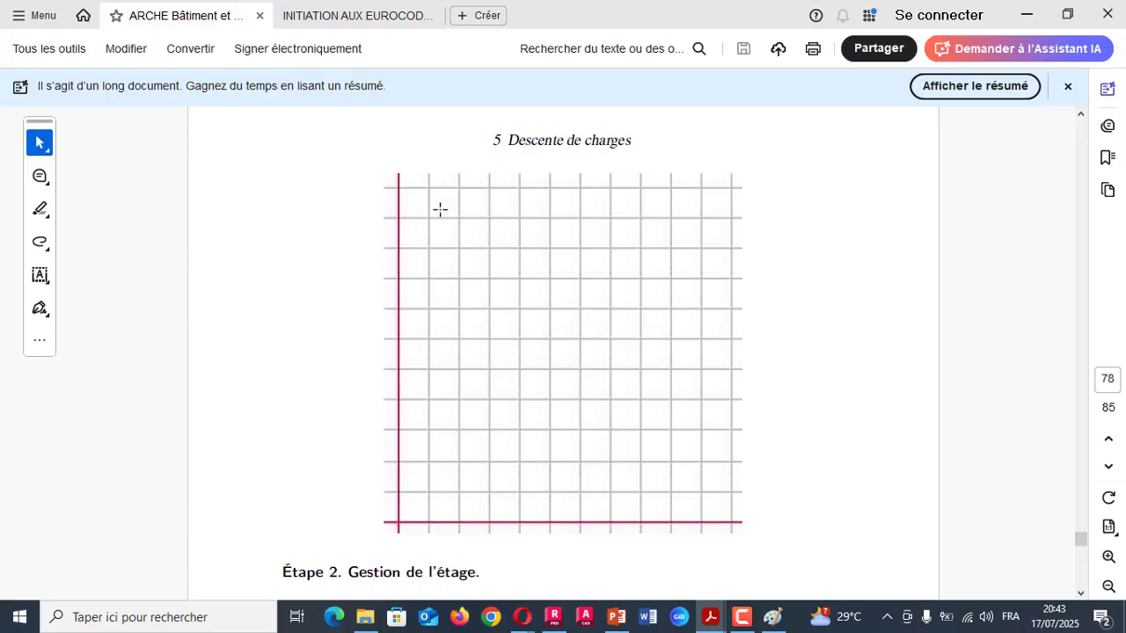
mouse_move(742, 623)
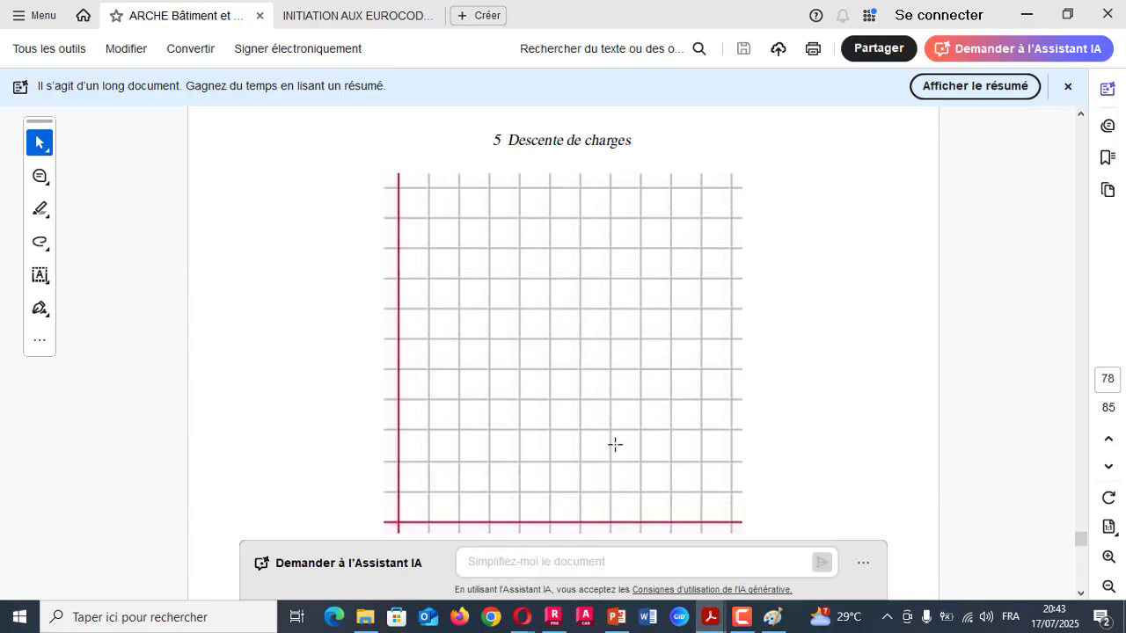
click(555, 618)
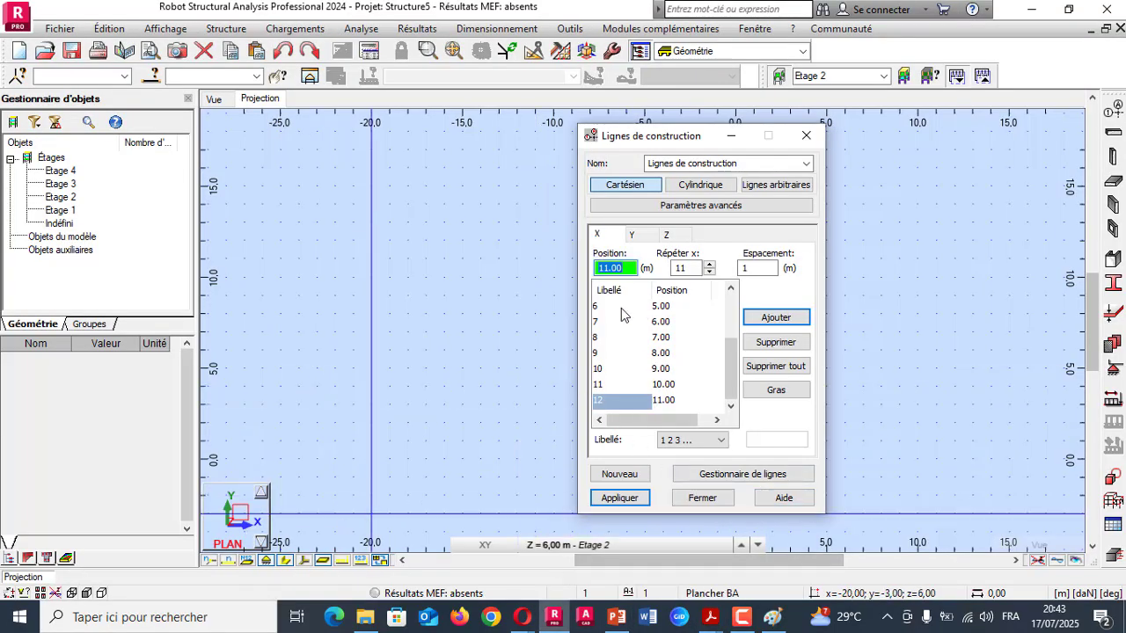
scroll(621, 310, up, 2)
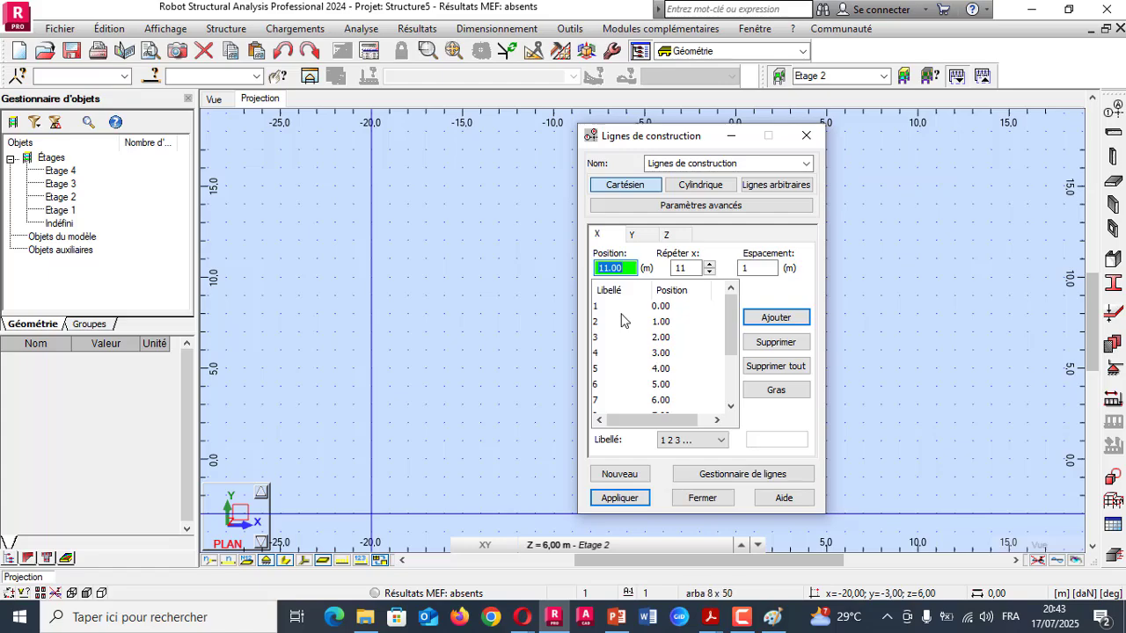
scroll(621, 321, down, 2)
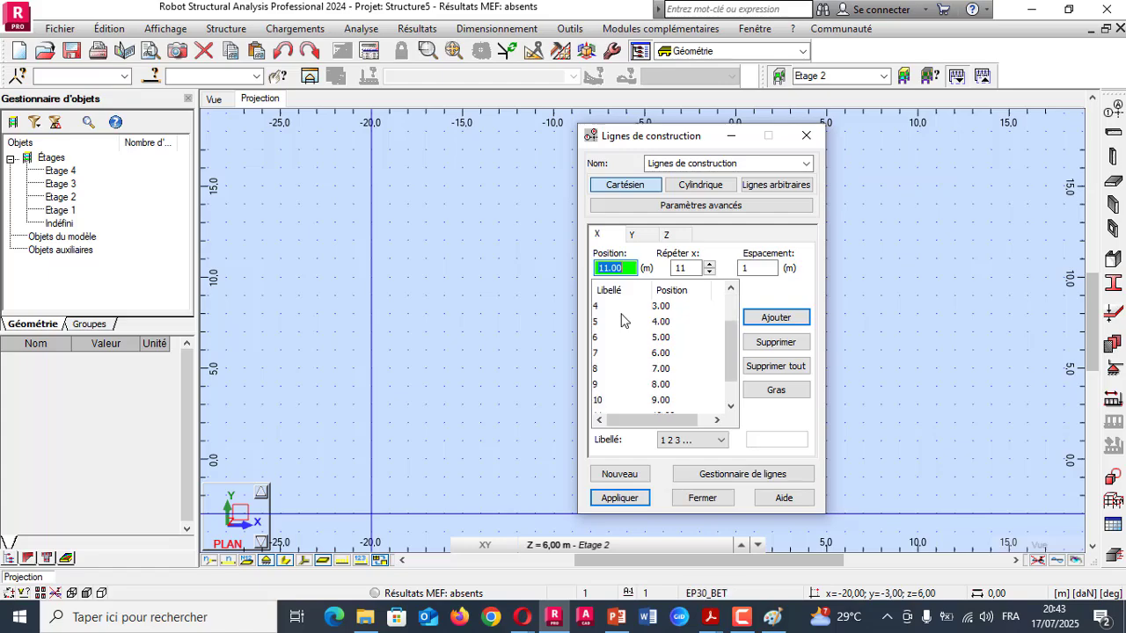
- Add construction lines along Y starting at 0,00 m, repeated 11 times with a 1 m spacing
click(631, 234)
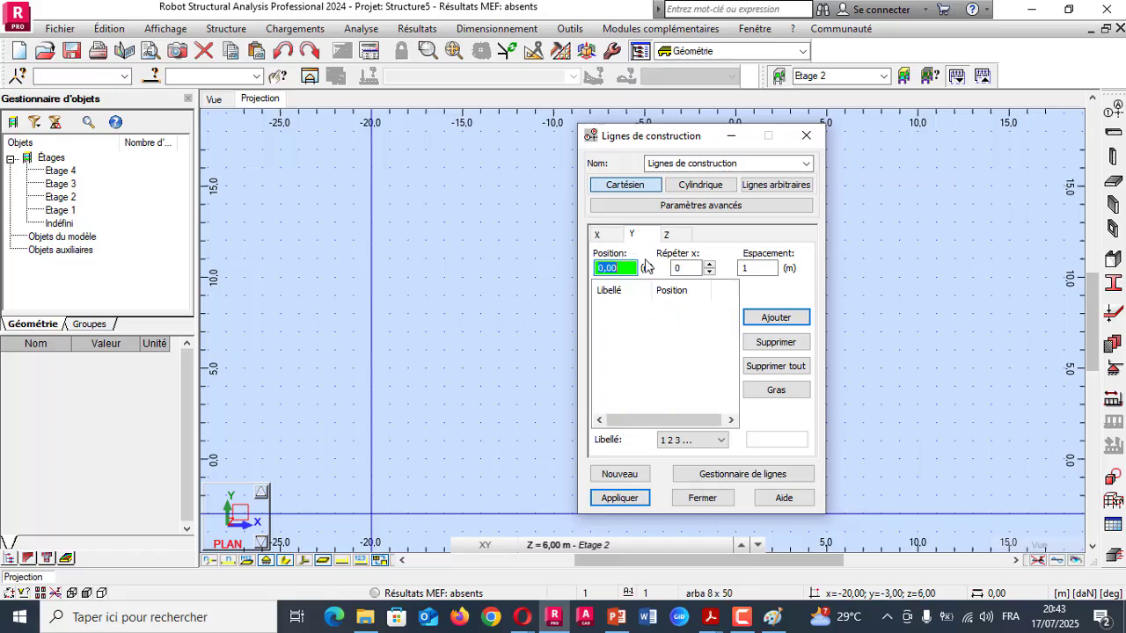
click(710, 265)
click(710, 265)
click(710, 265)
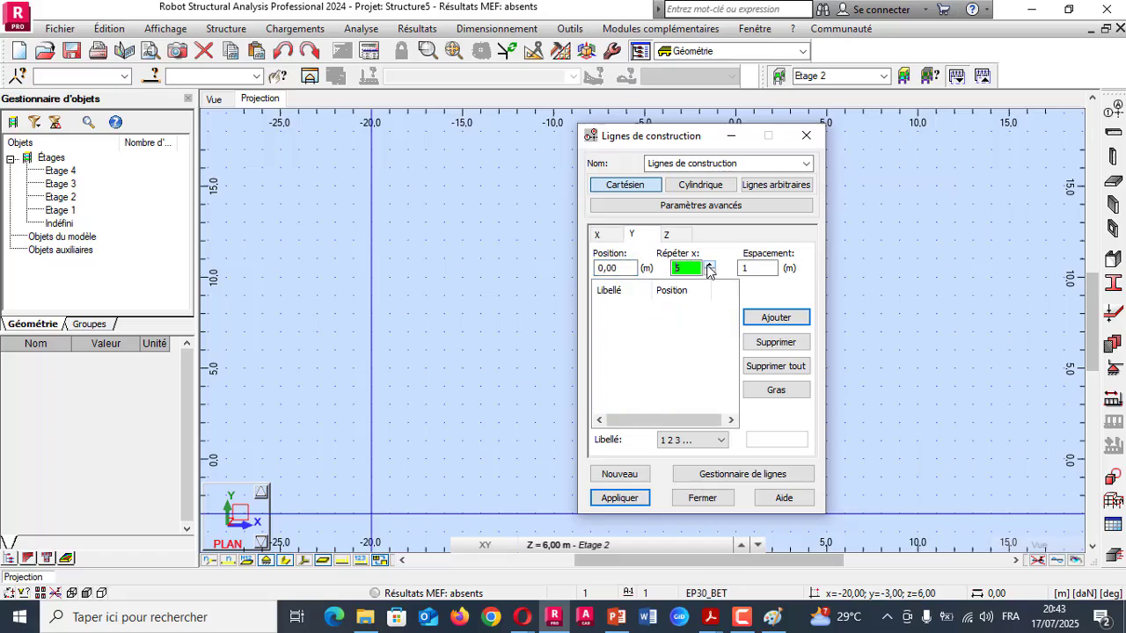
click(710, 265)
click(775, 317)
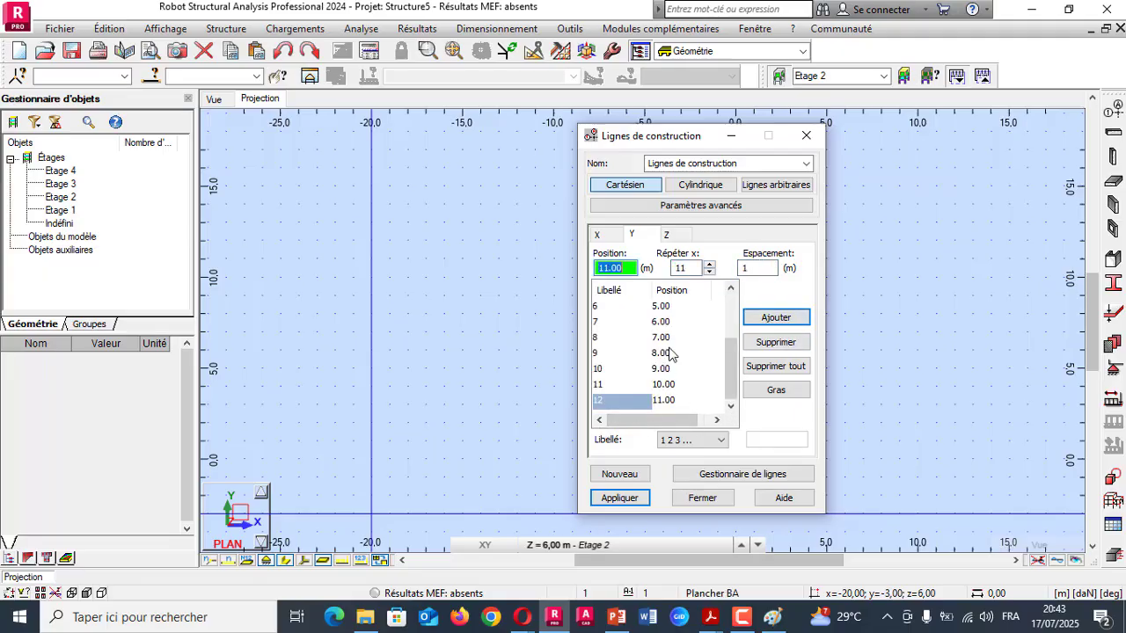
click(755, 270)
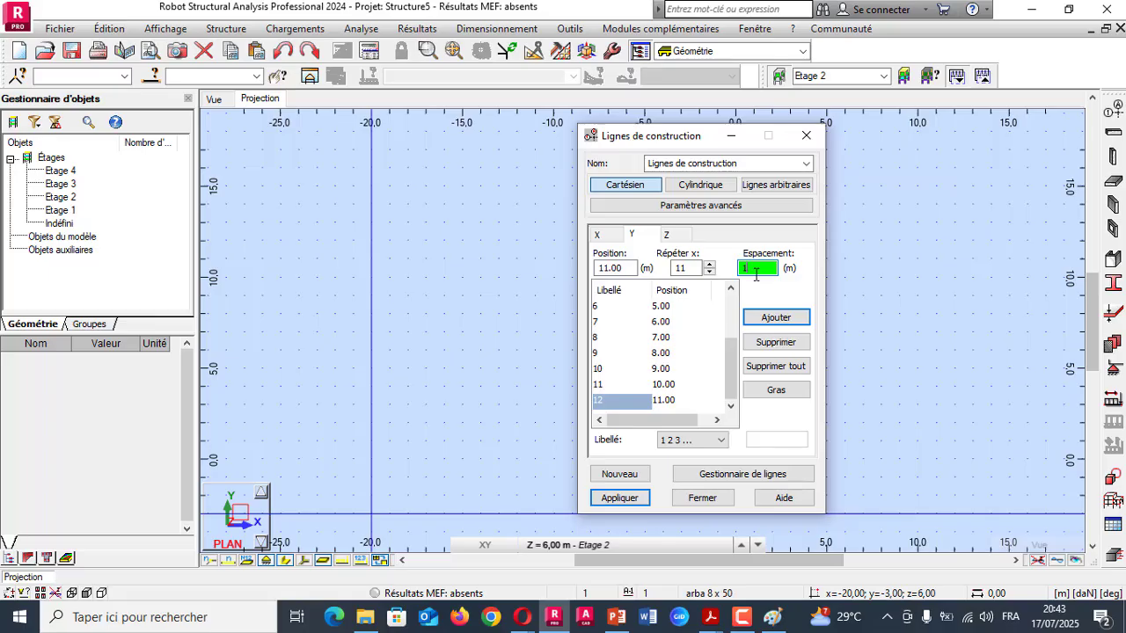
key(shift+Tab)
key(shift+Tab)
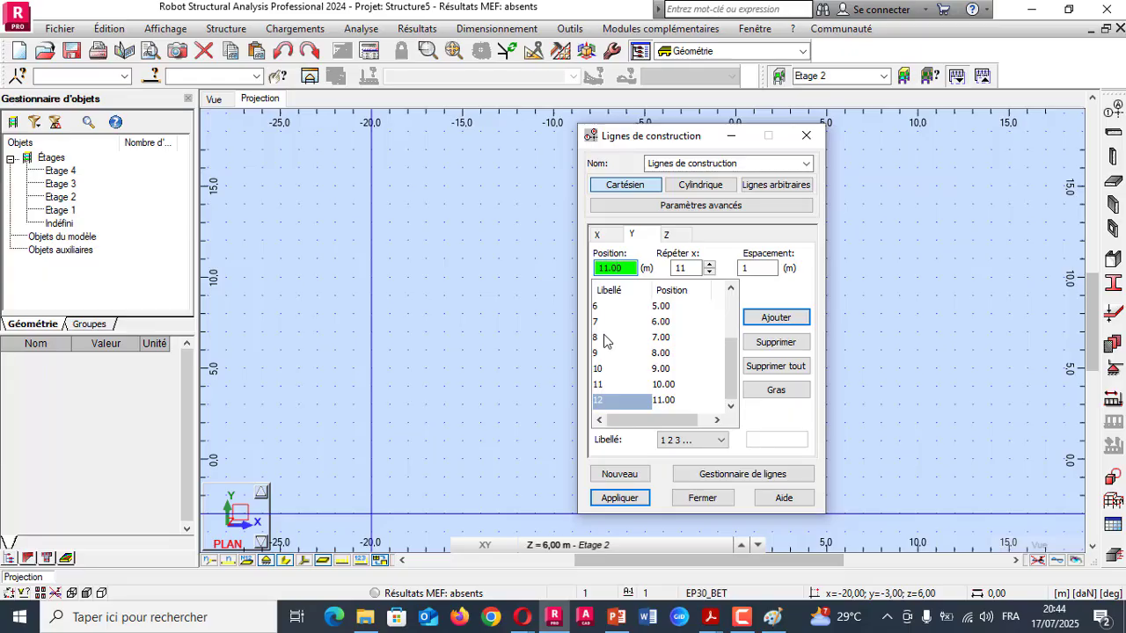
- Replace the storey-based Z levels with construction lines along Z starting at 0,00 m, repeated 4 times with a 3 m spacing
click(666, 234)
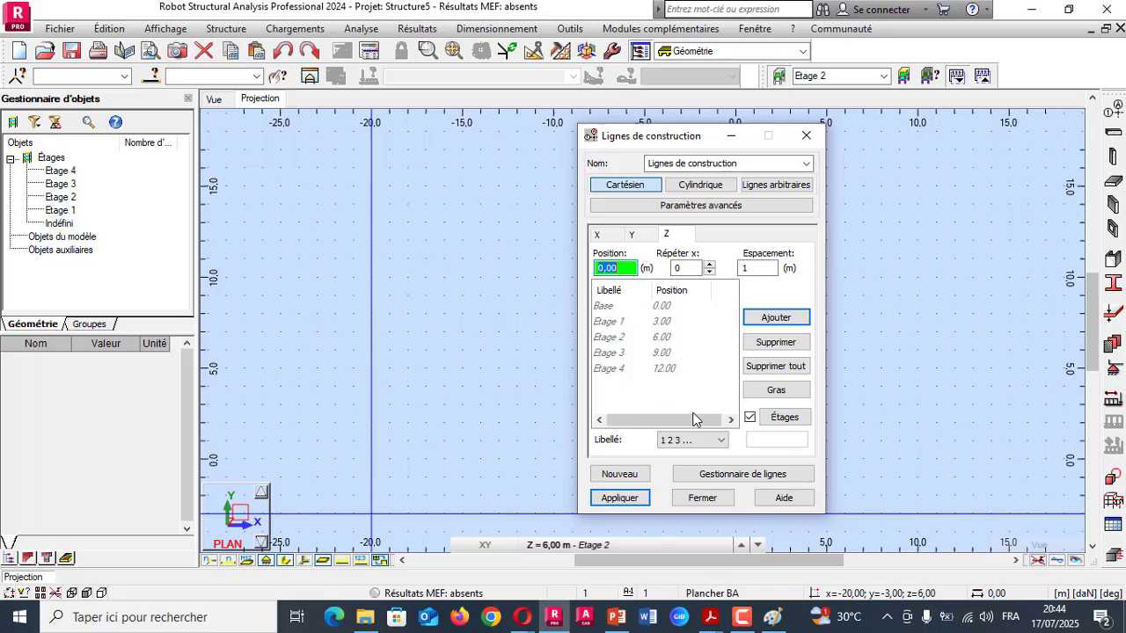
click(749, 419)
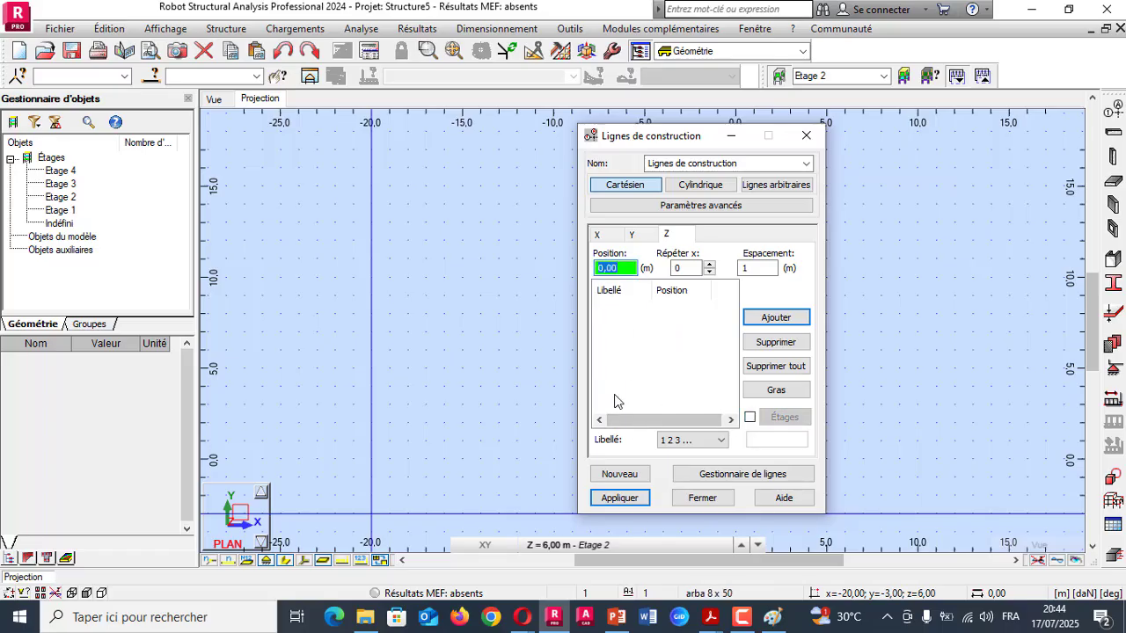
click(708, 265)
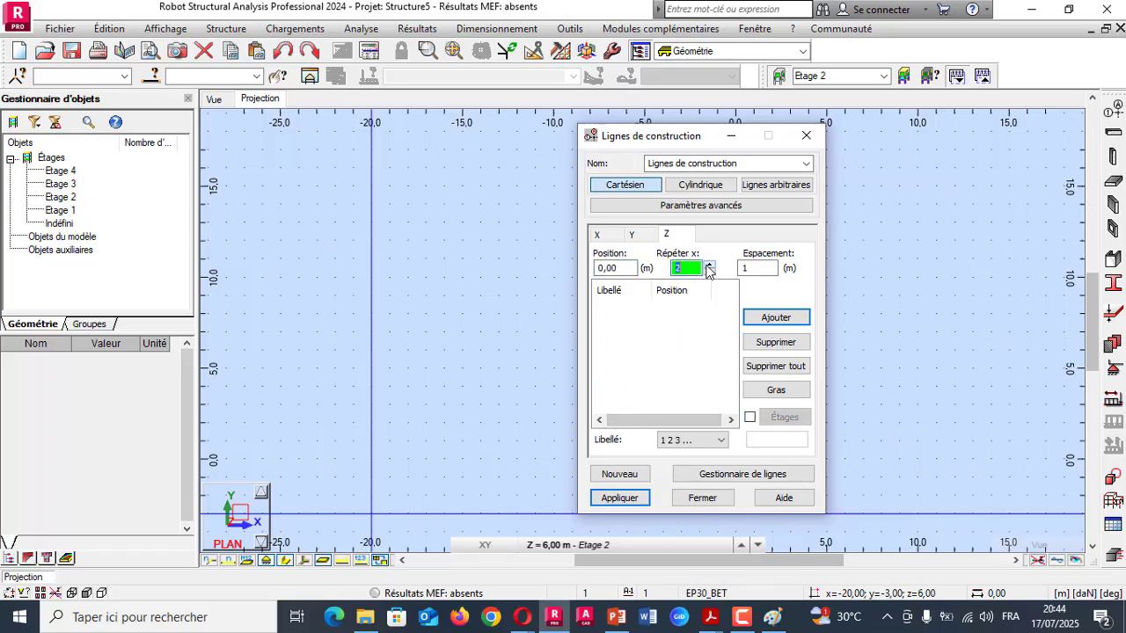
click(708, 264)
click(708, 265)
key(Tab)
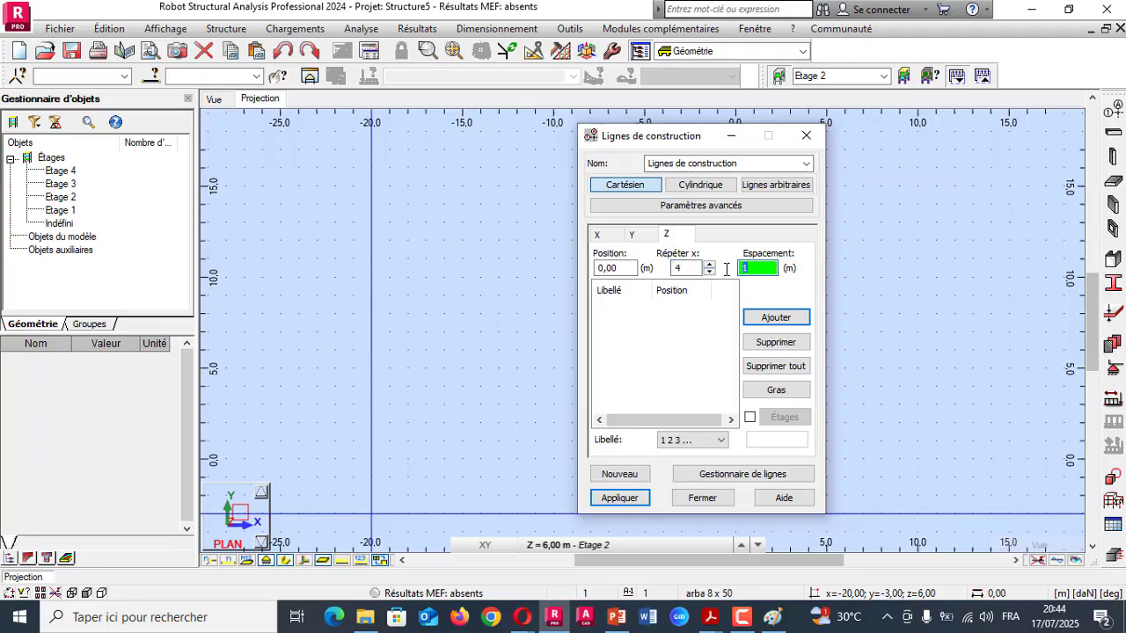
click(754, 318)
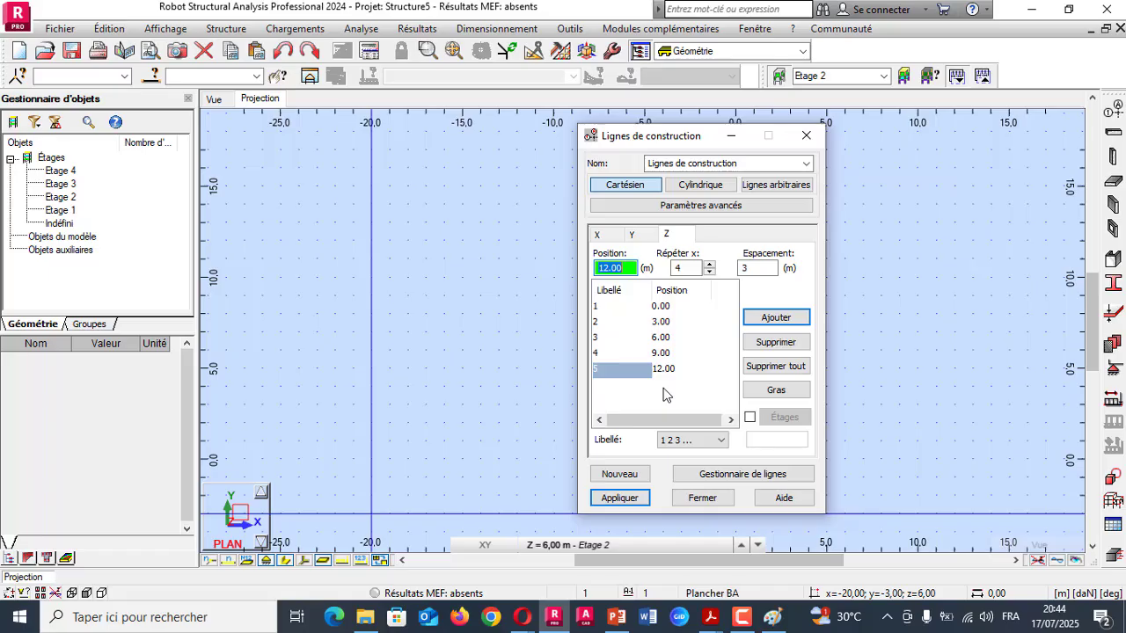
- Label the X construction lines by position using the Valeur labelling format
click(609, 241)
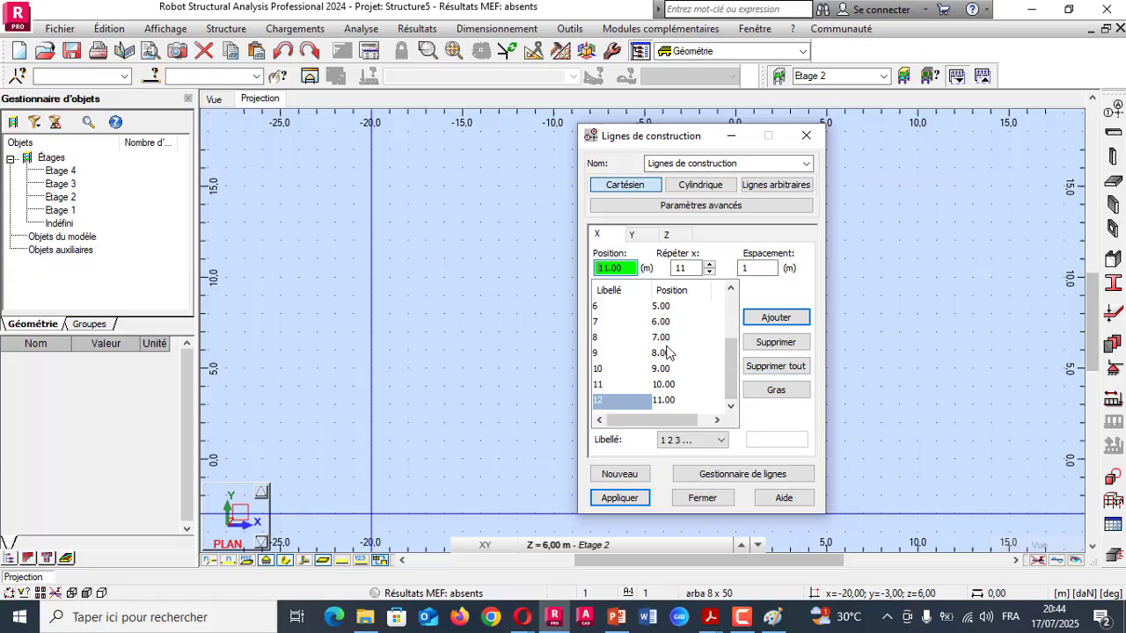
click(616, 387)
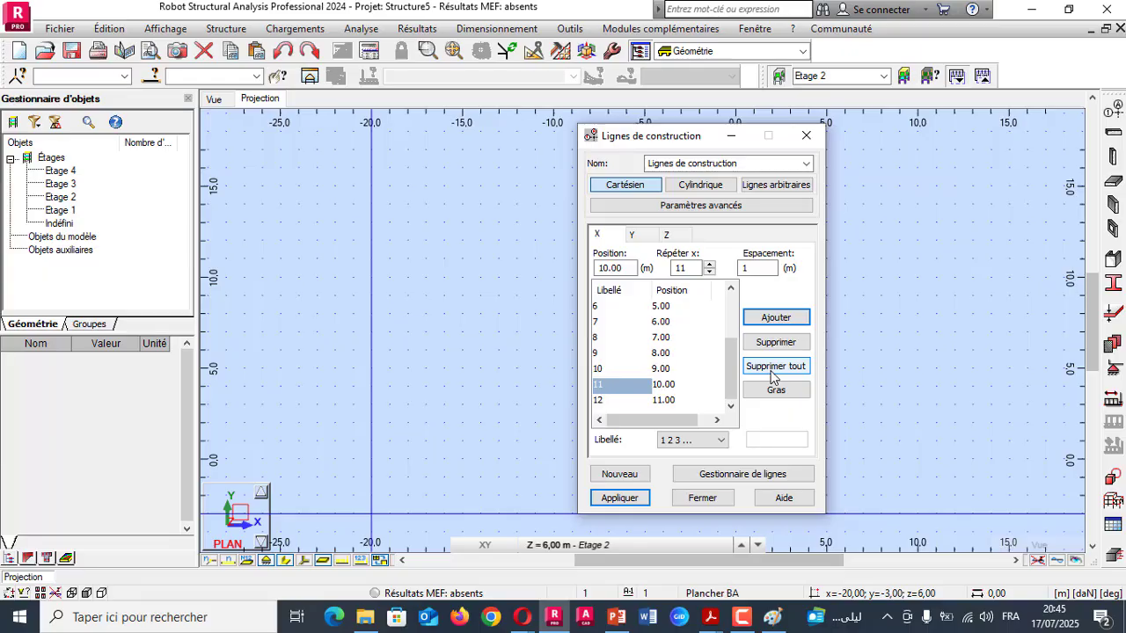
click(722, 442)
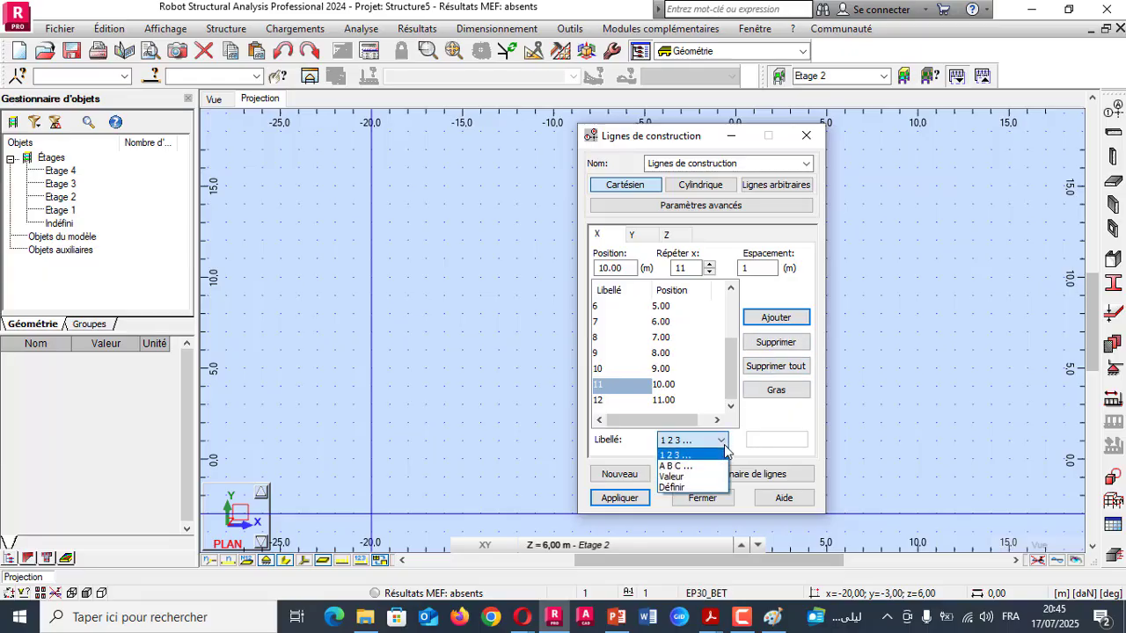
click(689, 478)
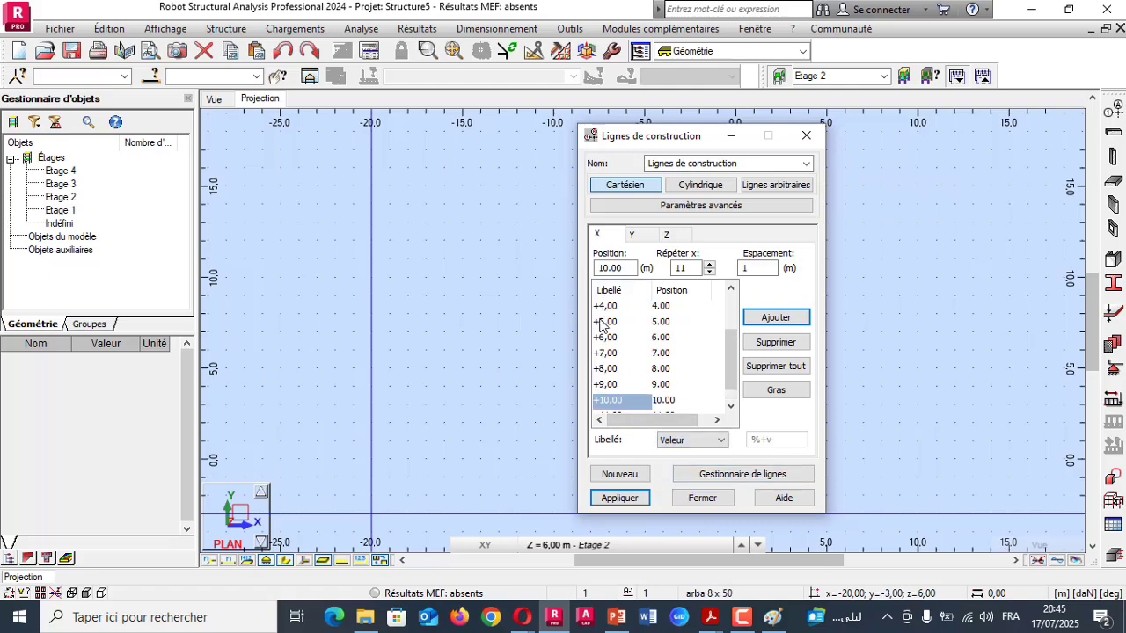
scroll(601, 330, down, 1)
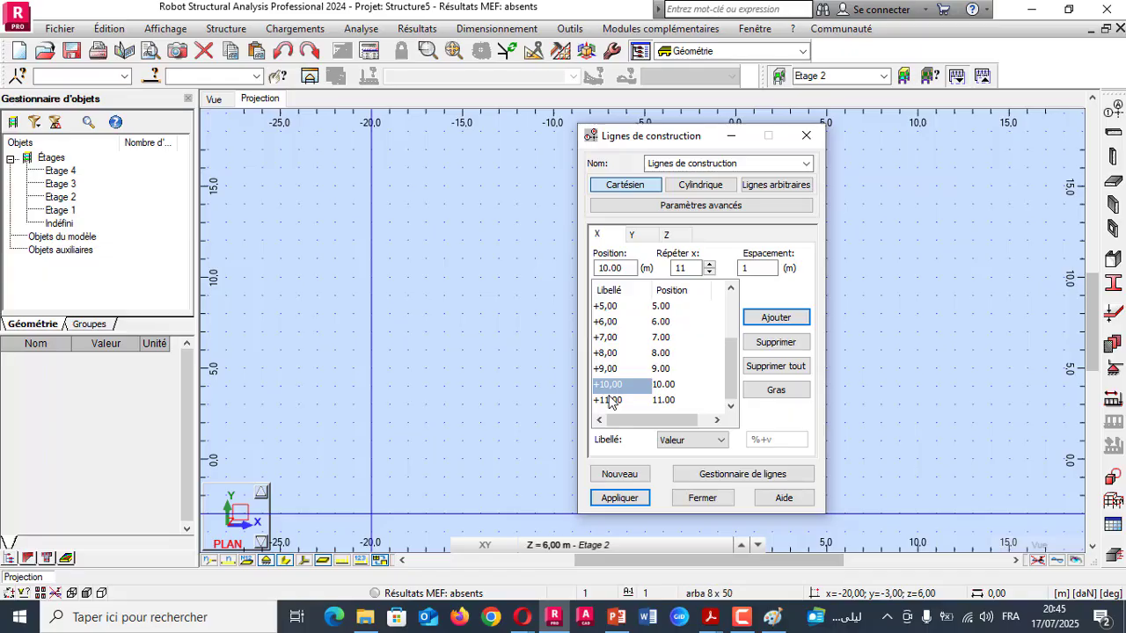
- Set the labels of the Y and Z construction lines to the Valeur format
click(632, 235)
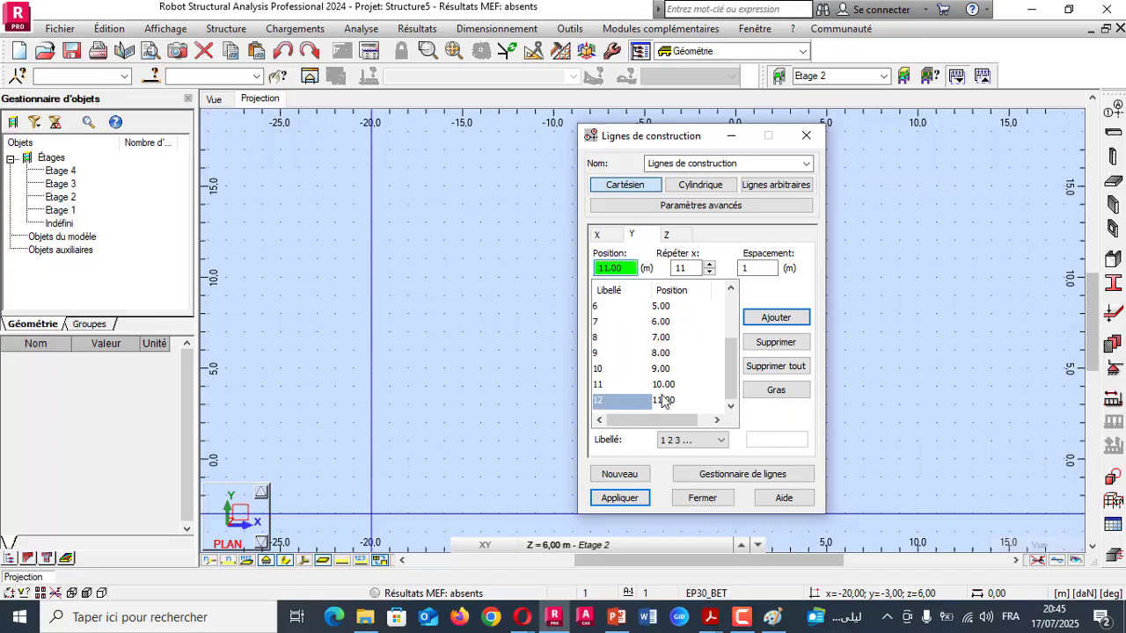
click(691, 440)
click(677, 478)
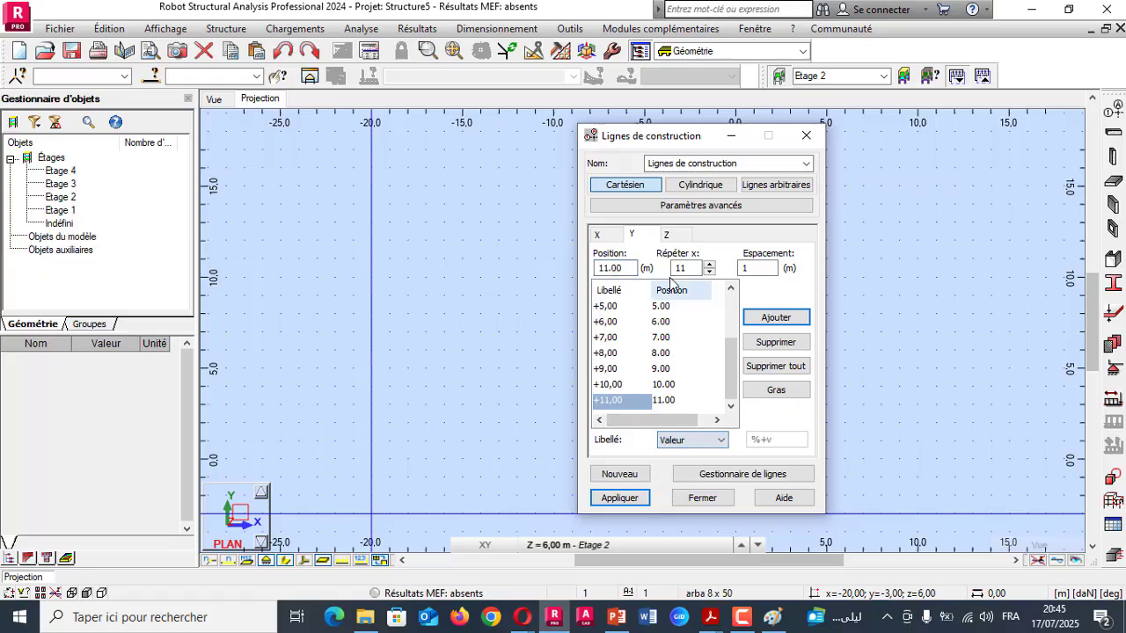
click(666, 234)
click(676, 440)
click(673, 479)
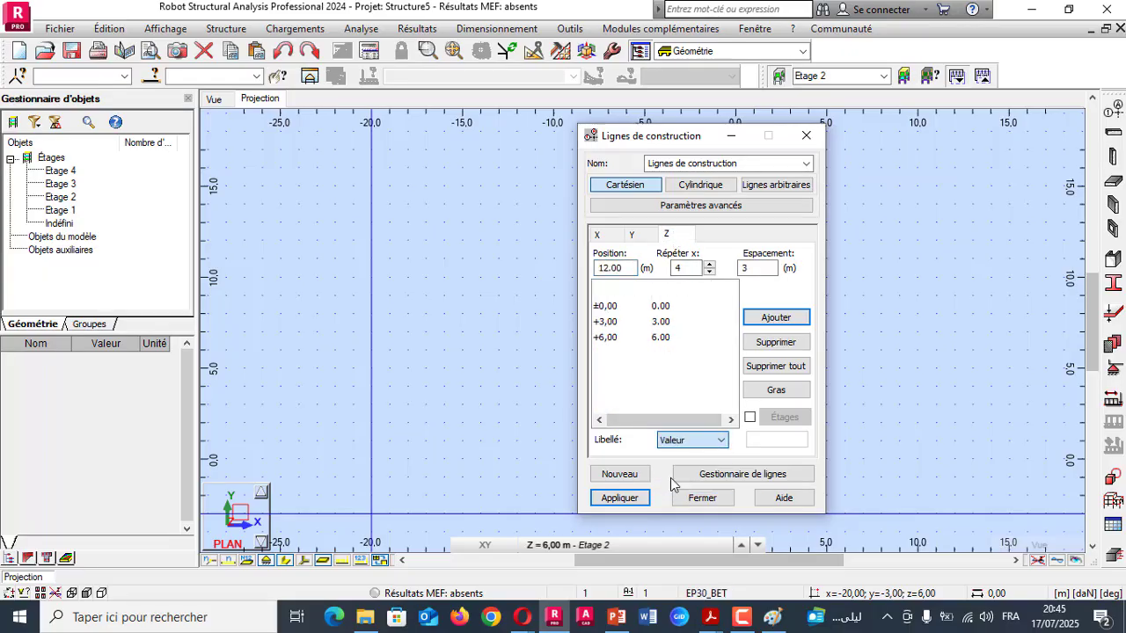
- Check the X, Y and Z line lists, and apply the construction lines and close their definition
click(623, 235)
click(610, 236)
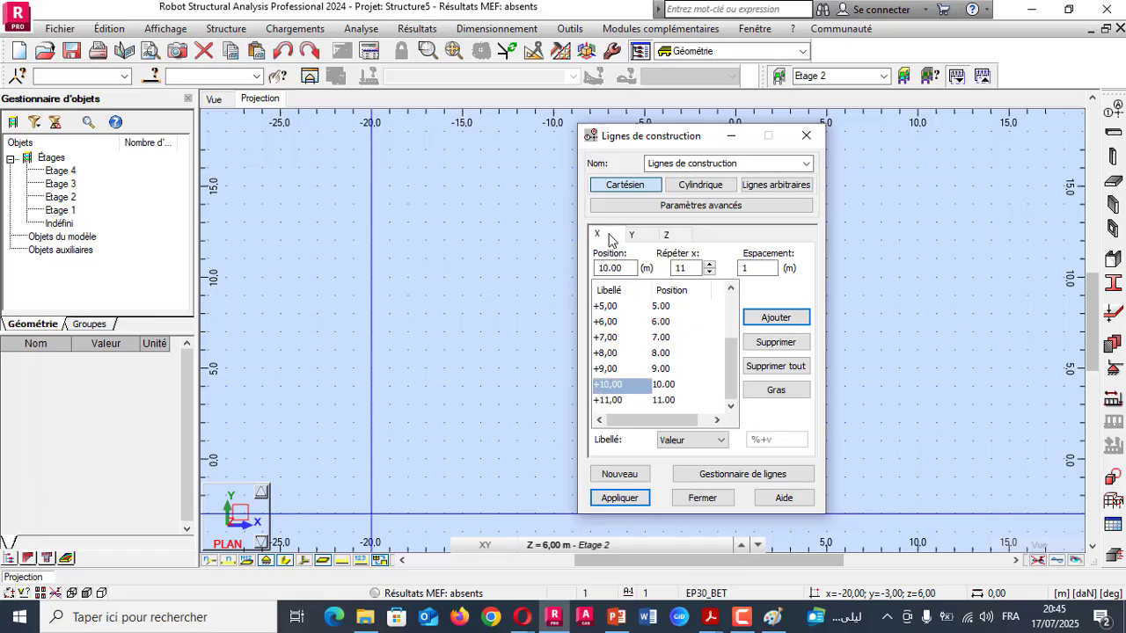
click(631, 235)
click(666, 236)
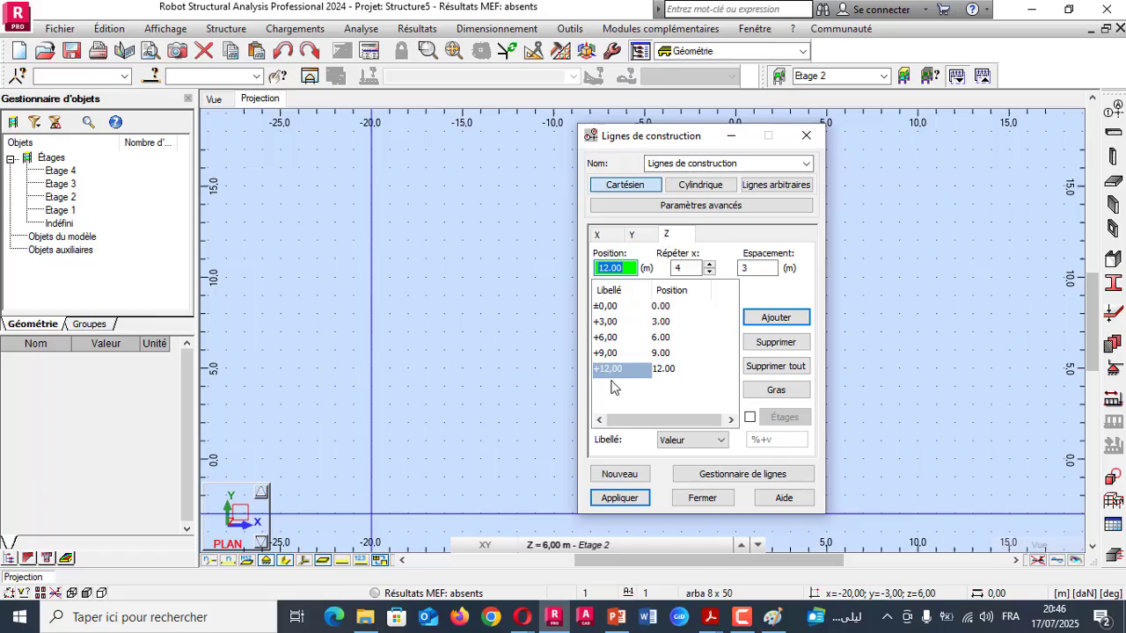
click(637, 499)
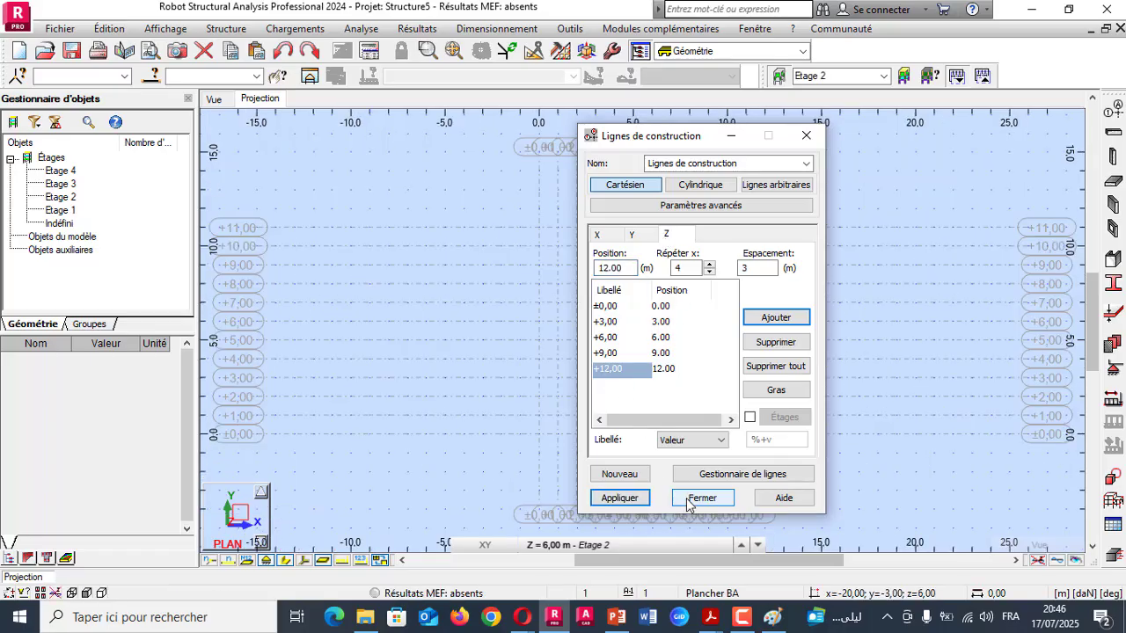
click(702, 498)
- Examine the construction line grid in plan and in the 3D view, including the labels around the origin corner
scroll(661, 323, up, 3)
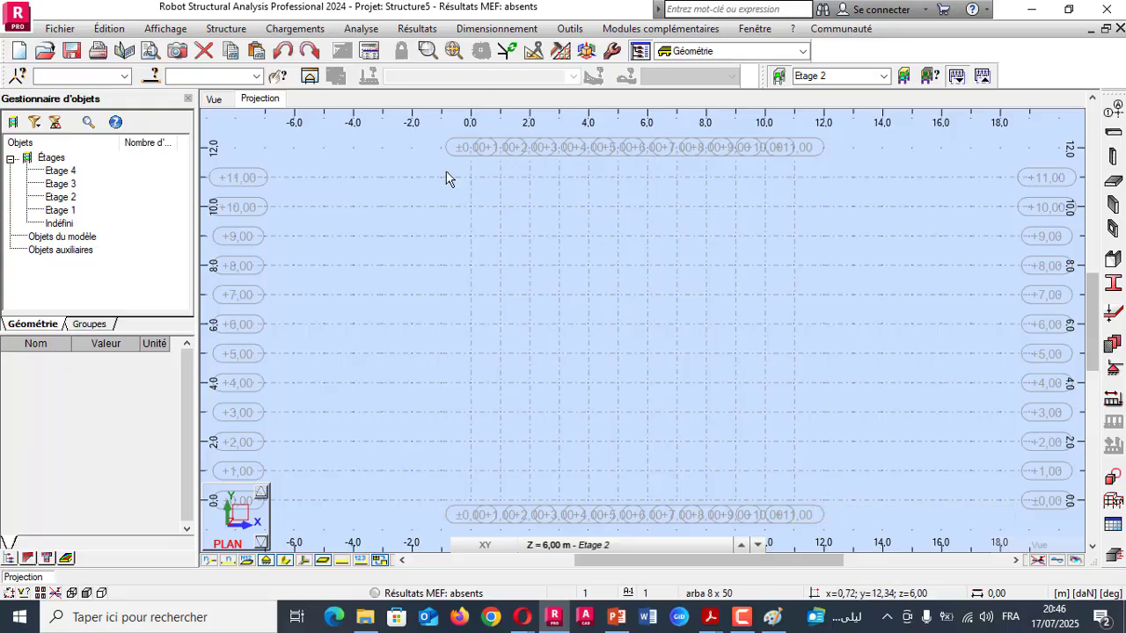
click(215, 99)
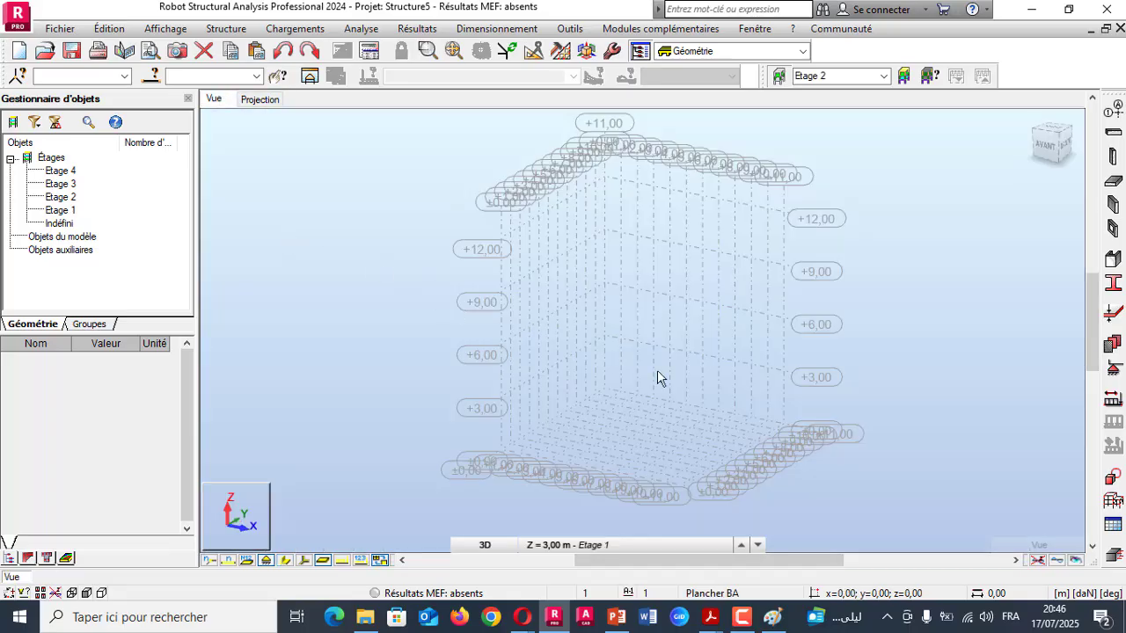
scroll(830, 450, up, 2)
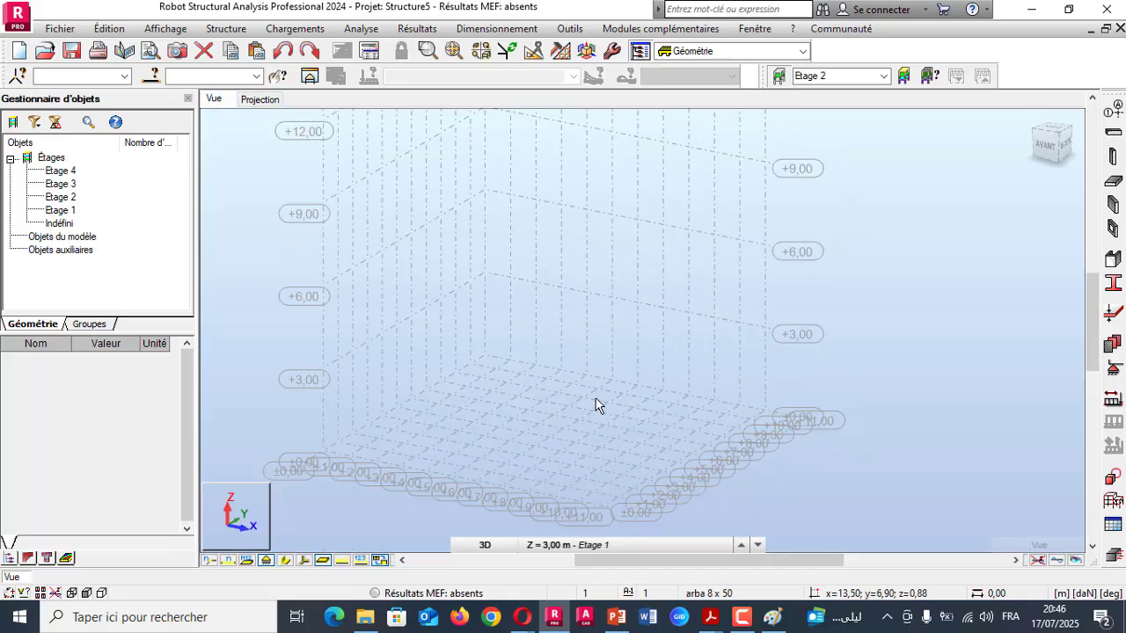
scroll(598, 409, down, 1)
scroll(719, 372, down, 1)
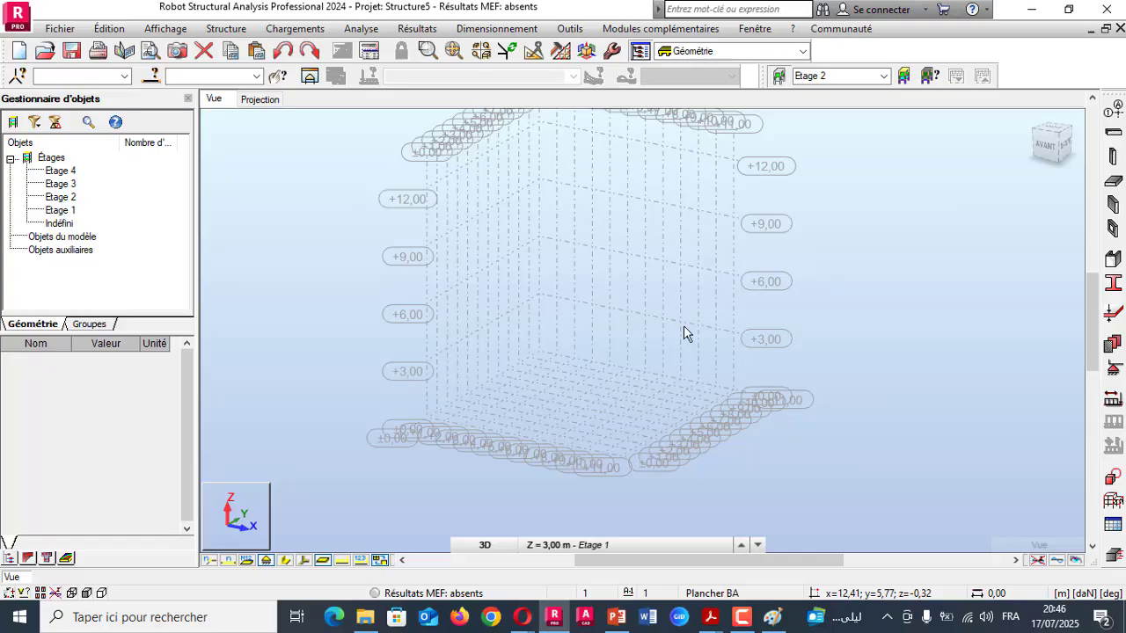
scroll(407, 414, up, 5)
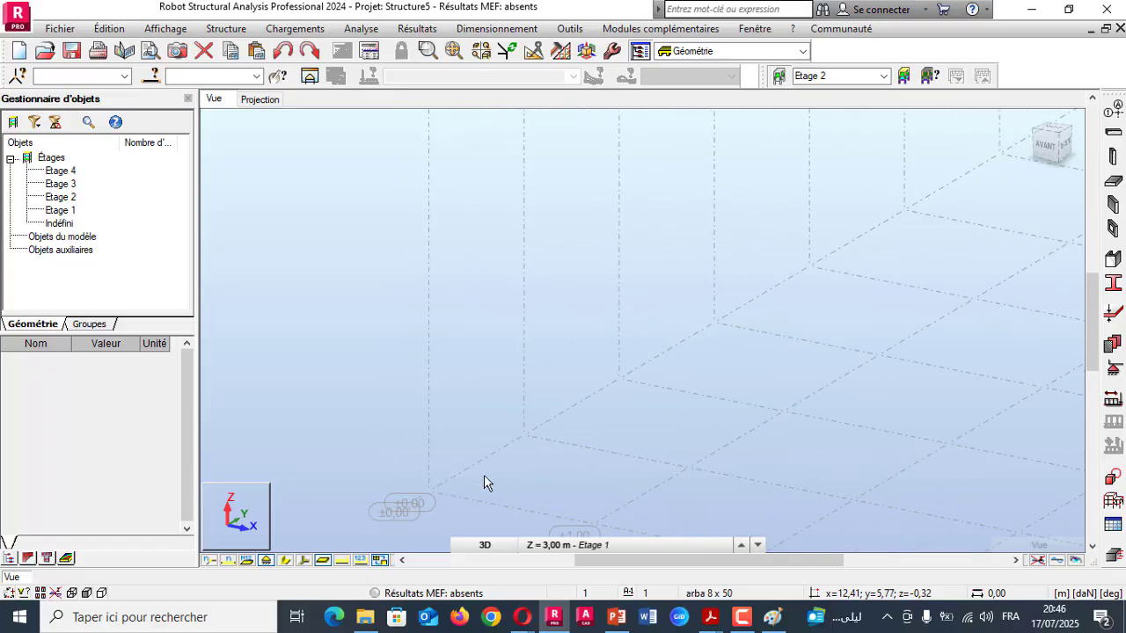
scroll(483, 482, up, 2)
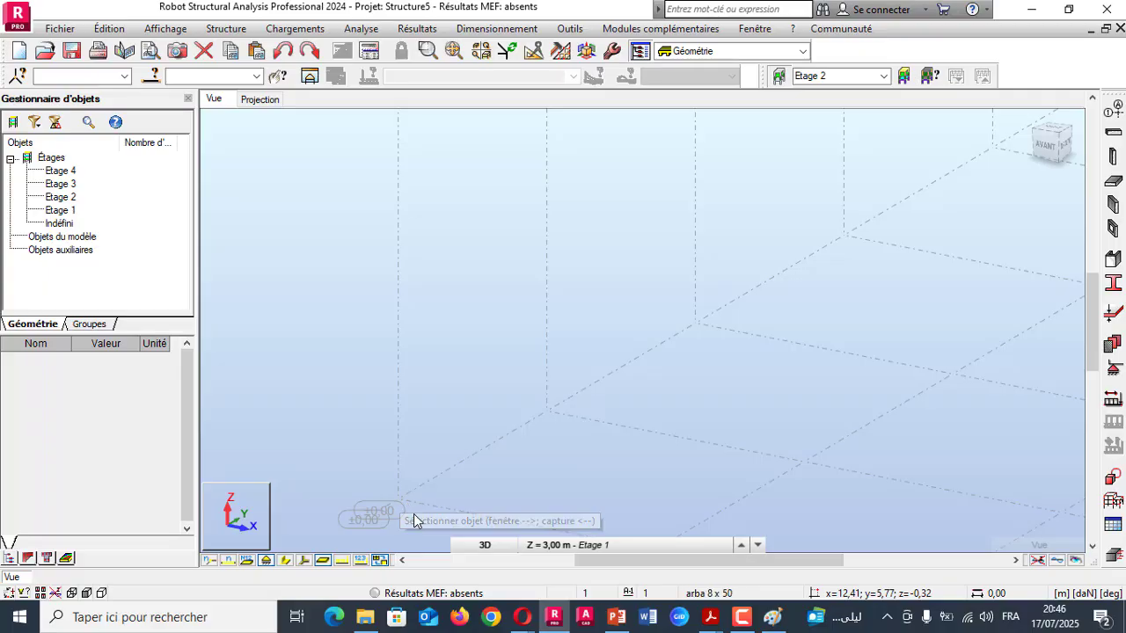
scroll(321, 419, down, 2)
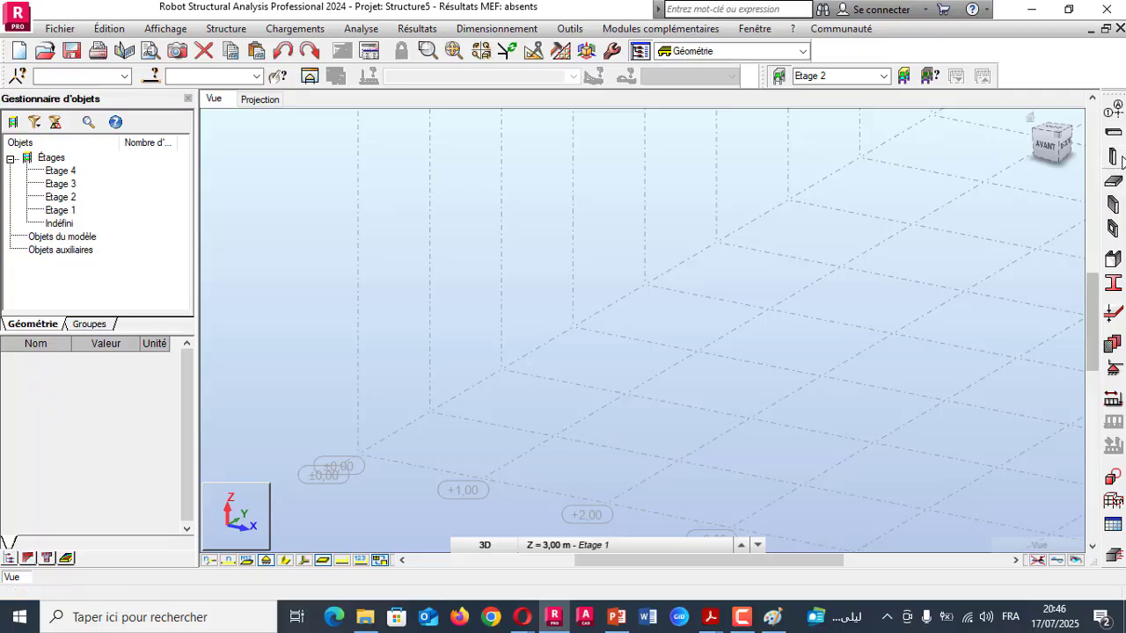
- Start defining a column and set its type to Poteau BA
click(1114, 156)
drag(912, 116, 342, 155)
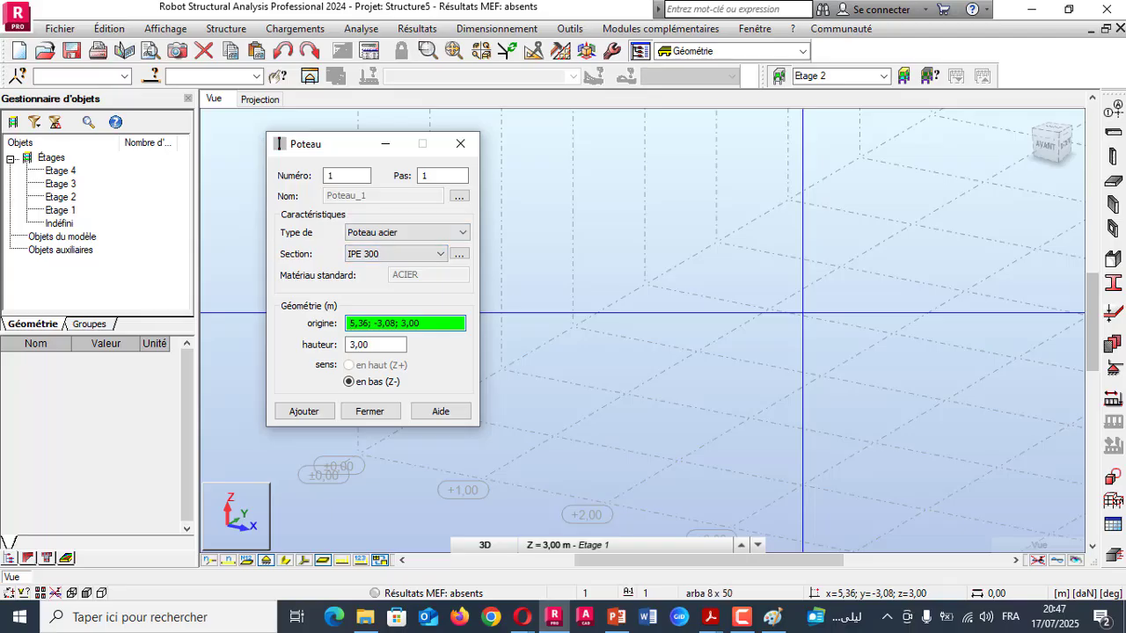
click(347, 176)
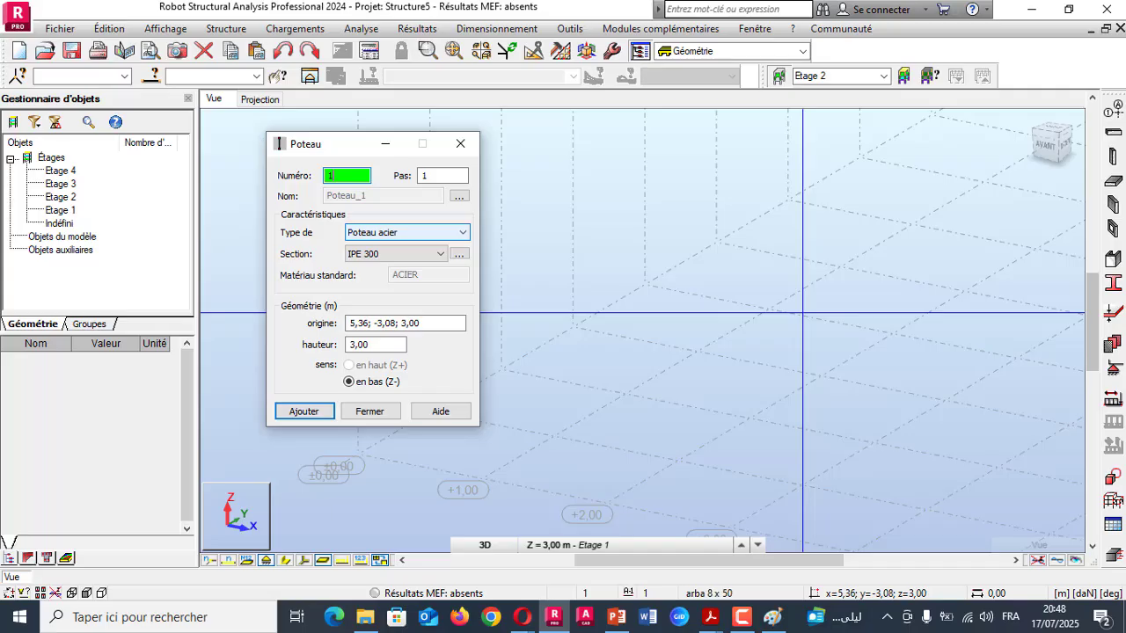
click(449, 232)
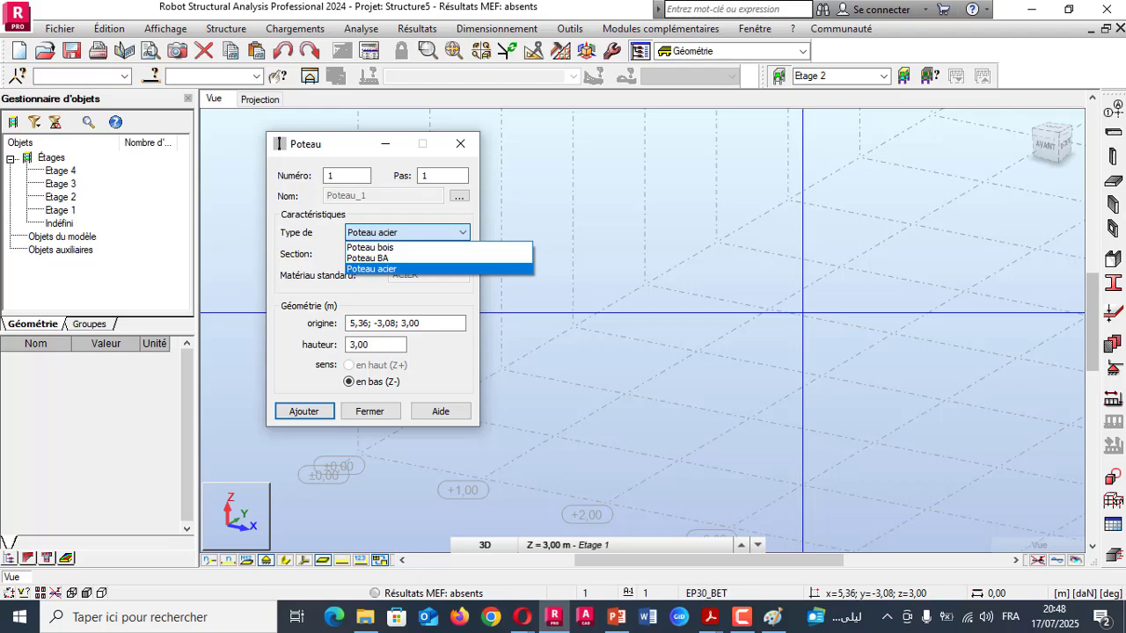
key(Up)
key(Up)
key(Down)
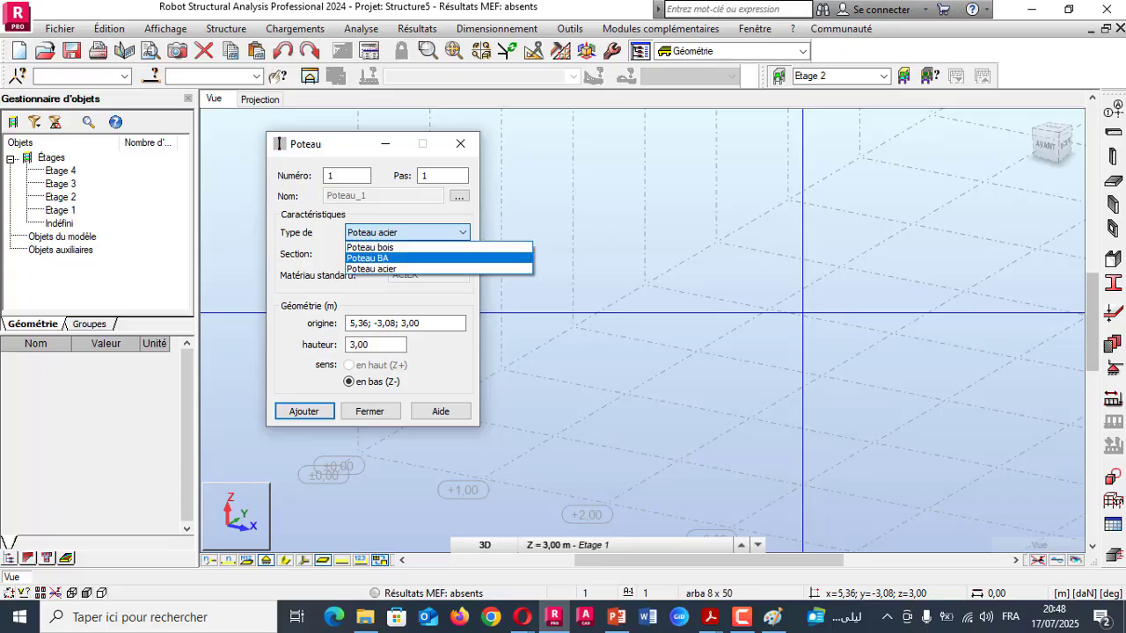
key(Return)
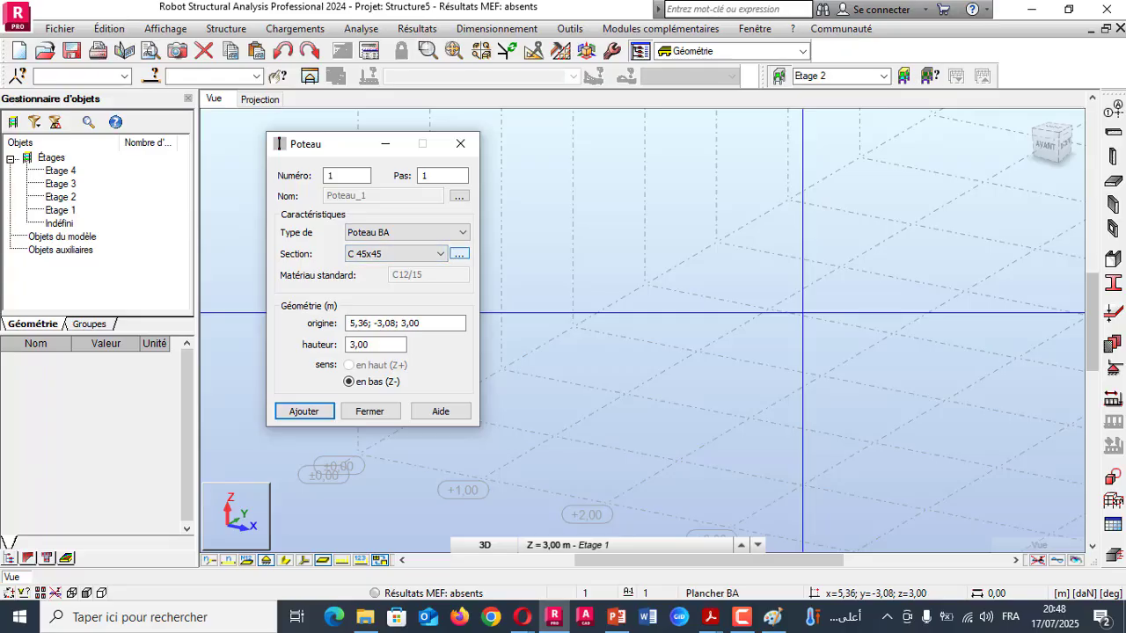
- Compare the new section settings for the Poteau BA and Poteau acier types without adding a section, and set the column type back to Poteau BA
click(460, 253)
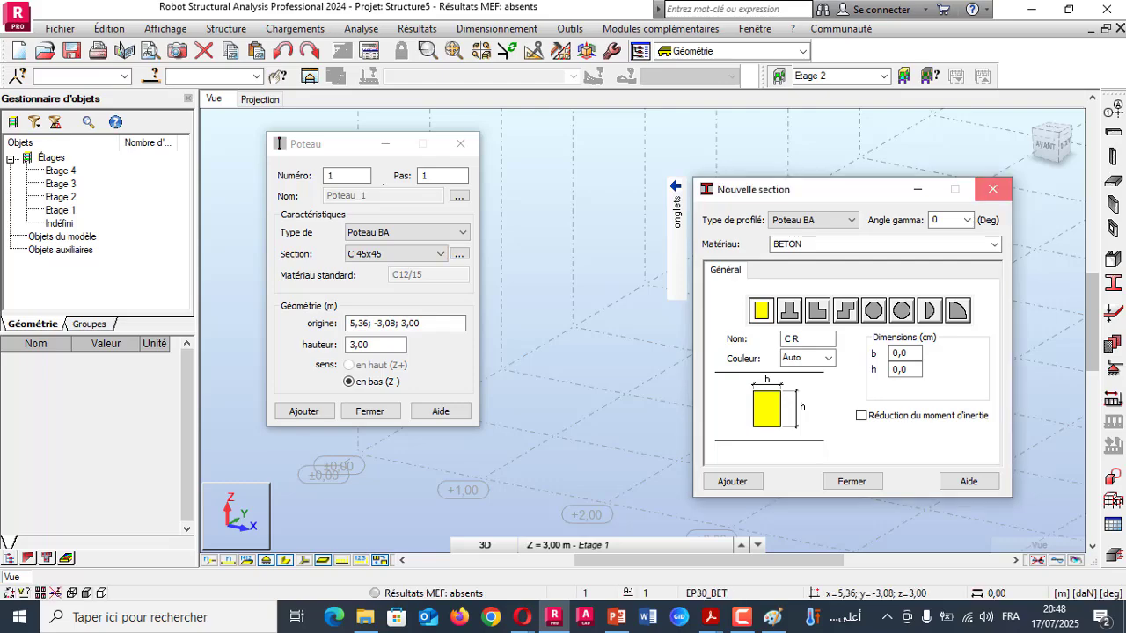
click(993, 189)
click(406, 233)
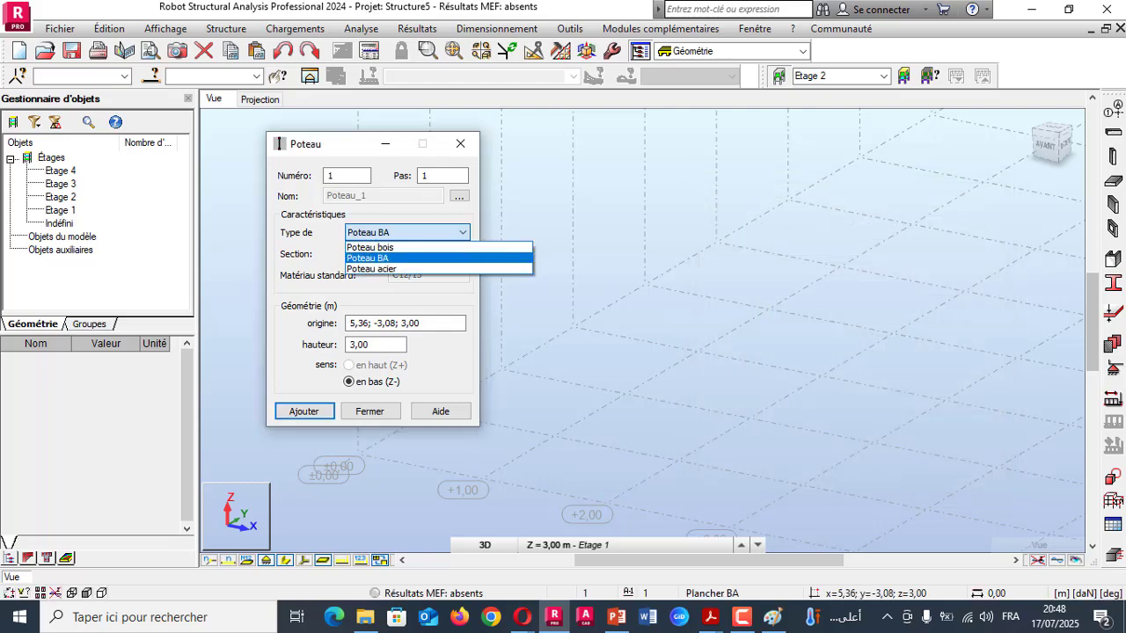
click(371, 269)
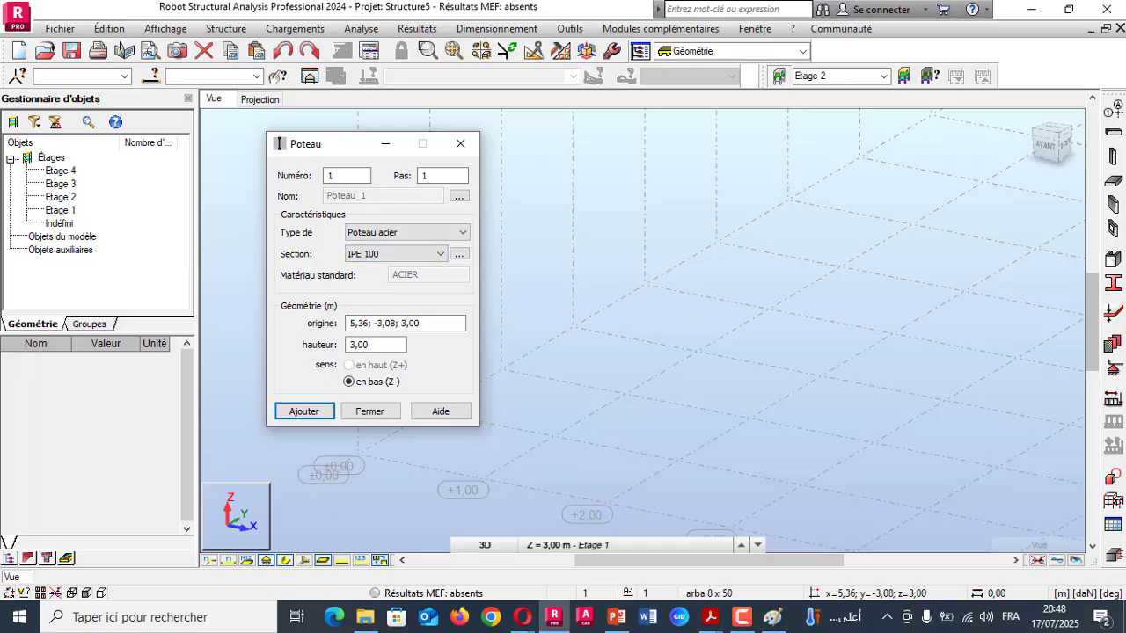
click(458, 253)
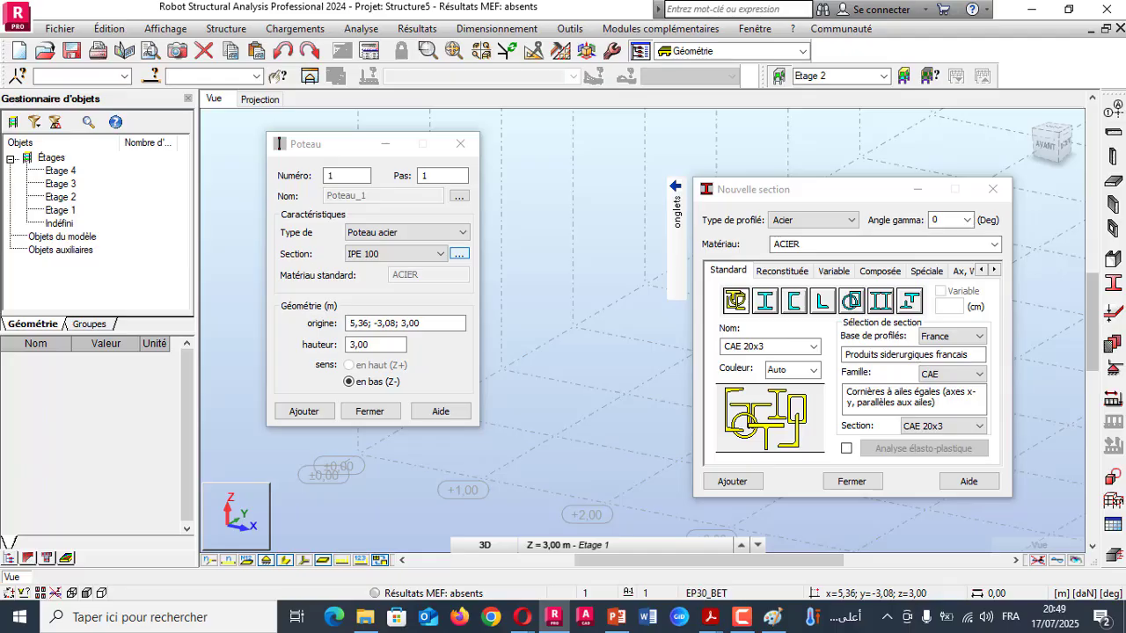
click(993, 190)
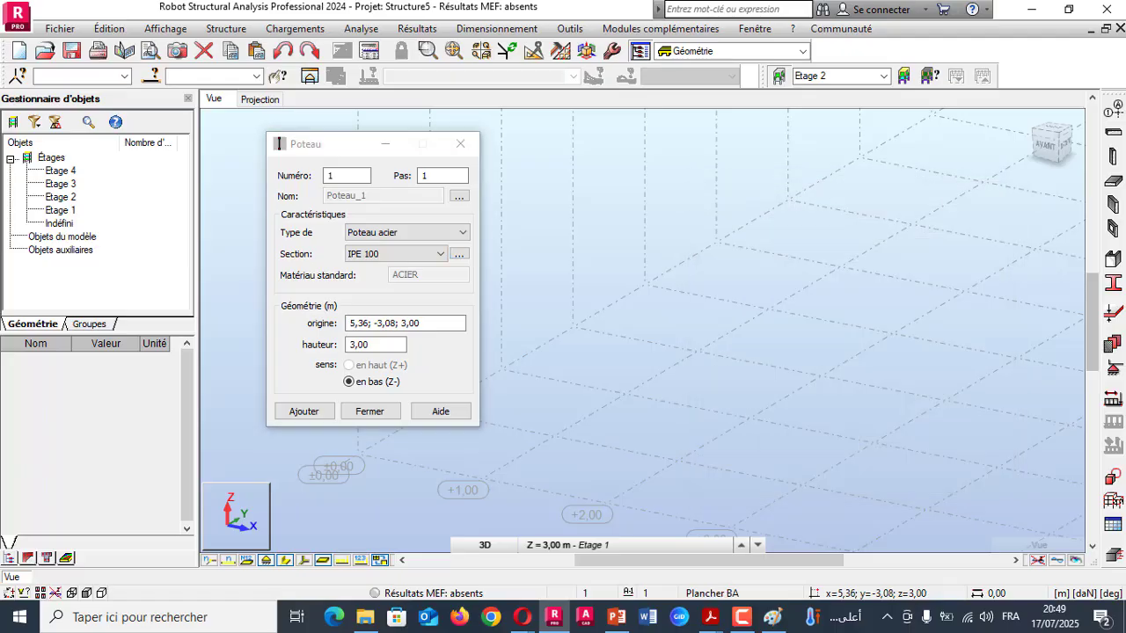
click(408, 233)
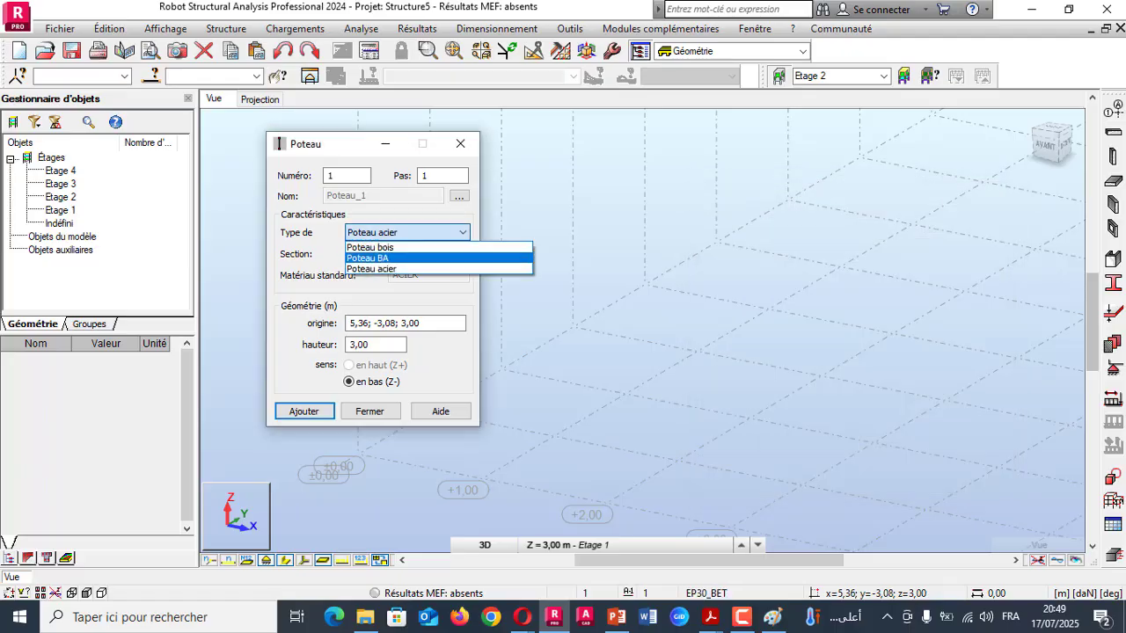
key(Return)
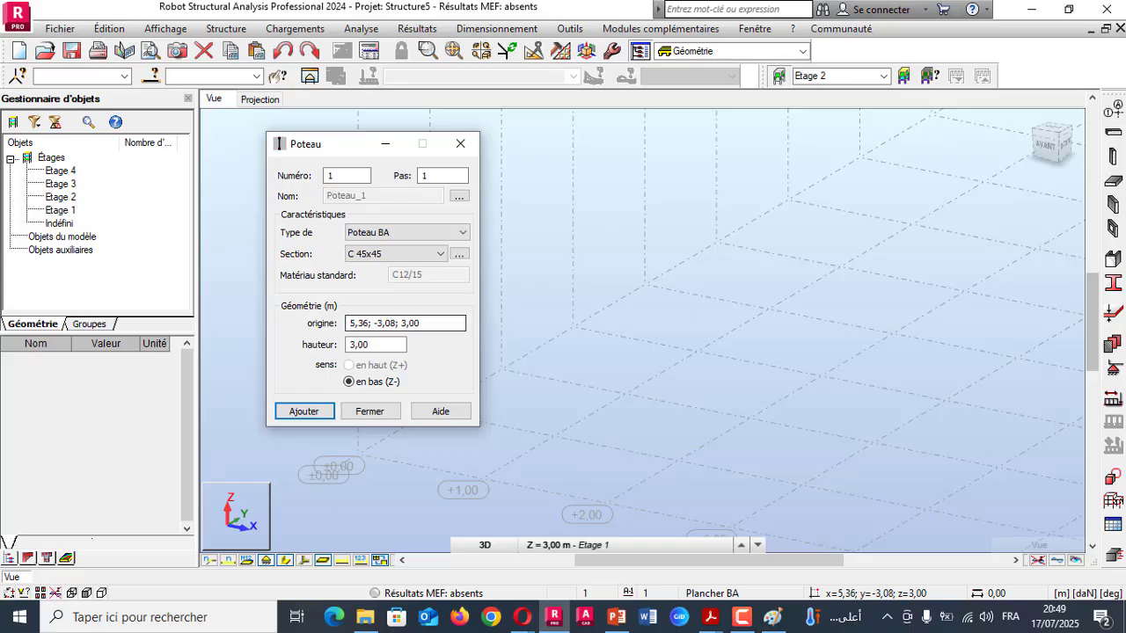
- Switch to the ARCHE PDF and examine the column layout plan for the column positions and section
click(711, 617)
click(621, 541)
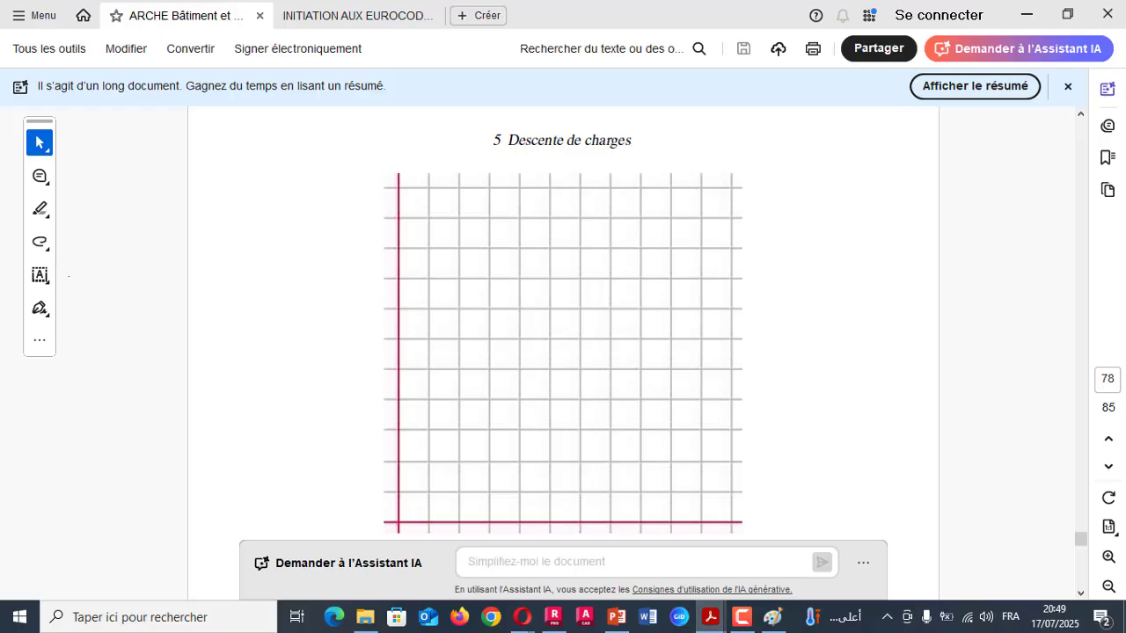
scroll(563, 352, down, 14)
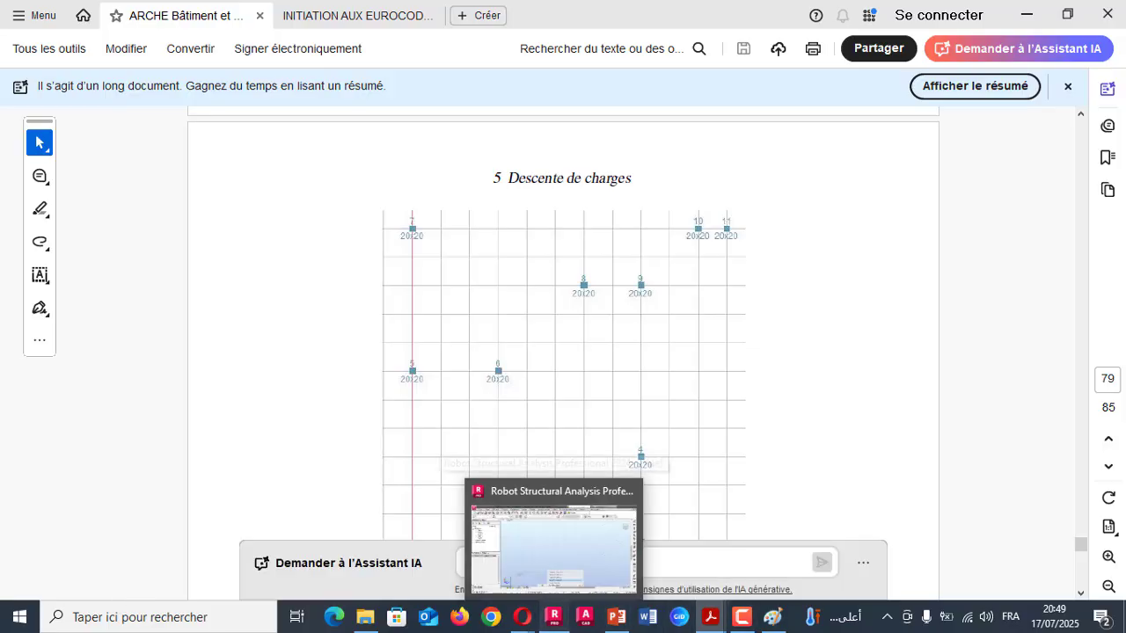
- Back in Robot, define a new rectangular Poteau BA section named P20 x 20 with b and h of 20 cm
click(556, 617)
click(459, 254)
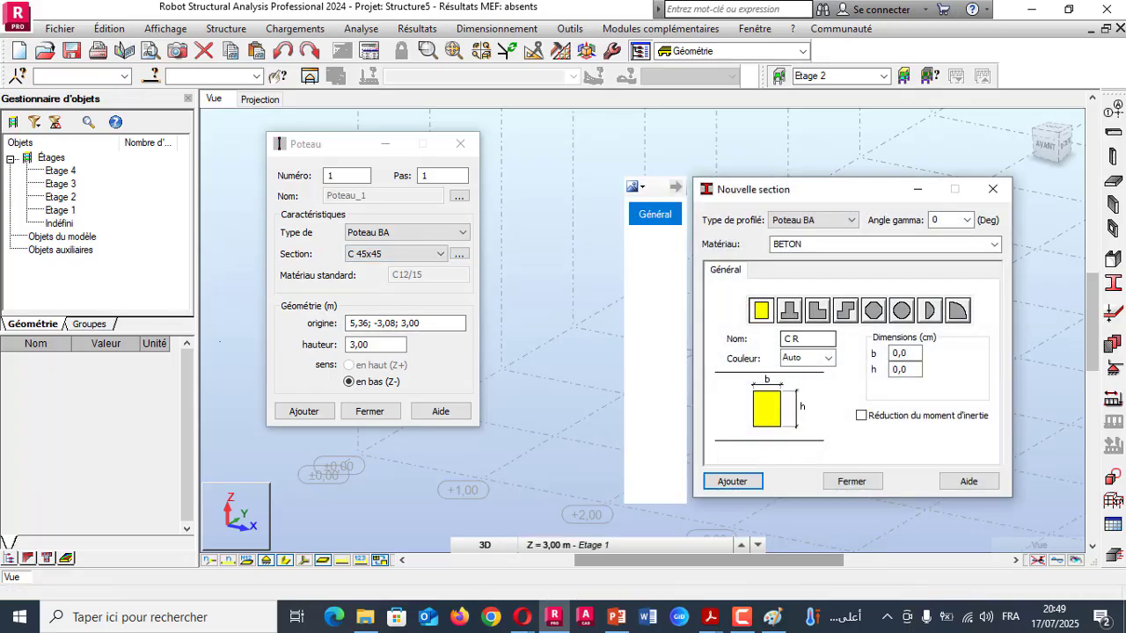
drag(802, 340, 784, 340)
text(P20 x 20)
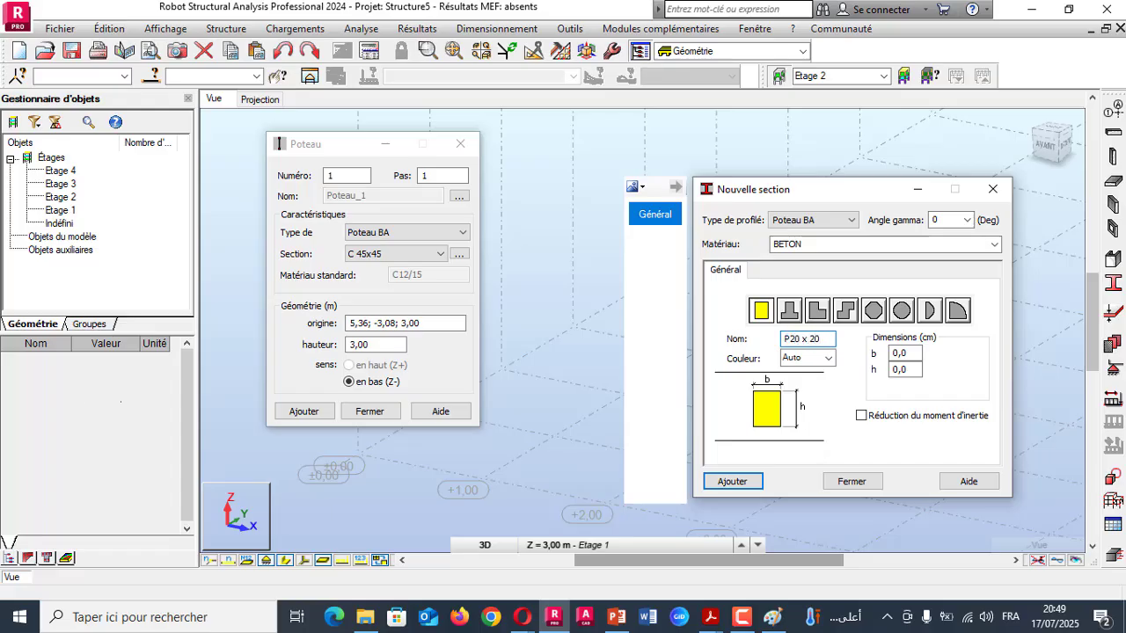
key(Tab)
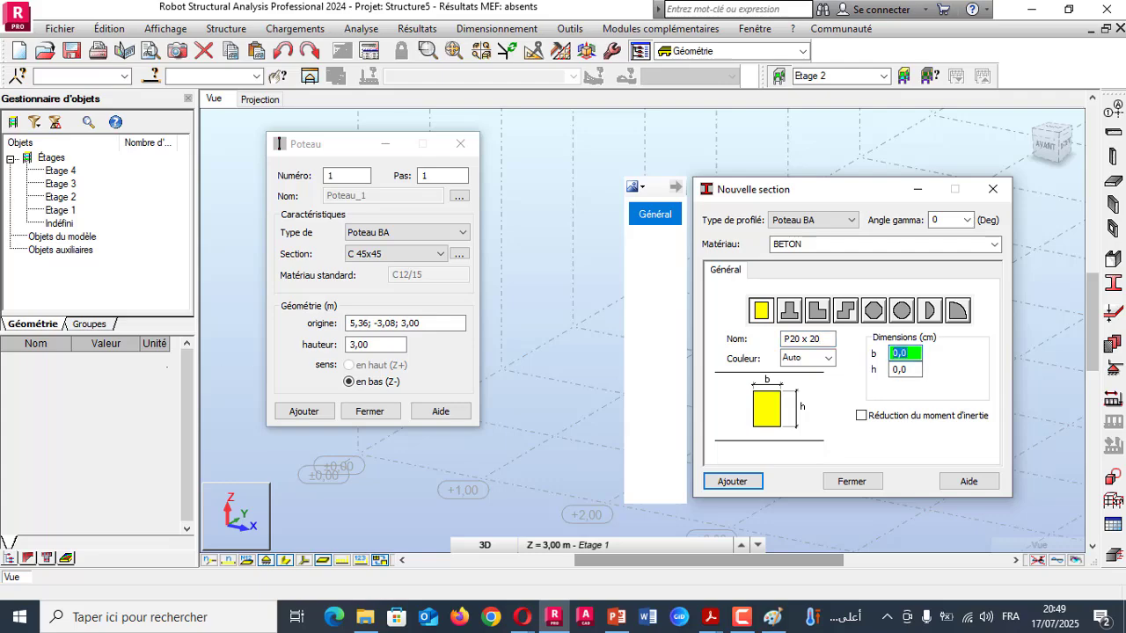
text(20)
key(Tab)
text(02)
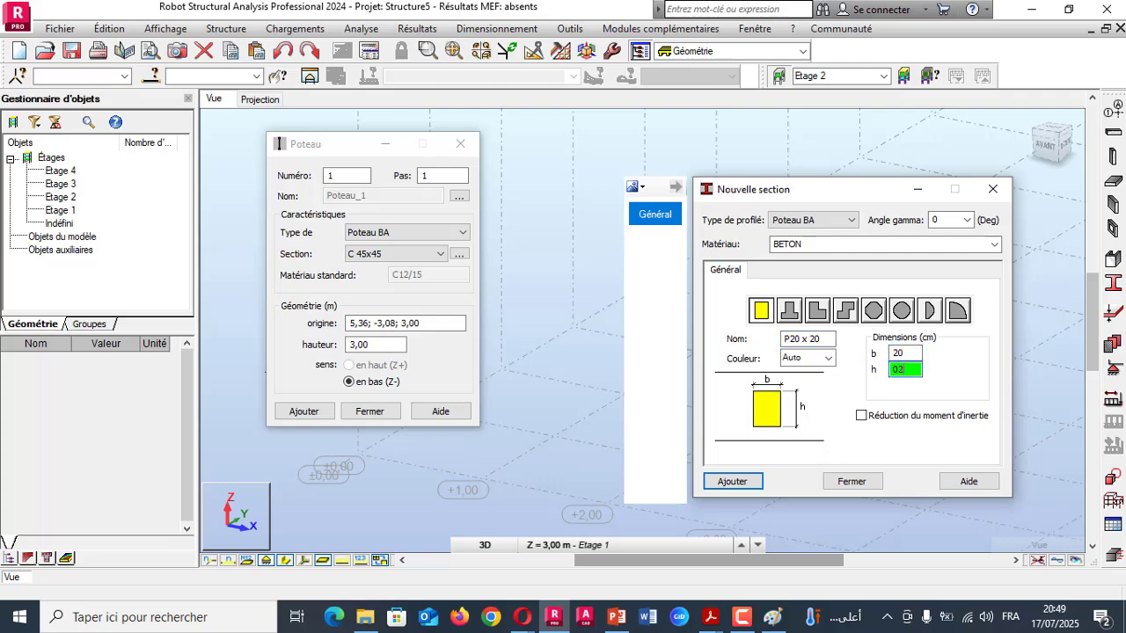
key(BackSpace)
key(BackSpace)
text(20)
- Assign BETON25 to the P20 x 20 section, add it, check it in the column's section list, and close the section definition
click(994, 245)
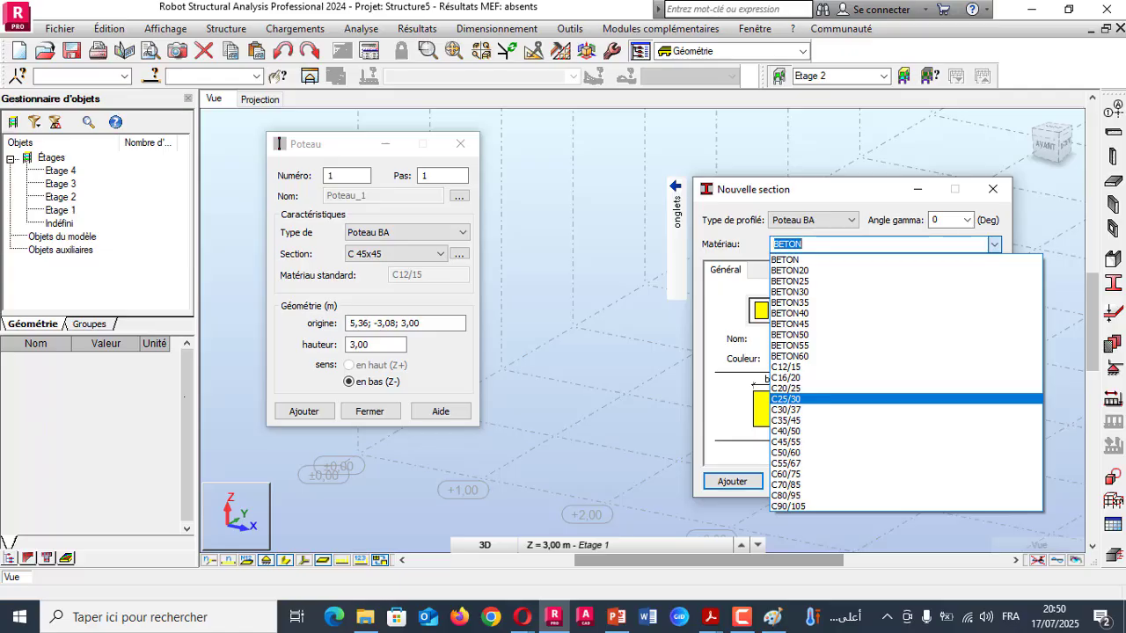
click(790, 281)
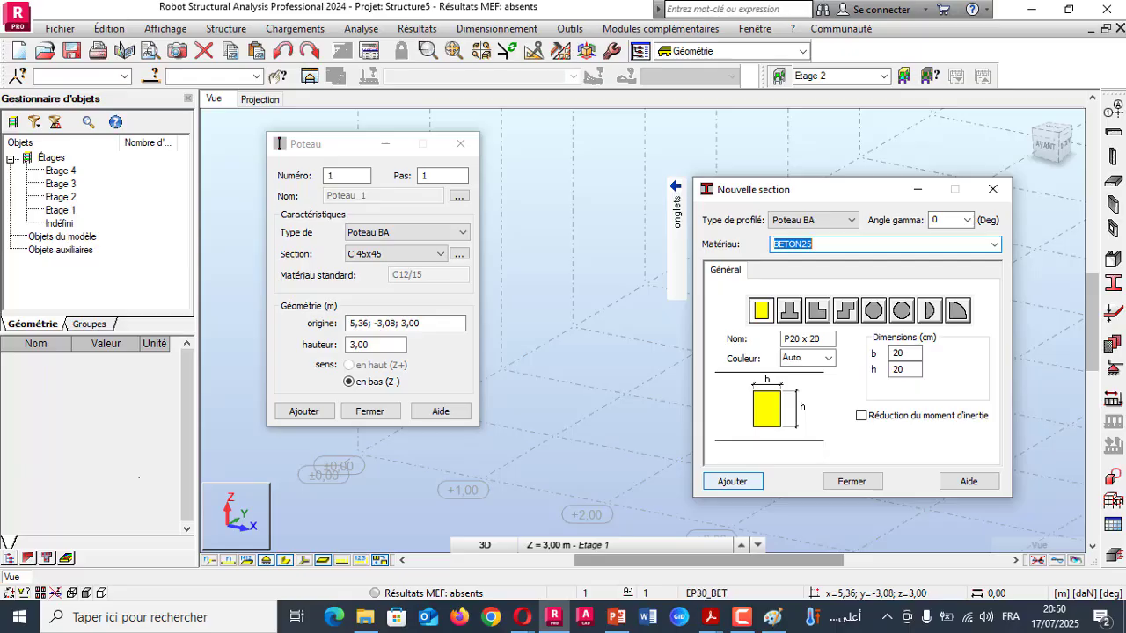
key(Return)
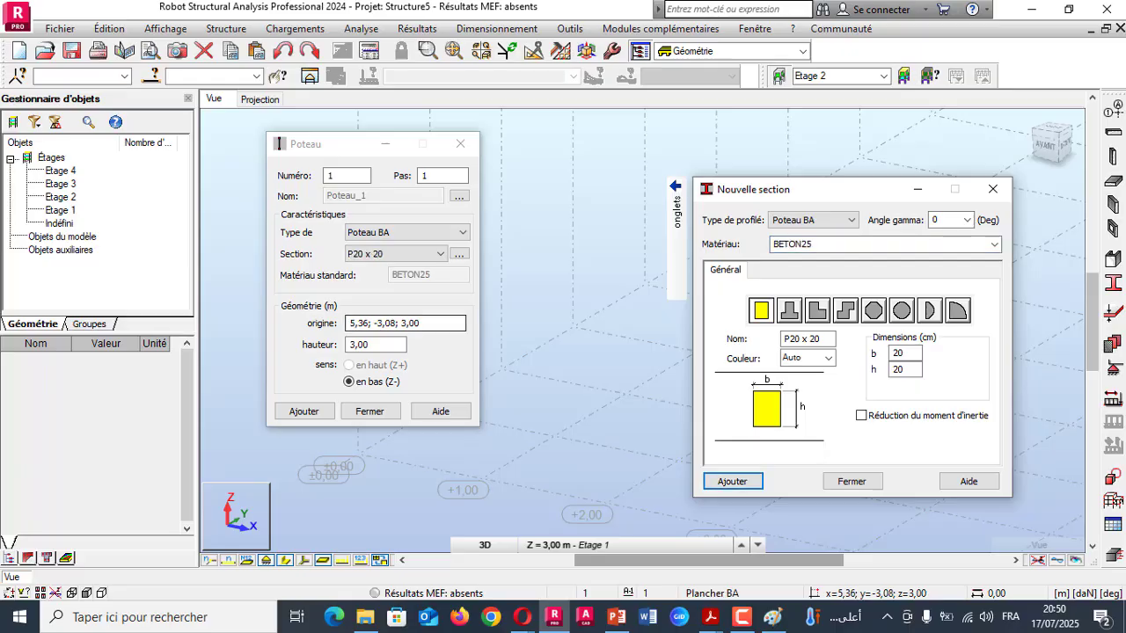
click(440, 254)
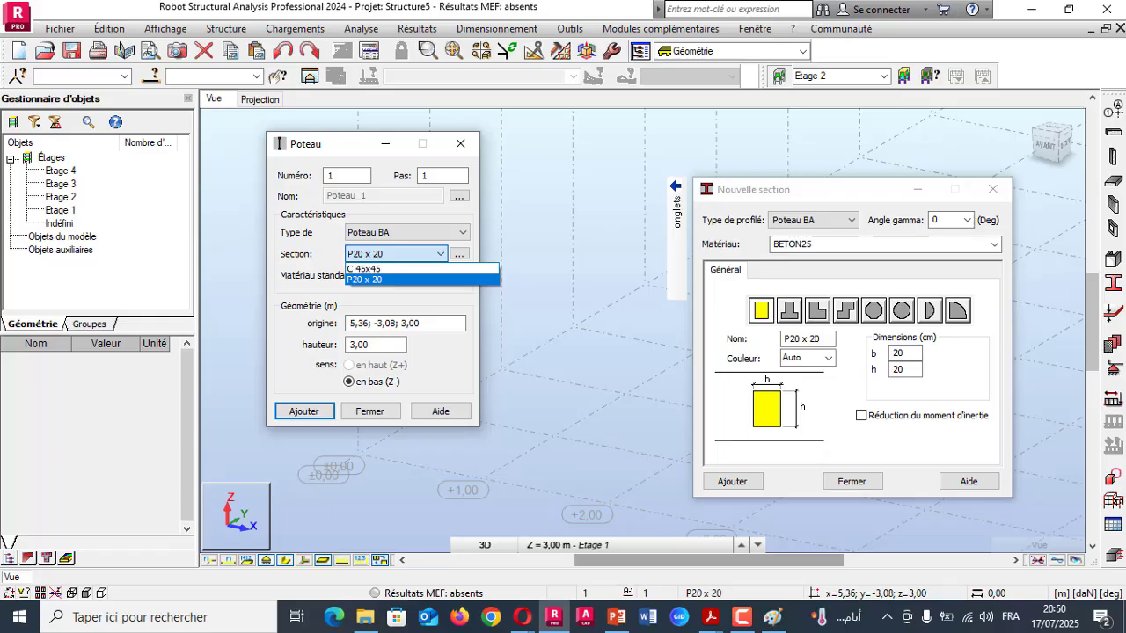
key(Escape)
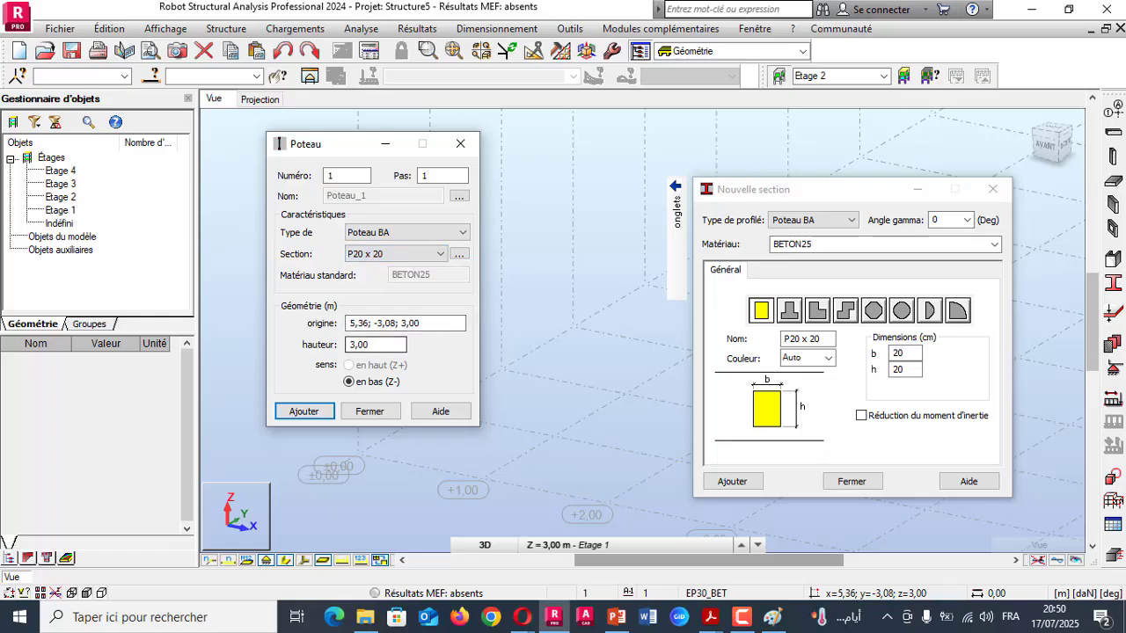
click(992, 189)
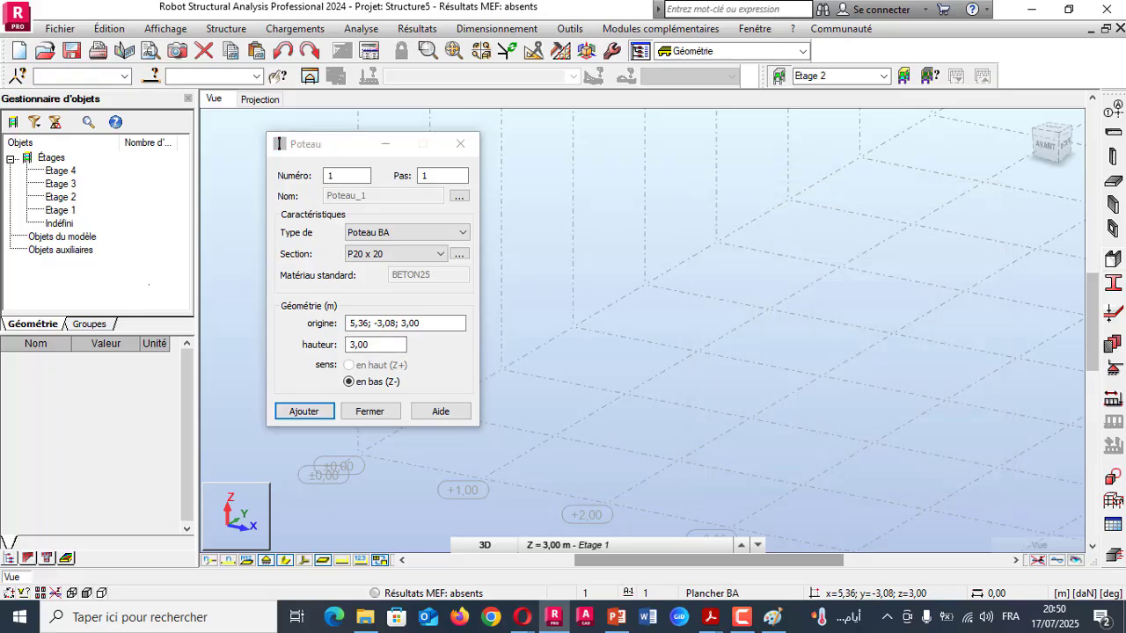
scroll(669, 334, down, 2)
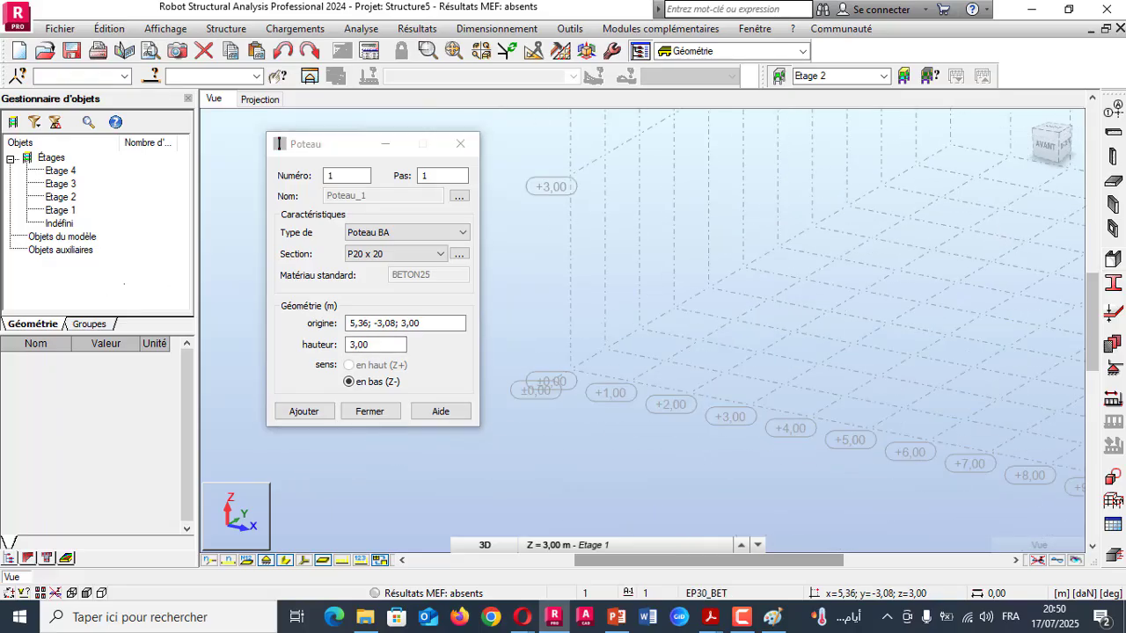
click(377, 324)
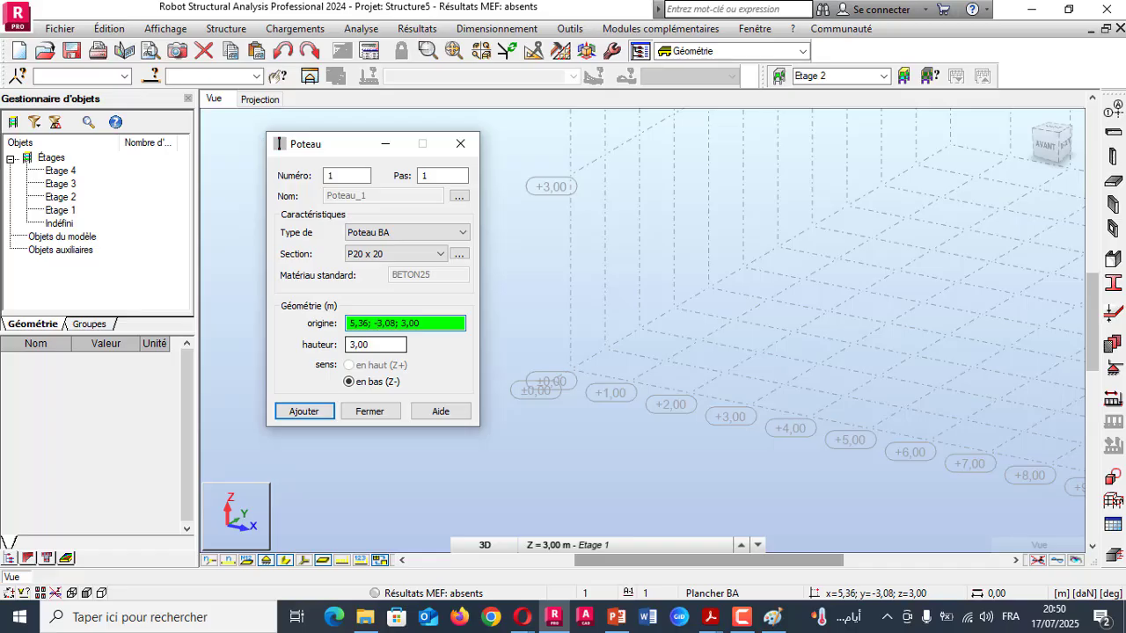
click(376, 344)
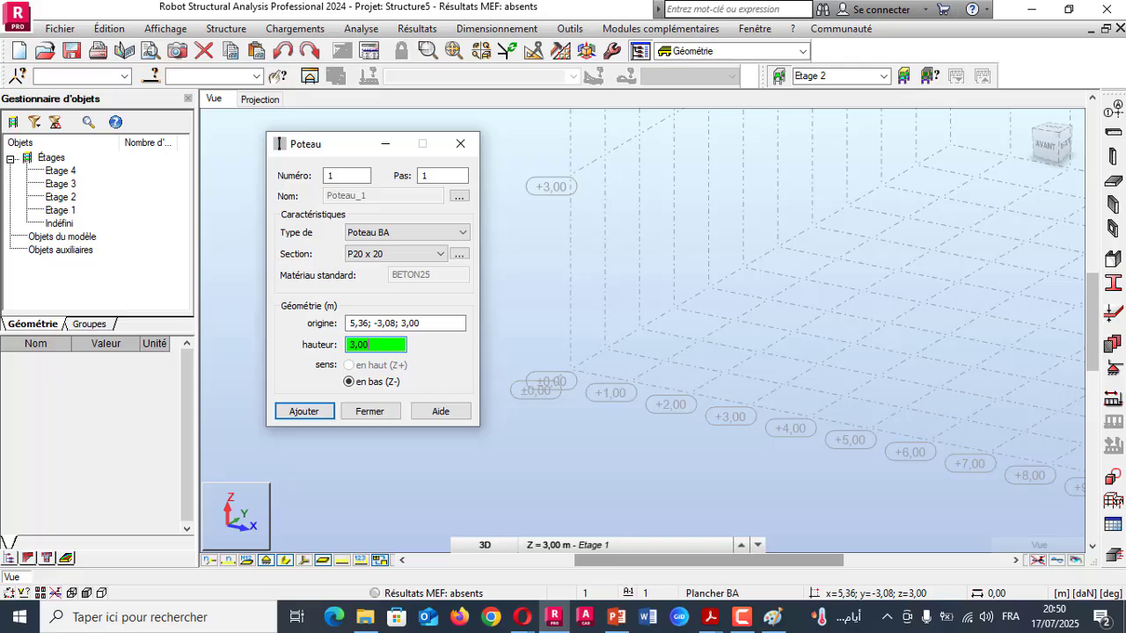
key(shift+Tab)
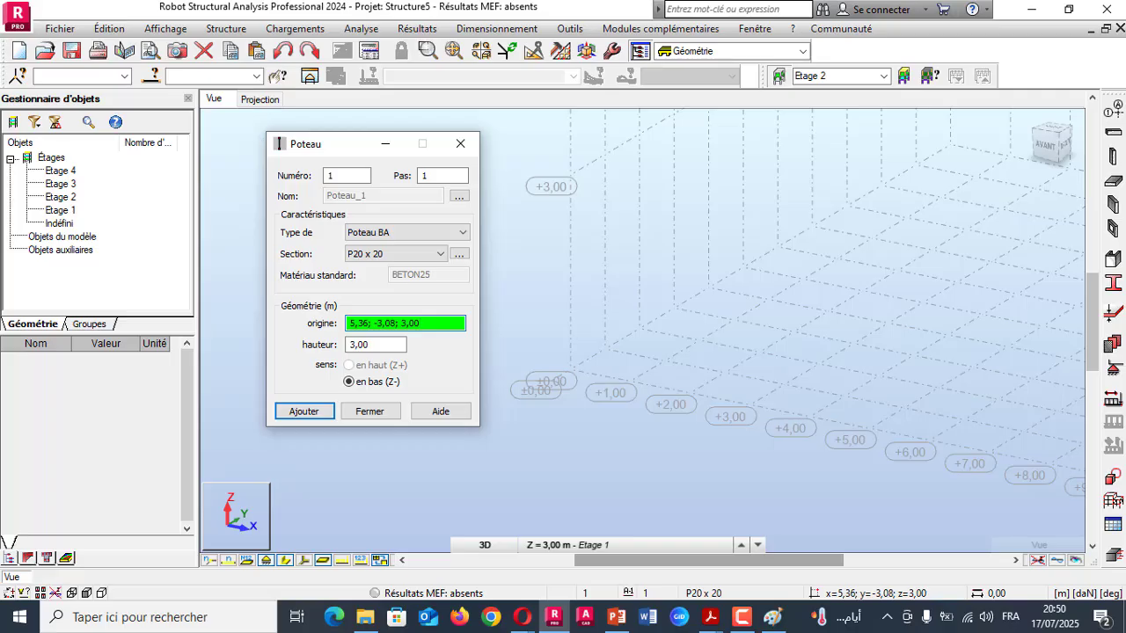
key(Tab)
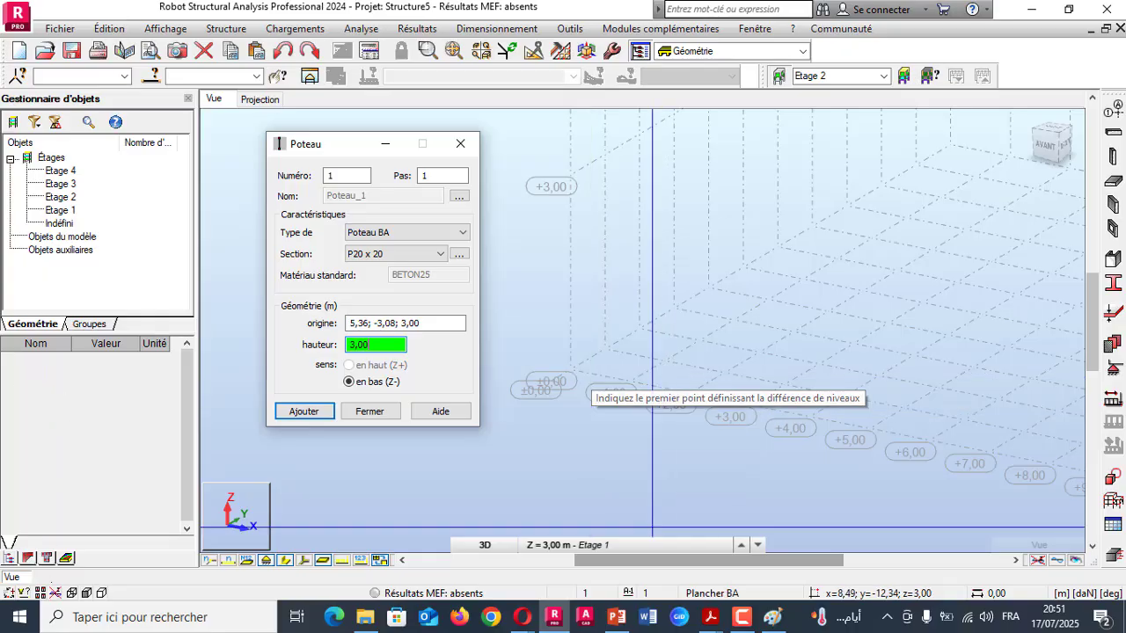
- Switch to the PDF reader, close the INITIATION AUX EUROCODES document, and examine the column plan in the ARCHE PDF
click(710, 617)
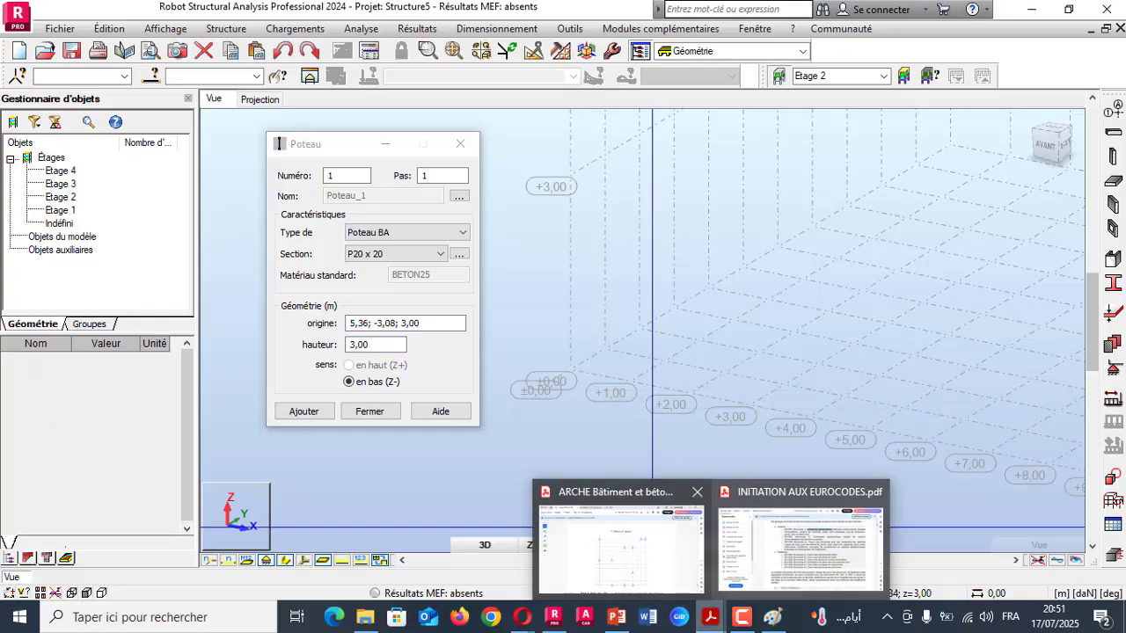
click(801, 541)
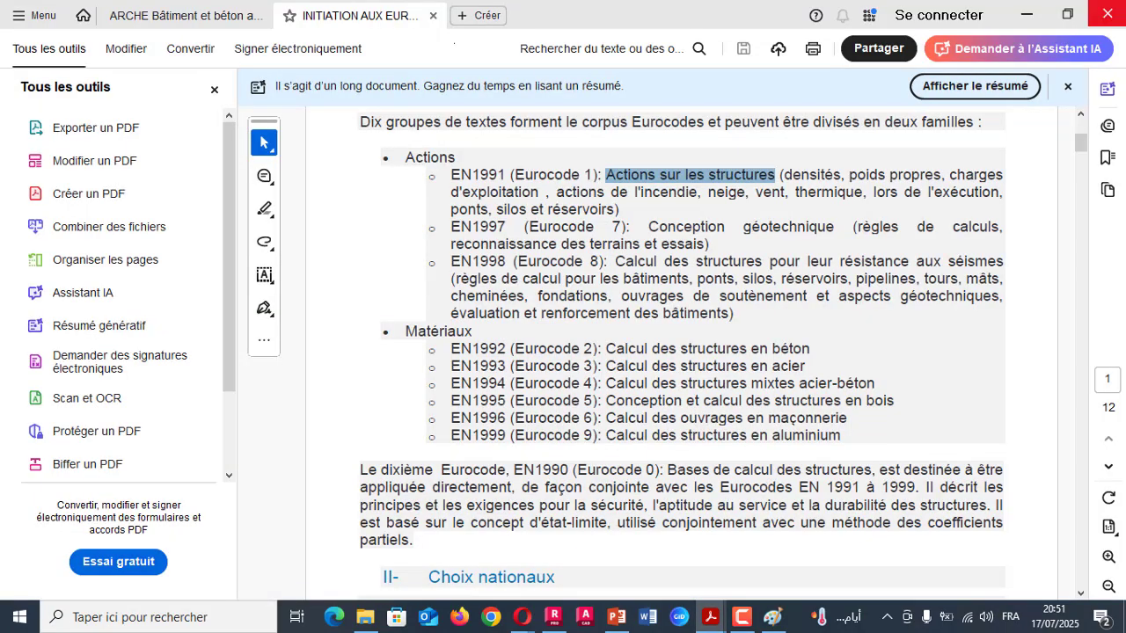
click(1107, 14)
key(Tab)
key(Return)
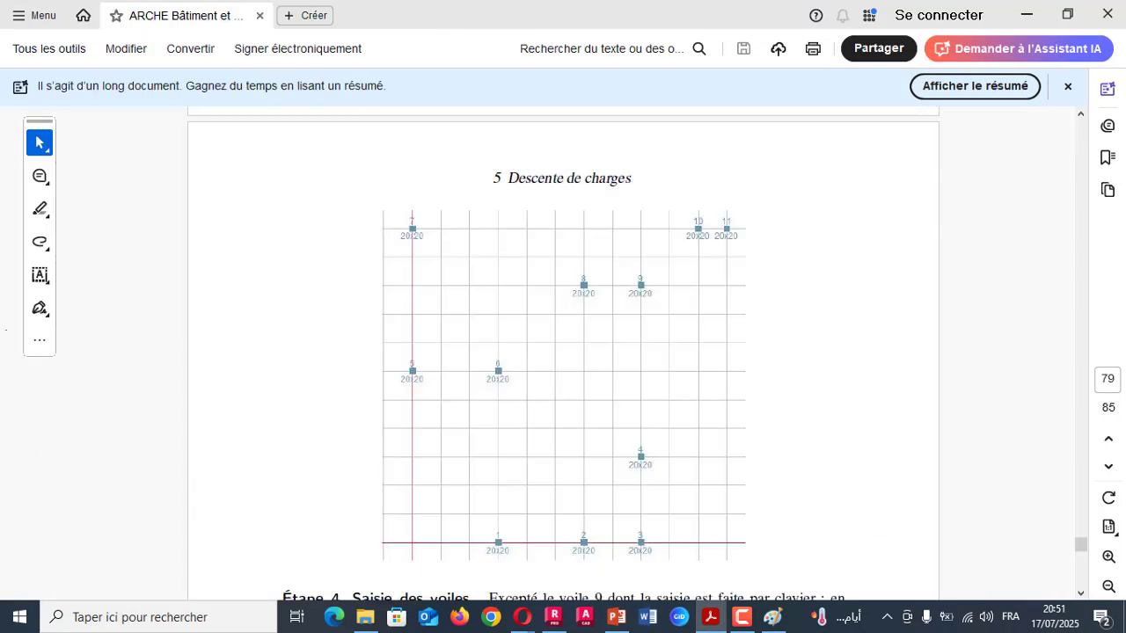
scroll(563, 352, down, 1)
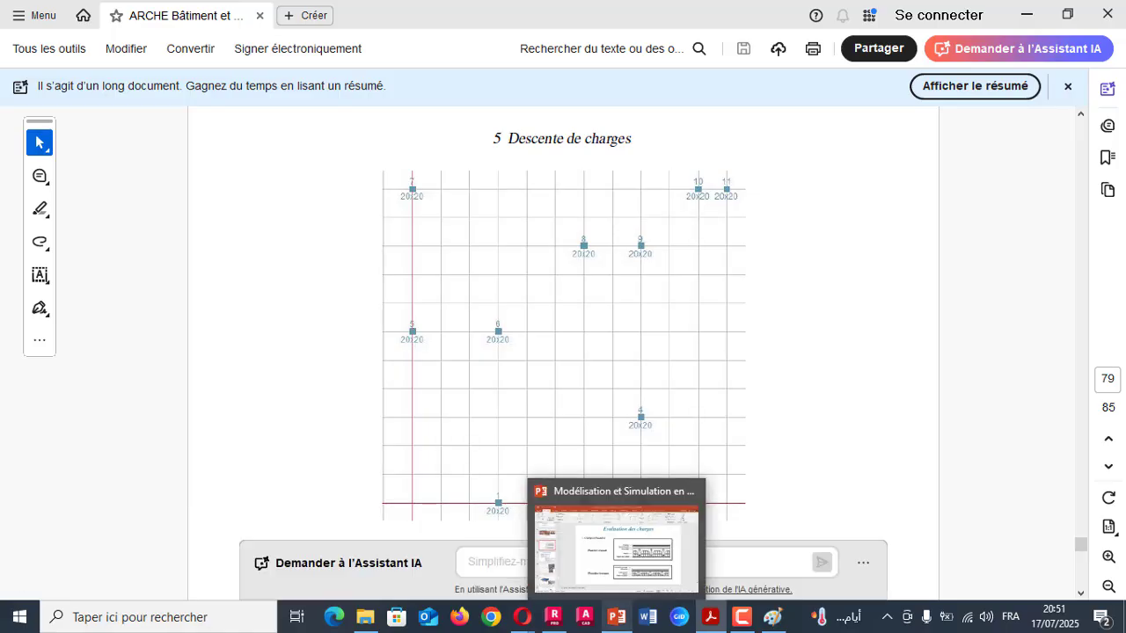
- Return to Robot, set the column height to 3 m, and place the first column at grid intersection X 3, Y 0 at level Z 3
click(553, 617)
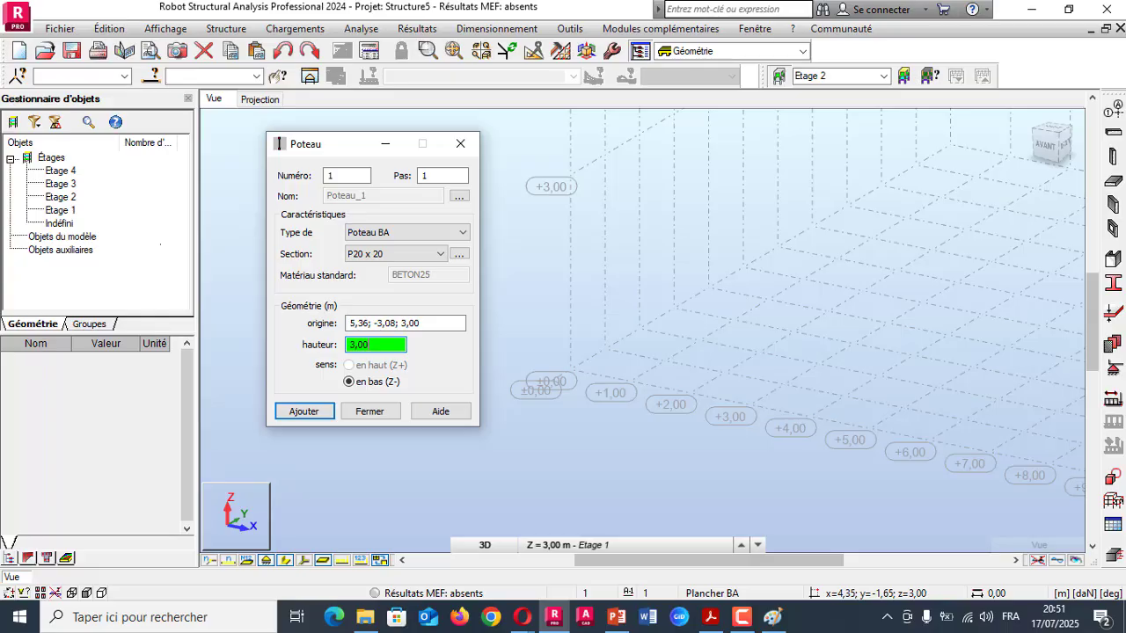
click(750, 210)
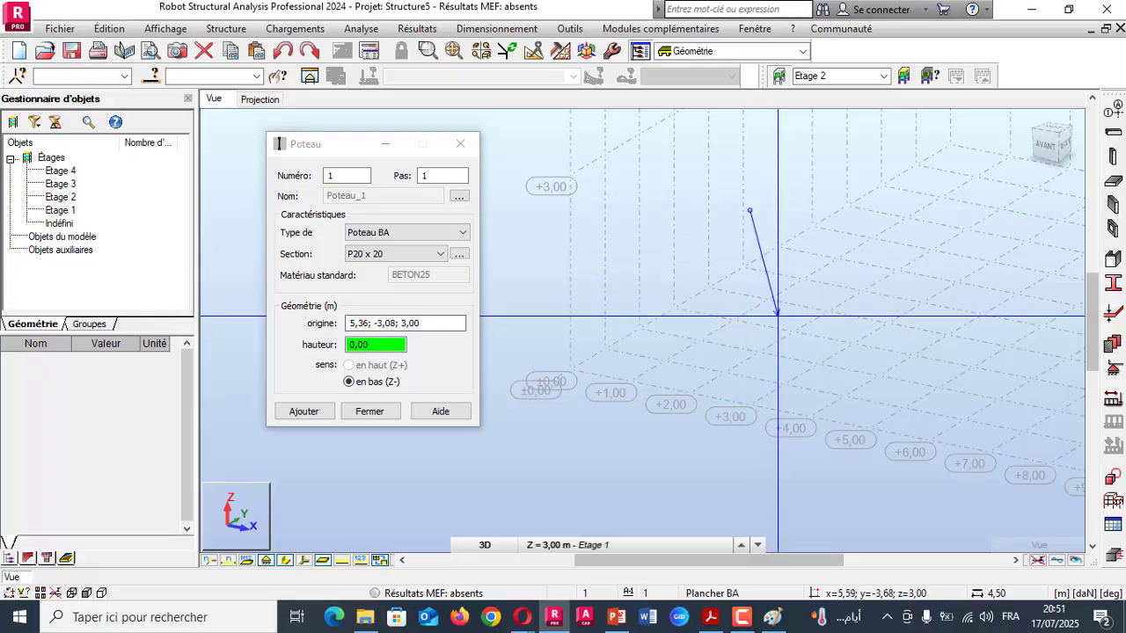
key(Tab)
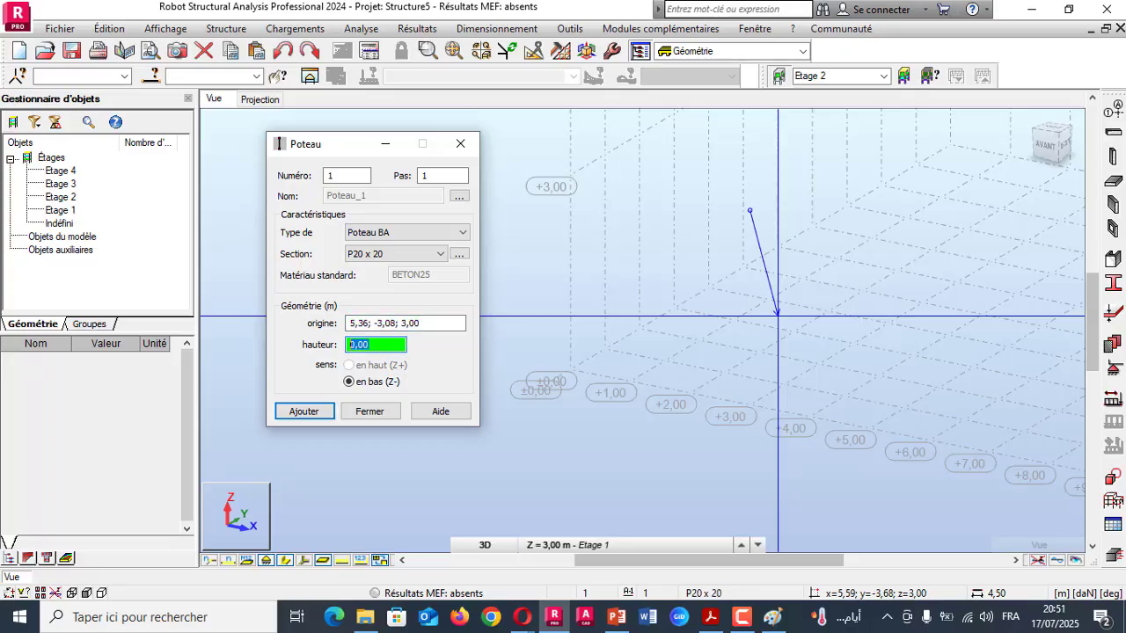
text(3)
key(Return)
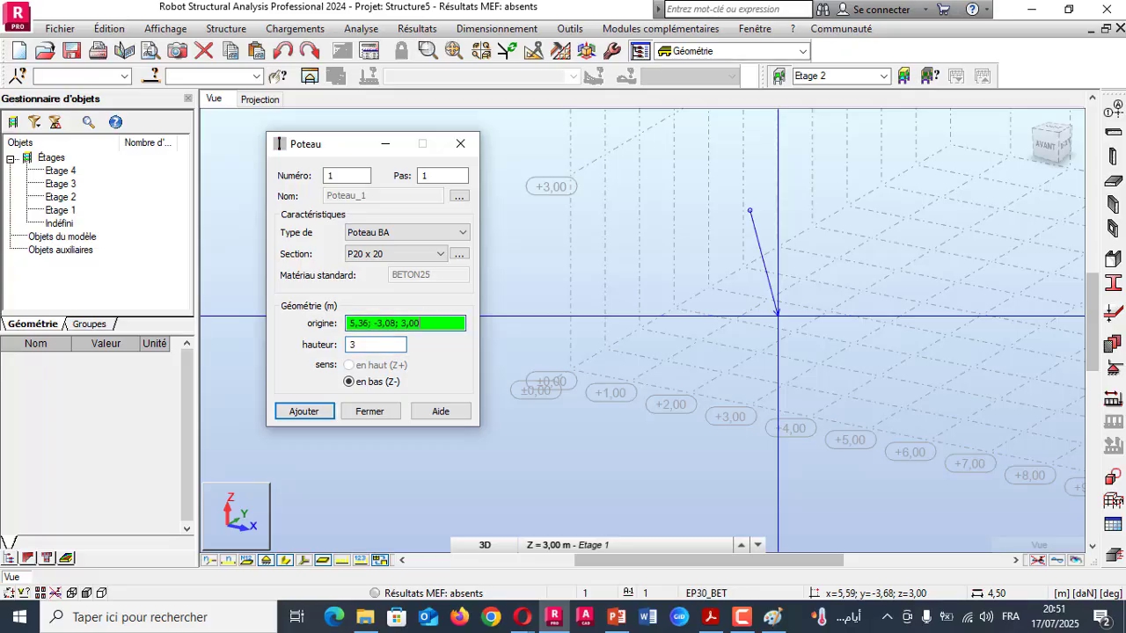
click(749, 209)
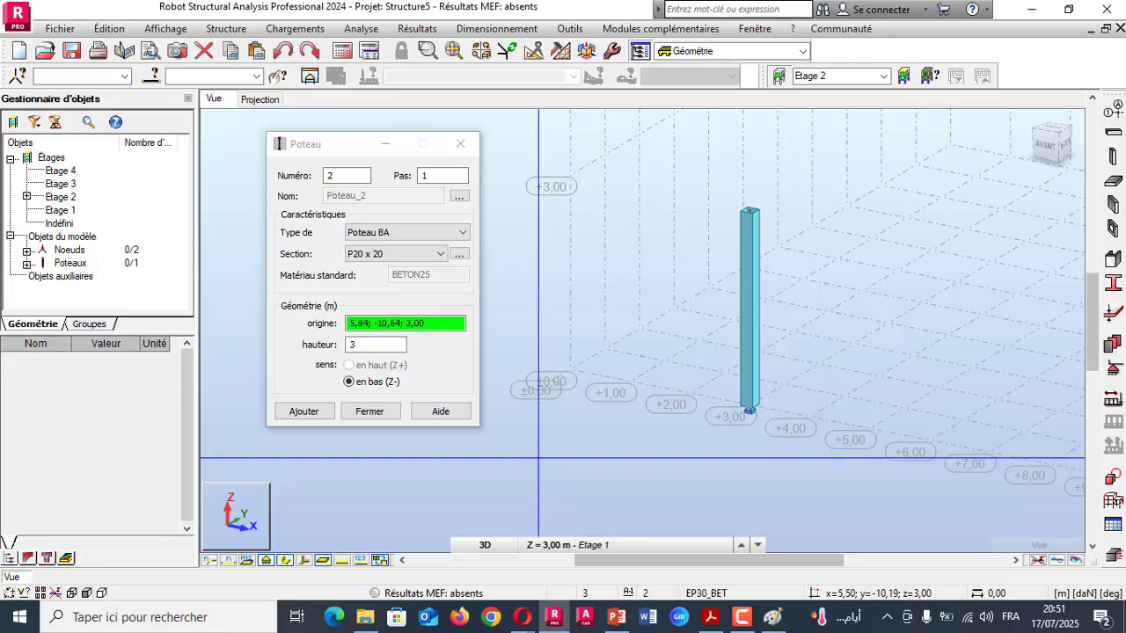
- Following the PDF's column plan, place two more columns on the Y 0 line at X 6 and X 8
scroll(549, 446, down, 2)
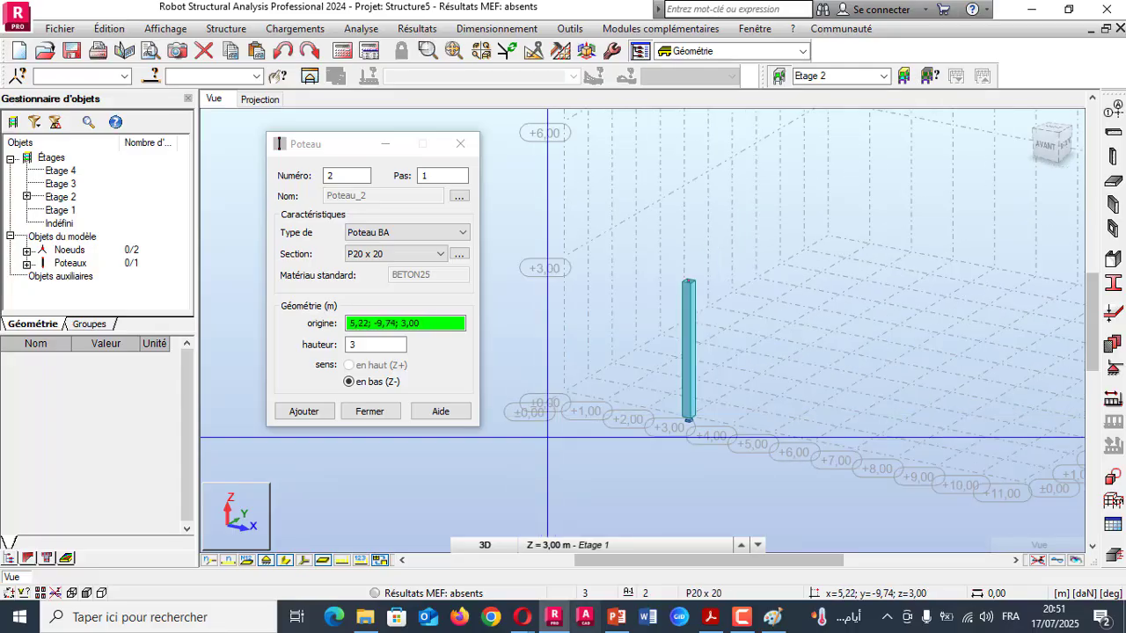
click(711, 616)
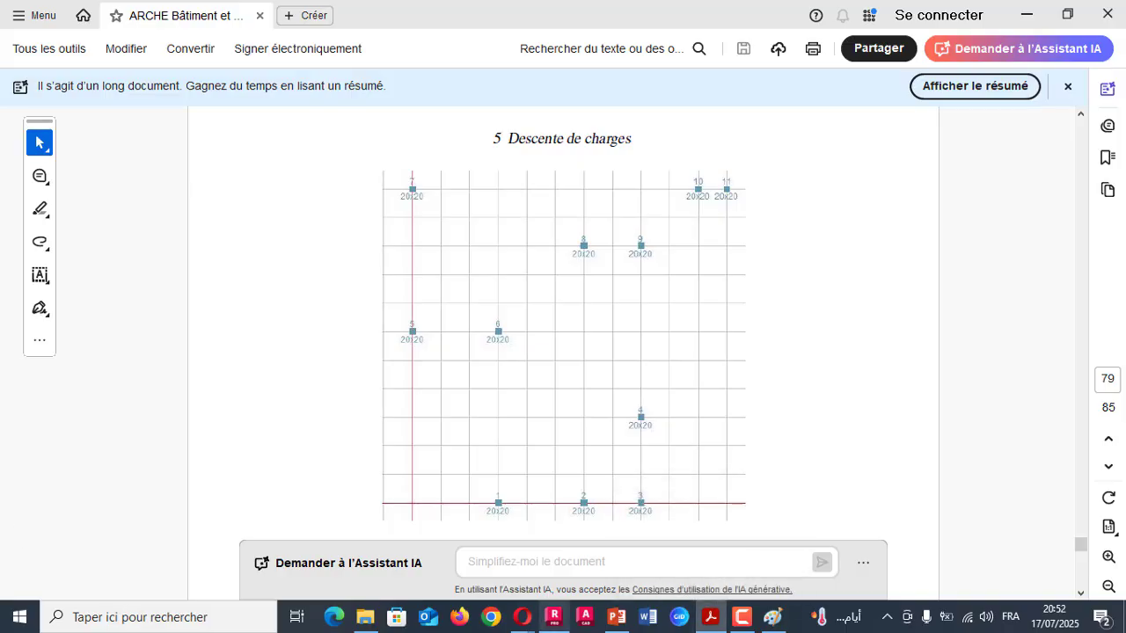
click(553, 616)
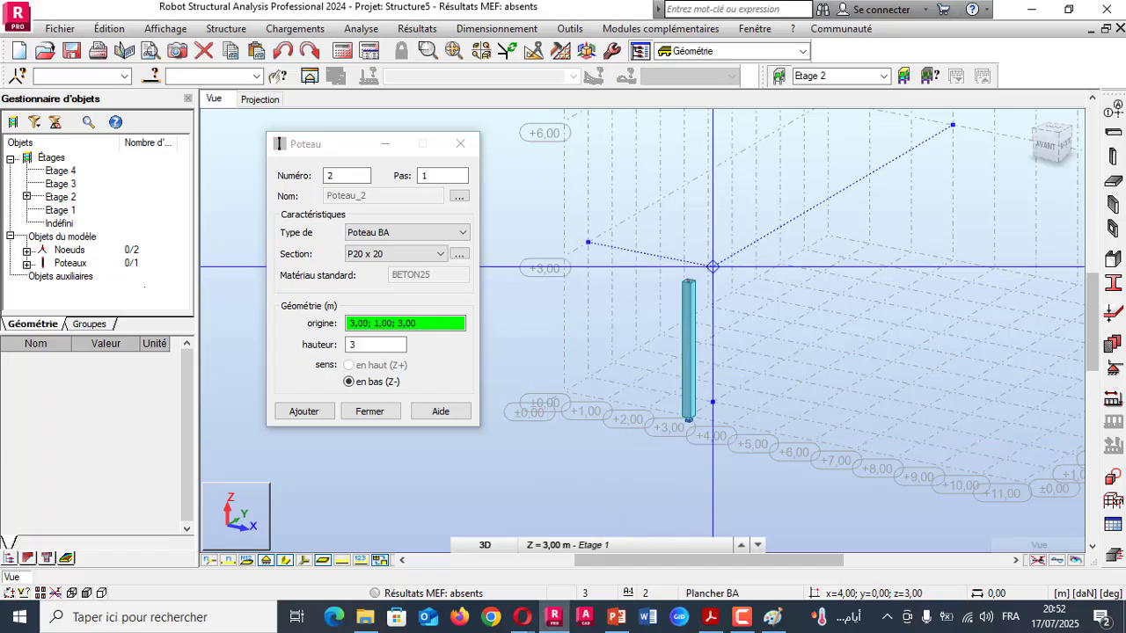
click(813, 305)
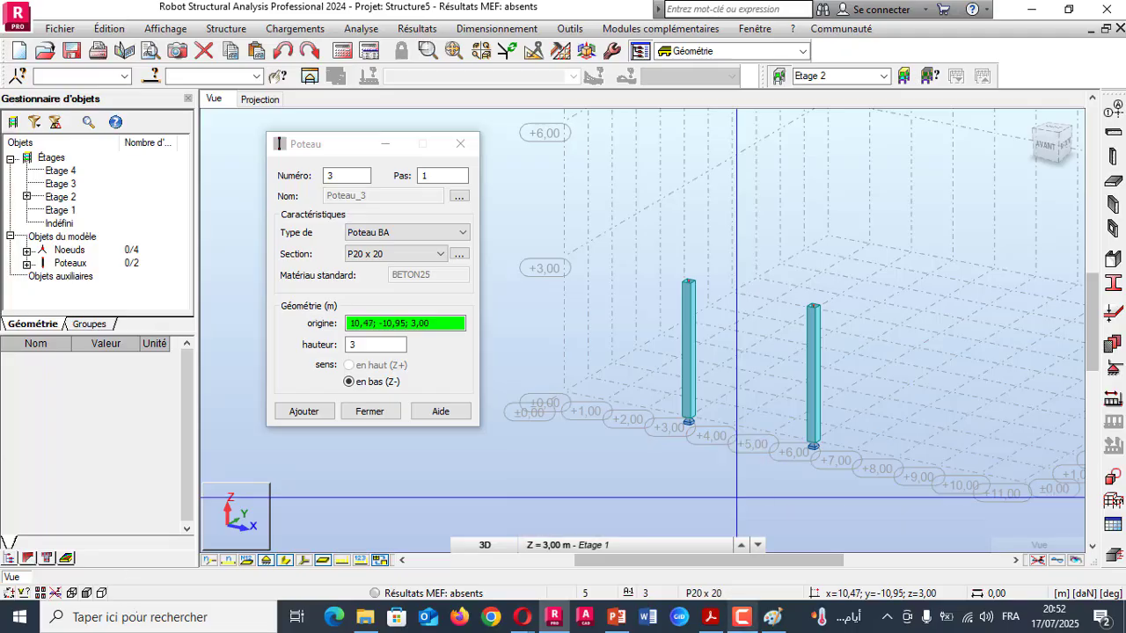
click(710, 617)
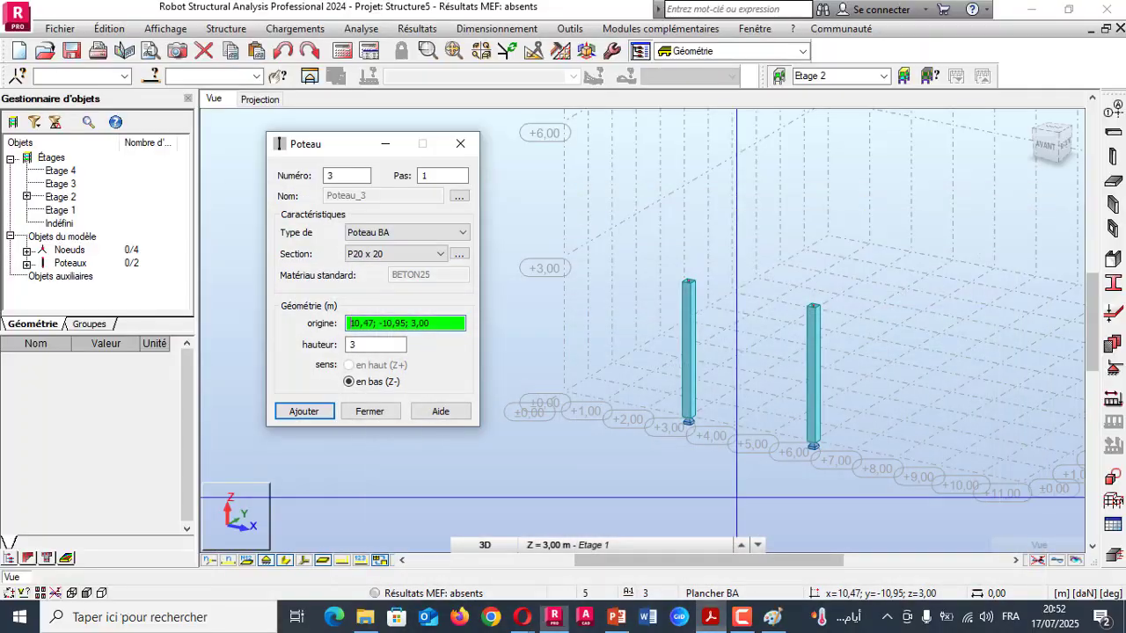
click(553, 617)
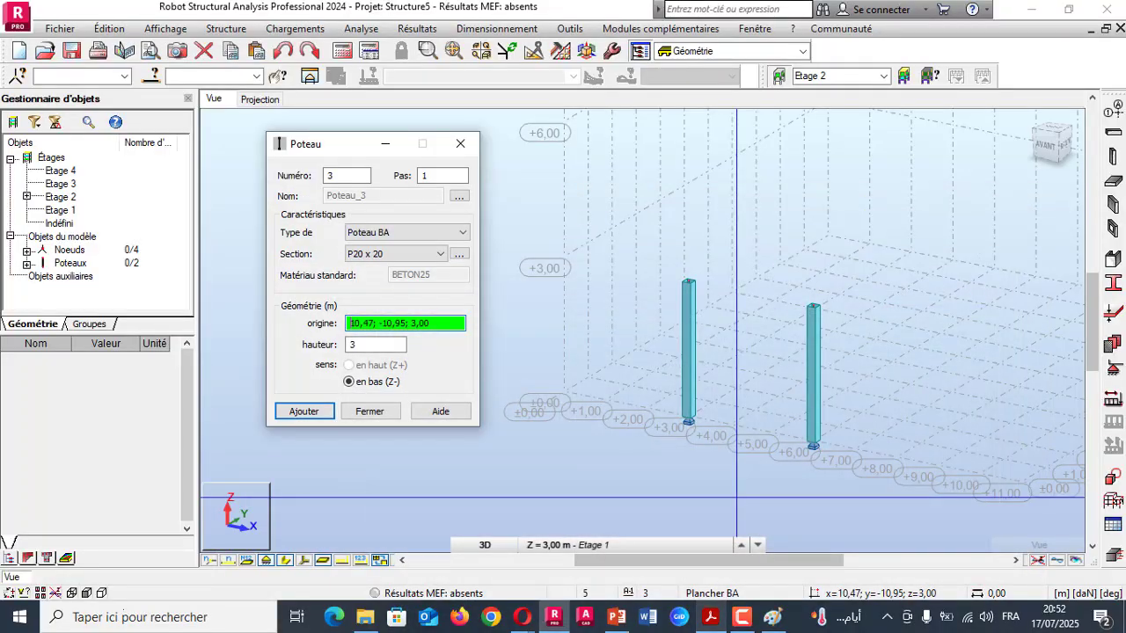
click(897, 322)
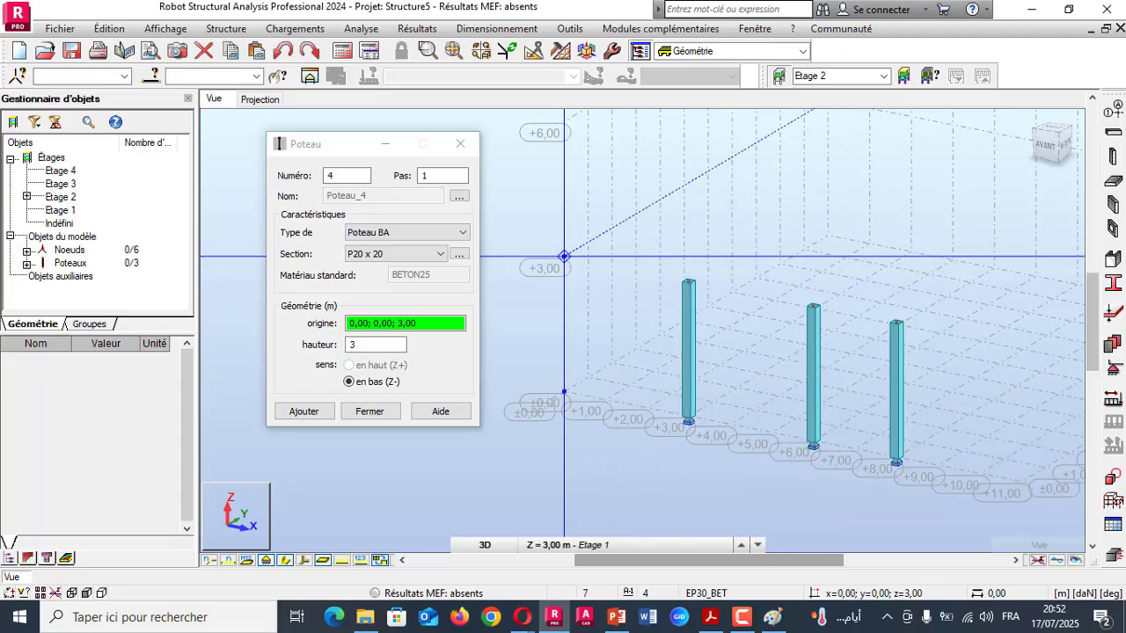
click(371, 345)
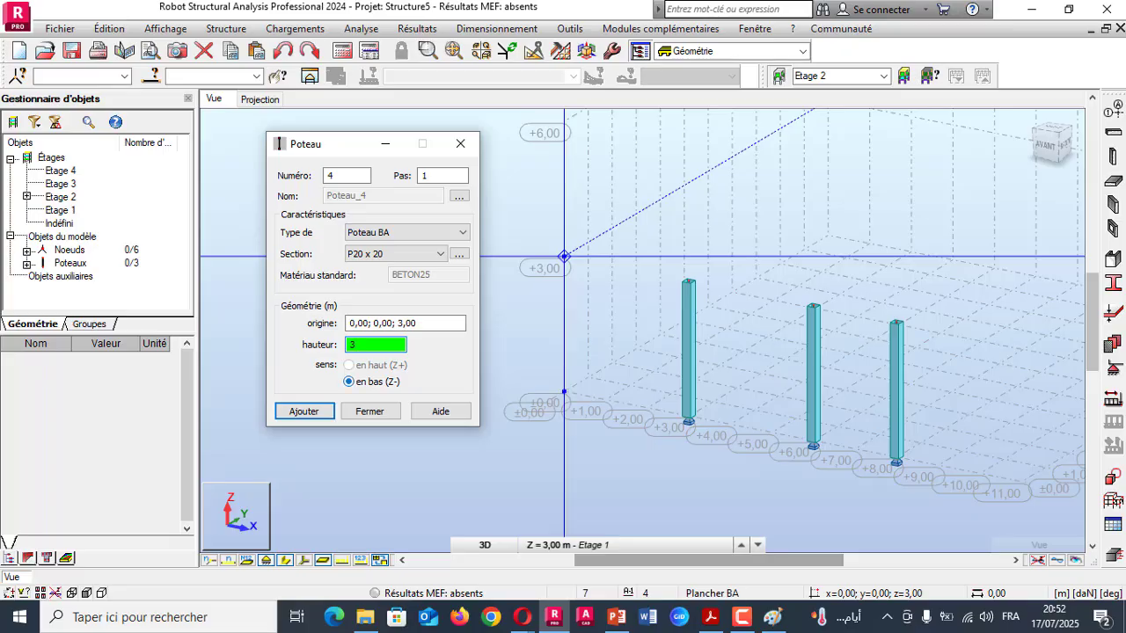
shift+middle_drag(668, 365, 712, 334)
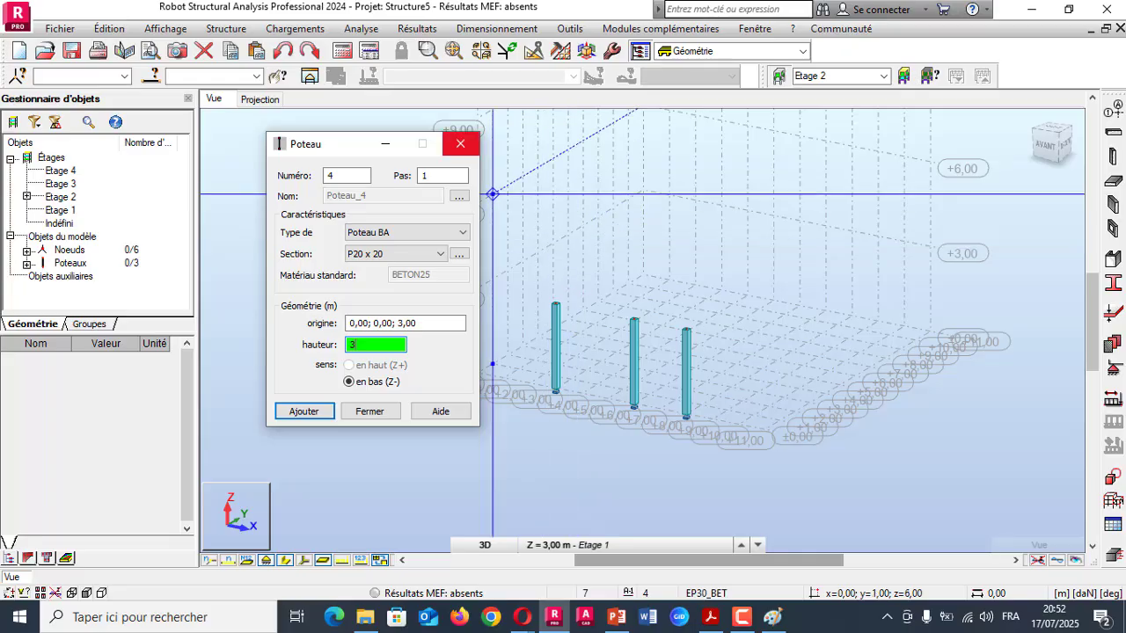
- Close the column definition and switch to the PDF reader to check the column plan
click(460, 143)
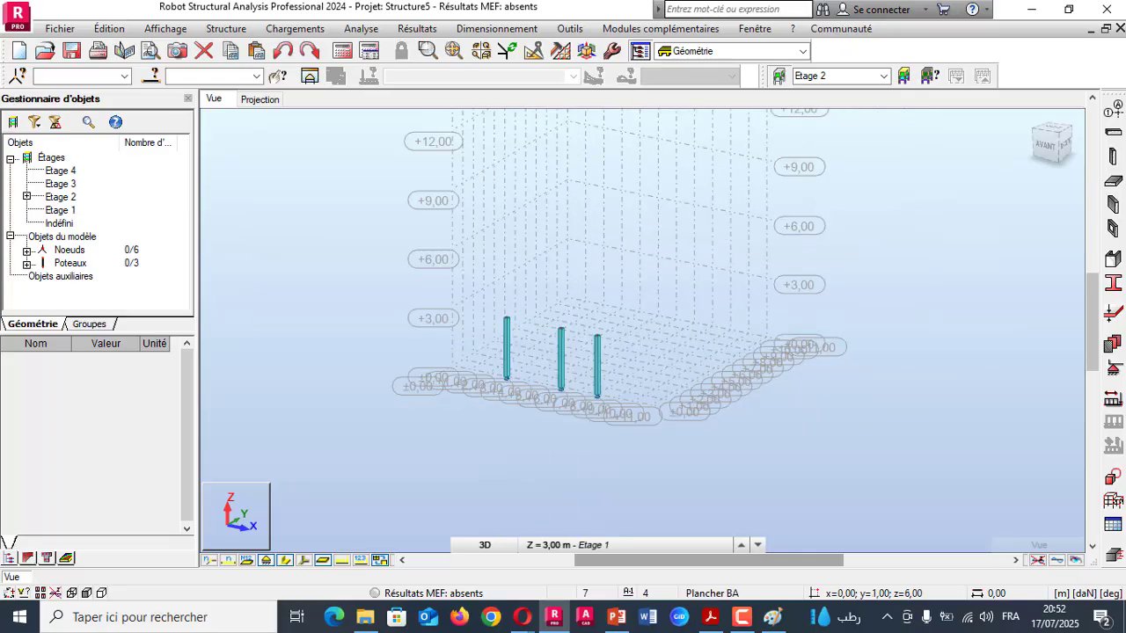
scroll(623, 354, up, 2)
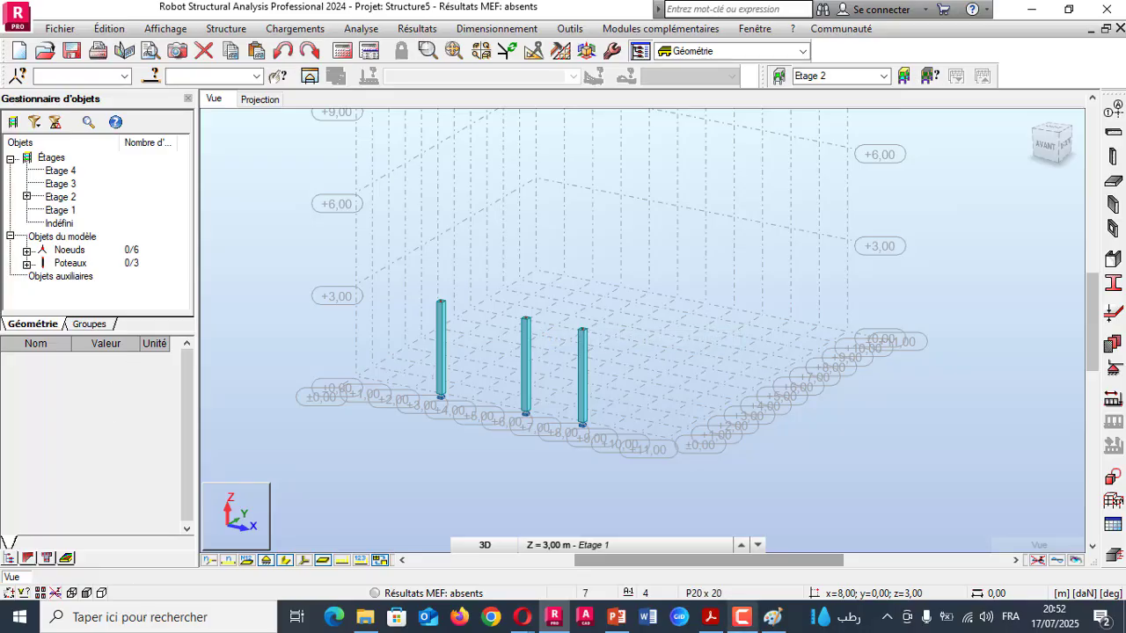
click(711, 617)
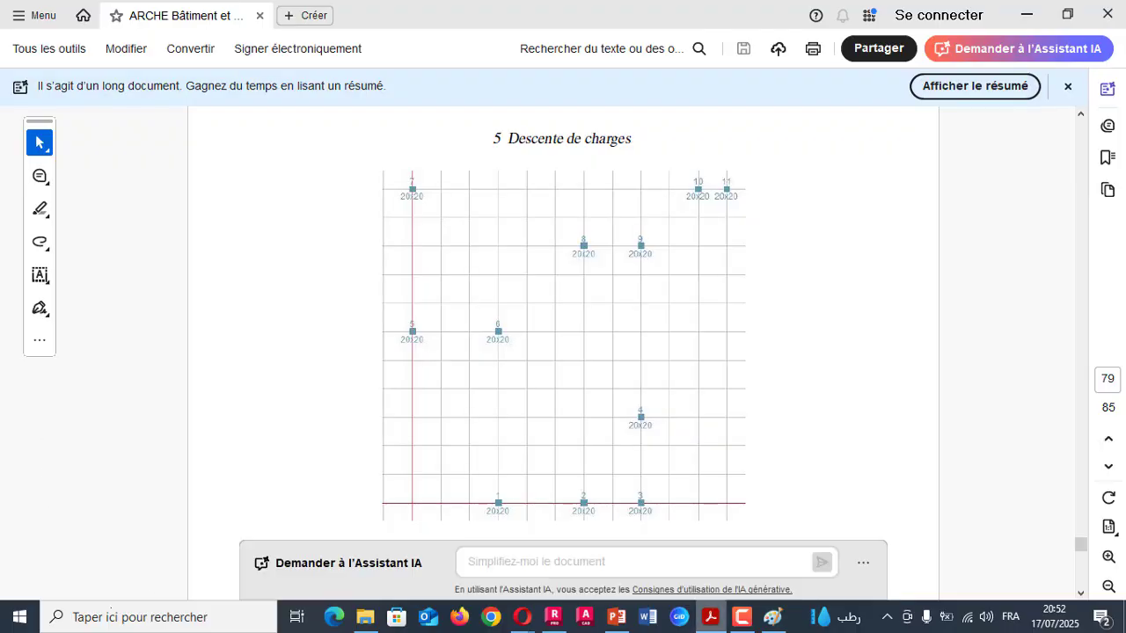
- Return to Robot and copy the column at X 8, Y 0 with a translation vector of 0; 3; 0 m
click(553, 617)
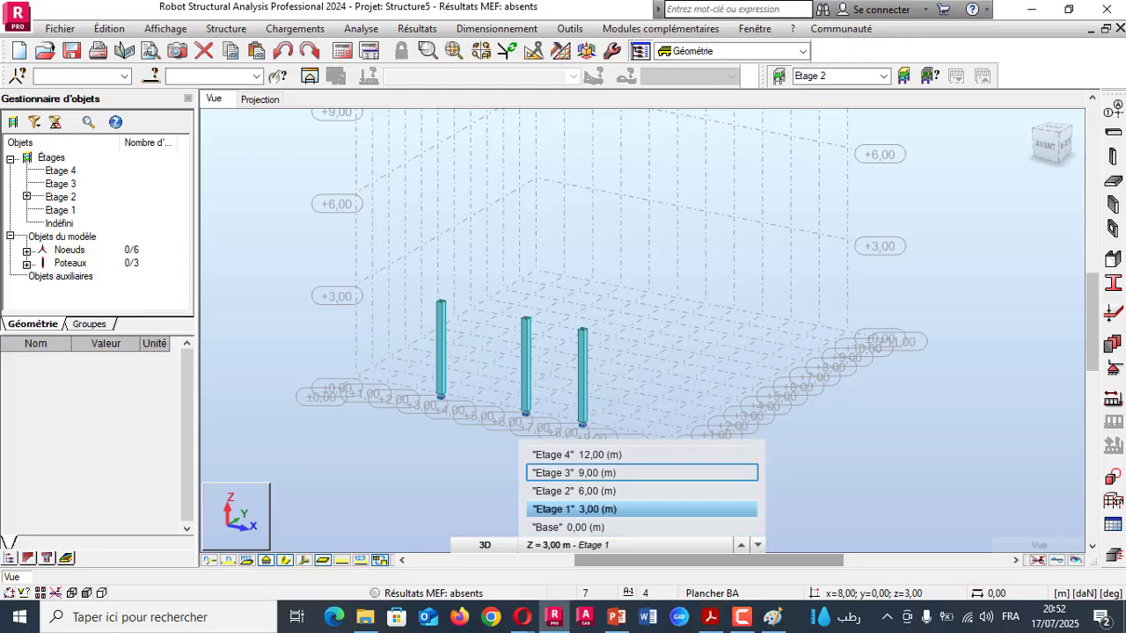
click(583, 378)
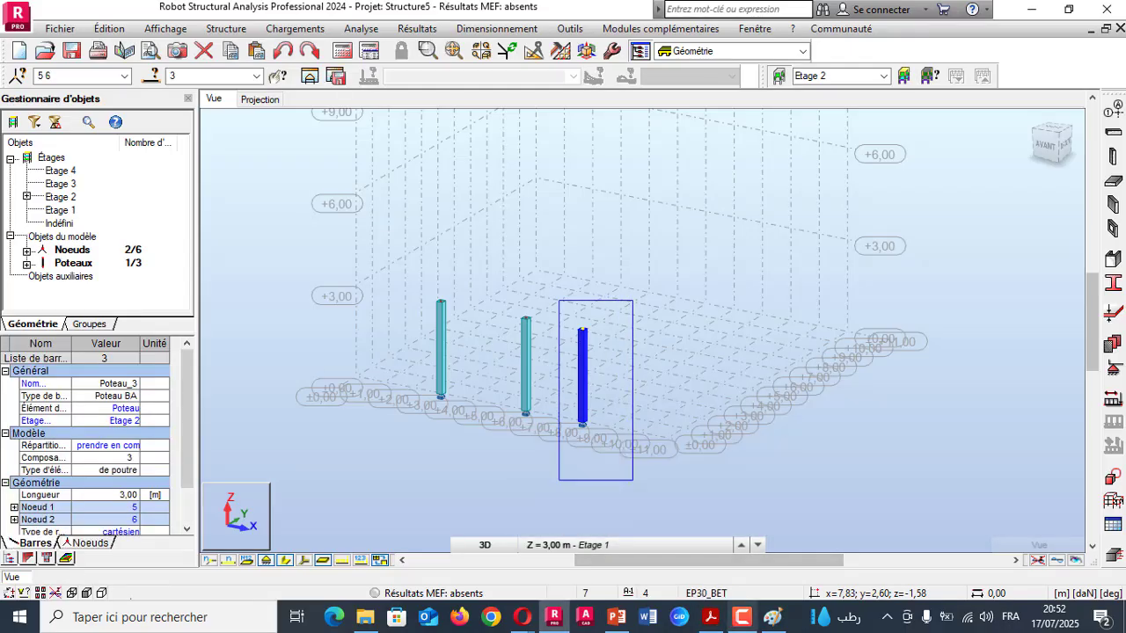
click(711, 617)
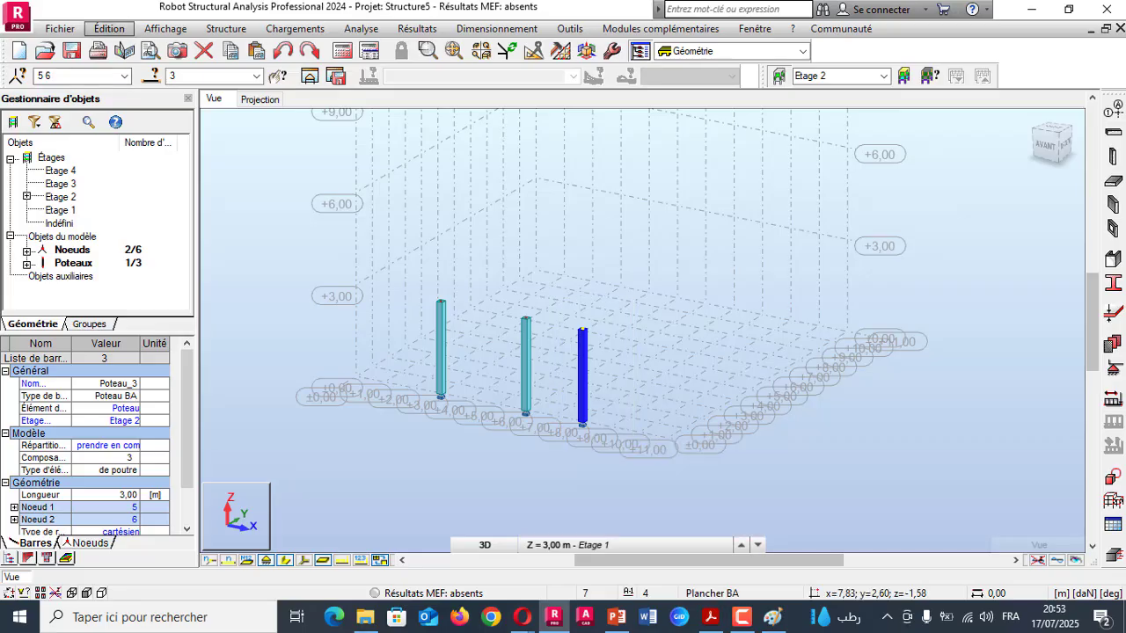
click(109, 28)
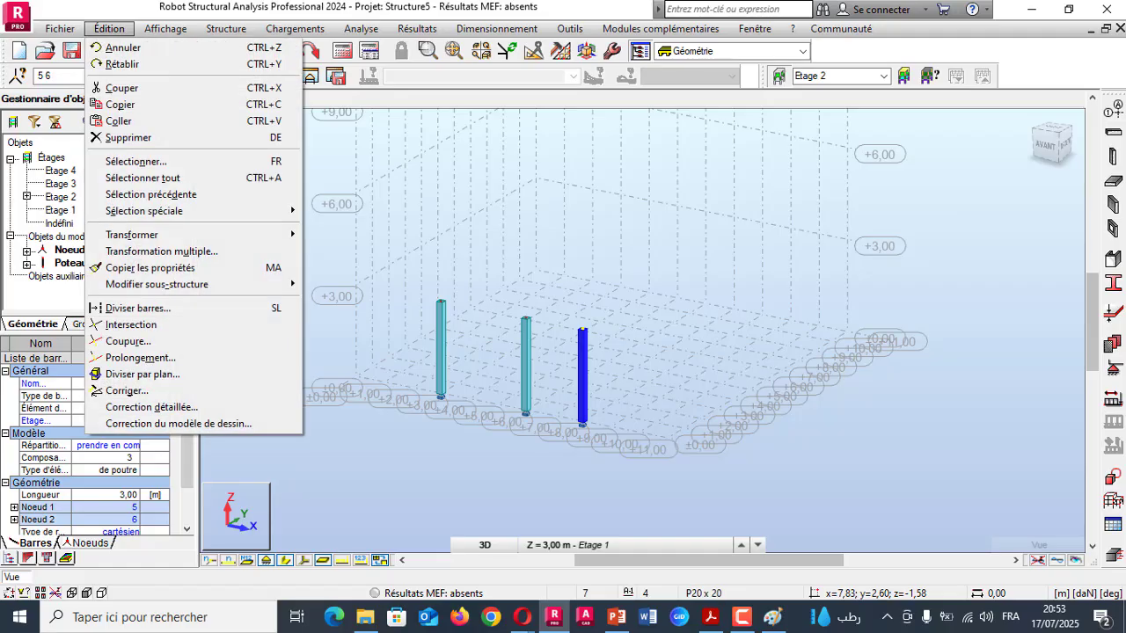
mouse_move(176, 235)
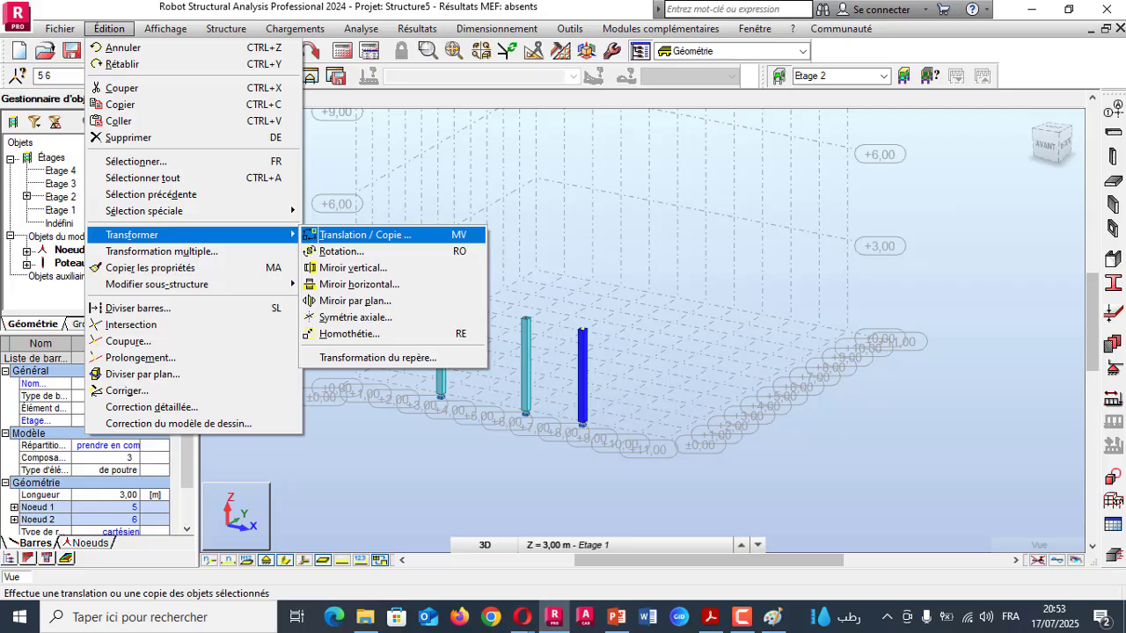
key(Return)
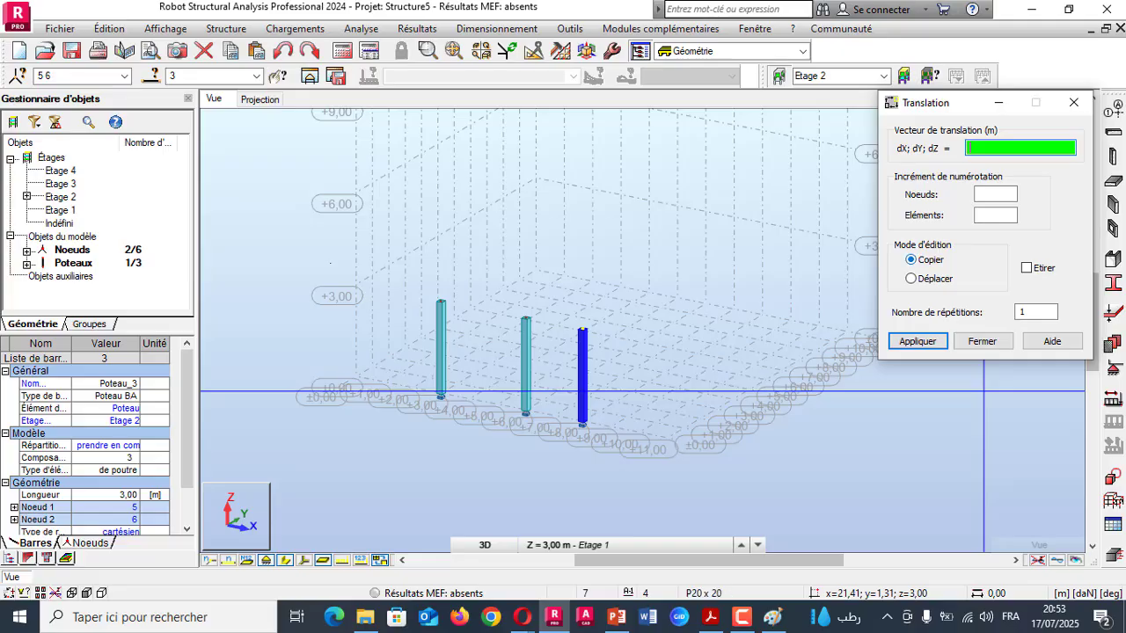
text(0 3)
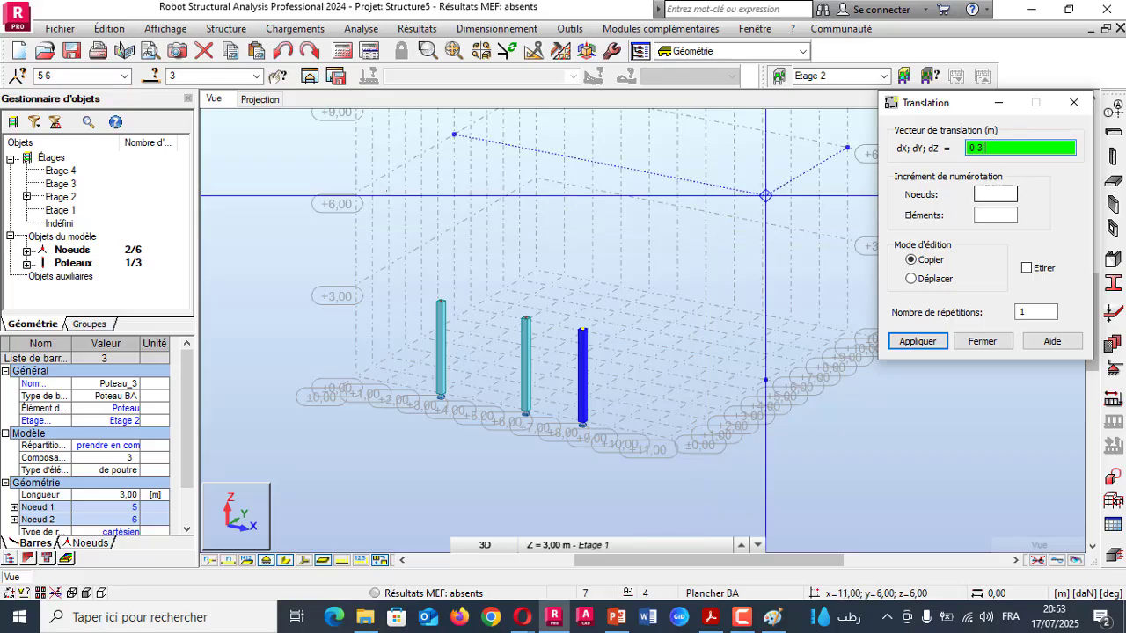
text( 0)
key(Return)
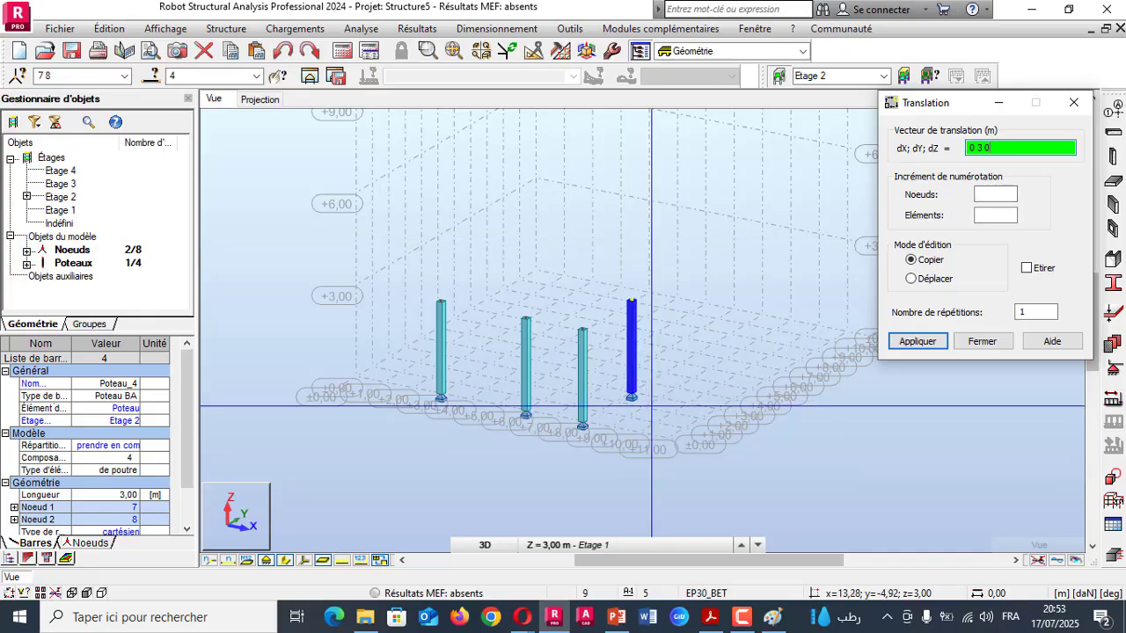
- Consult the column plan in the PDF reader, return to Robot, and copy the selected column by the vector -8; 3; 0 m
click(711, 617)
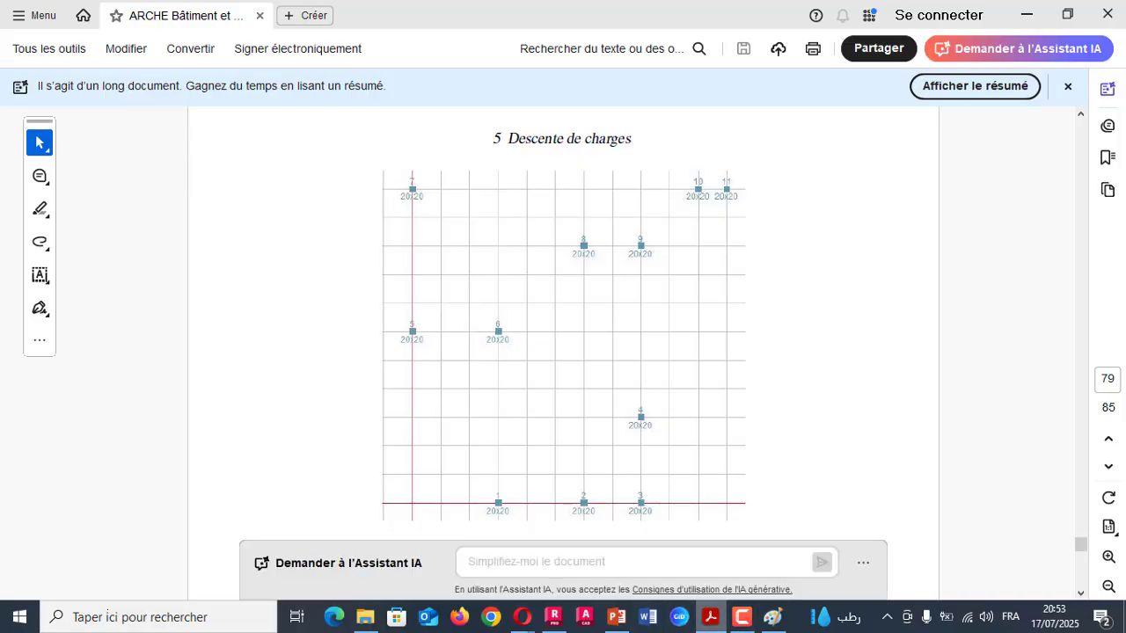
mouse_move(711, 619)
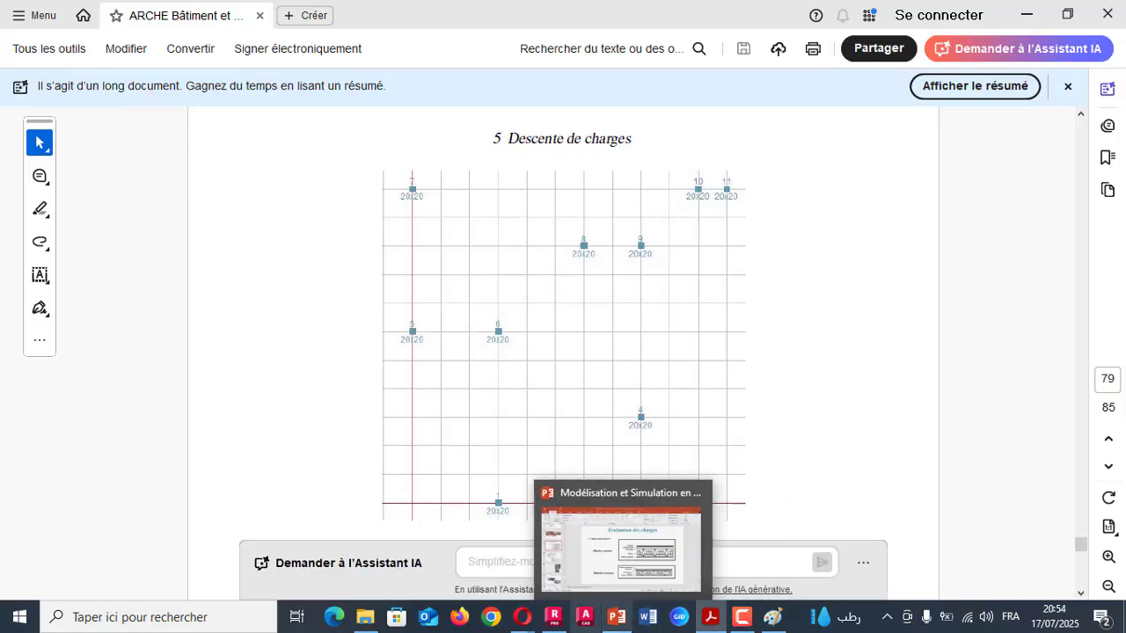
mouse_move(554, 617)
click(563, 541)
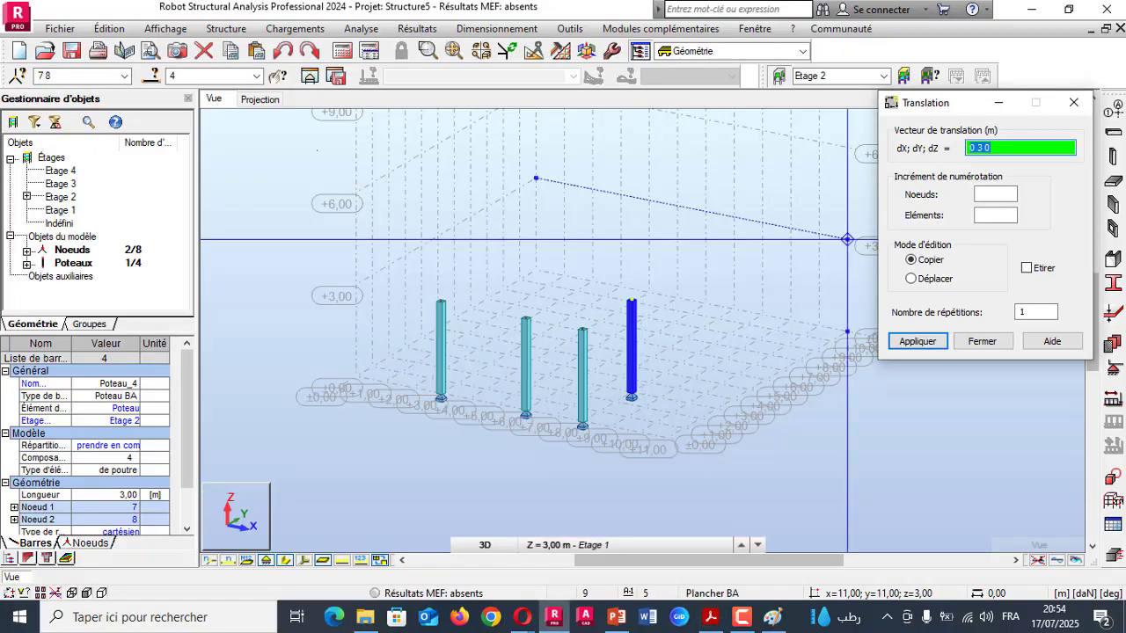
text(-8 3 0)
key(Return)
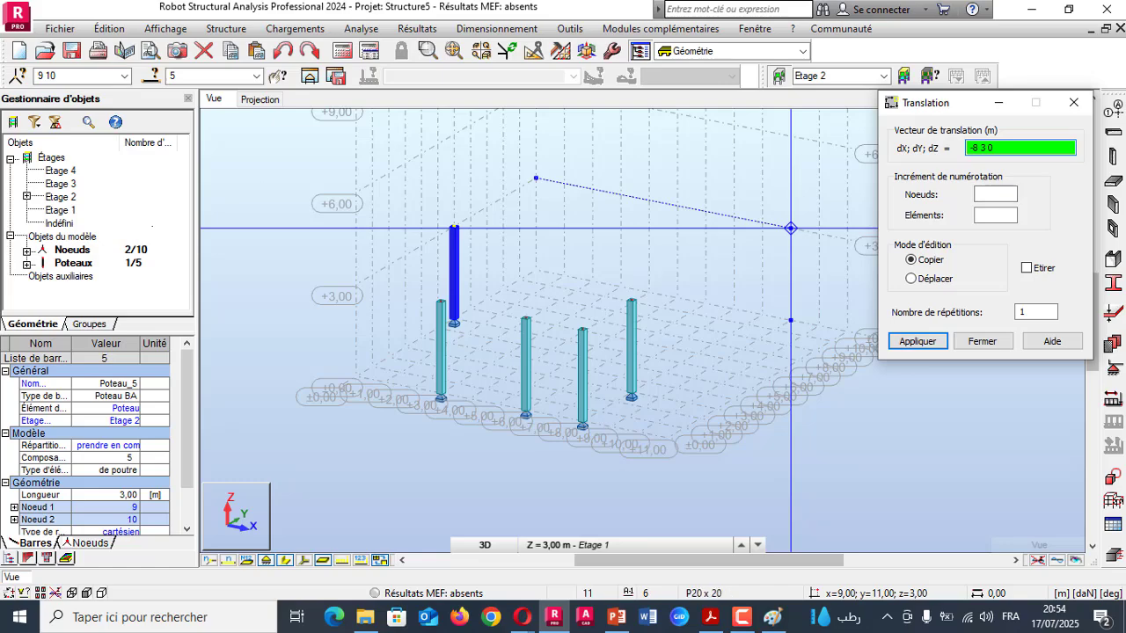
- Following the PDF's column plan, copy the column at X 0, Y 6 in Robot by the vector 3; 0; 0 m
scroll(440, 300, up, 1)
scroll(440, 300, up, 2)
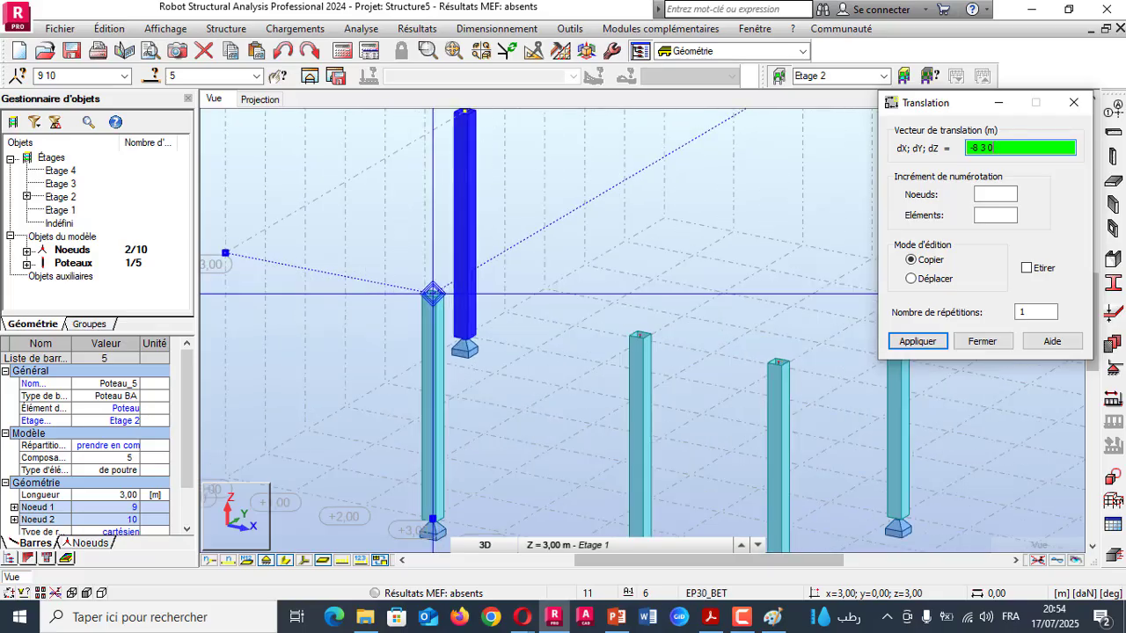
scroll(440, 300, down, 2)
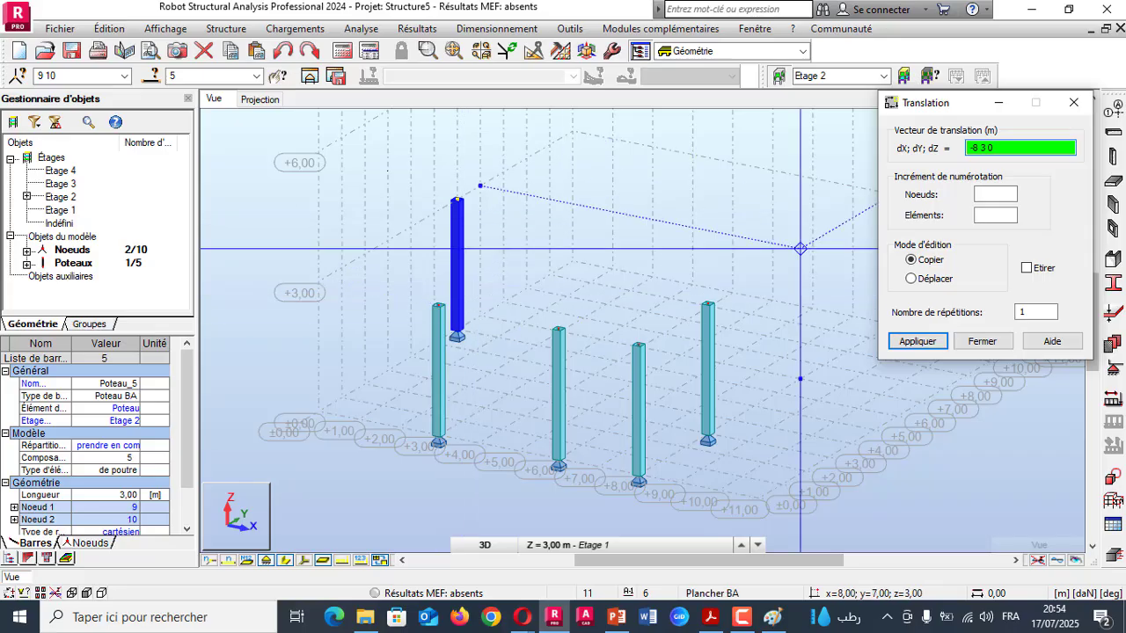
click(711, 617)
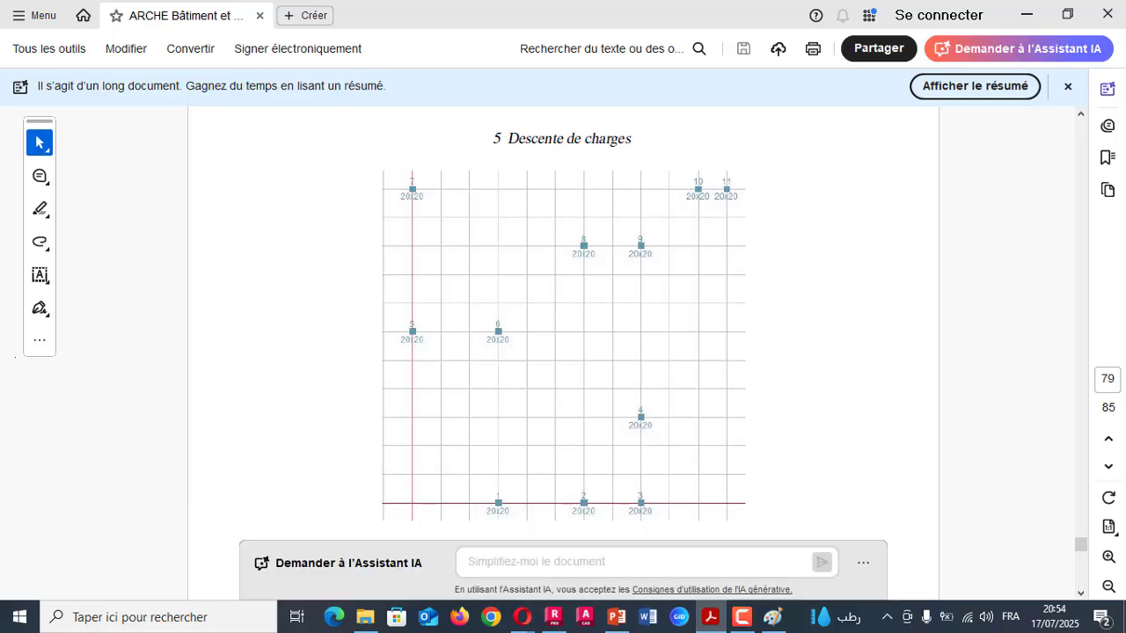
scroll(563, 352, up, 3)
scroll(563, 352, down, 2)
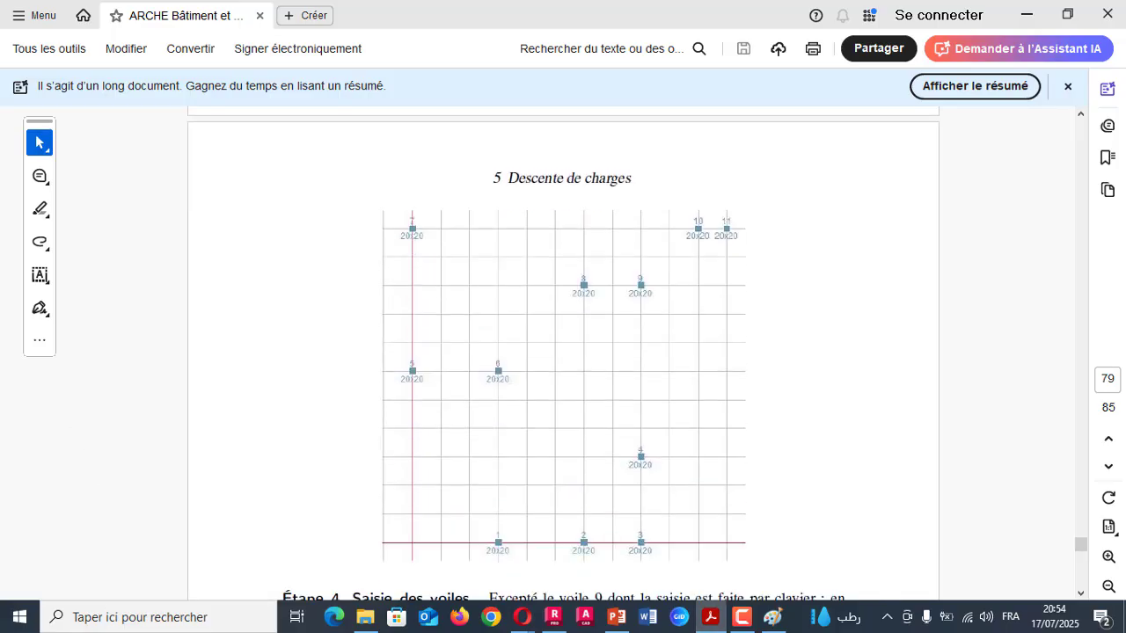
click(711, 617)
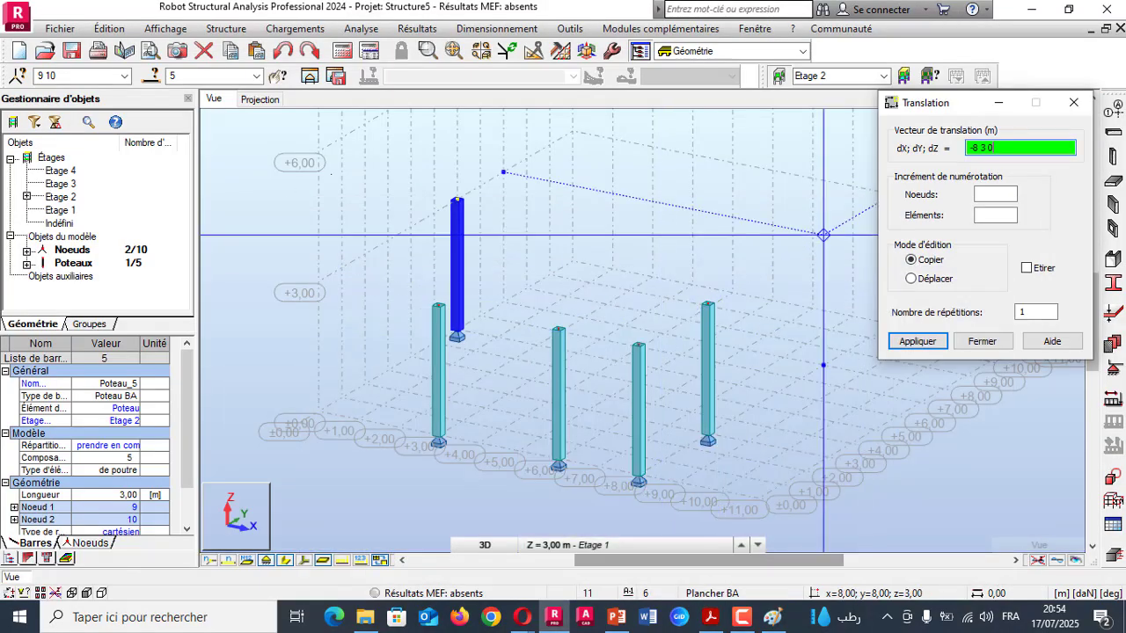
key(shift+Home)
text(3 0 0)
key(Return)
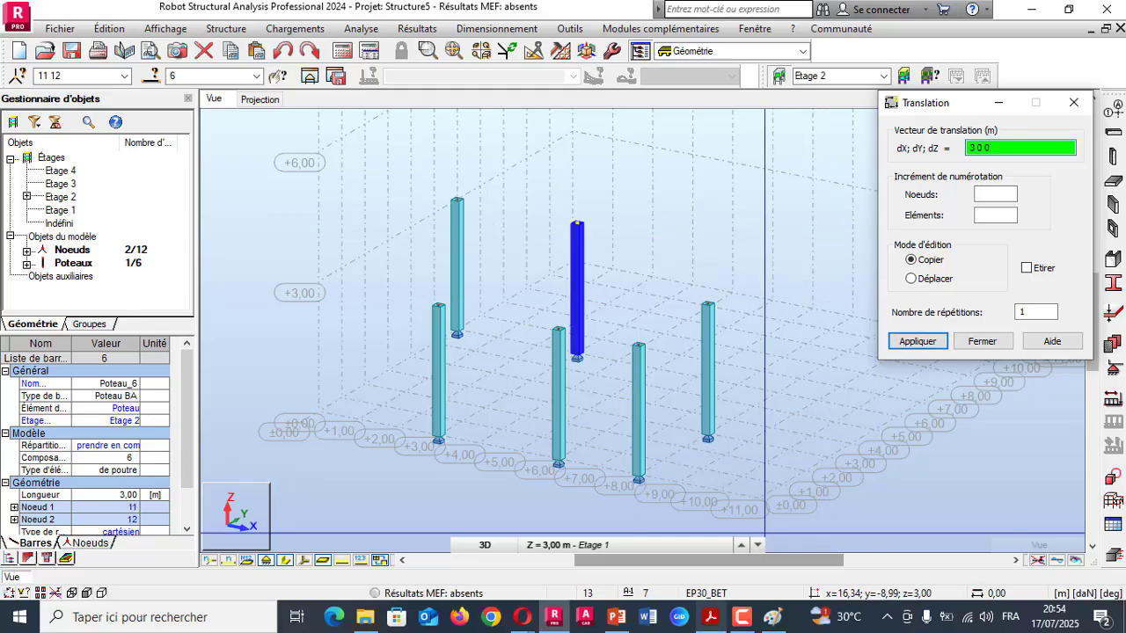
- Check the next column position on the PDF plan, then return to Robot and close the Translation dialog
click(741, 616)
click(742, 617)
click(710, 617)
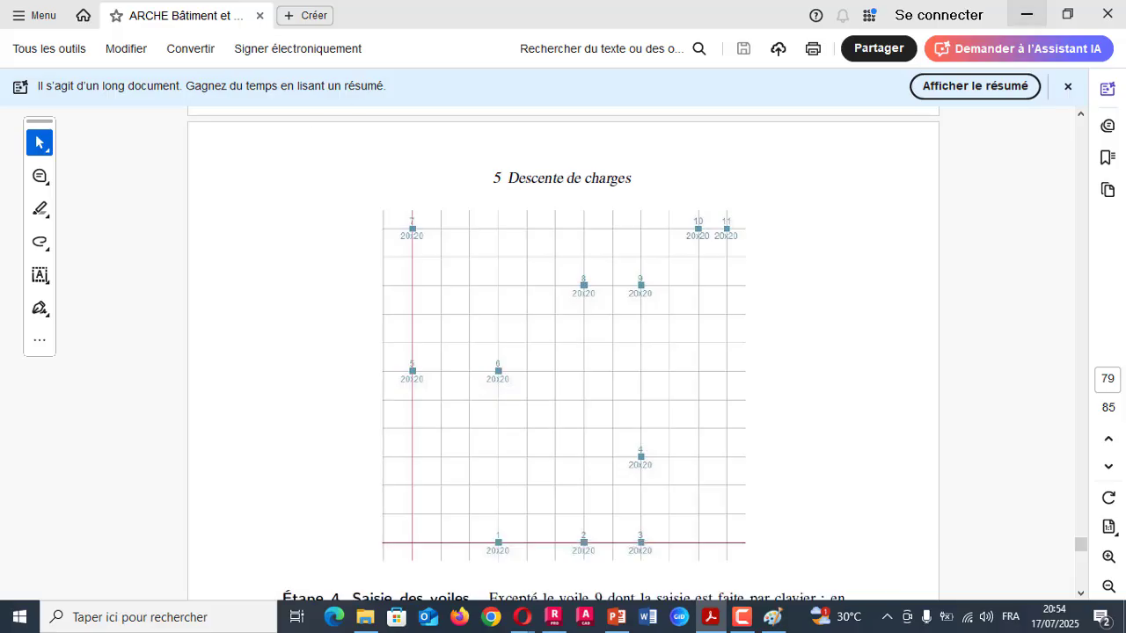
key(alt+Tab)
key(Escape)
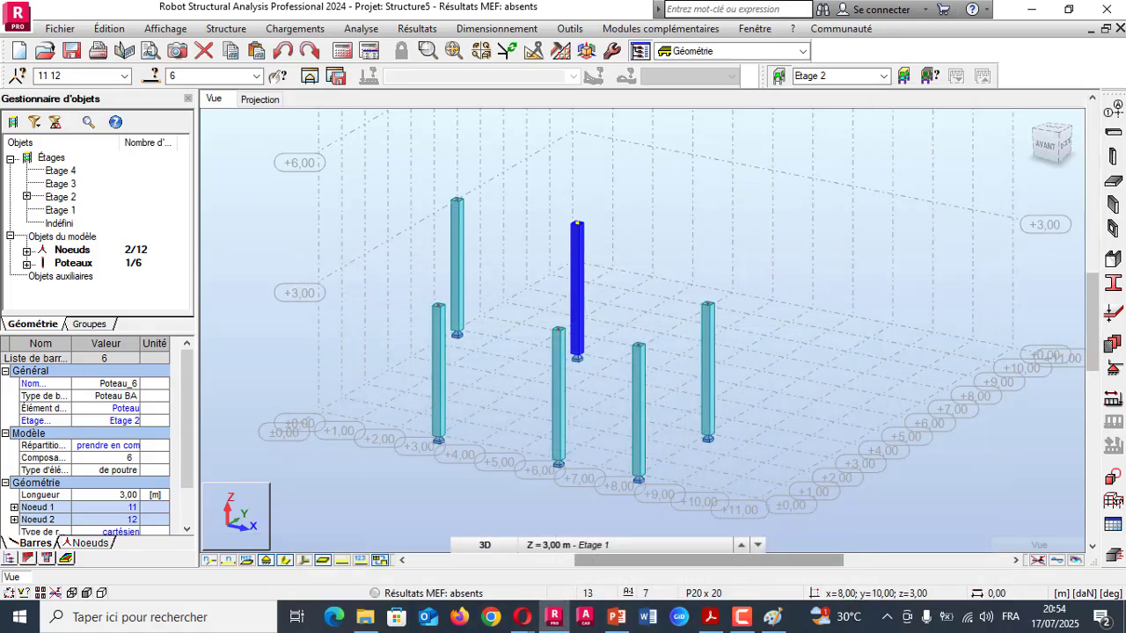
- Rotate the 3D view toward the front of the structure to examine the placed columns separately
right_click(258, 188)
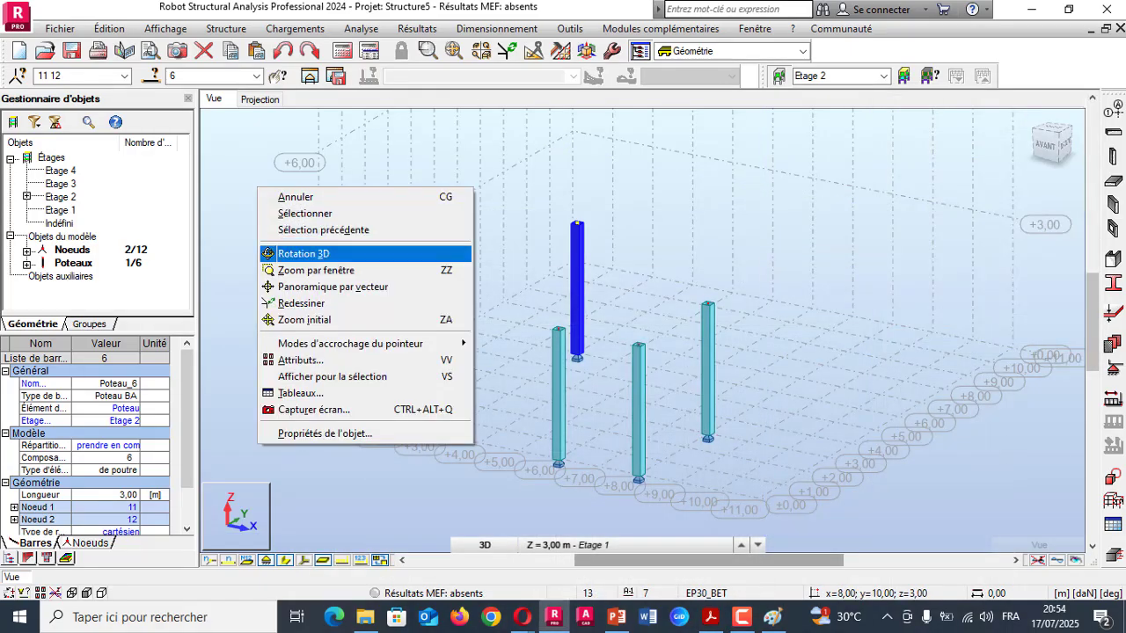
click(304, 253)
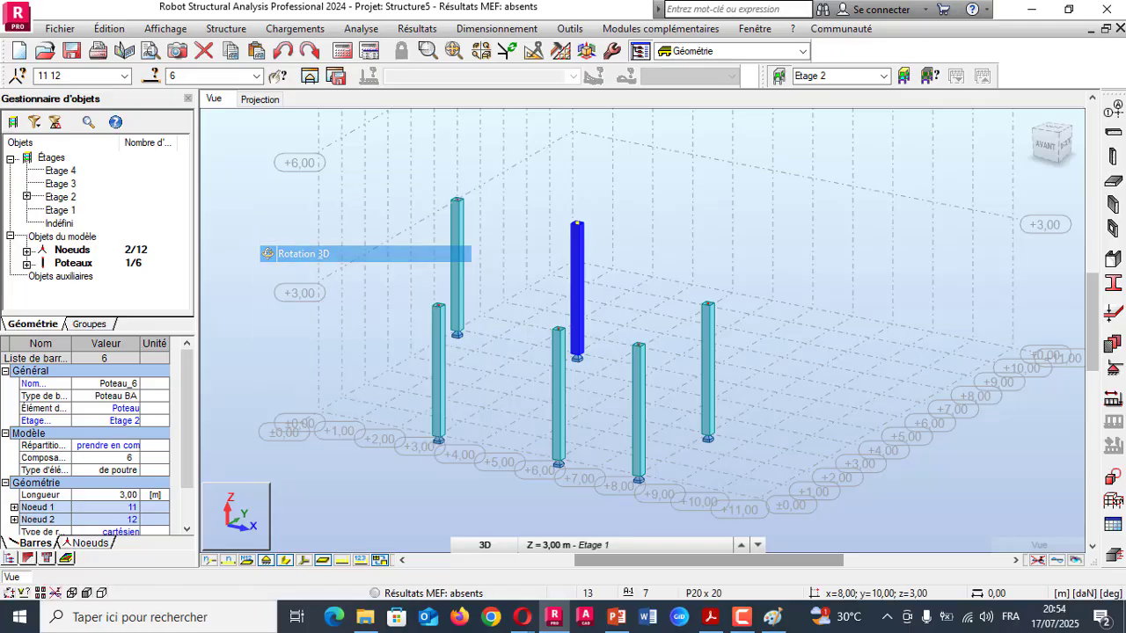
drag(616, 352, 519, 356)
mouse_move(242, 290)
mouse_down()
mouse_move(230, 290)
mouse_move(263, 286)
mouse_up()
right_click(262, 285)
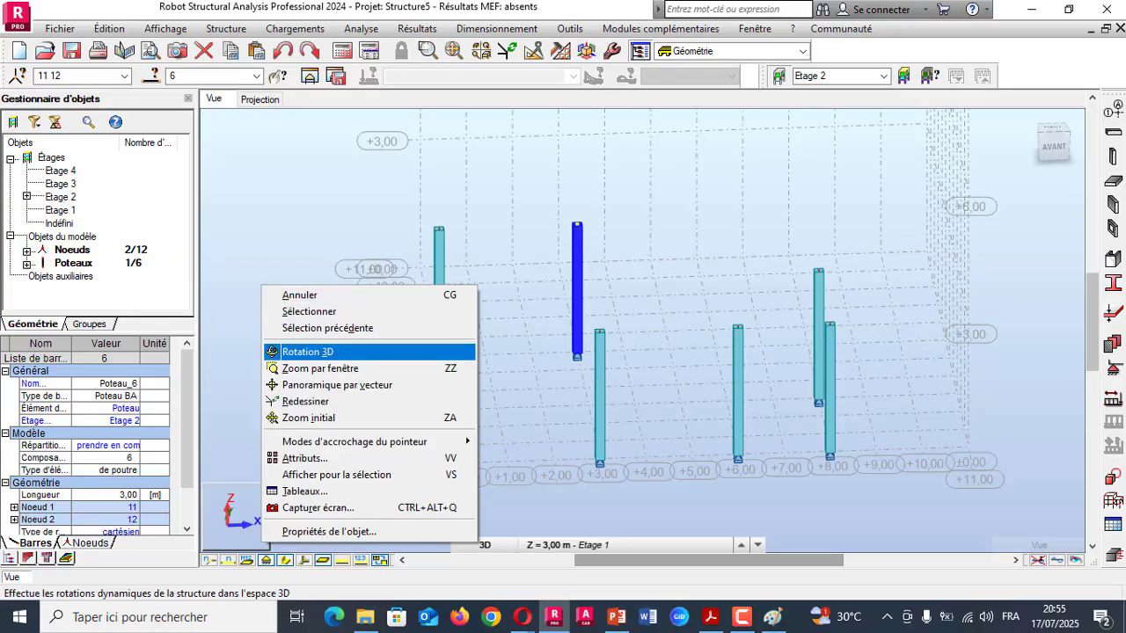
click(308, 352)
drag(308, 352, 265, 352)
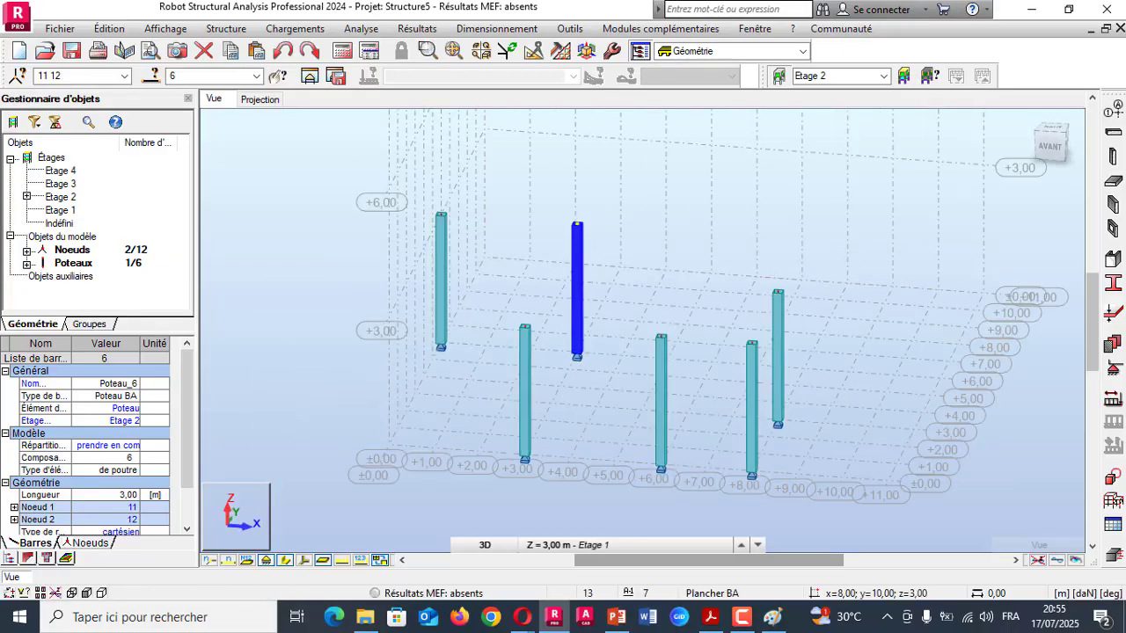
key(Escape)
- Using the PDF plan as reference, copy the column at X 0, Y 6 with a translation vector of 0; 5; 0 m
drag(330, 147, 467, 340)
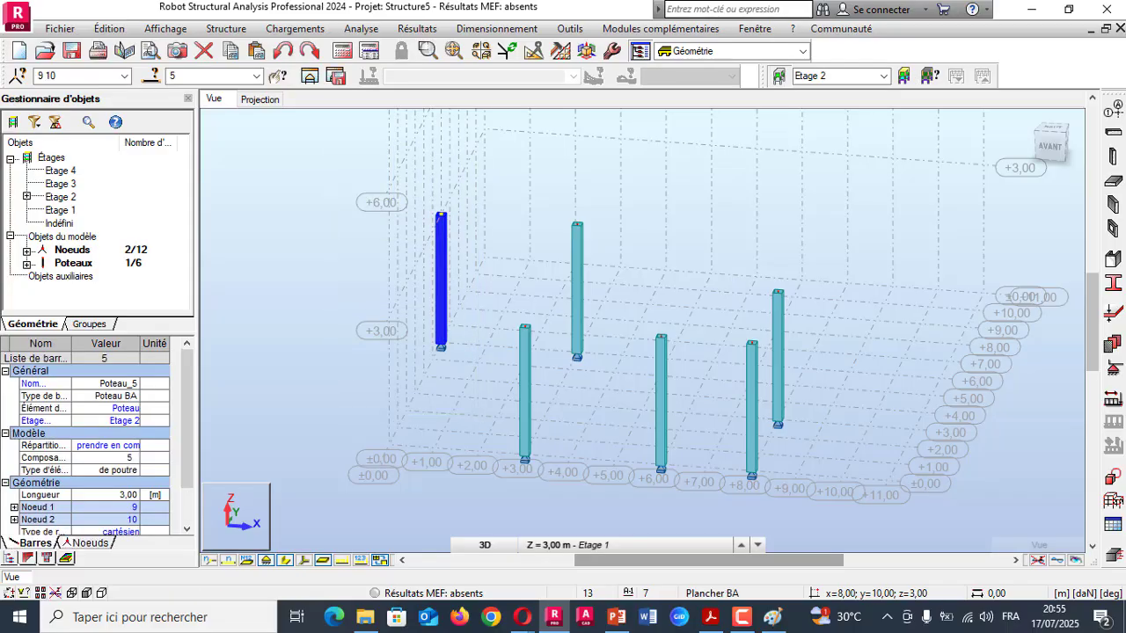
click(109, 28)
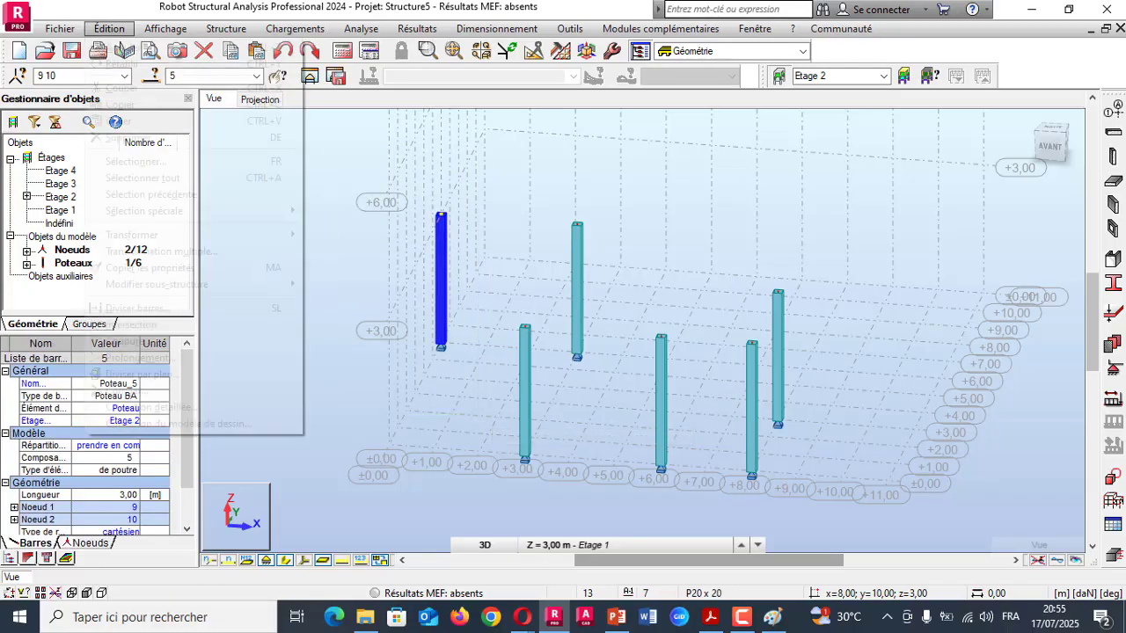
mouse_move(202, 235)
click(356, 235)
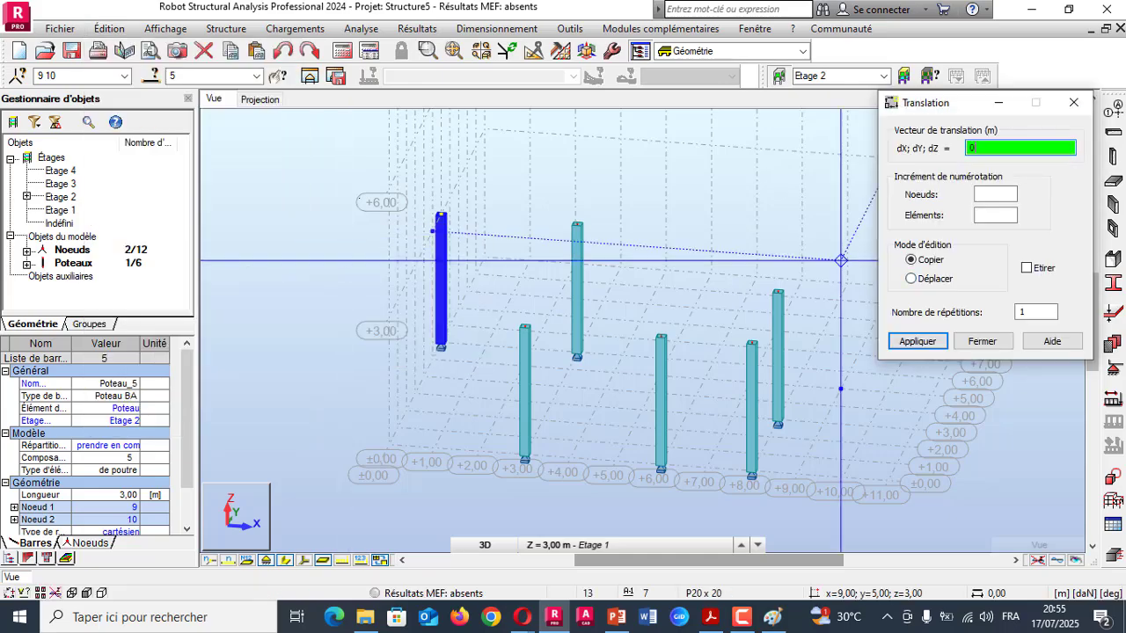
text(0)
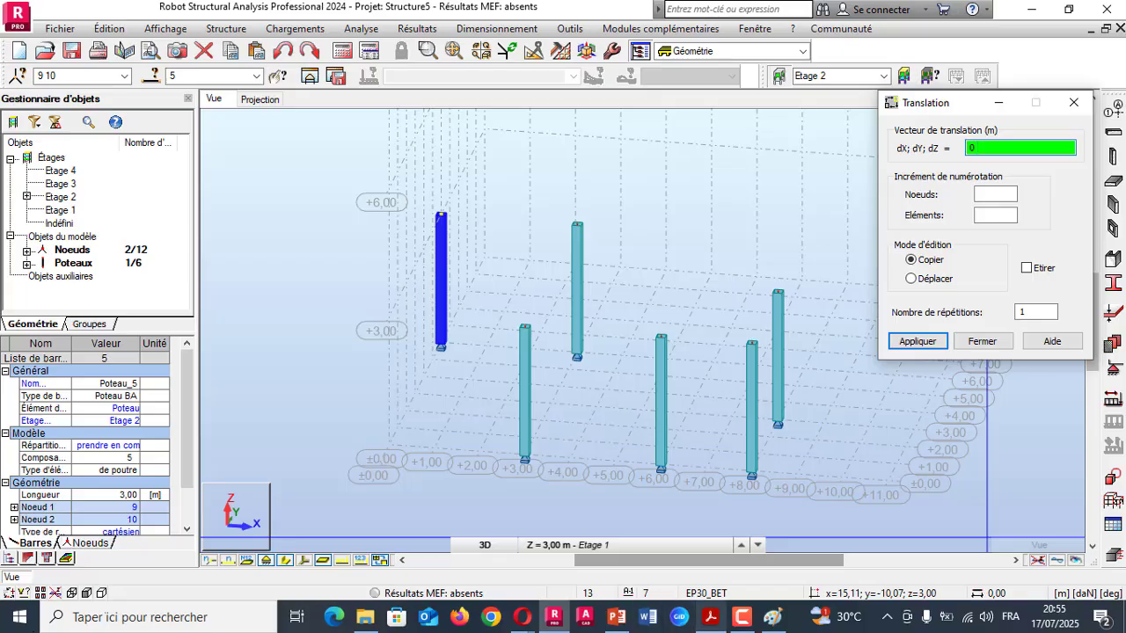
click(711, 616)
click(710, 617)
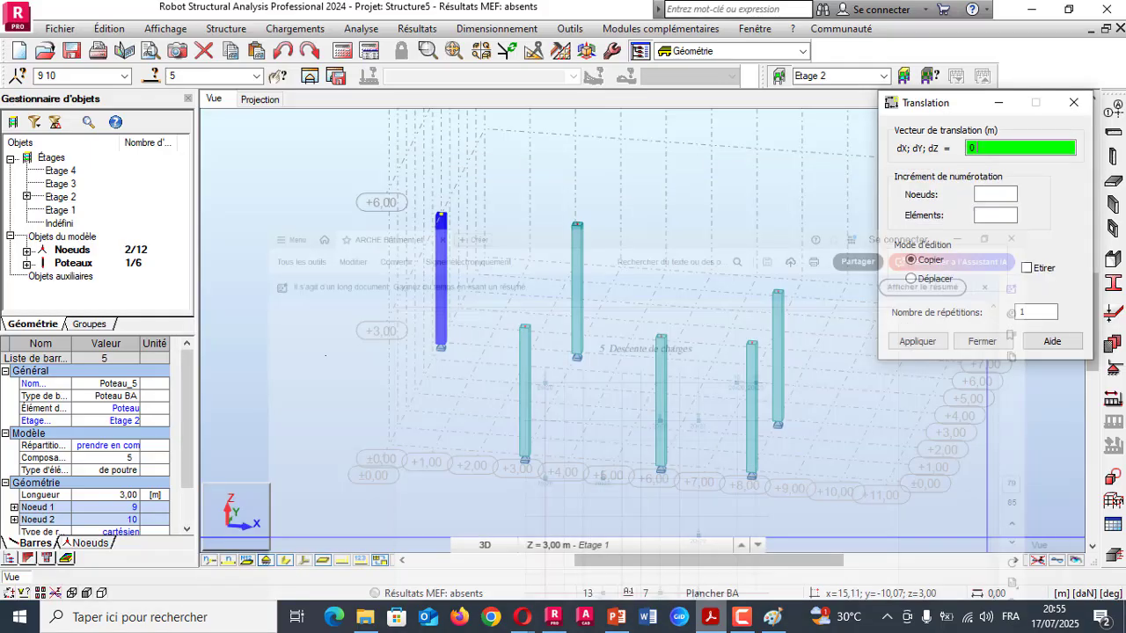
text(5 0)
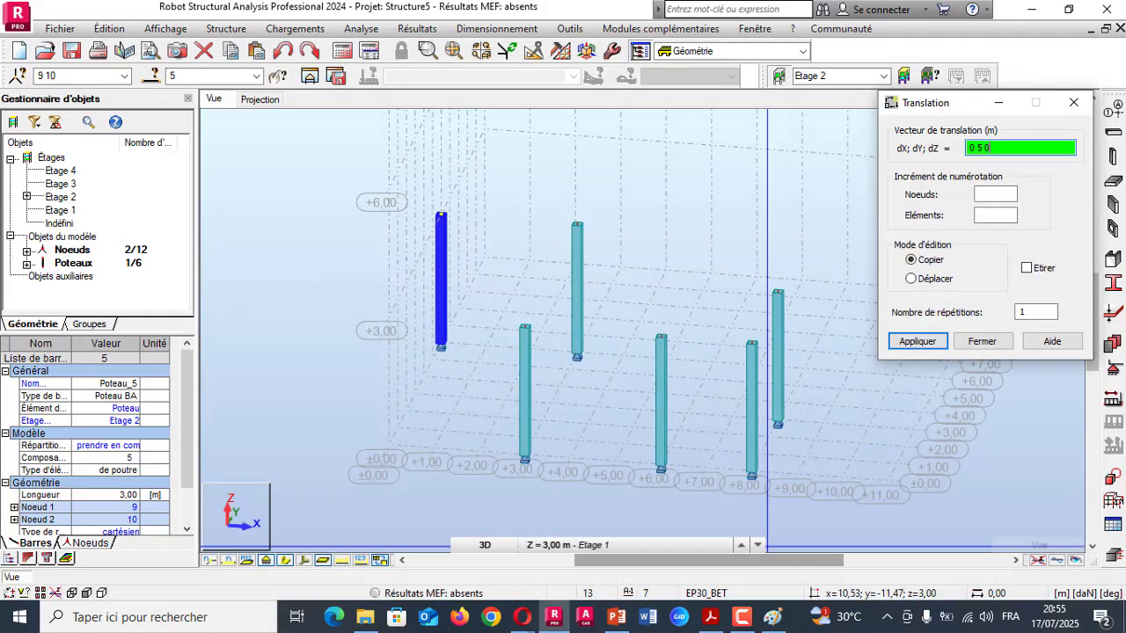
key(Return)
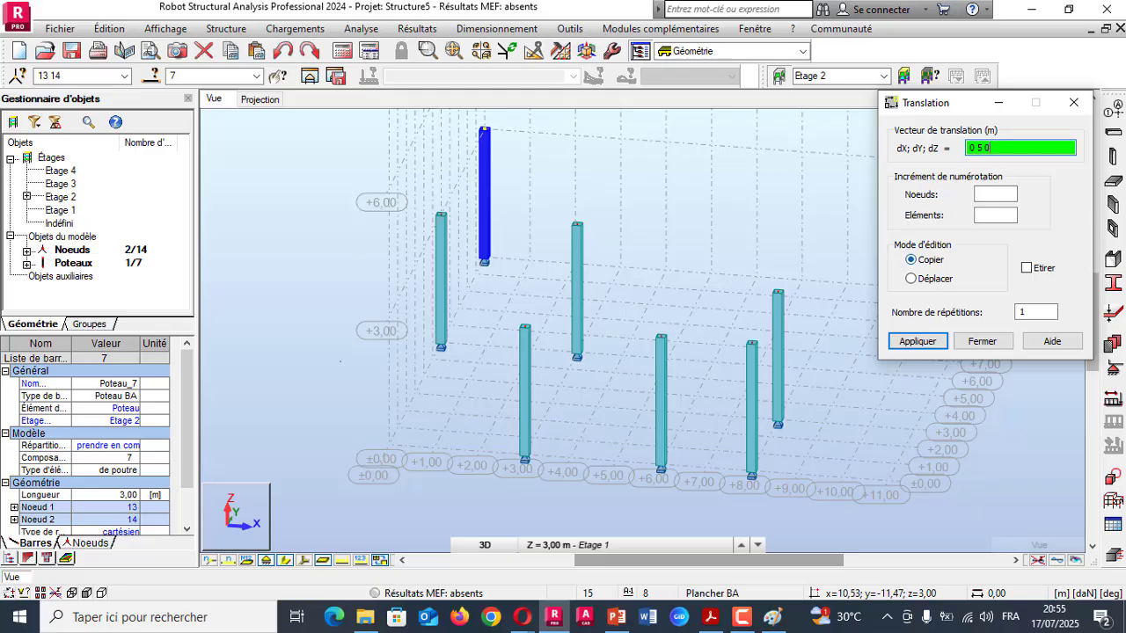
- Enlarge the column plan in the PDF to 150% to read the position of column 8, and return to Robot
click(710, 617)
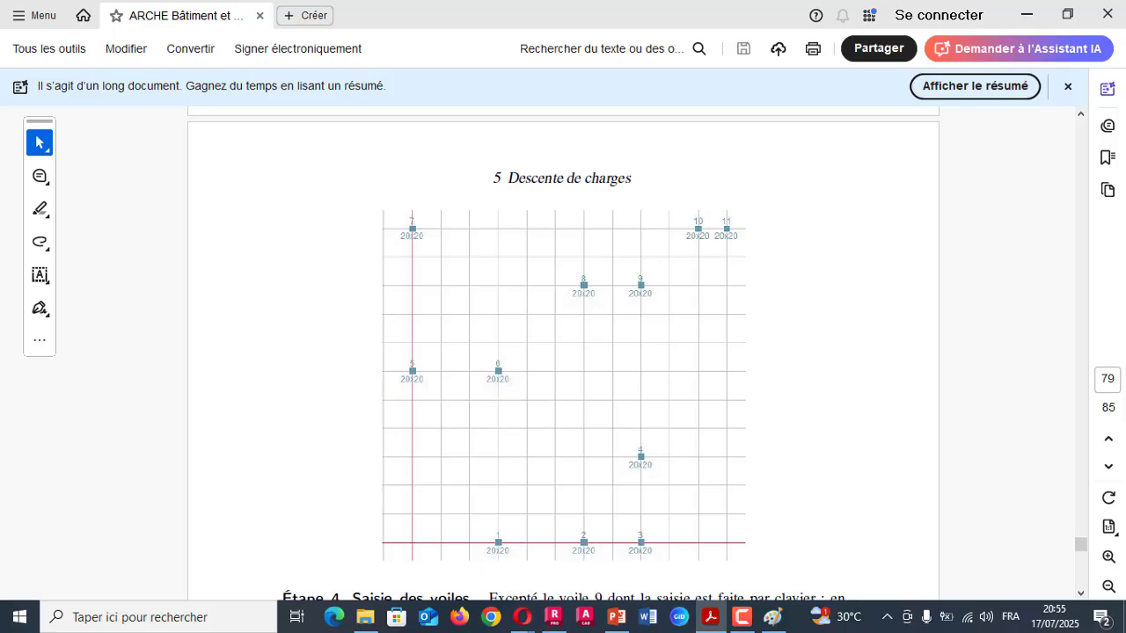
scroll(563, 352, up, 3)
scroll(563, 352, down, 1)
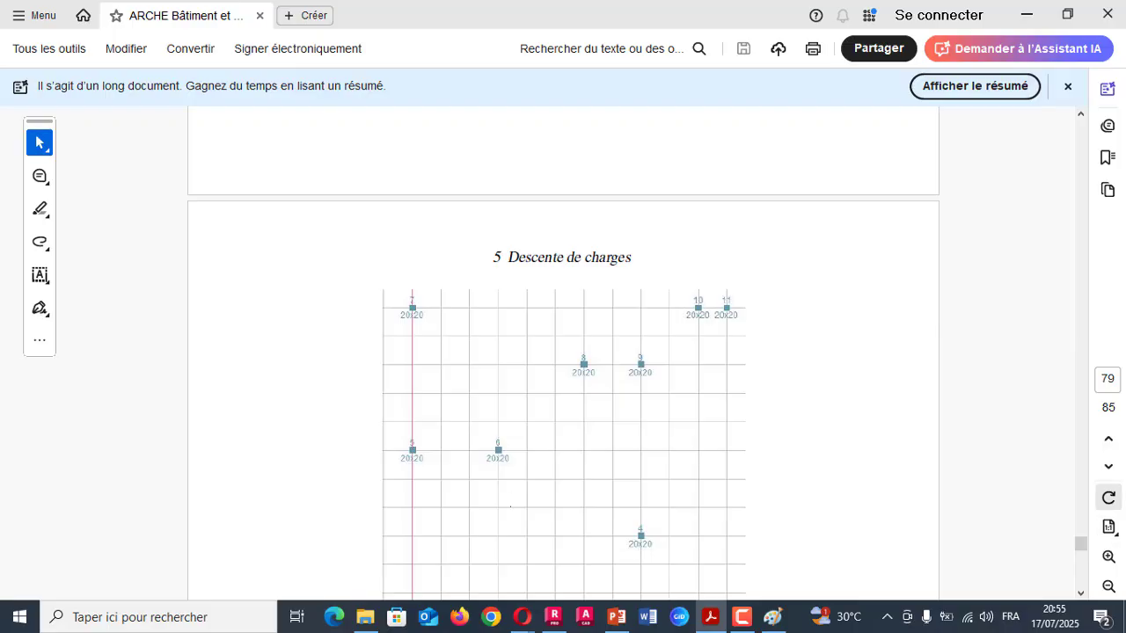
click(1109, 557)
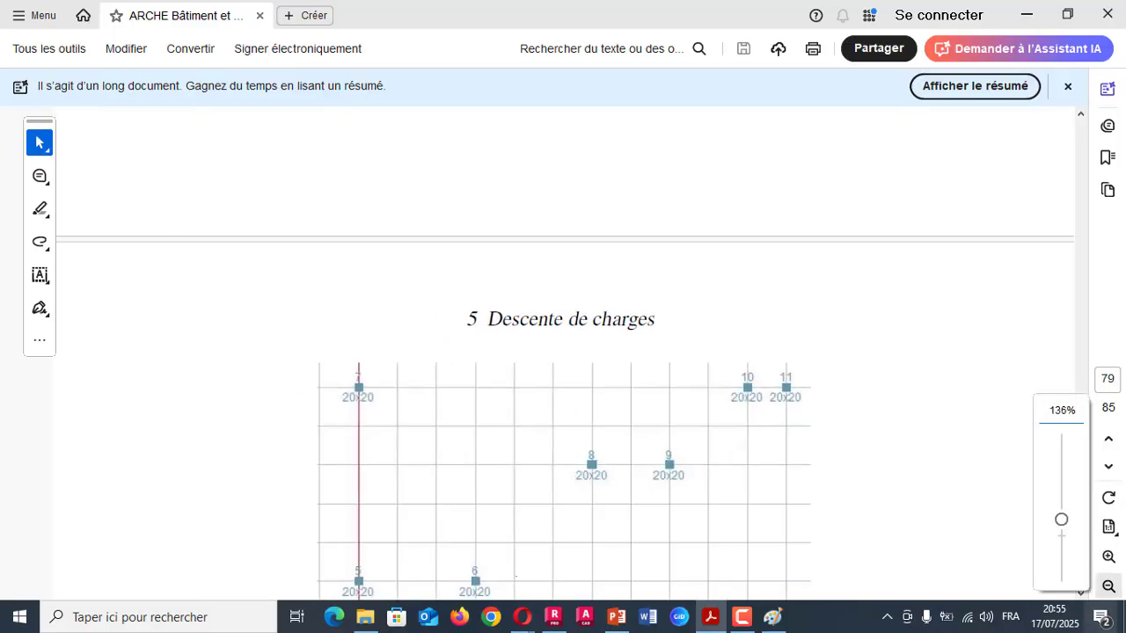
click(1109, 557)
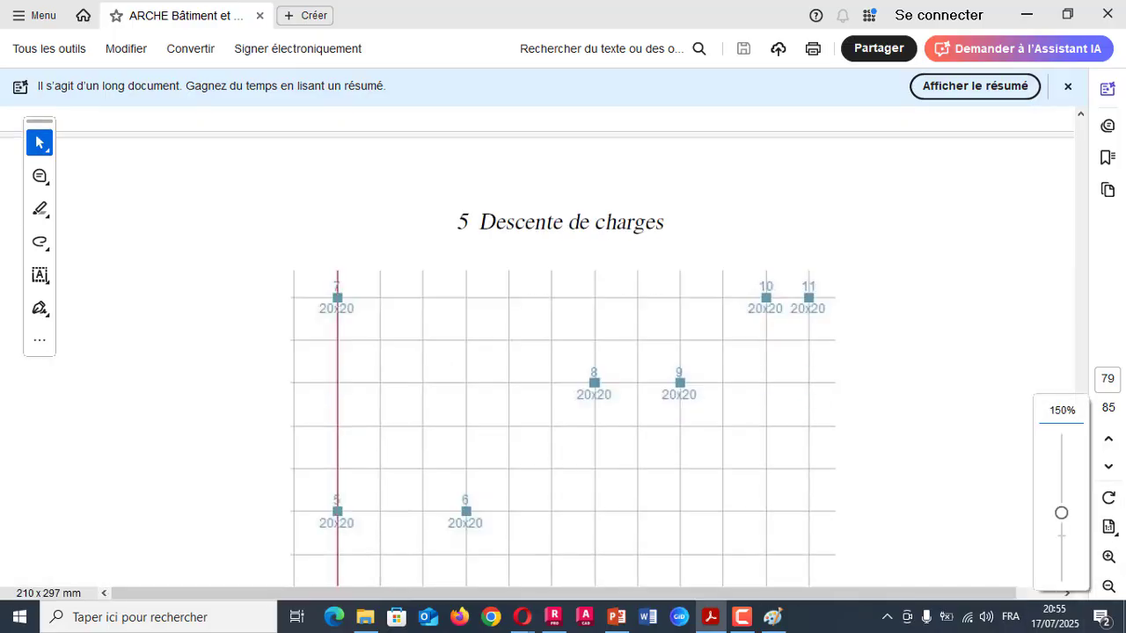
scroll(563, 352, down, 2)
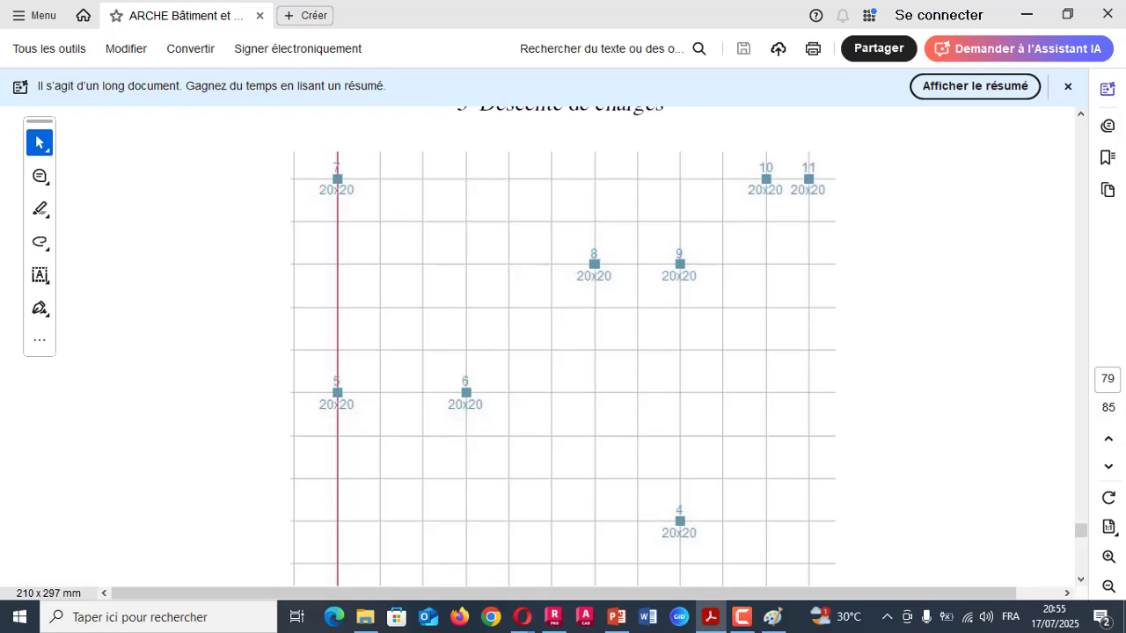
click(711, 618)
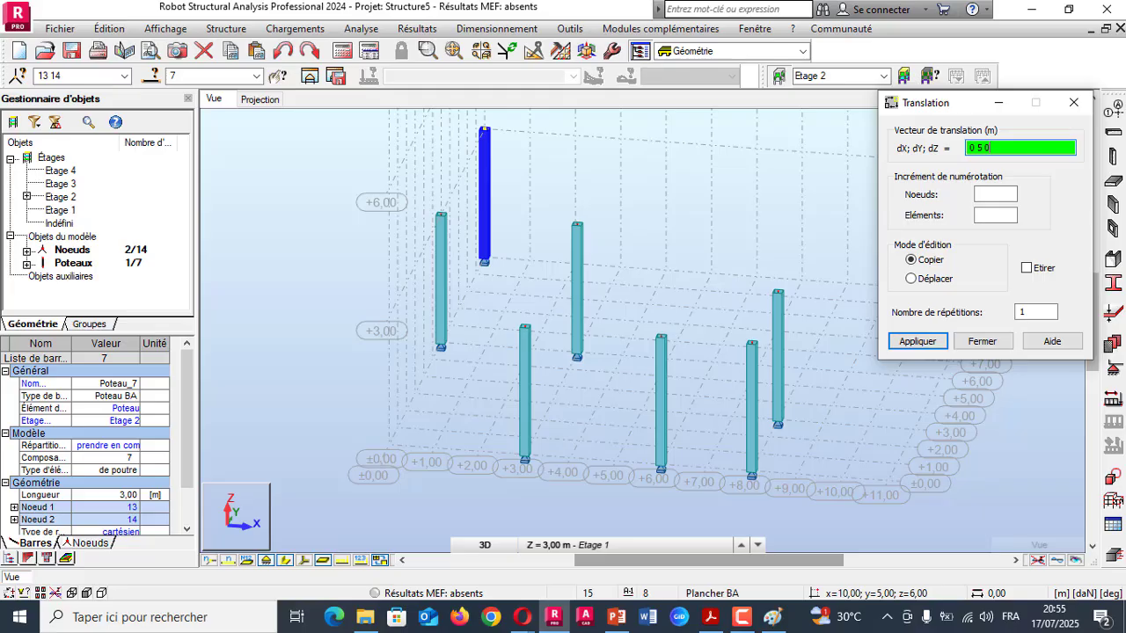
- Copy the column at X 3, Y 6 with a translation vector of 3; 3; 0 m
double_click(73, 263)
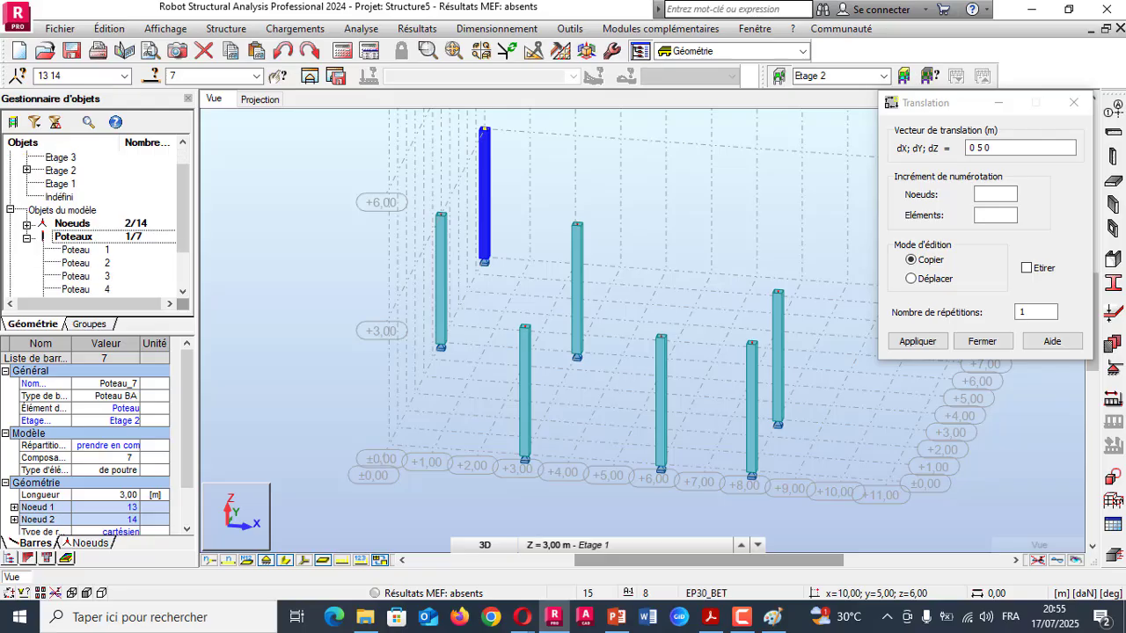
click(75, 263)
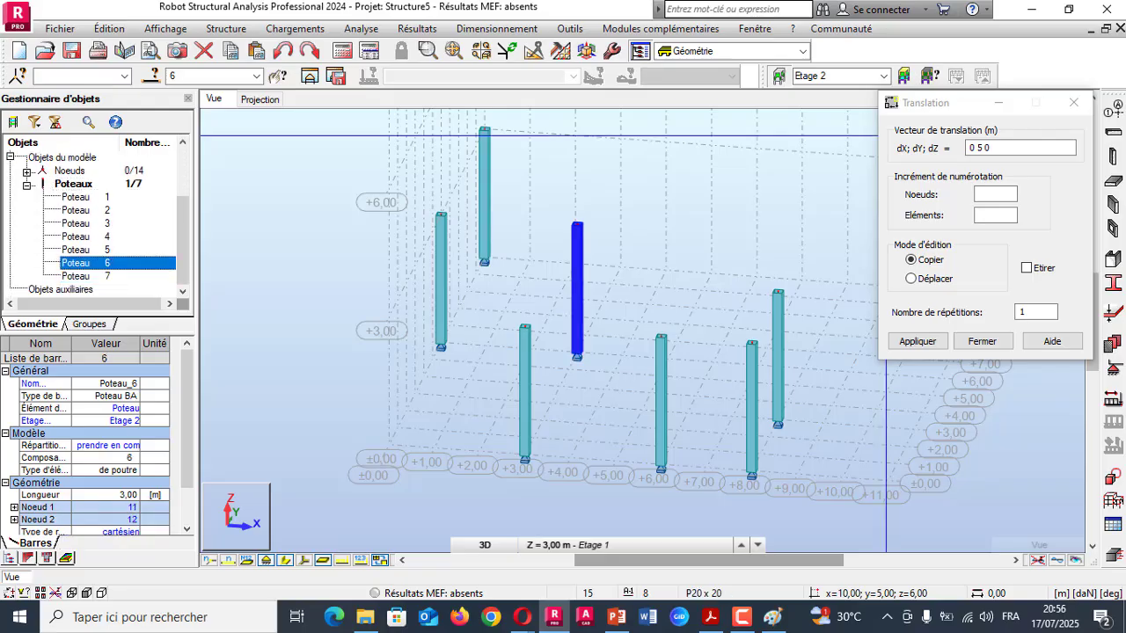
drag(998, 148, 971, 148)
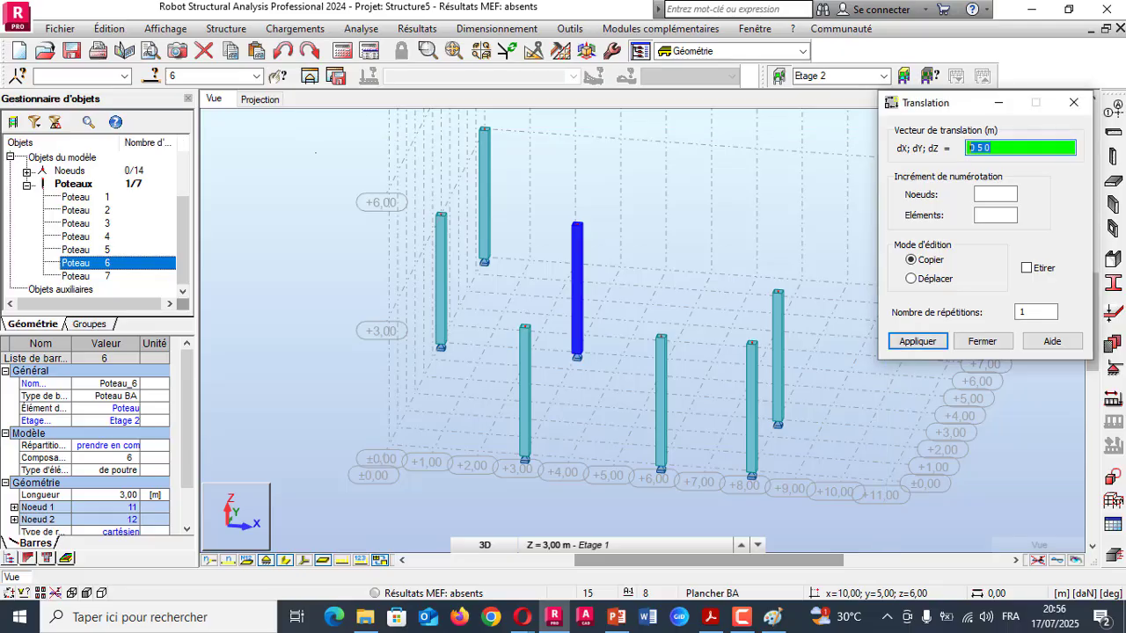
text(3 3 0)
key(Return)
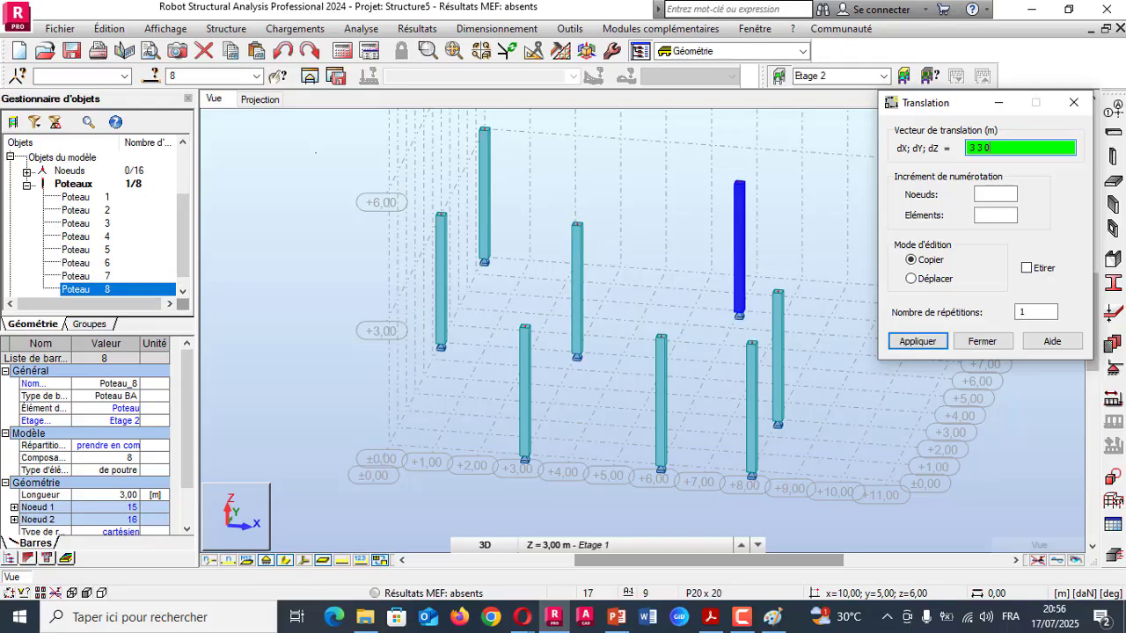
- Following the PDF plan, copy the column at X 6, Y 9 with a translation vector of 2; 0; 0 m
click(710, 617)
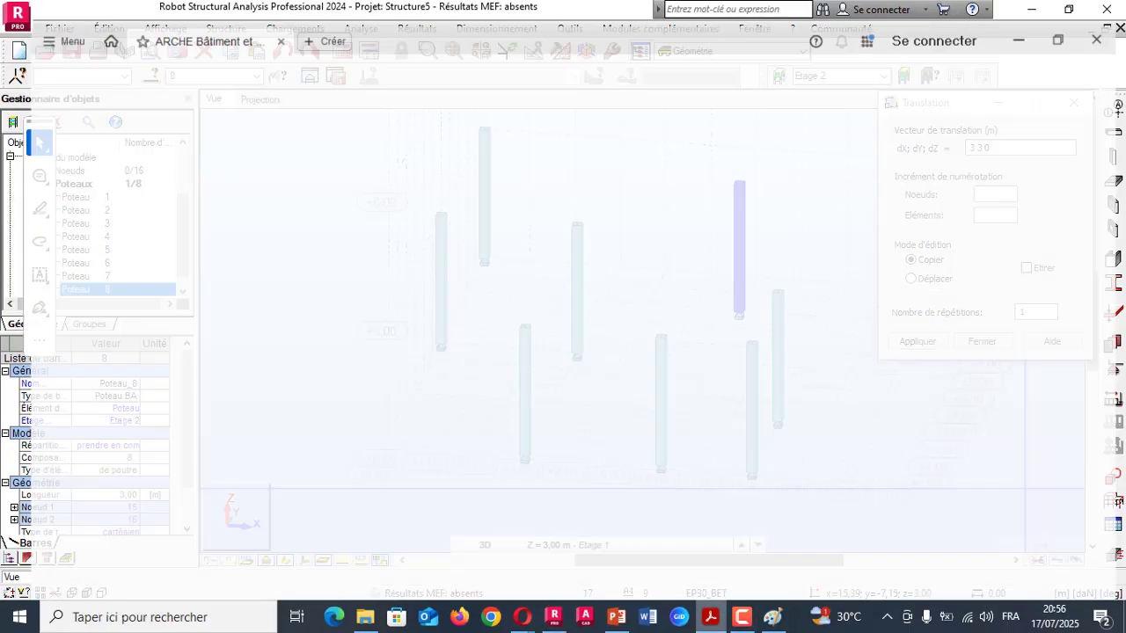
click(710, 617)
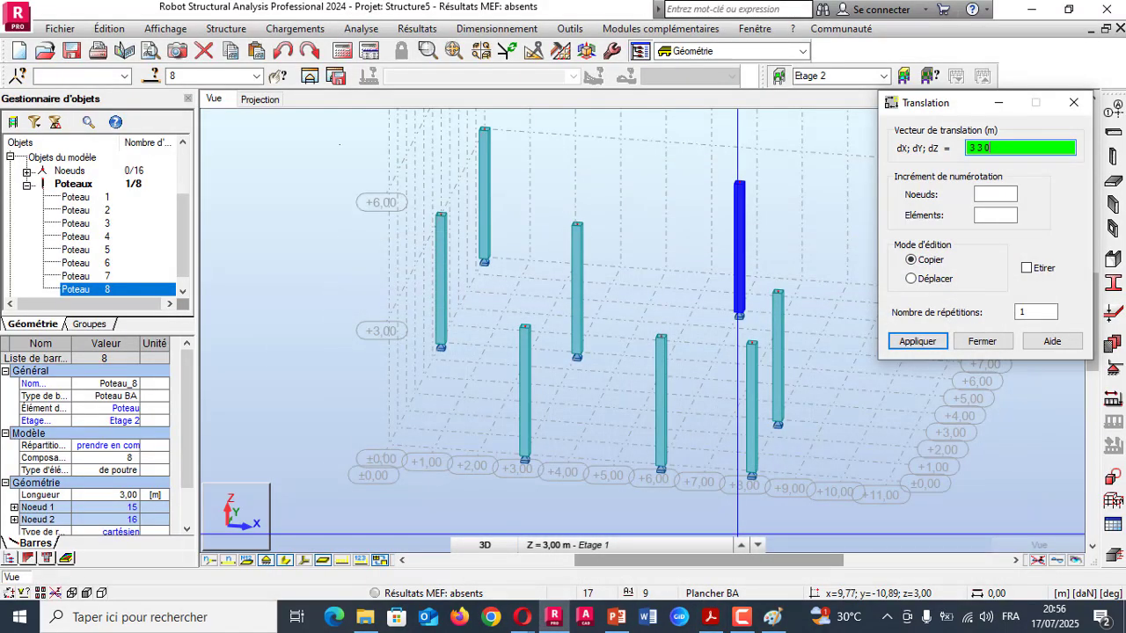
text(2)
key(BackSpace)
text(2 0)
key(Return)
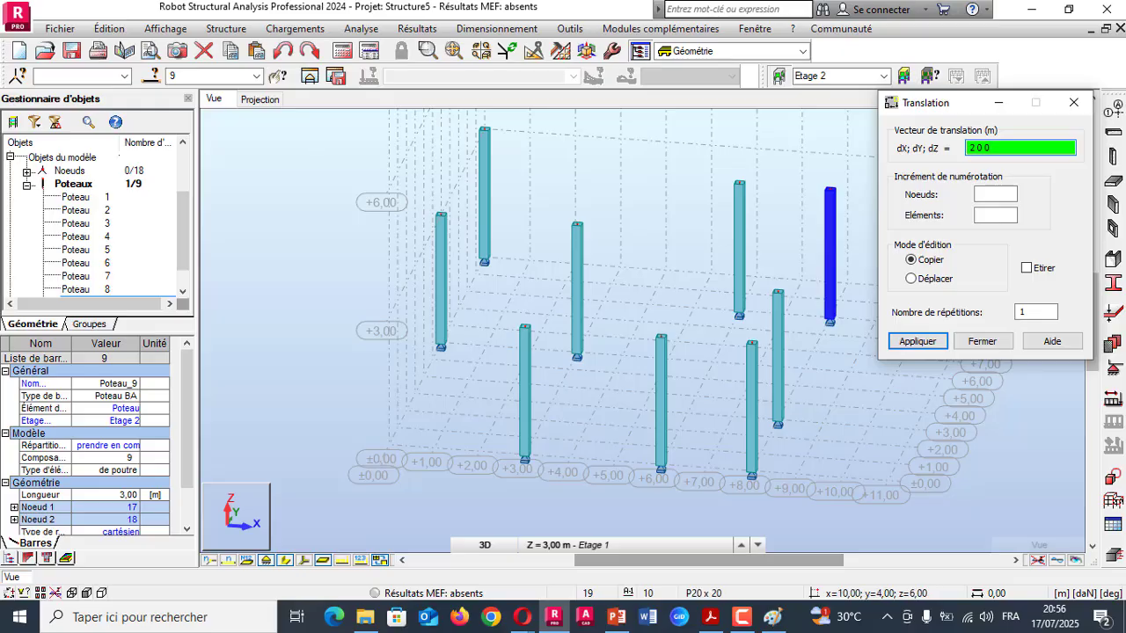
- Using the PDF plan as reference, copy the column at X 8, Y 9 in Robot with a translation vector of 2; 2; 0 m
scroll(308, 219, down, 2)
scroll(635, 220, up, 1)
scroll(622, 219, up, 1)
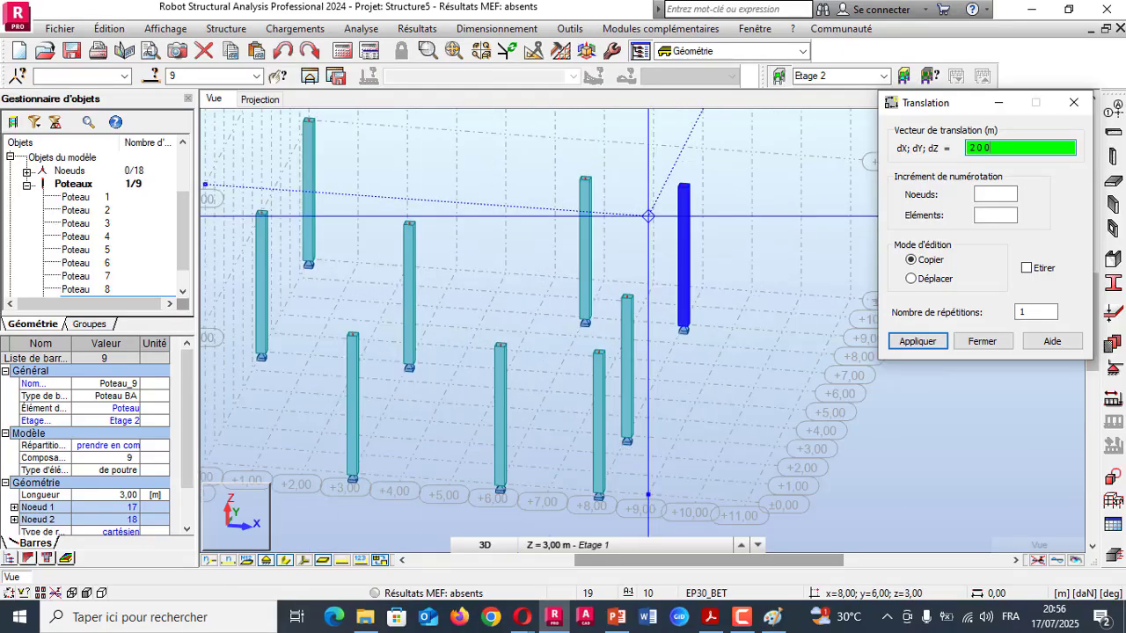
key(alt+Tab)
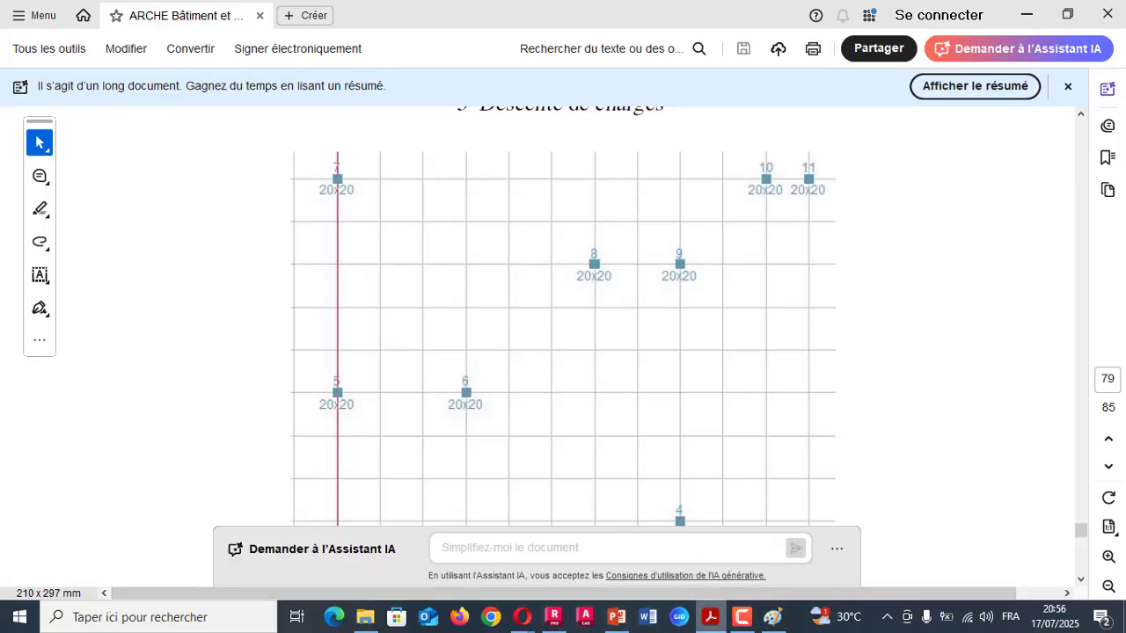
click(554, 617)
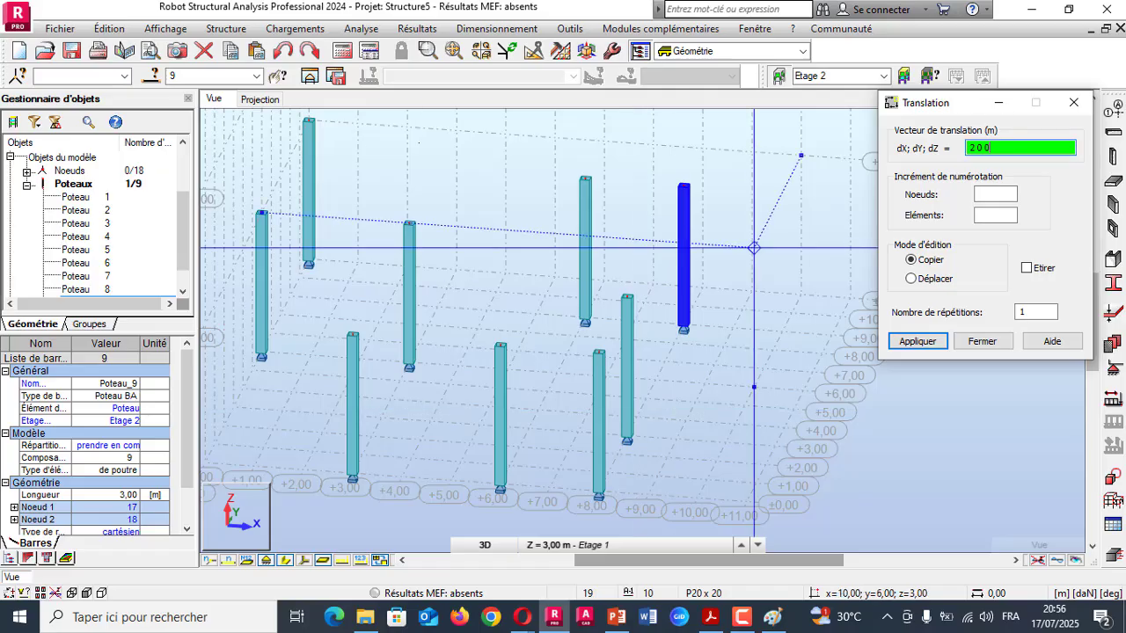
key(ctrl+a)
text(2 2 00)
key(shift+Home)
text(2;2;0)
key(Return)
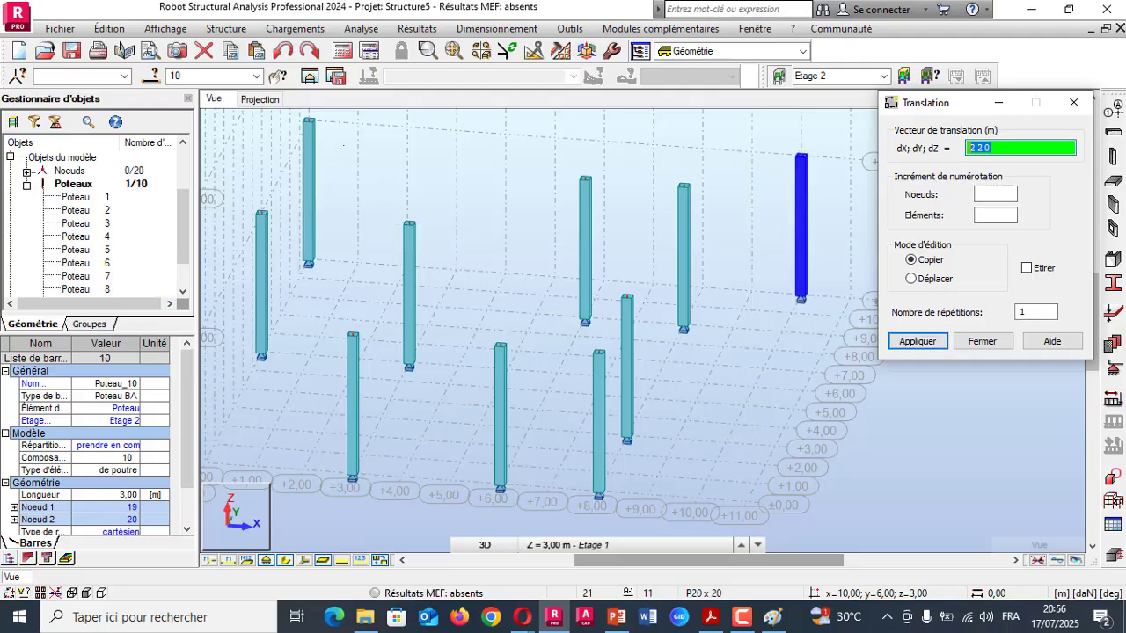
- Copy the column at X 10, Y 11 by 1 m along X and close the Translation dialog
text(1)
key(Return)
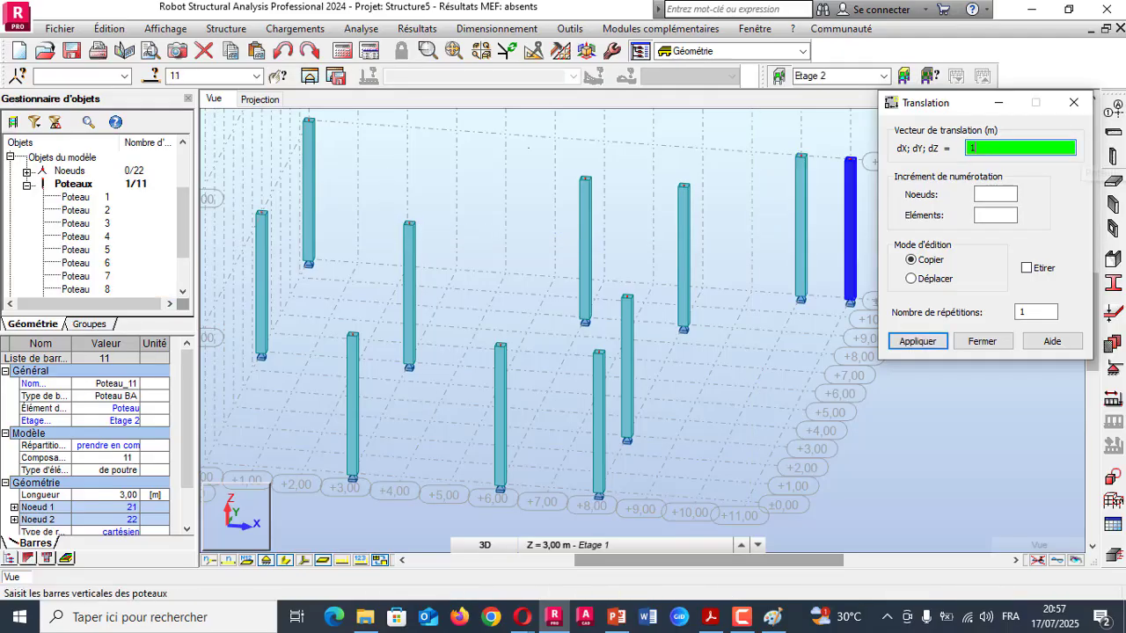
click(1073, 102)
- Orbit the 3D view to examine the full set of columns and clear the selection
scroll(901, 303, down, 3)
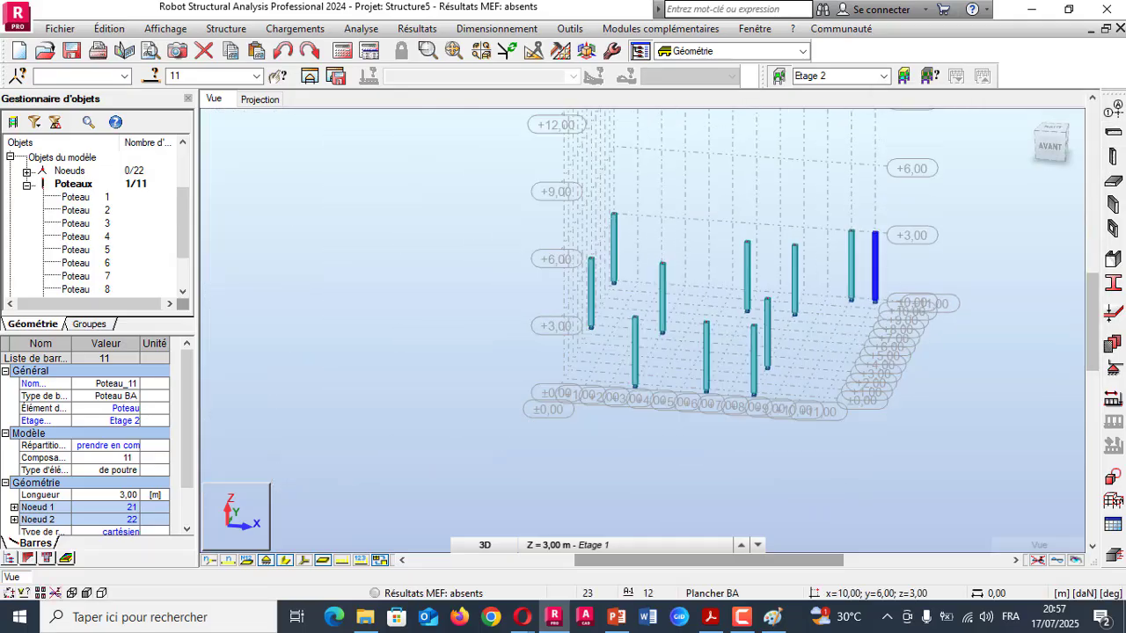
right_click(308, 186)
click(352, 251)
drag(439, 264, 545, 282)
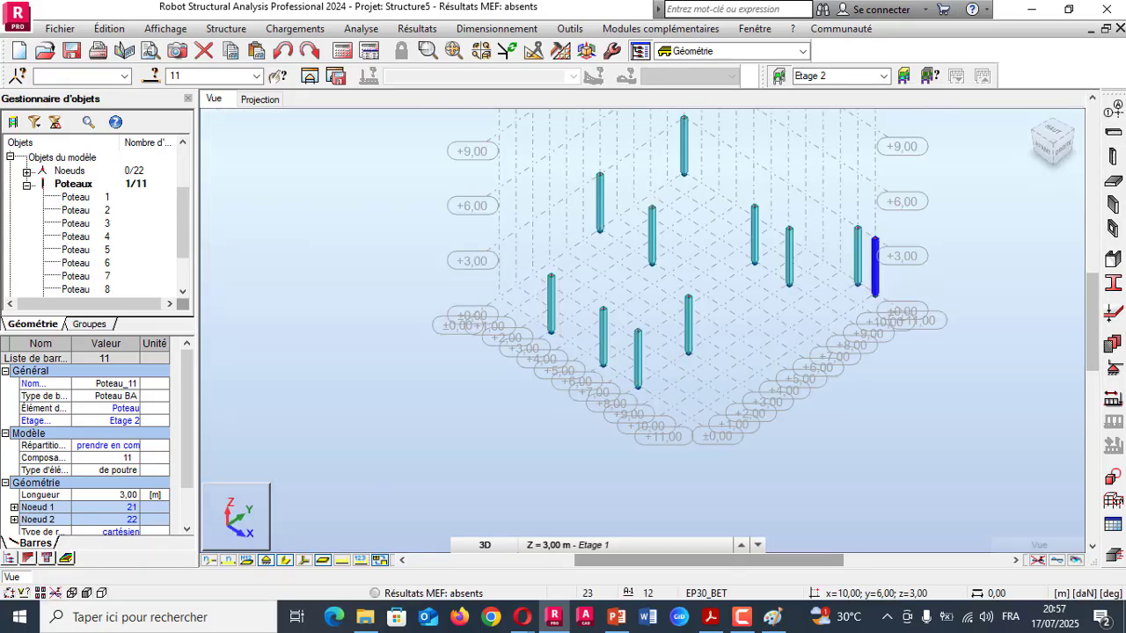
scroll(642, 352, up, 3)
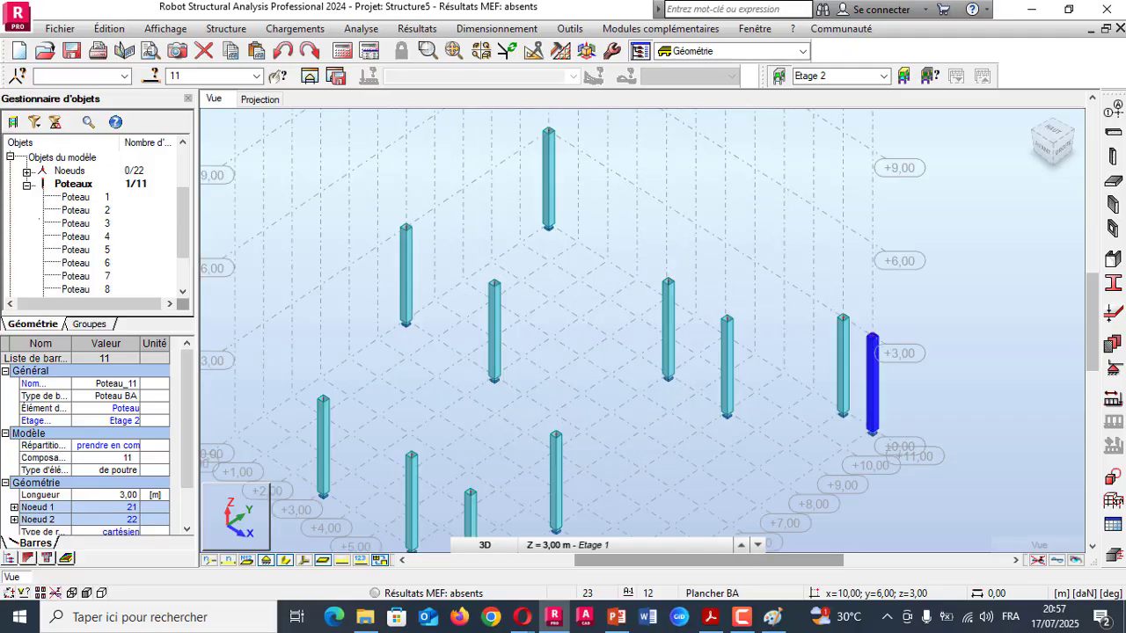
key(Escape)
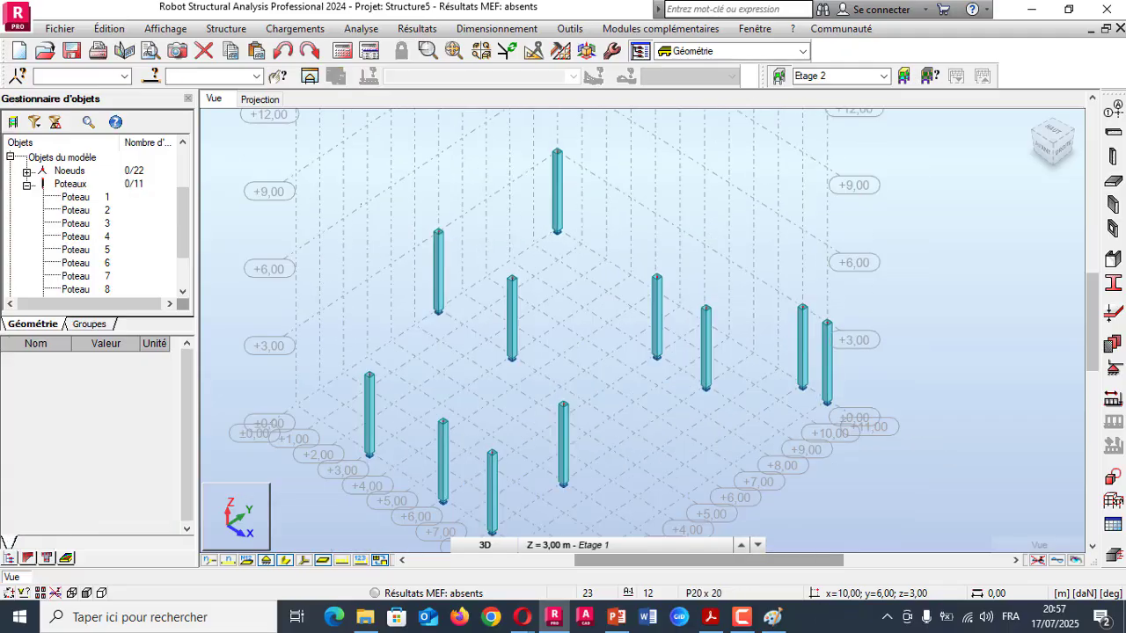
scroll(642, 326, down, 3)
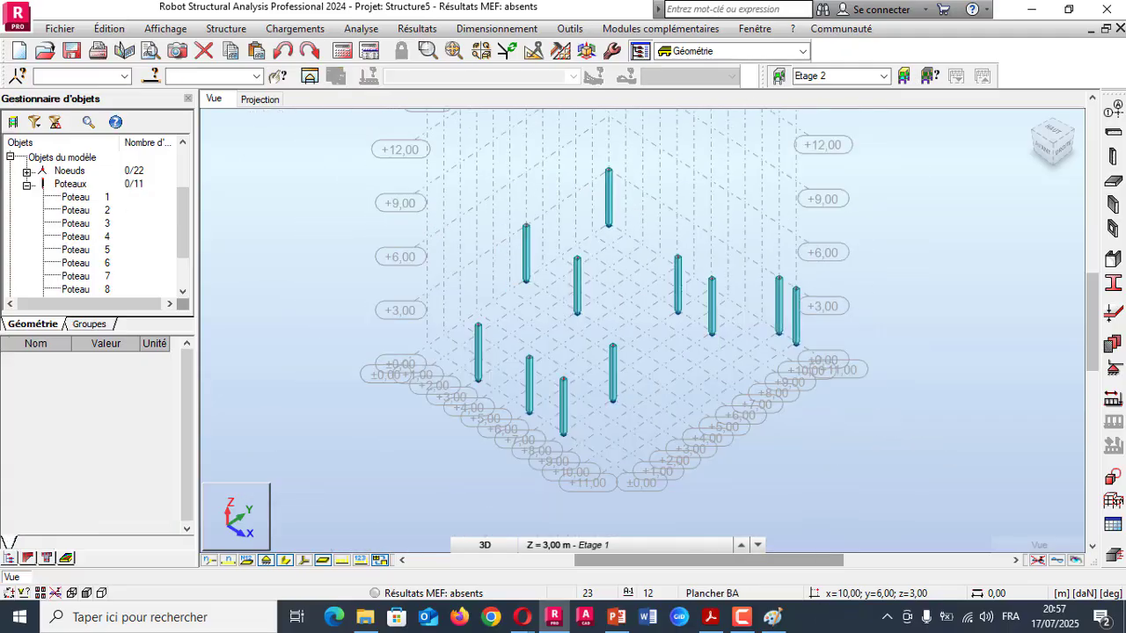
- Inspect the columns in the XY and YZ work planes and return to the 3D display
click(485, 544)
key(Down)
key(Down)
key(Down)
key(Down)
key(Down)
key(Down)
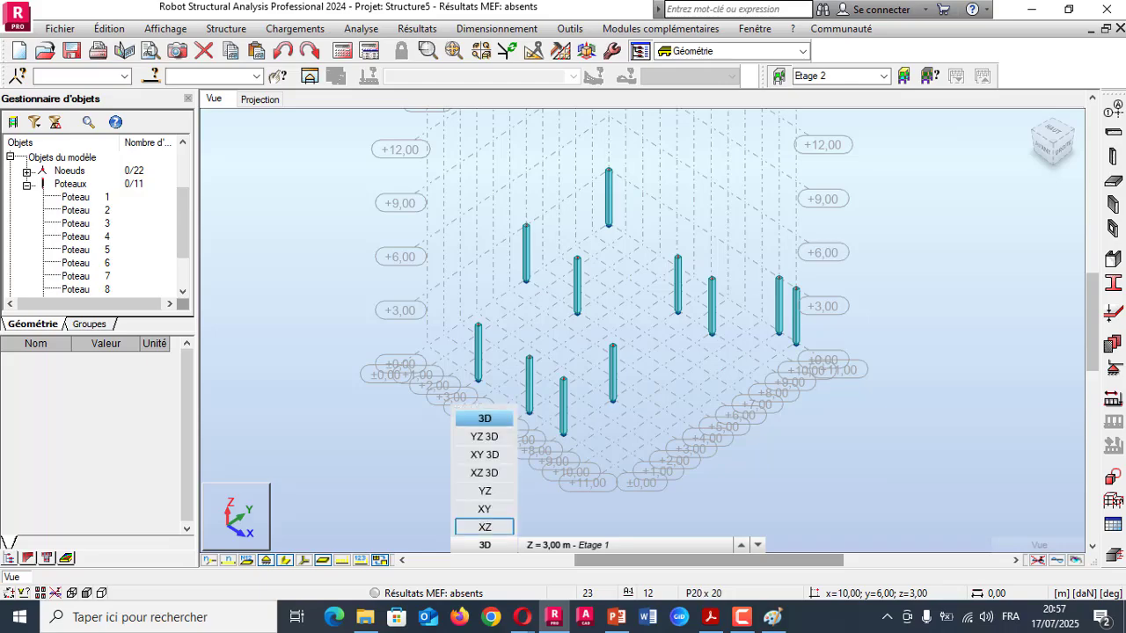
key(Up)
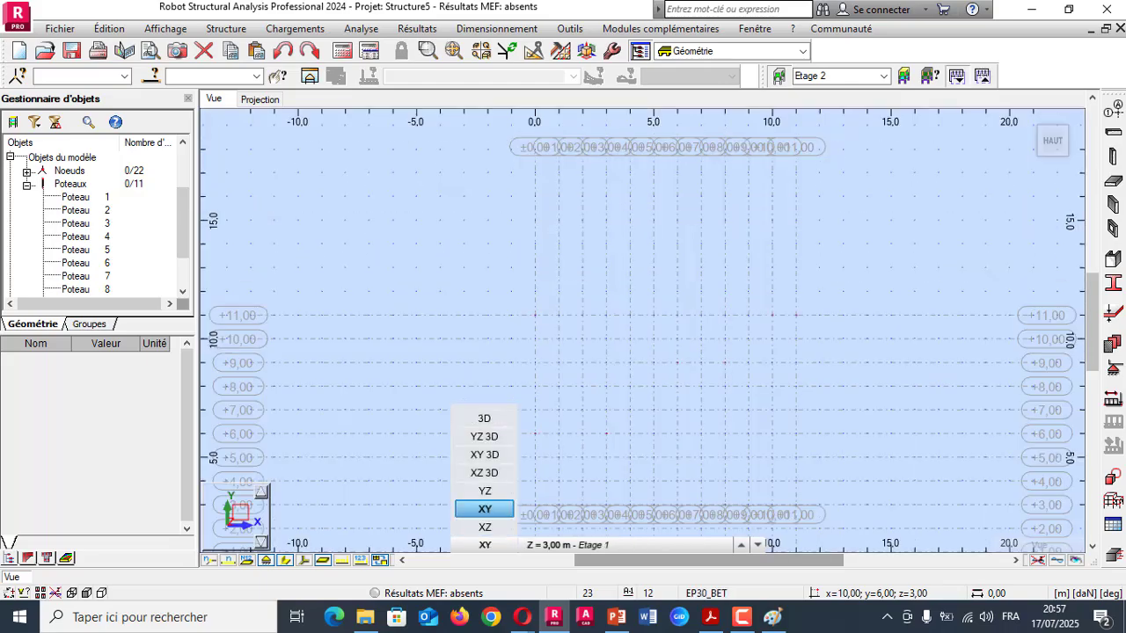
key(Up)
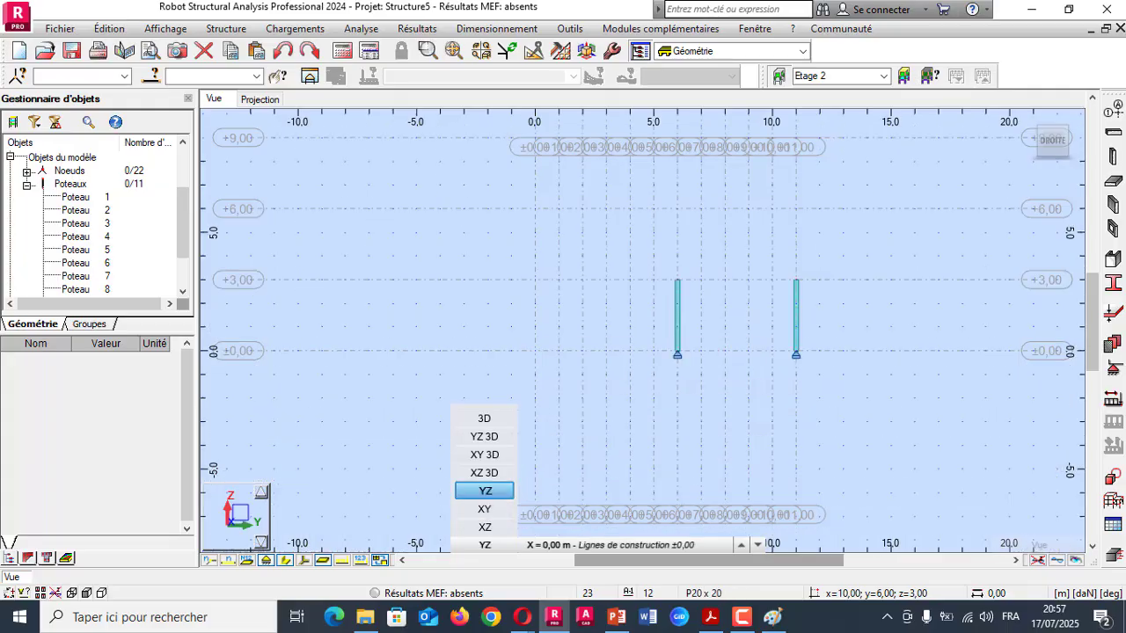
key(Up)
key(Up)
key(Up)
key(Up)
key(Return)
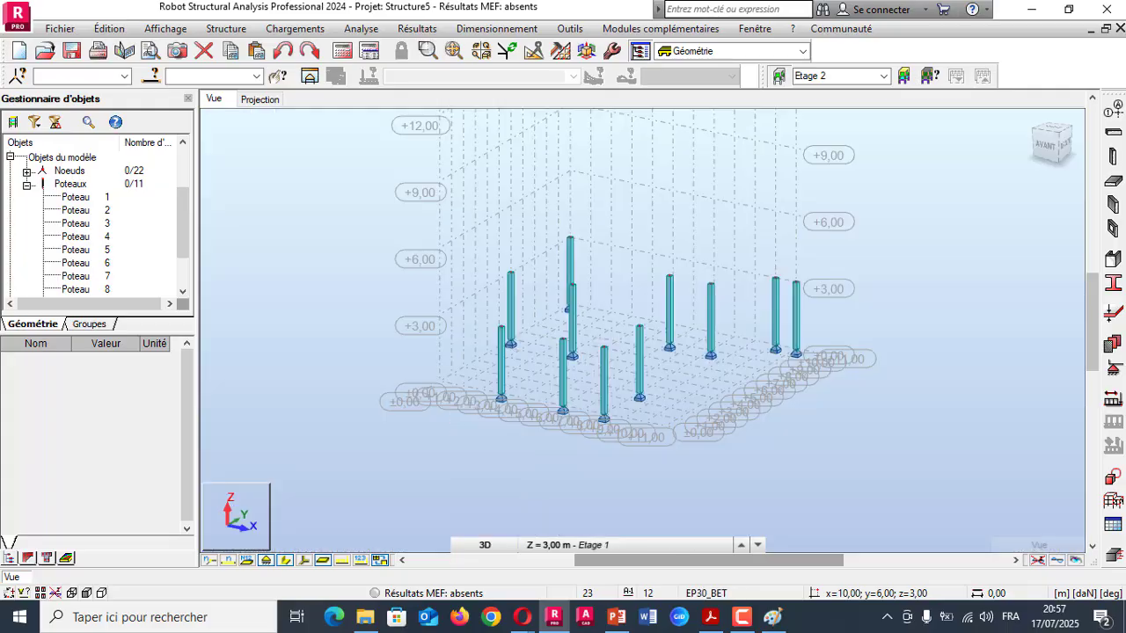
- In the plan projection, compare the column layout at the Base, Etage 2 and Etage 1 levels, finishing on Base
click(260, 98)
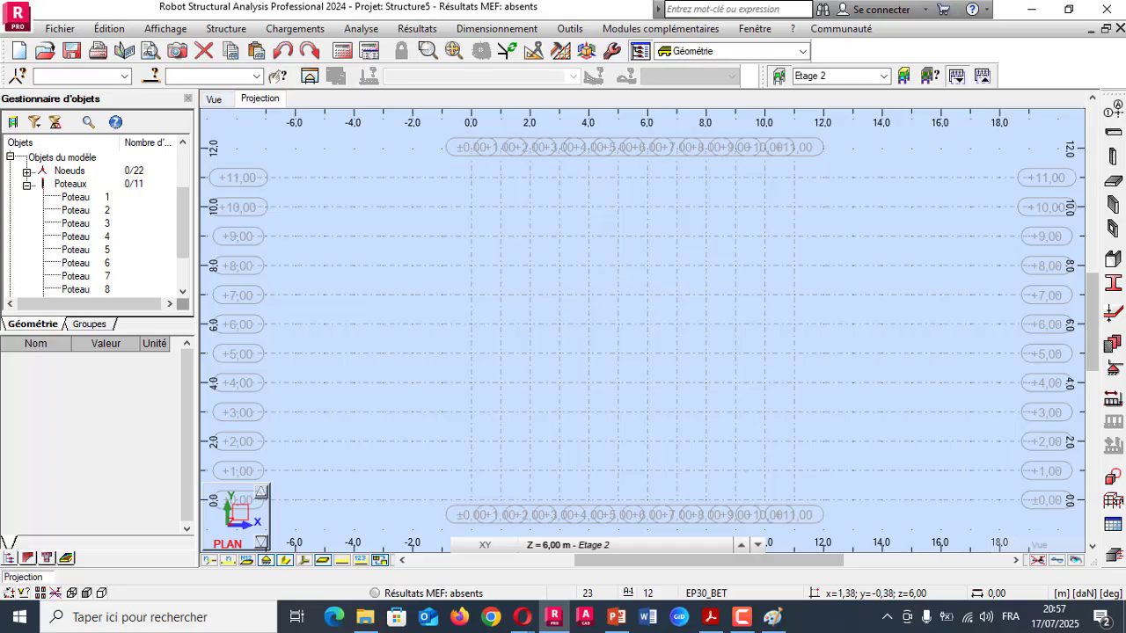
click(567, 544)
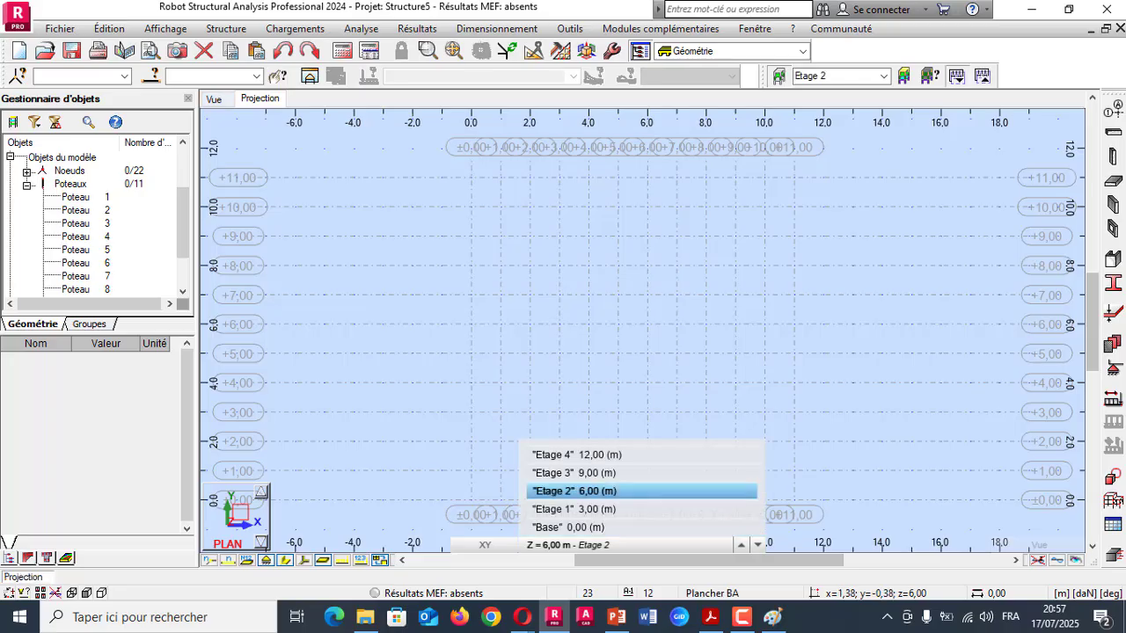
click(572, 527)
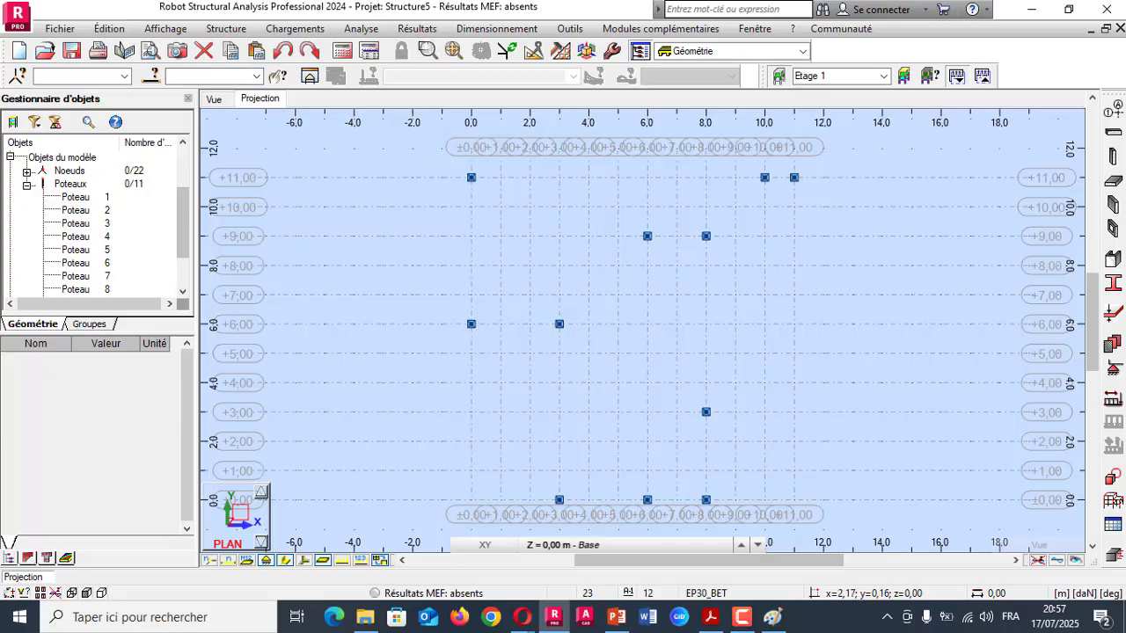
click(563, 545)
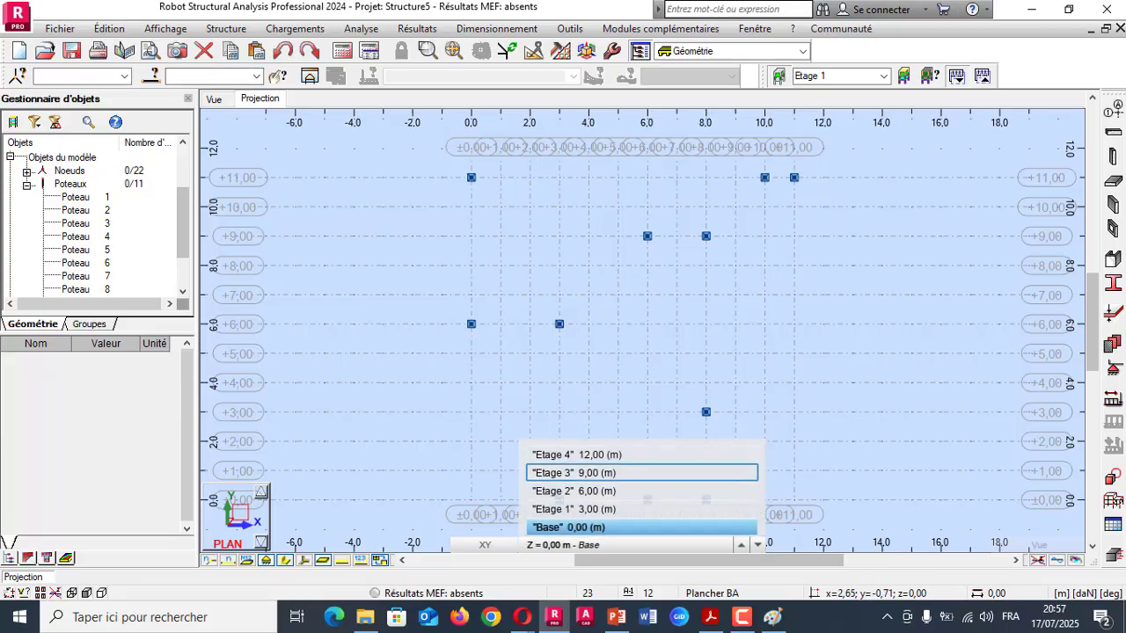
click(580, 491)
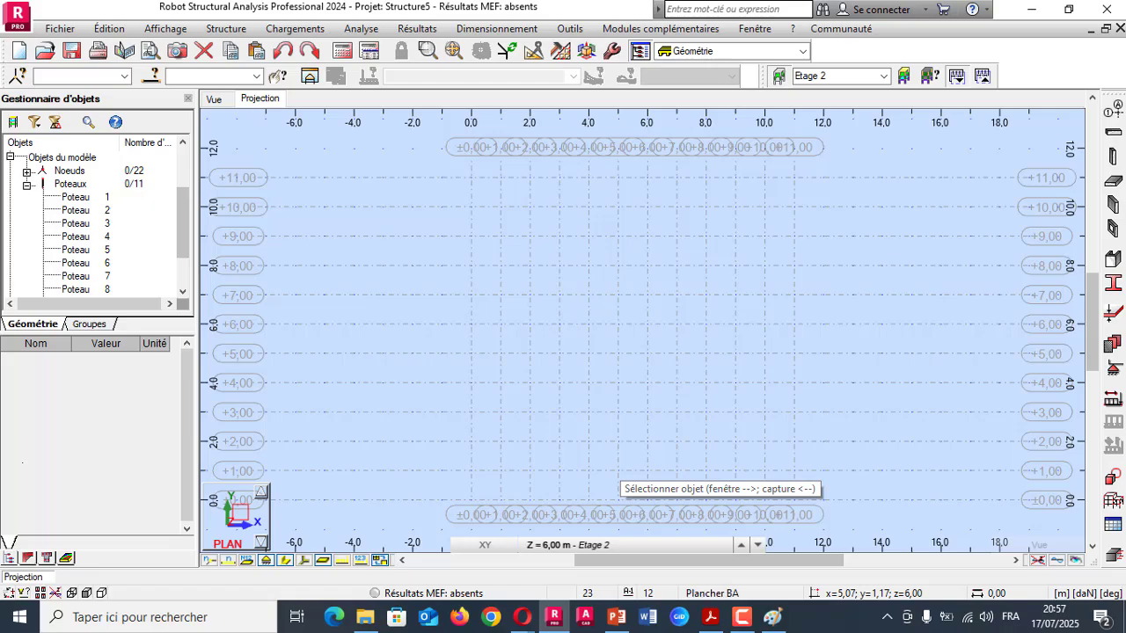
click(619, 545)
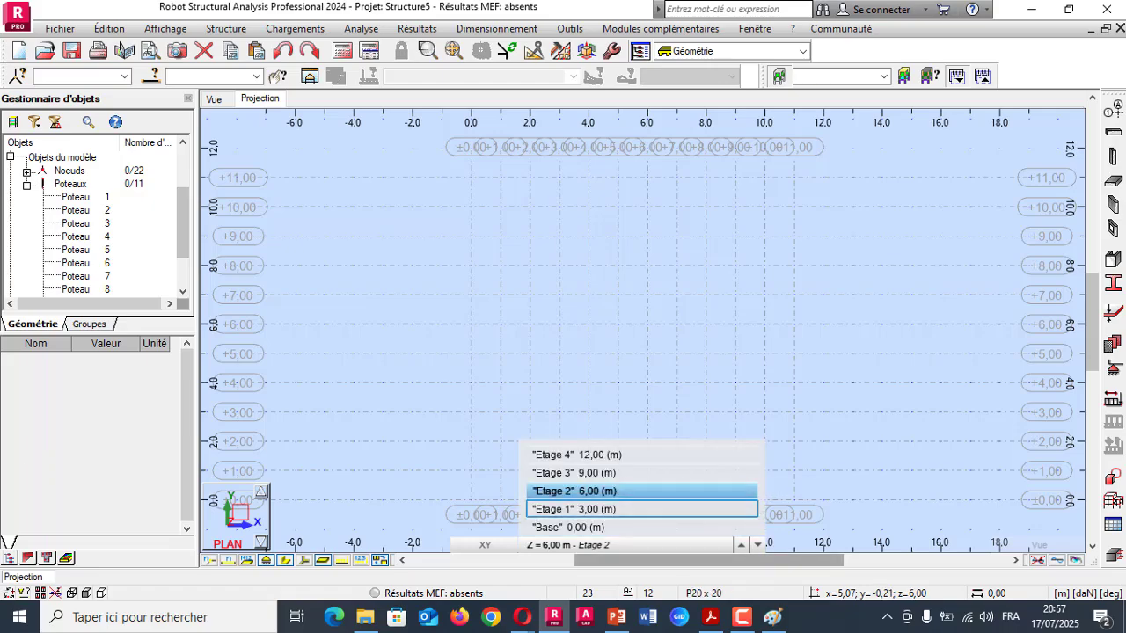
click(572, 508)
click(582, 545)
click(581, 510)
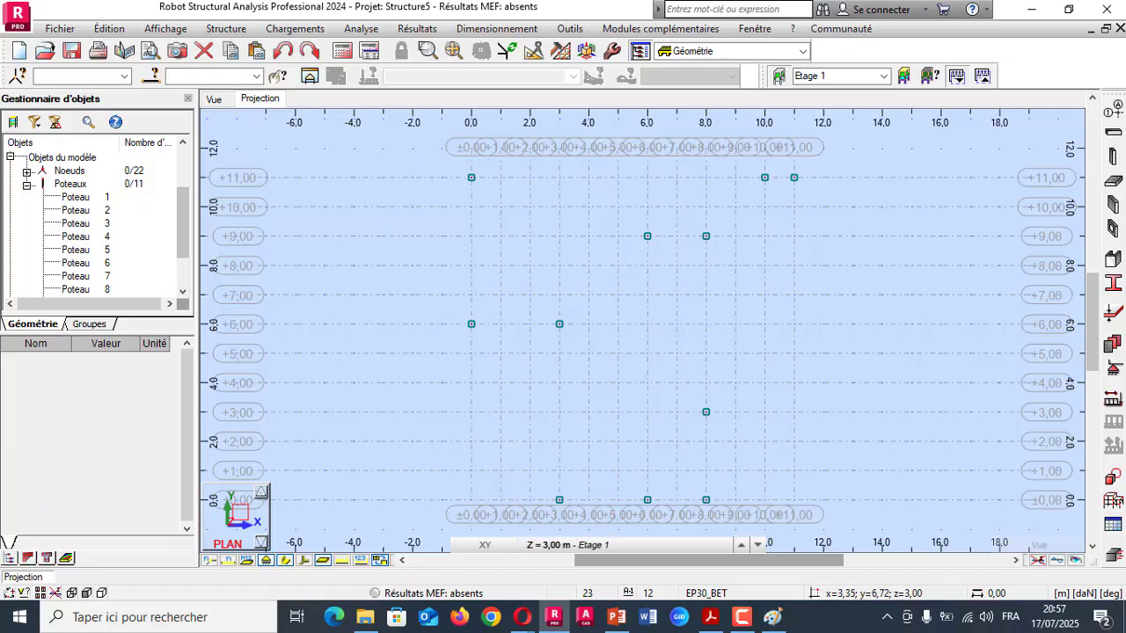
click(563, 544)
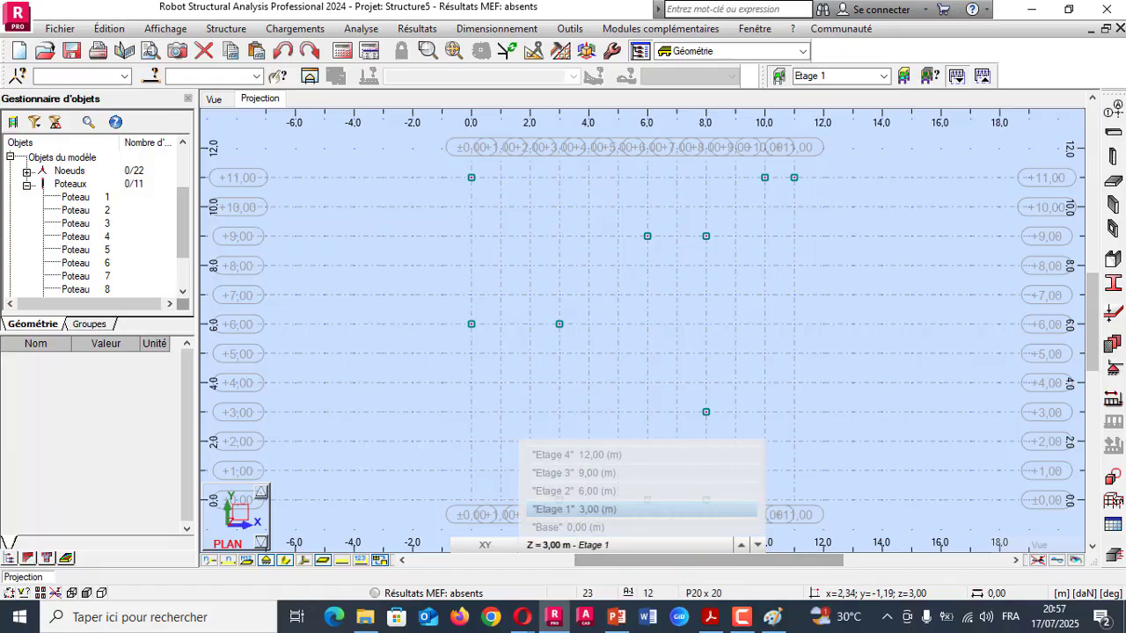
click(567, 527)
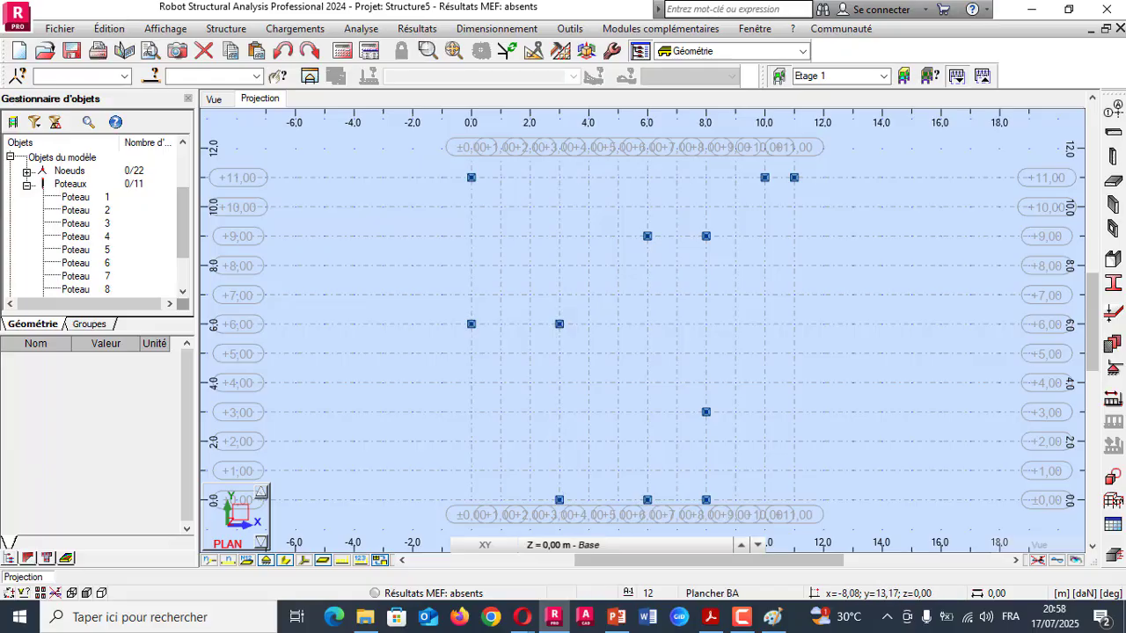
- Return to the 3D model view and open its choice of storey levels
click(213, 99)
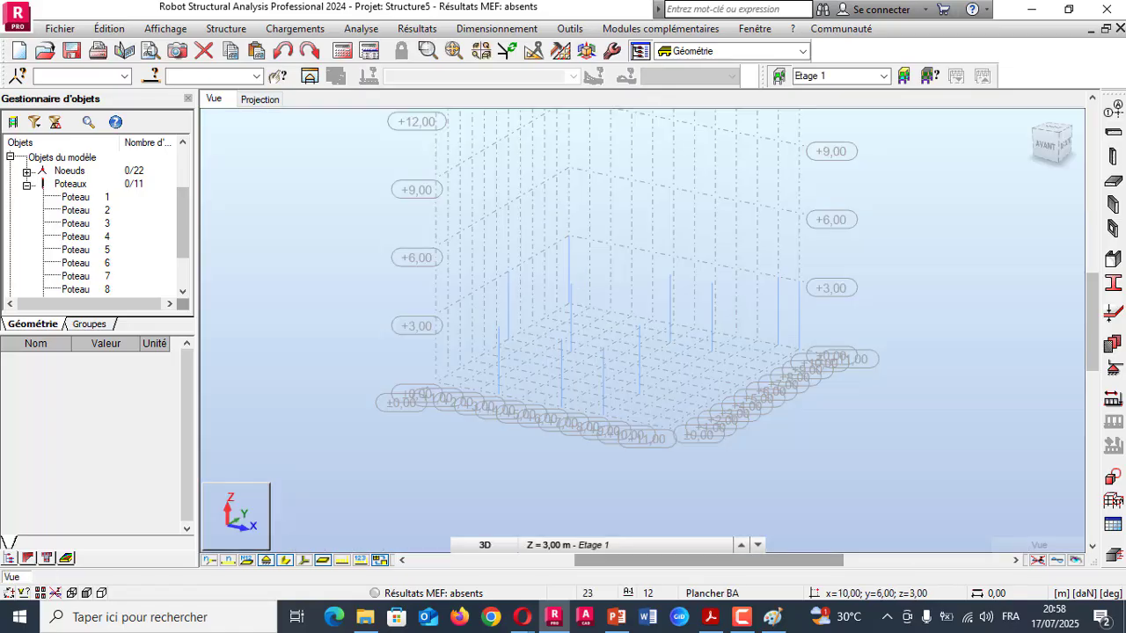
click(583, 545)
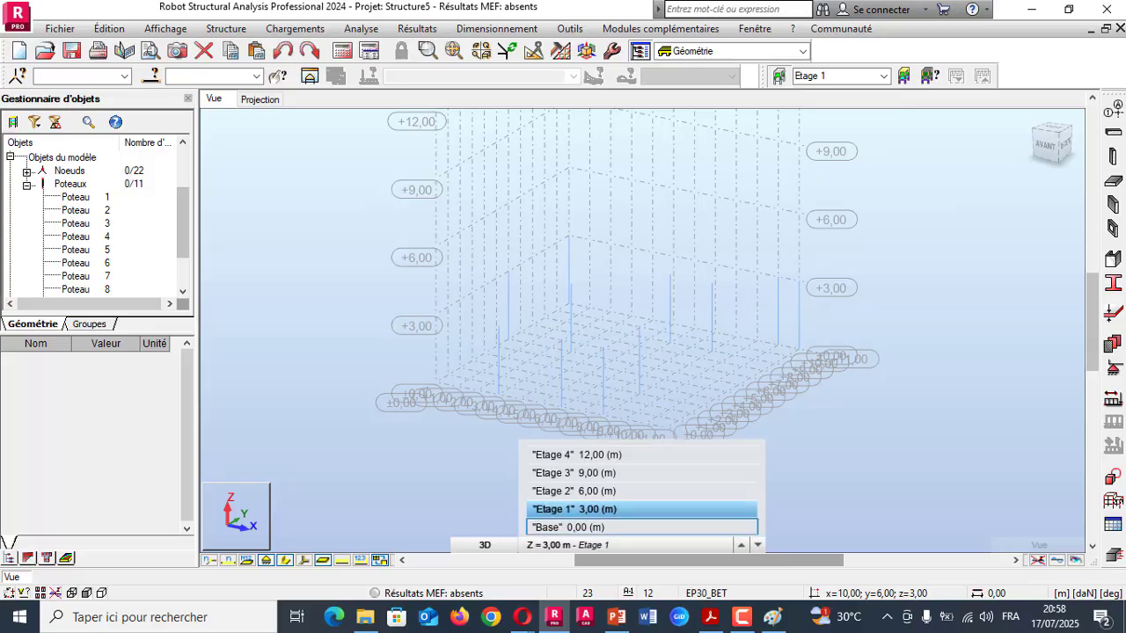
- Switch the work level to Base and on to Etage 2 at 6,00 m to view the columns
key(Return)
key(alt+Down)
key(Up)
key(Up)
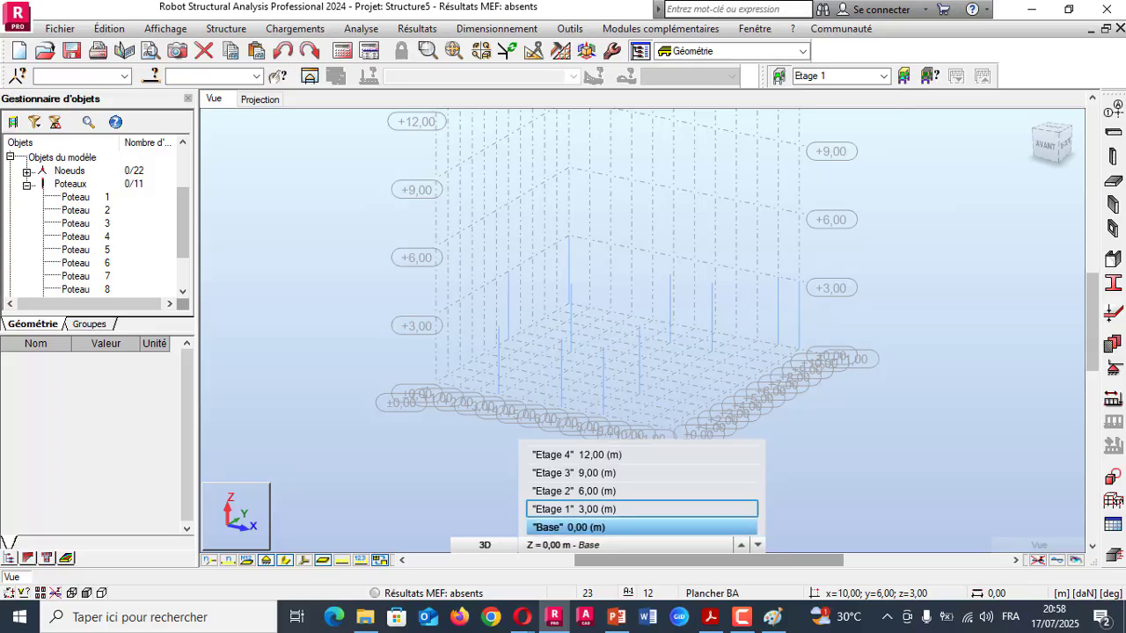
key(Return)
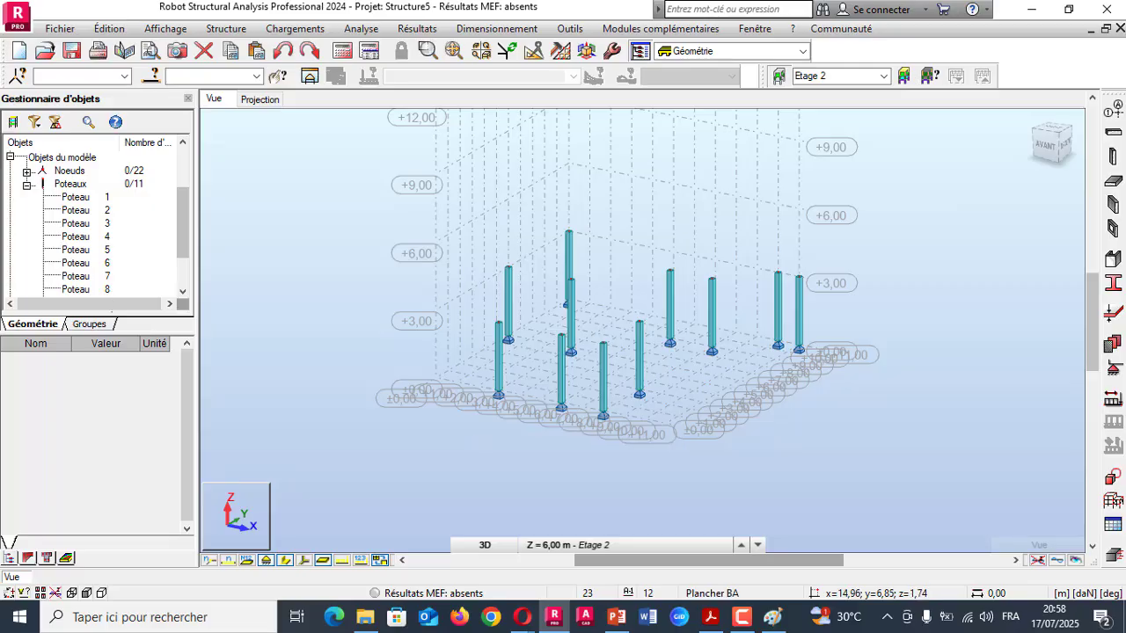
scroll(724, 348, up, 2)
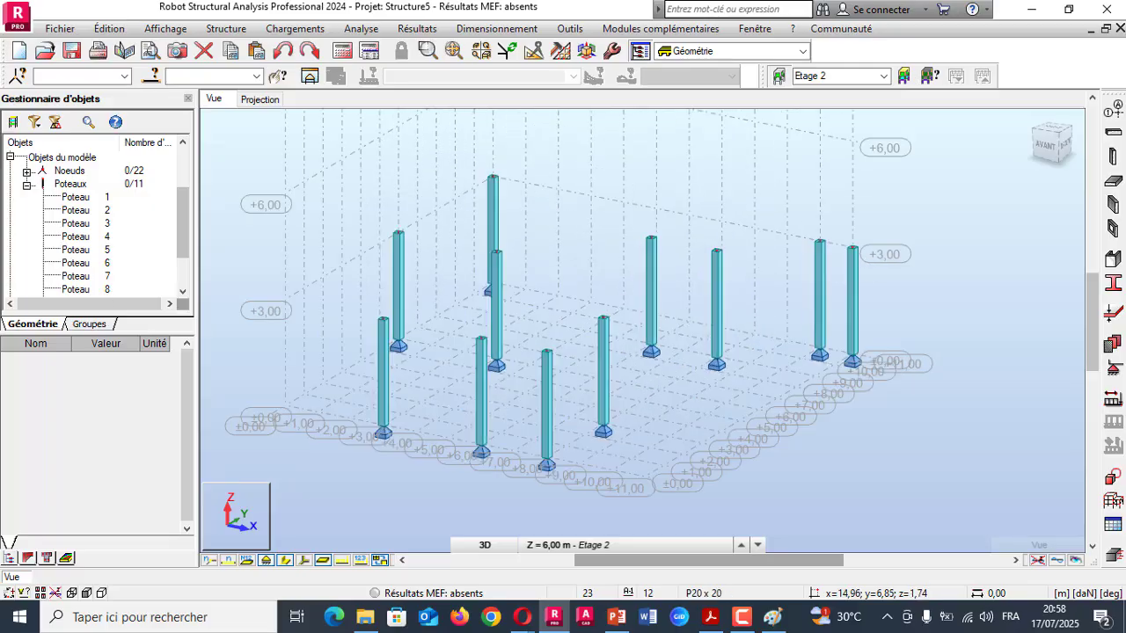
- Display storey Etage 1, select one of its columns to inspect it, and clear the selection
click(884, 77)
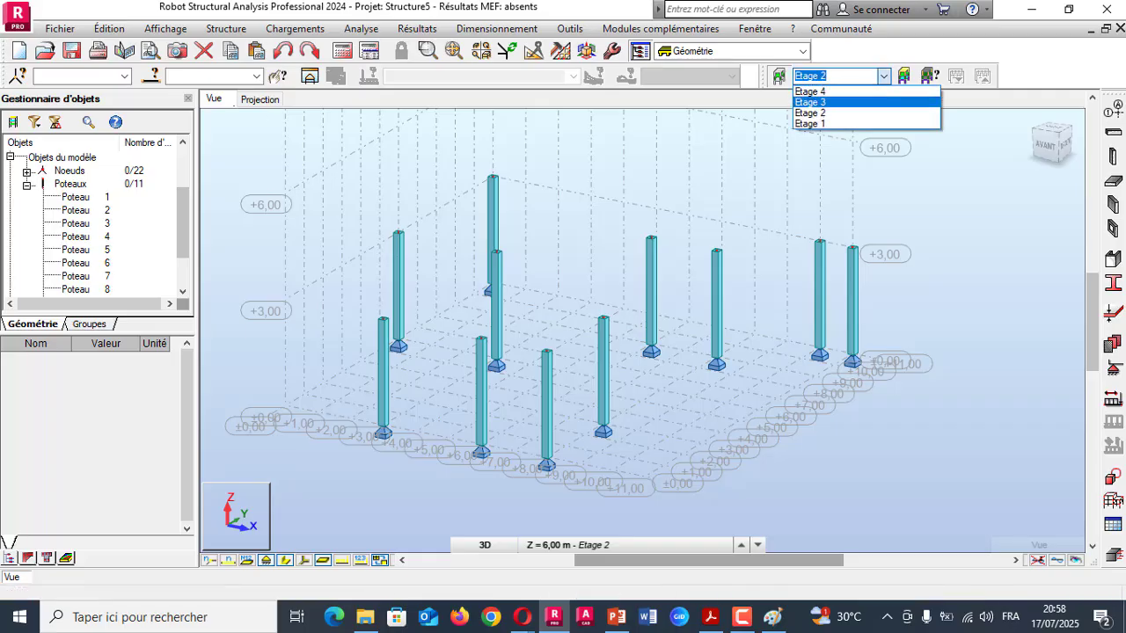
click(845, 124)
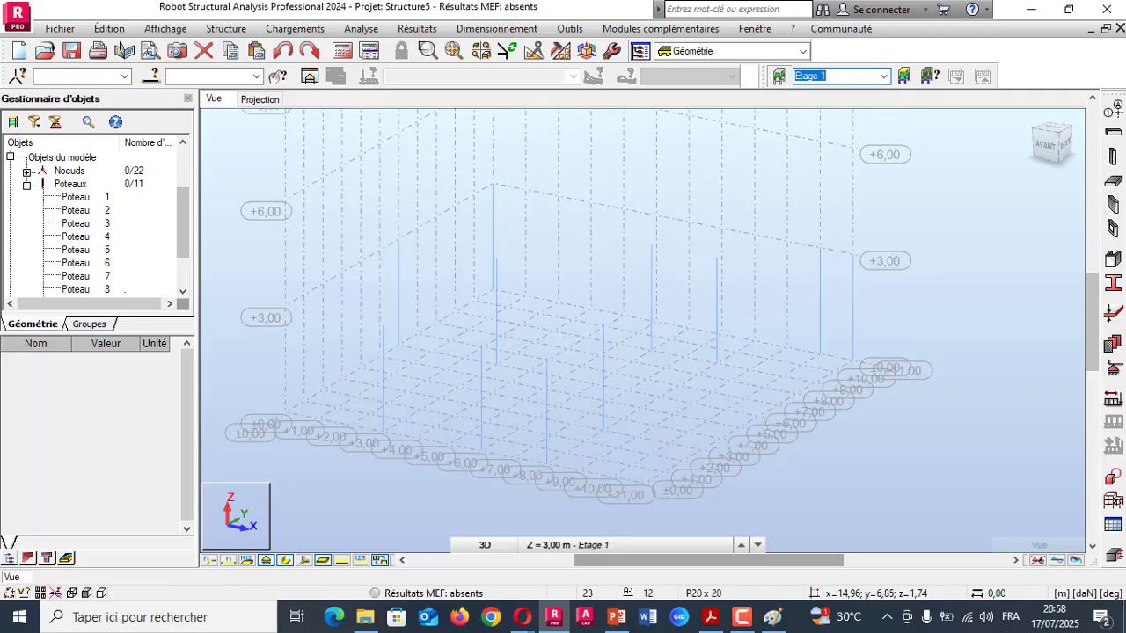
click(717, 310)
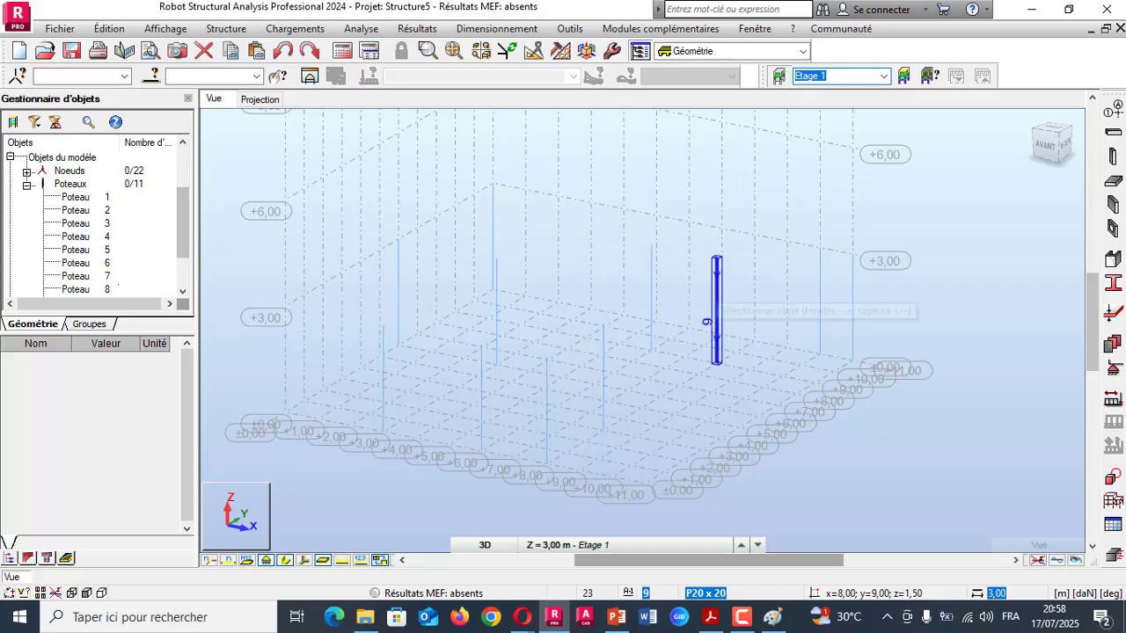
key(Escape)
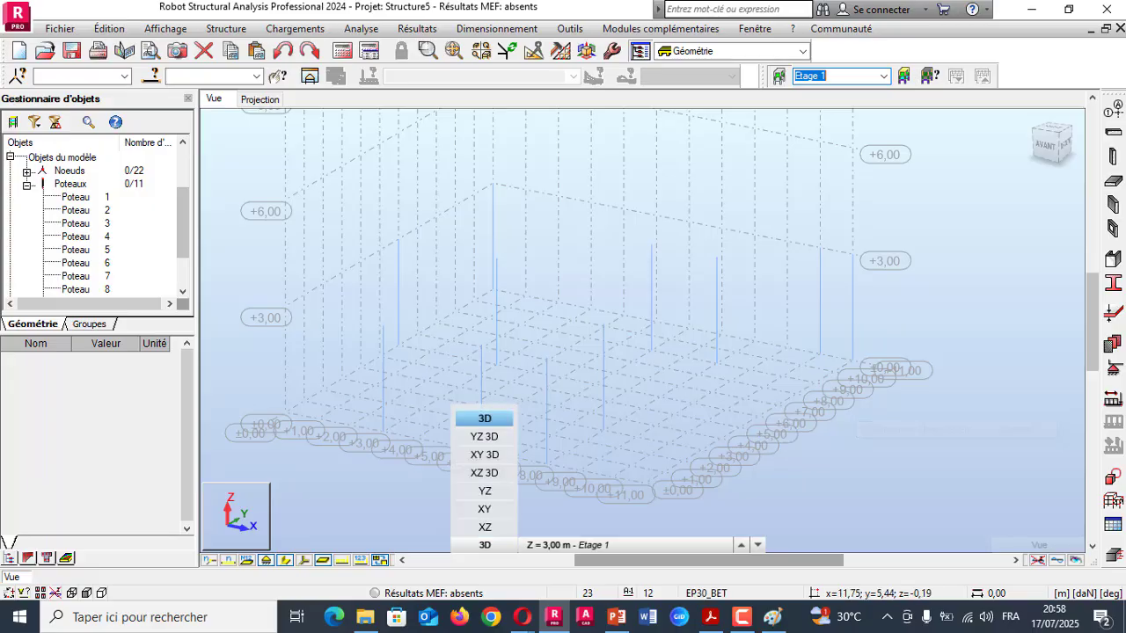
- Set the work level to Base at 0,00 m, and change it to Etage 2 at 6,00 m
mouse_move(572, 546)
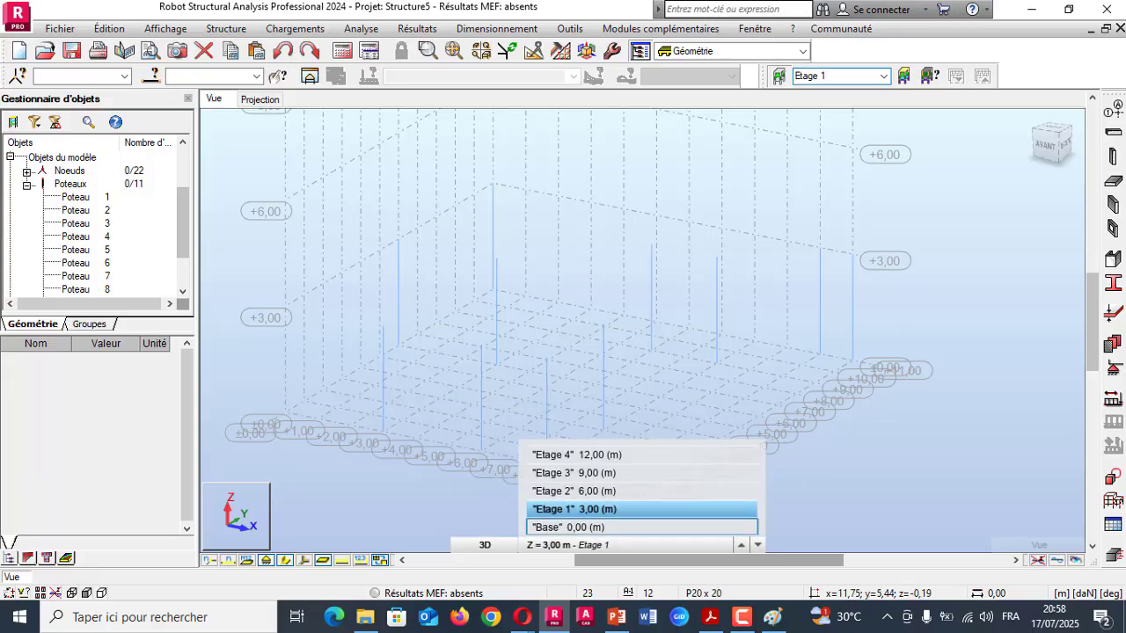
click(567, 527)
mouse_move(572, 544)
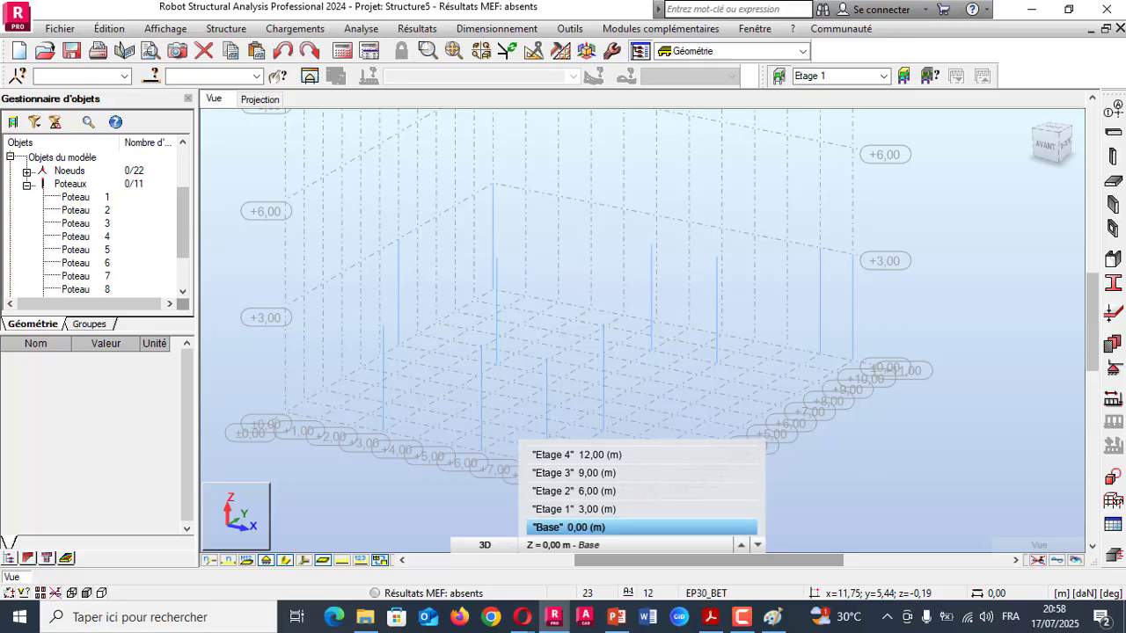
click(572, 491)
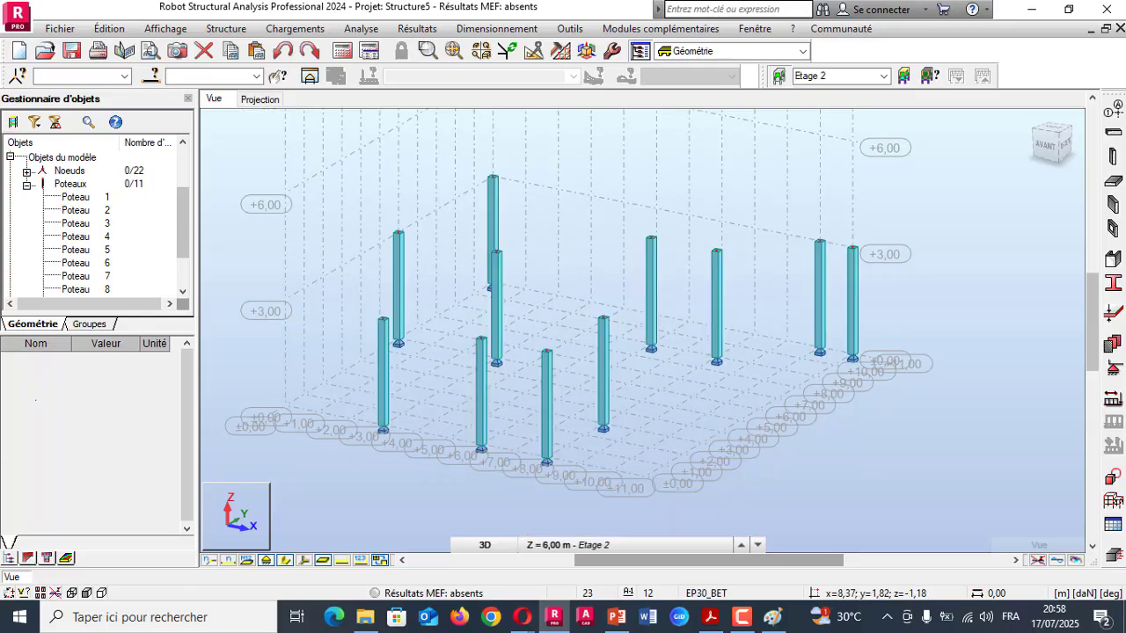
scroll(609, 404, down, 1)
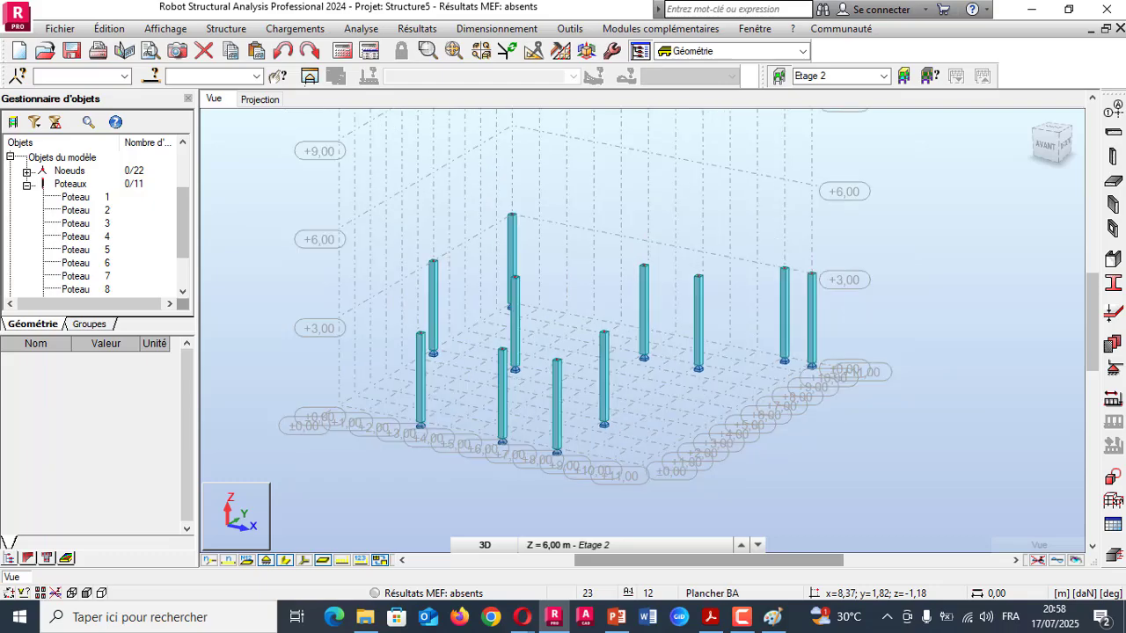
- Check the defined storeys in the Etages settings without changes and review the column list in the object inspector
click(904, 76)
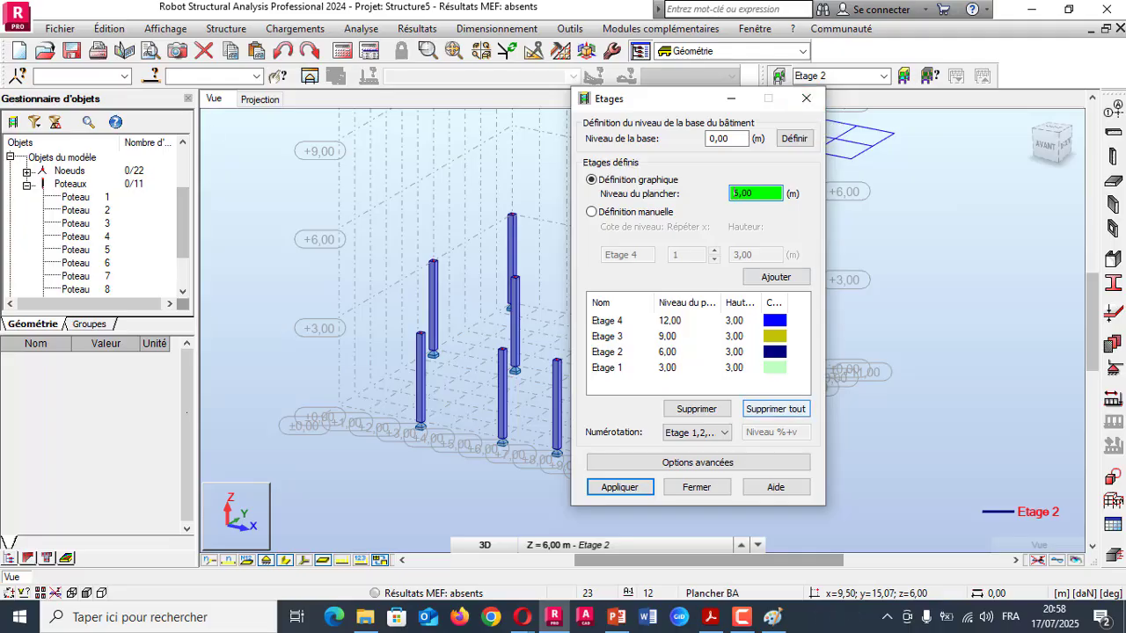
click(805, 98)
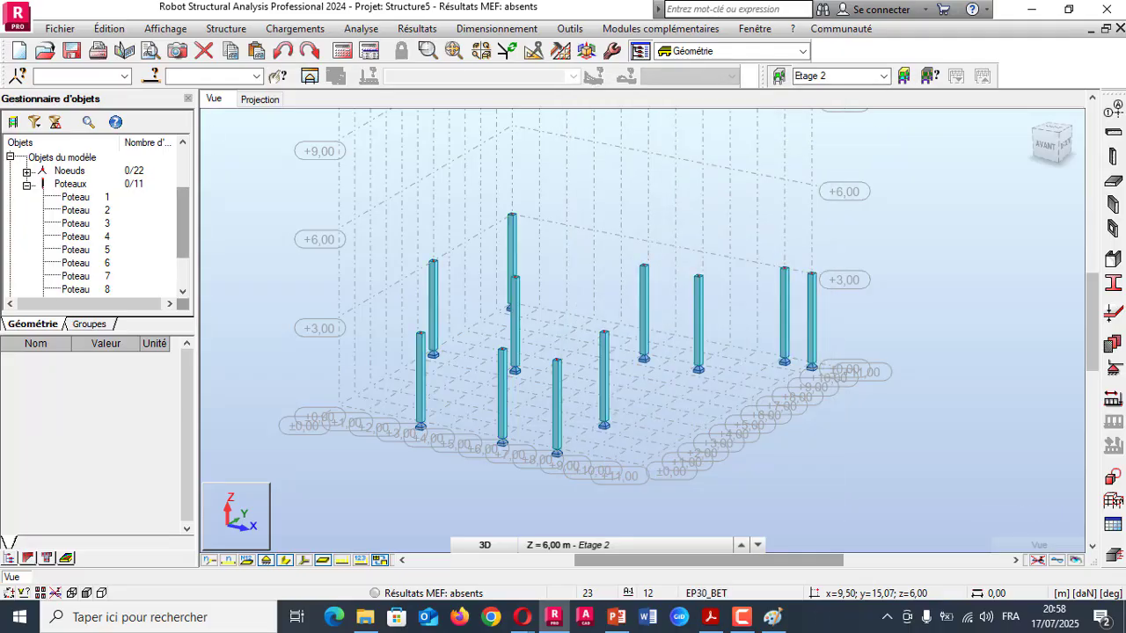
drag(183, 225, 183, 255)
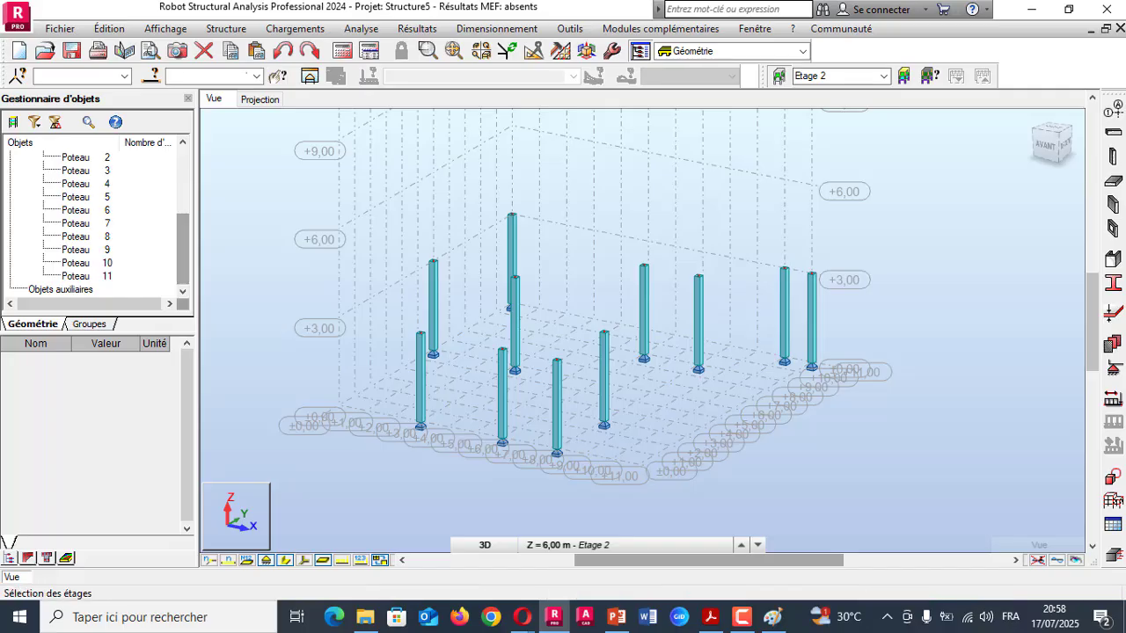
- Compare how the columns are displayed in storey Etage 1 and in storey Etage 2
click(883, 75)
click(822, 123)
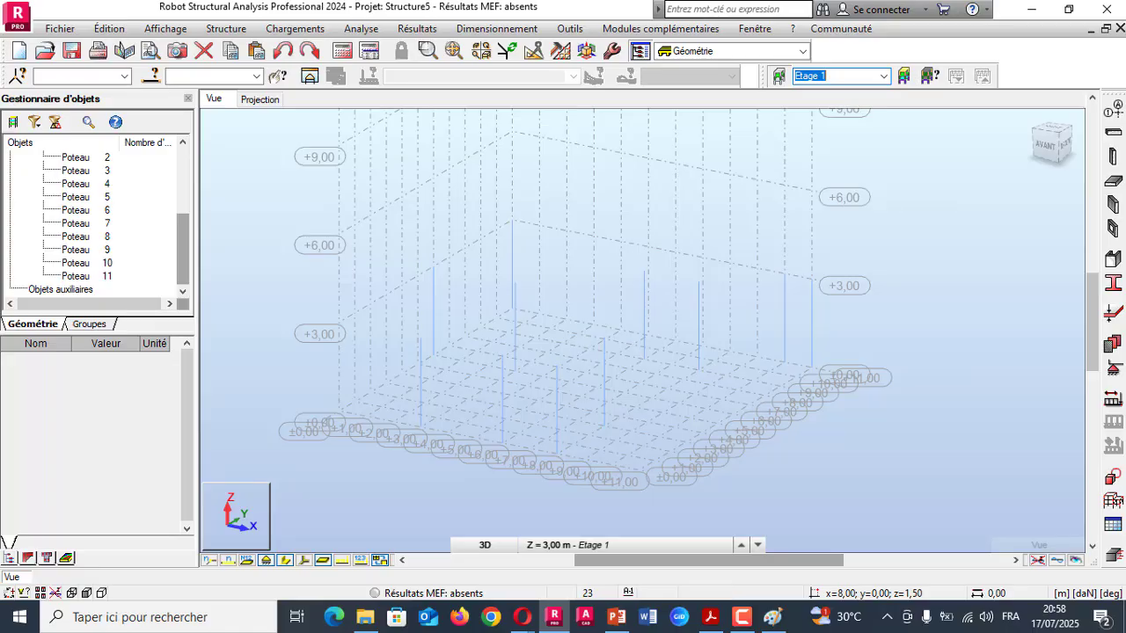
click(883, 76)
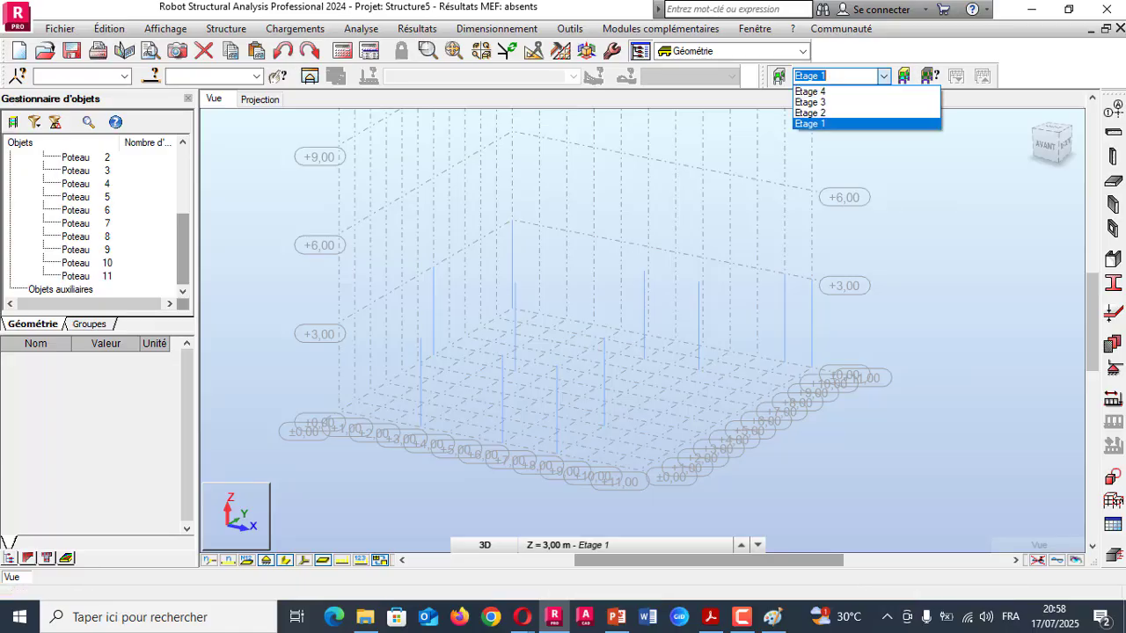
click(822, 112)
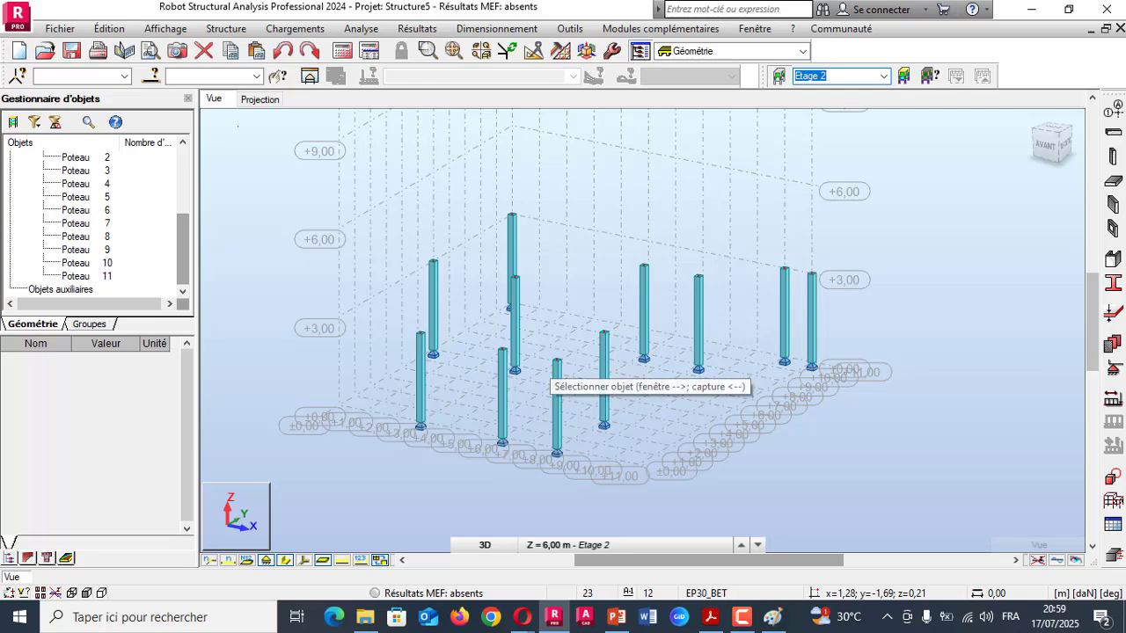
- Make Etage 1 the active storey and turn off the storey display mode to view the whole structure
click(883, 75)
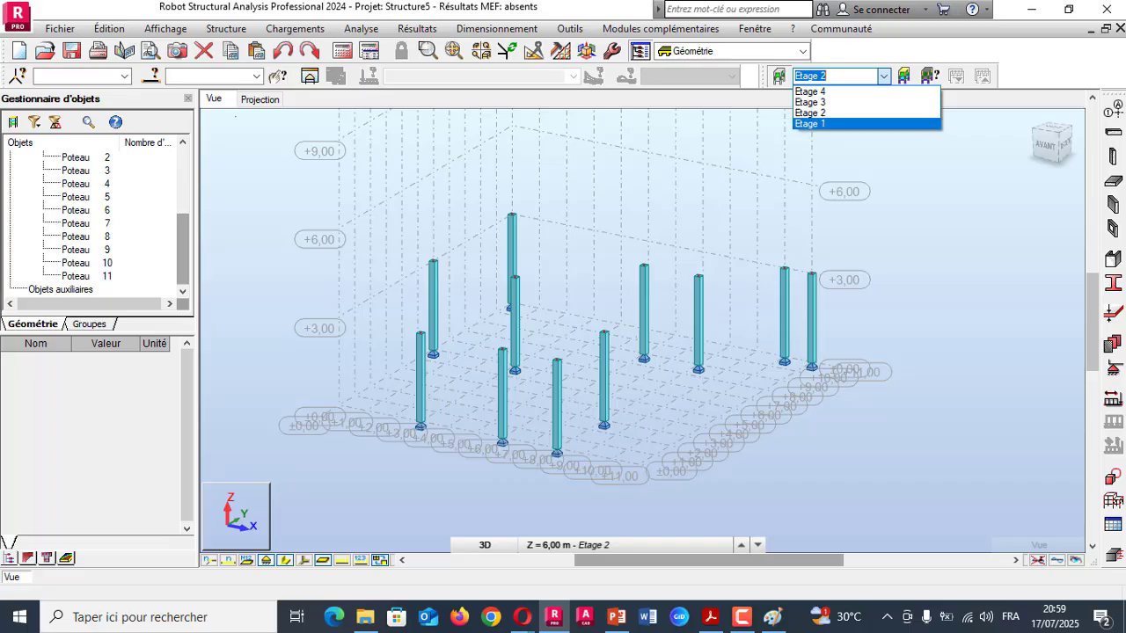
click(836, 124)
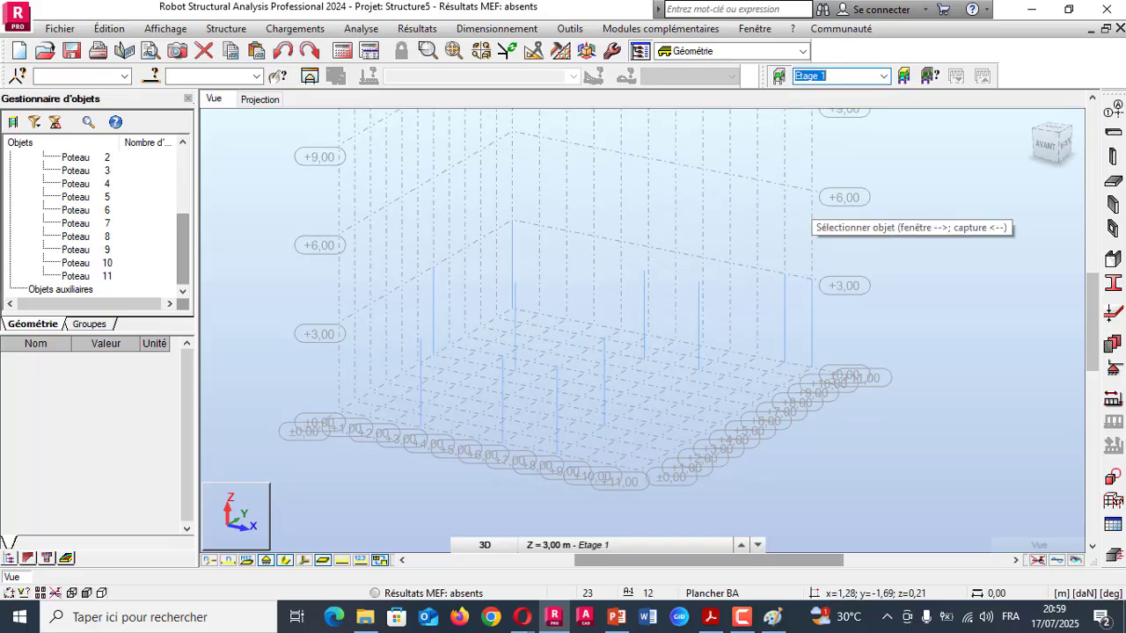
click(778, 75)
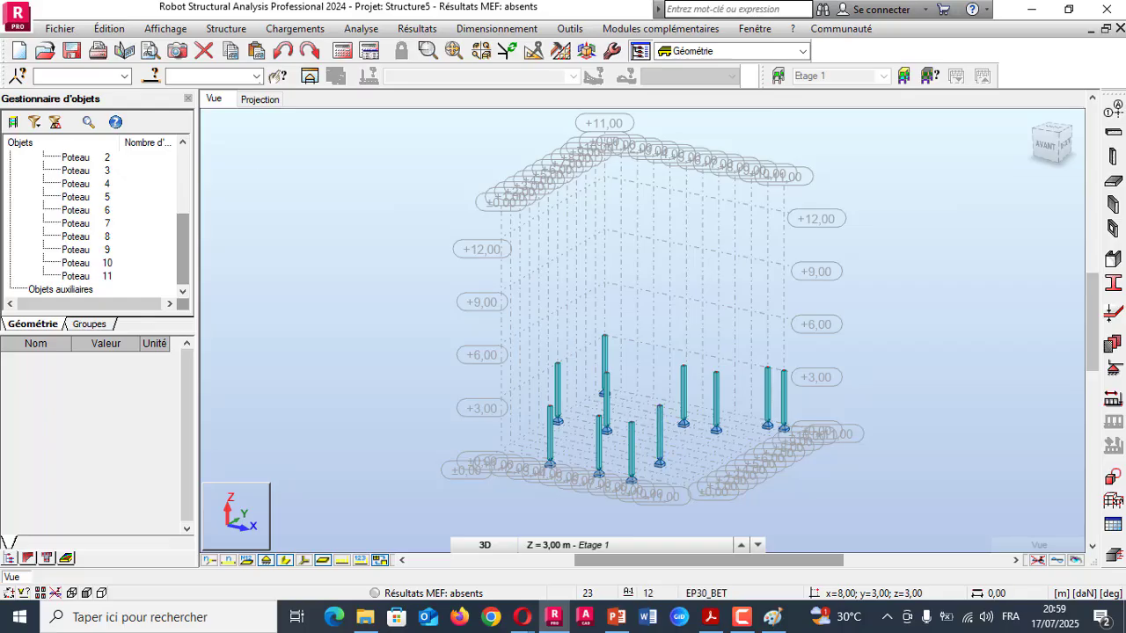
scroll(499, 287, down, 1)
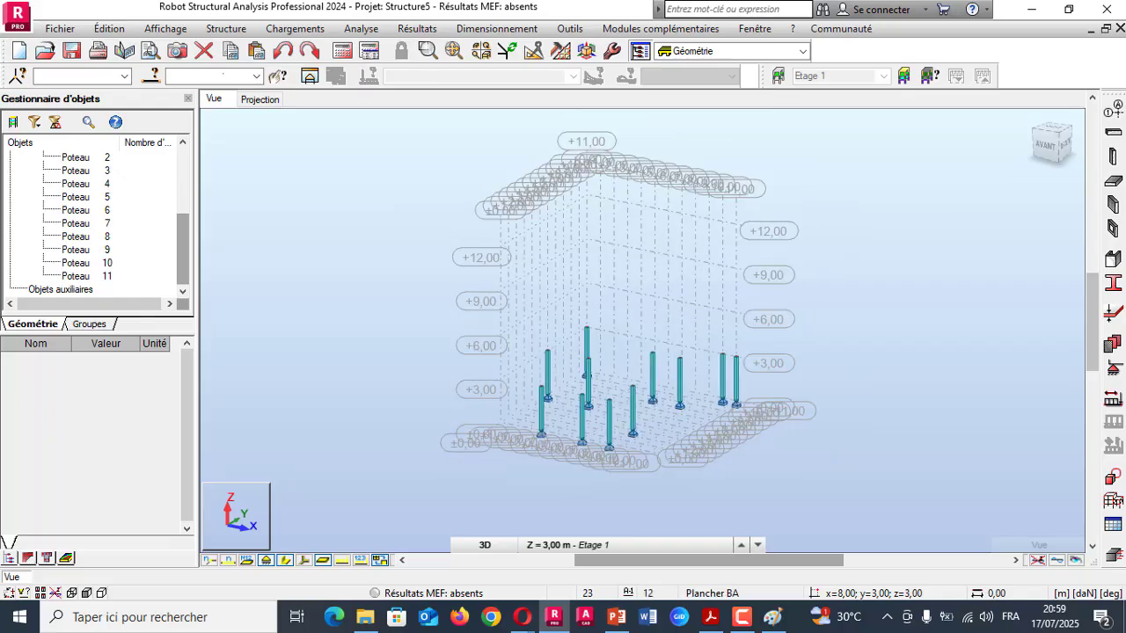
- Turn the storey display mode on, set it to Etage 2, and turn it off to view all the columns from above
click(779, 76)
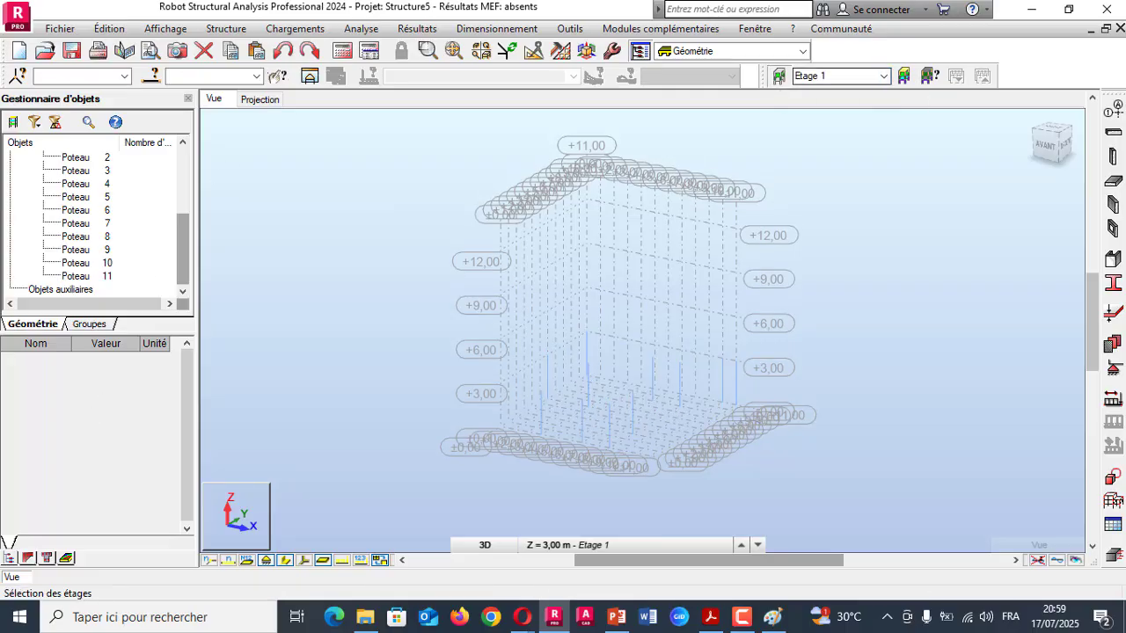
click(883, 76)
click(883, 75)
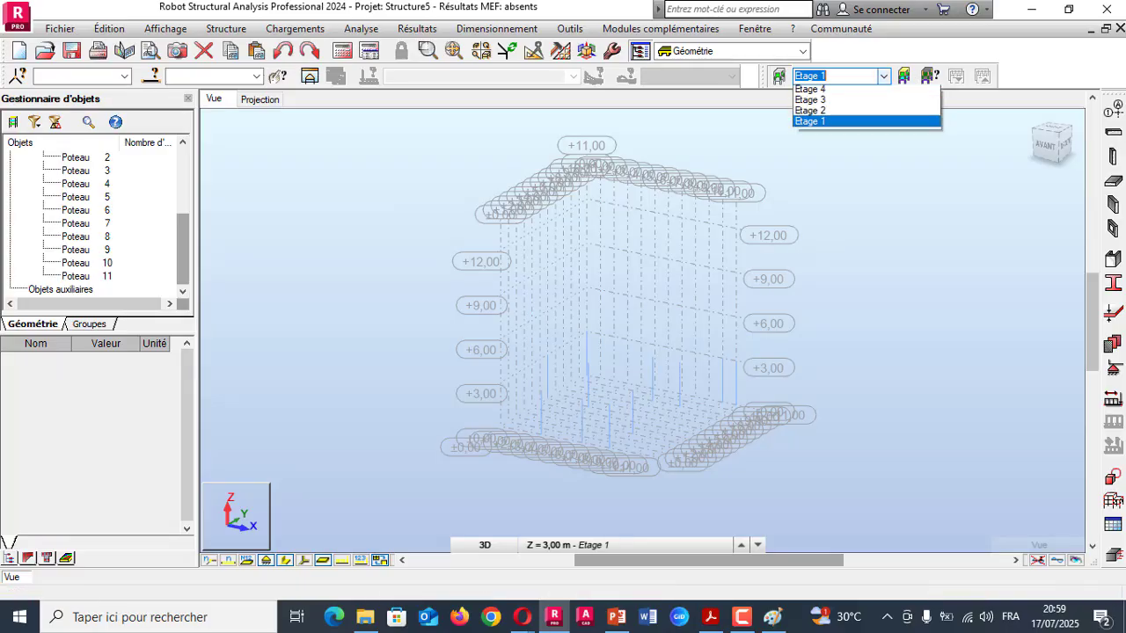
click(889, 99)
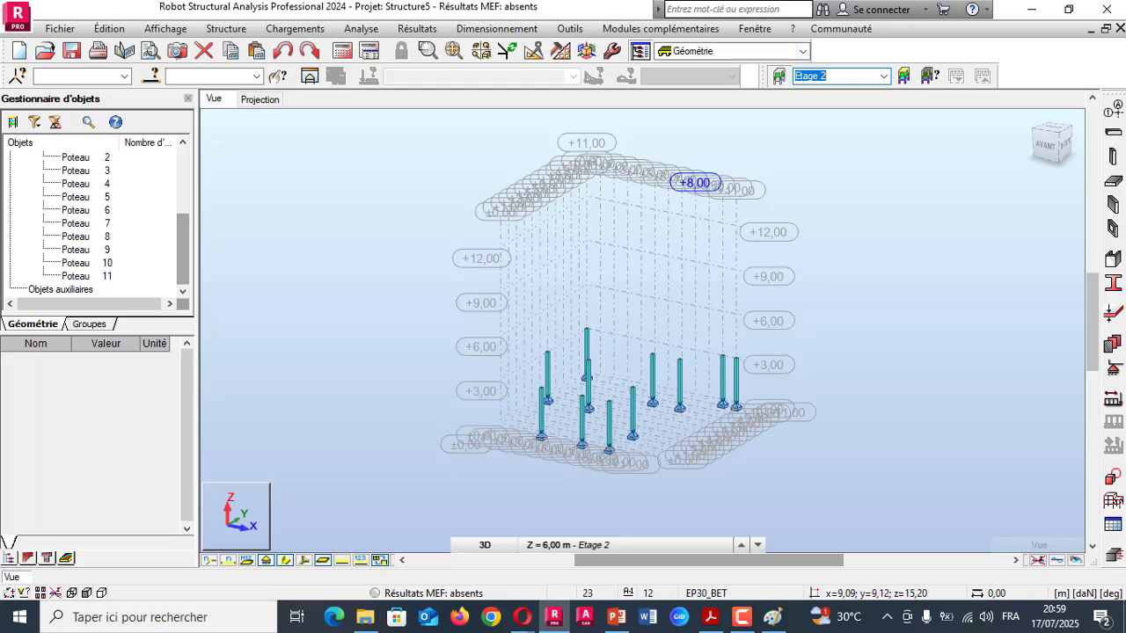
click(779, 76)
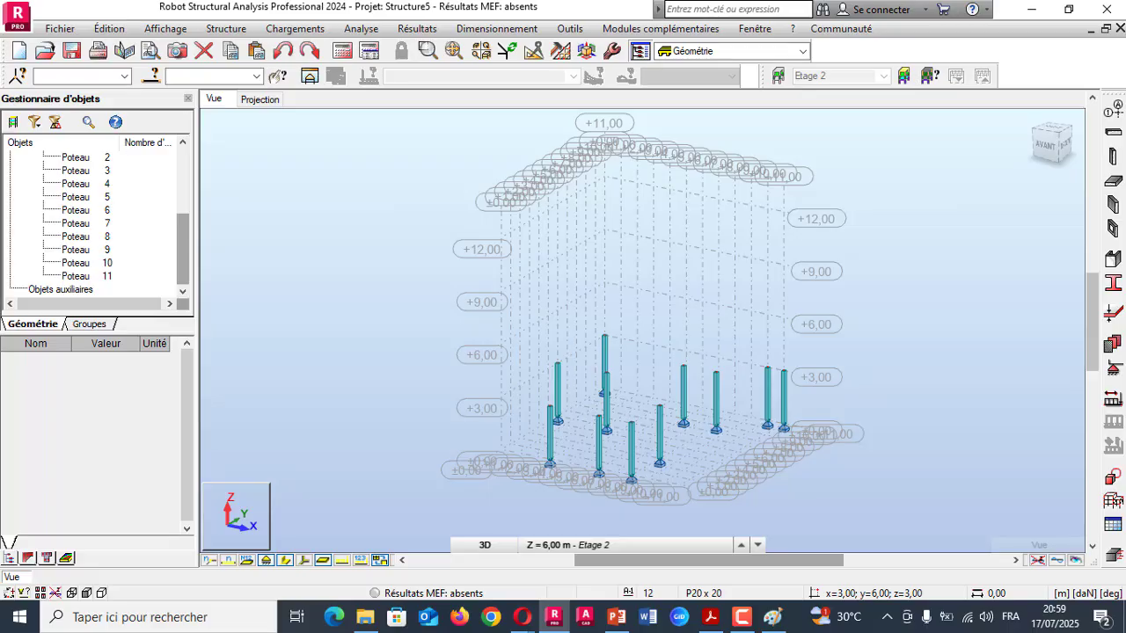
scroll(338, 233, down, 2)
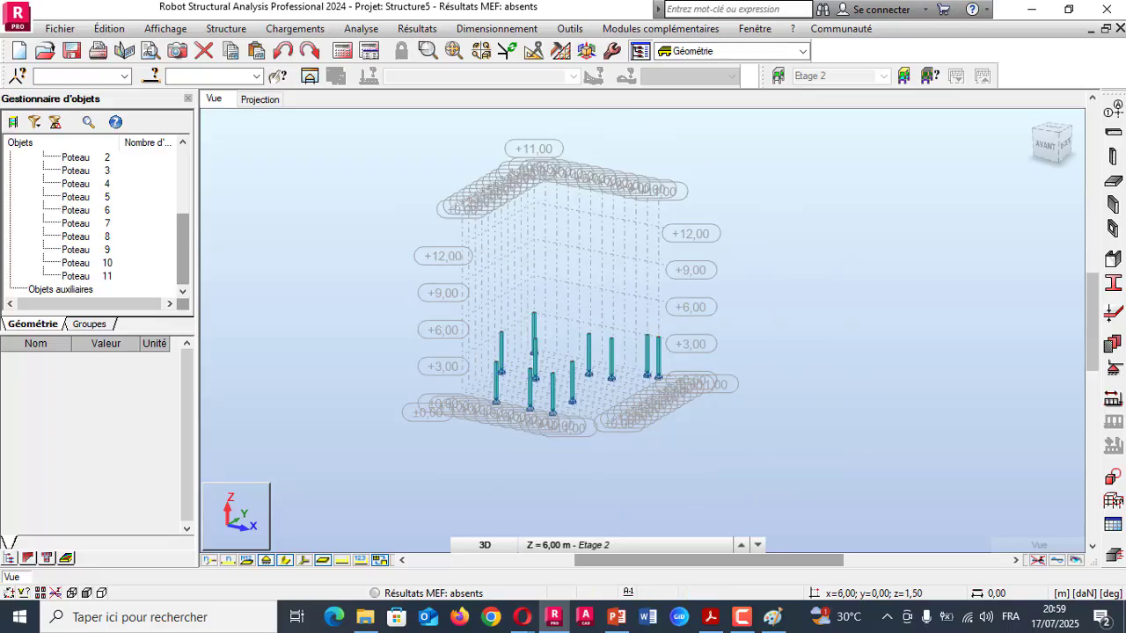
right_click(257, 313)
click(326, 453)
drag(326, 453, 334, 387)
- Switch to the PDF in Adobe Acrobat and examine the wall layout plan on page 79
click(711, 617)
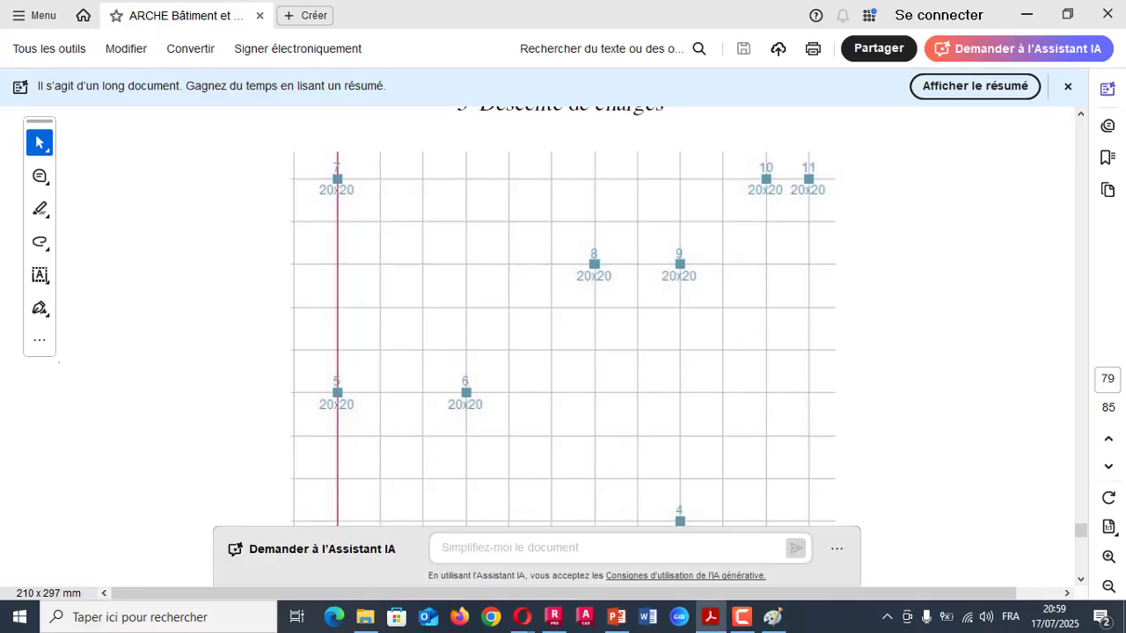
scroll(563, 352, down, 10)
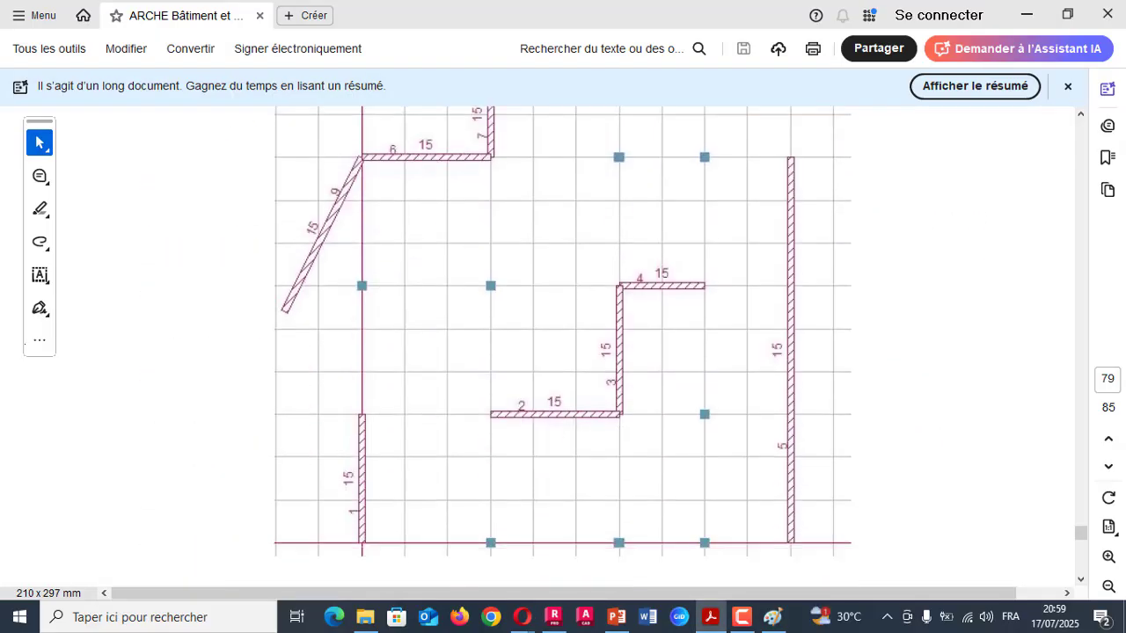
scroll(563, 352, up, 1)
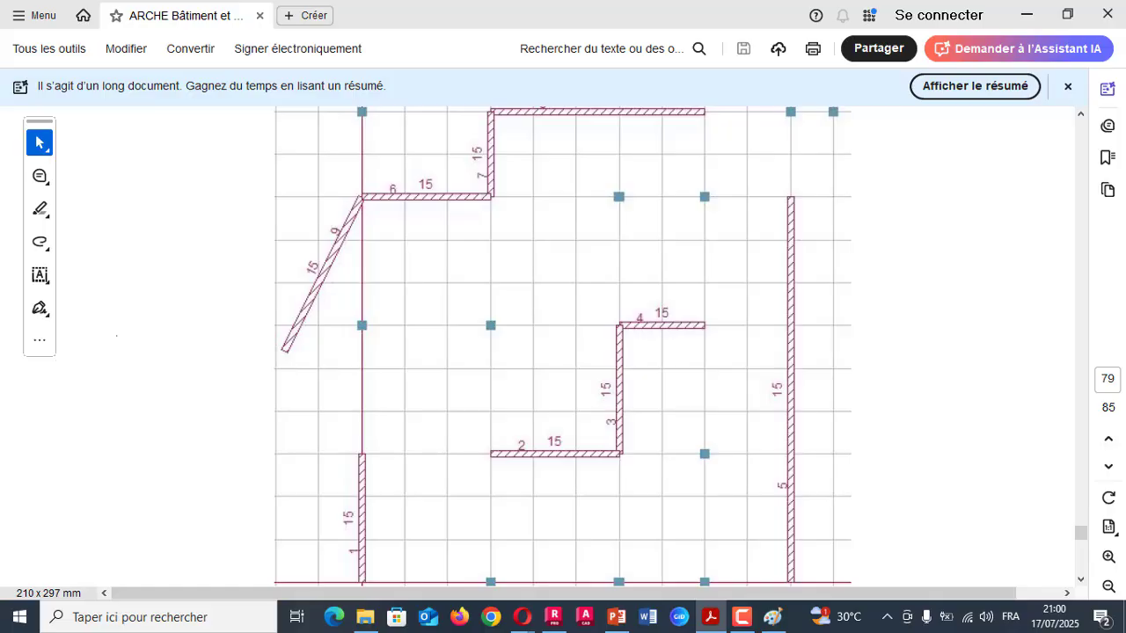
scroll(123, 340, down, 2)
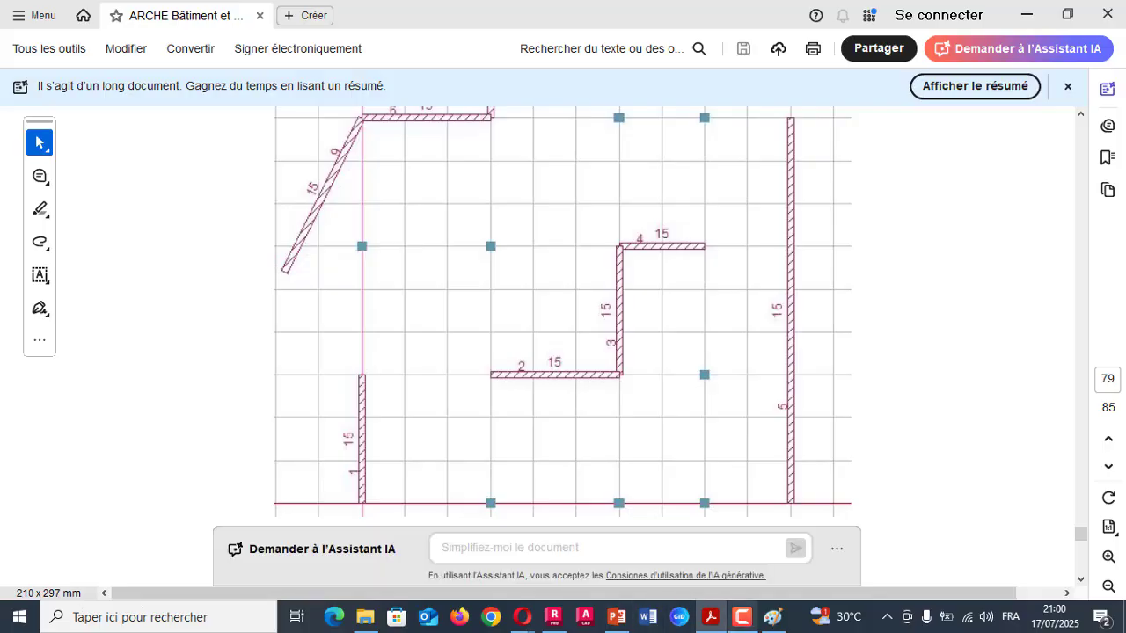
- Switch back to Robot Structural Analysis and start defining a wall with the Voile command
click(617, 617)
click(553, 617)
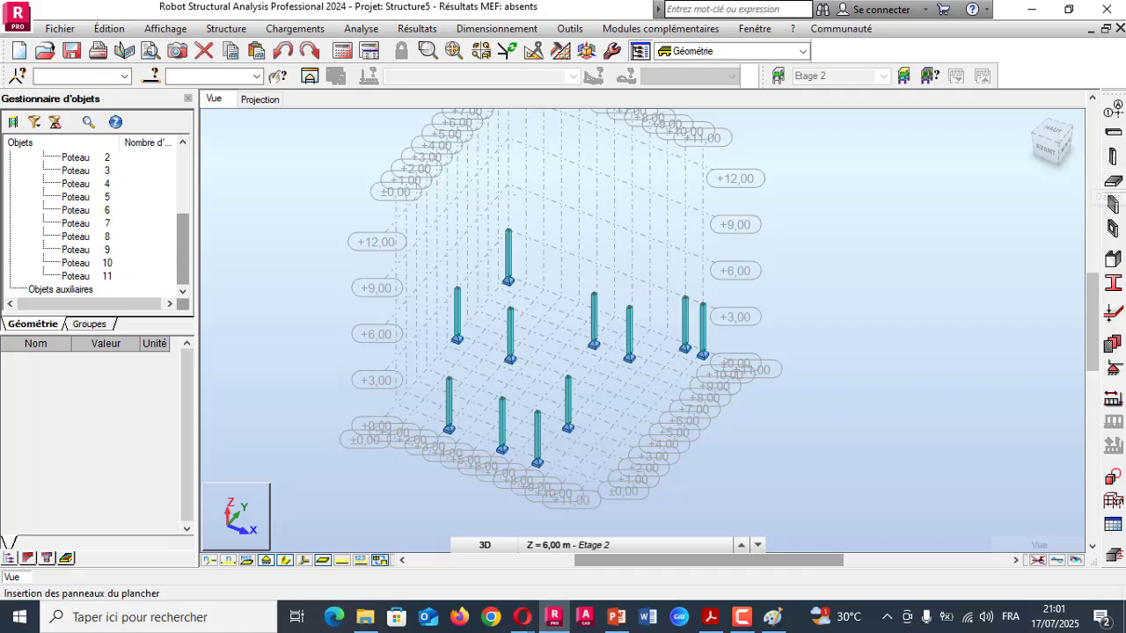
click(1114, 205)
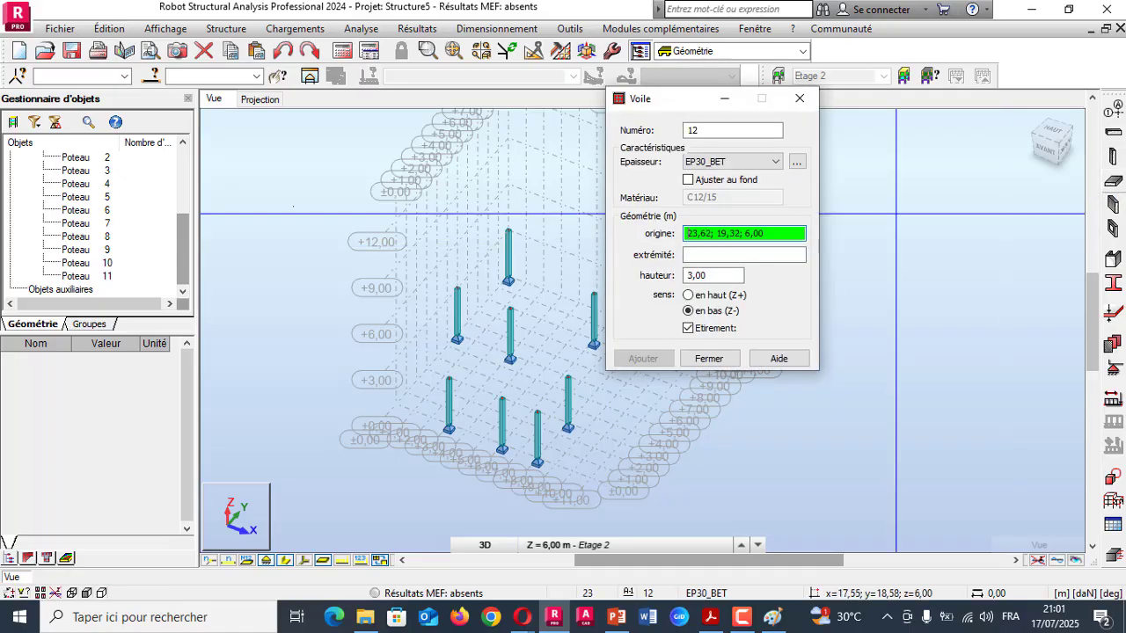
drag(703, 98, 869, 143)
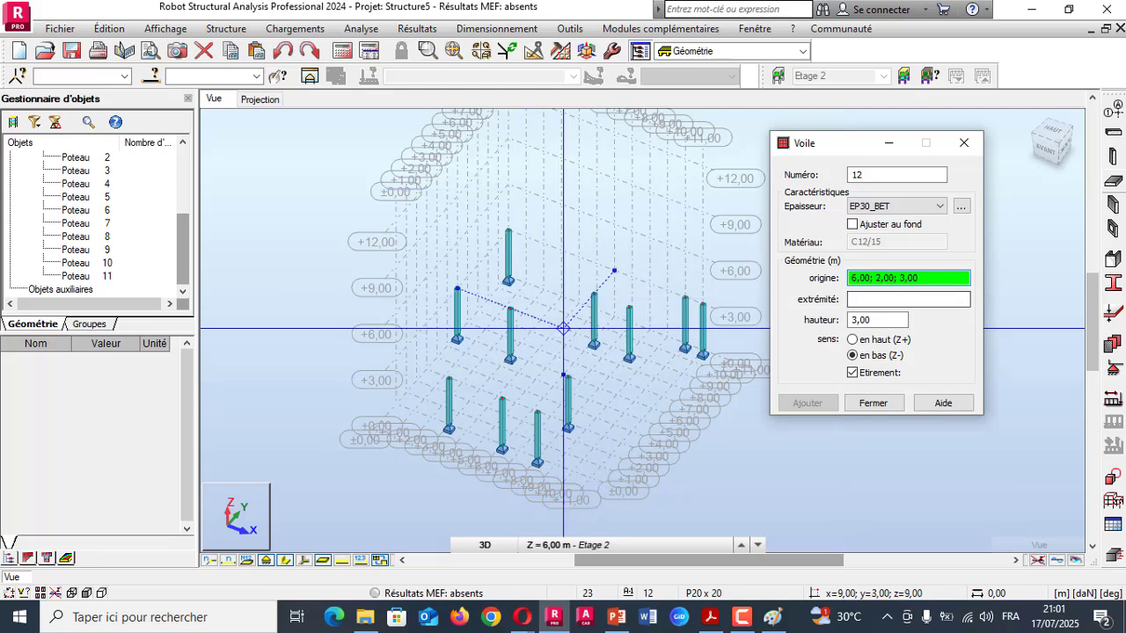
click(654, 240)
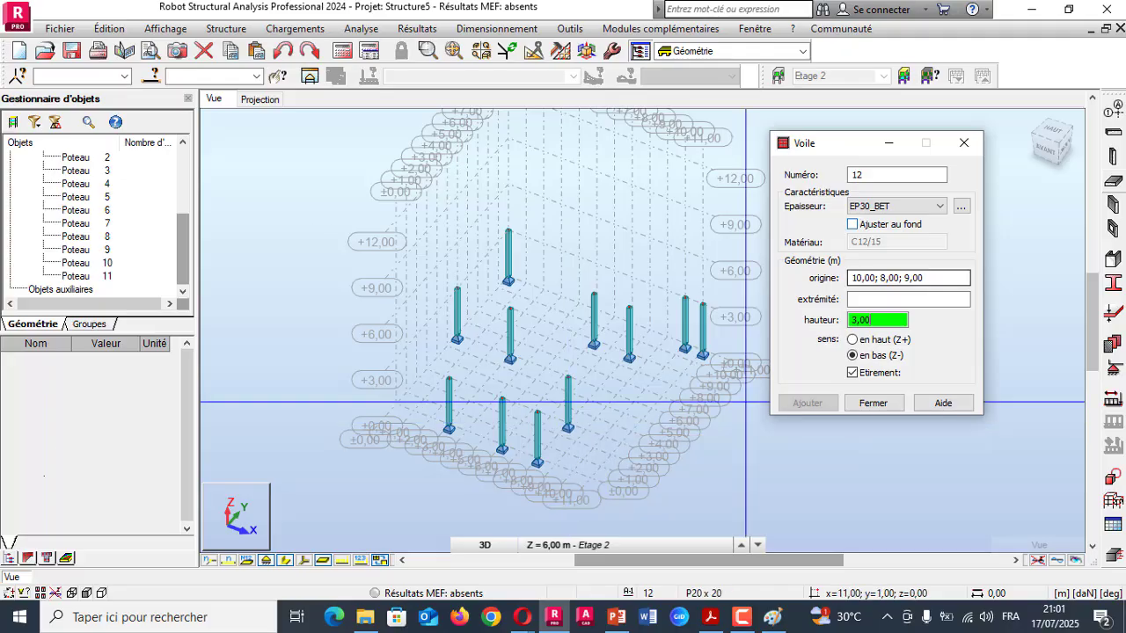
- Check the wall thickness on the PDF layout plan and compare it with the thicknesses offered for the wall
key(alt+Tab)
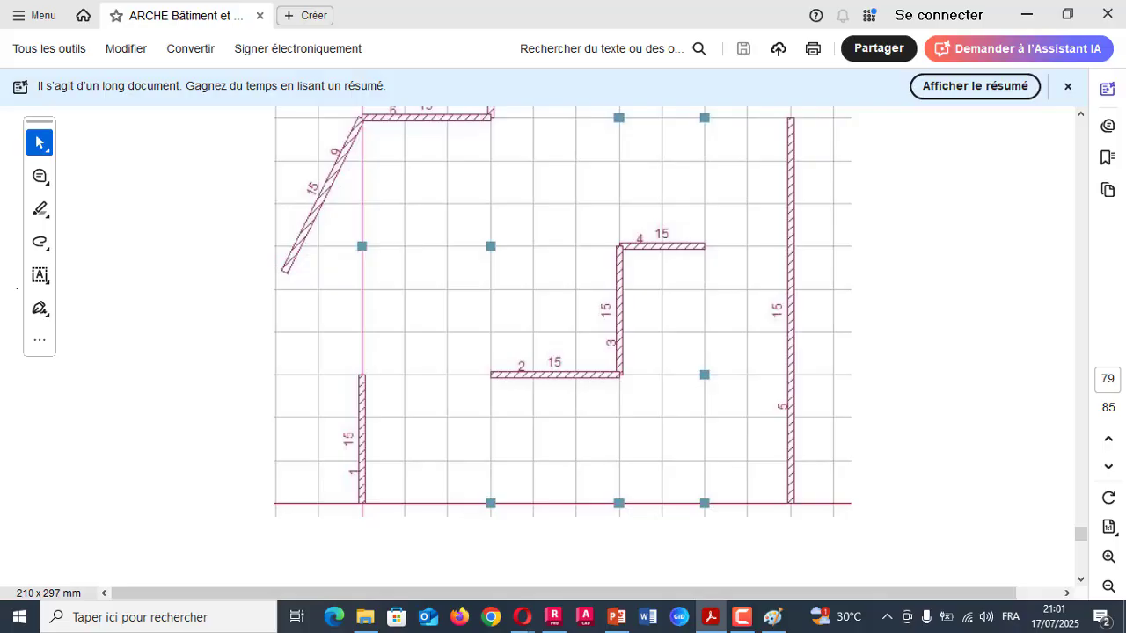
click(553, 617)
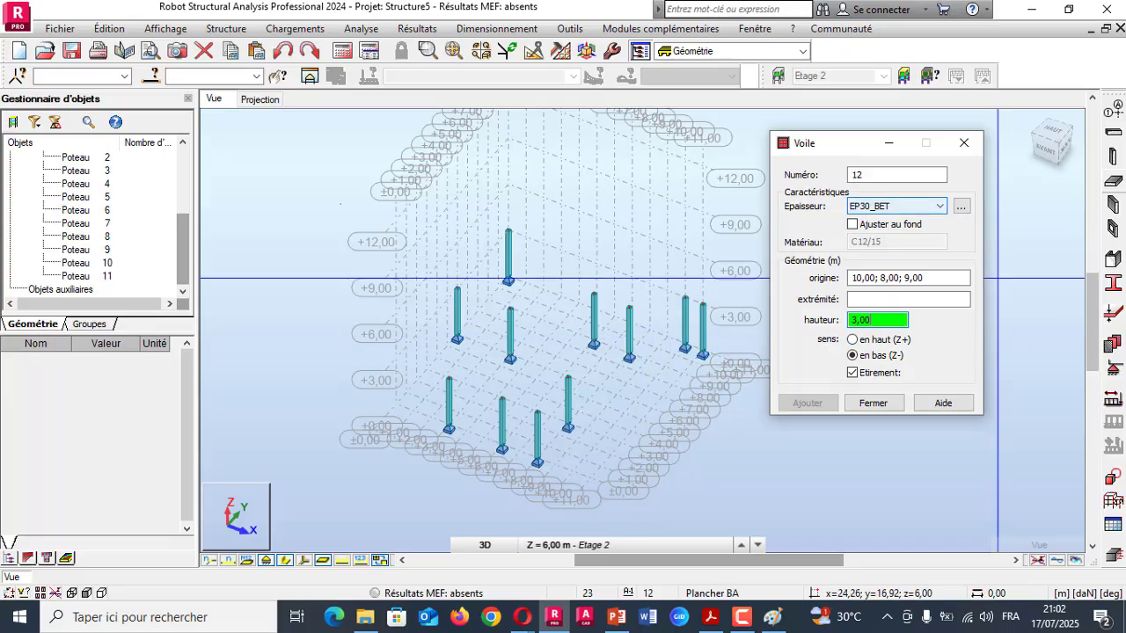
click(940, 206)
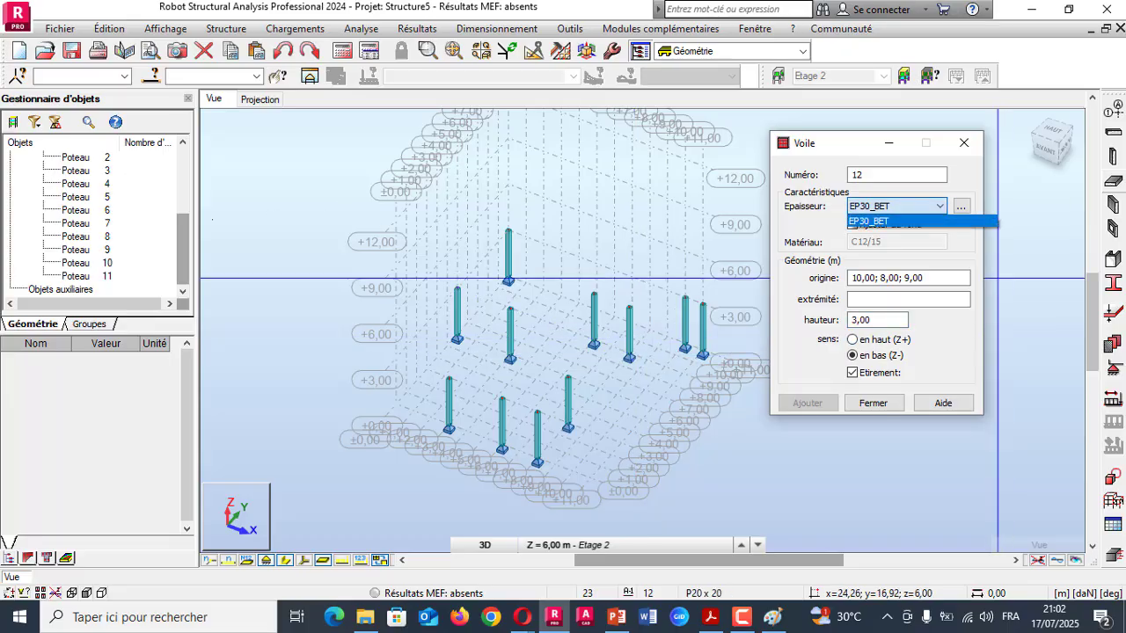
click(888, 221)
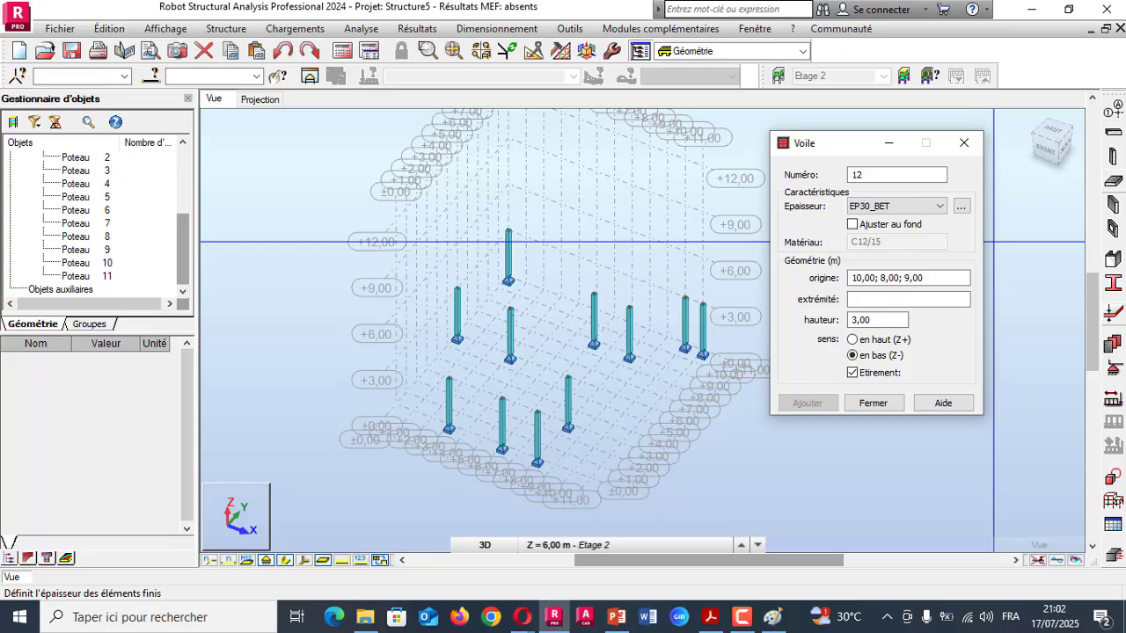
click(1113, 312)
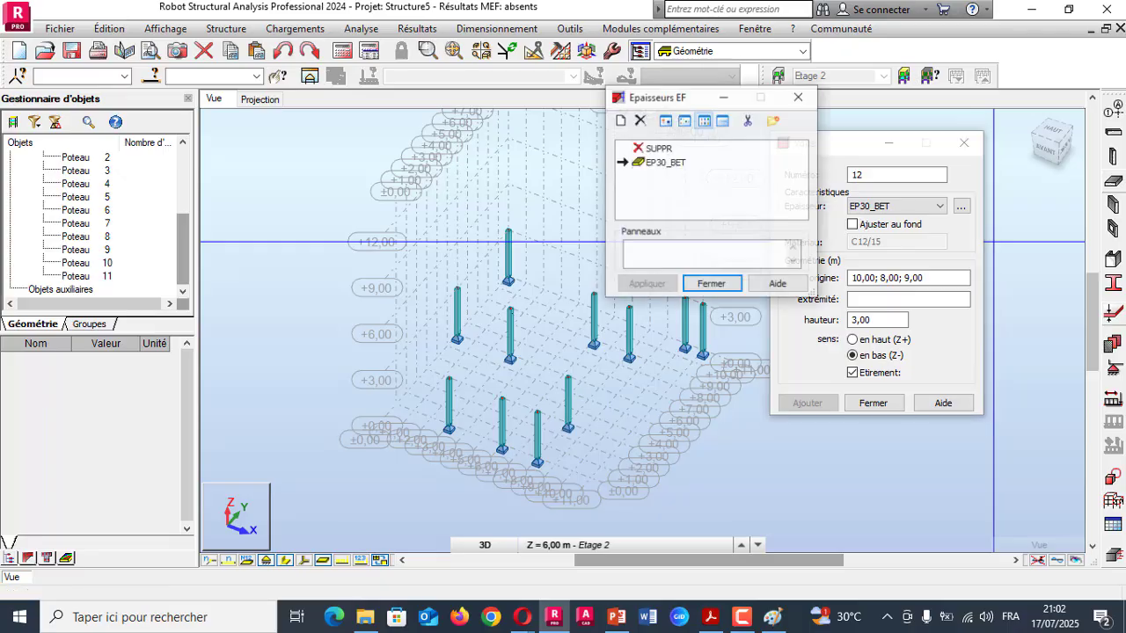
drag(678, 96, 463, 184)
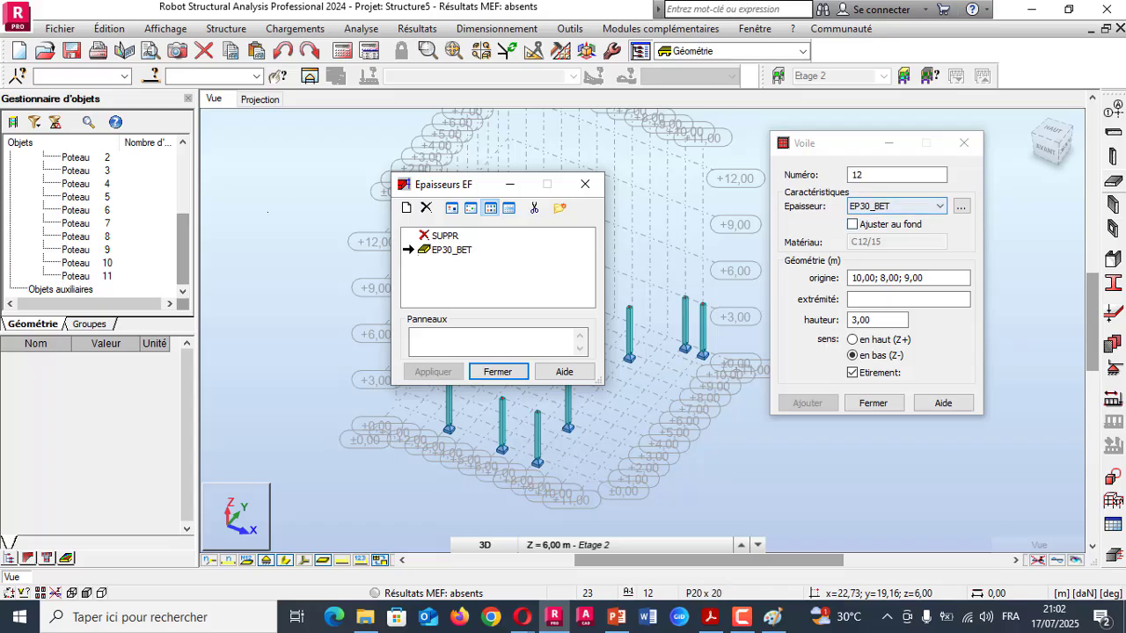
click(585, 184)
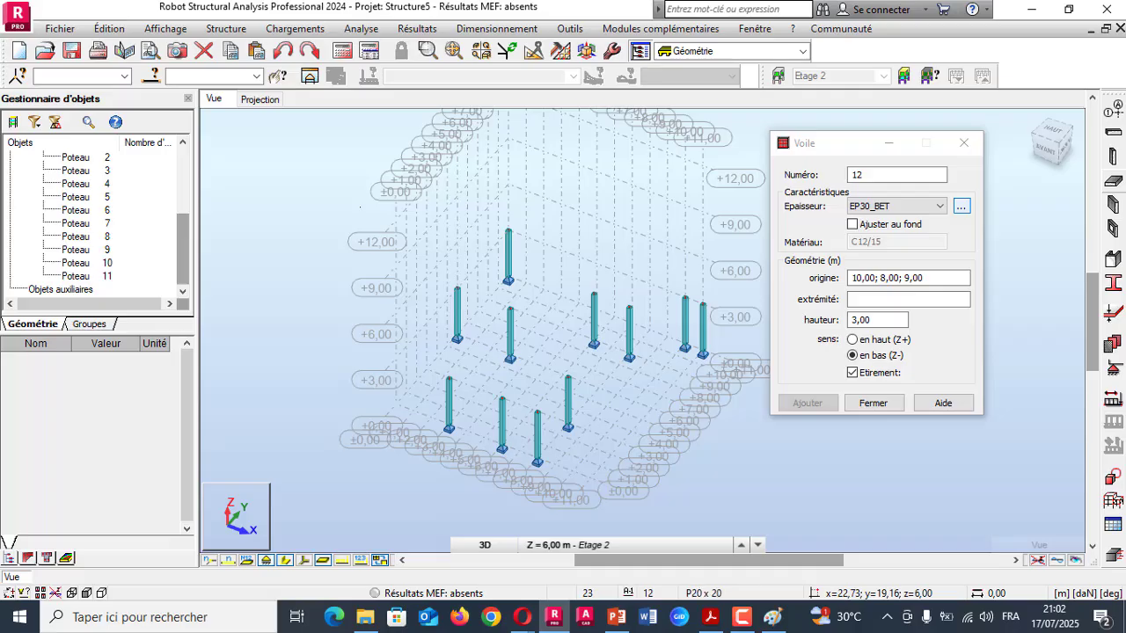
key(Return)
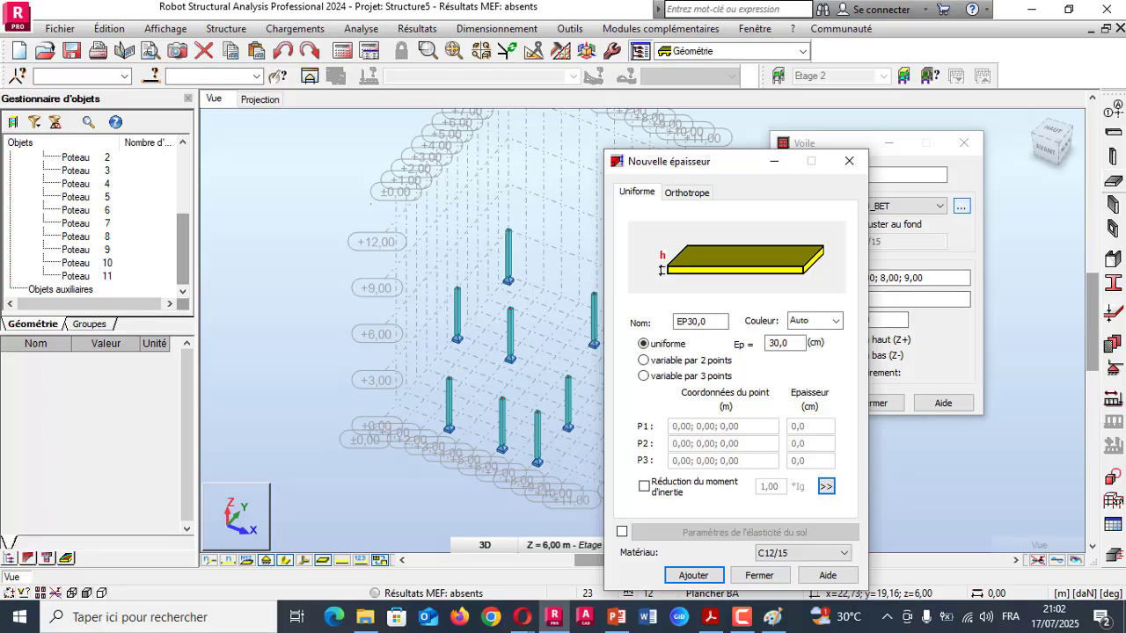
click(849, 161)
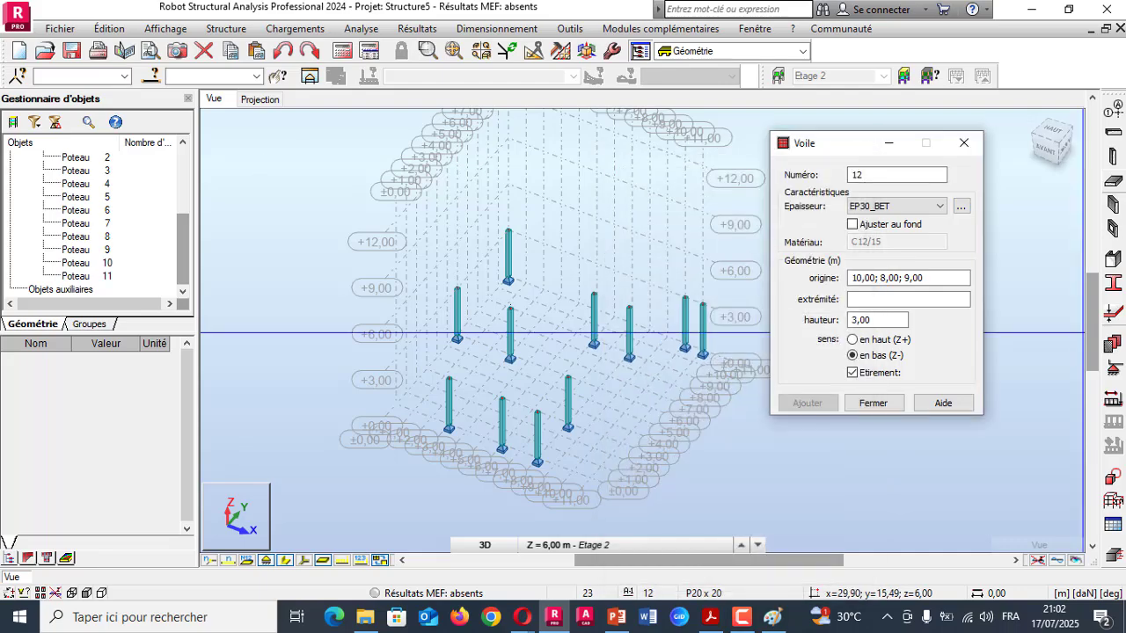
- Start a new finite-element thickness, preview the variable types, and define it as uniform at 15 cm
click(1112, 313)
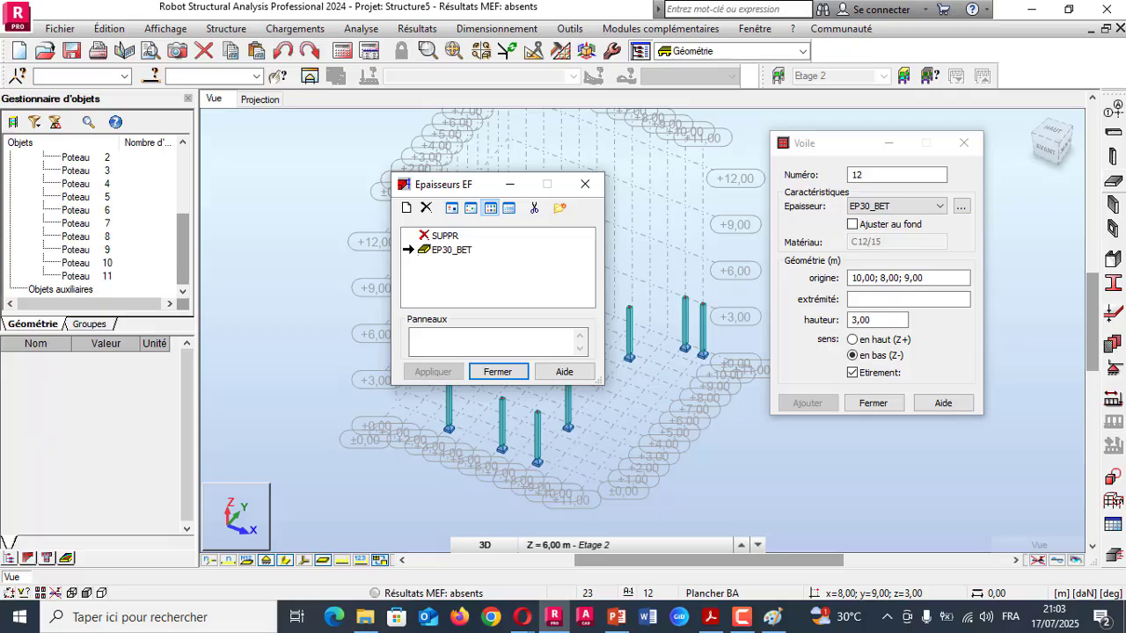
click(406, 207)
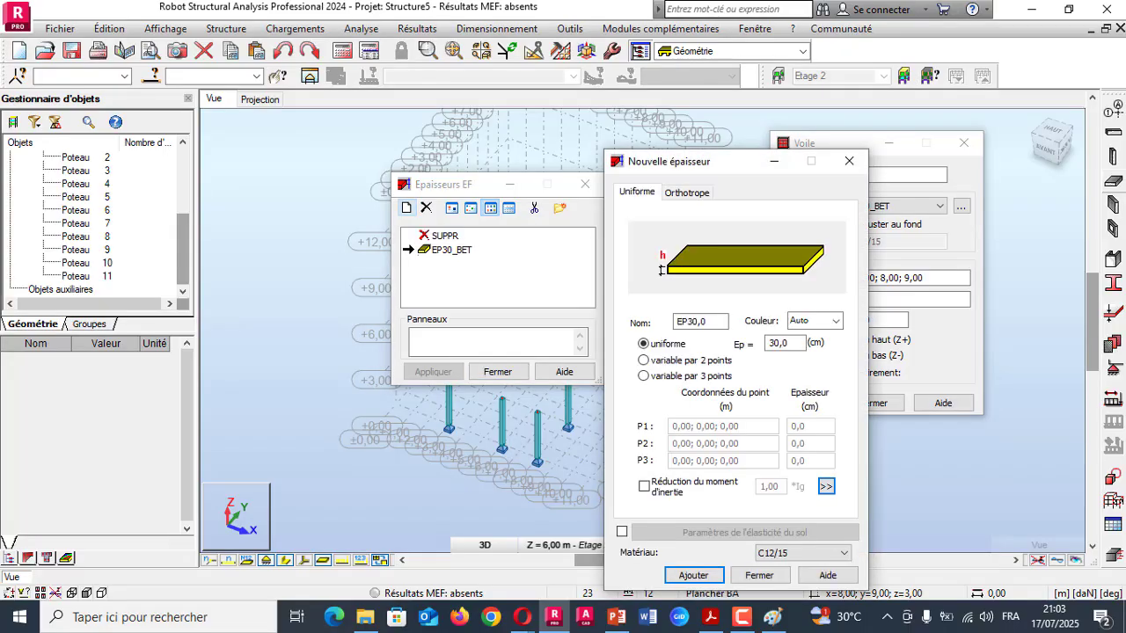
drag(668, 161, 511, 137)
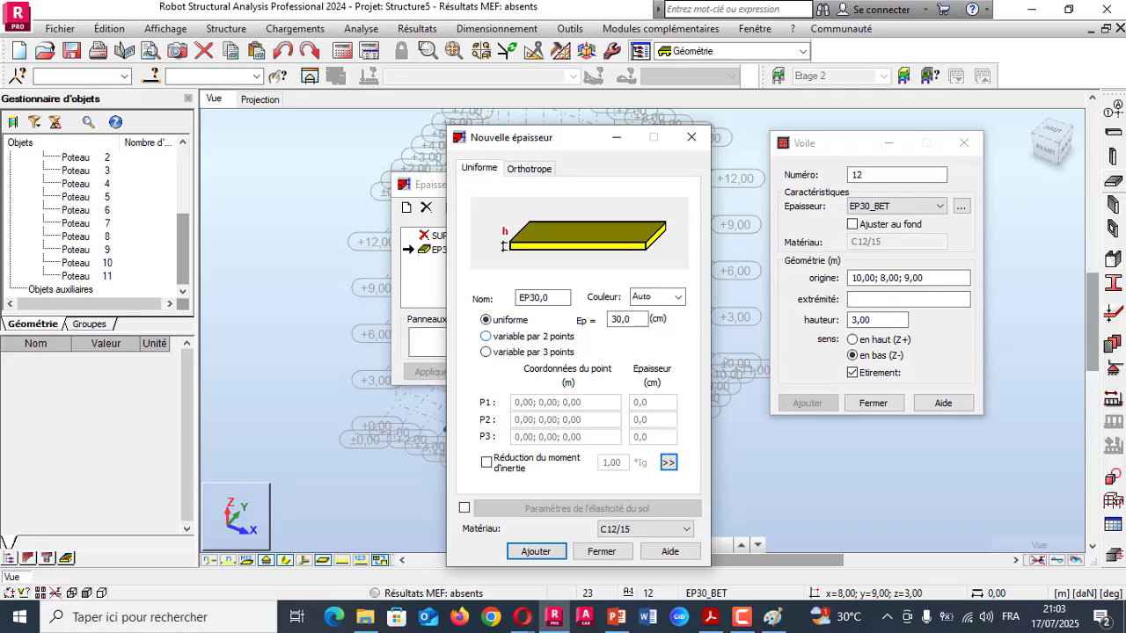
key(Down)
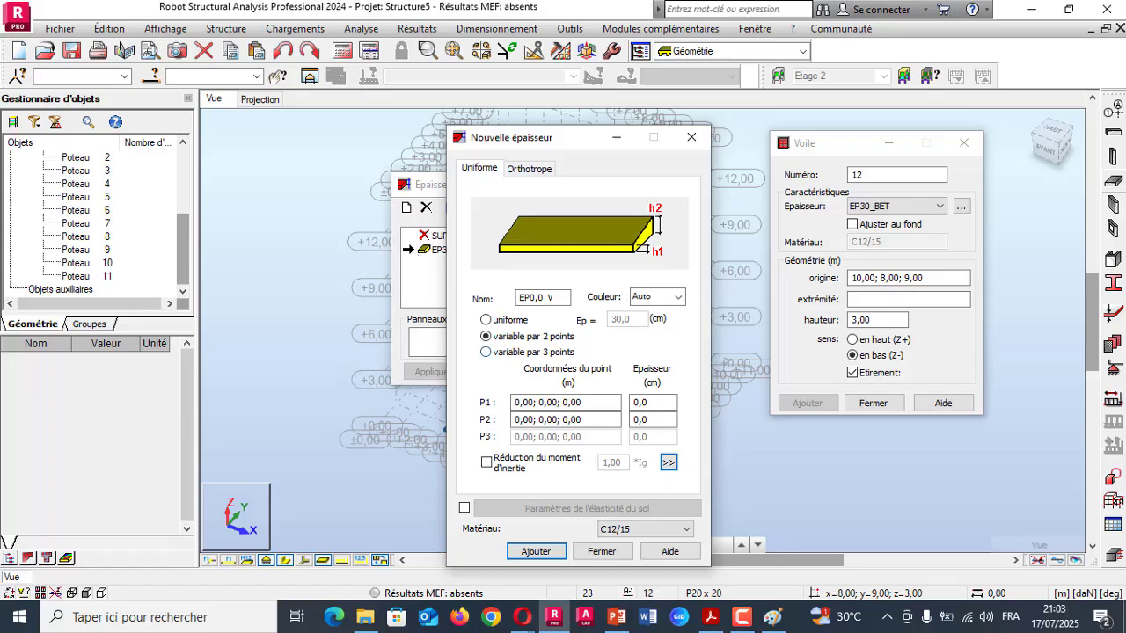
key(Down)
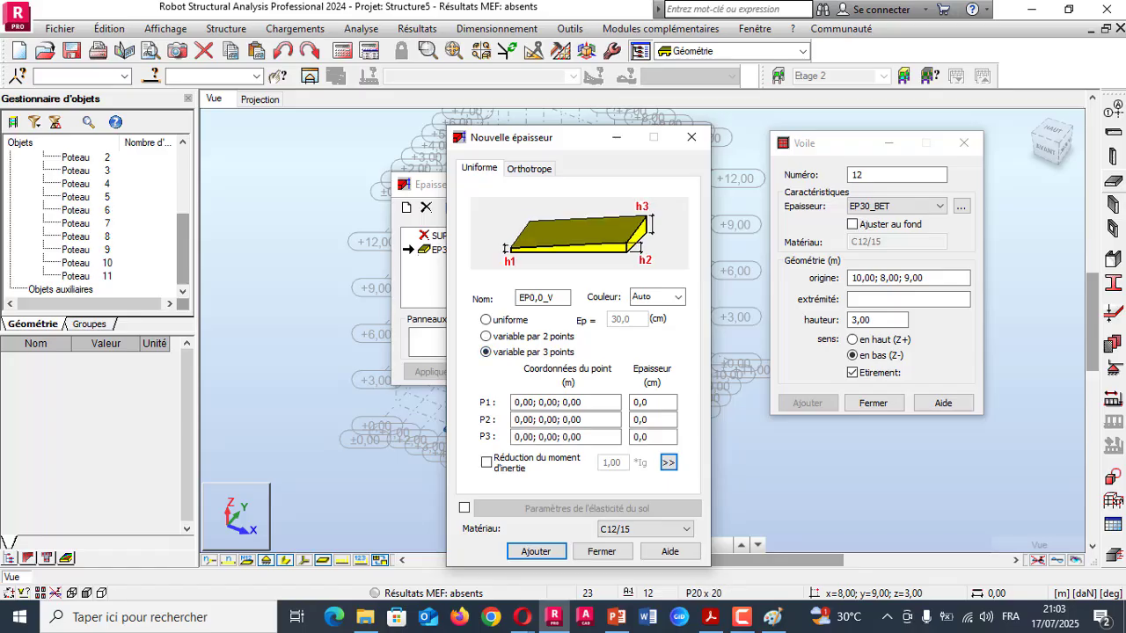
key(Down)
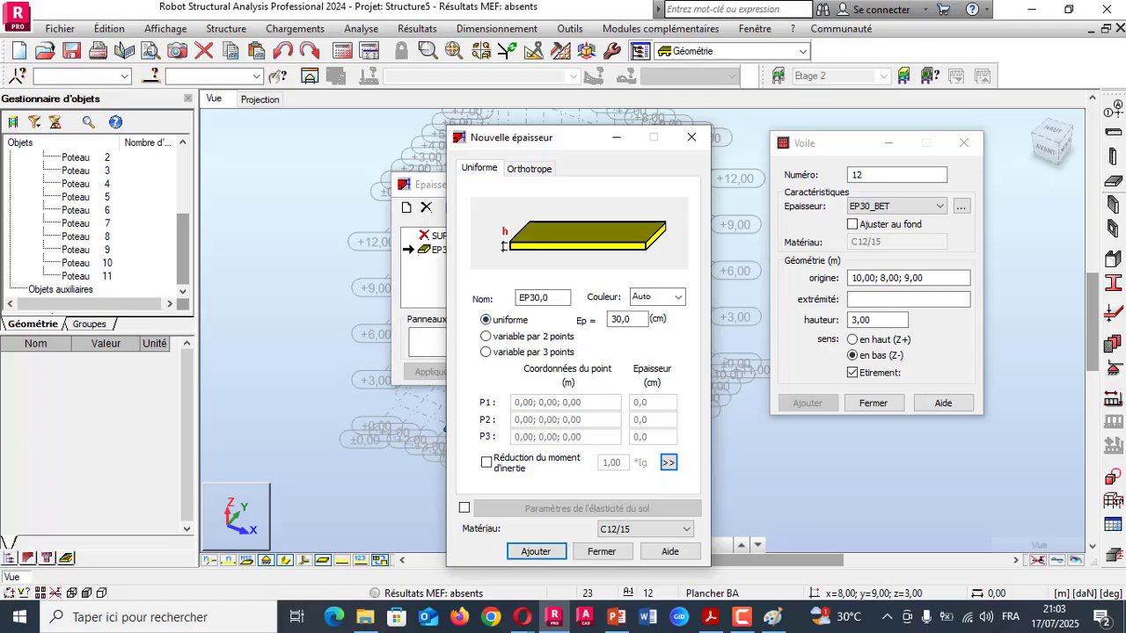
key(Tab)
text(15)
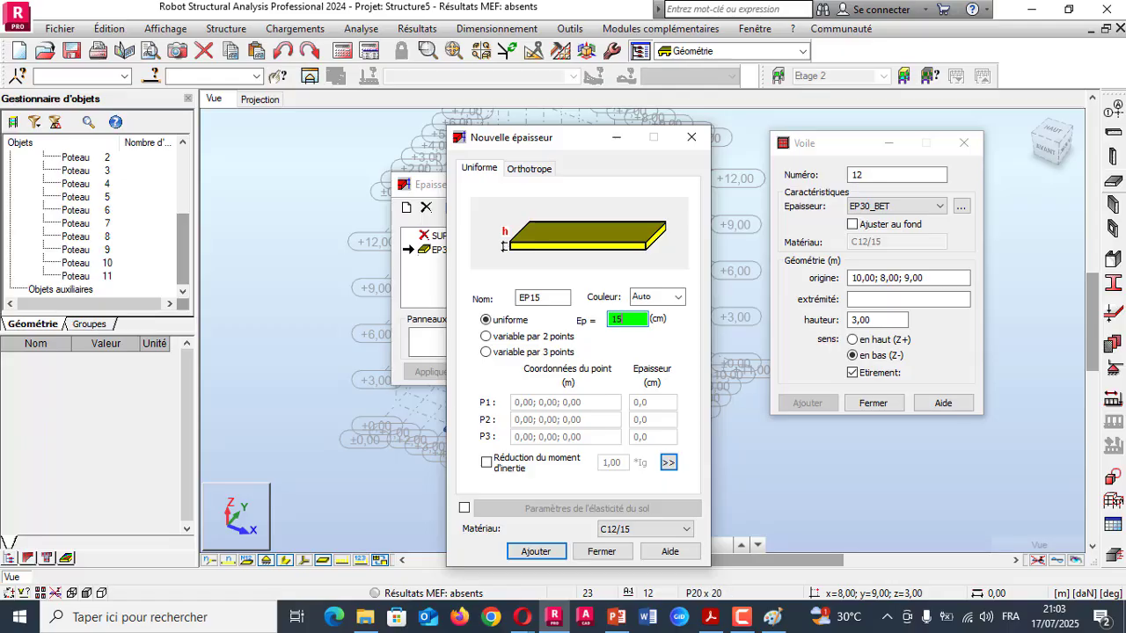
- Name the new thickness "voile 15cm", assign it the BETON25 material, and add it to the thickness list
click(542, 298)
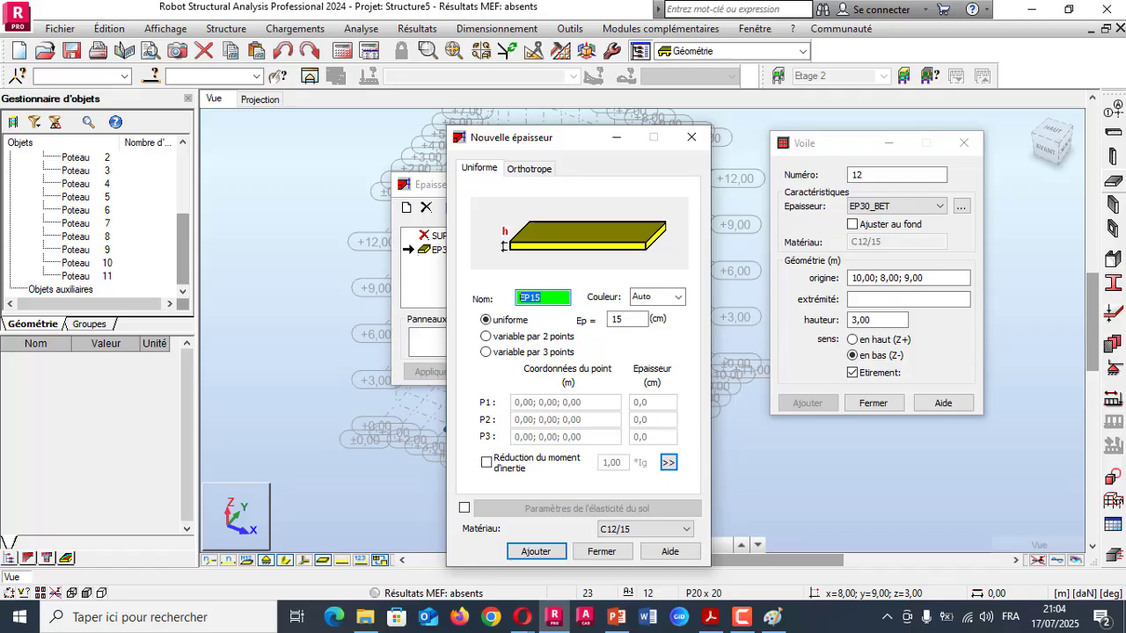
text(voile 15cm)
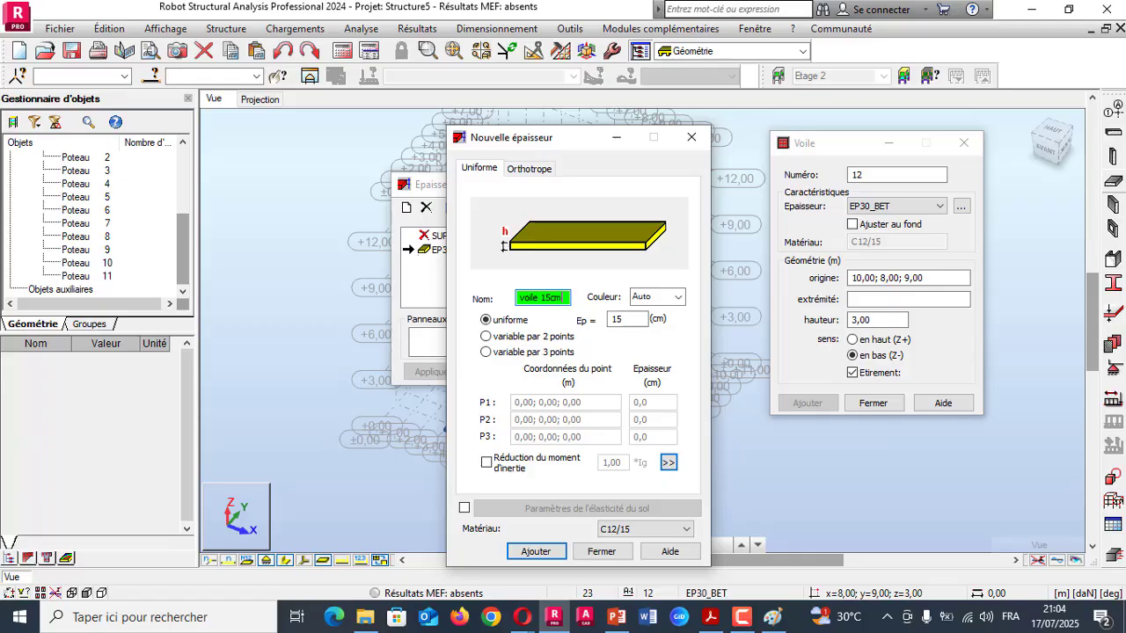
click(645, 529)
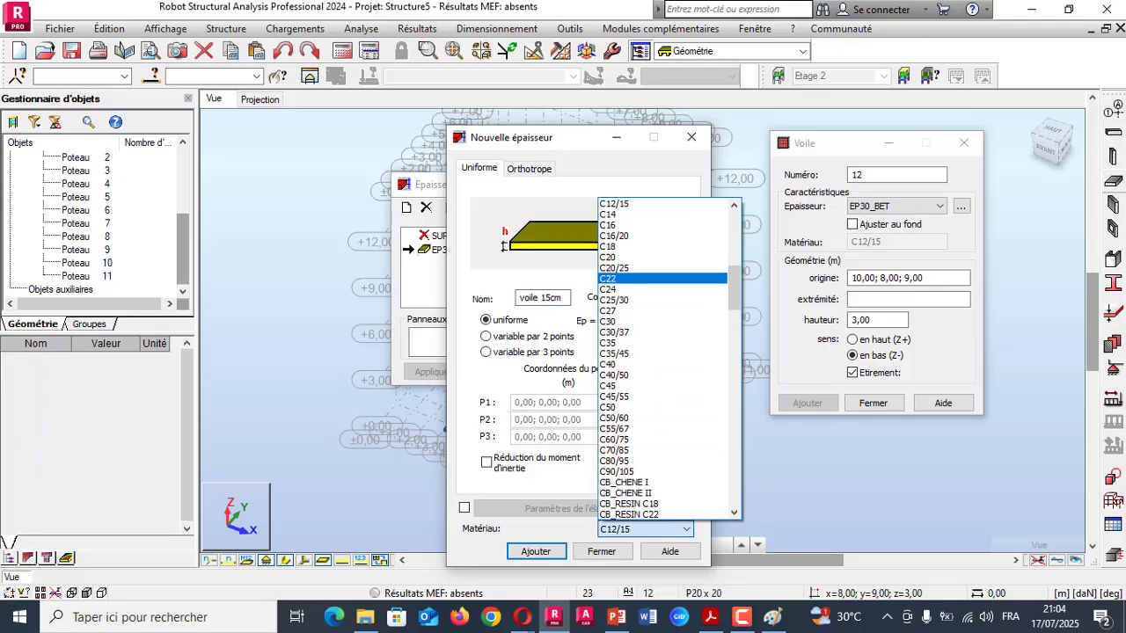
scroll(660, 503, up, 5)
click(629, 321)
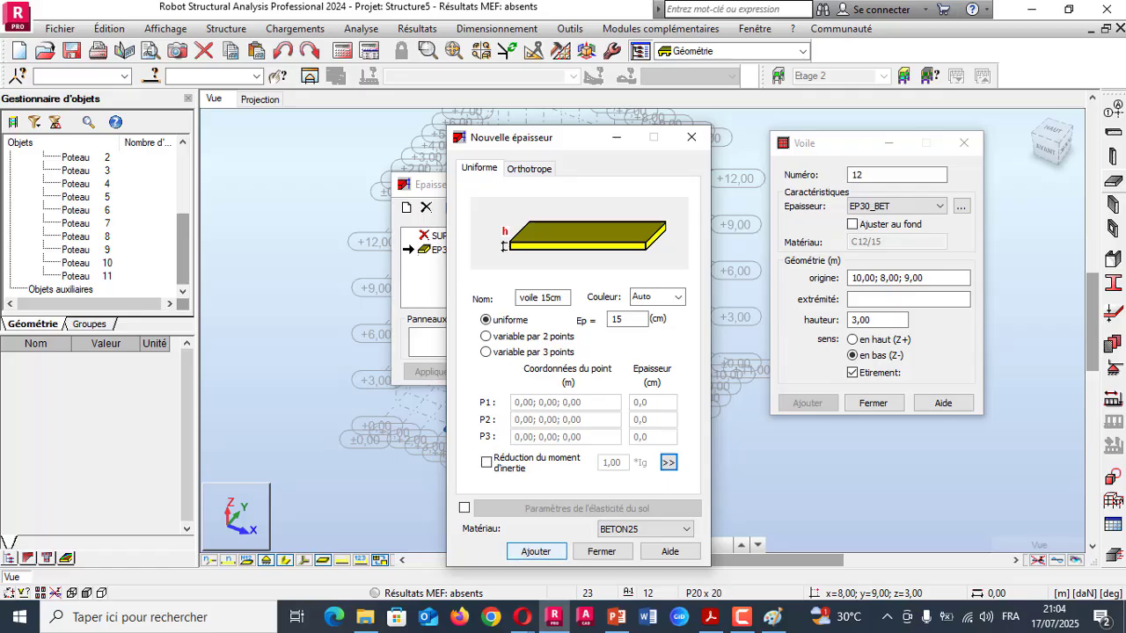
click(536, 552)
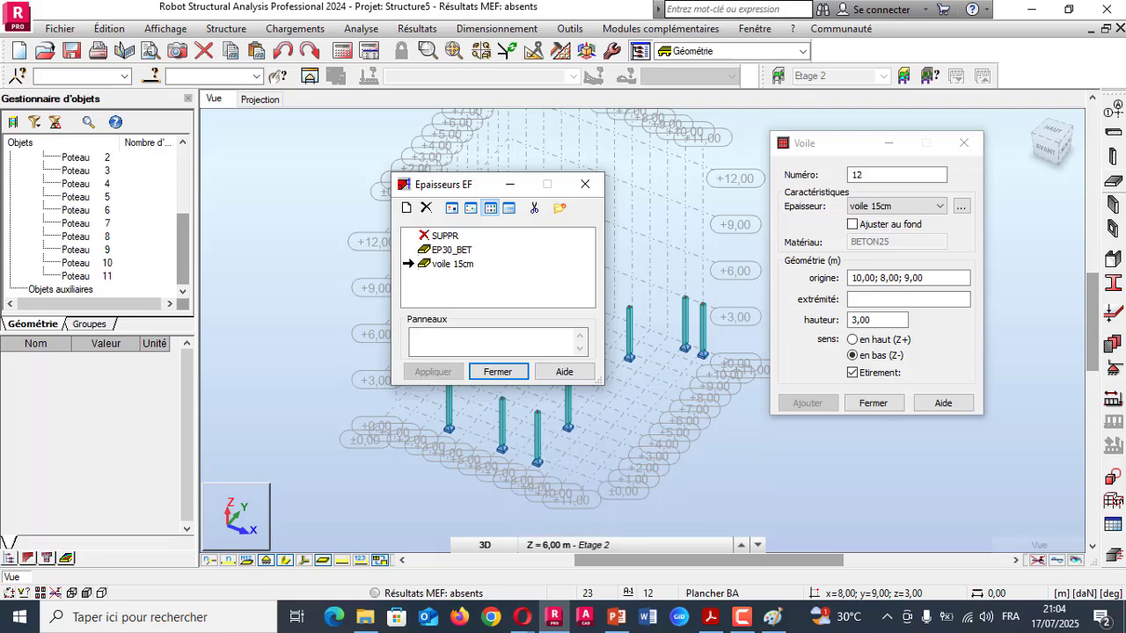
click(585, 184)
- Look over the available wall thicknesses, including EP30_BET, and set the wall's thickness to voile 15cm
key(alt+Down)
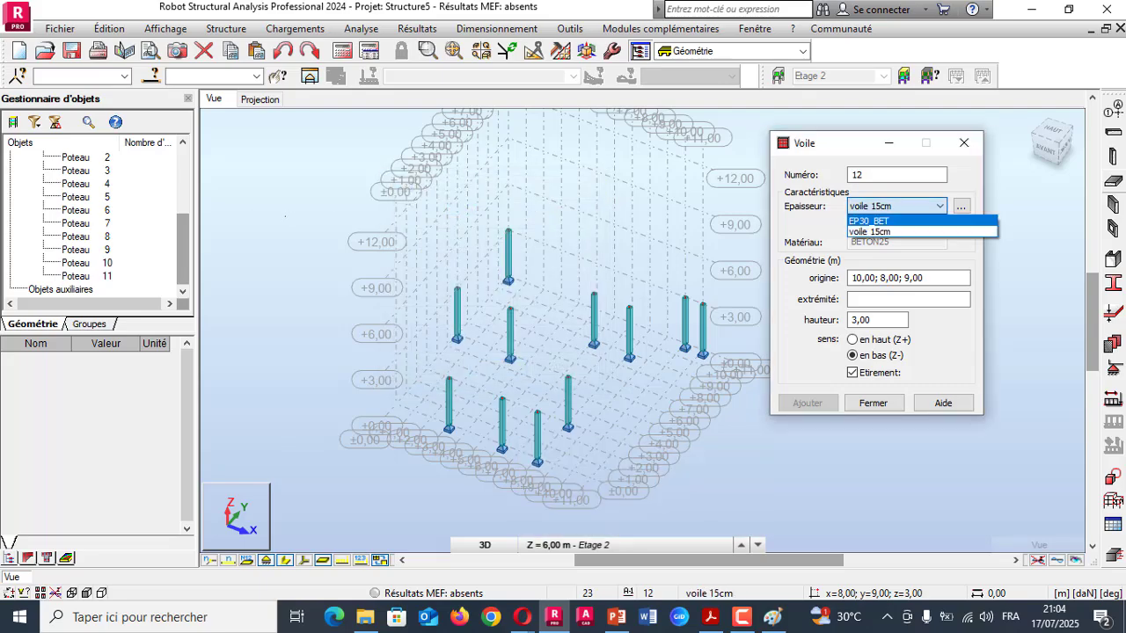
key(Down)
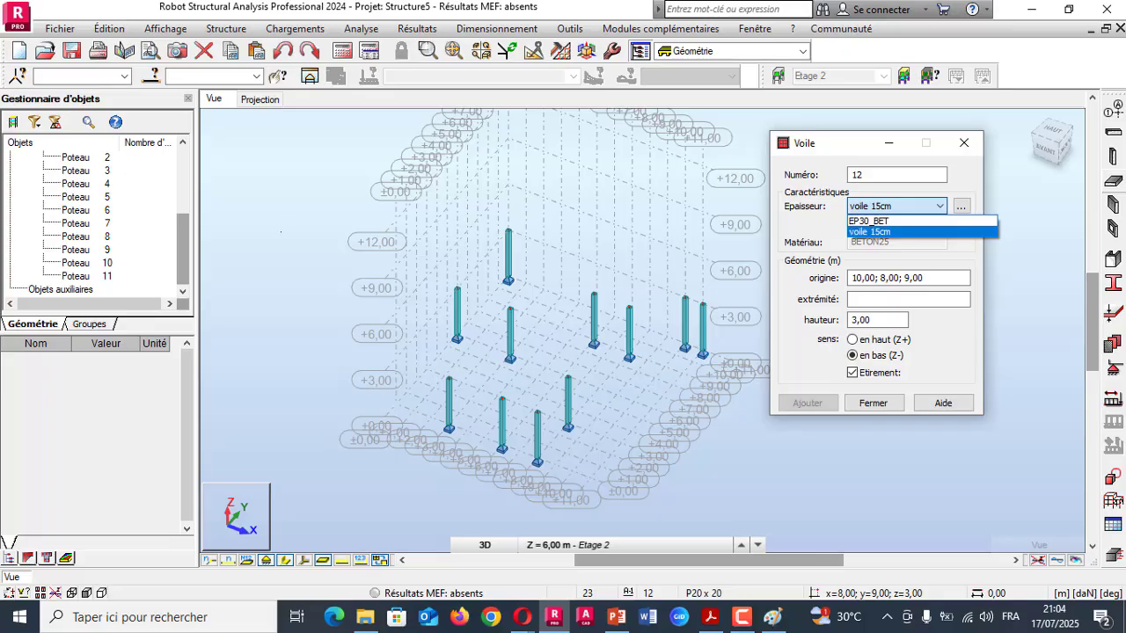
key(Return)
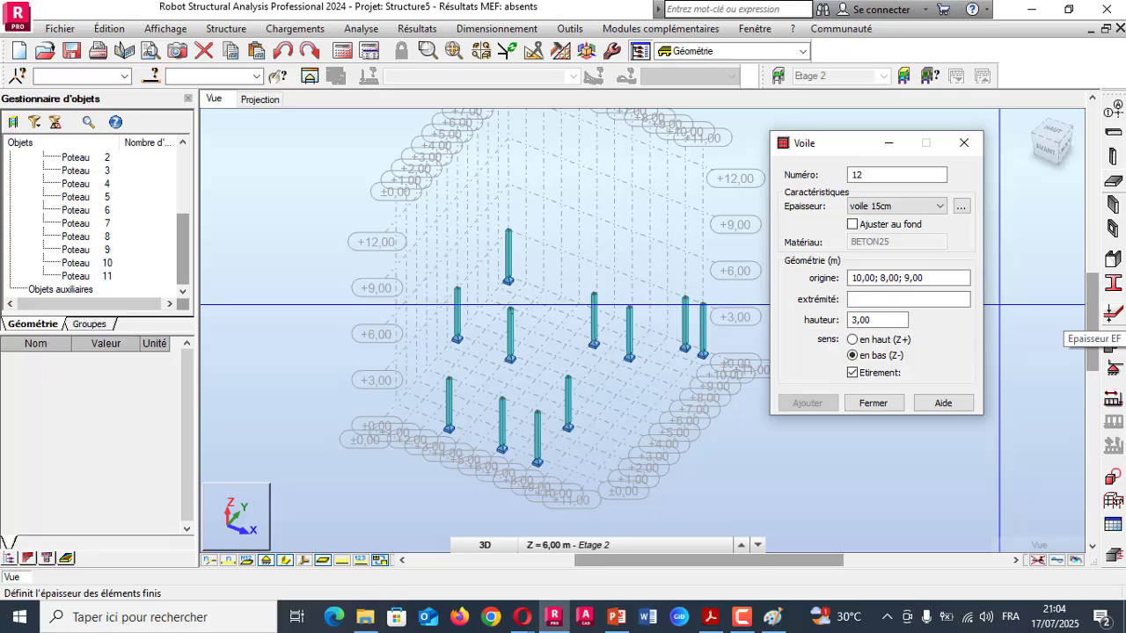
click(962, 206)
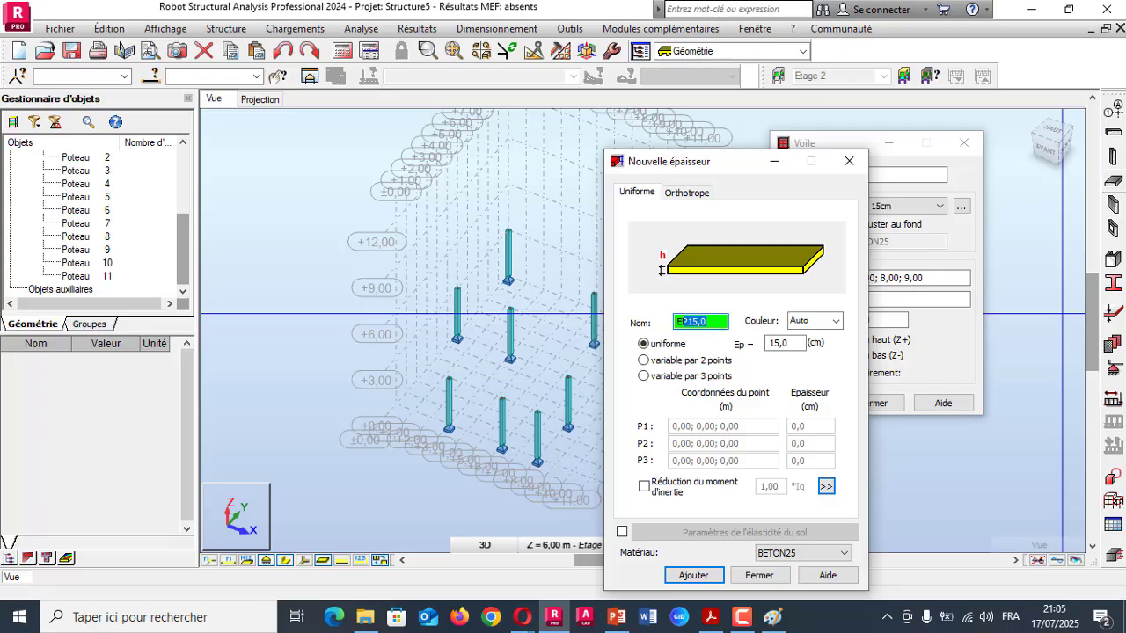
key(Escape)
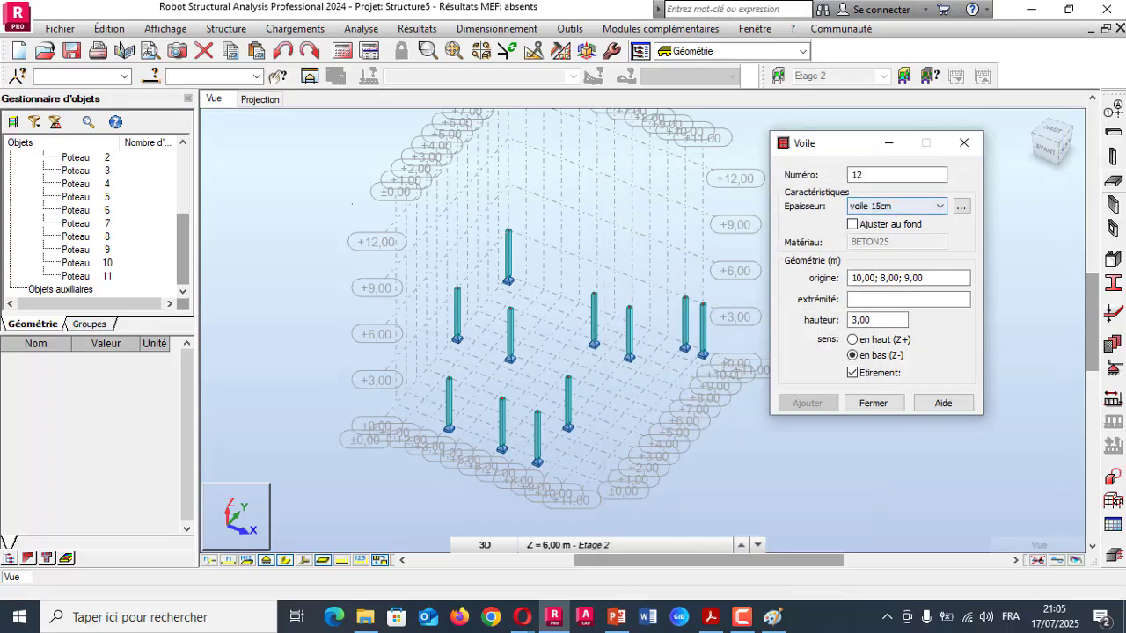
key(alt+Down)
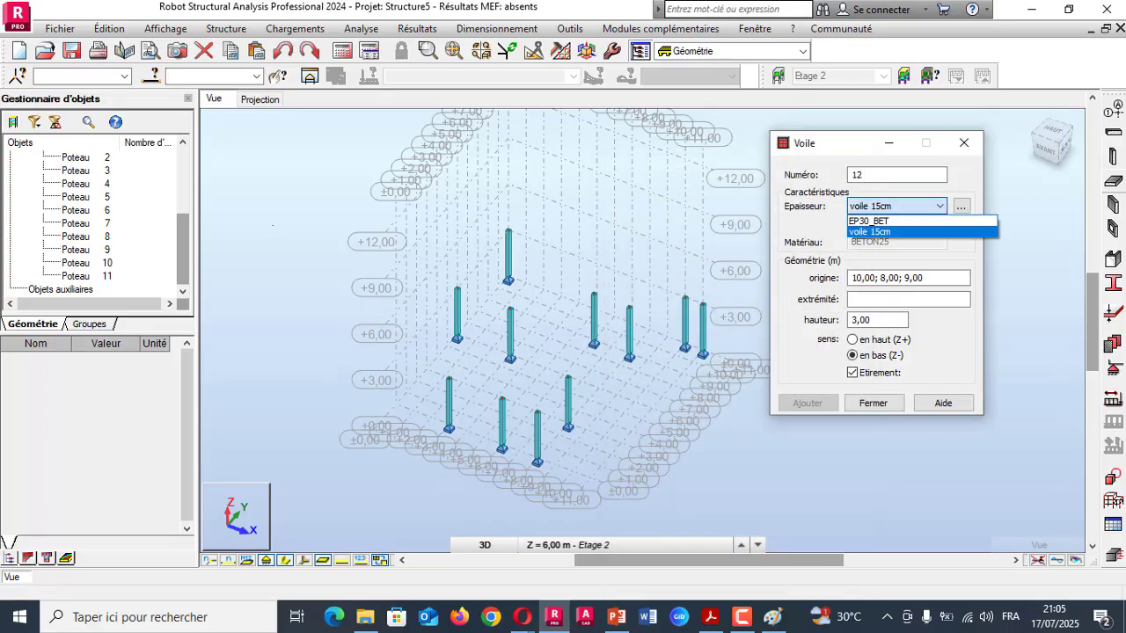
key(Return)
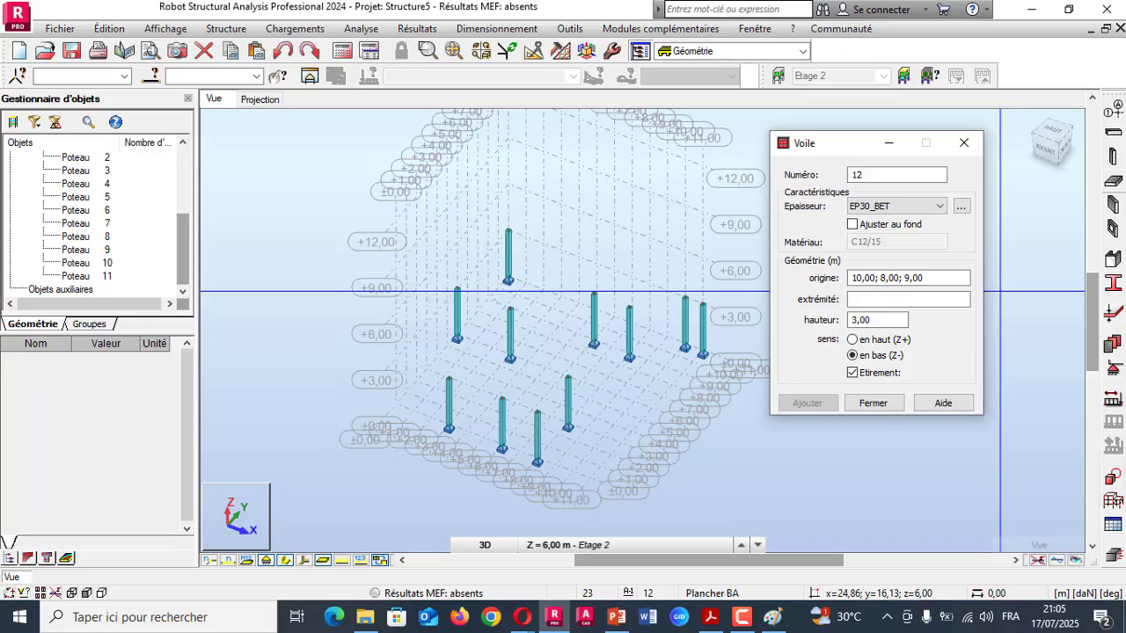
click(897, 206)
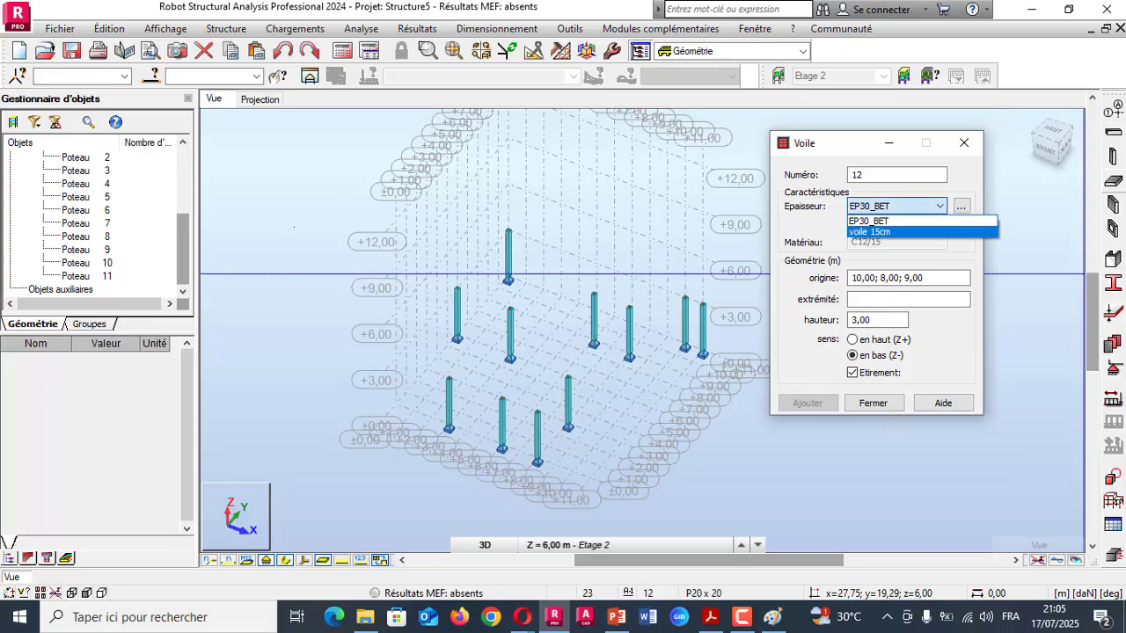
click(880, 233)
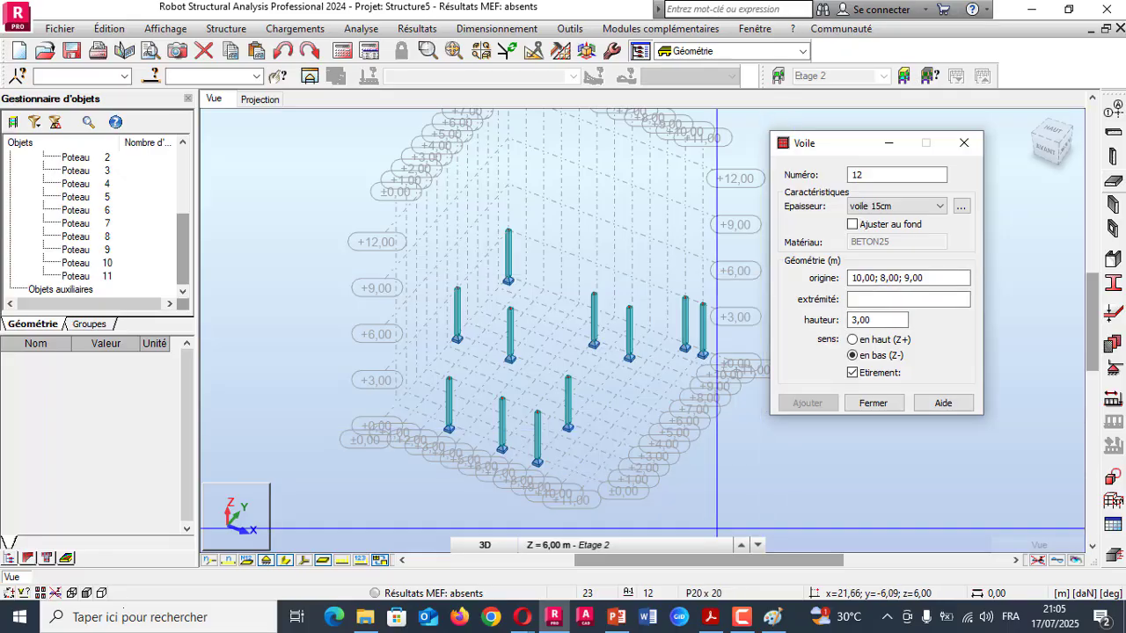
- Set the height of the new voile 15cm wall to 3 m
key(alt+Tab)
key(alt+Tab)
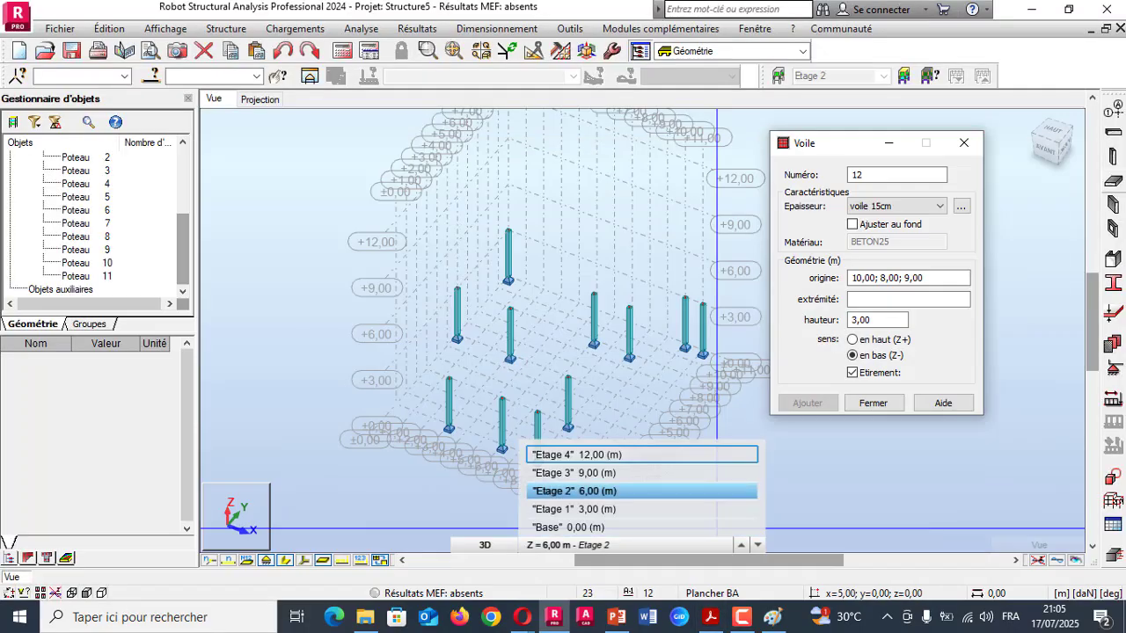
scroll(414, 411, up, 5)
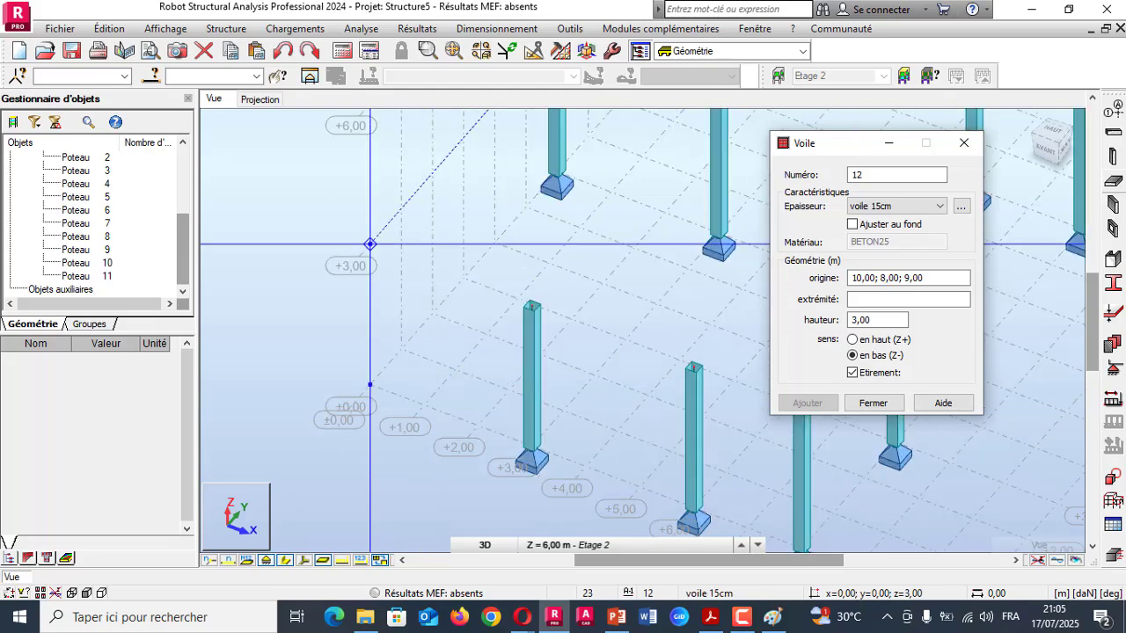
click(371, 244)
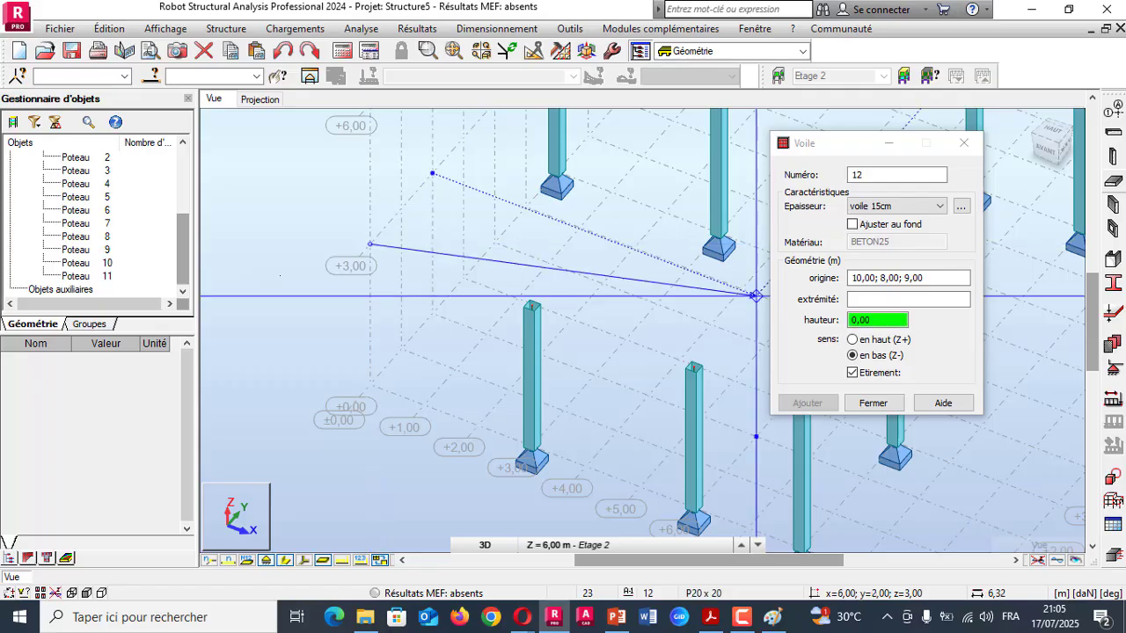
key(Tab)
key(Tab)
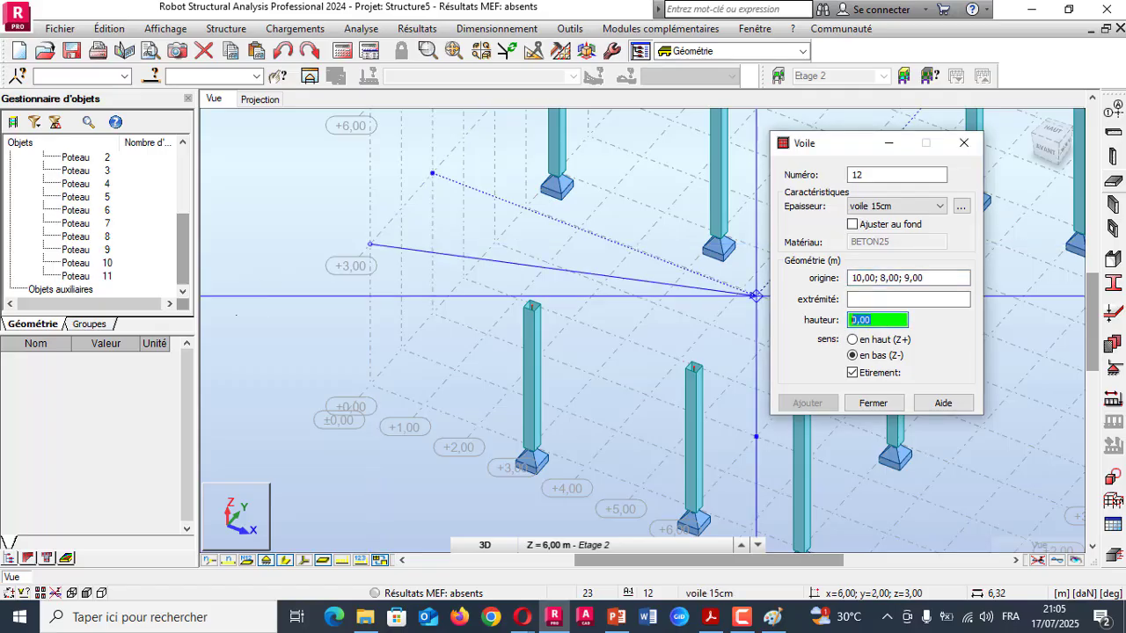
text(3)
key(shift+Tab)
key(shift+Tab)
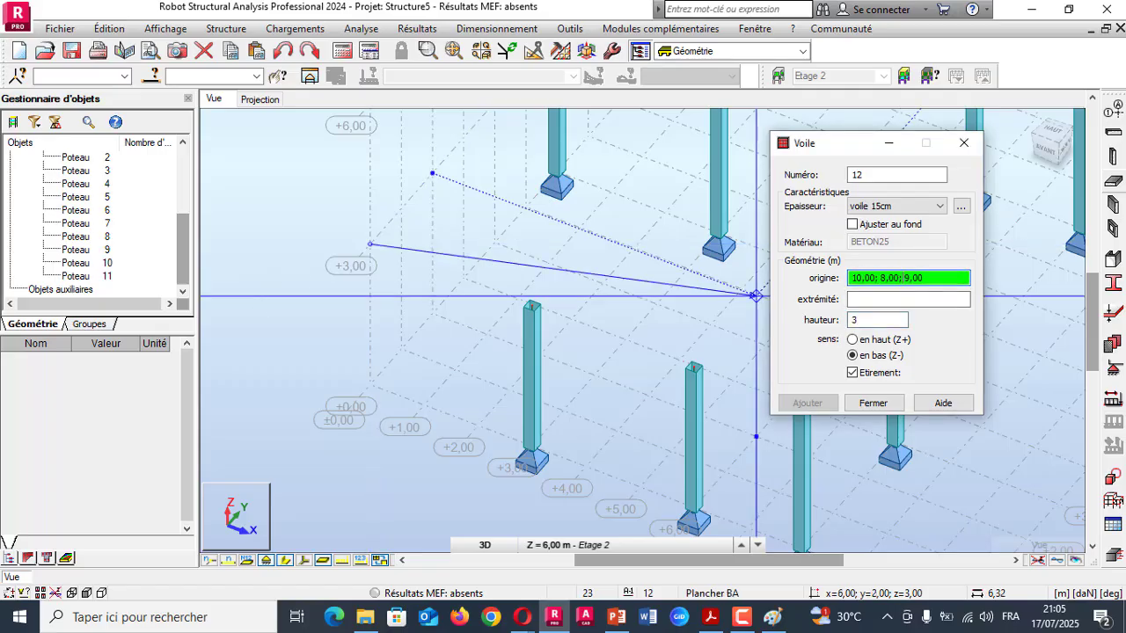
- Draw the wall from 0;0;3 to 0;3;3, extending downward, and end the wall command
click(370, 244)
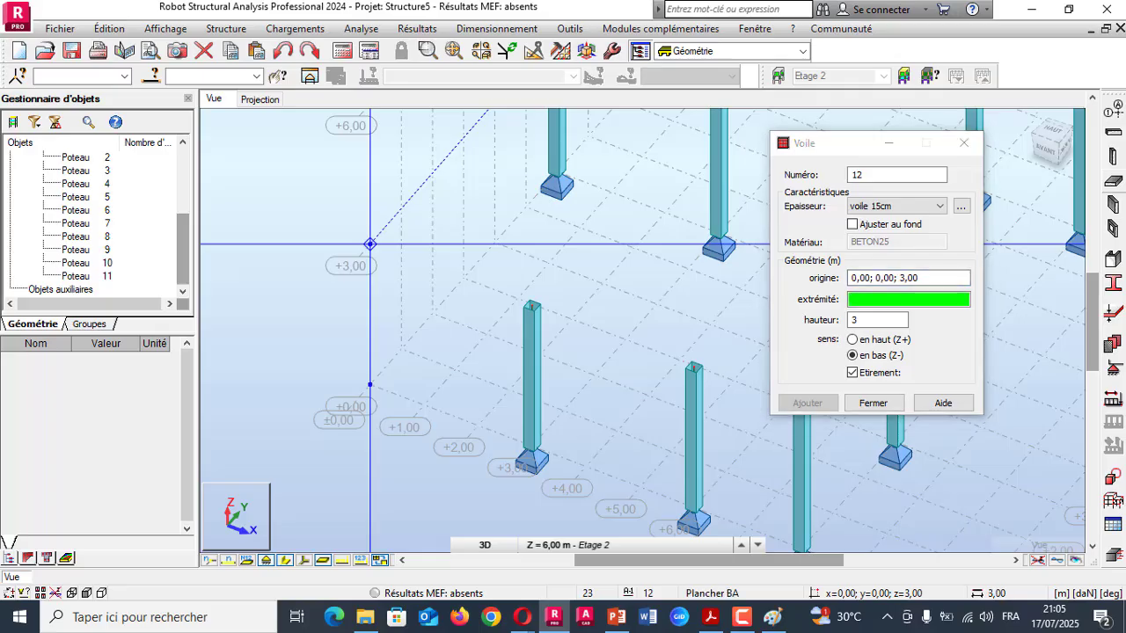
click(464, 138)
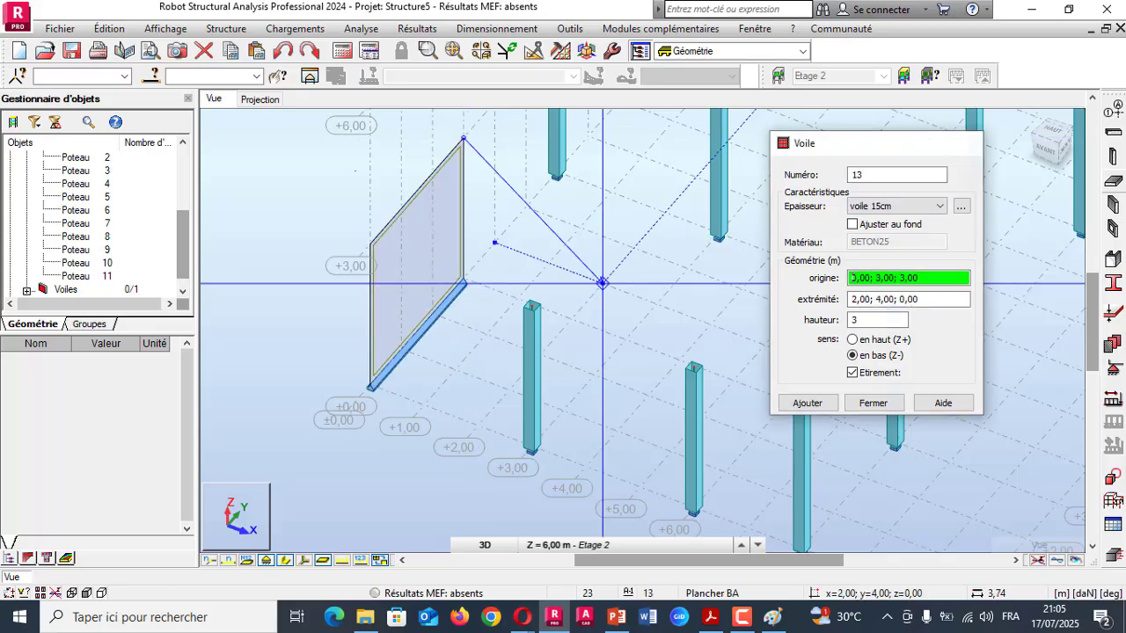
key(Escape)
- Examine the linear support along the new wall's base and compare it with the point supports under the columns
scroll(404, 372, down, 5)
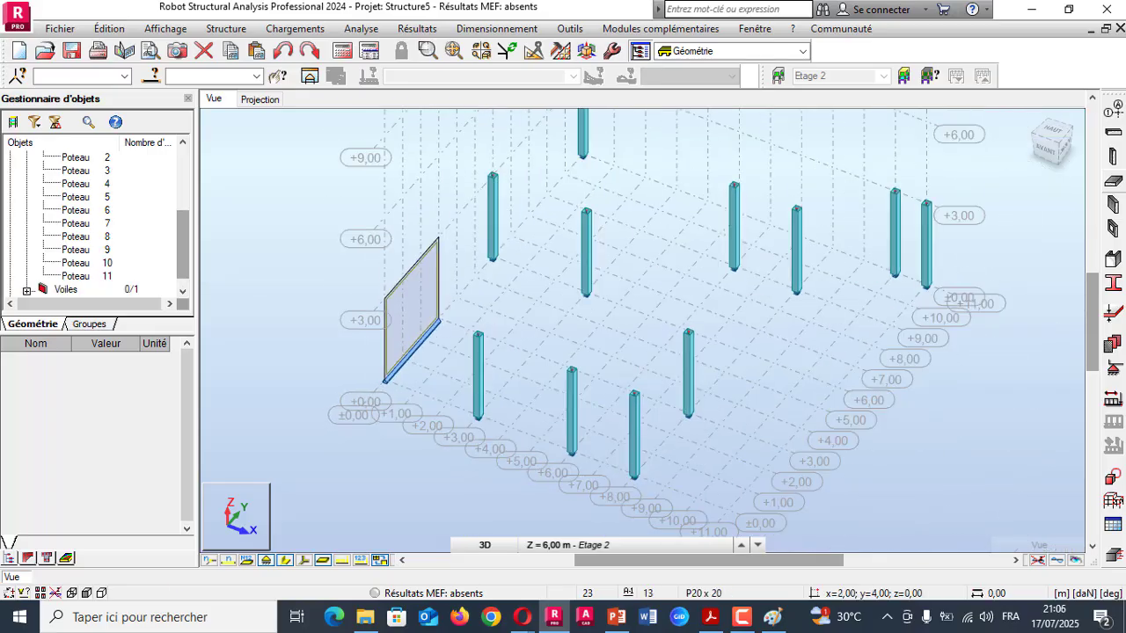
scroll(379, 388, up, 4)
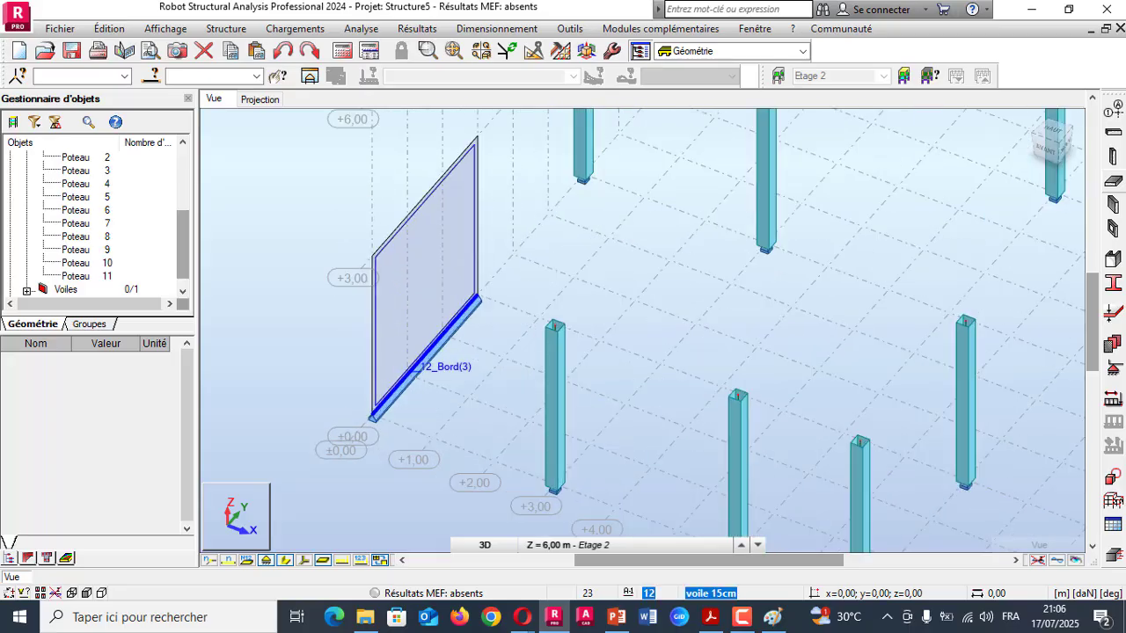
scroll(357, 453, up, 1)
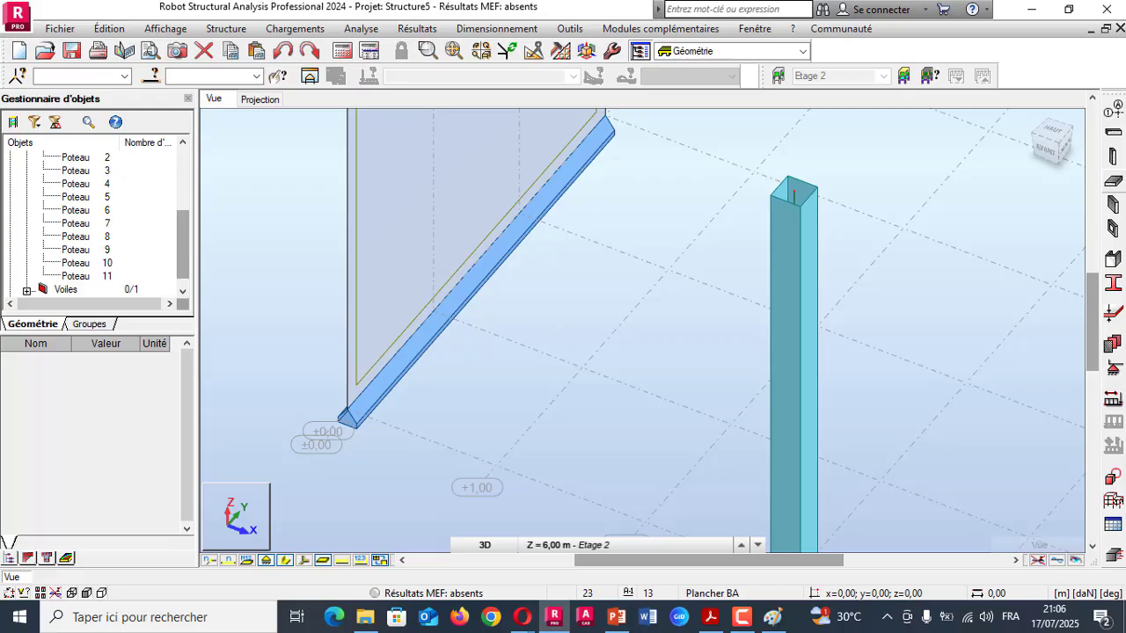
scroll(417, 354, down, 5)
scroll(606, 452, up, 3)
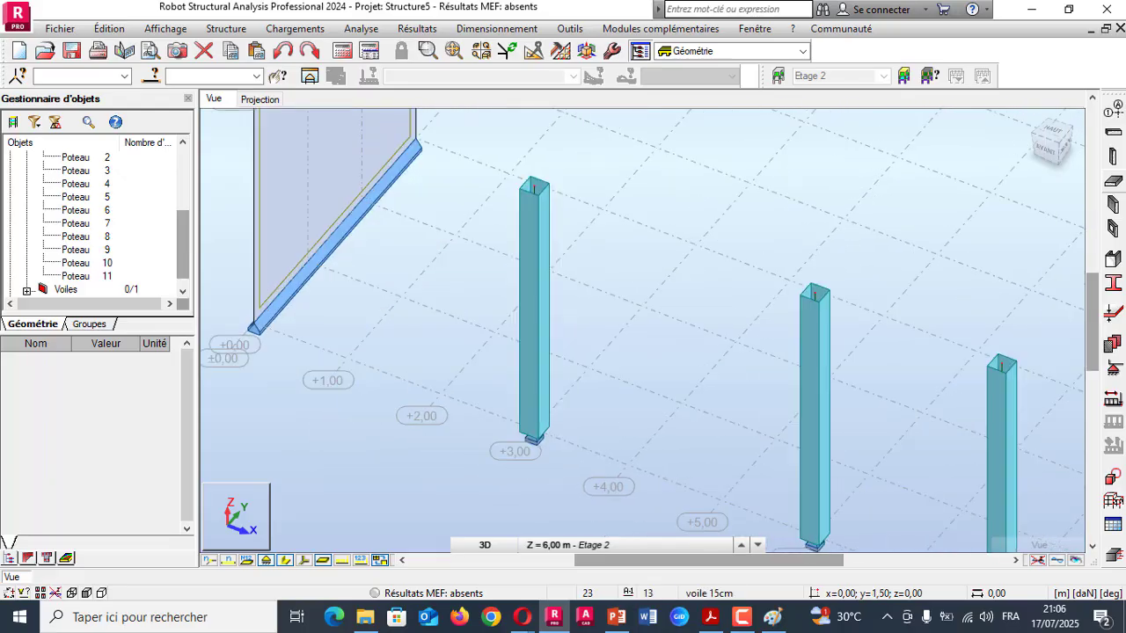
scroll(533, 437, up, 5)
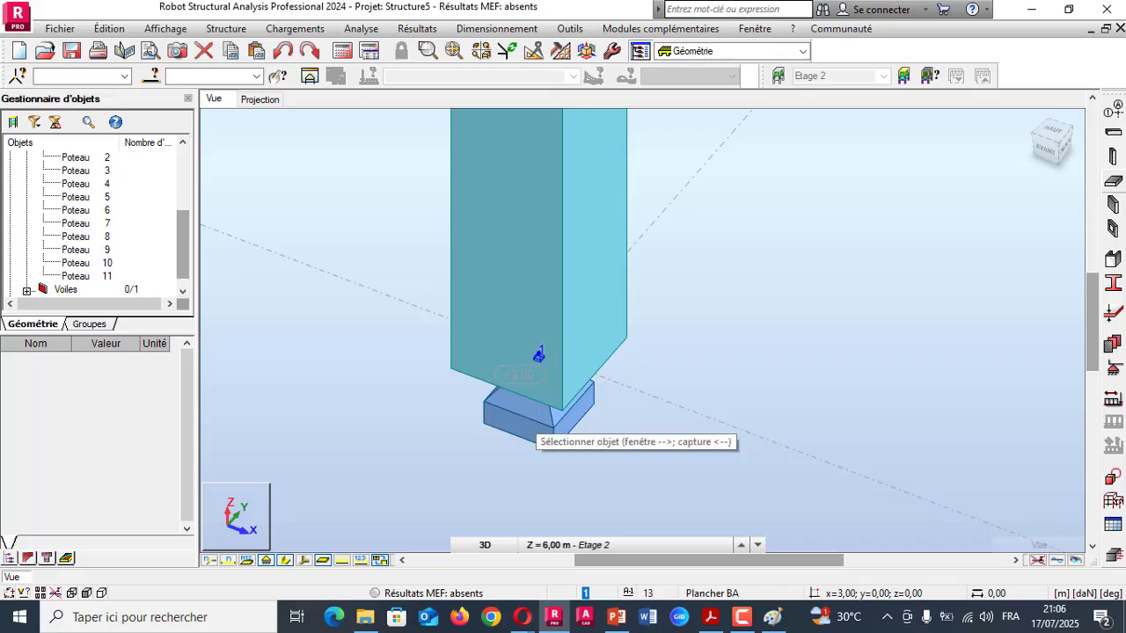
scroll(539, 354, down, 3)
scroll(540, 395, down, 3)
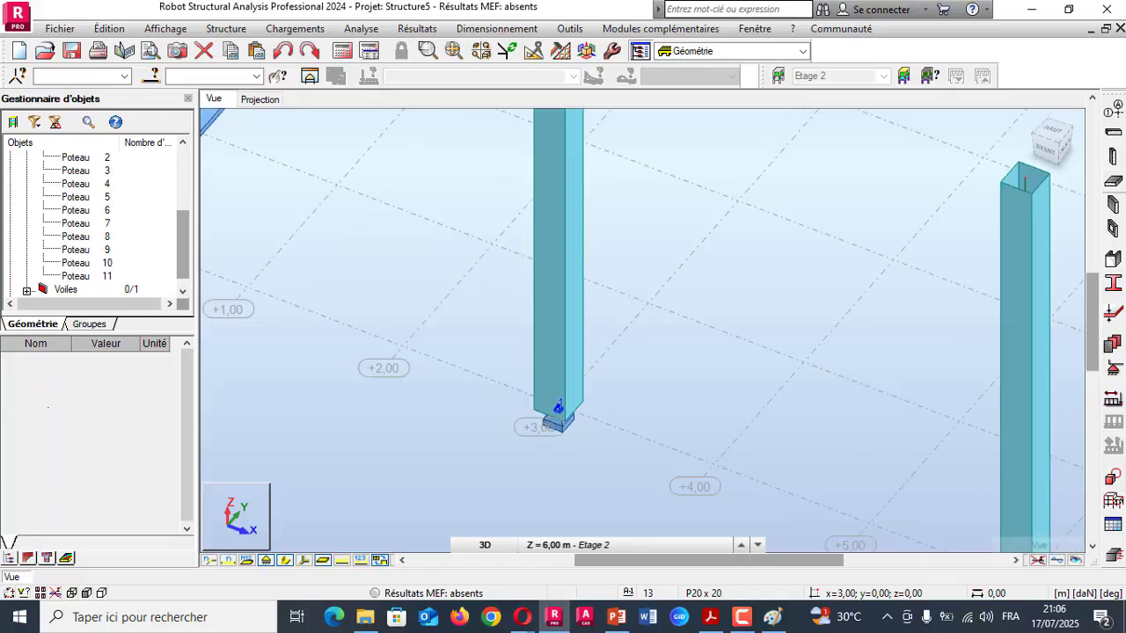
scroll(492, 335, up, 3)
scroll(440, 351, up, 1)
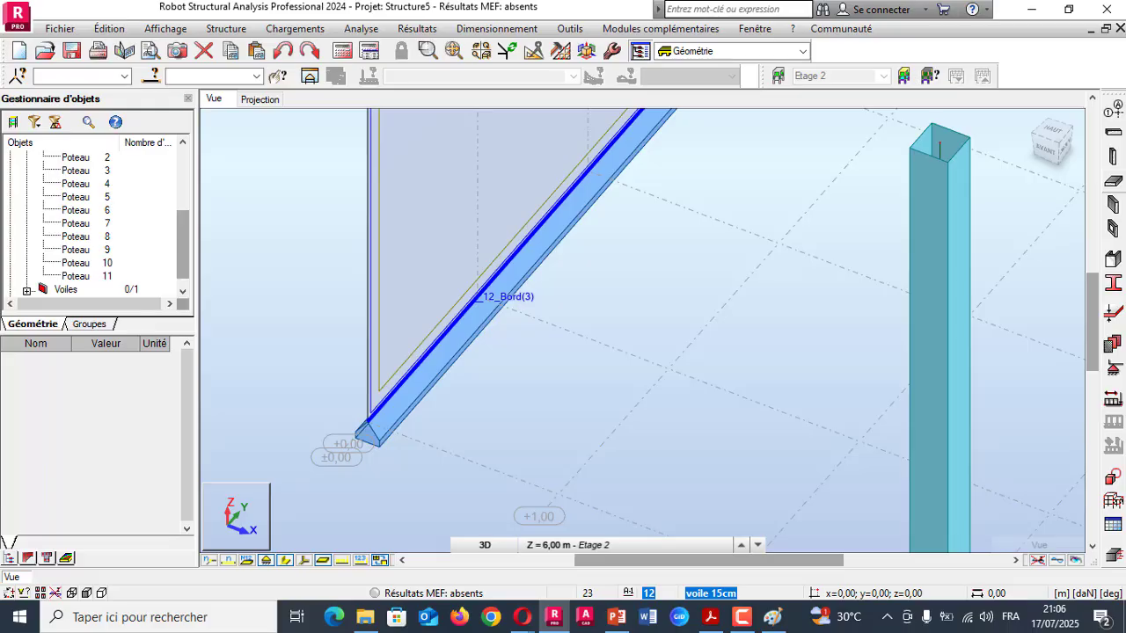
scroll(422, 352, down, 5)
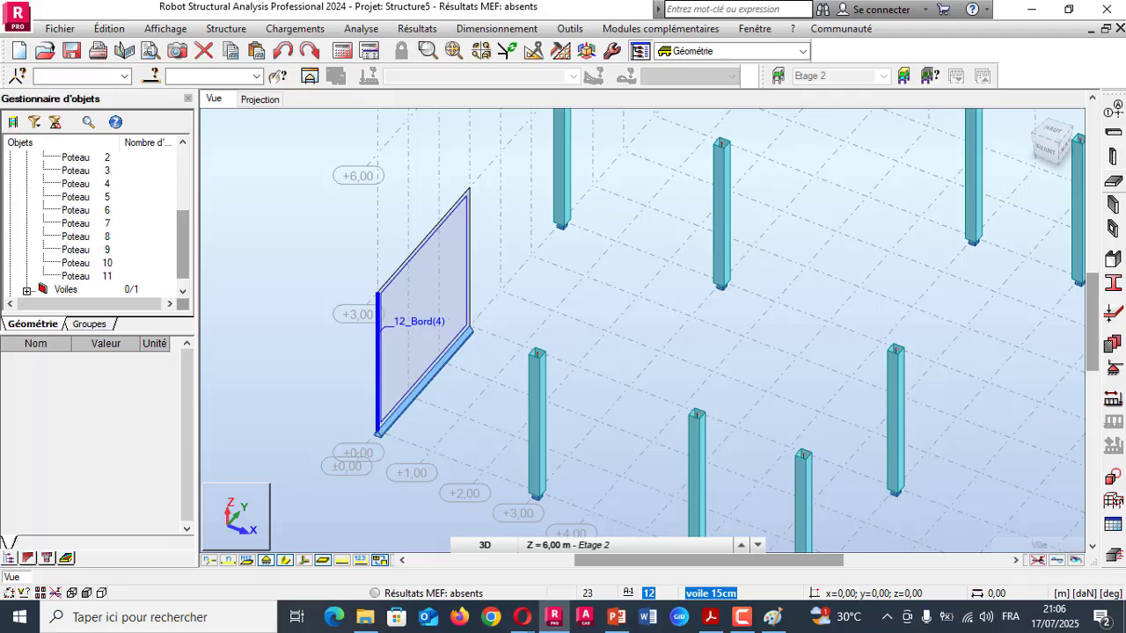
scroll(423, 351, down, 3)
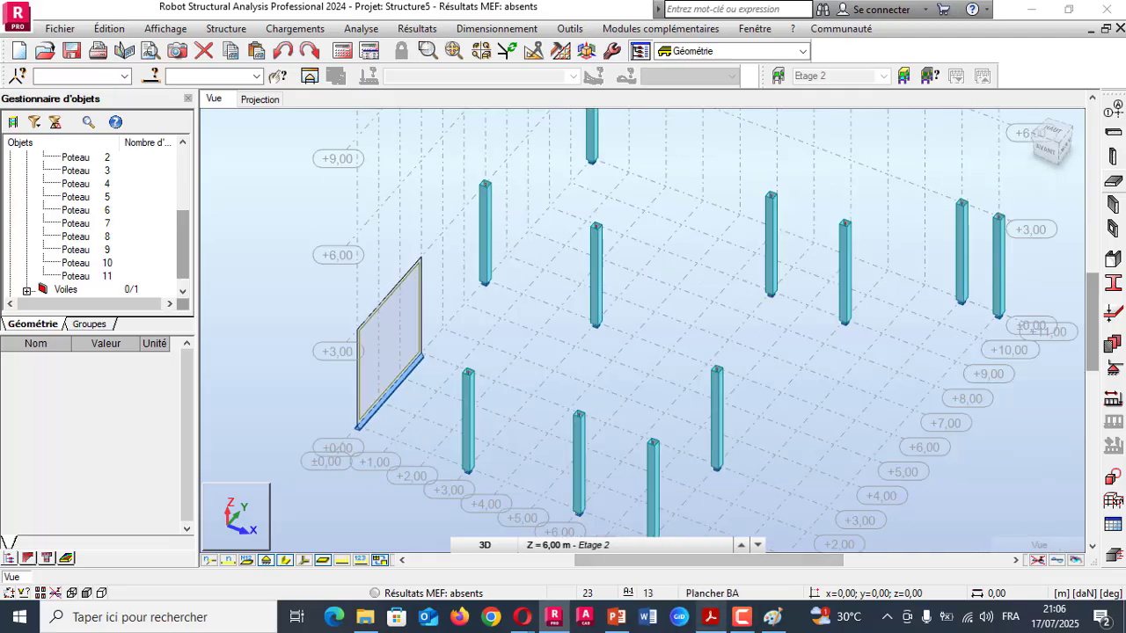
- Check the PDF layout plan and try to add a 3 m high voile 15cm wall downward from 2;5;0 to 5;5;0
key(alt+Tab)
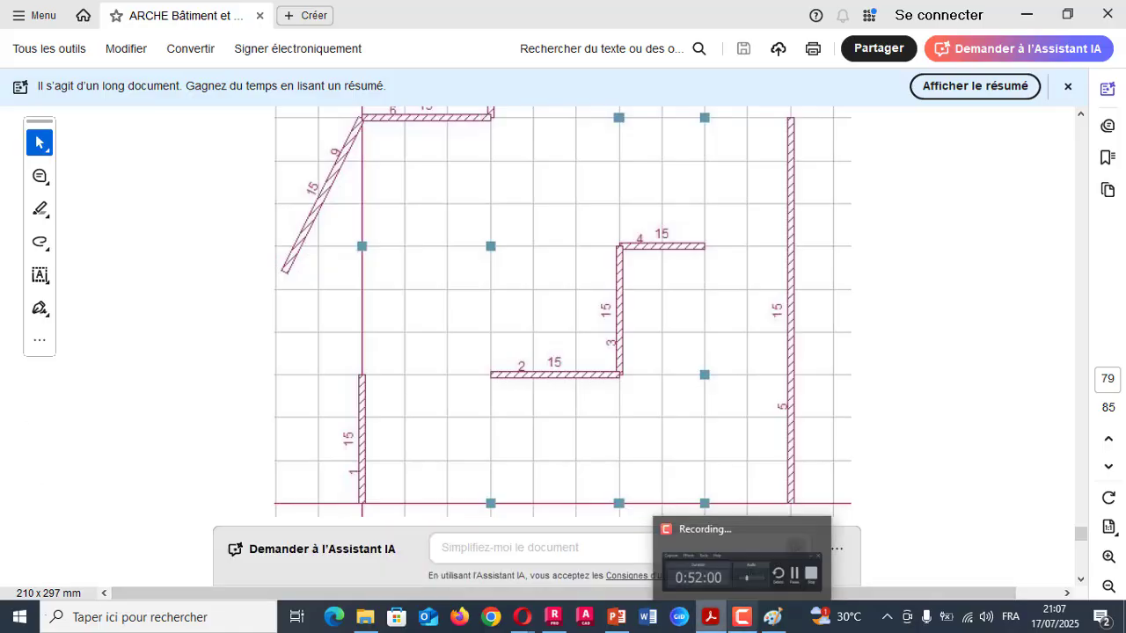
click(553, 617)
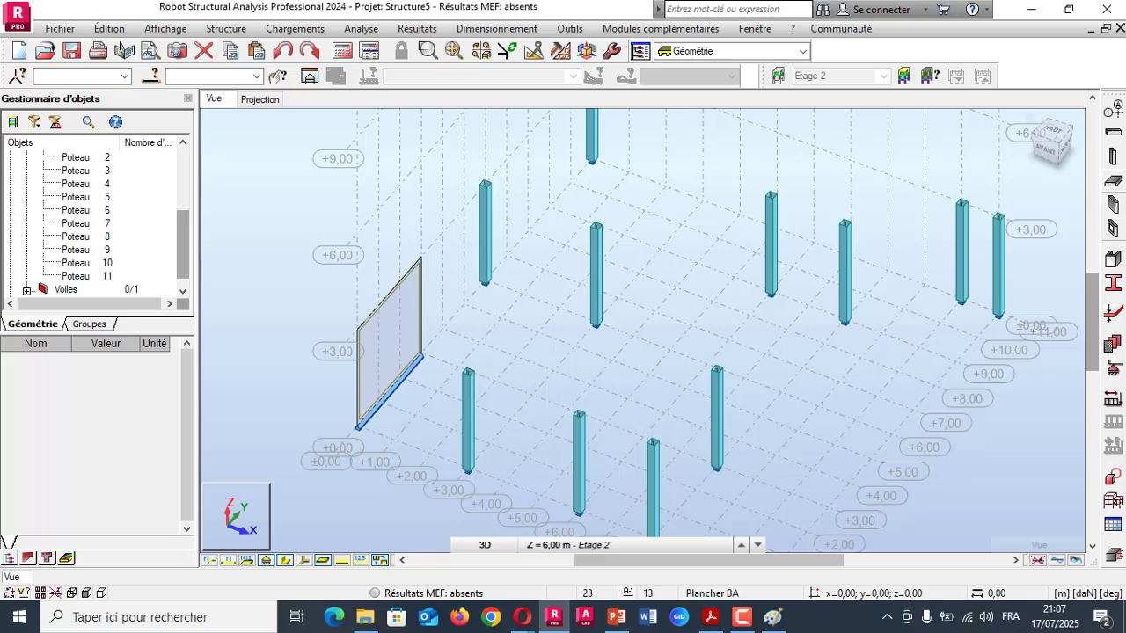
click(1113, 229)
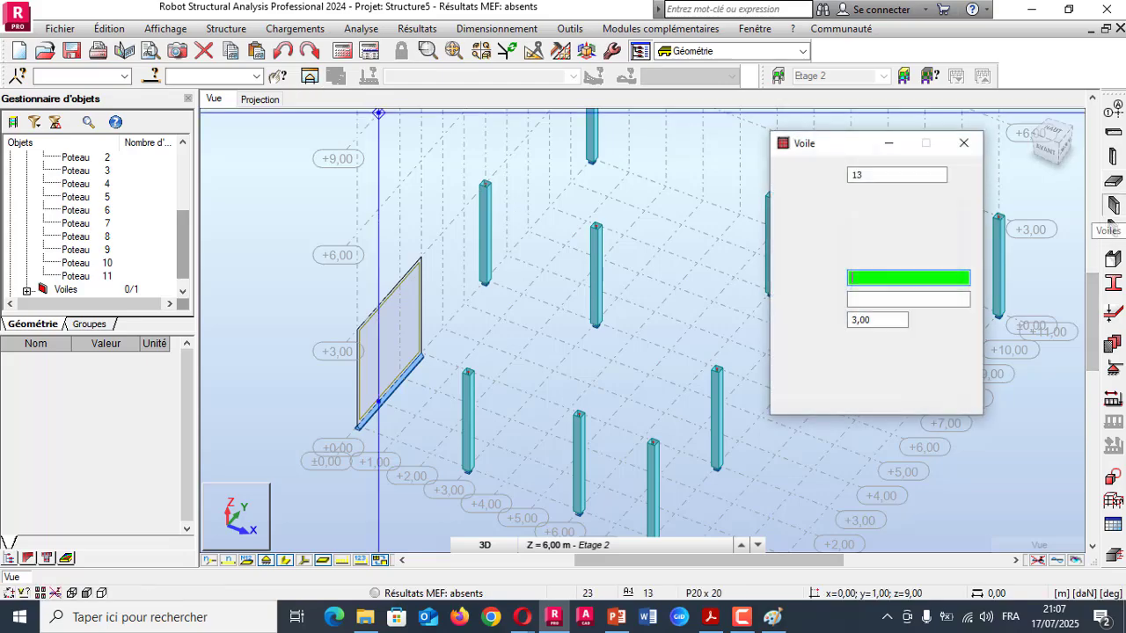
drag(818, 143, 125, 119)
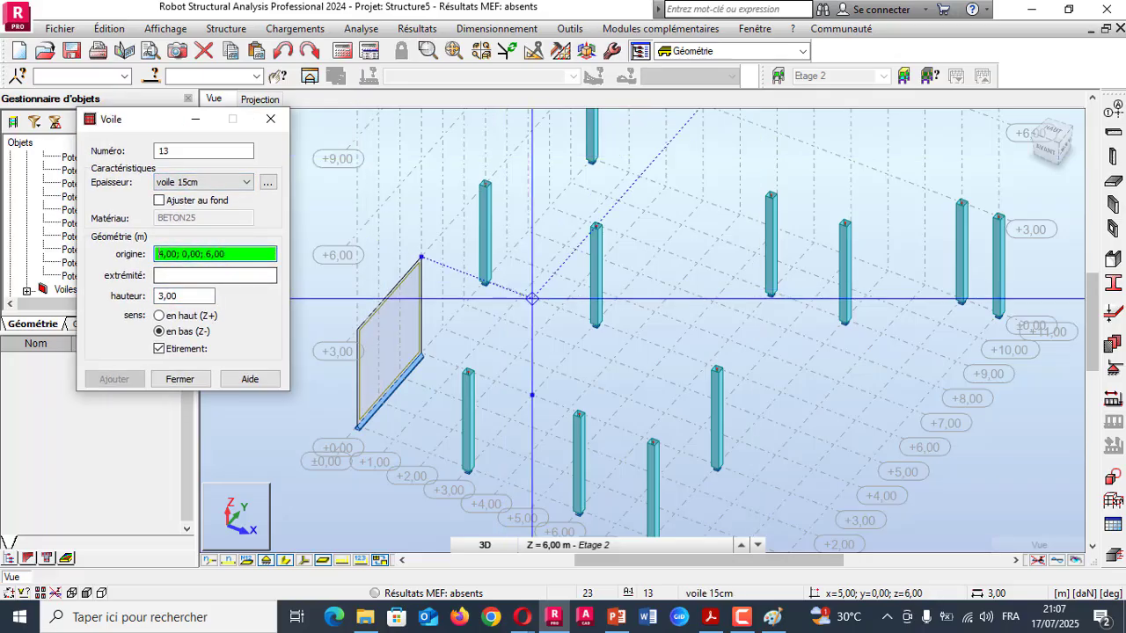
scroll(528, 398, up, 1)
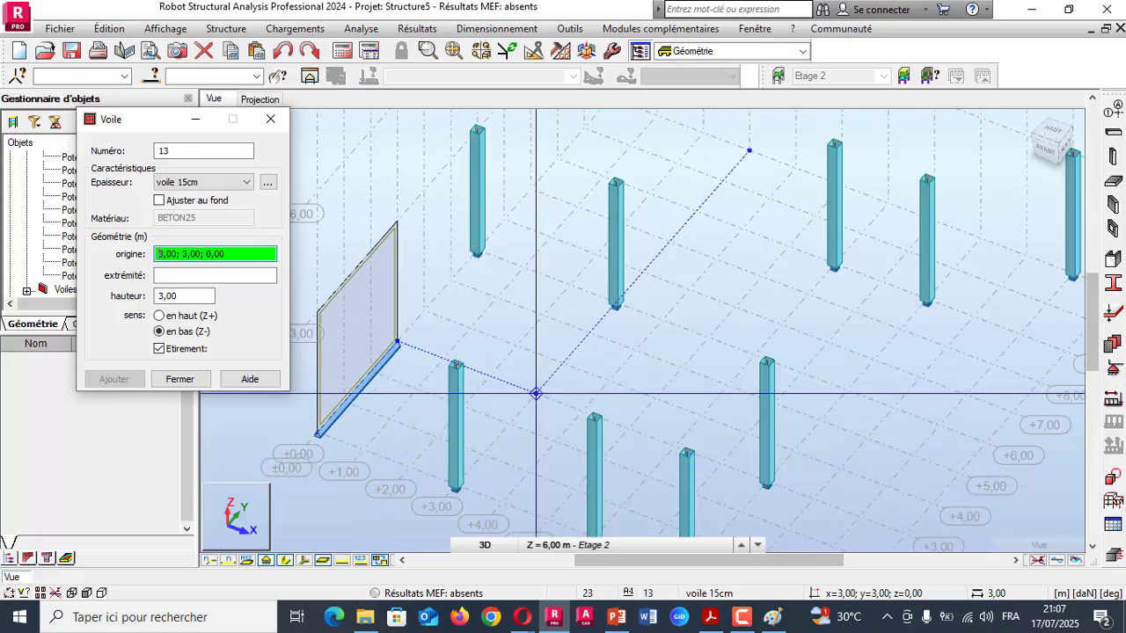
click(543, 314)
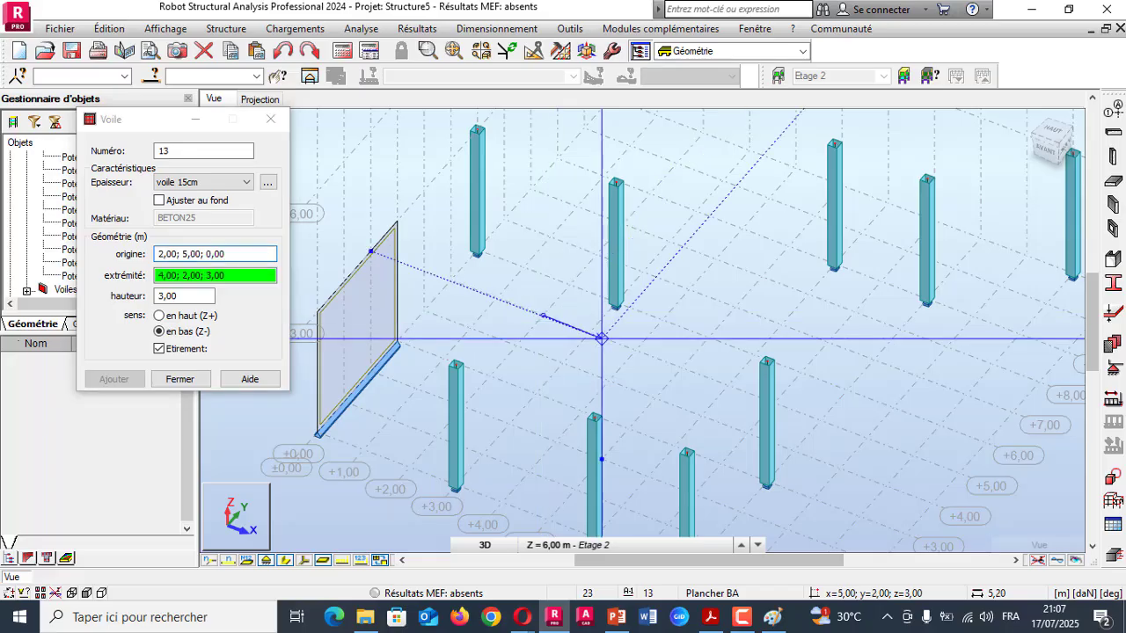
click(682, 367)
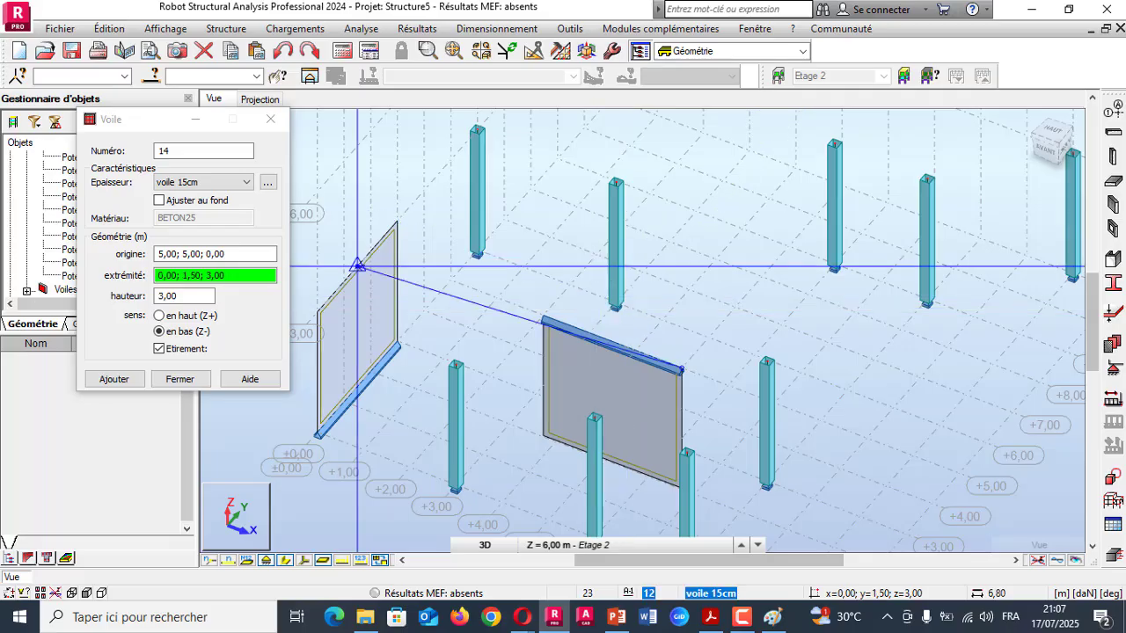
key(Escape)
key(Escape)
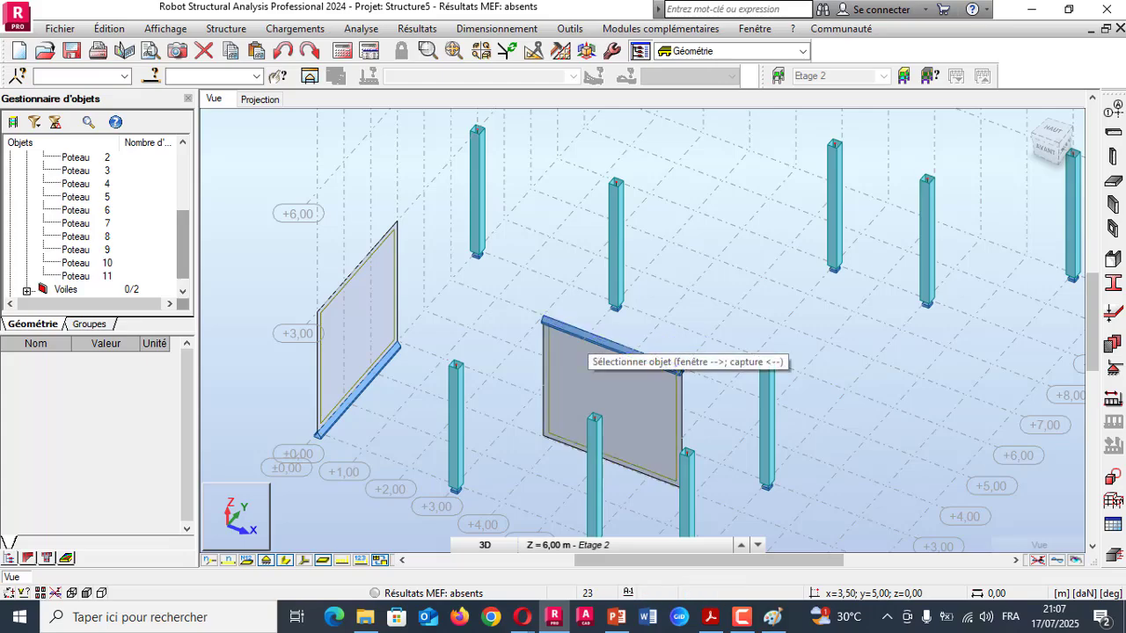
- Inspect the second wall's position from a lower angle and undo its addition
scroll(592, 357, down, 2)
right_click(185, 218)
click(230, 283)
drag(493, 370, 611, 447)
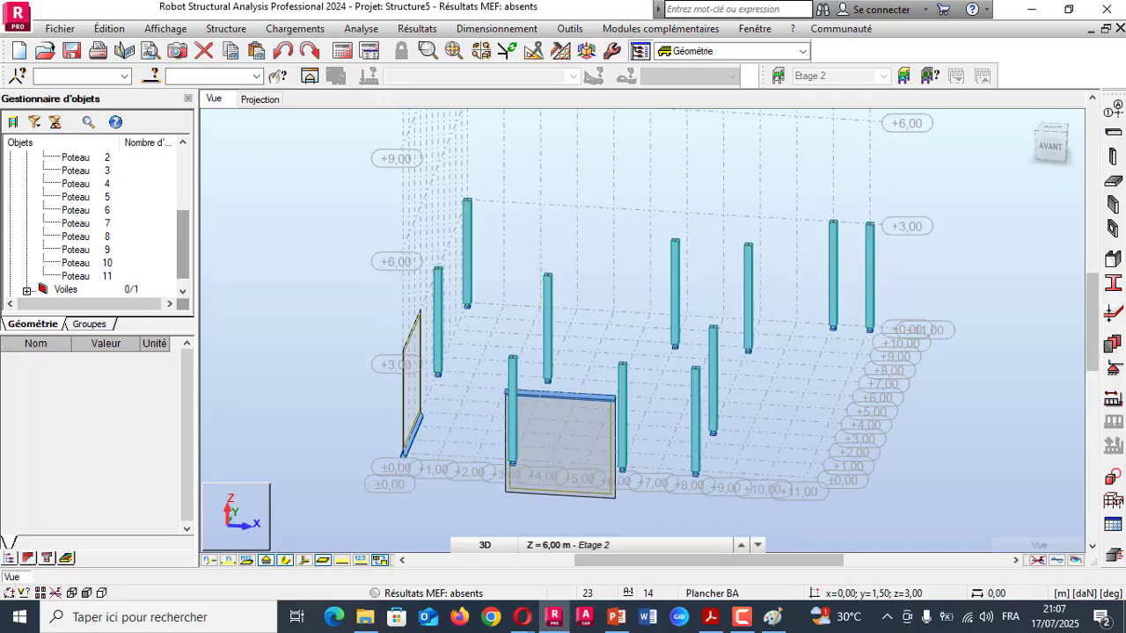
key(ctrl+z)
drag(337, 285, 590, 300)
scroll(630, 343, up, 1)
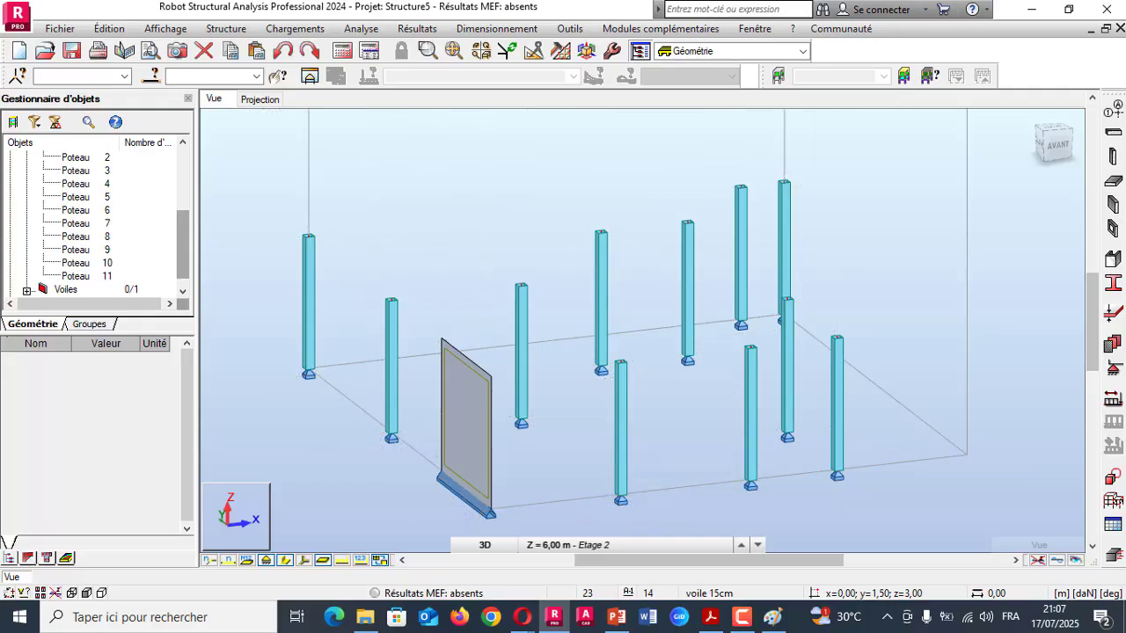
shift+middle_drag(590, 301, 555, 311)
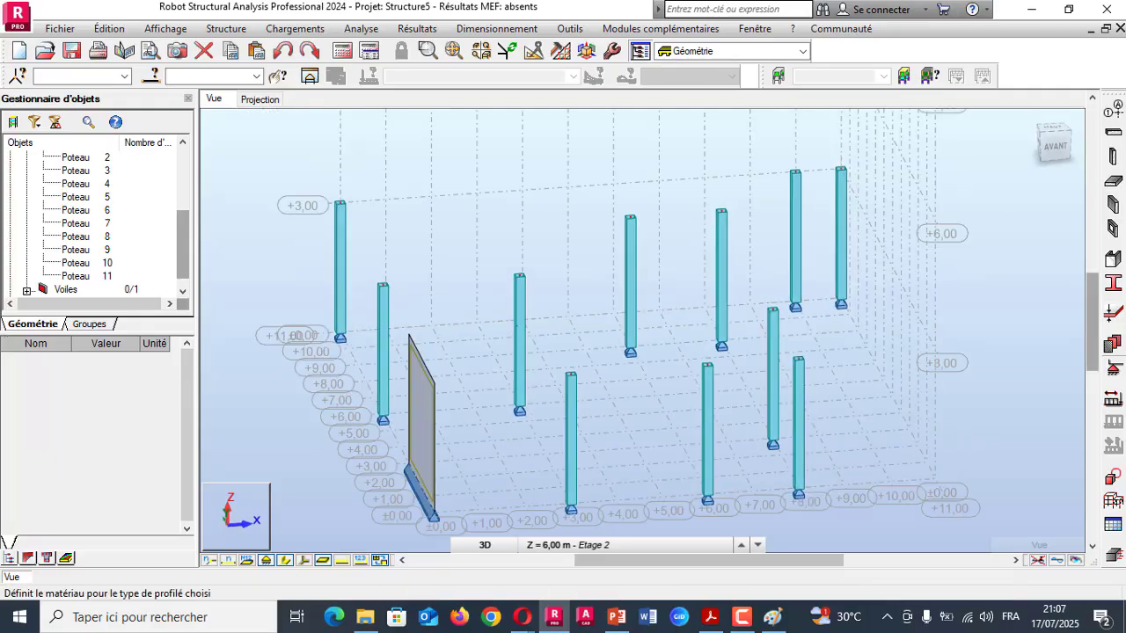
- Try to add a 3 m high downward wall from 4;8;0 to 7;8;0, and undo it
click(1113, 204)
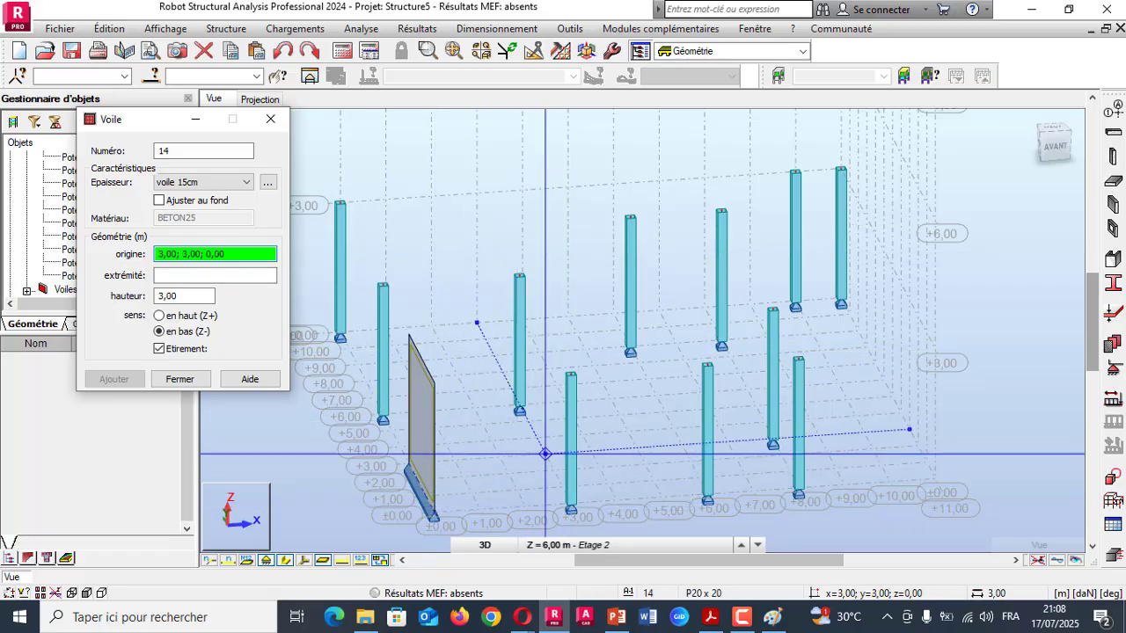
click(549, 369)
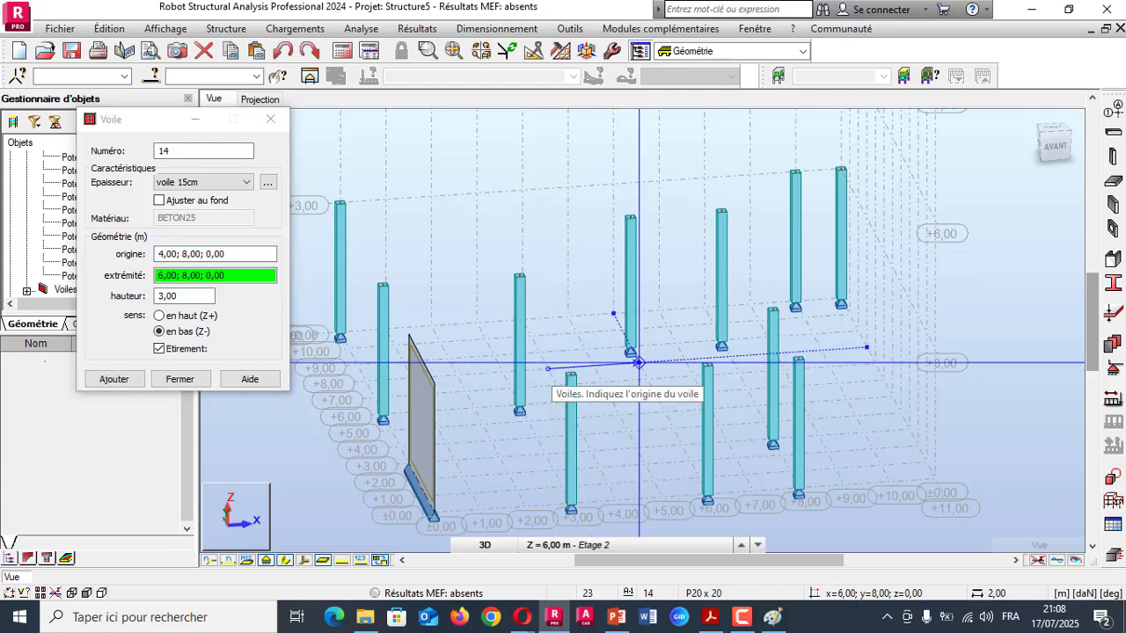
click(684, 360)
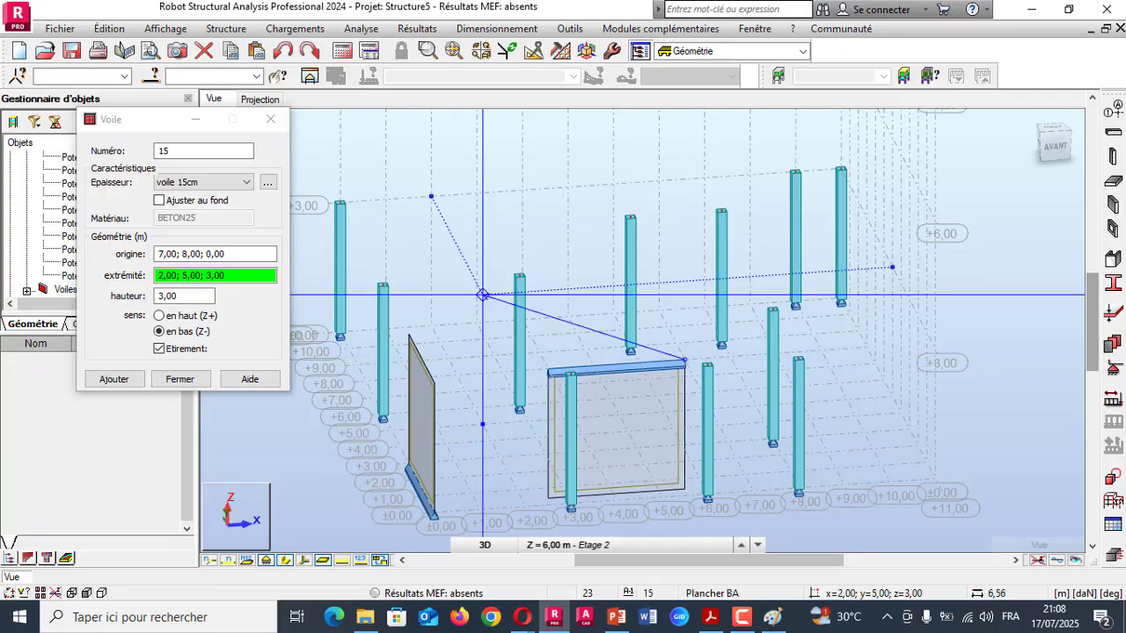
click(282, 50)
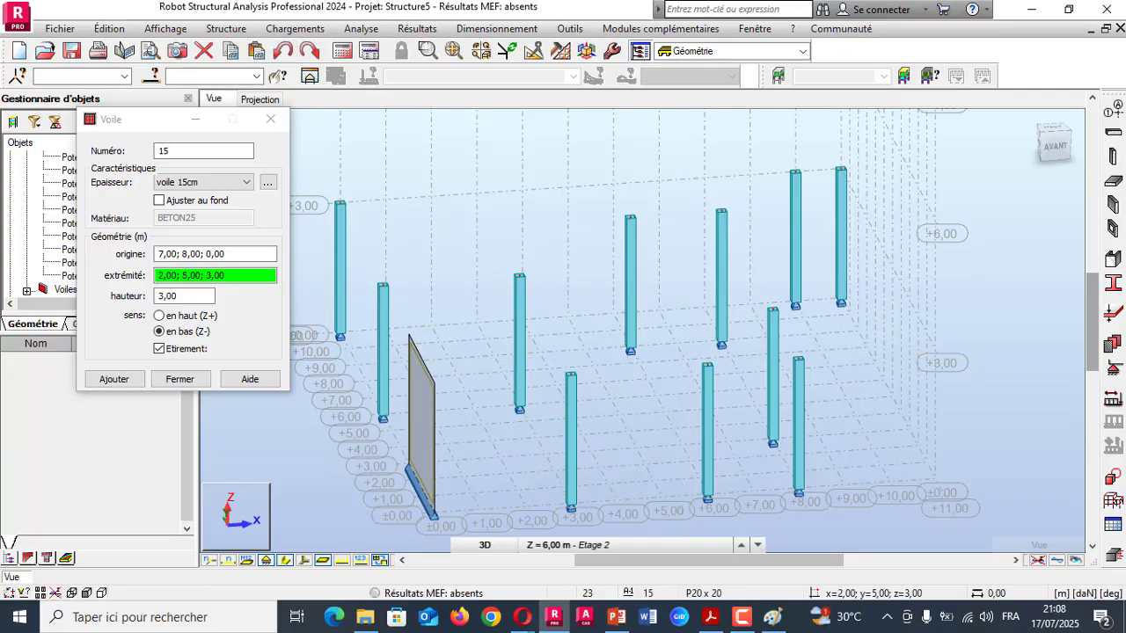
- Set the wall's extrusion direction to upward (Z+)
right_click(340, 268)
click(386, 333)
drag(492, 370, 439, 387)
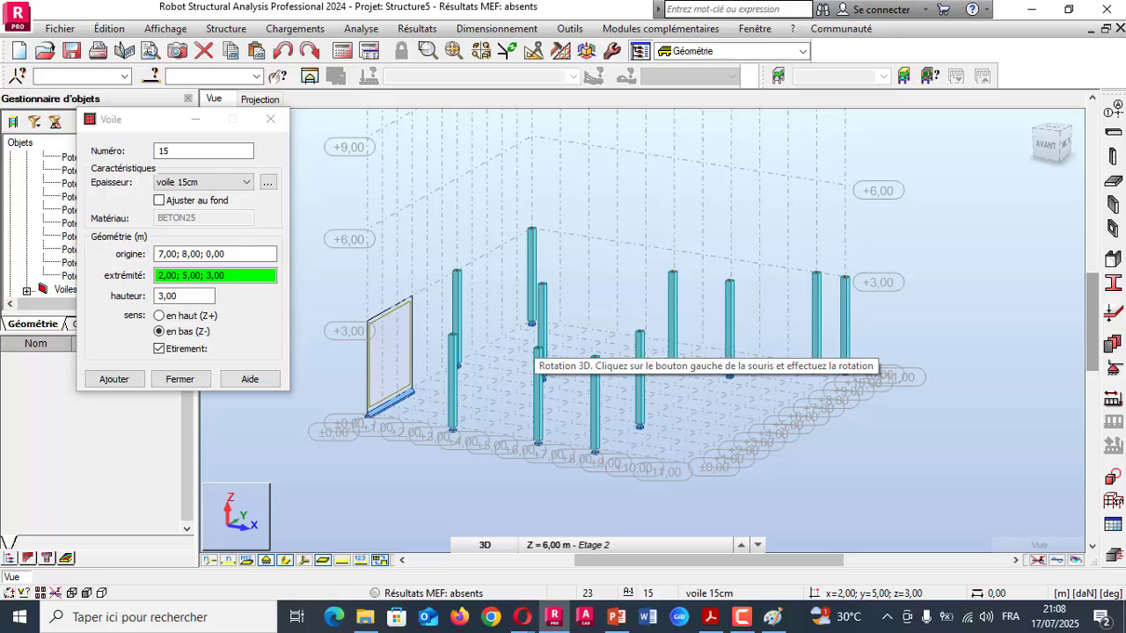
click(160, 316)
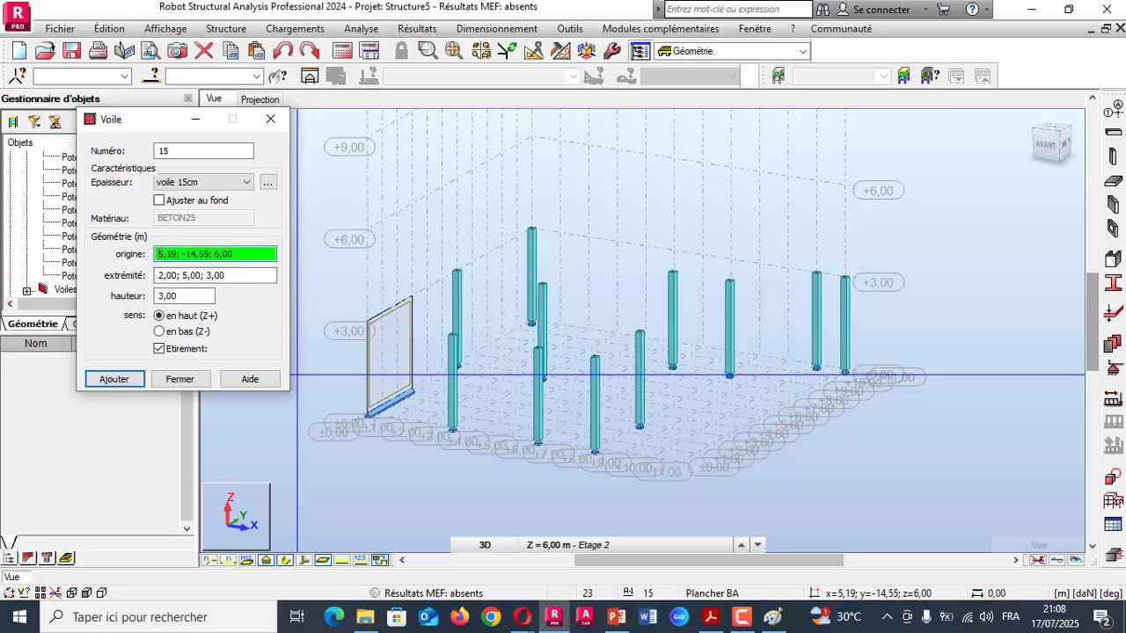
scroll(440, 281, down, 3)
right_click(374, 279)
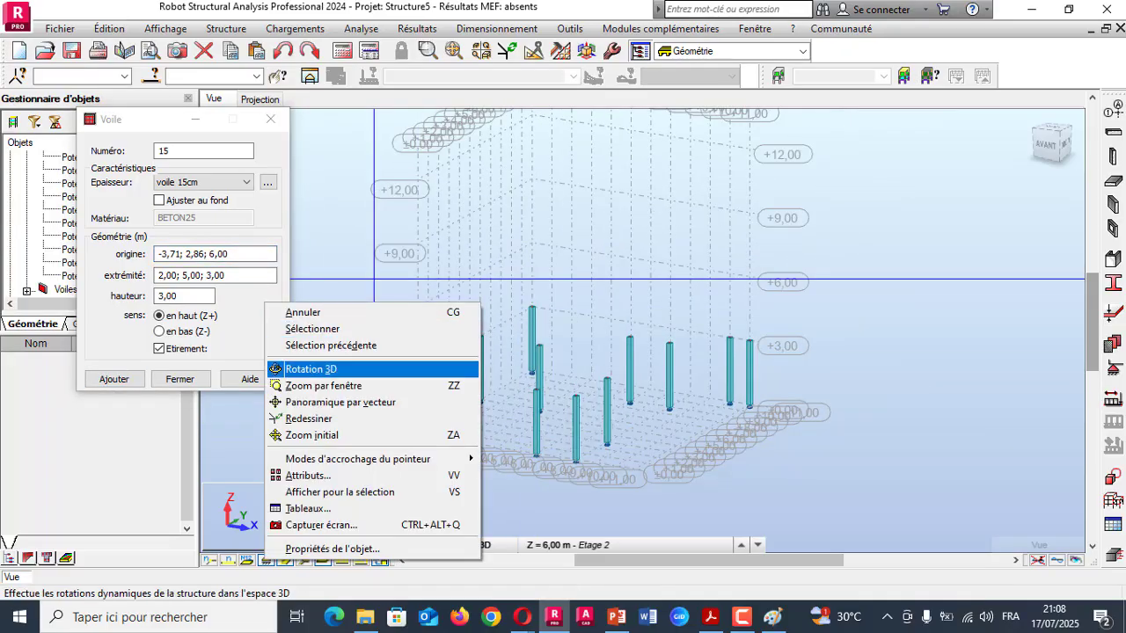
click(367, 370)
drag(369, 373, 374, 408)
scroll(374, 279, up, 2)
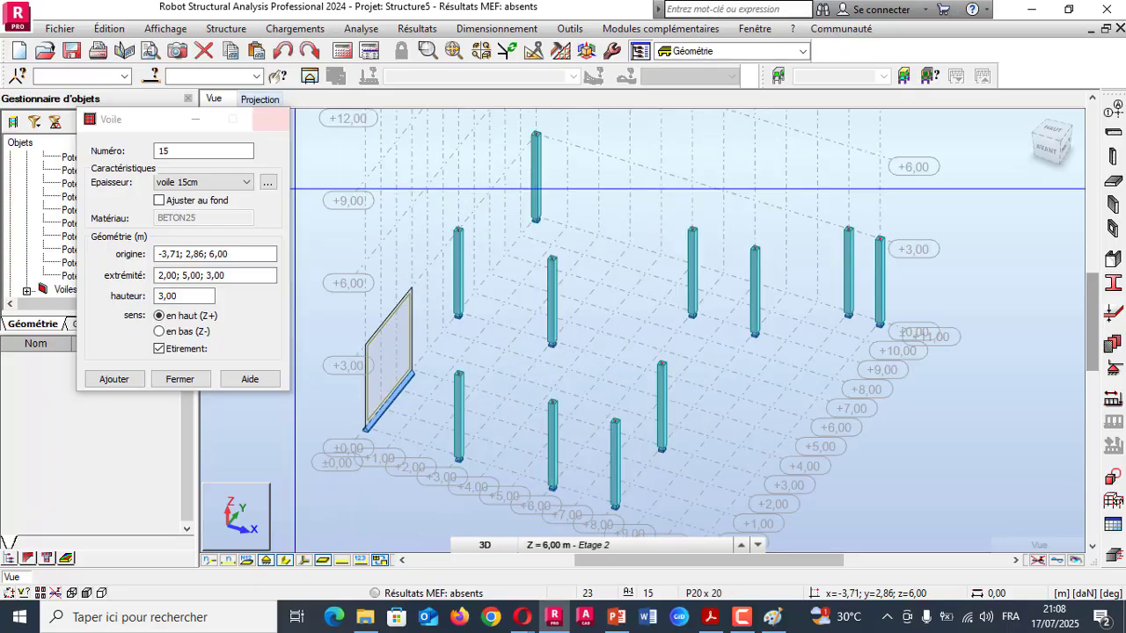
- Switch to the plan projection and set the working level to Base at 0,00 m
click(261, 100)
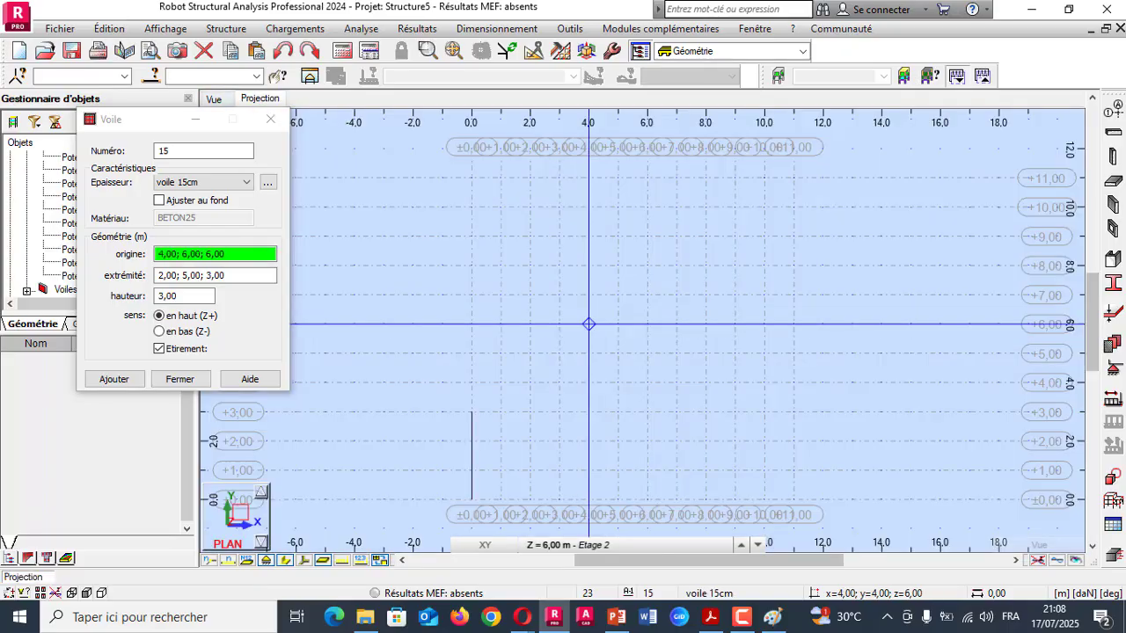
mouse_move(589, 545)
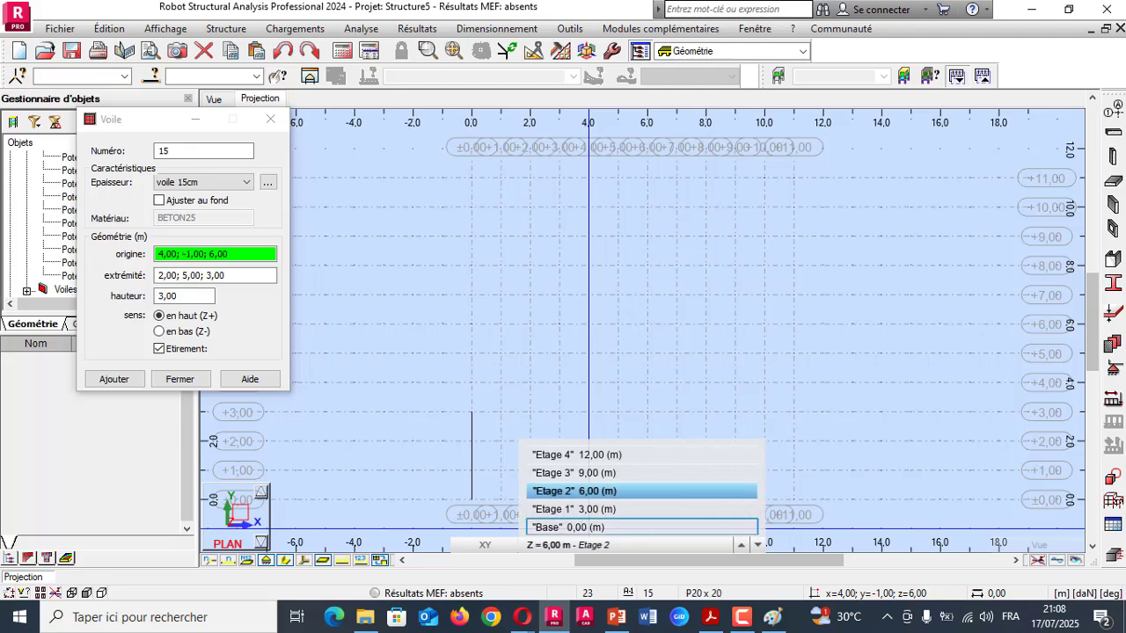
click(588, 528)
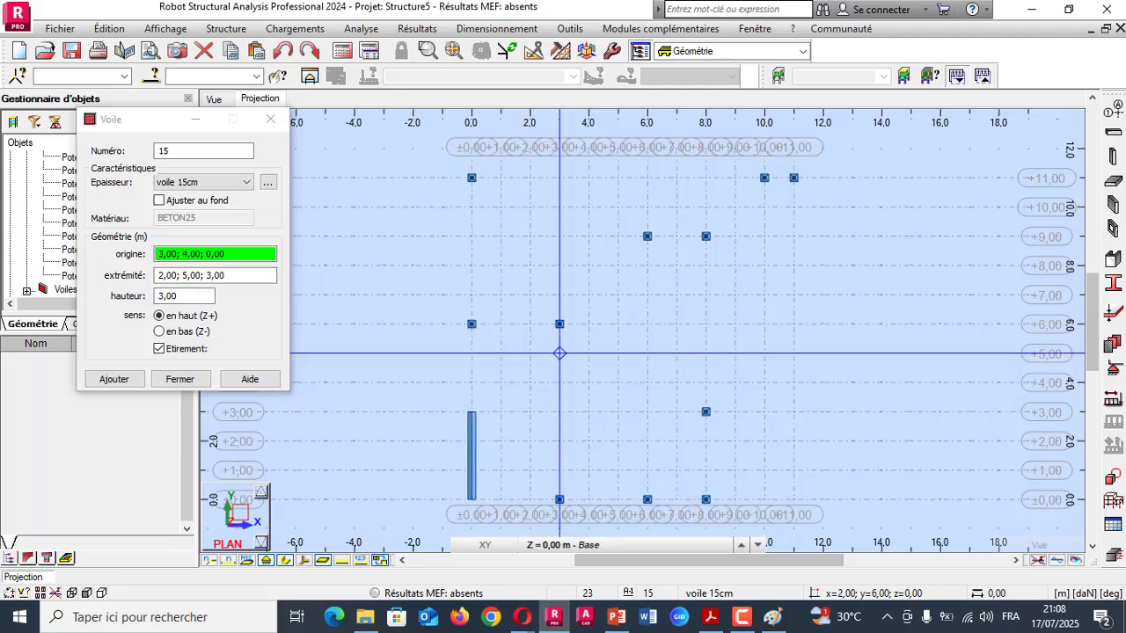
scroll(496, 318, down, 1)
scroll(550, 443, up, 2)
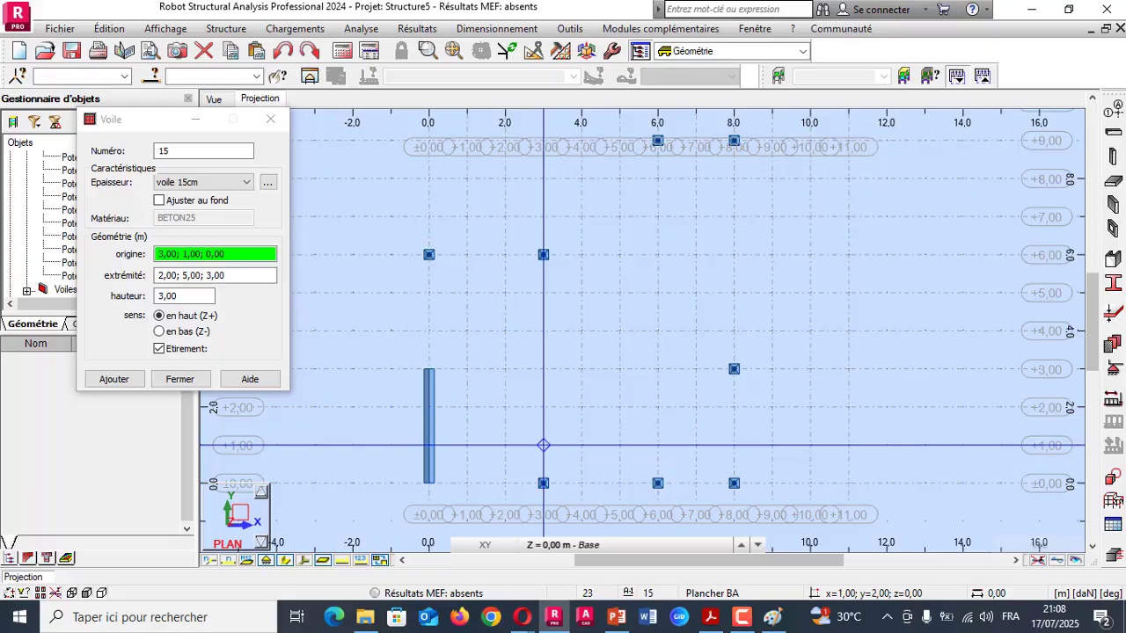
click(563, 545)
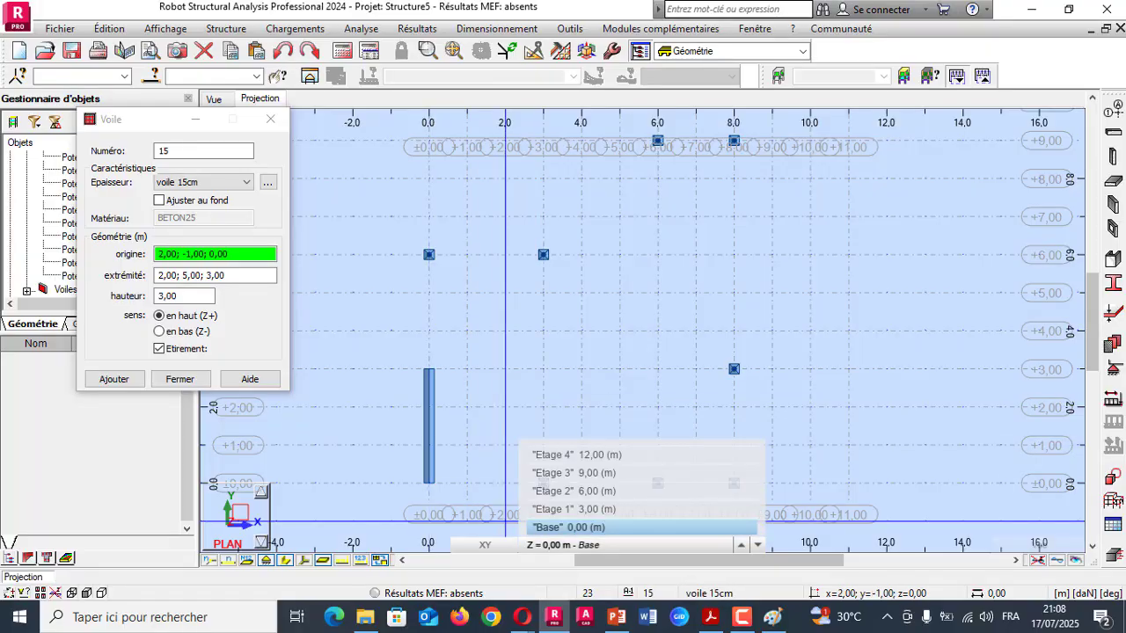
click(569, 528)
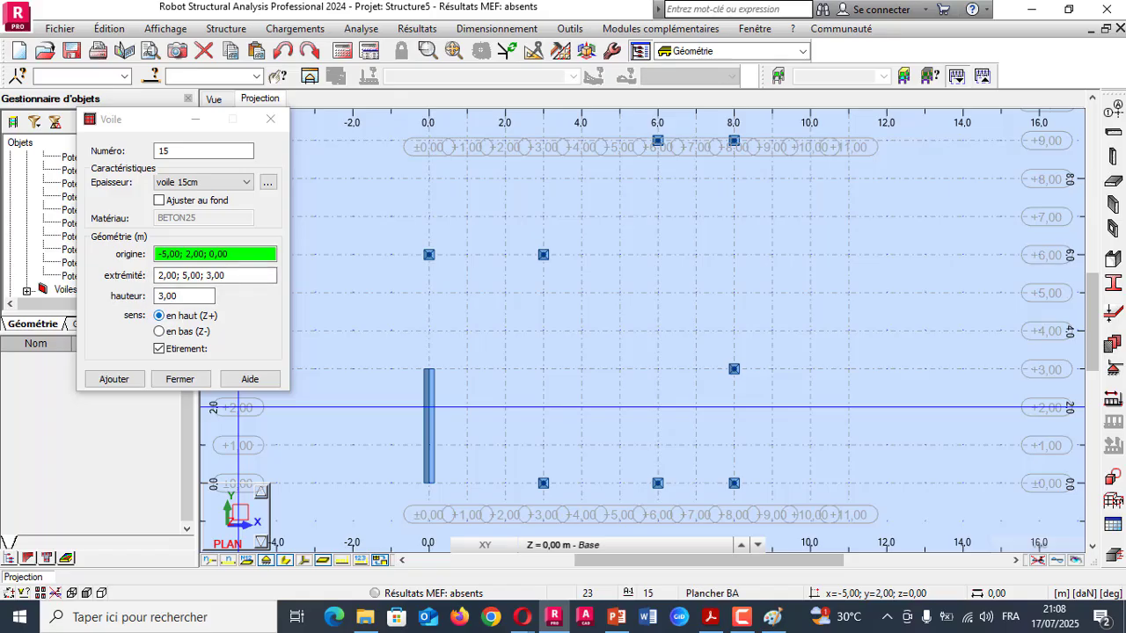
- Check the PDF layout plan and add a 3 m high upward voile 15cm wall from 3;3;0 to 6;3;0
click(710, 617)
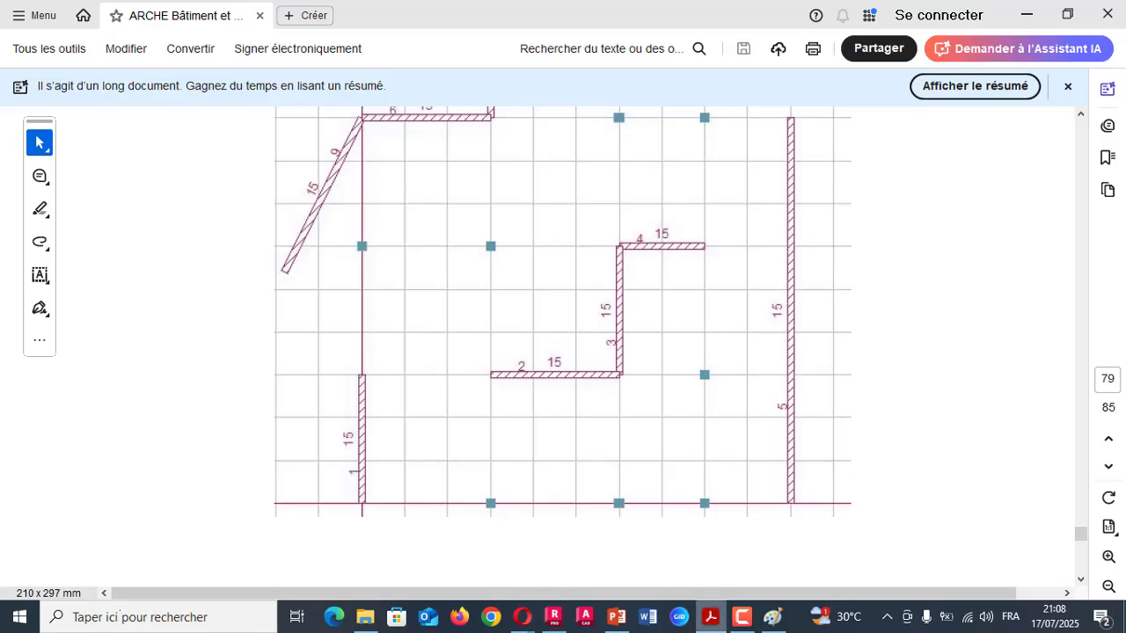
click(710, 616)
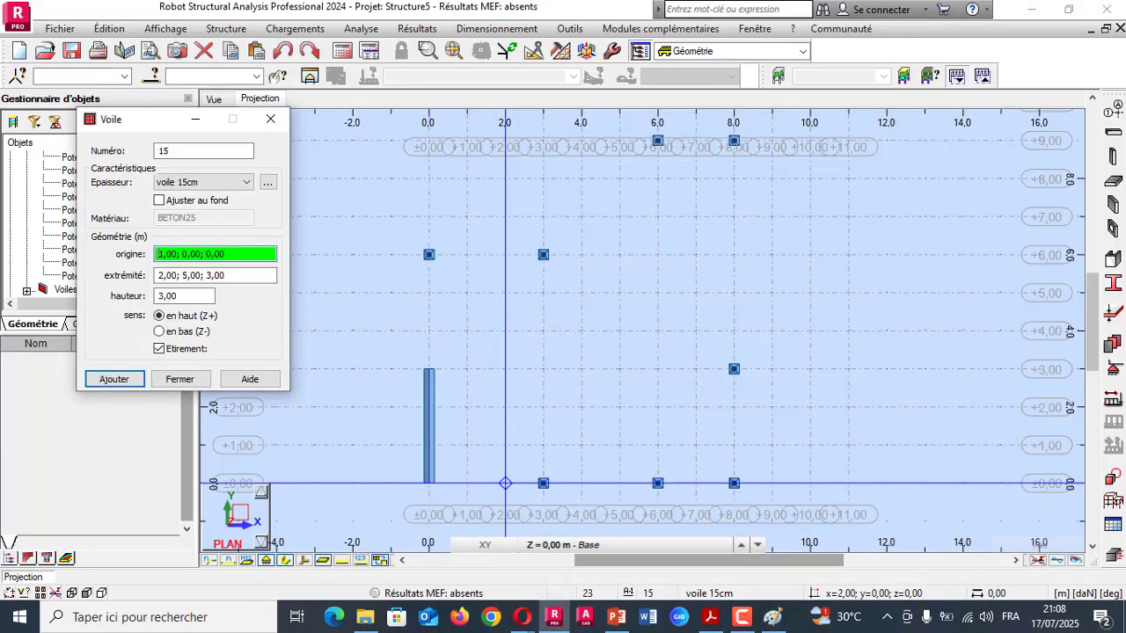
click(544, 483)
click(658, 369)
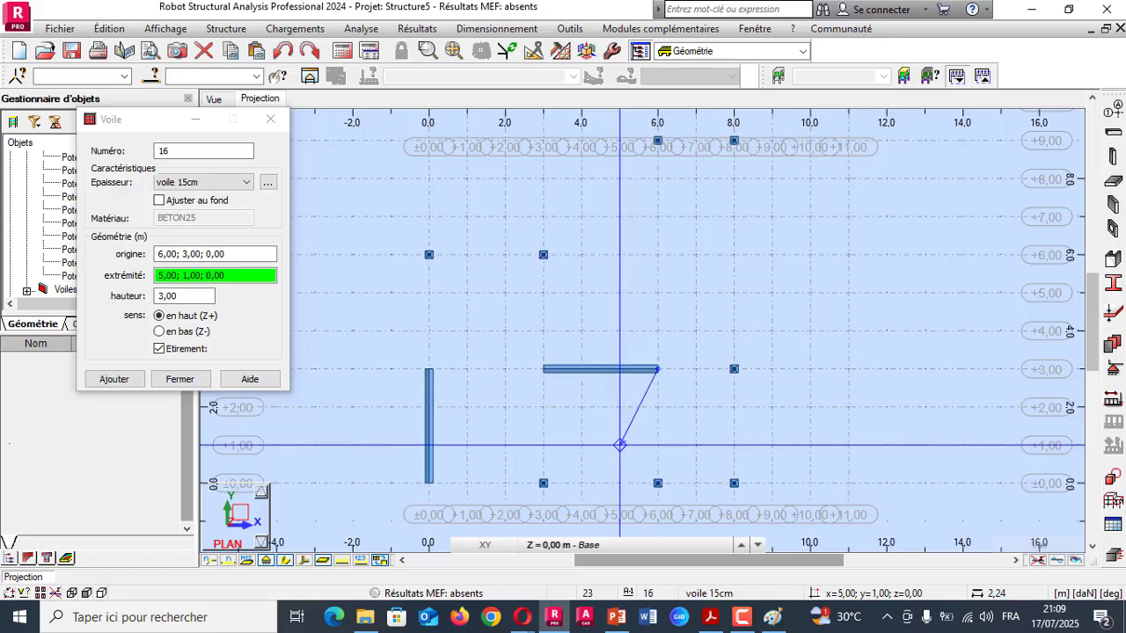
- Check the PDF layout again and add a 3 m high upward voile 15cm wall from 6;3;0 to 6;6;0
click(710, 617)
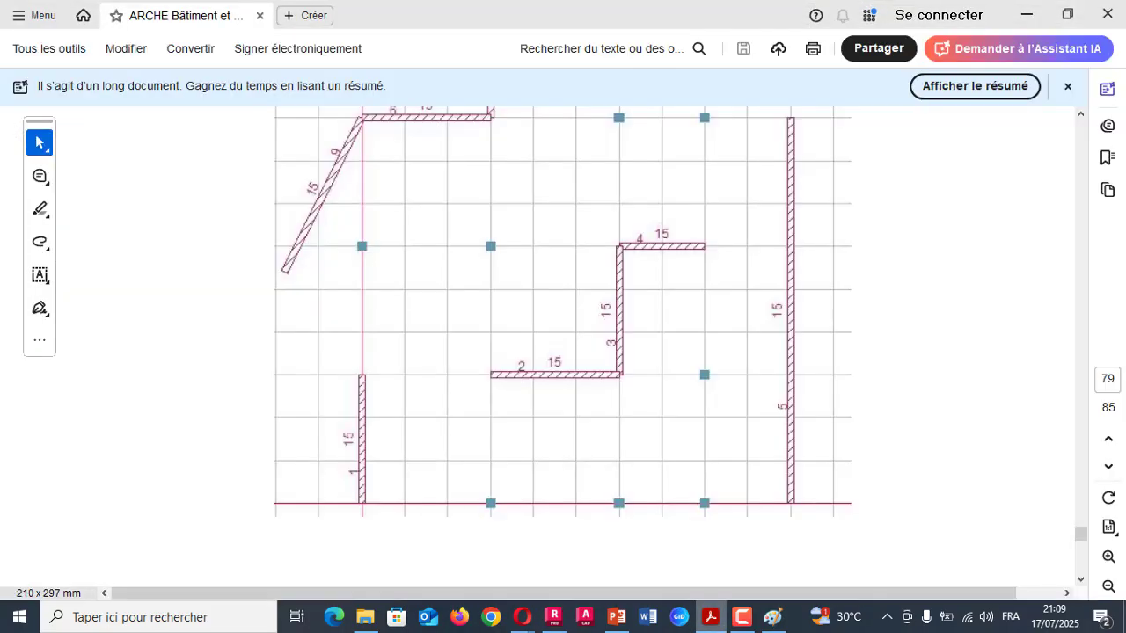
click(710, 616)
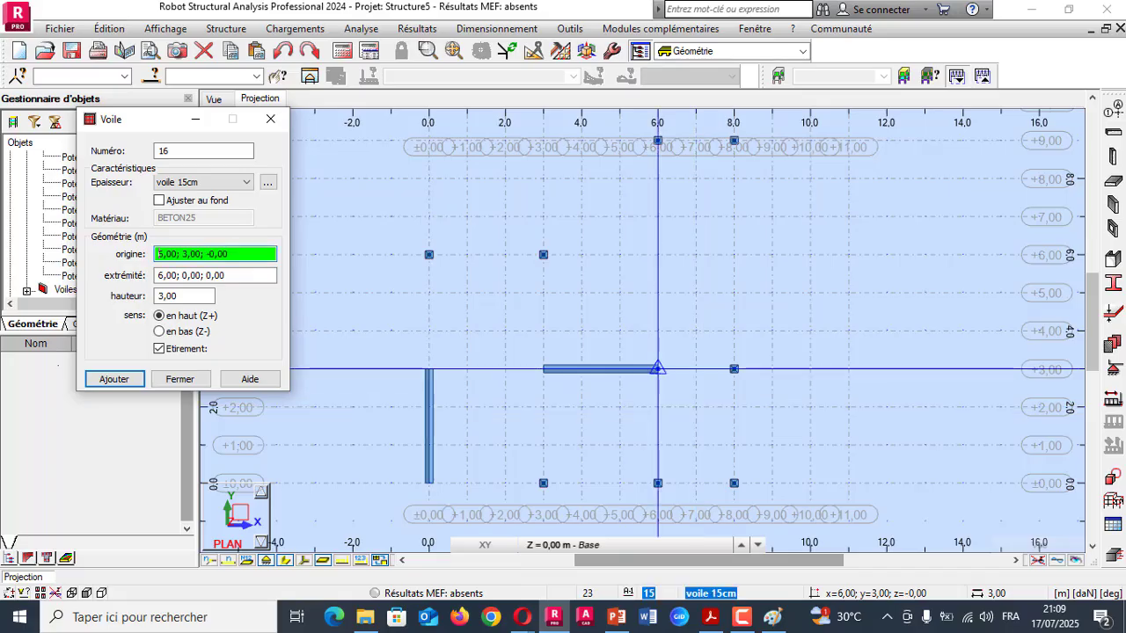
click(658, 369)
click(659, 255)
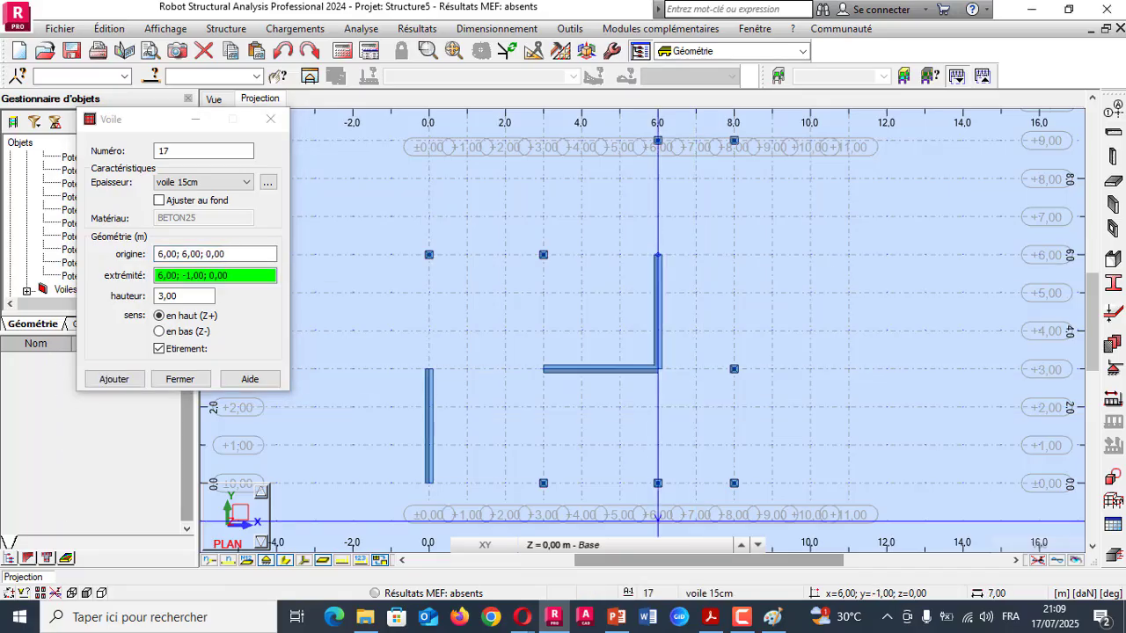
- Add a 3 m high upward voile 15cm wall from 6;6;0 to 8;6;0 per the PDF, and return to the 3D view
click(710, 617)
click(710, 617)
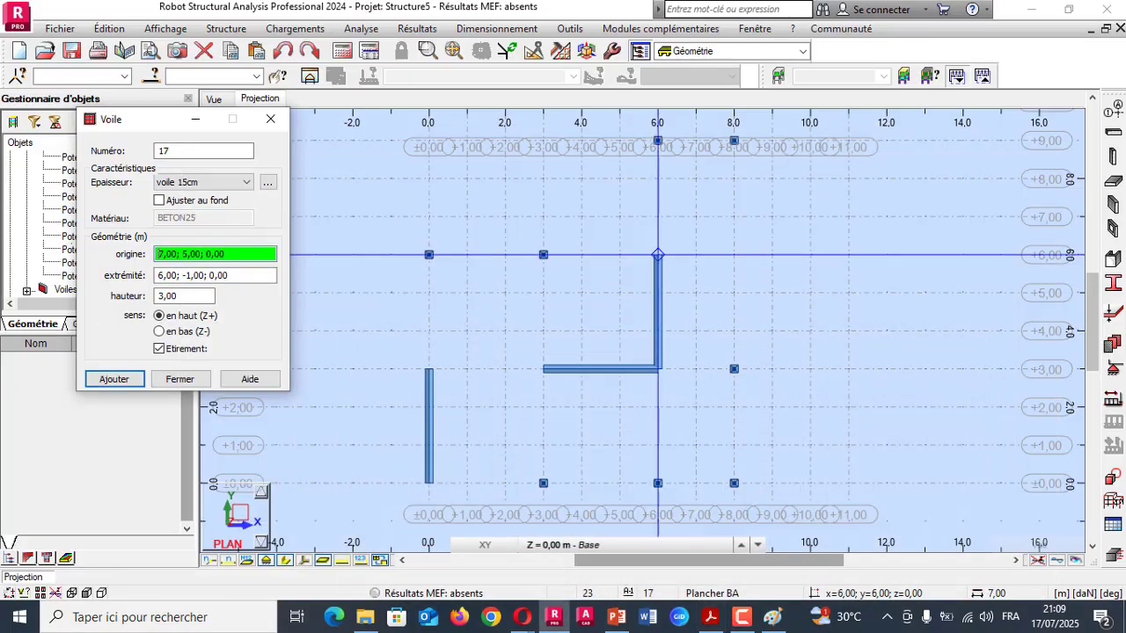
click(658, 255)
click(733, 255)
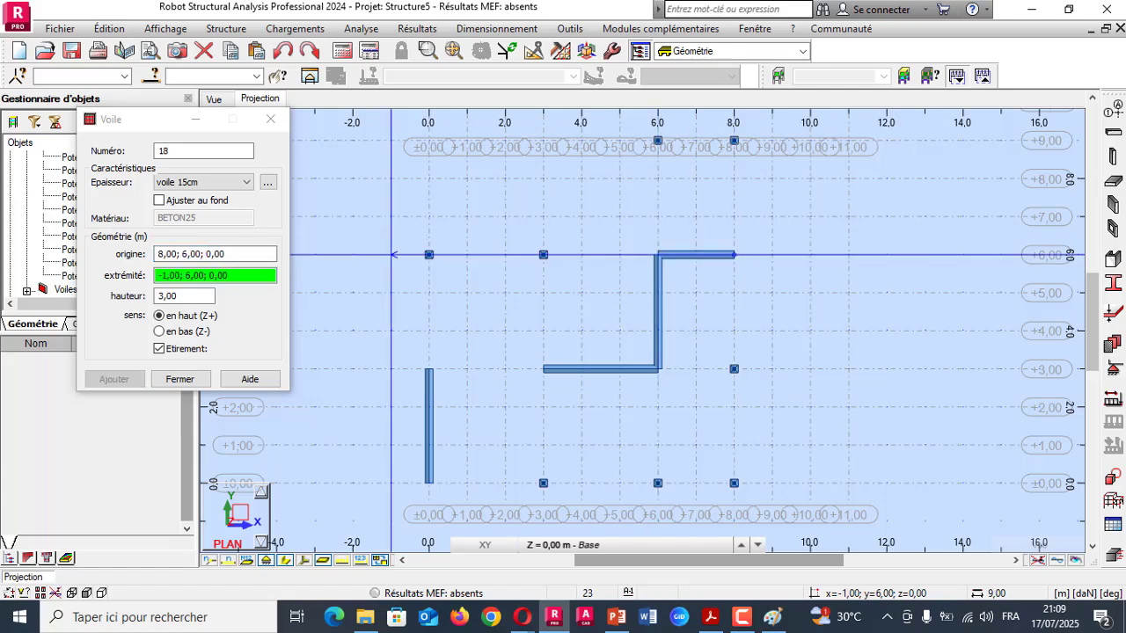
click(270, 119)
click(214, 100)
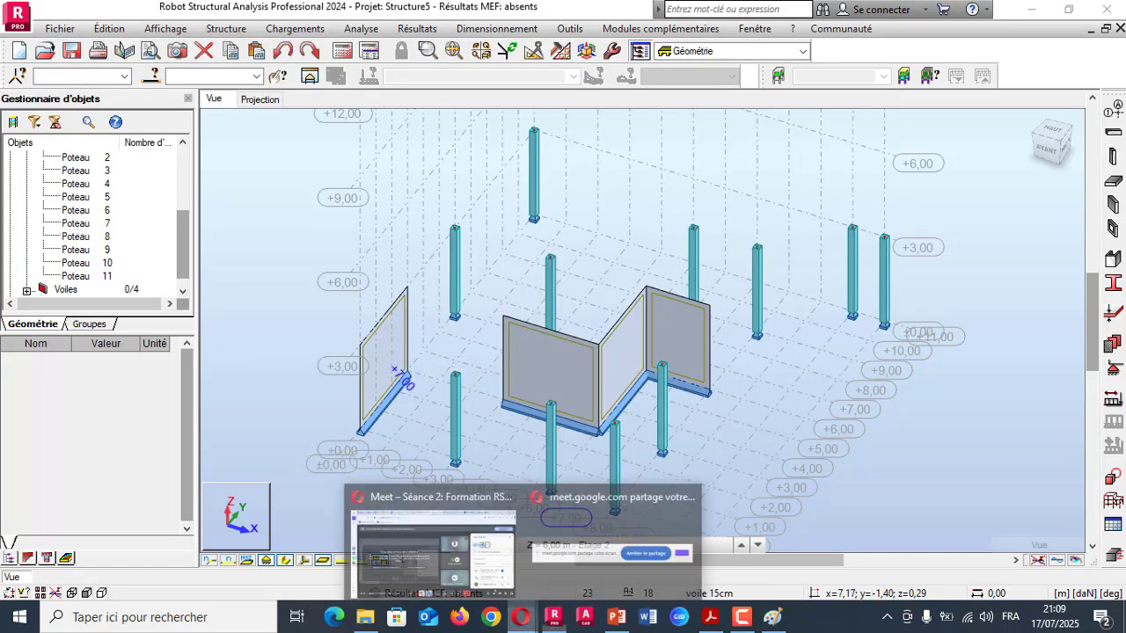
- Switch to the Google Meet call to check its participants list, and return to the structure model
click(432, 546)
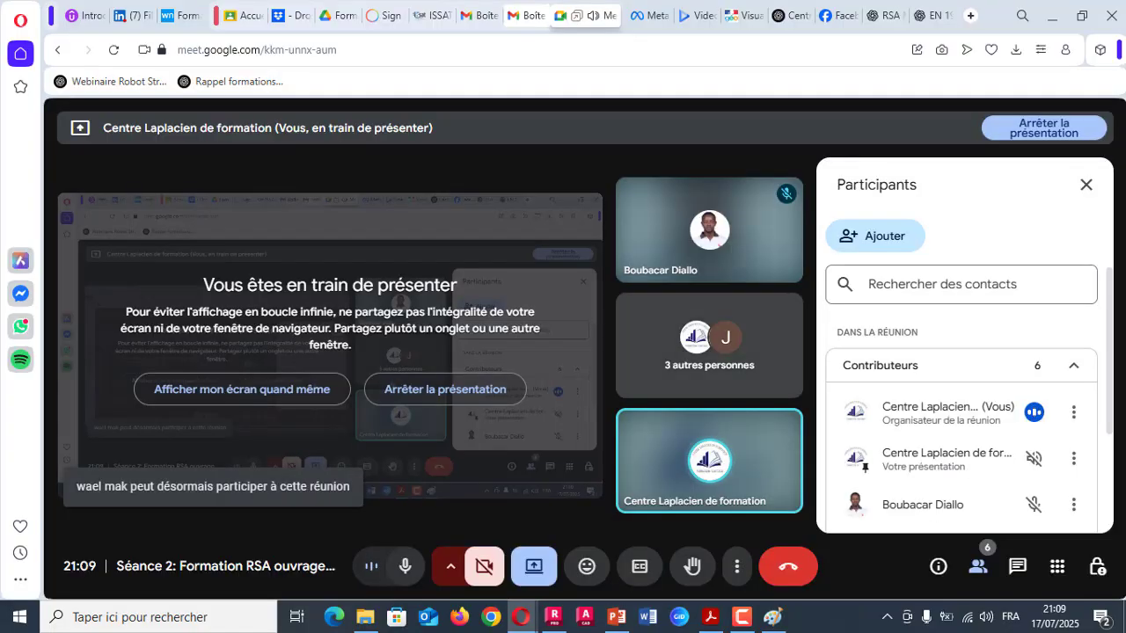
scroll(961, 399, down, 2)
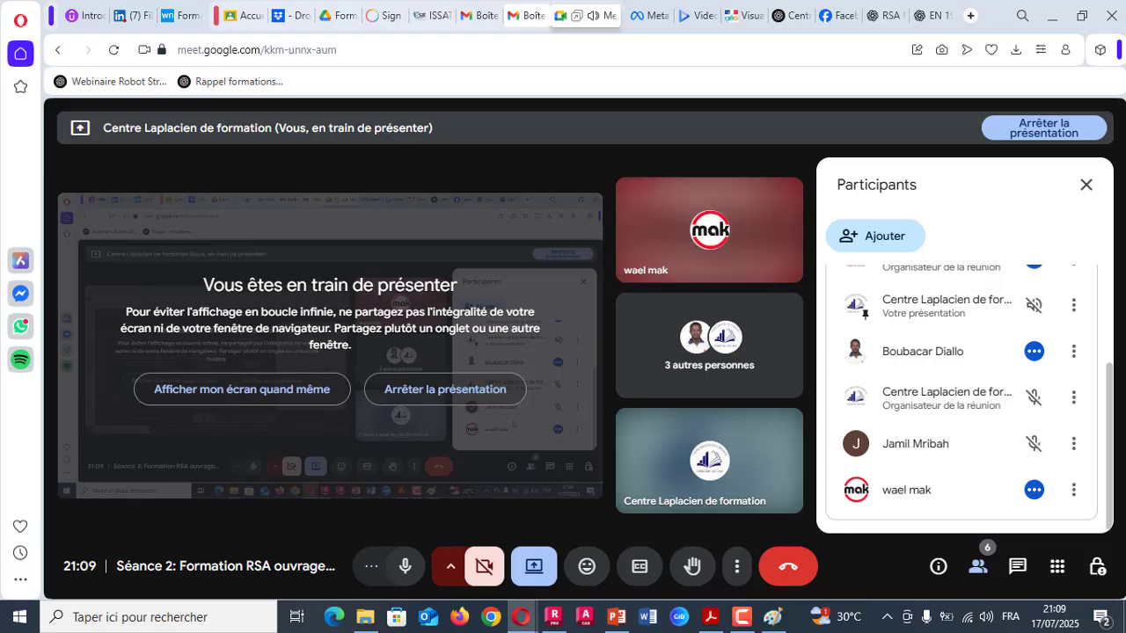
mouse_move(710, 460)
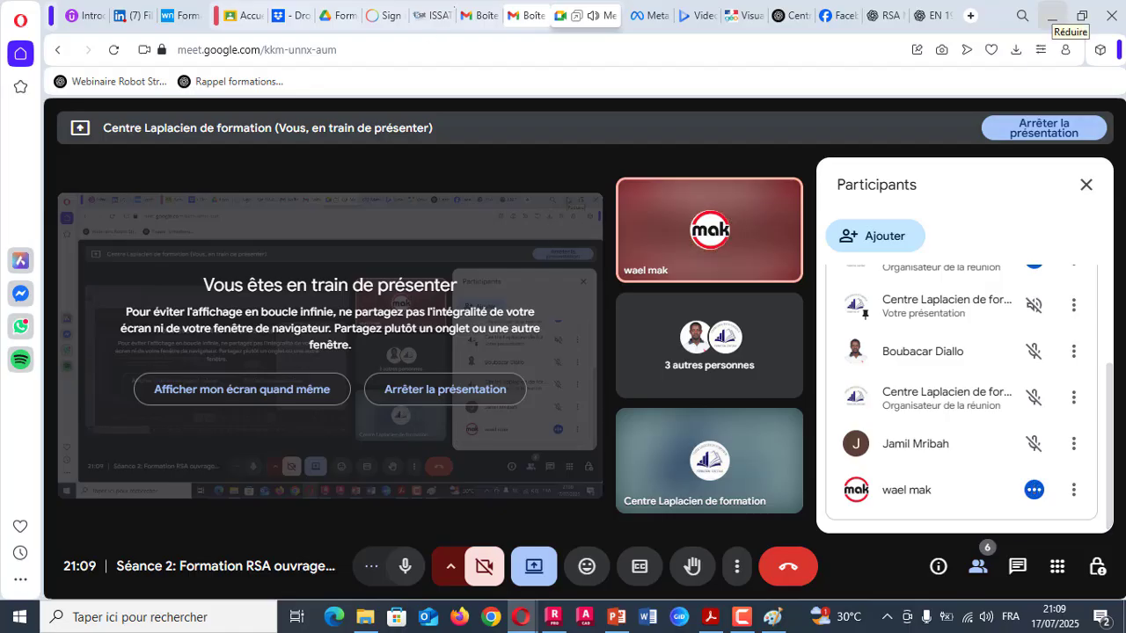
click(1052, 16)
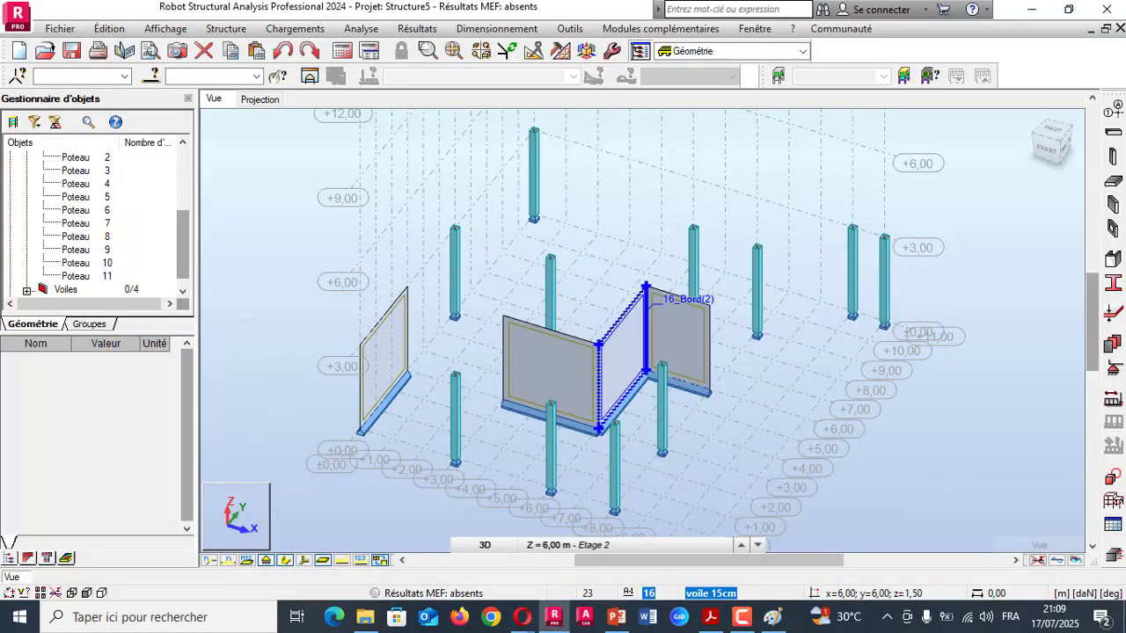
mouse_move(522, 617)
click(415, 540)
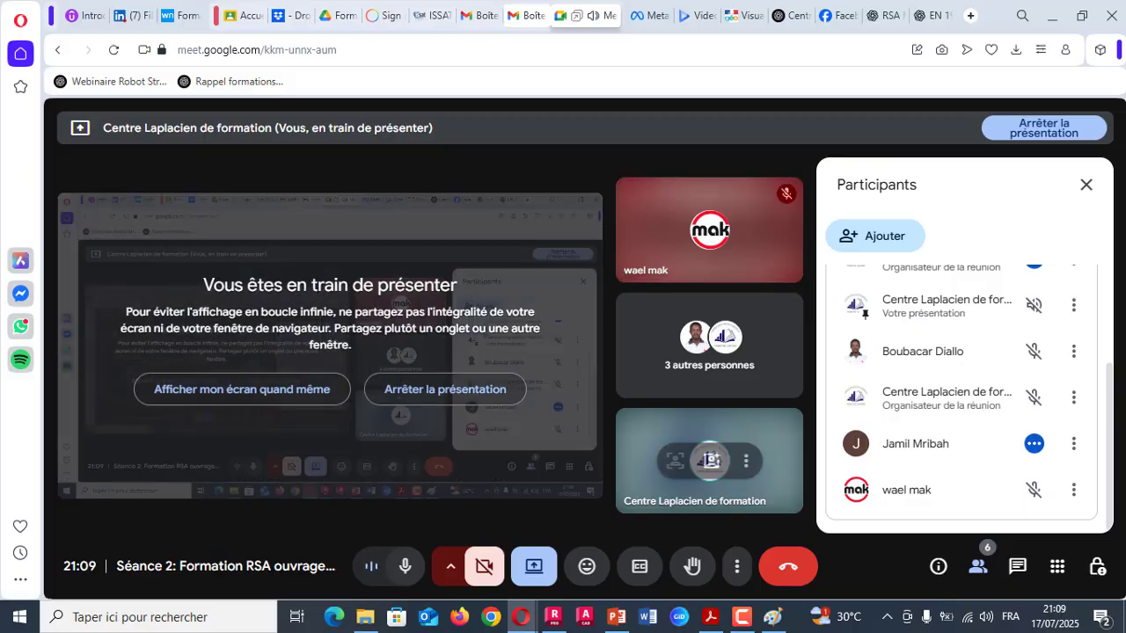
click(1052, 16)
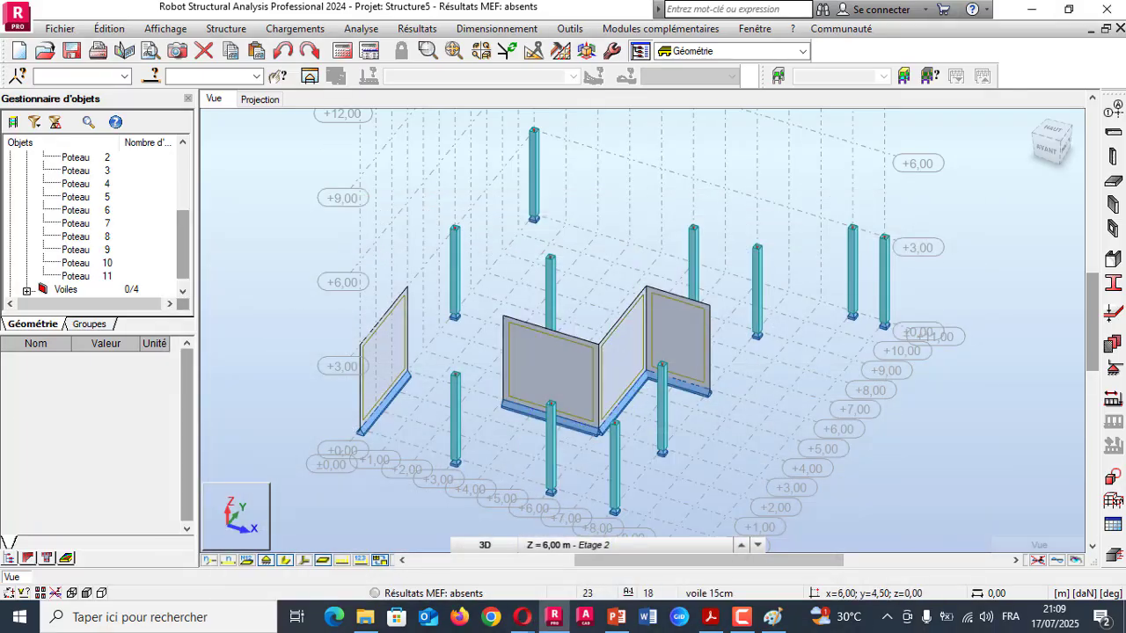
- Show the plan at the Base level and examine the positions of the remaining walls in the PDF layout plan
click(259, 100)
mouse_move(564, 546)
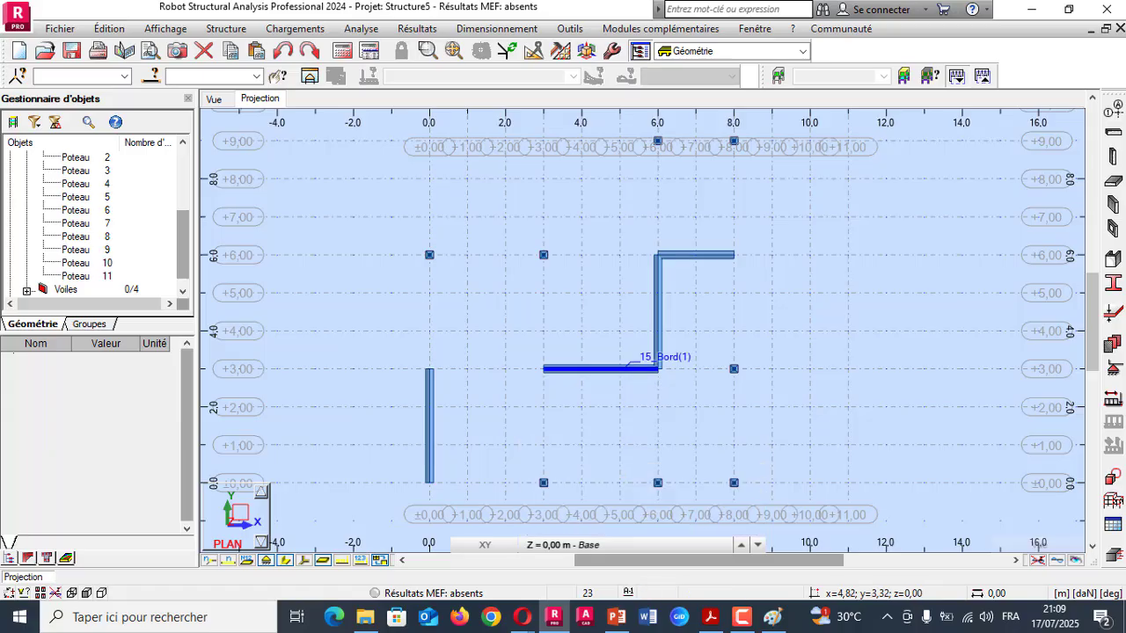
scroll(519, 425, down, 2)
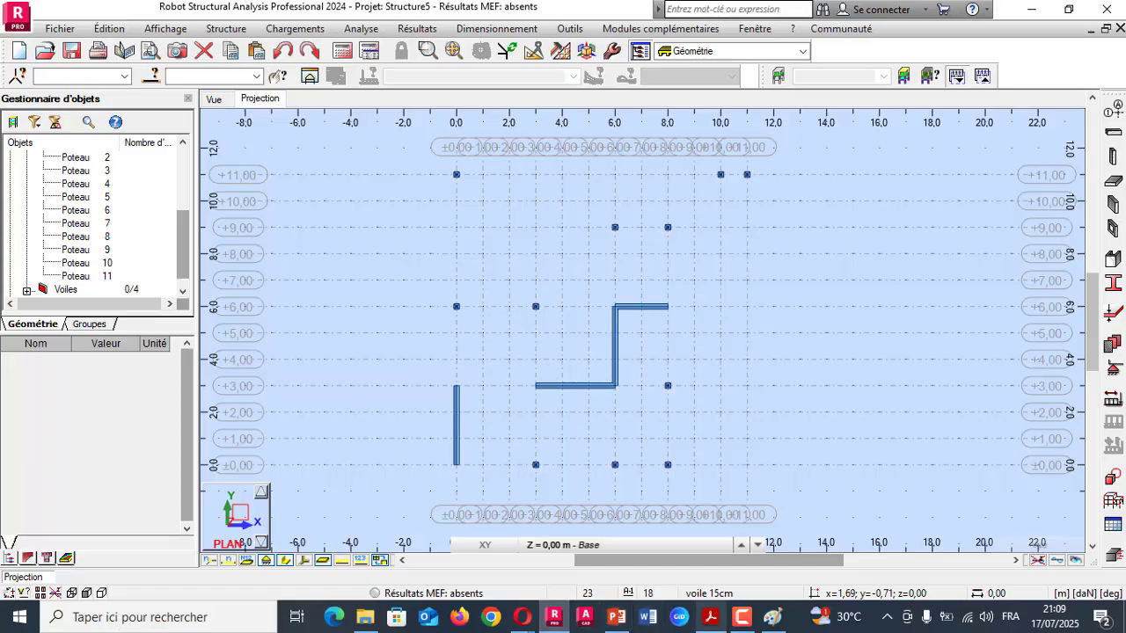
click(711, 616)
scroll(563, 352, up, 3)
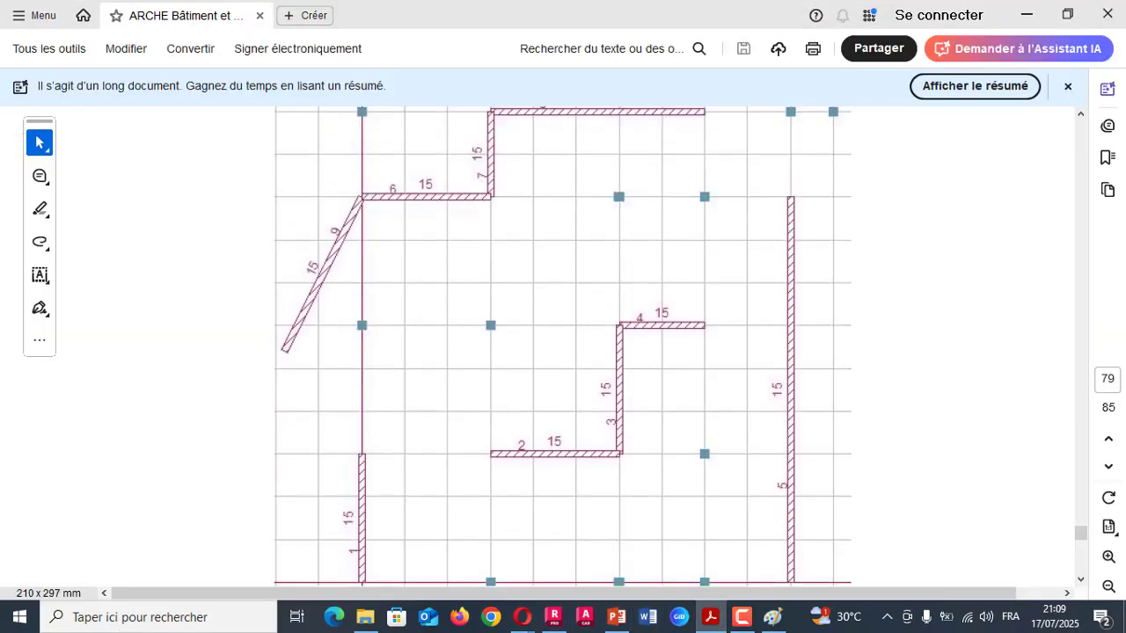
scroll(563, 343, down, 2)
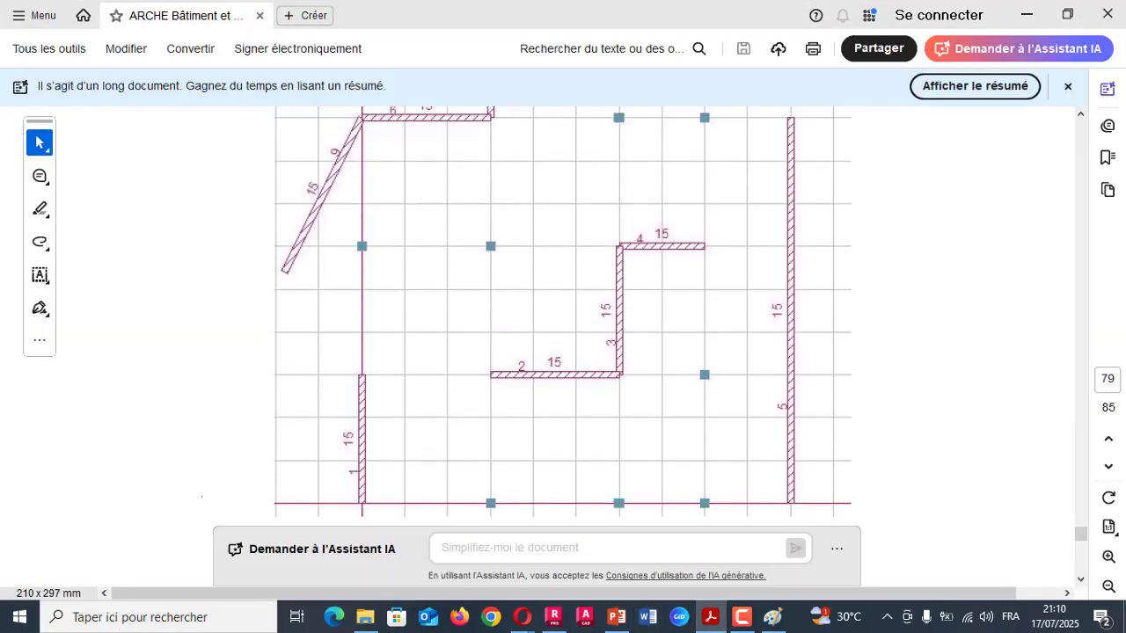
scroll(563, 343, up, 1)
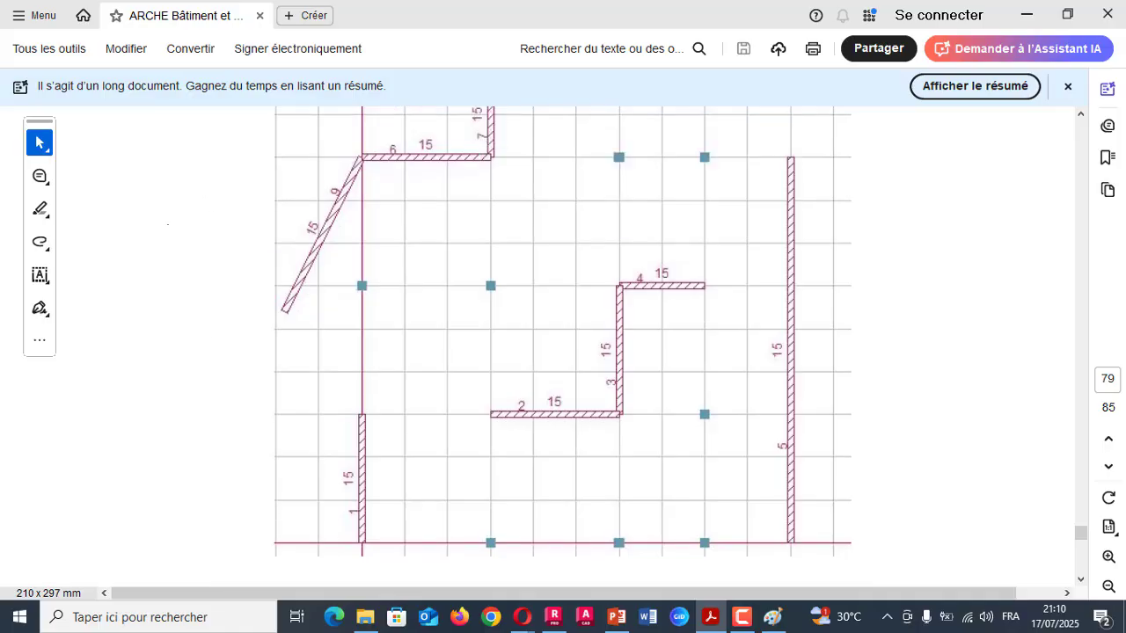
scroll(563, 343, down, 1)
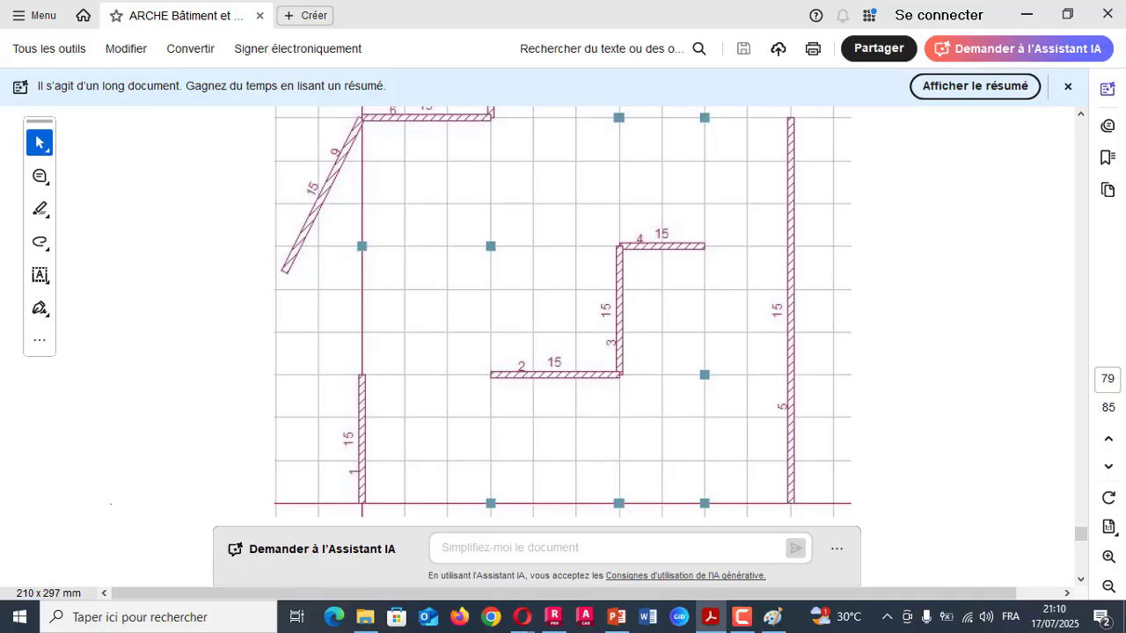
scroll(114, 505, up, 2)
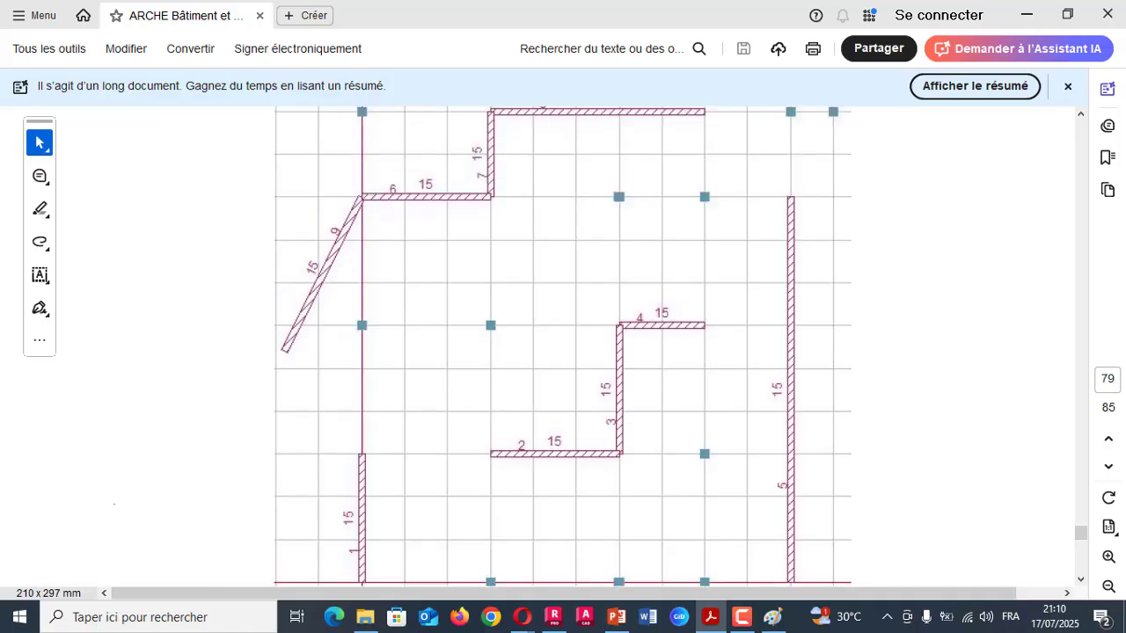
scroll(150, 506, down, 2)
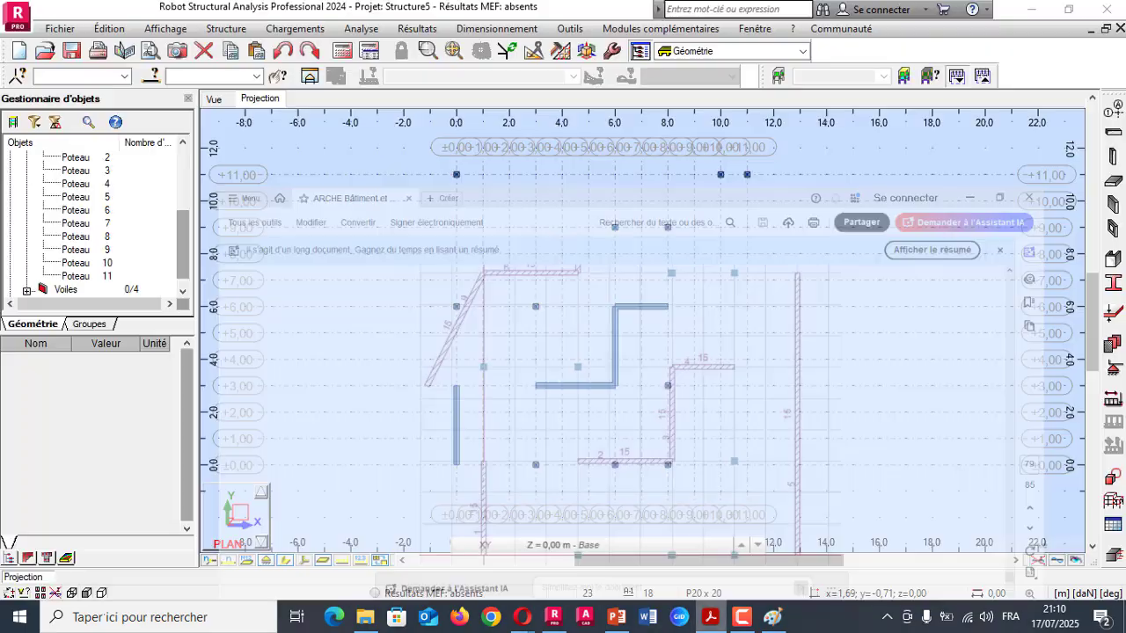
click(553, 617)
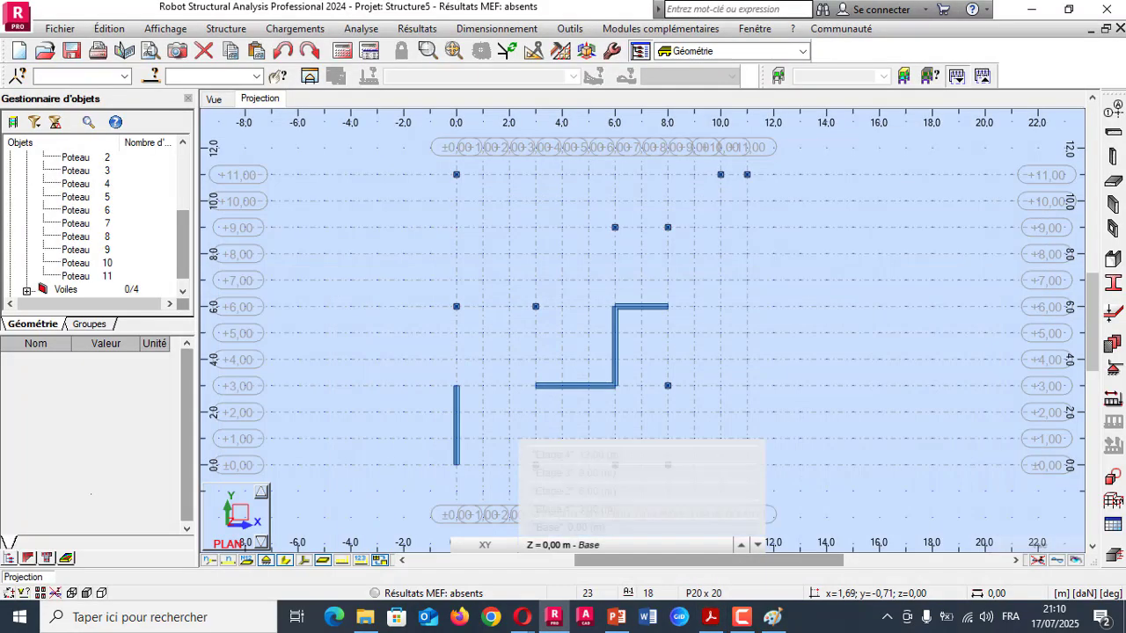
- Add a 3 m high upward voile 15cm wall from 10;0;0 to 10;9;0, checking its extent in the PDF layout
click(1113, 204)
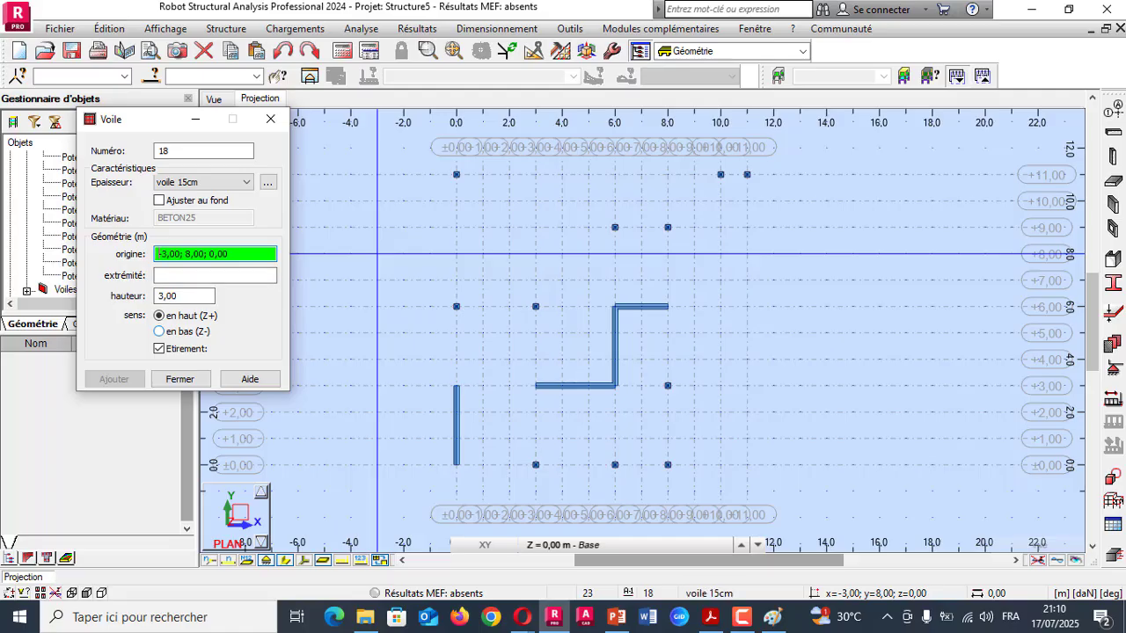
click(183, 296)
click(175, 253)
click(721, 464)
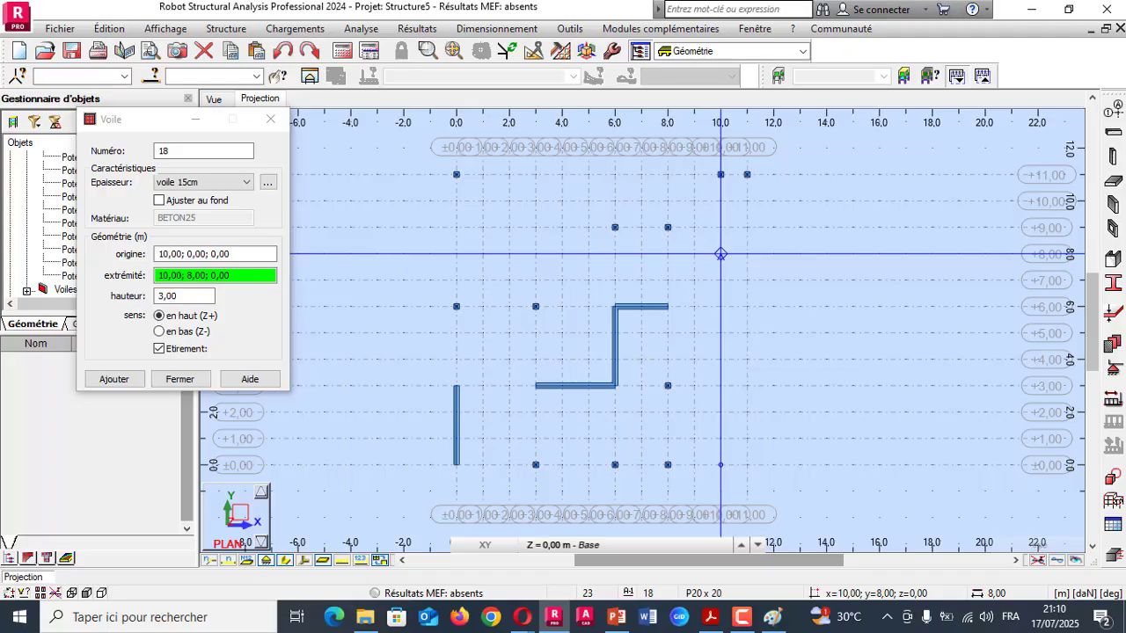
click(710, 617)
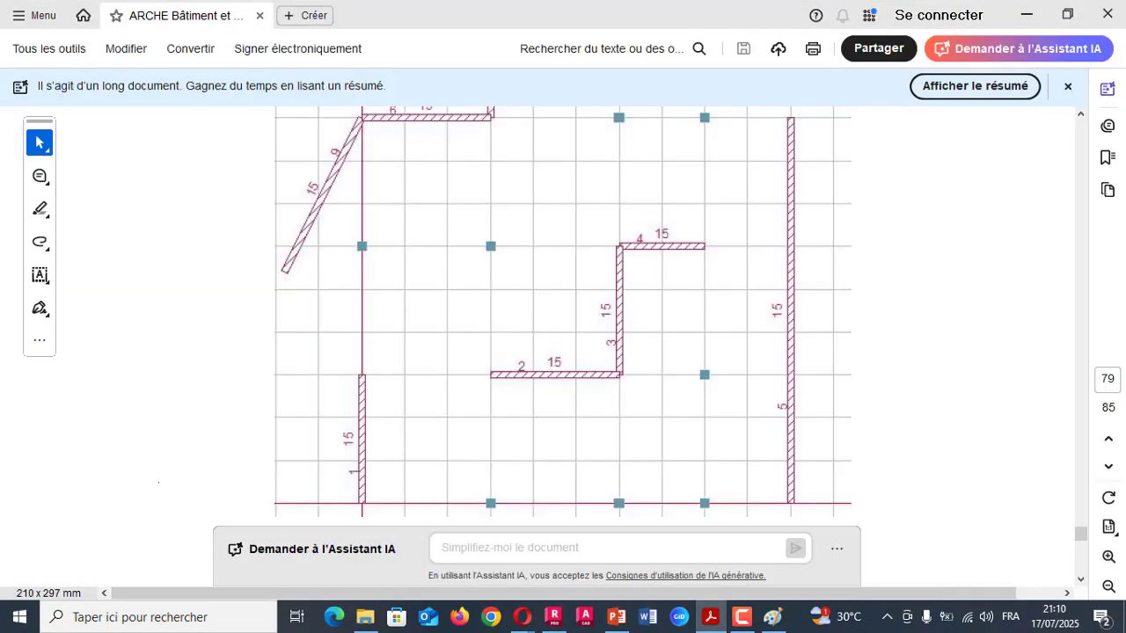
scroll(159, 482, down, 1)
scroll(193, 483, up, 2)
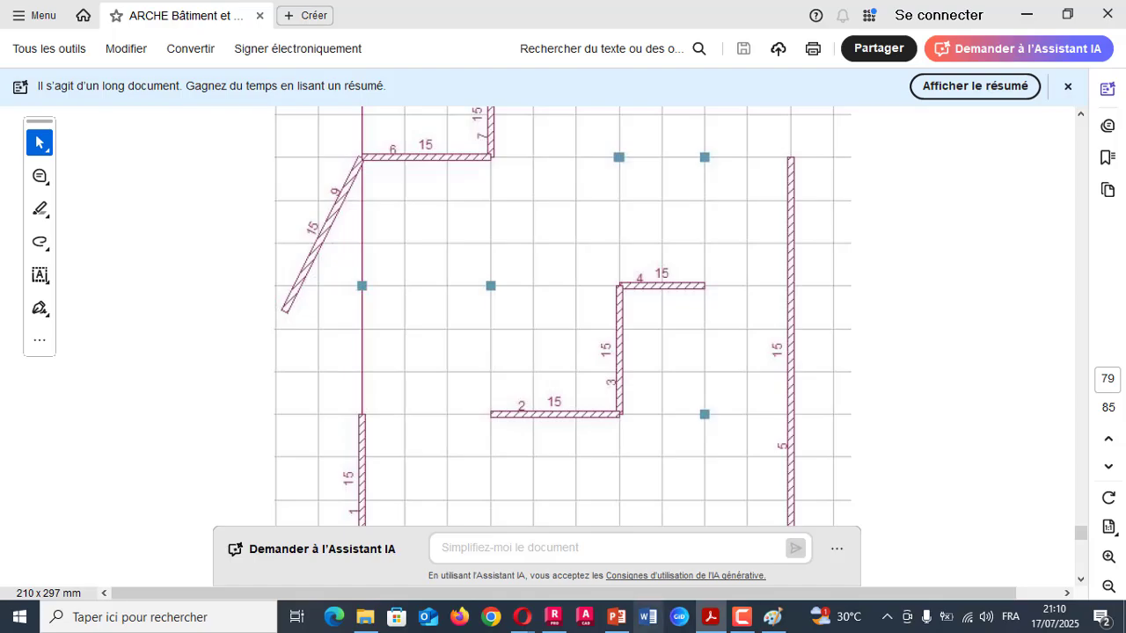
click(553, 617)
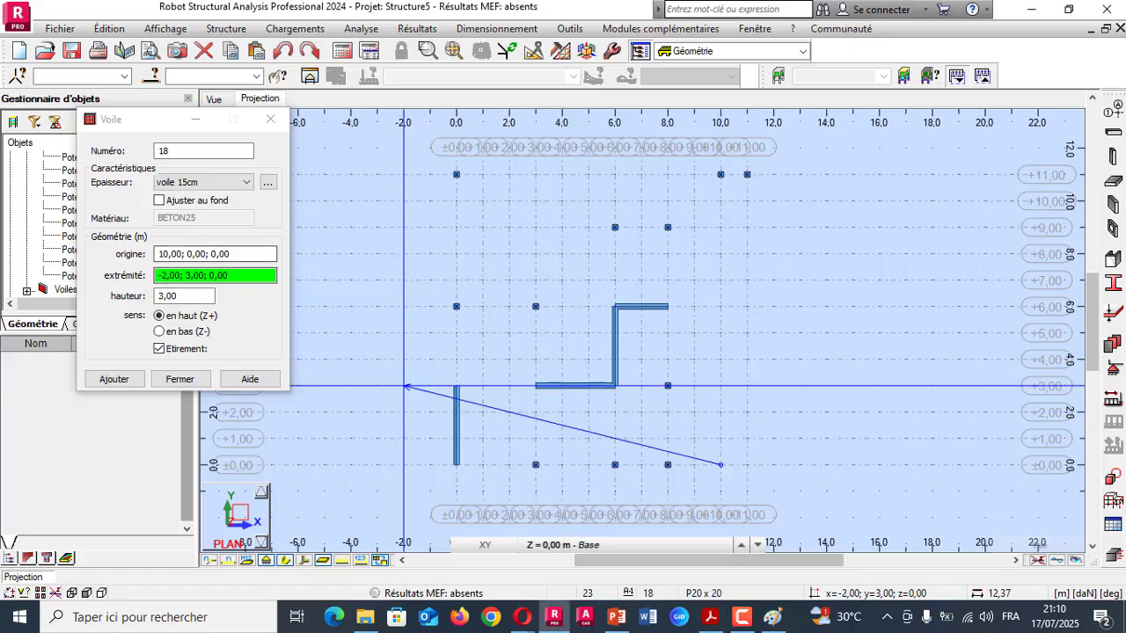
click(200, 254)
click(720, 465)
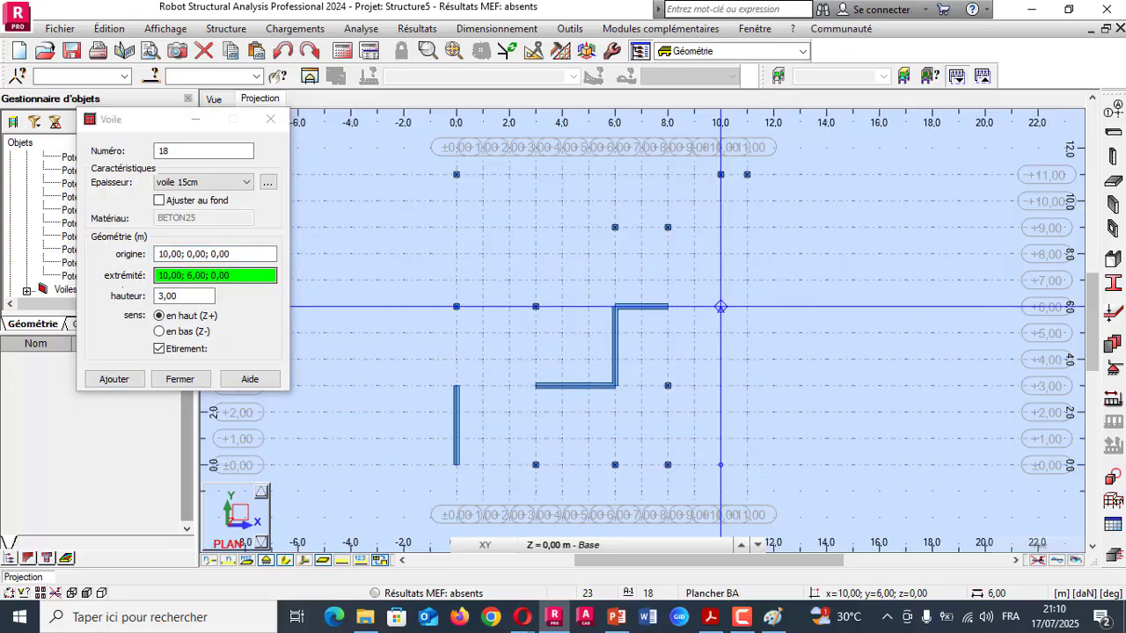
click(721, 227)
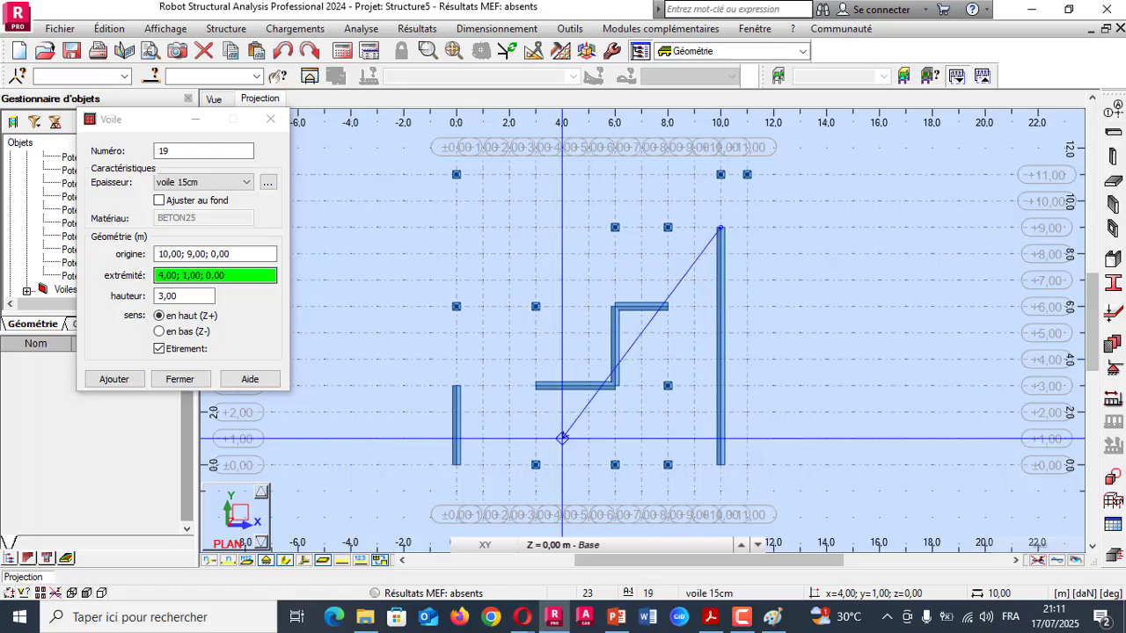
- Review the remaining walls in the PDF and add a 3 m high upward voile 15cm wall from 0;9;0 to 3;9;0
key(alt+Tab)
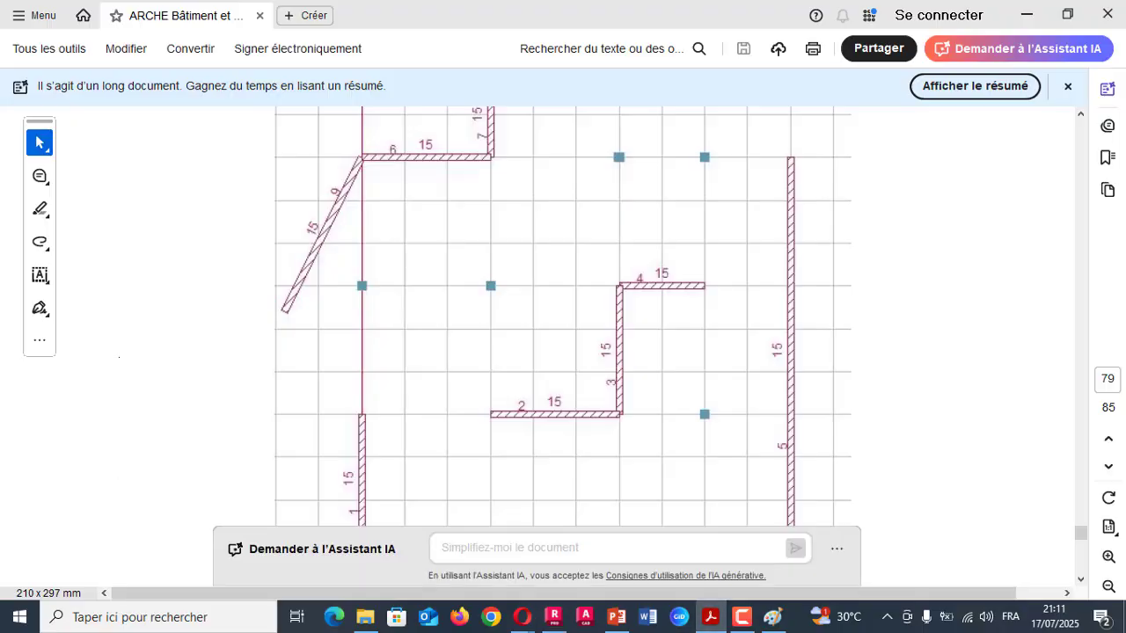
scroll(563, 352, up, 3)
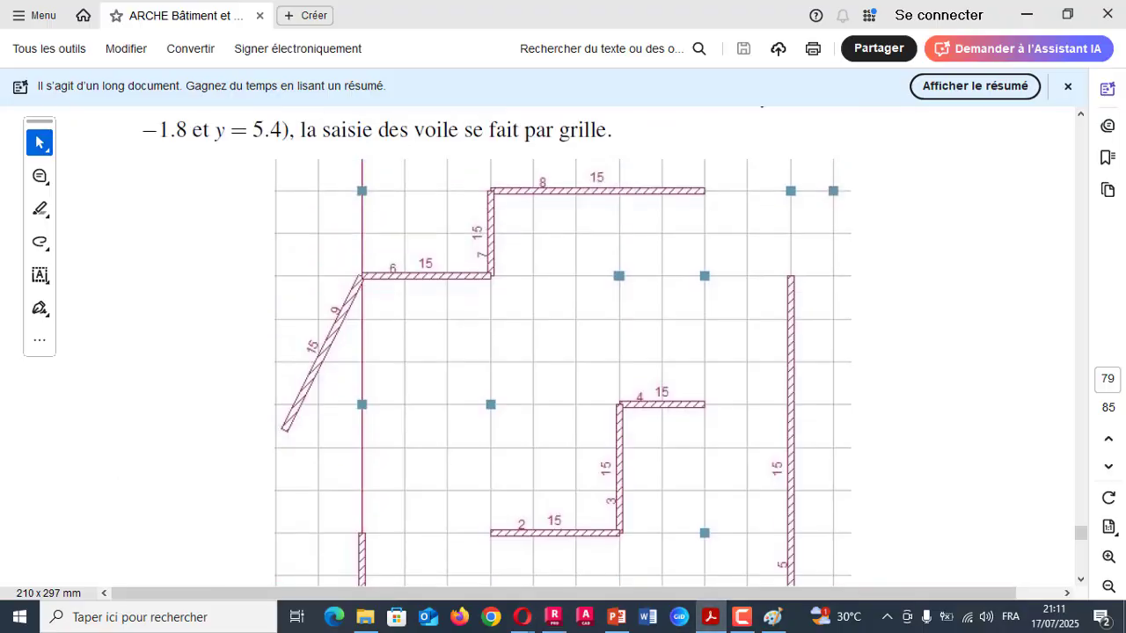
scroll(563, 352, down, 4)
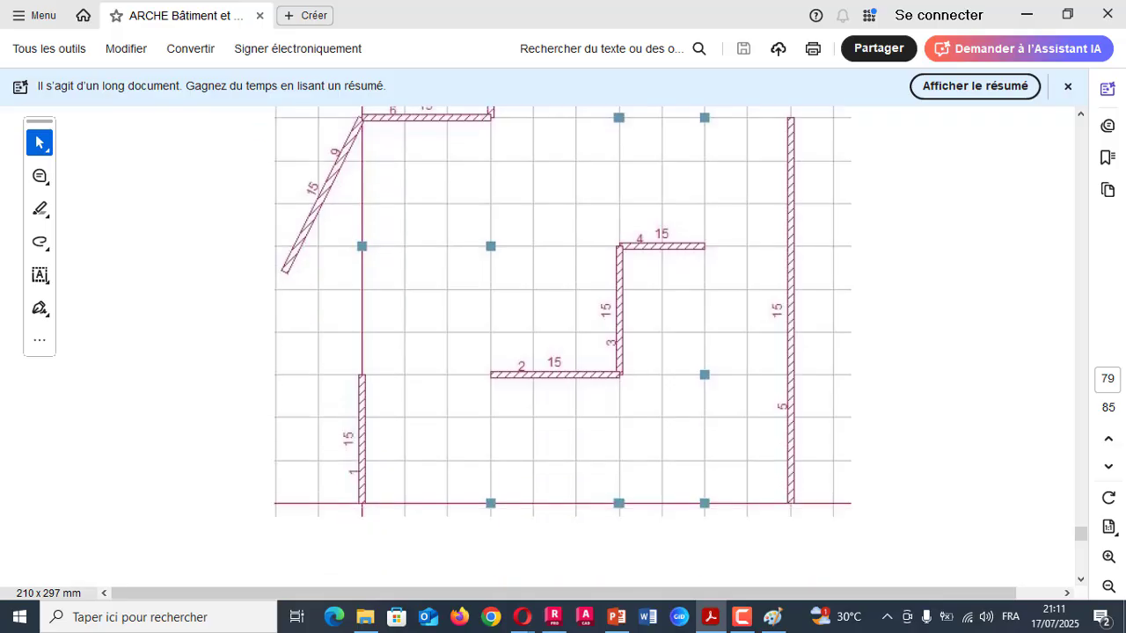
scroll(563, 352, up, 2)
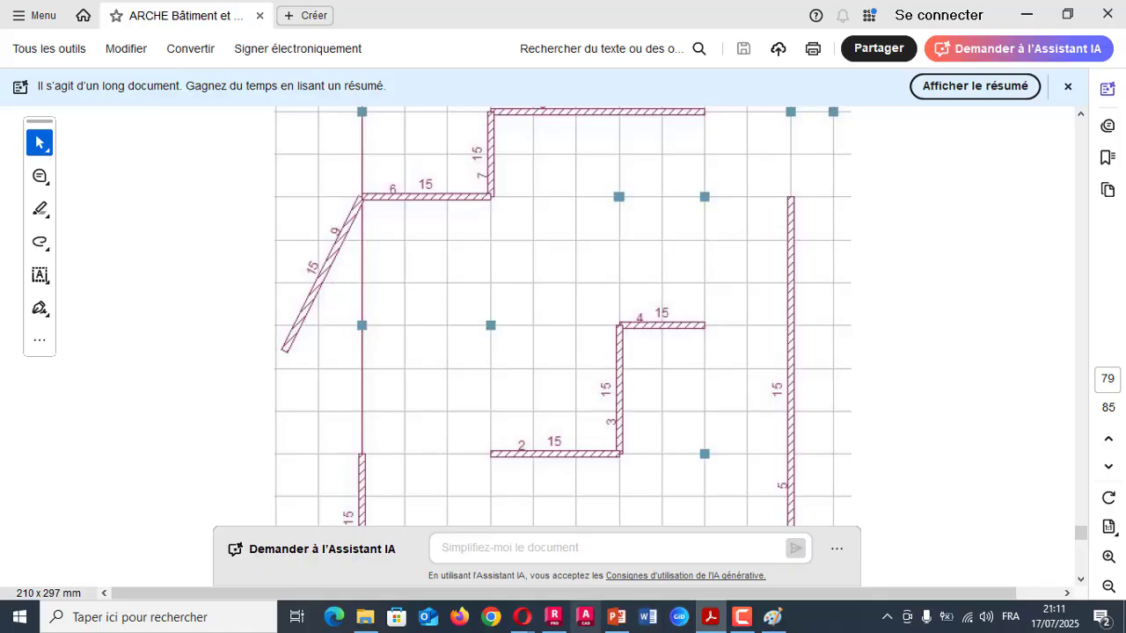
click(553, 617)
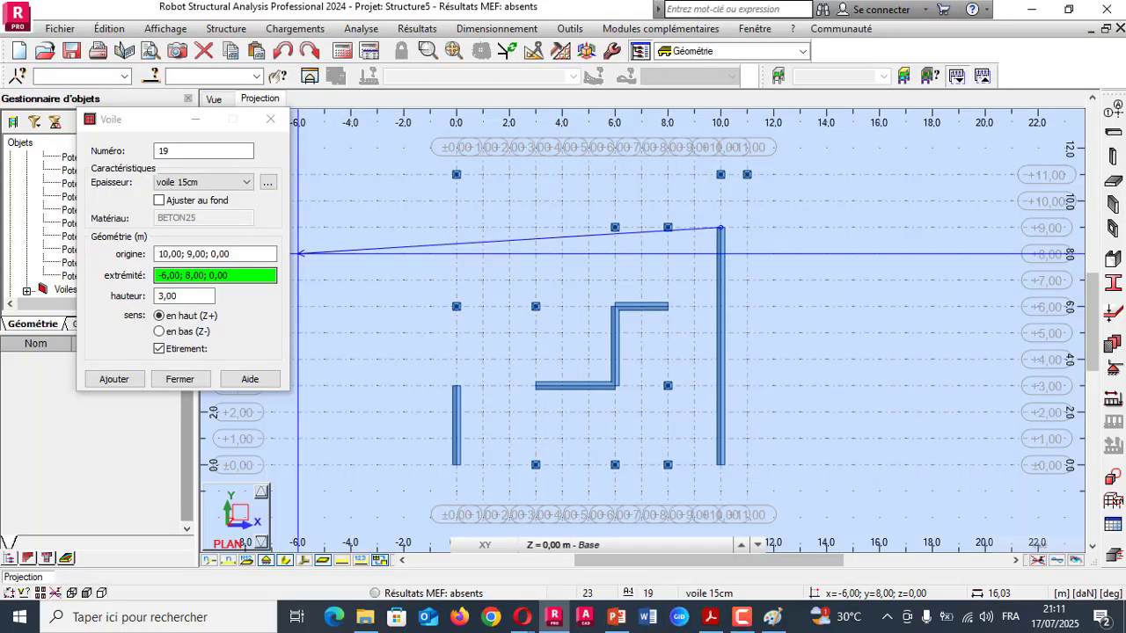
key(Escape)
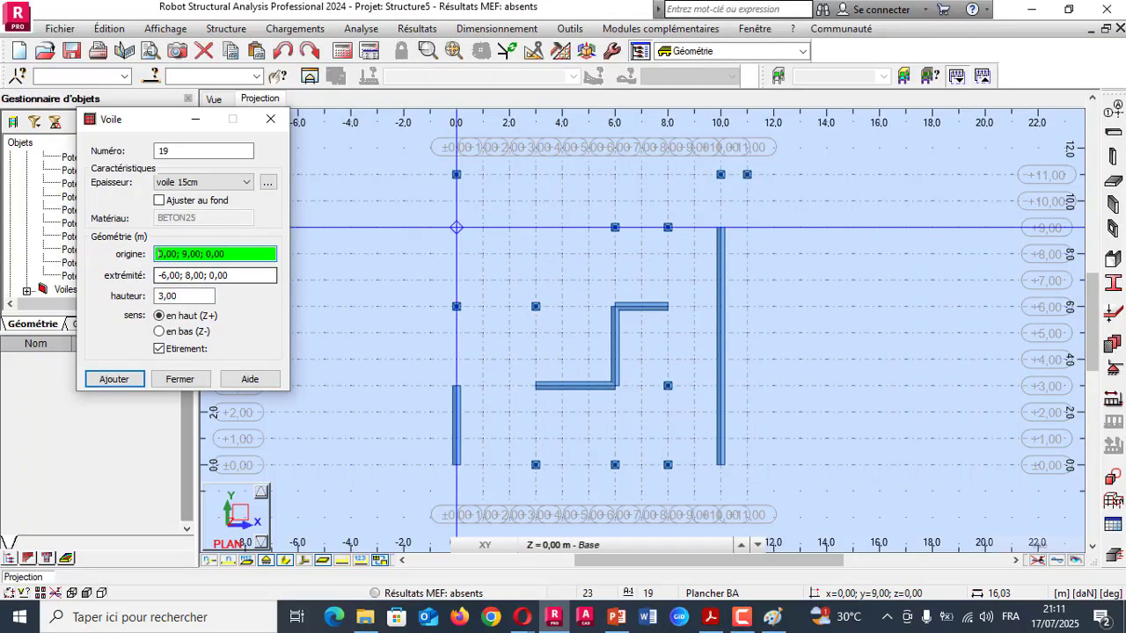
click(455, 228)
click(536, 228)
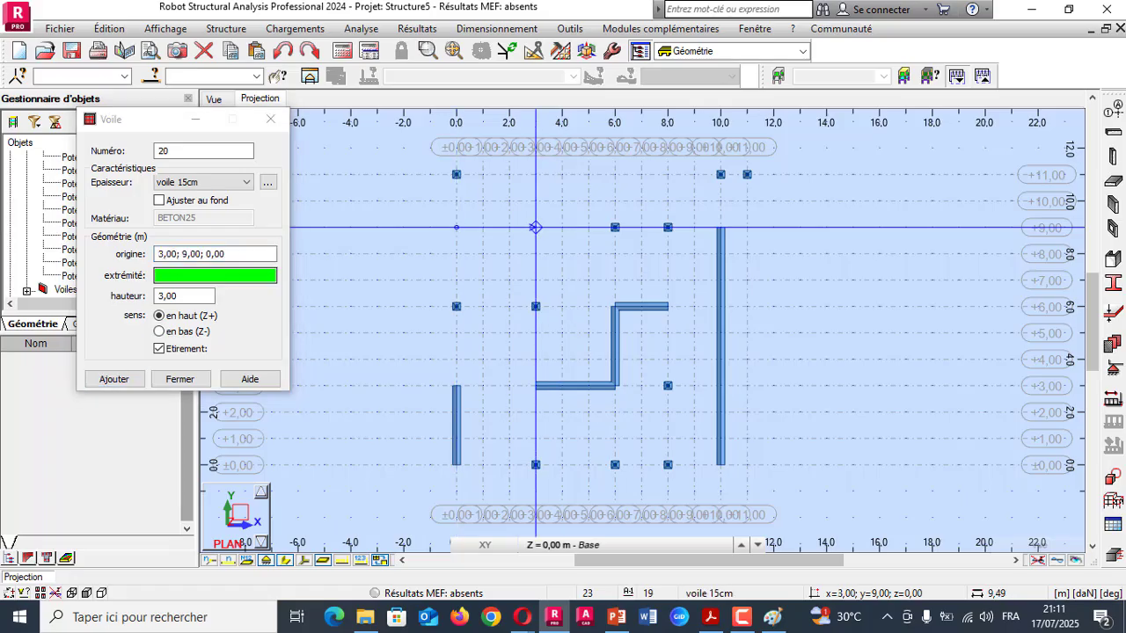
- Check the PDF layout and add a 3 m high upward voile 15cm wall from 3;9;0 to 3;11;0
click(711, 617)
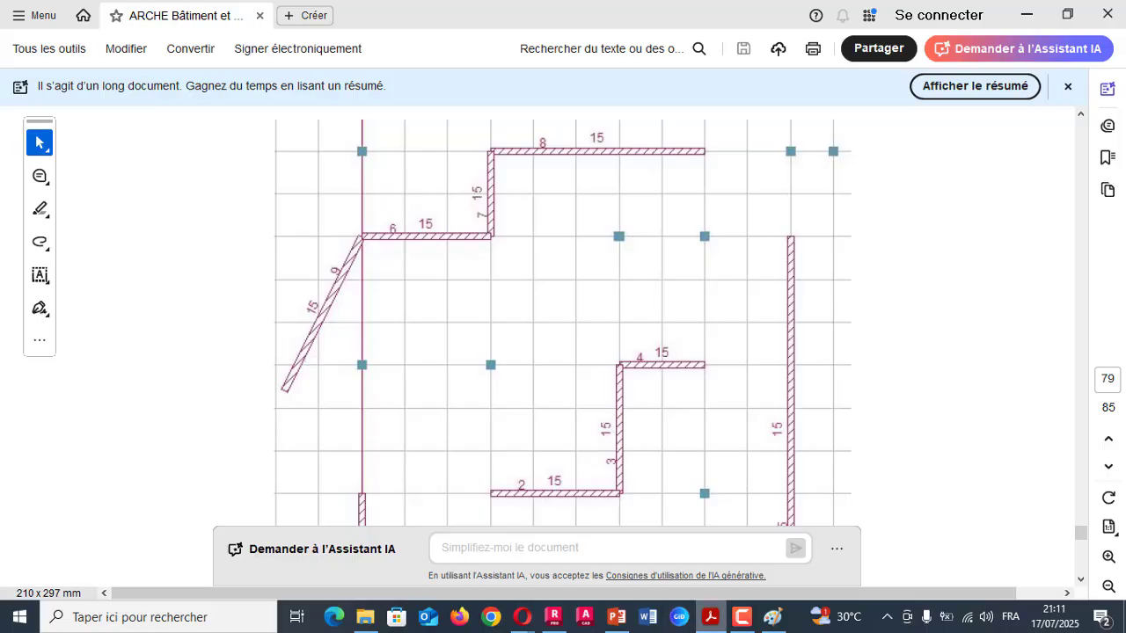
mouse_move(711, 617)
click(553, 617)
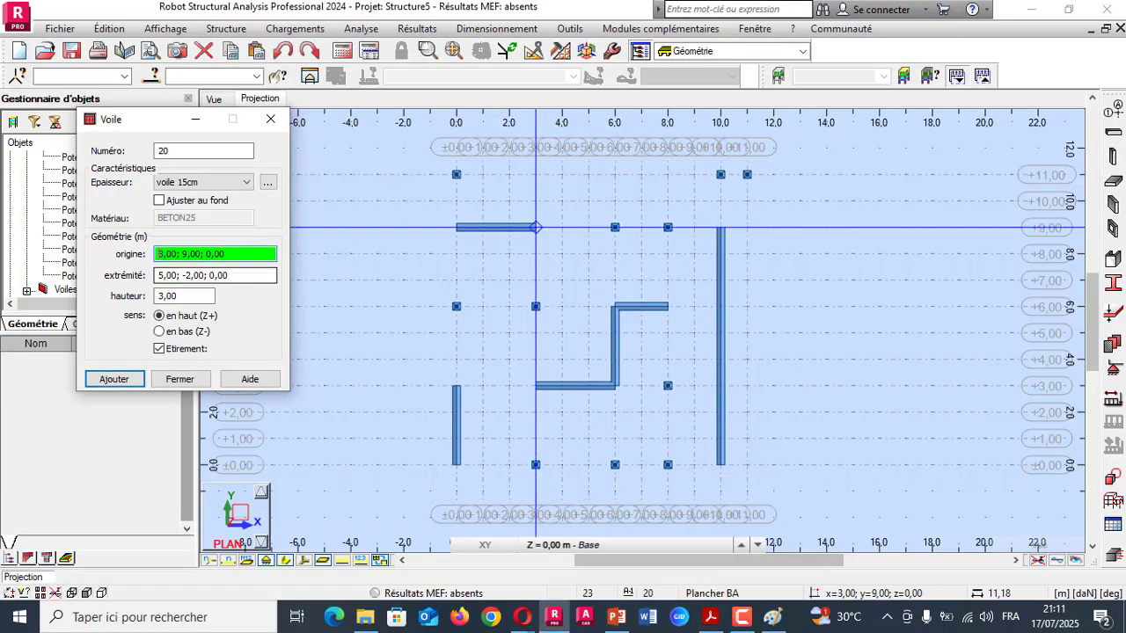
click(536, 175)
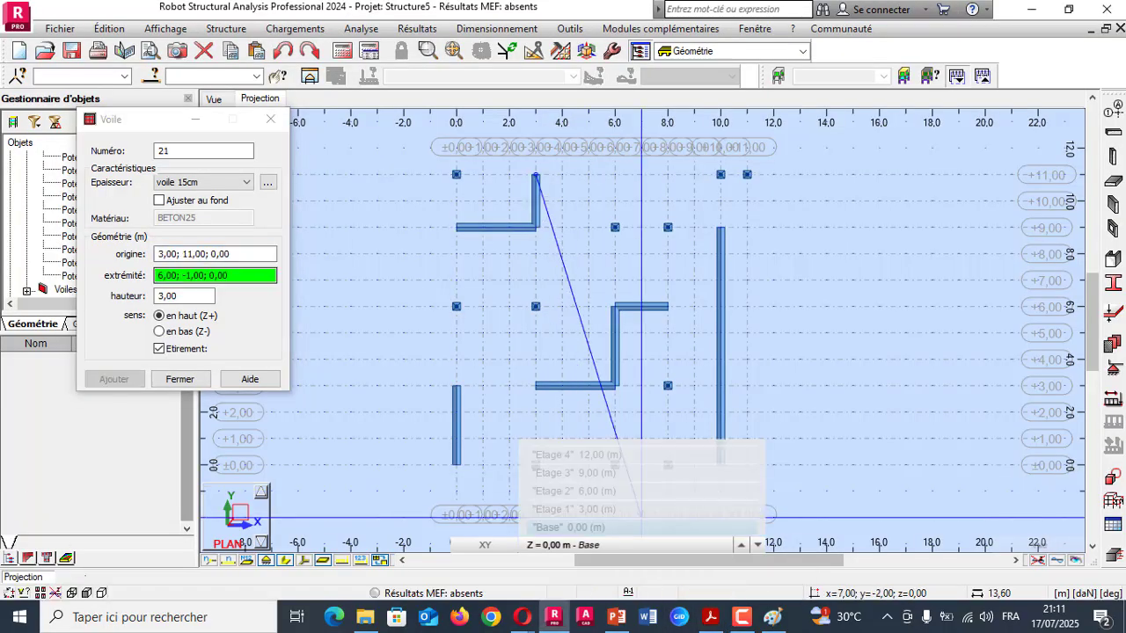
- Add a 3 m high upward voile 15cm wall from 3;11;0 to 8;11;0 per the PDF, and return to the 3D view
click(711, 617)
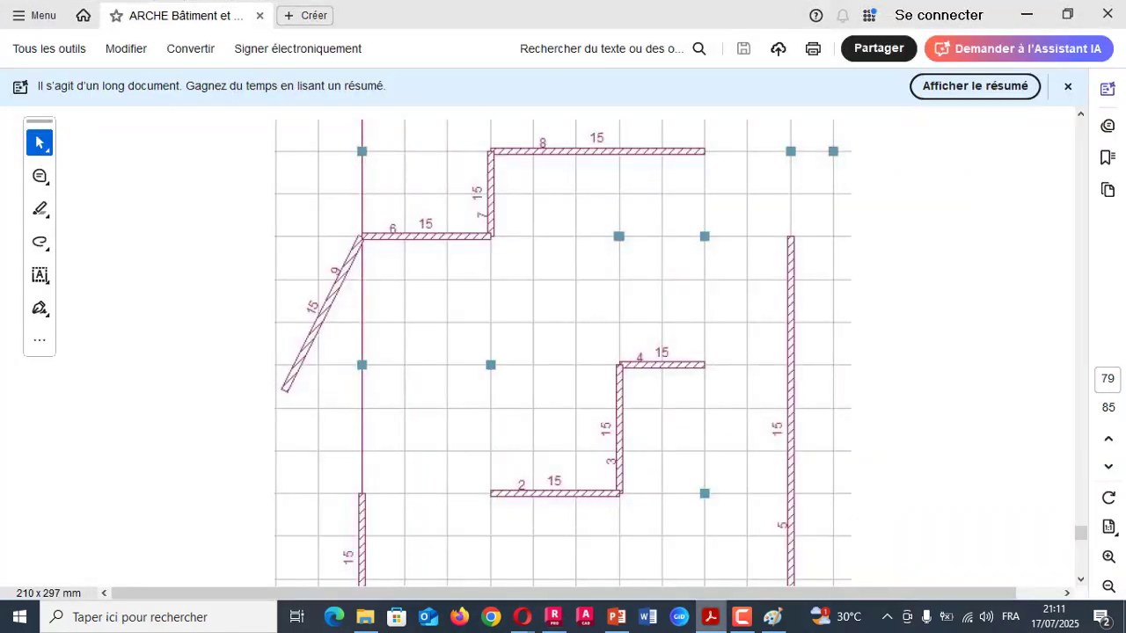
key(alt+Tab)
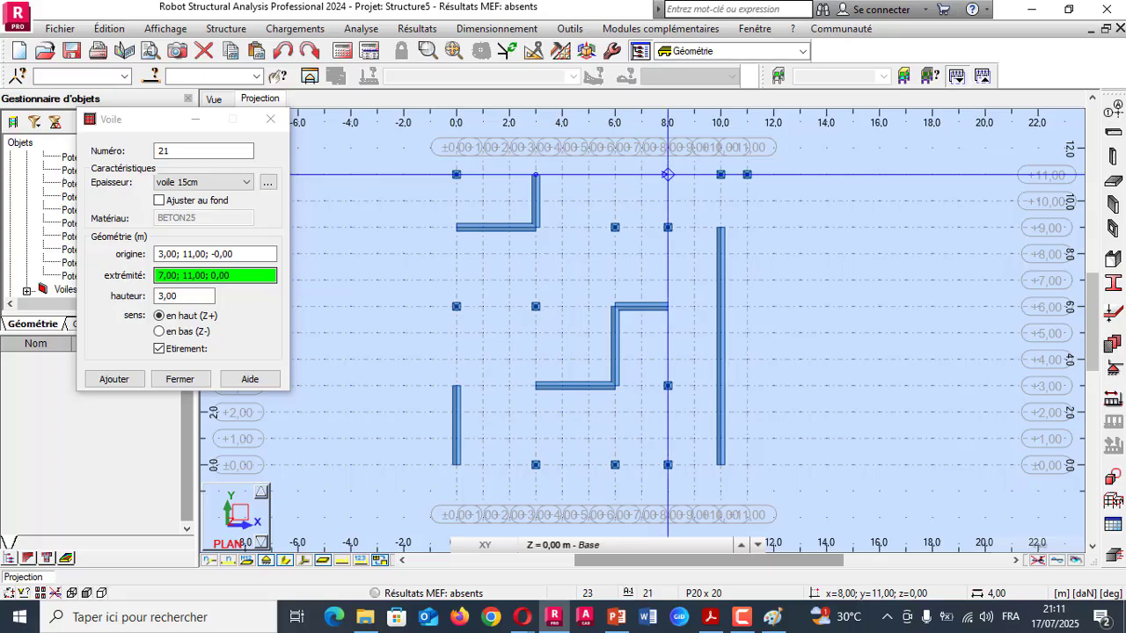
click(668, 174)
click(179, 380)
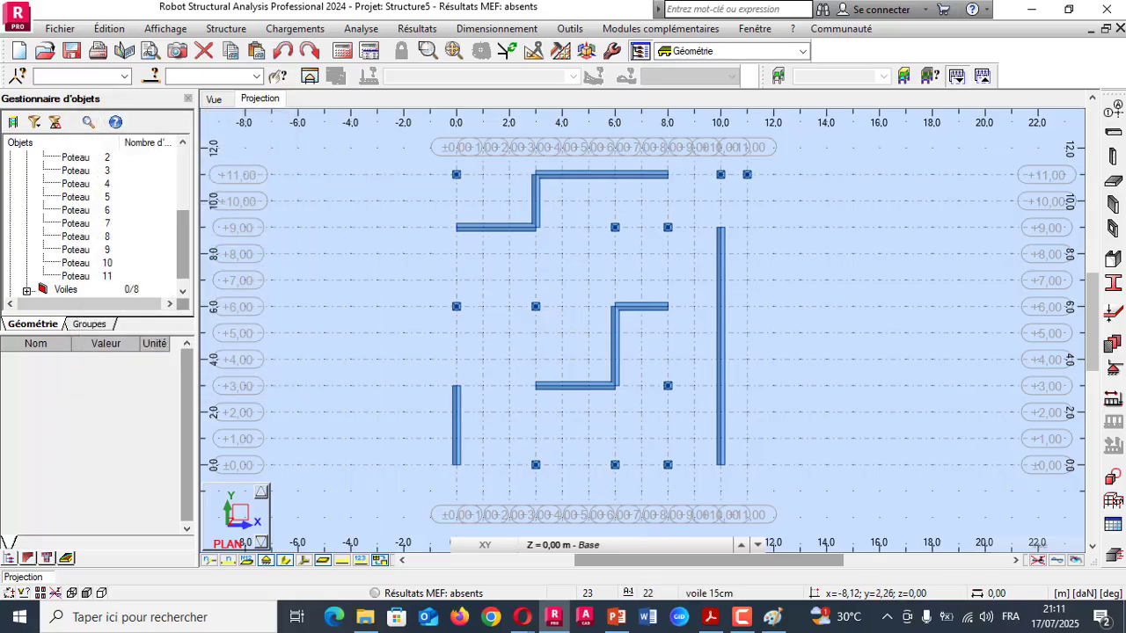
click(214, 99)
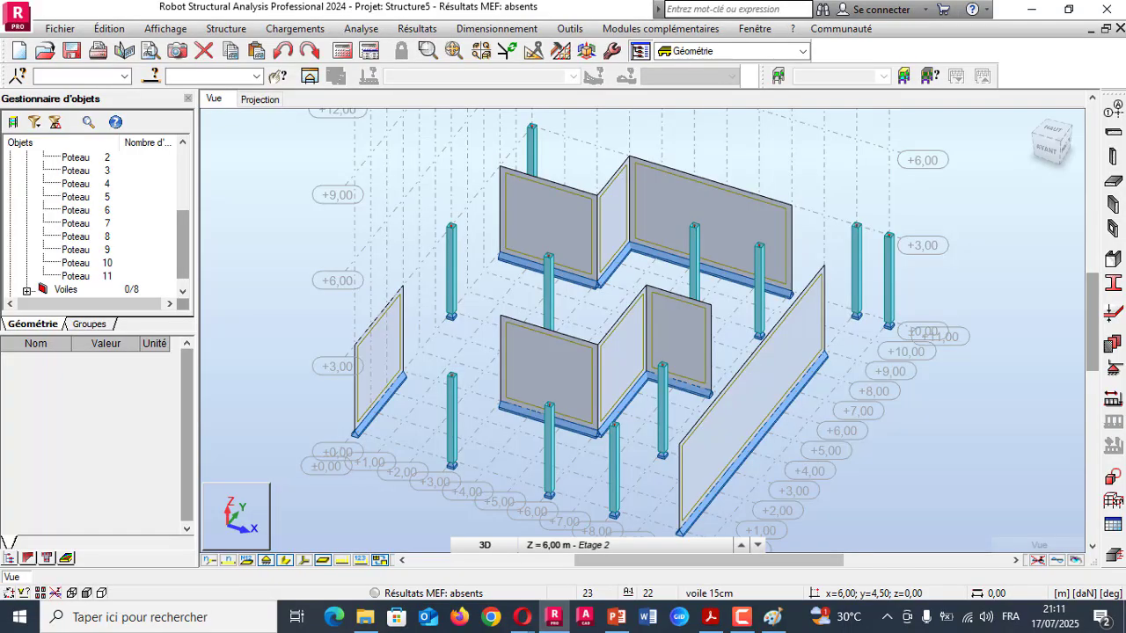
scroll(506, 352, down, 1)
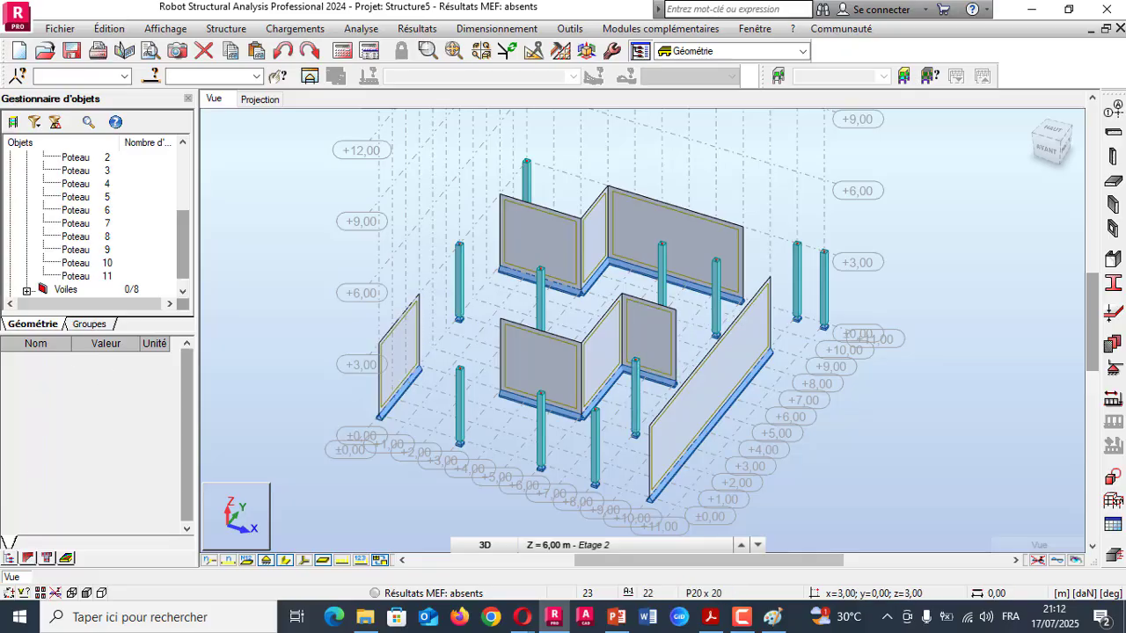
- Turn on the colour legend of bar sections (Profilés - légende par couleurs) in the view's display attributes
right_click(355, 168)
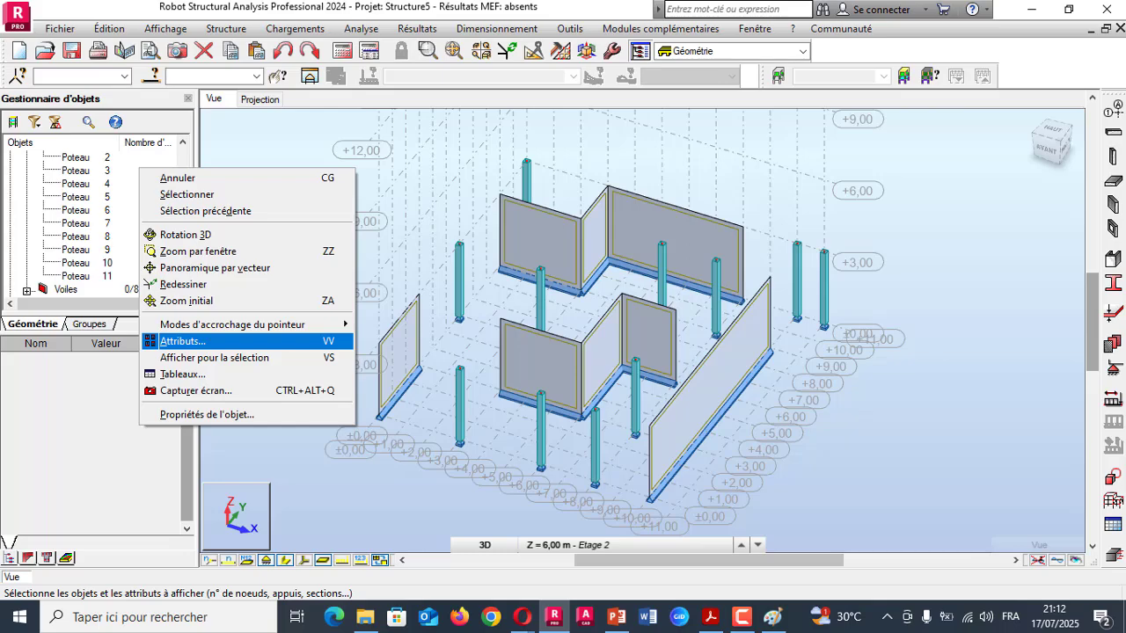
click(183, 341)
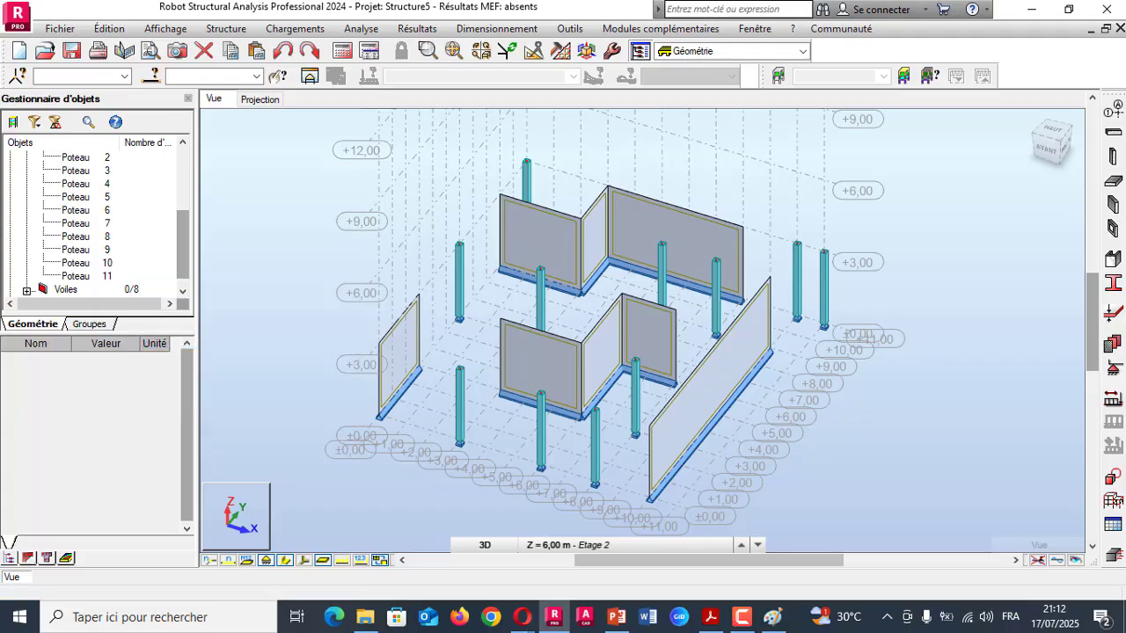
click(61, 130)
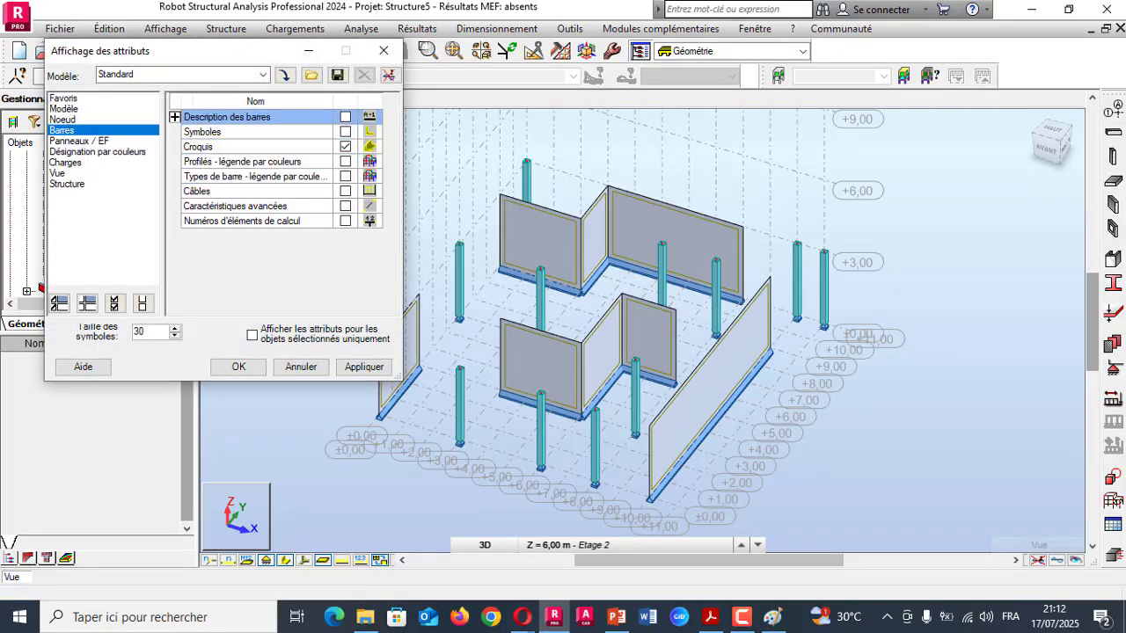
click(345, 161)
click(364, 367)
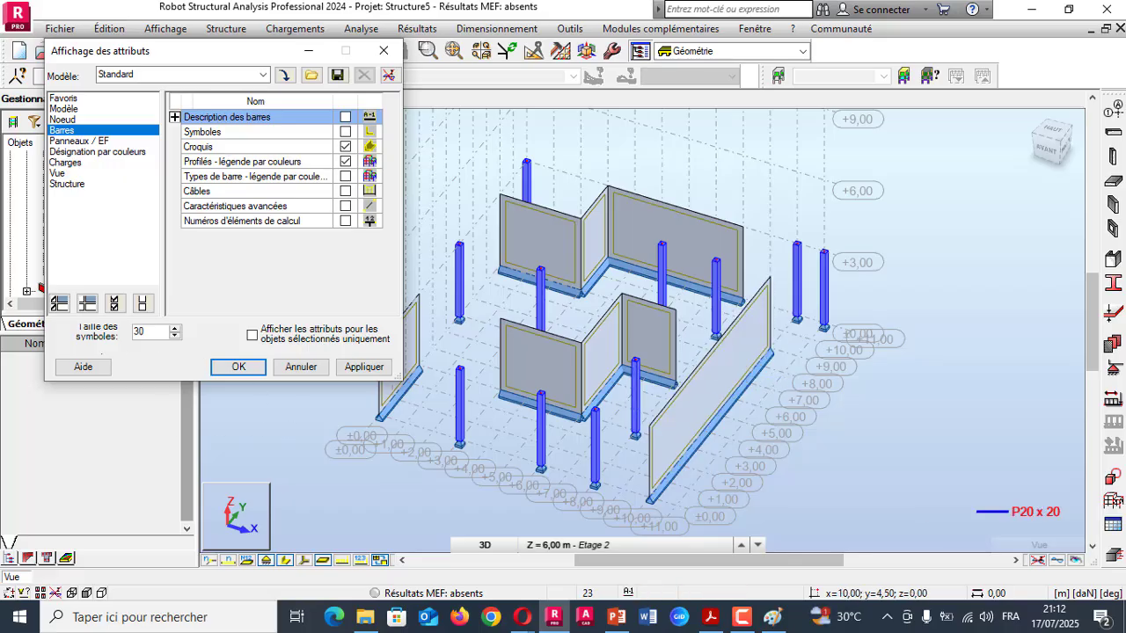
click(383, 50)
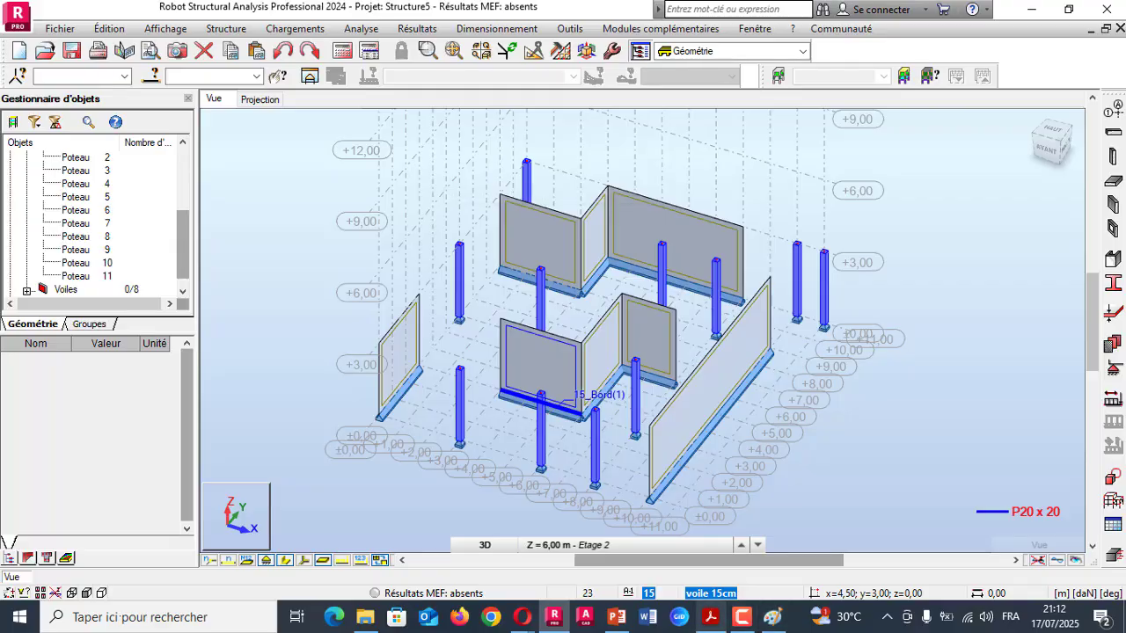
- Examine the beam layout and the end coordinates of voile 9 in the PDF, and return to the structure model
click(710, 617)
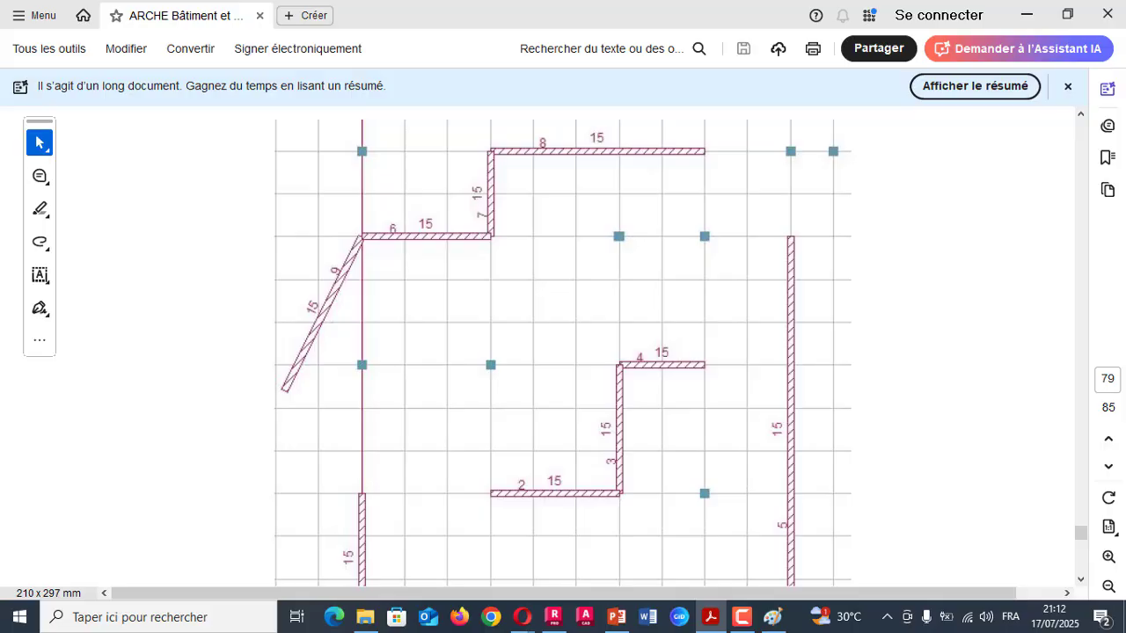
scroll(563, 352, down, 10)
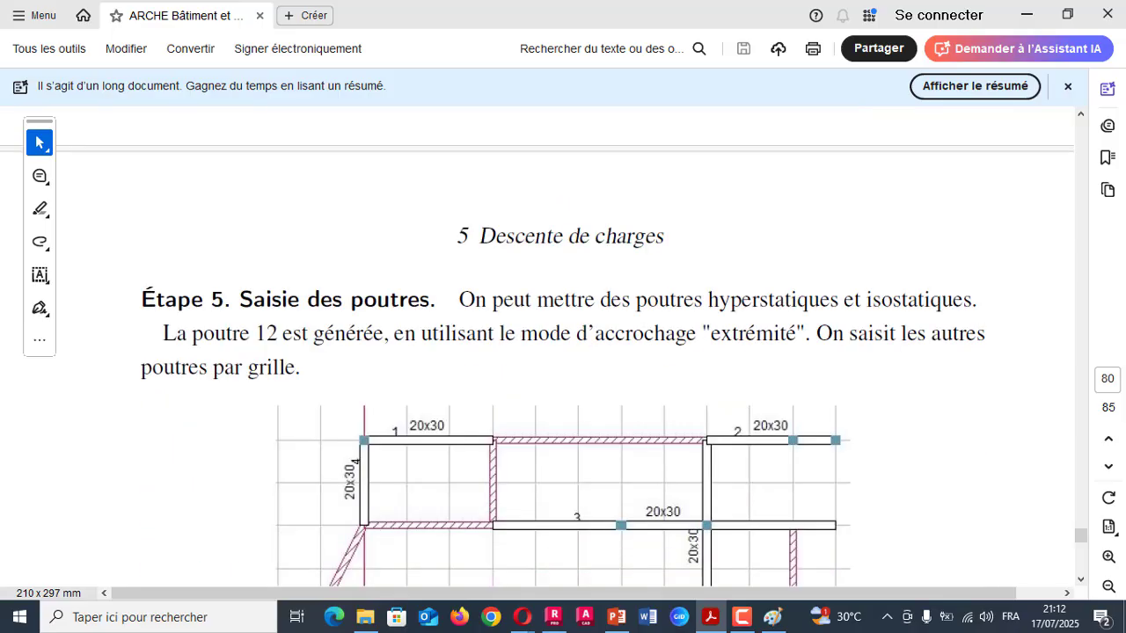
scroll(563, 352, down, 6)
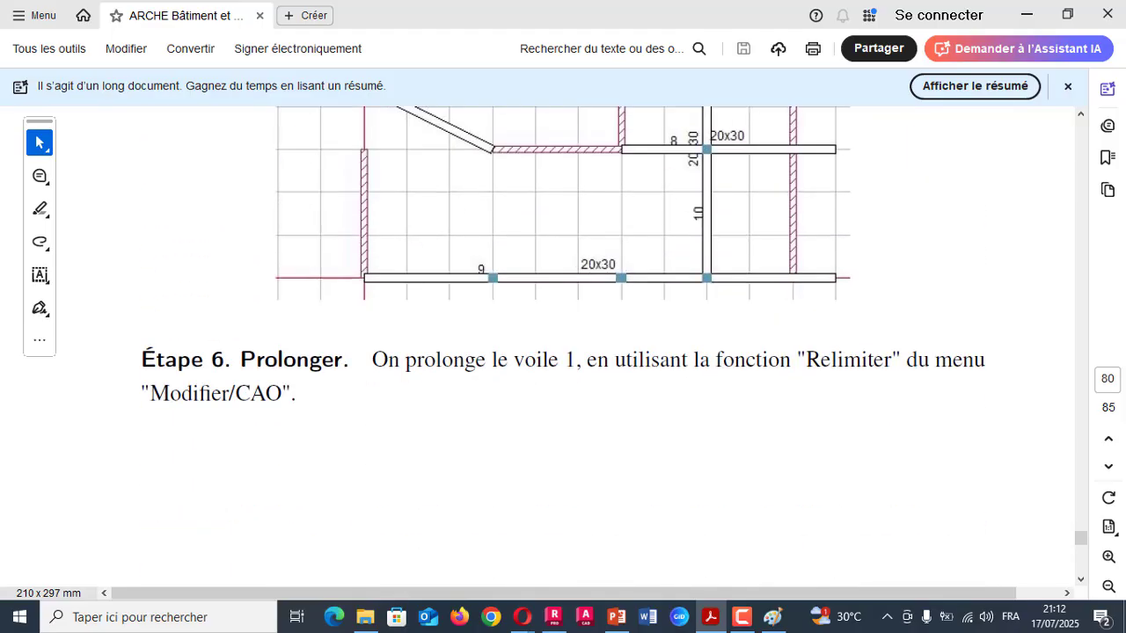
scroll(563, 352, up, 5)
scroll(563, 352, up, 10)
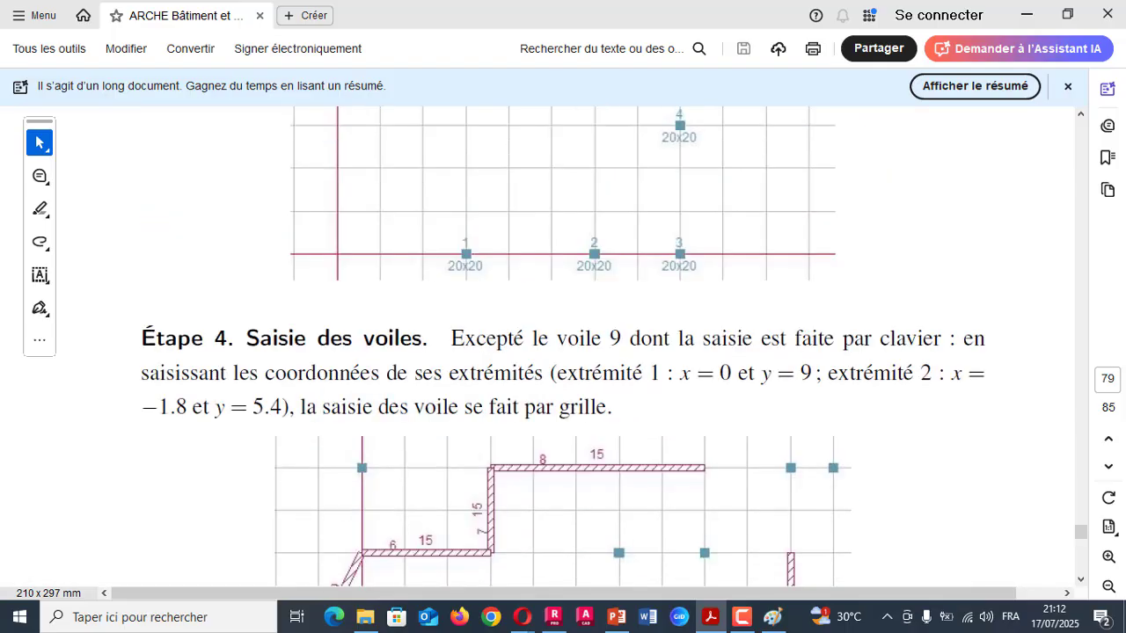
drag(141, 406, 282, 406)
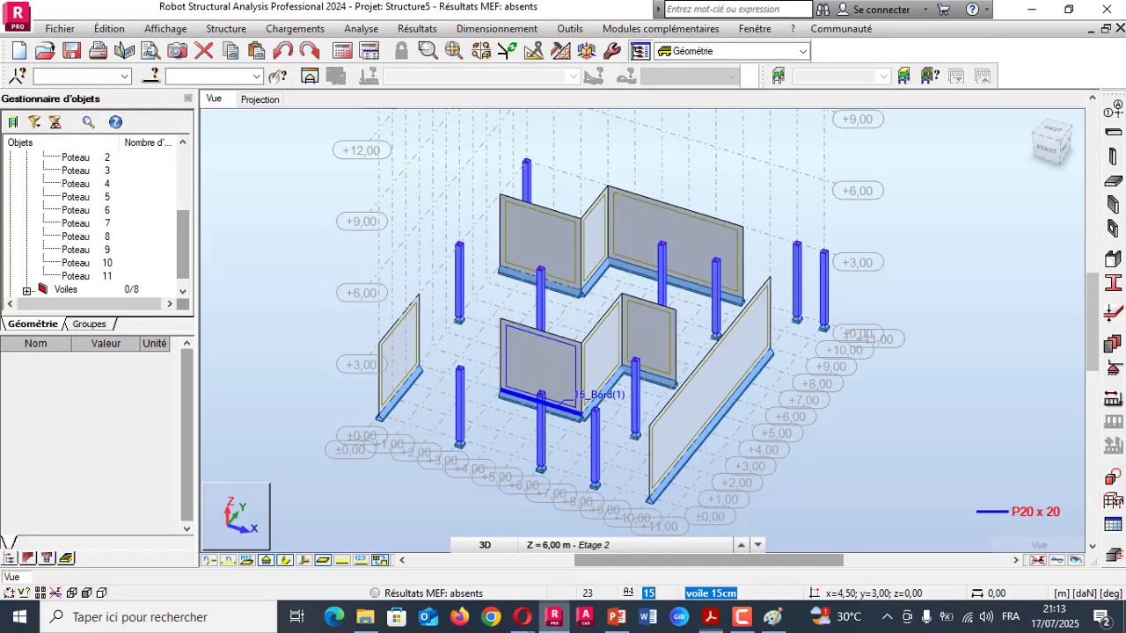
click(553, 616)
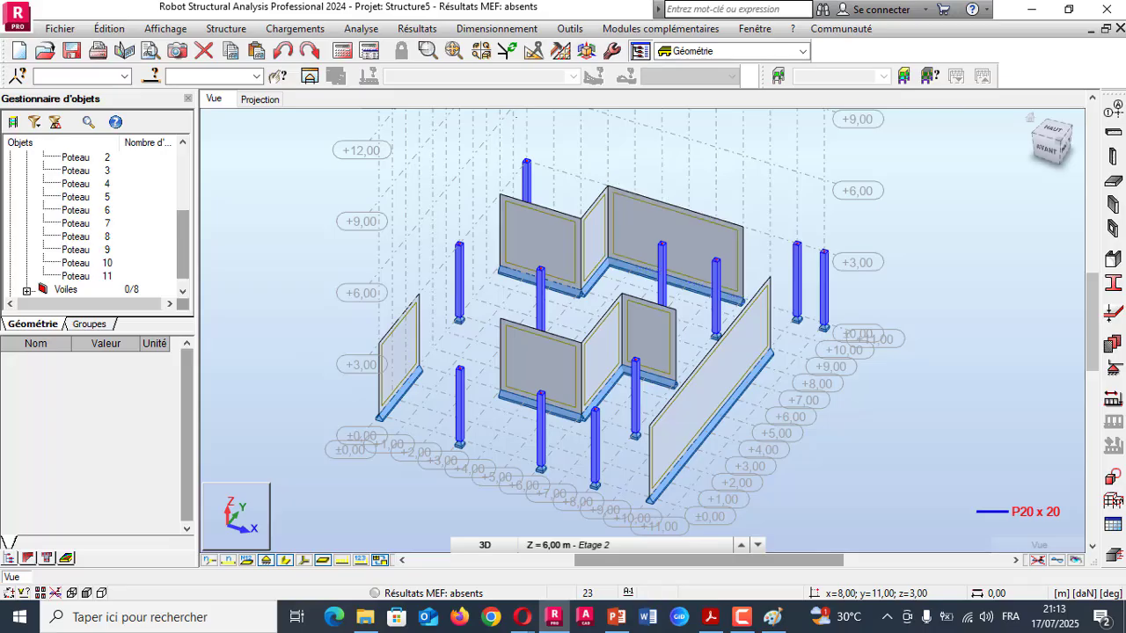
- Check voile 9's end coordinates in the PDF and add a bold construction line at X = -1.8 m
click(1114, 109)
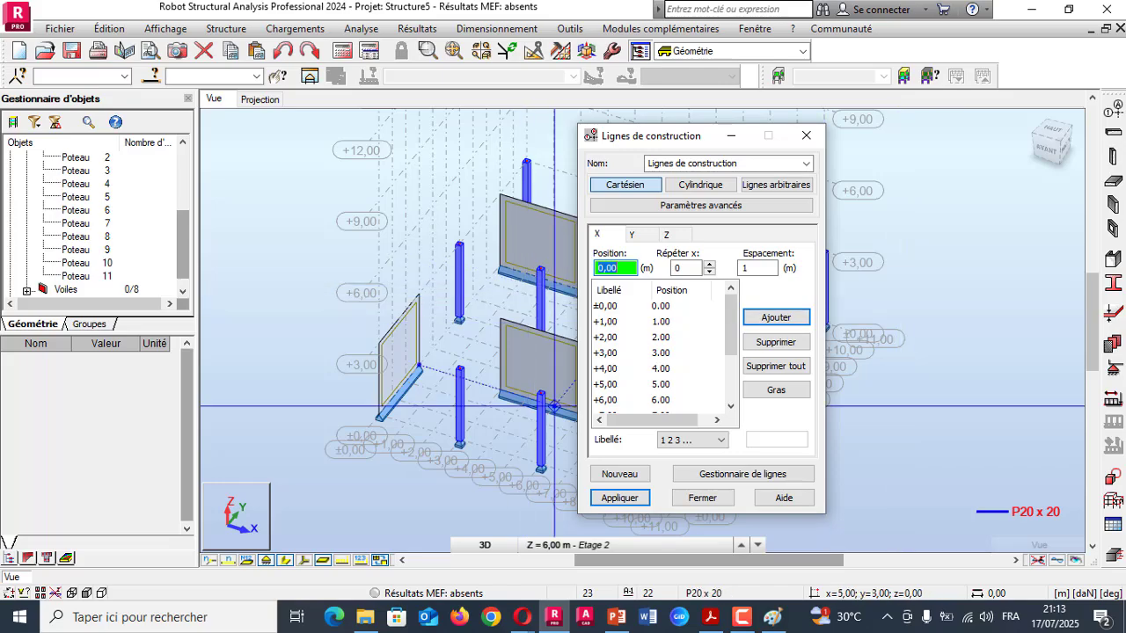
click(710, 617)
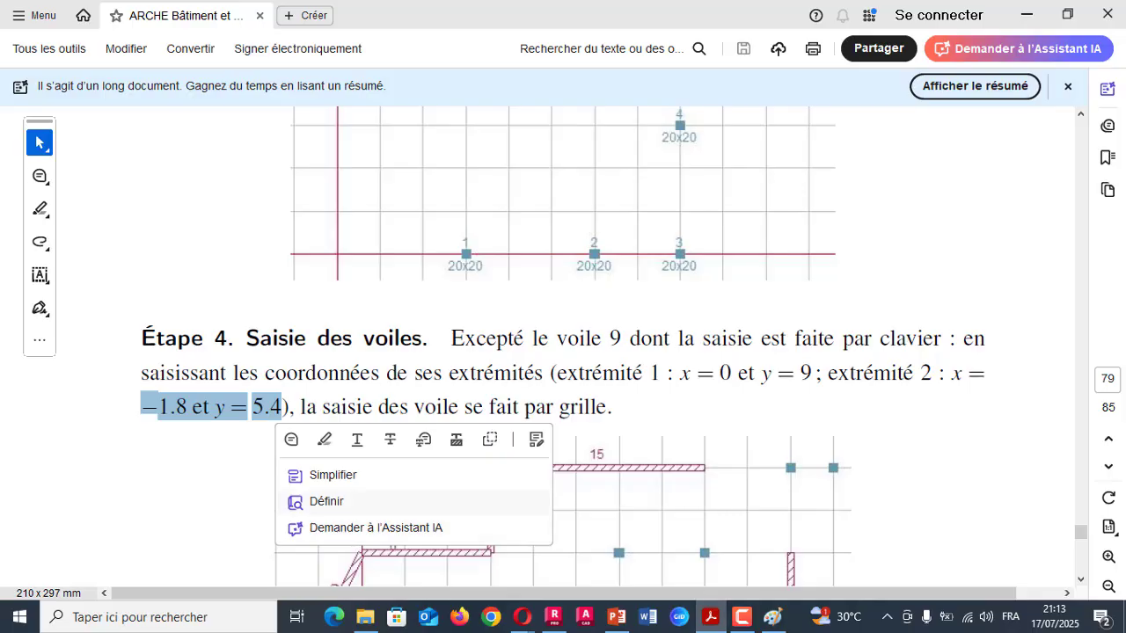
scroll(563, 352, down, 2)
scroll(563, 351, down, 4)
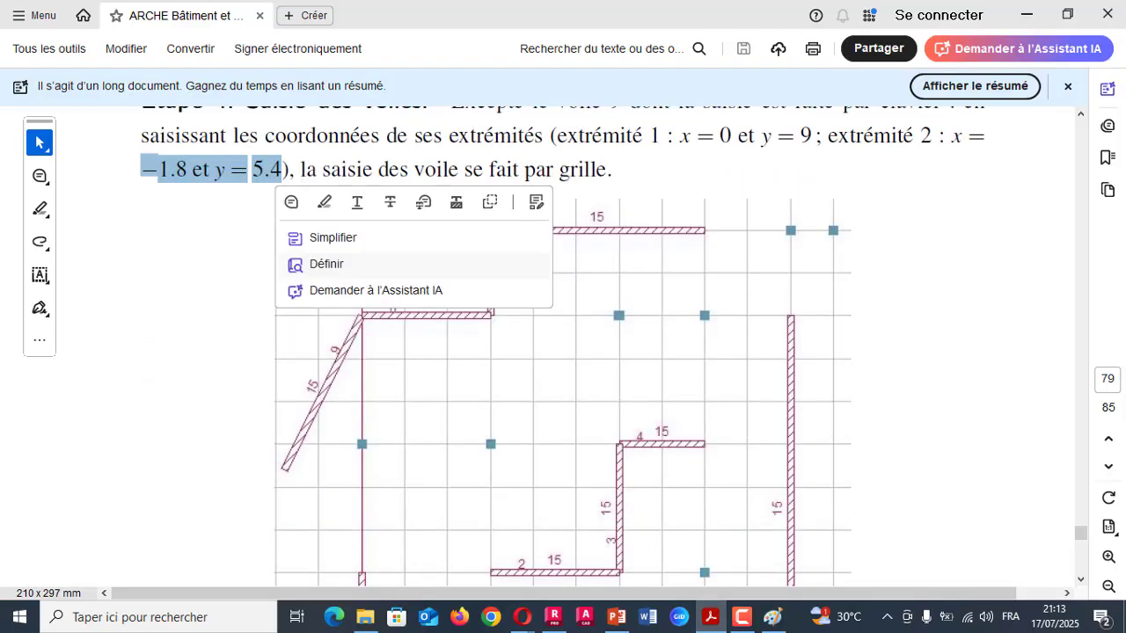
scroll(563, 352, up, 1)
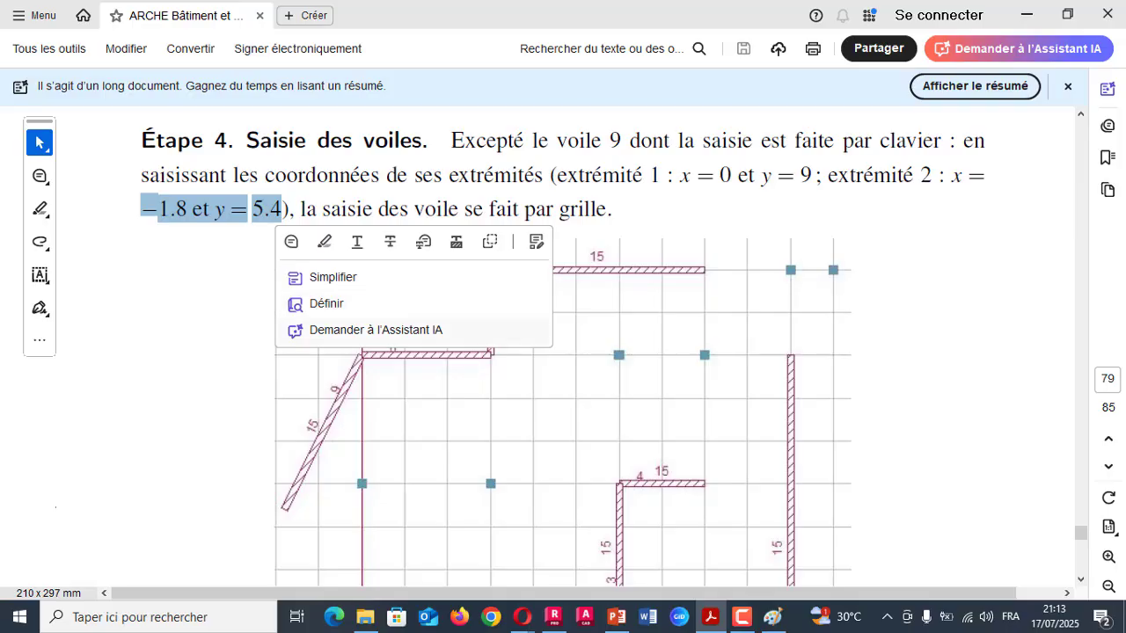
click(553, 616)
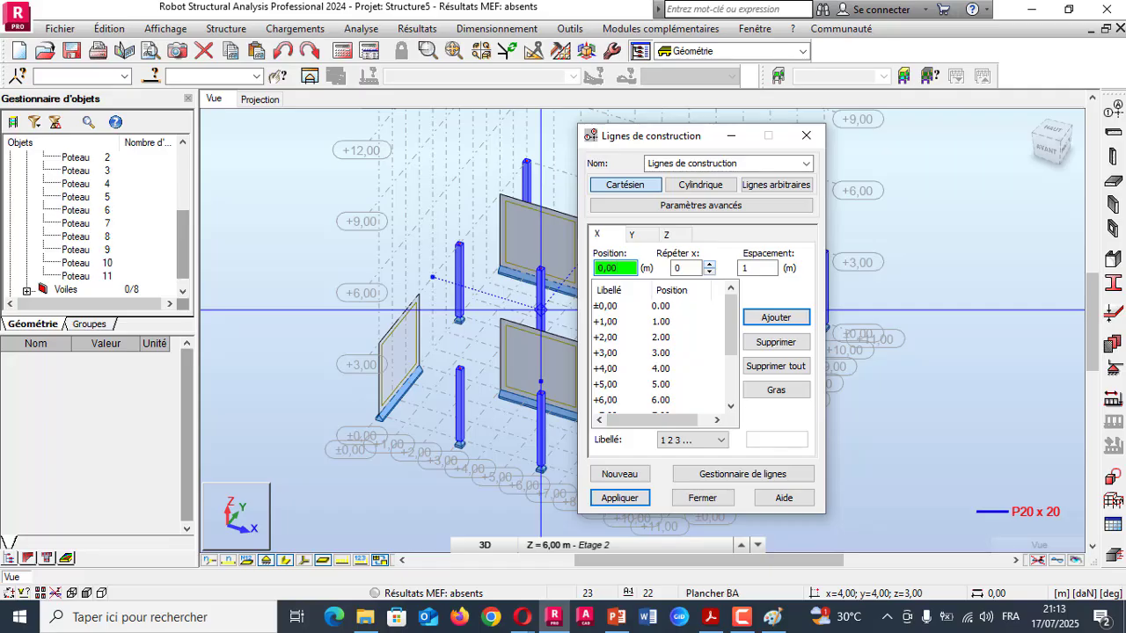
key(Tab)
text(1)
key(Tab)
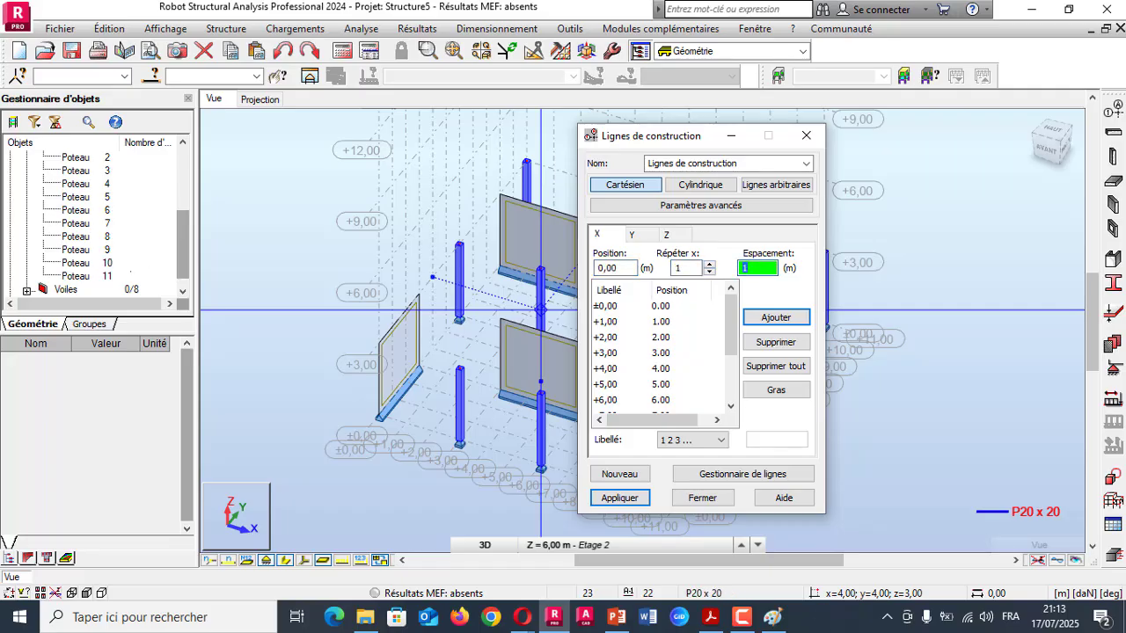
text(-1,)
key(Return)
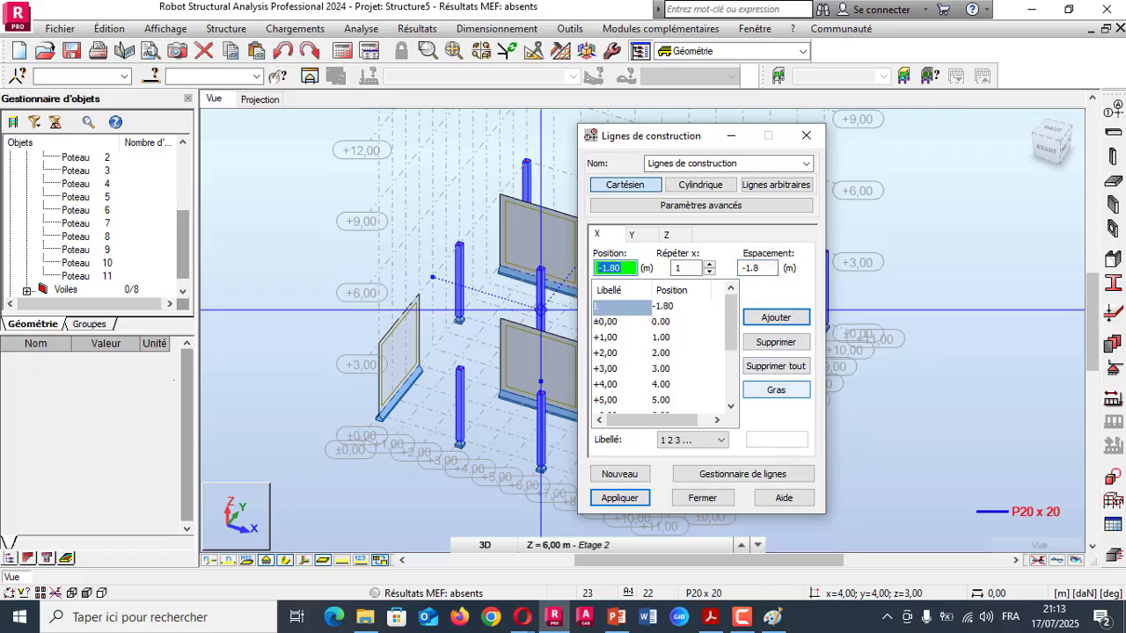
click(776, 390)
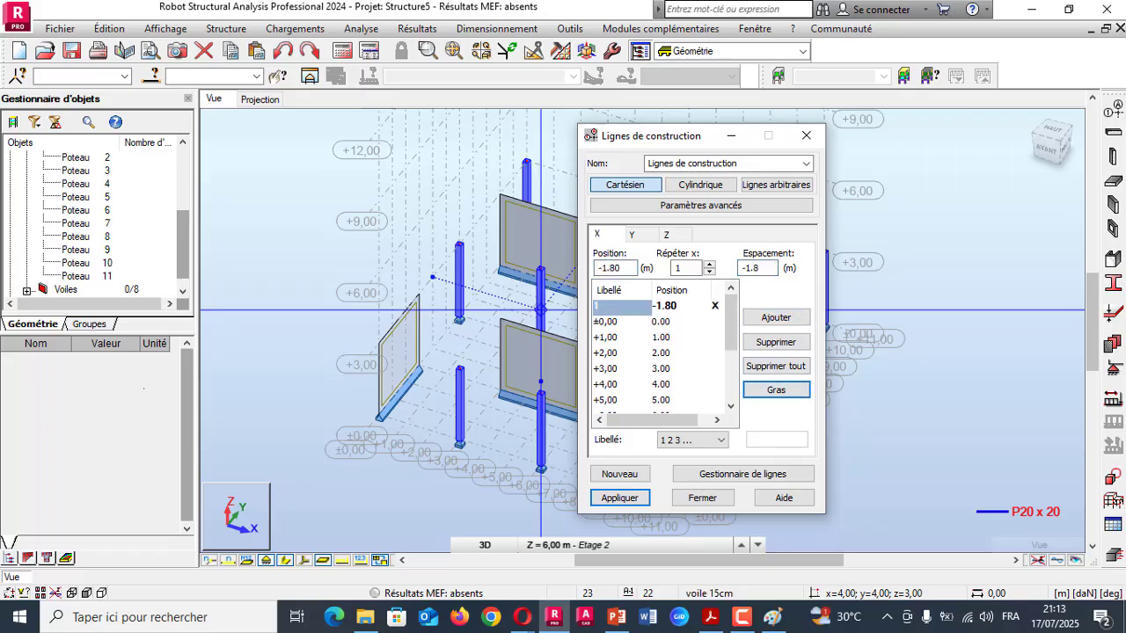
- Add a bold construction line at Y = 5.4 m and apply the construction line definitions
click(632, 234)
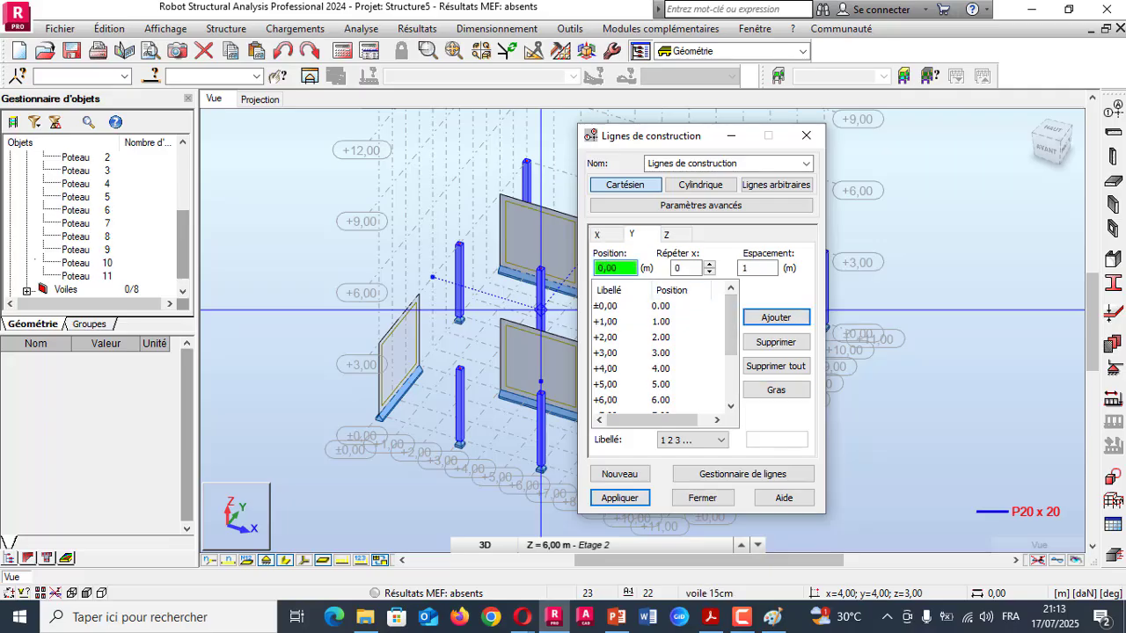
key(Tab)
text(1)
key(Tab)
text(5.4)
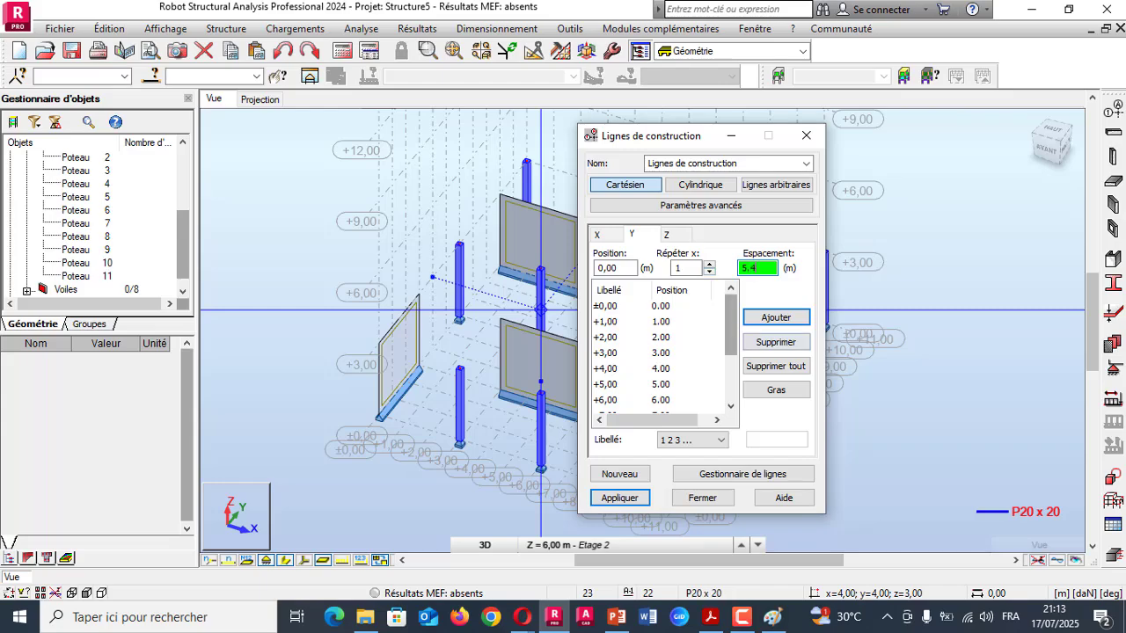
click(776, 317)
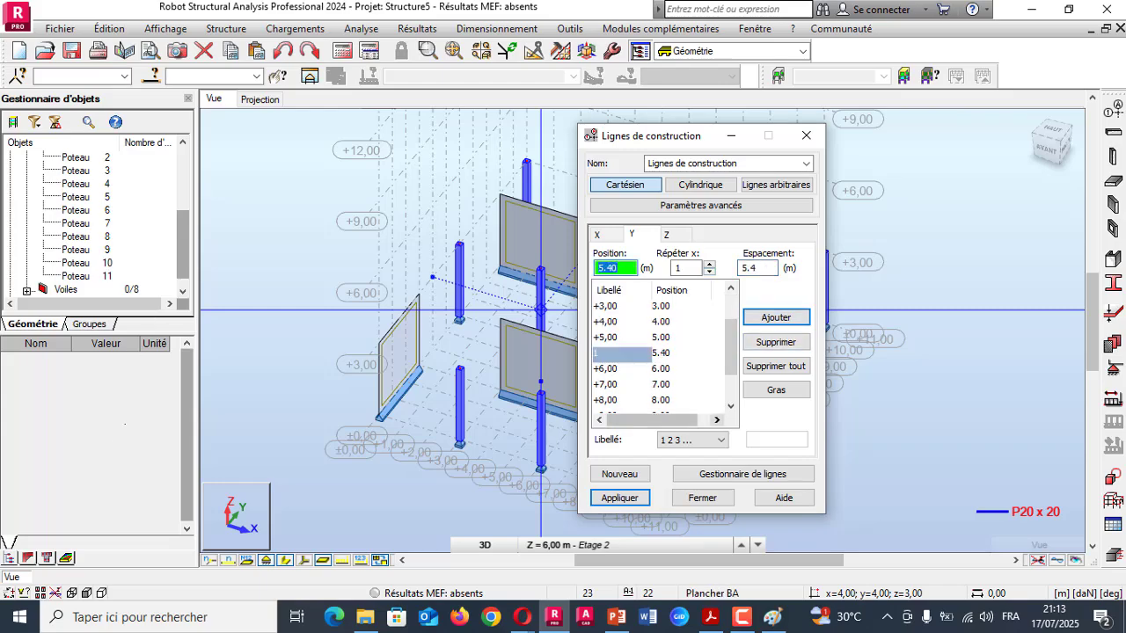
click(776, 390)
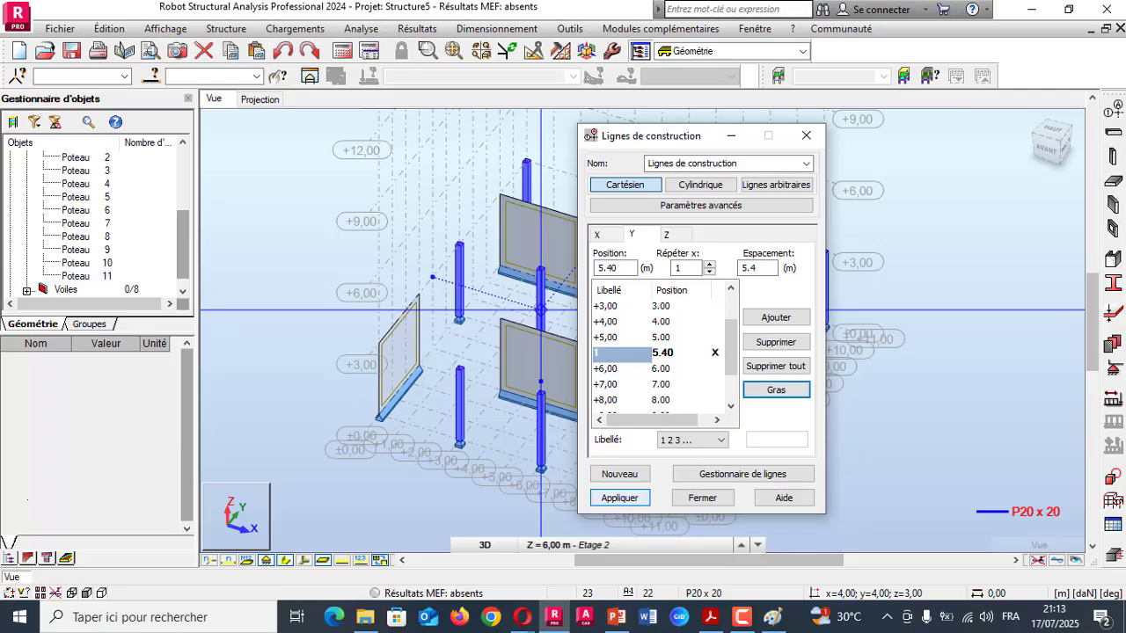
click(619, 498)
click(702, 498)
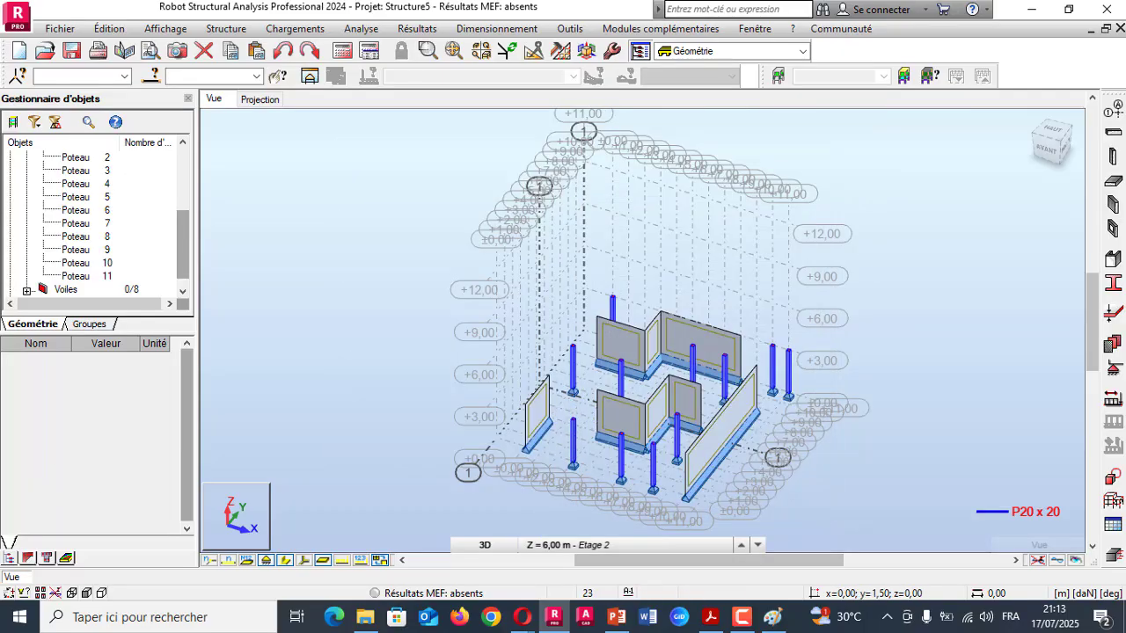
- Inspect the new construction lines in the plan projection against voile 9's layout and end coordinates in the PDF, and return to the model
scroll(532, 379, up, 4)
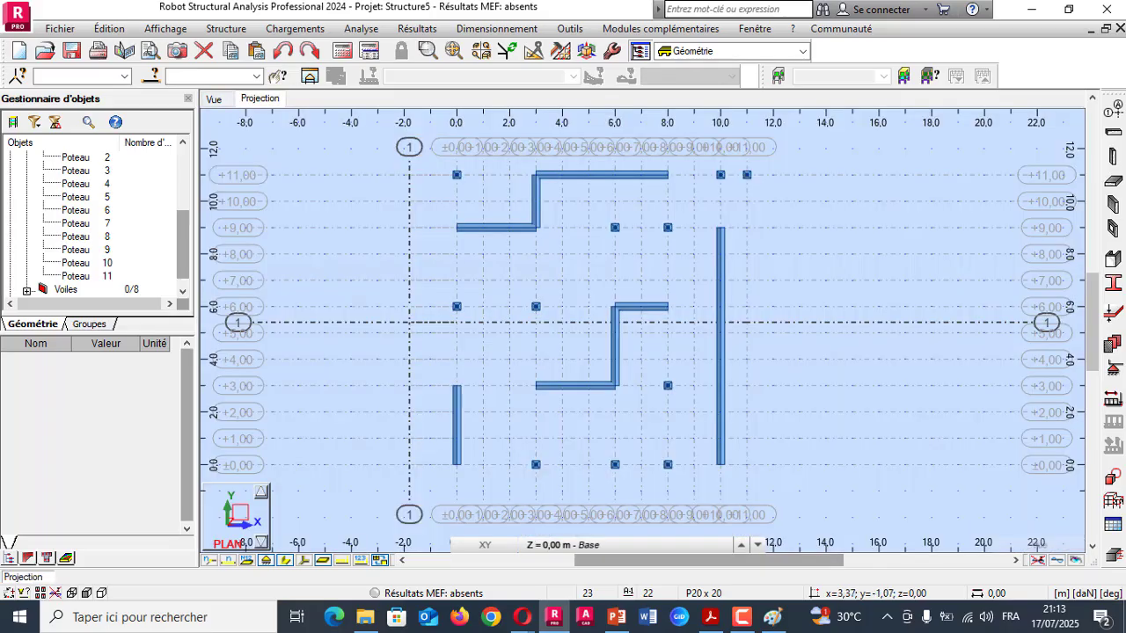
scroll(414, 322, up, 3)
scroll(414, 322, up, 2)
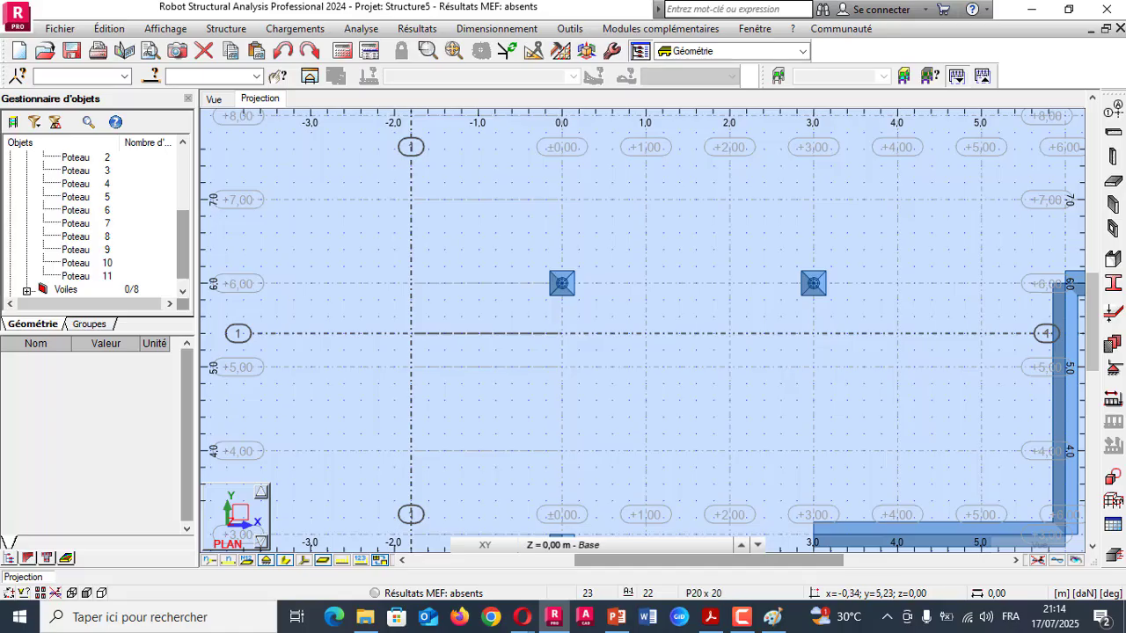
click(710, 617)
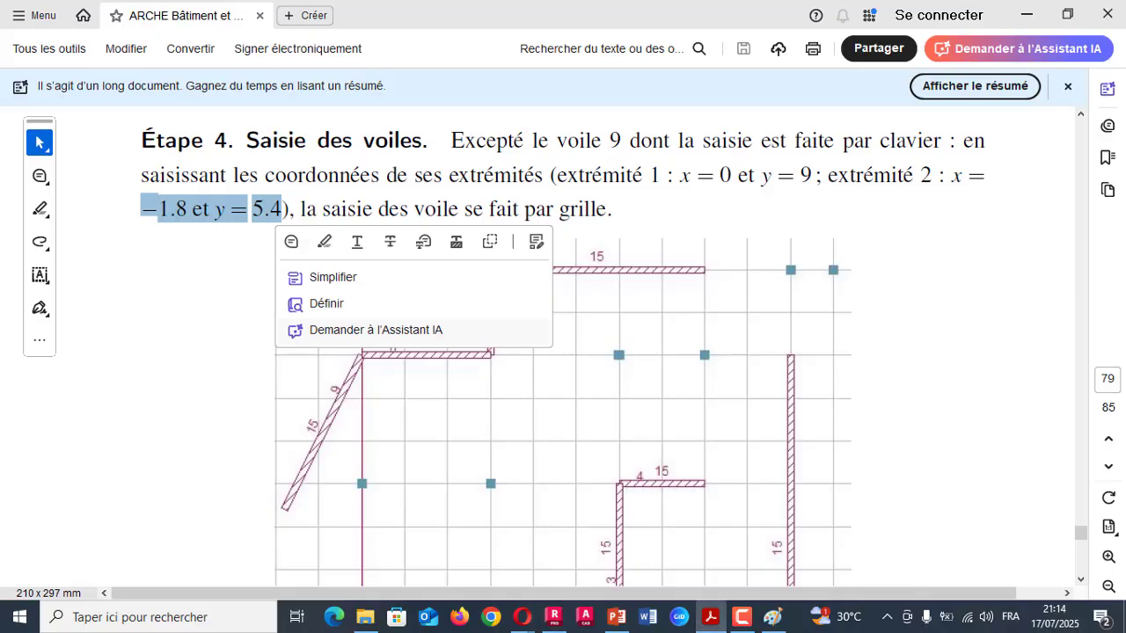
click(282, 209)
click(288, 510)
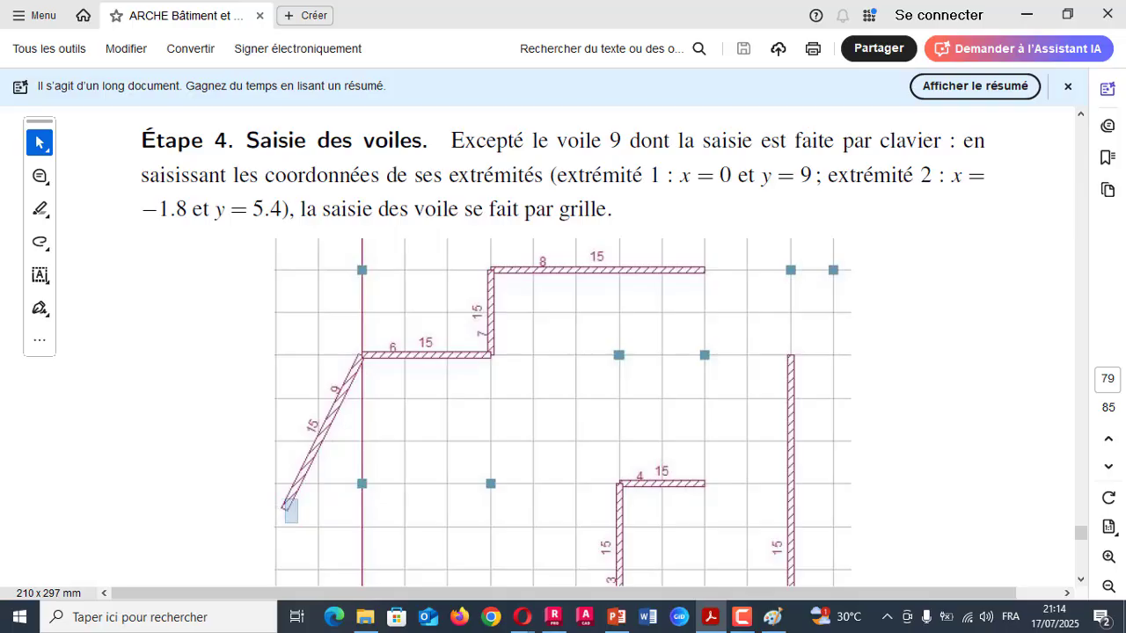
scroll(563, 352, down, 5)
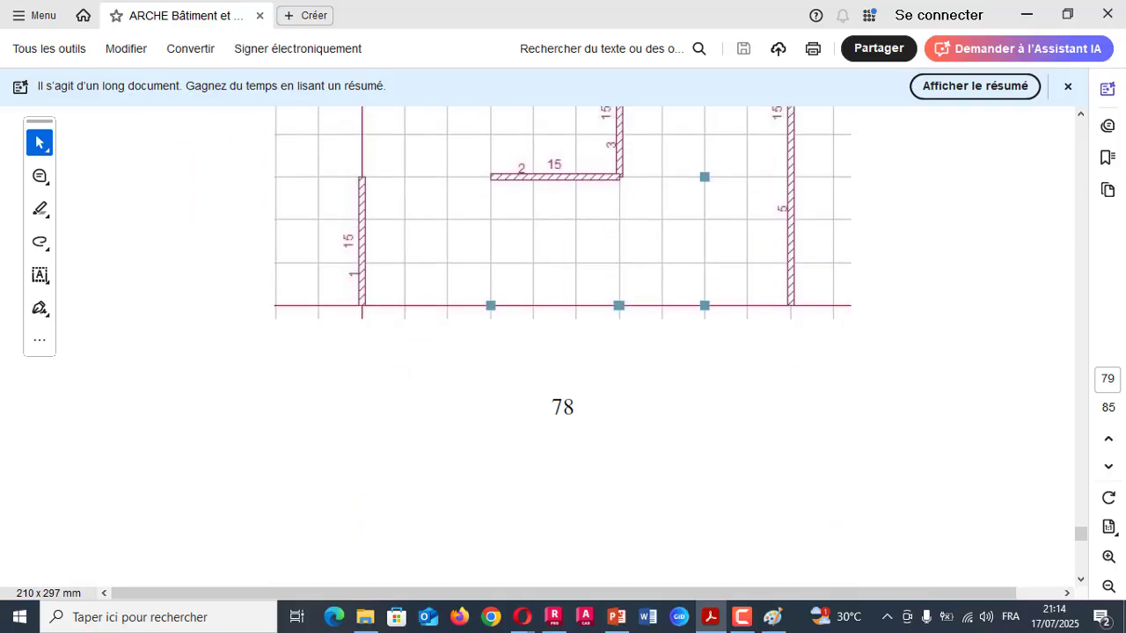
scroll(563, 352, up, 2)
scroll(563, 351, up, 5)
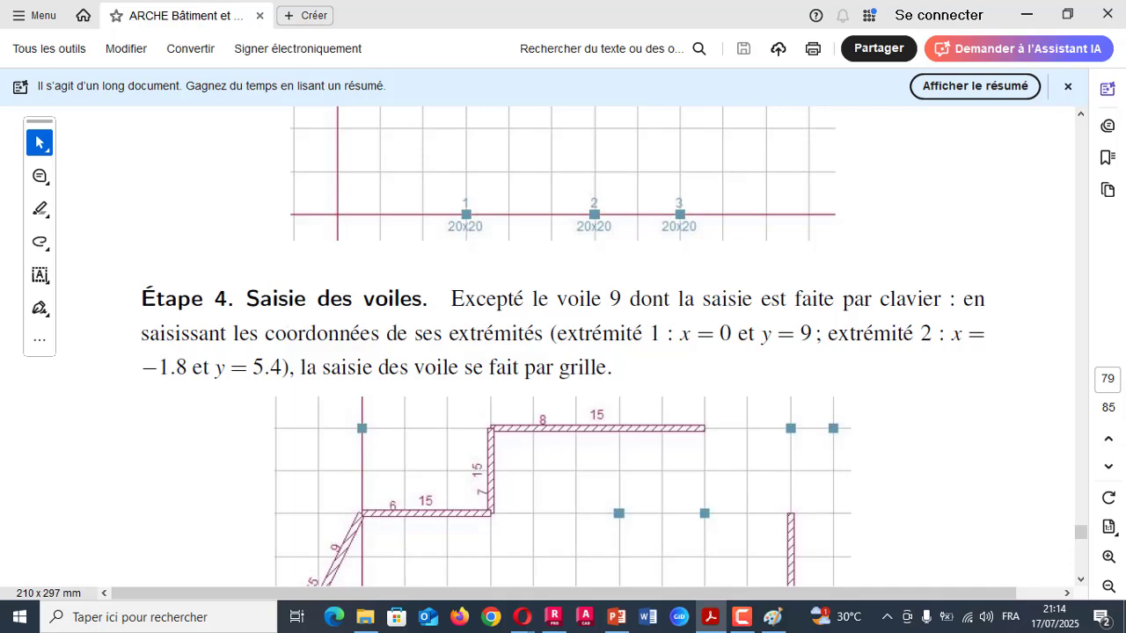
drag(140, 367, 295, 366)
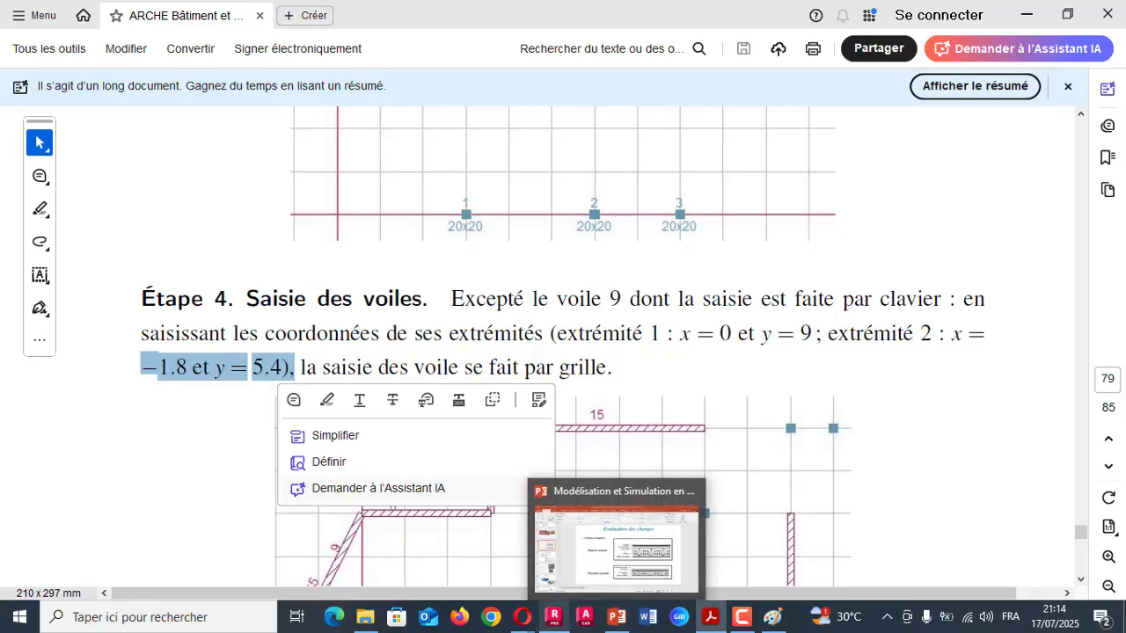
click(554, 617)
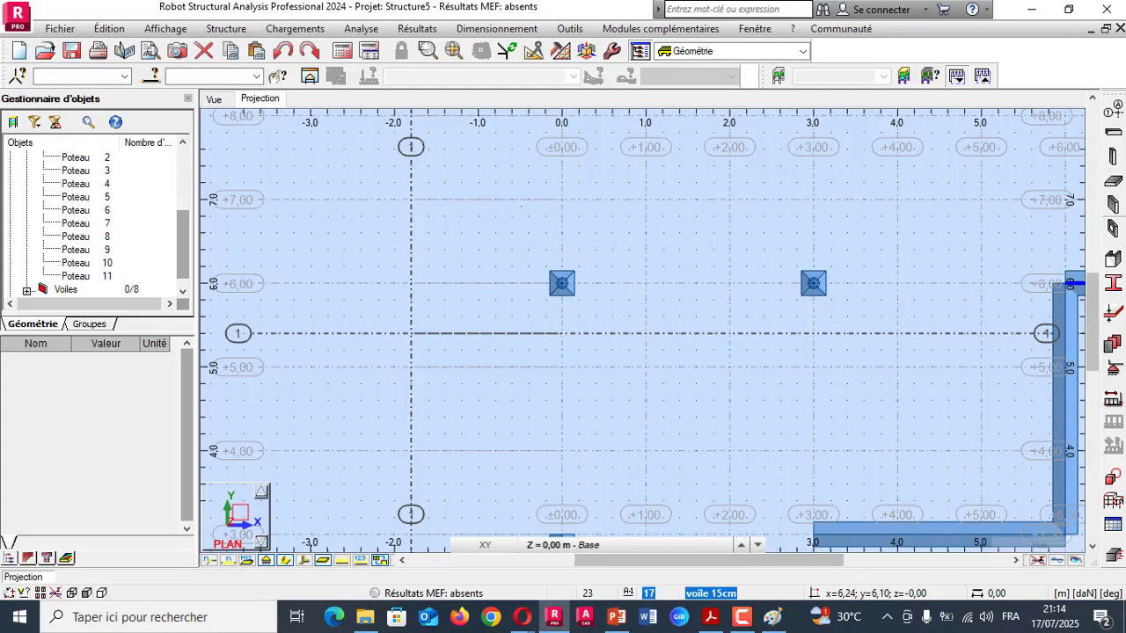
- Add inclined voile 9 as a 3 m high upward voile 15cm wall from 0;9;0 to -1.8;5.4;0, and return to the 3D view
click(1112, 227)
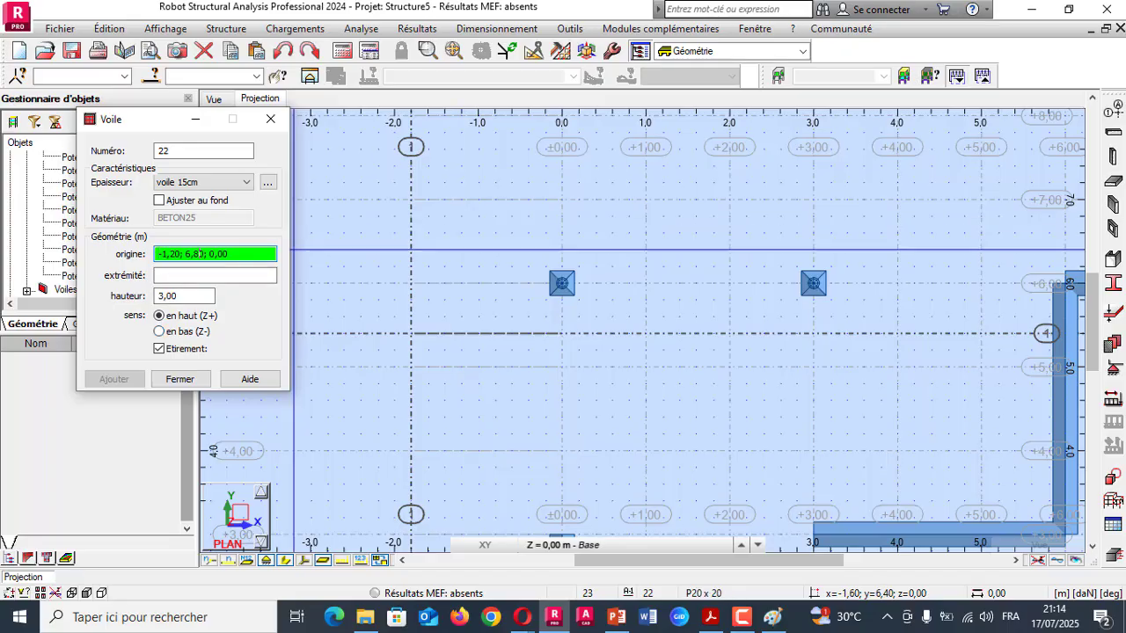
scroll(500, 264, down, 4)
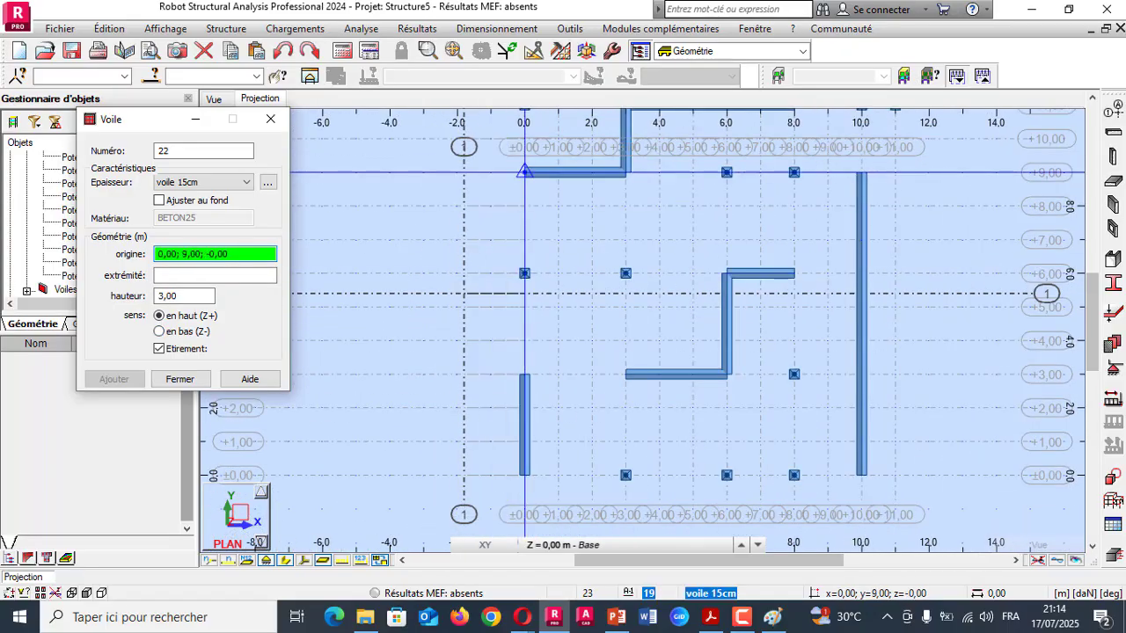
click(525, 171)
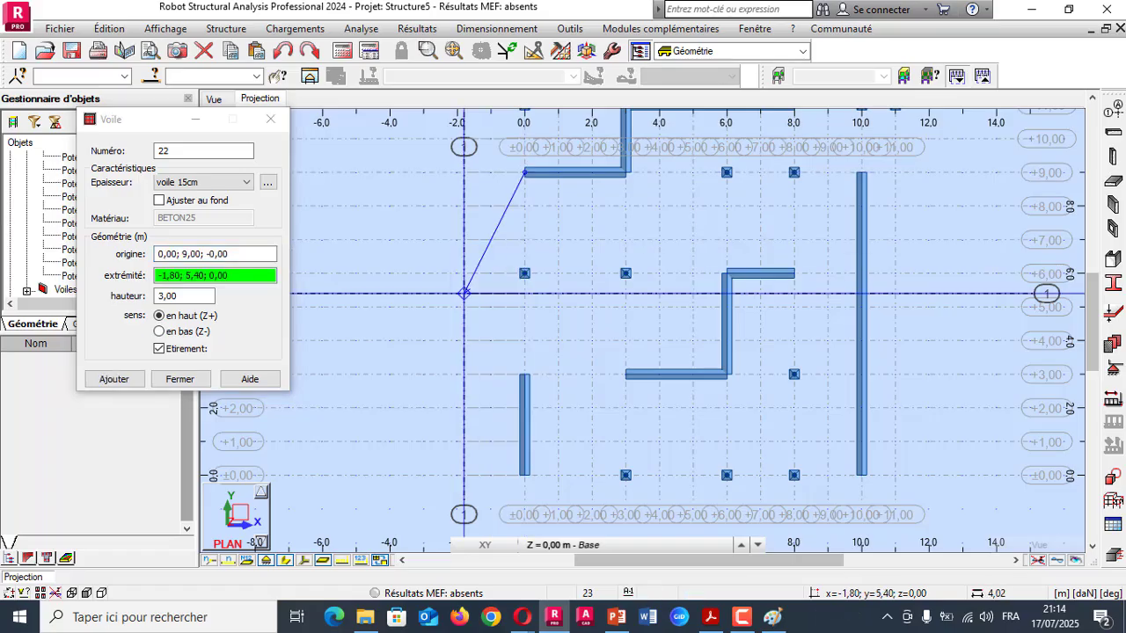
click(464, 293)
click(270, 118)
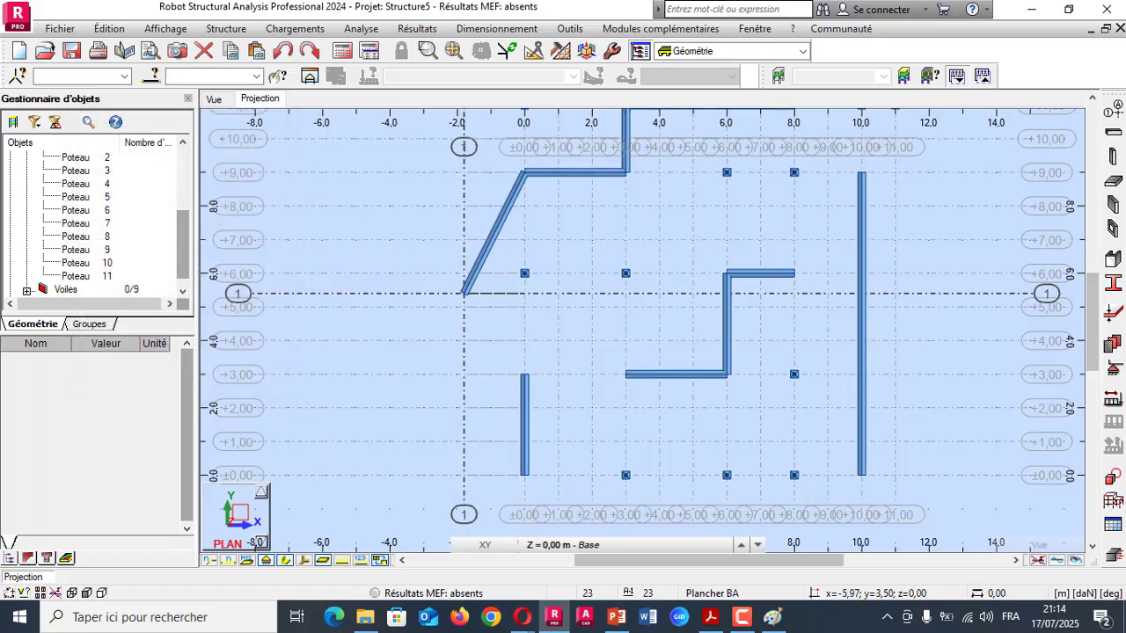
click(213, 99)
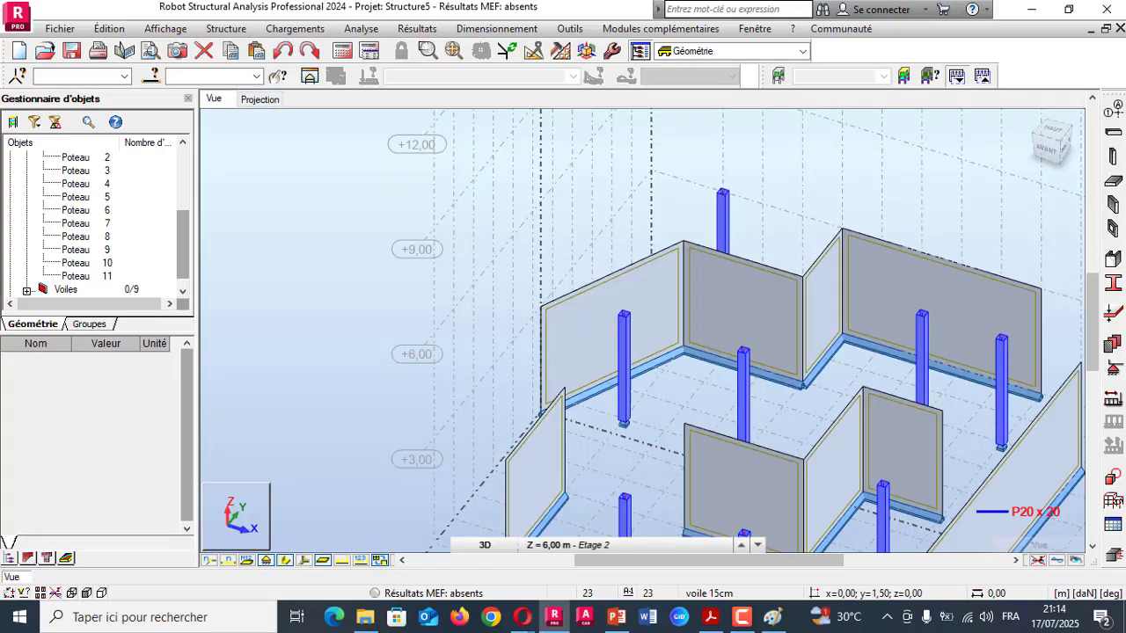
scroll(398, 264, down, 5)
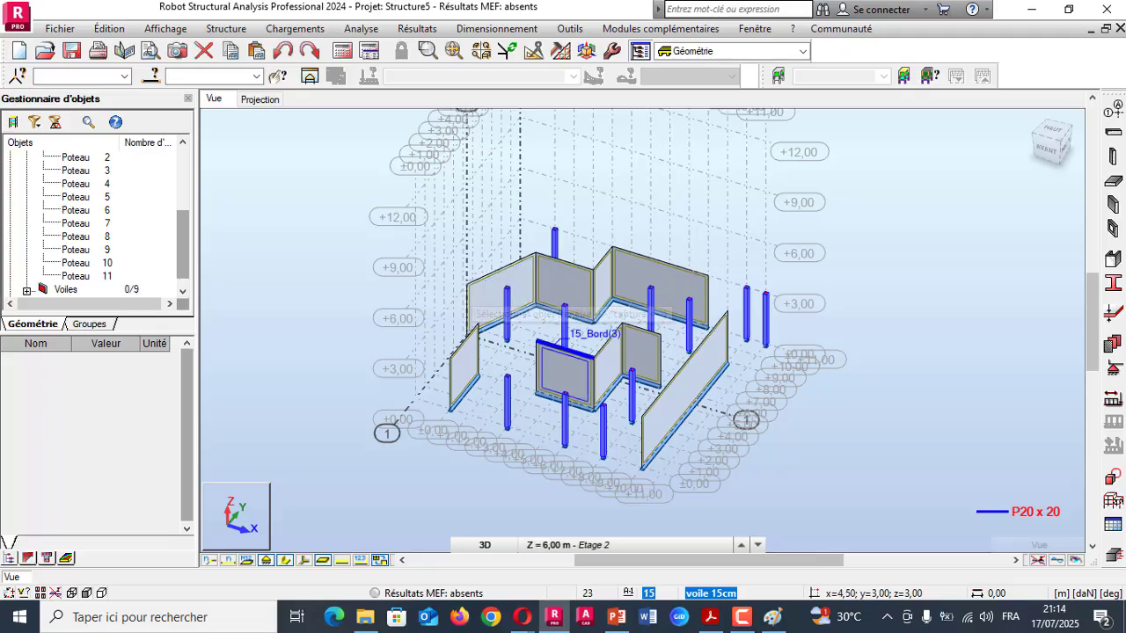
- Examine the 20x30 beam layout of Étape 5 in the PDF, and return to the model near the column at x = 0, y = 11
click(711, 616)
scroll(563, 352, down, 3)
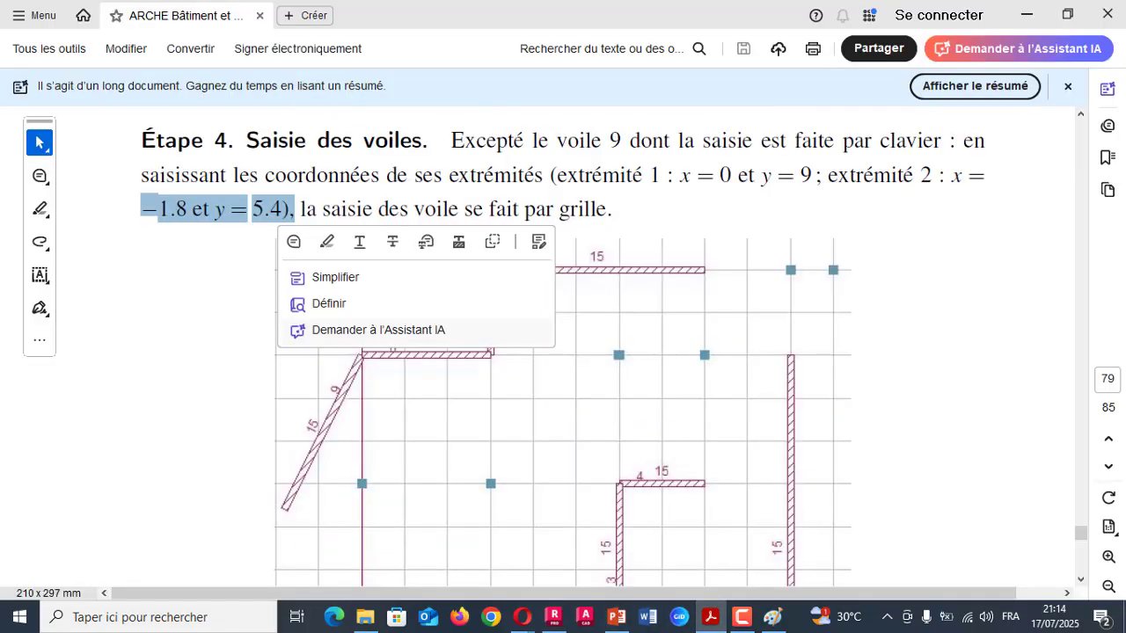
scroll(563, 352, down, 15)
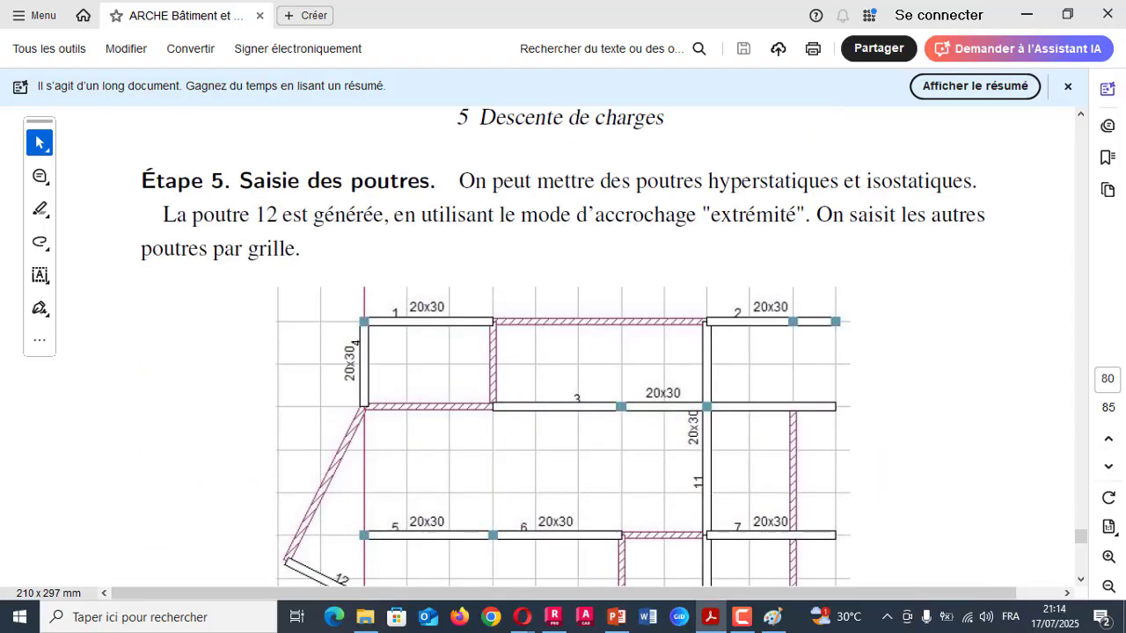
scroll(563, 351, down, 3)
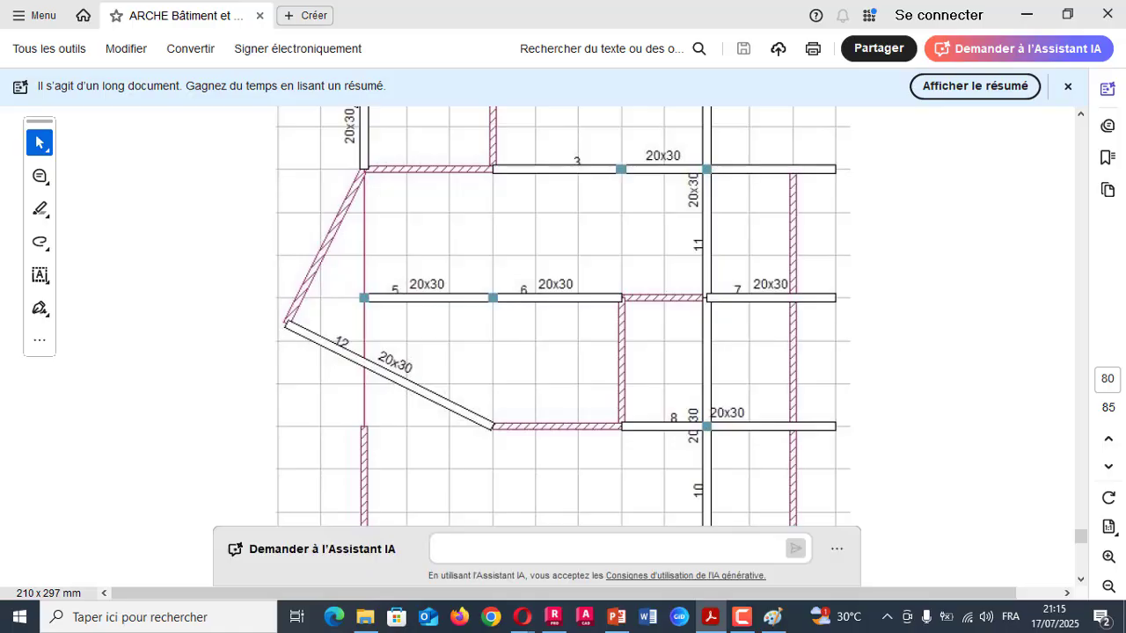
click(521, 618)
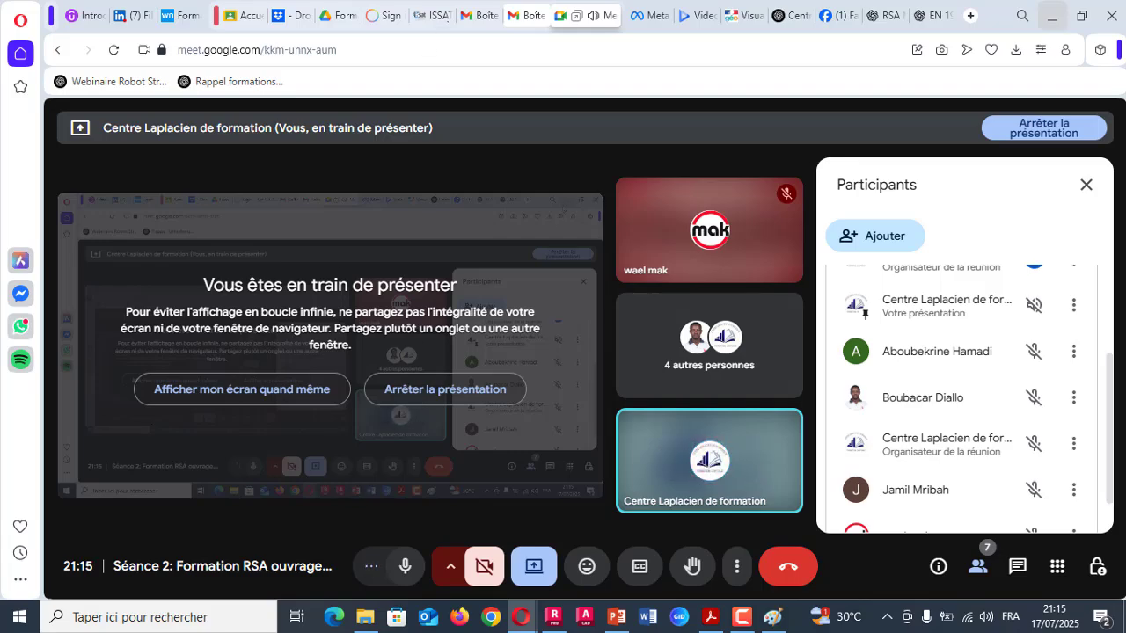
key(alt+Tab)
scroll(563, 343, up, 2)
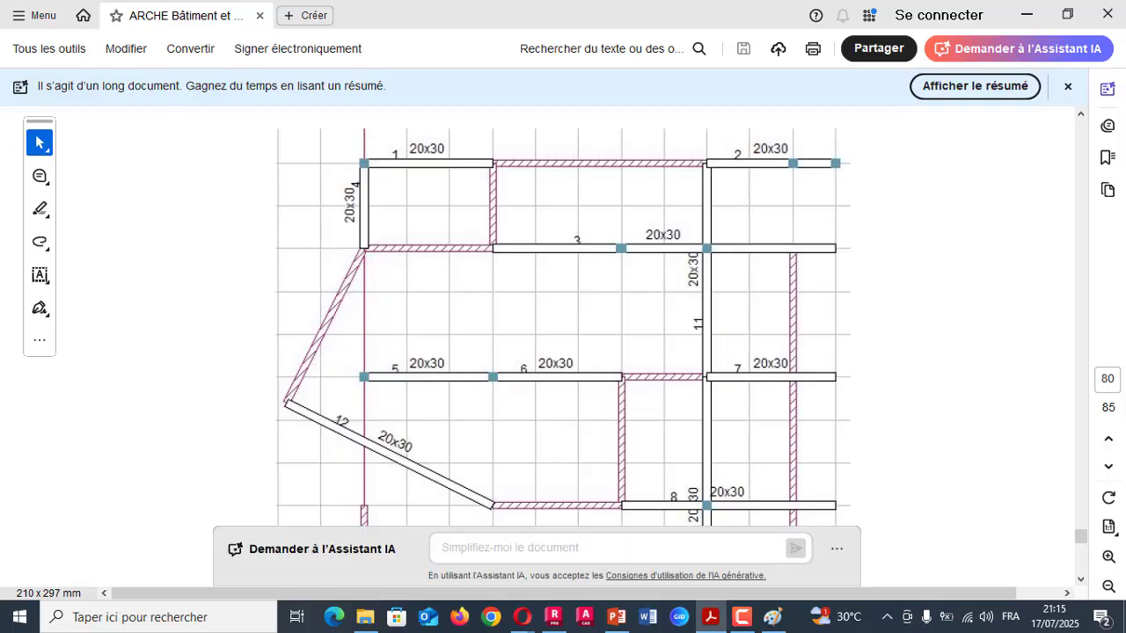
click(553, 618)
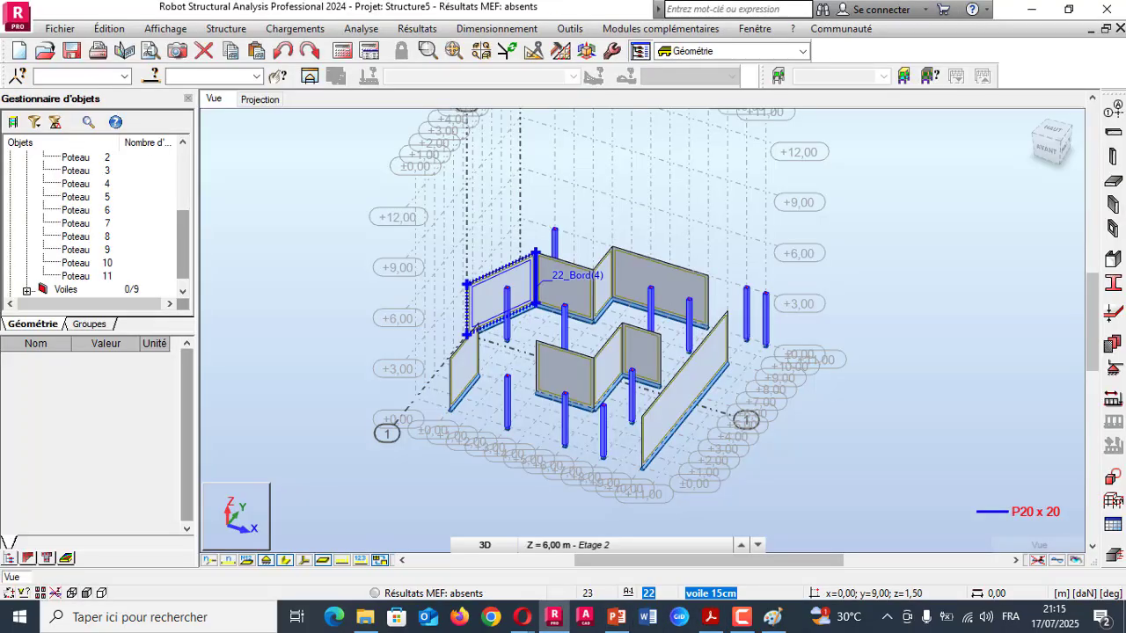
scroll(526, 277, up, 3)
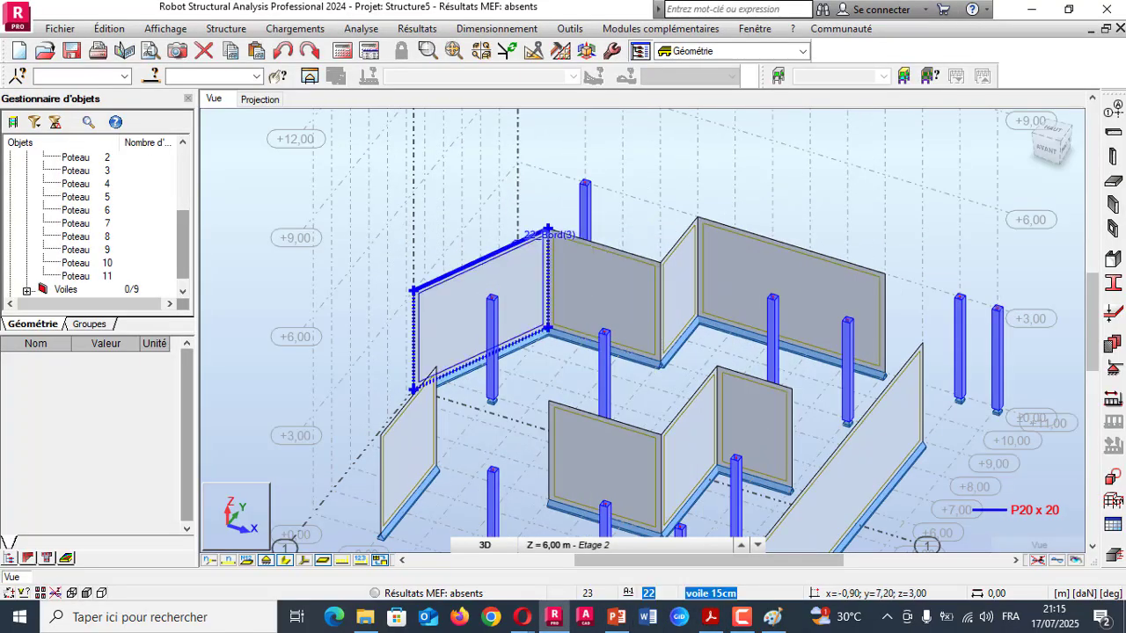
scroll(590, 200, up, 3)
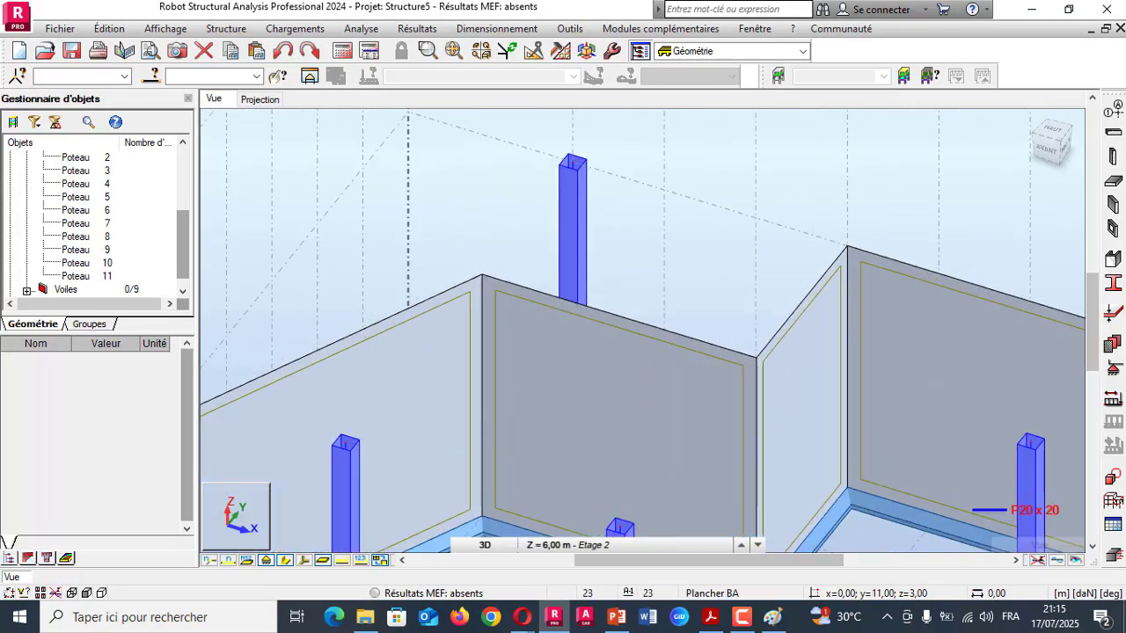
- Display the panel thickness (Epaisseur des panneaux) on the walls and inspect the wall corner at x = 6, y = 3 in 3D
scroll(554, 200, down, 3)
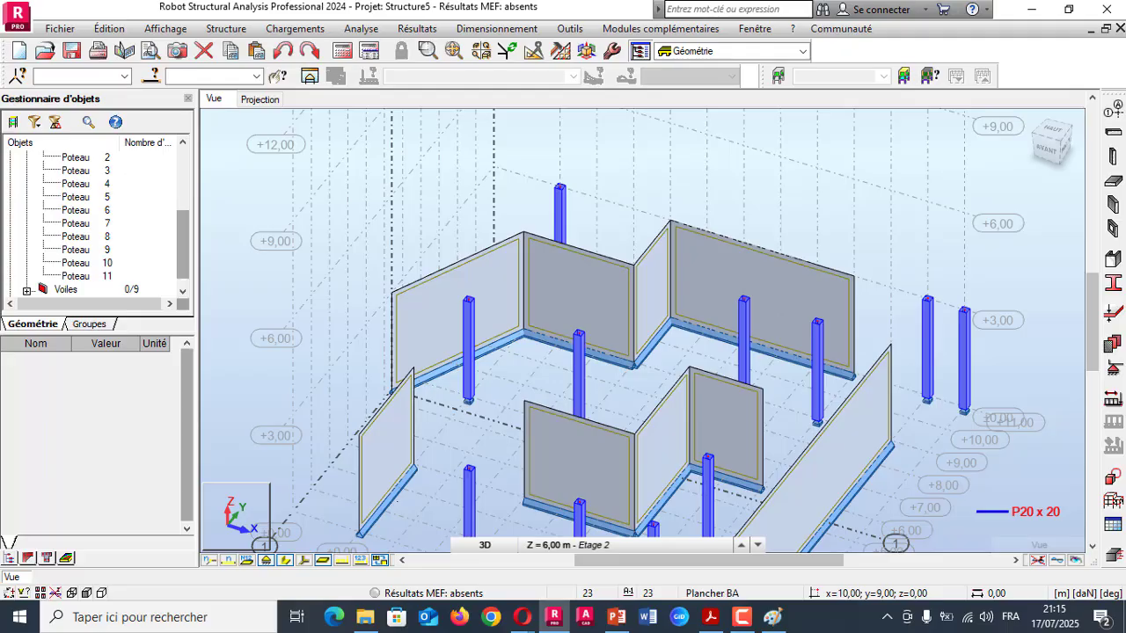
right_click(360, 431)
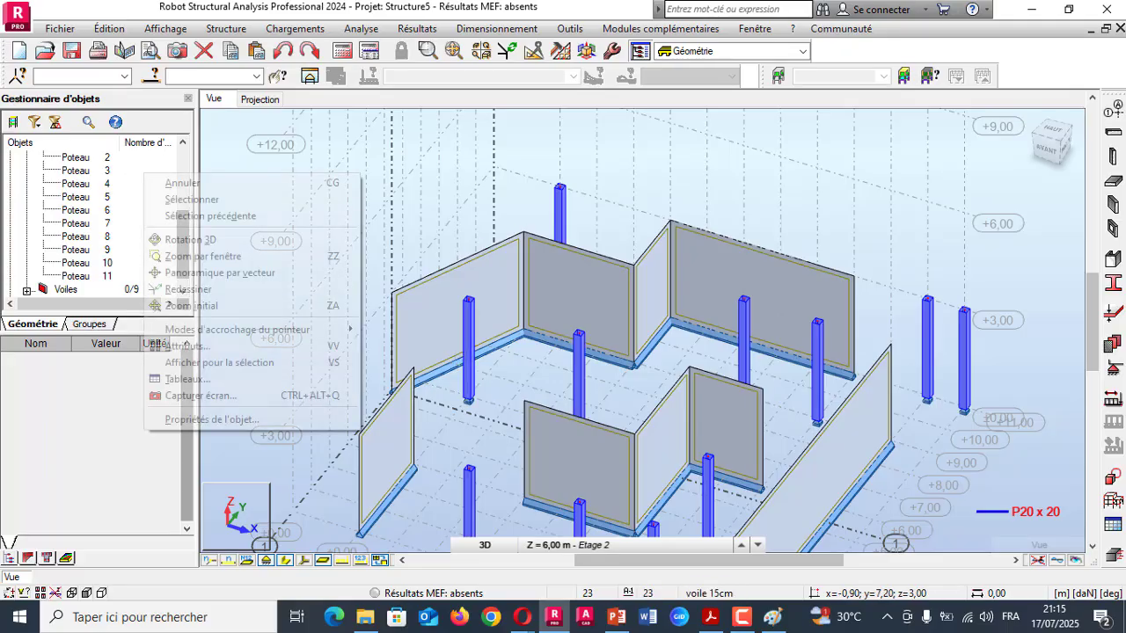
click(264, 346)
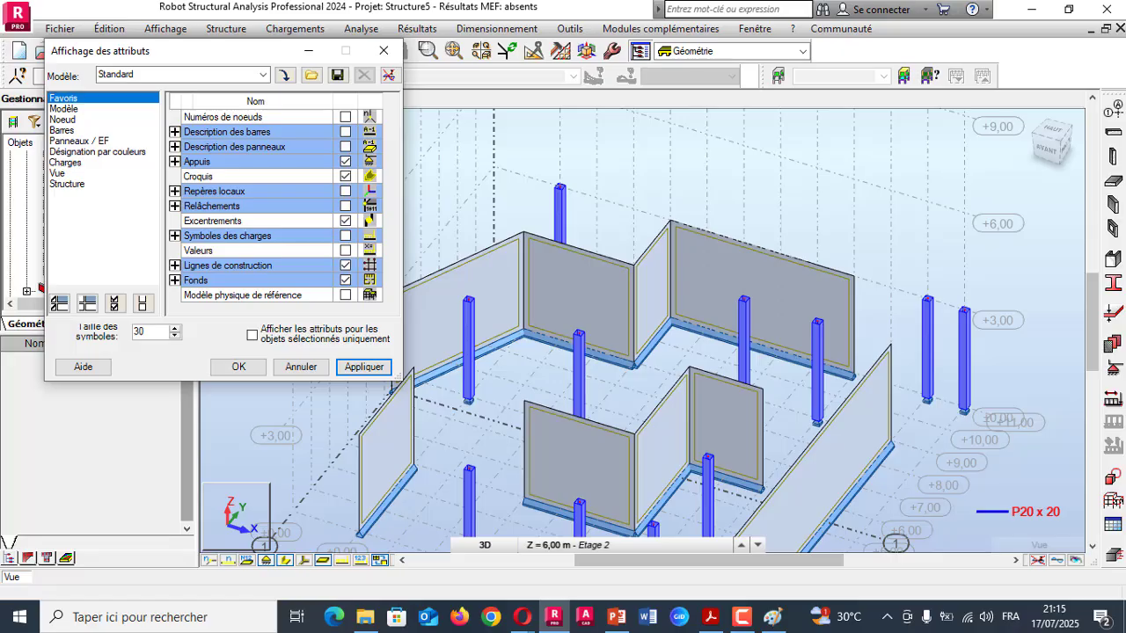
click(79, 141)
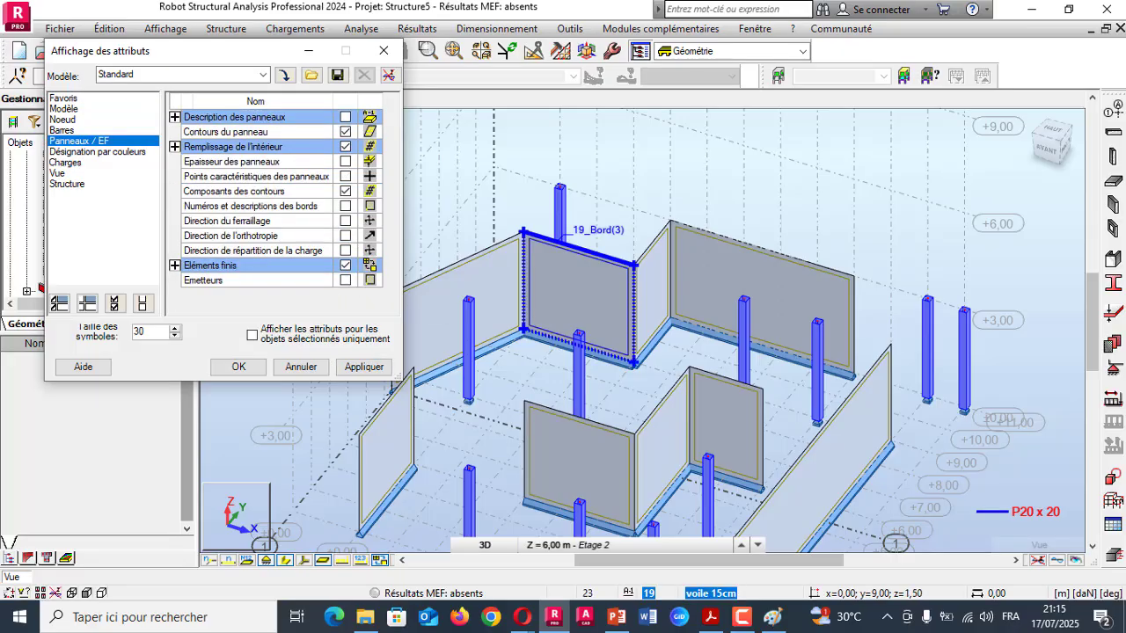
click(345, 161)
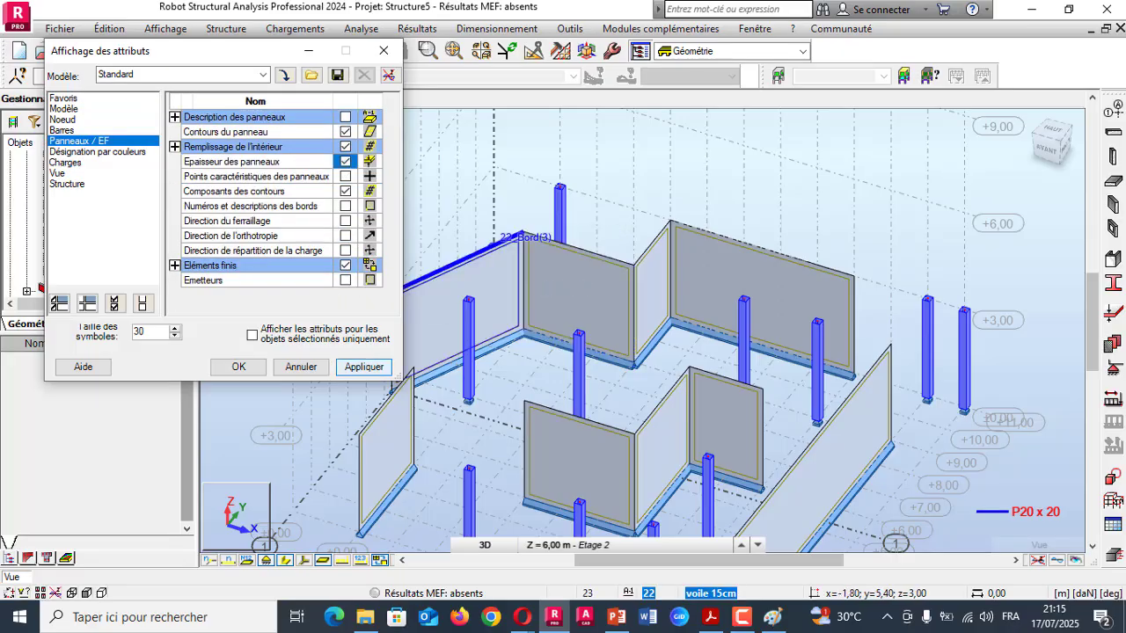
click(364, 367)
scroll(796, 259, down, 2)
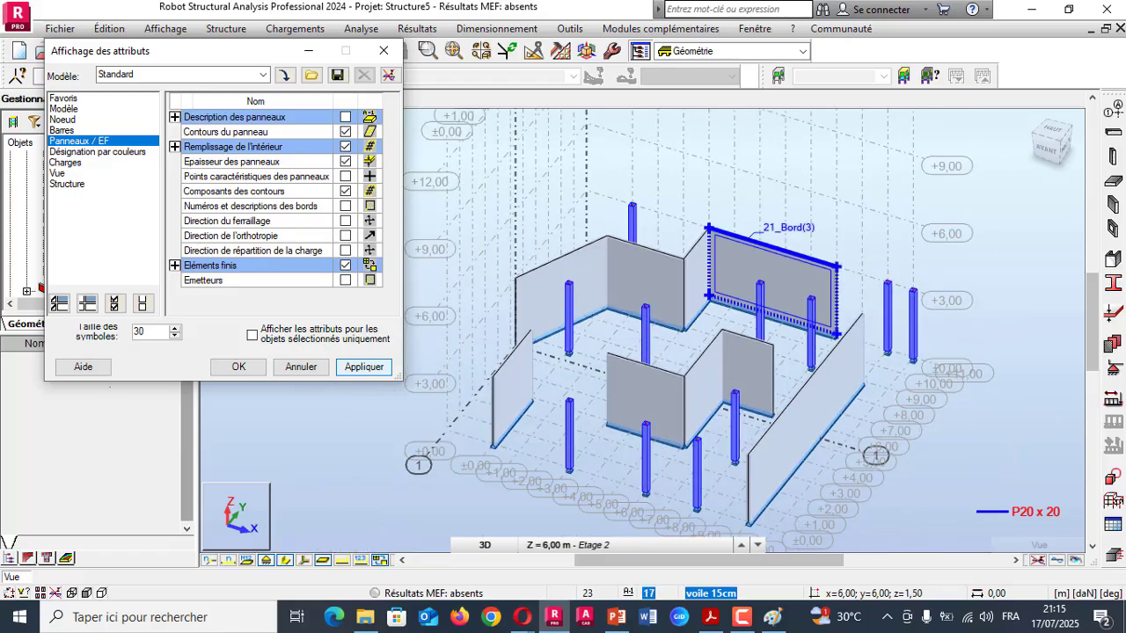
scroll(677, 400, up, 6)
scroll(673, 409, up, 3)
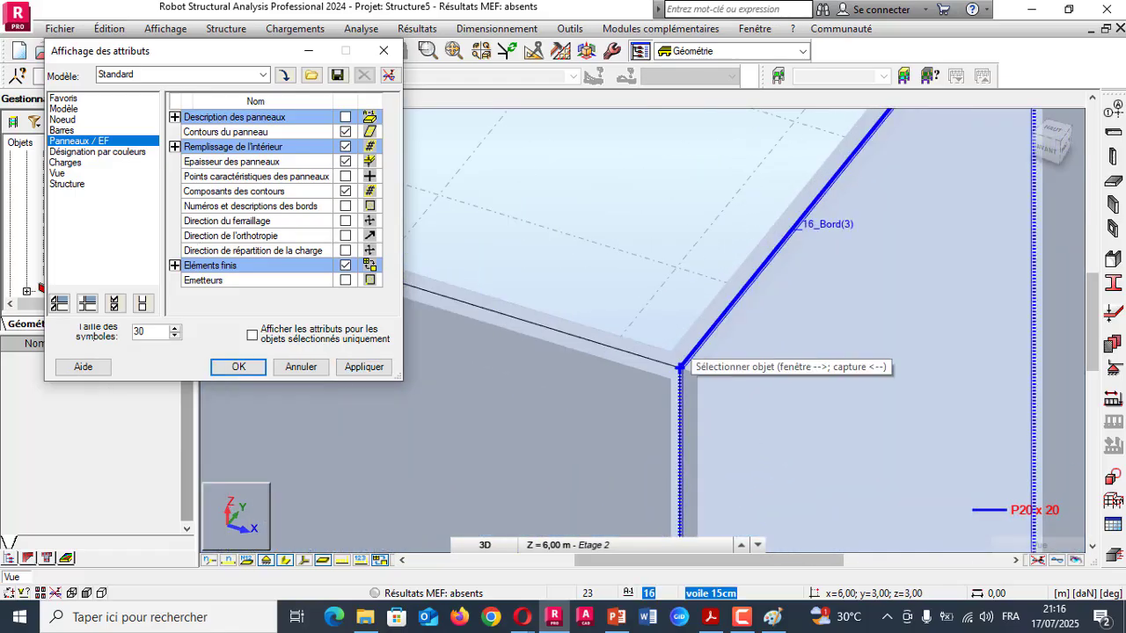
scroll(679, 366, down, 5)
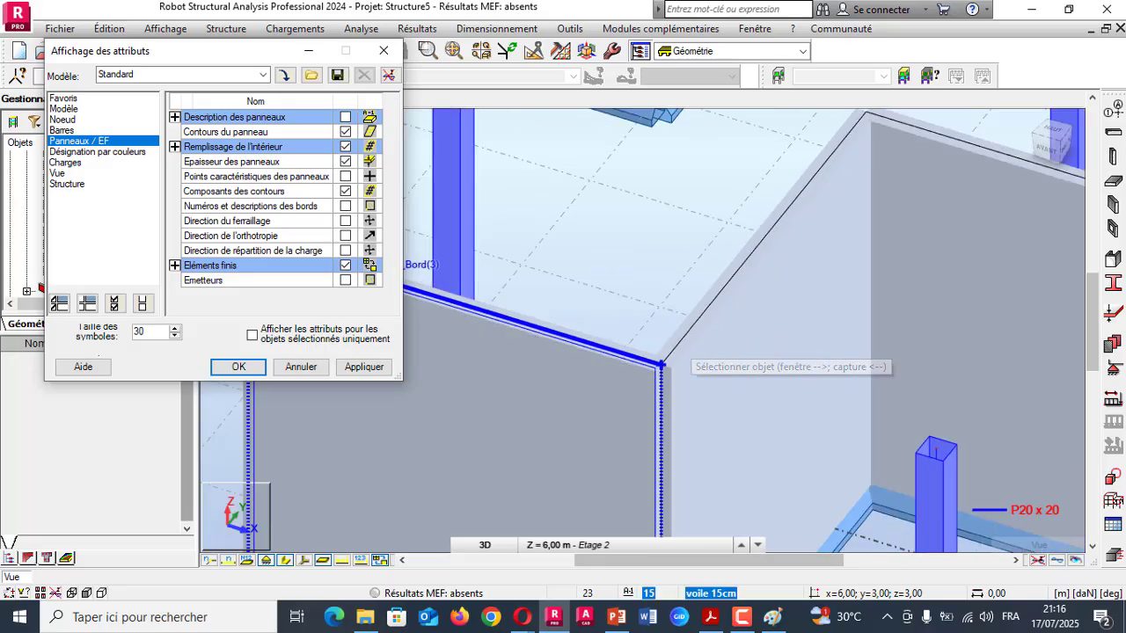
scroll(702, 361, down, 2)
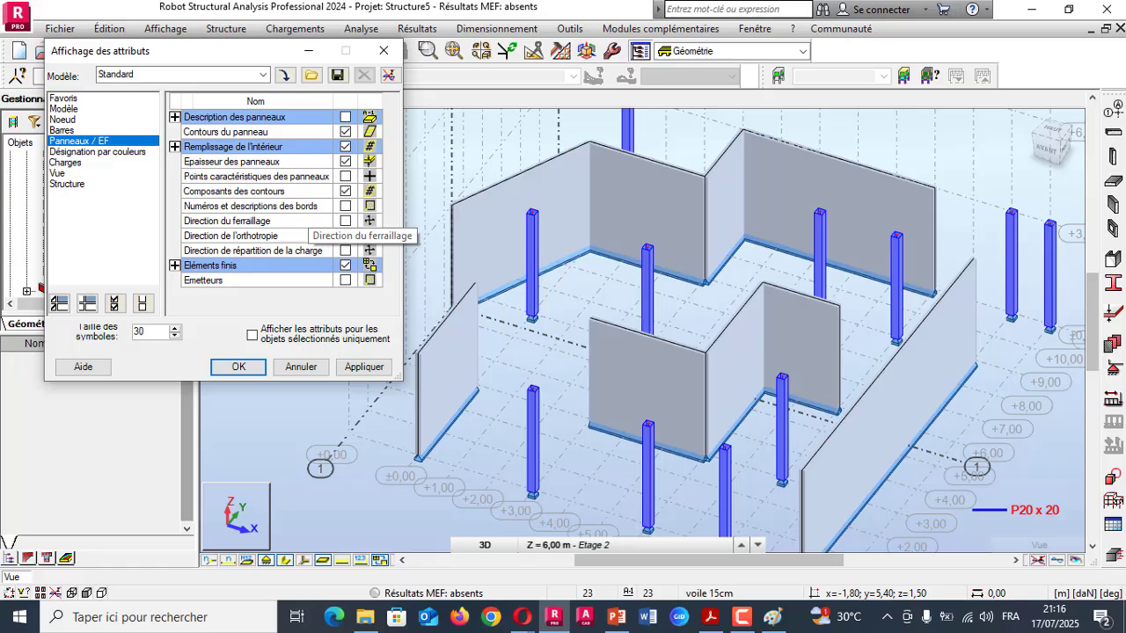
- Show the panel descriptions on the walls, and switch both the descriptions and the panel thickness display back off
click(345, 116)
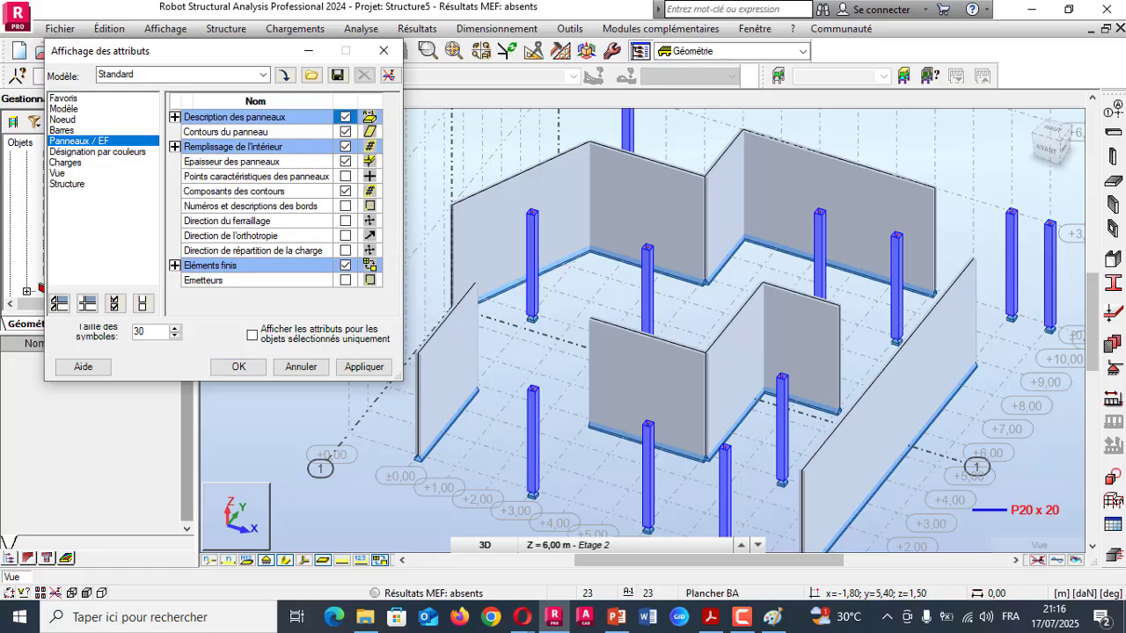
click(363, 367)
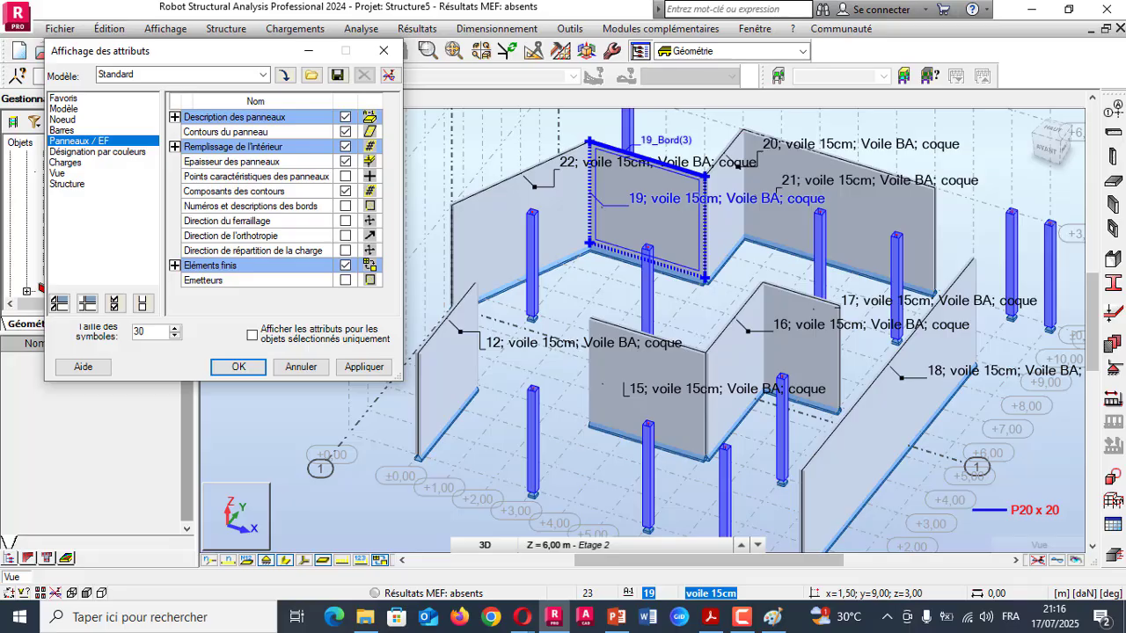
click(345, 118)
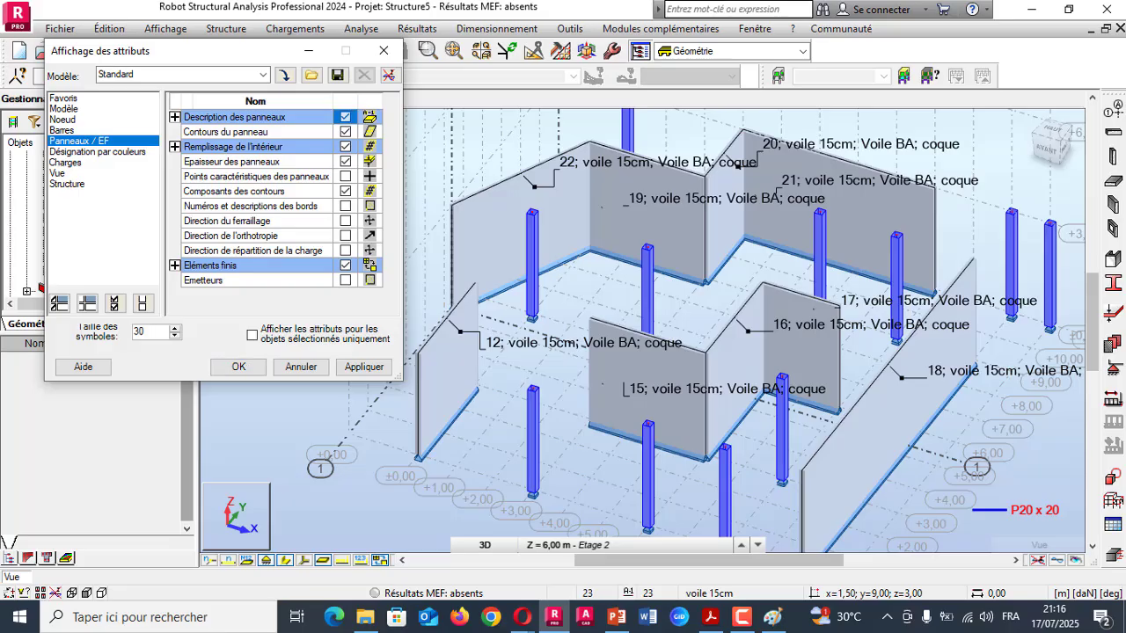
click(345, 161)
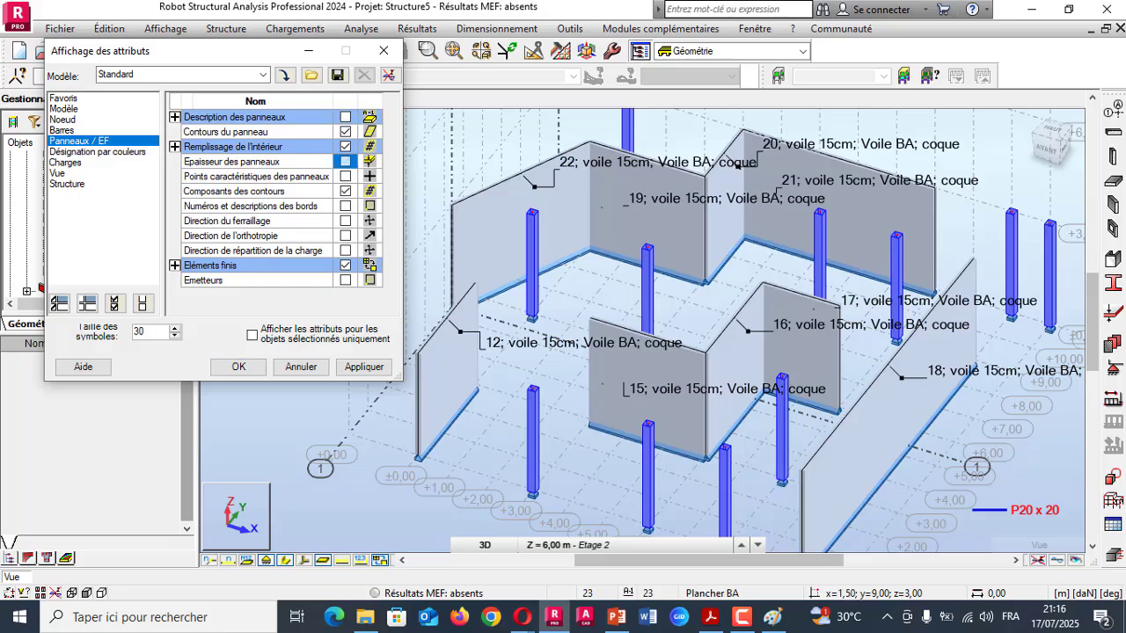
click(363, 367)
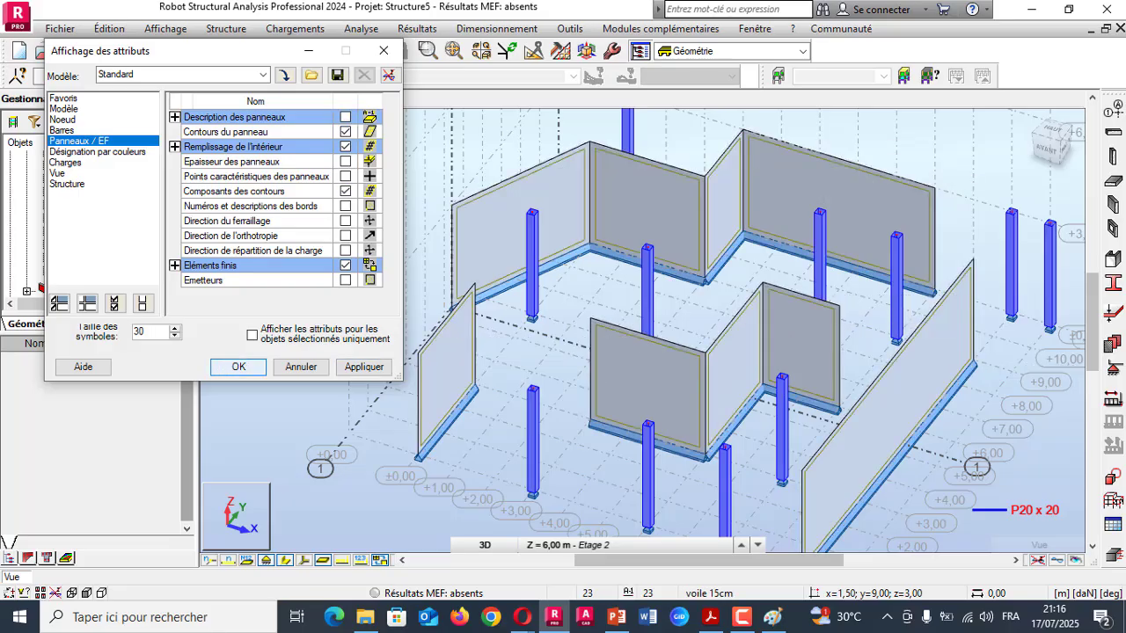
key(Return)
- Inspect the top corner at 0;9;3 where inclined voile 9 meets the adjacent wall
scroll(642, 325, up, 3)
click(655, 163)
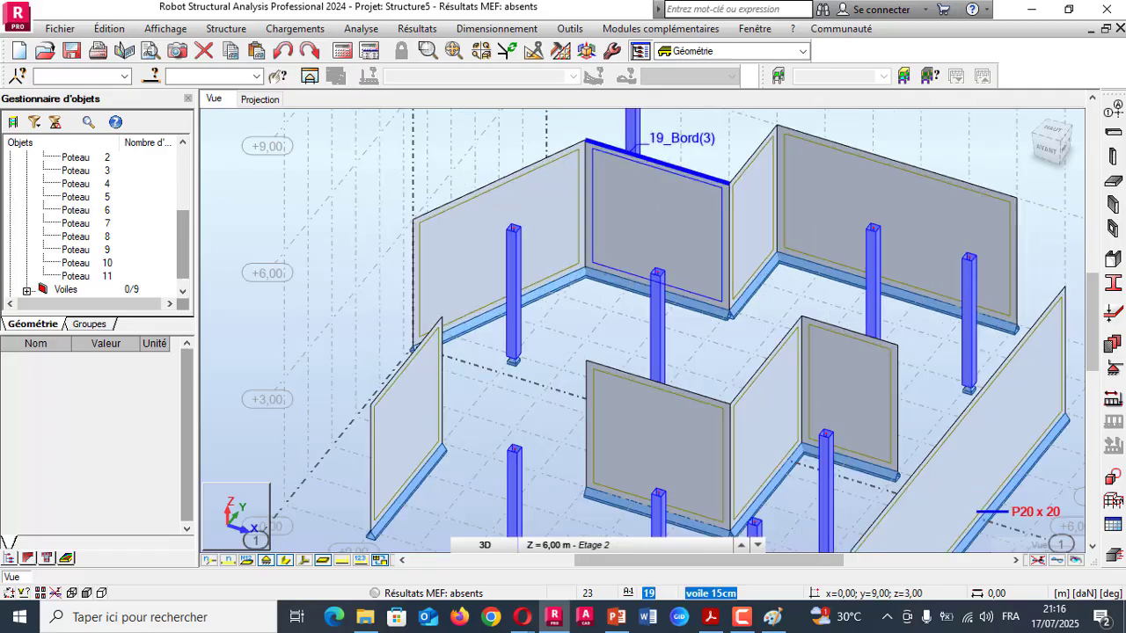
scroll(585, 140, up, 4)
click(585, 140)
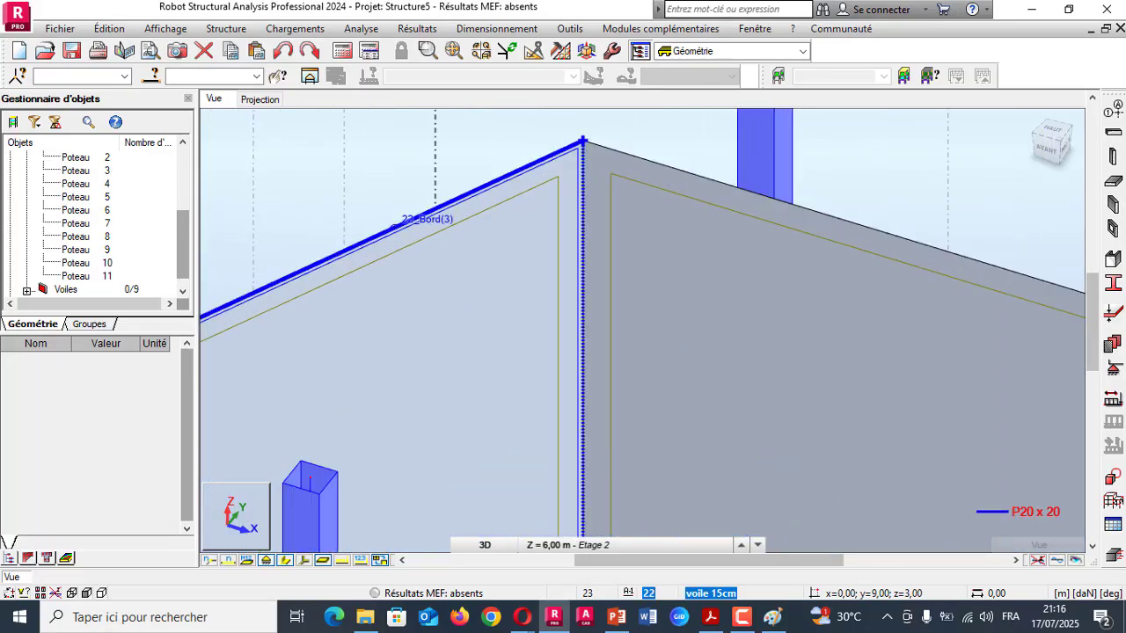
scroll(582, 141, down, 8)
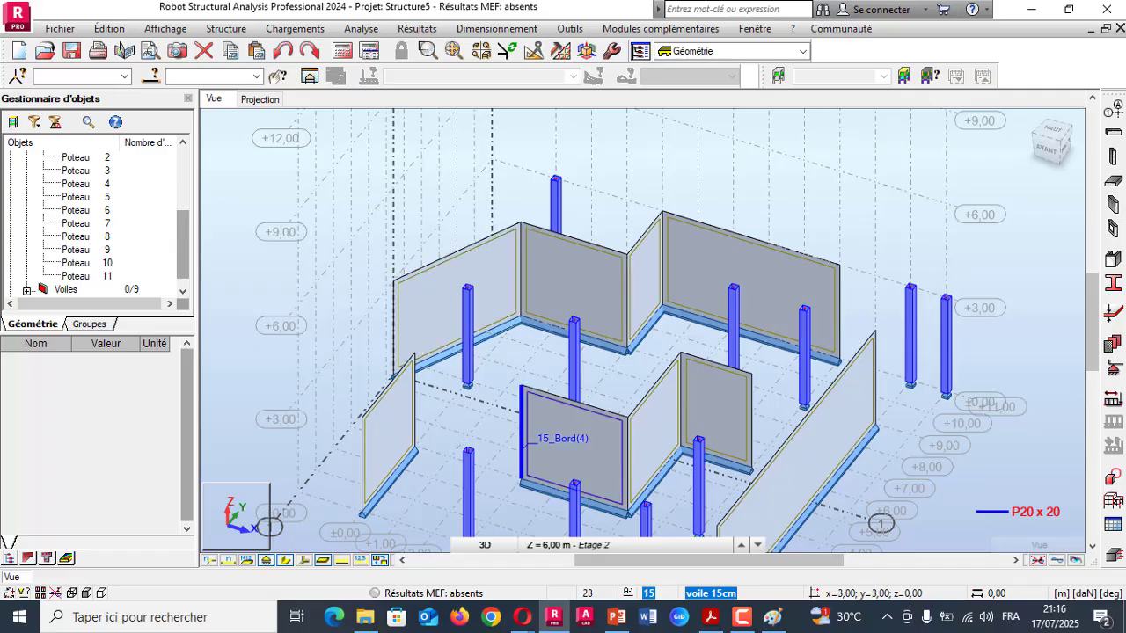
- Review the 20x30 beam layout in the PDF, check the Google Meet call, and return to the Robot model
click(710, 616)
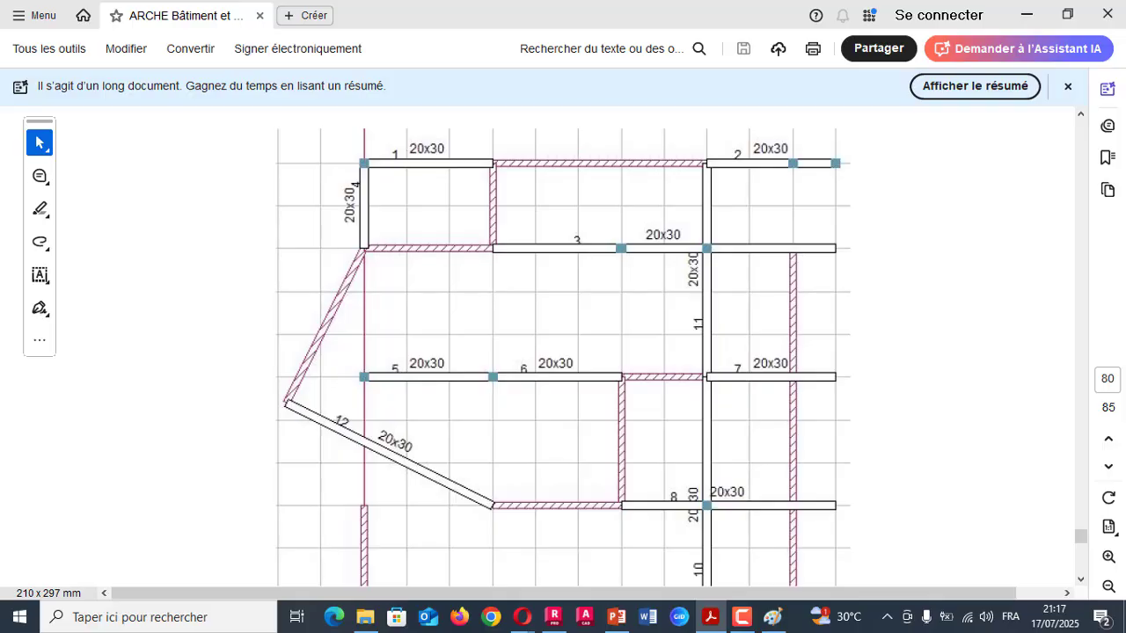
mouse_move(521, 617)
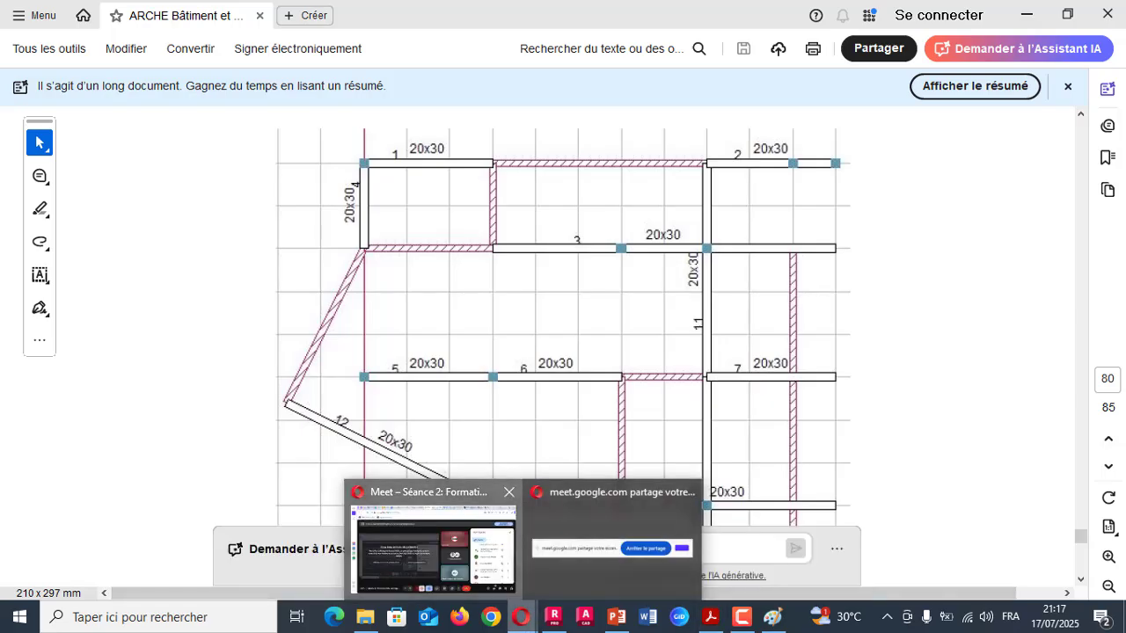
click(432, 540)
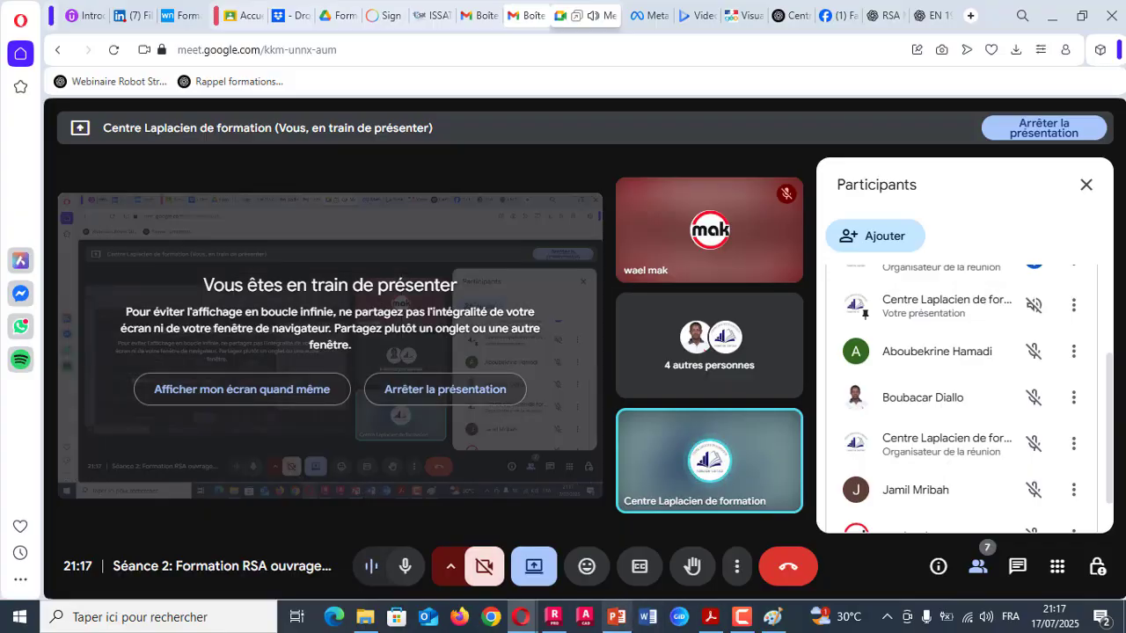
click(554, 617)
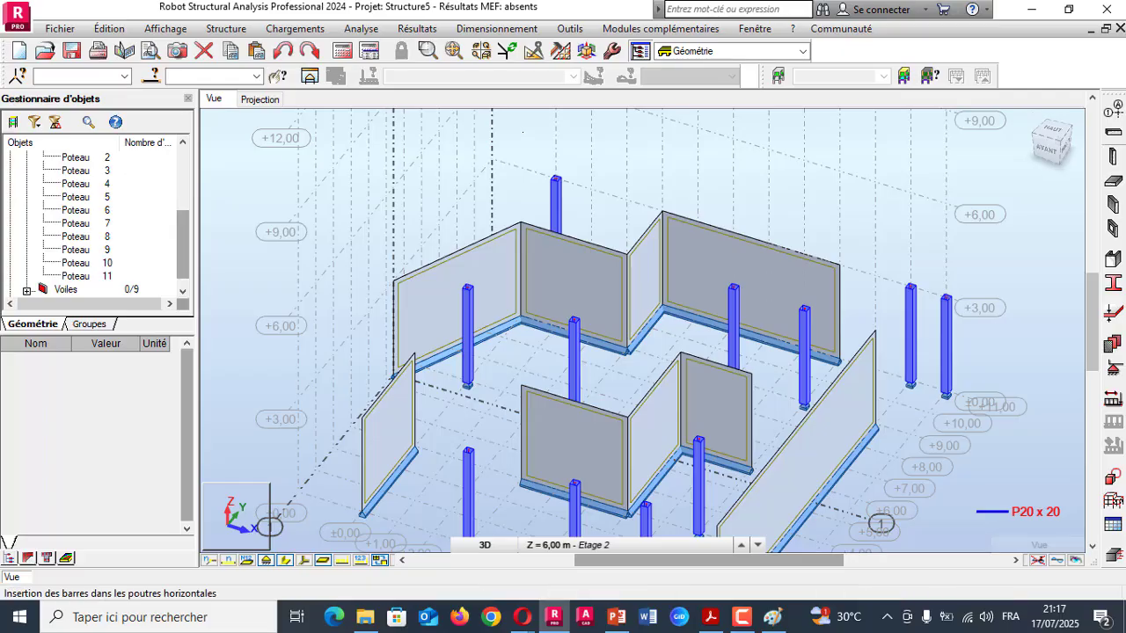
- Start the horizontal beam command and expand the Voiles list in the object manager to review the modelled walls
click(1113, 132)
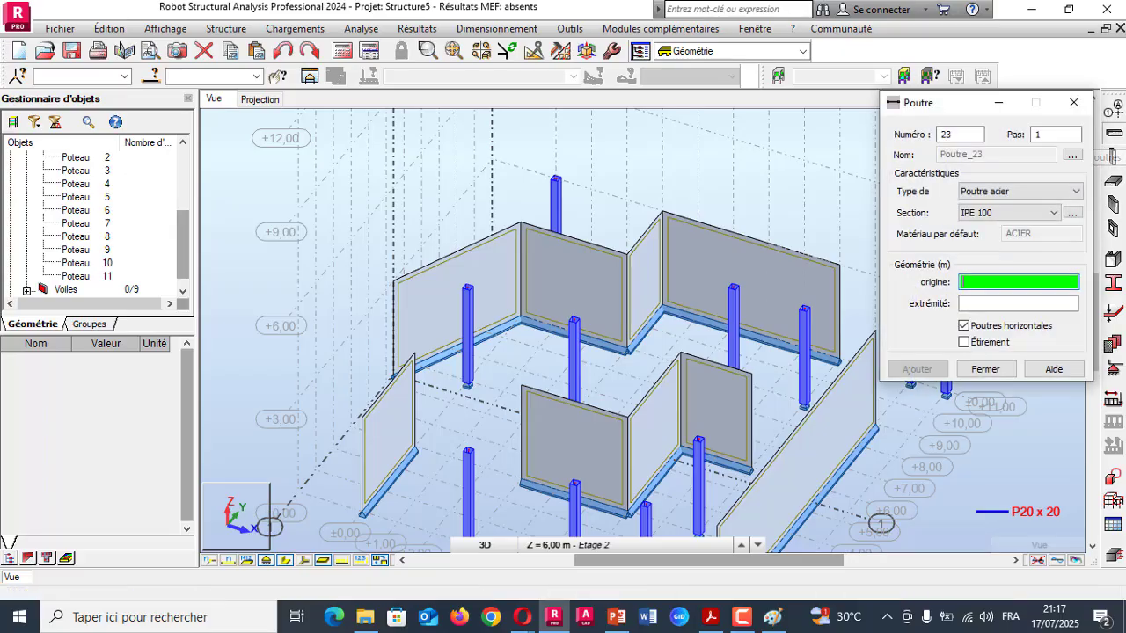
drag(932, 102, 165, 150)
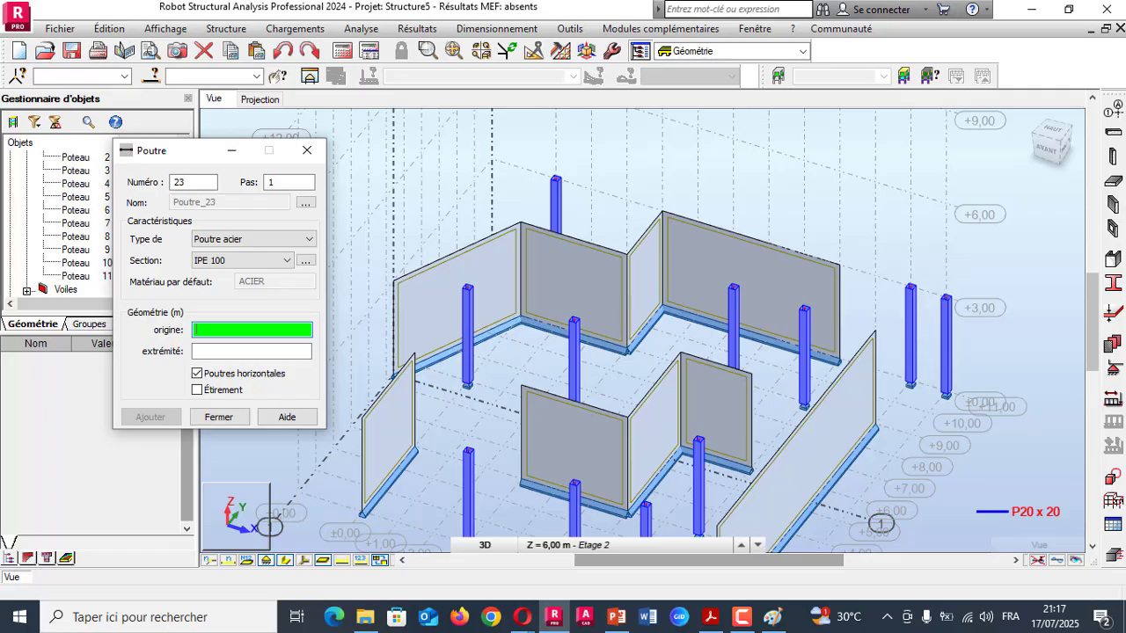
drag(165, 150, 281, 150)
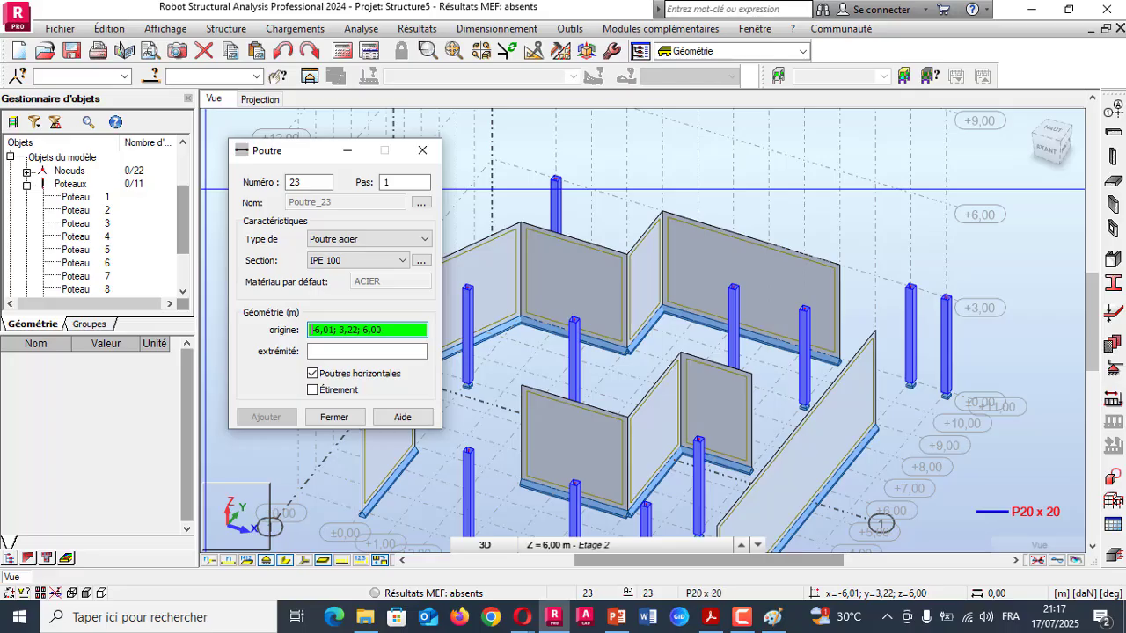
scroll(97, 219, down, 2)
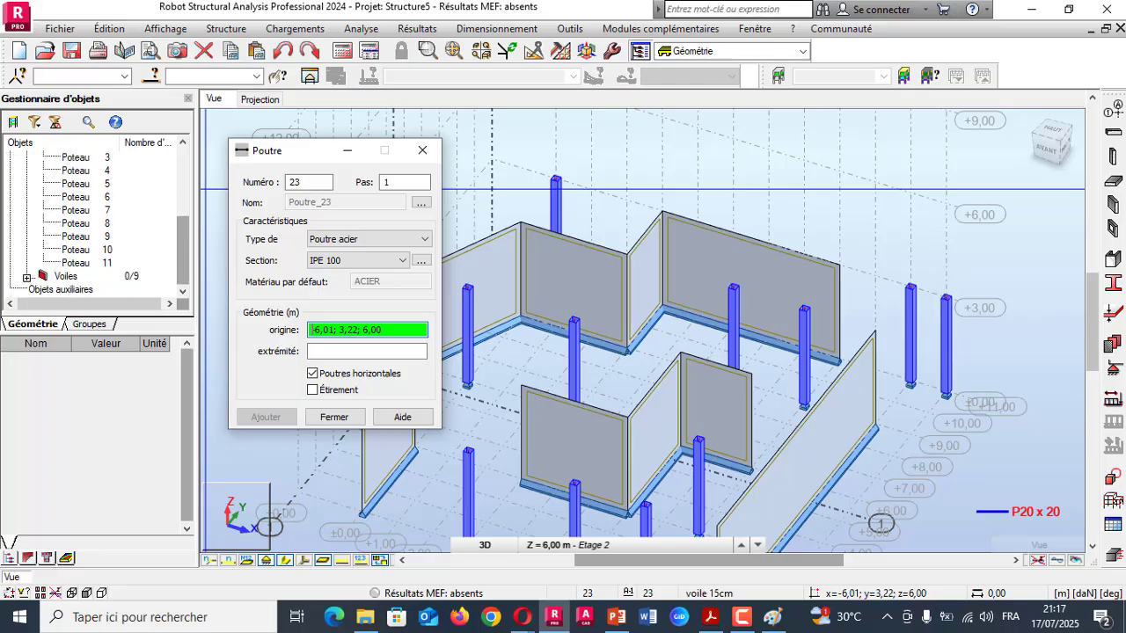
click(61, 290)
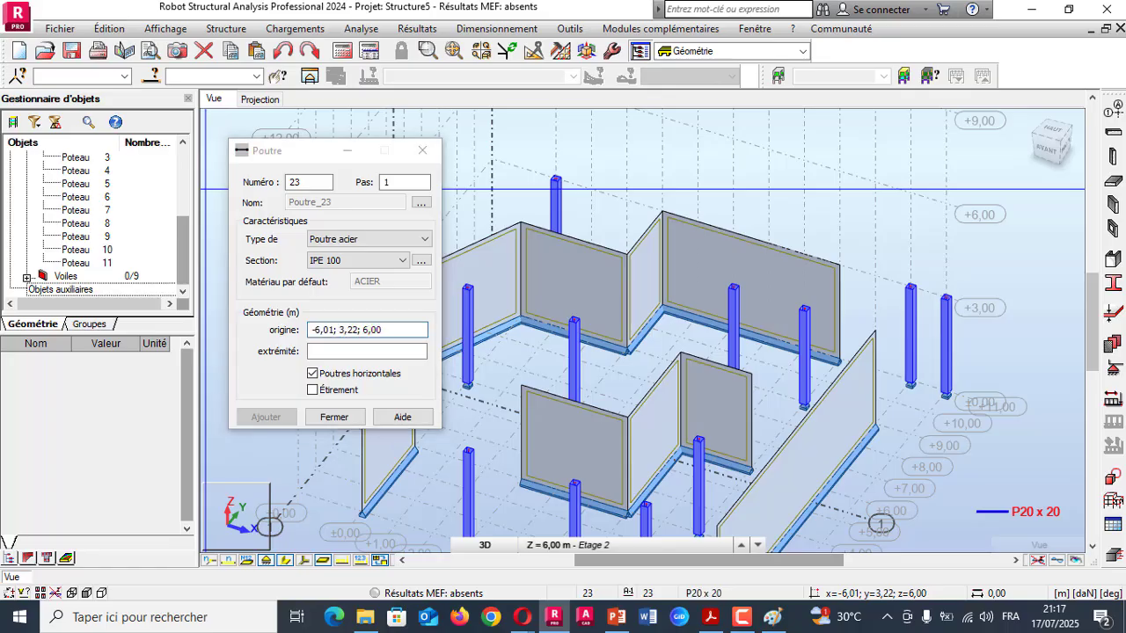
click(27, 278)
scroll(97, 223, down, 3)
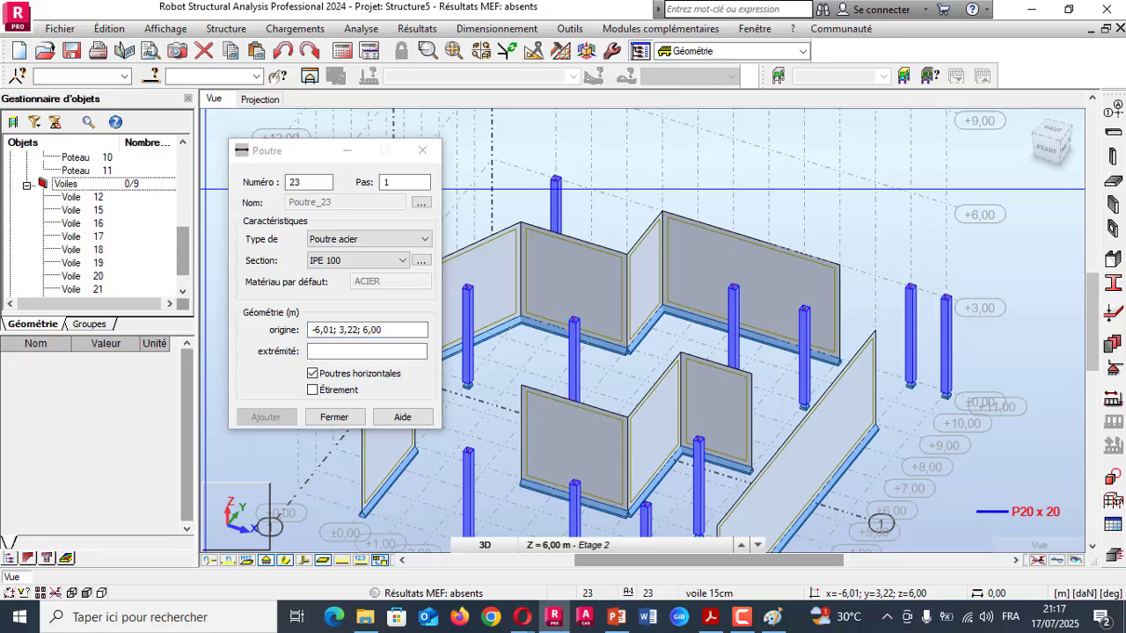
scroll(96, 220, up, 6)
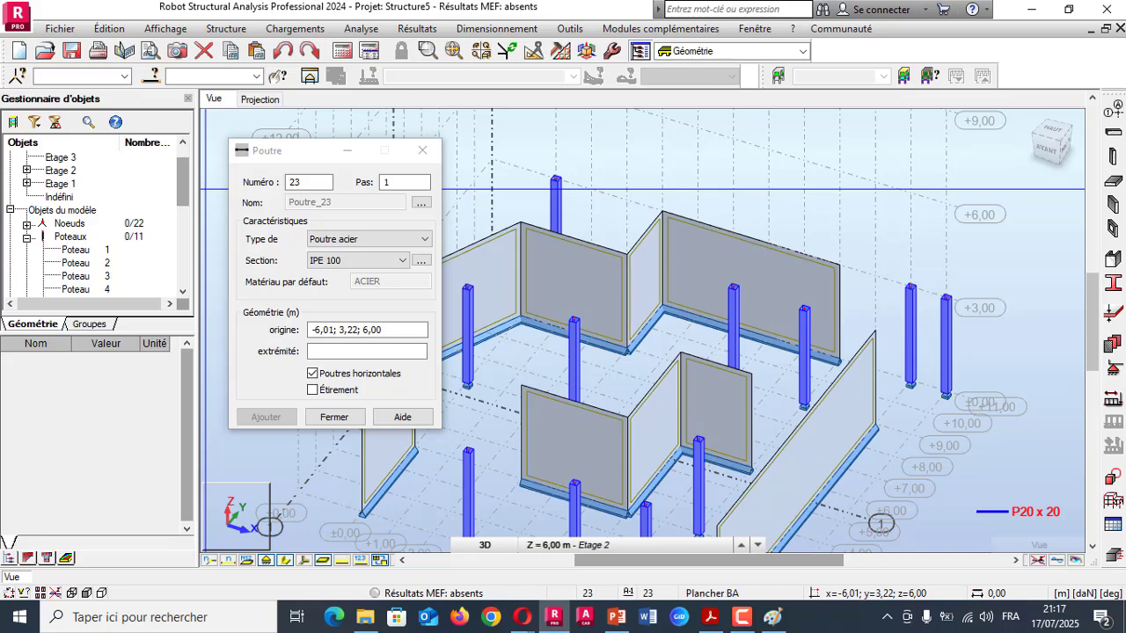
drag(299, 150, 132, 117)
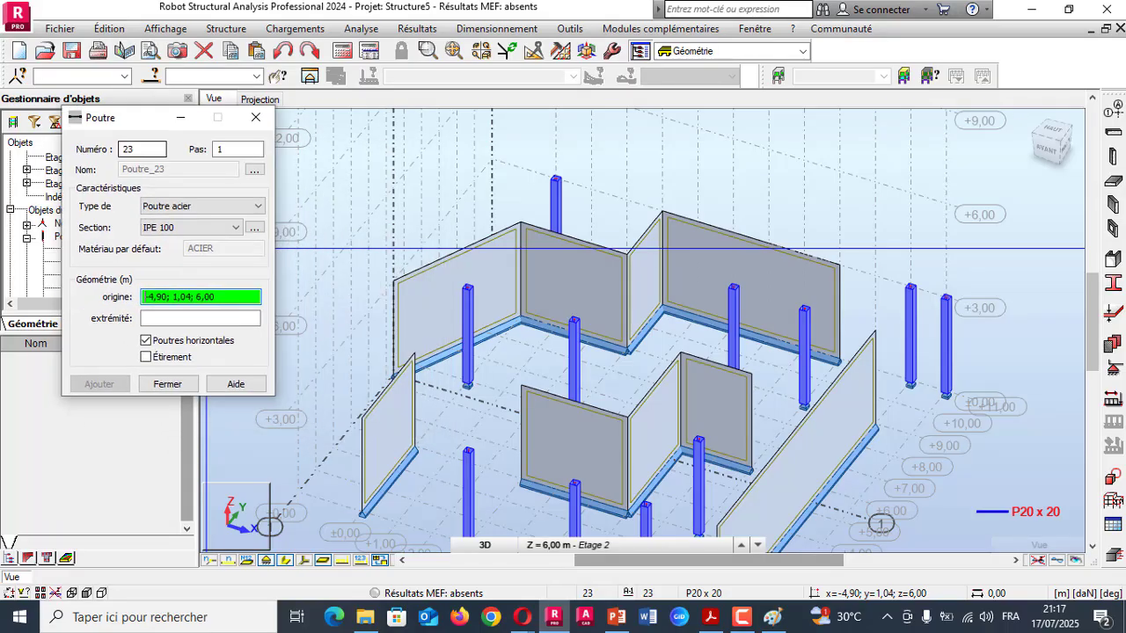
- Set the beam type to Poutre BA and open the definition of a new beam section
click(203, 207)
key(Return)
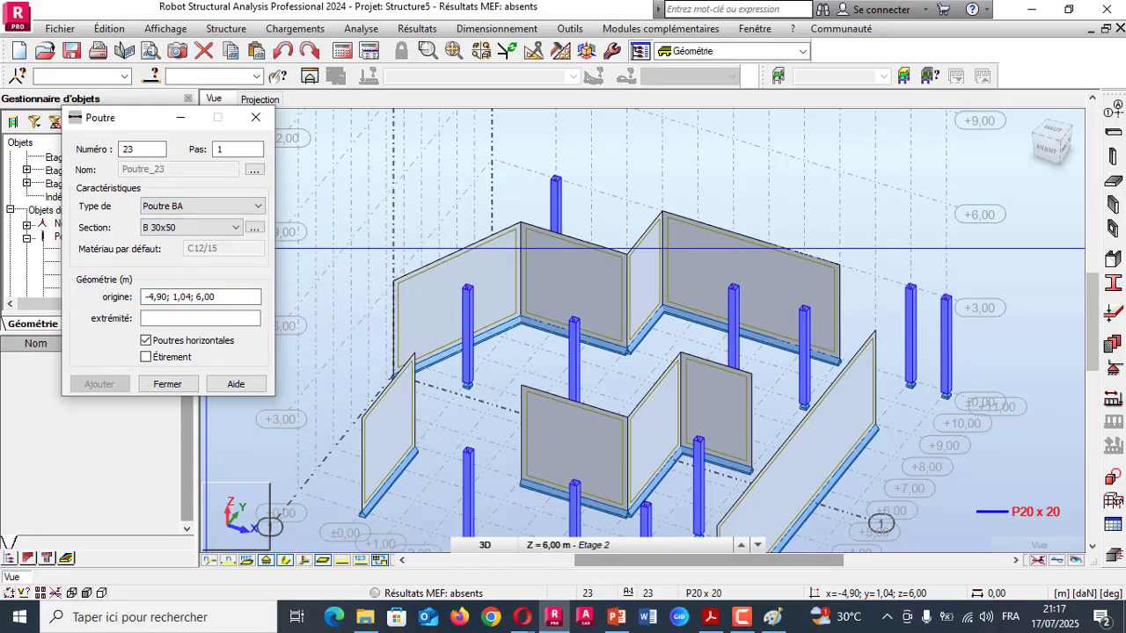
click(255, 227)
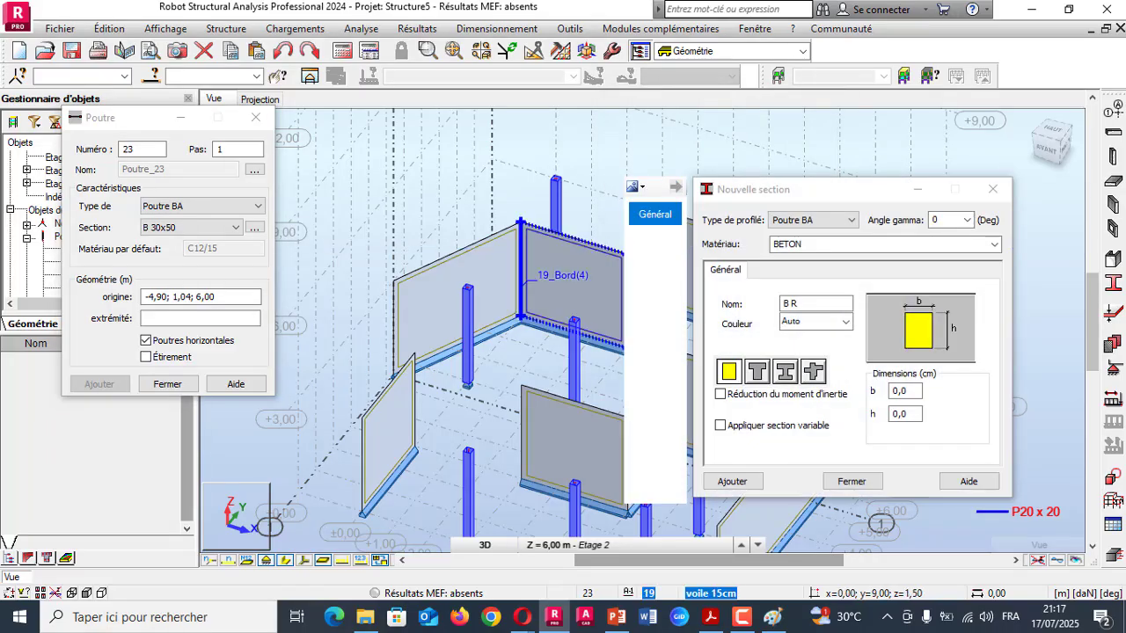
- Add a rectangular section named Poutre 20x30 with b 20 cm, h 30 cm and material BETON25
text(P)
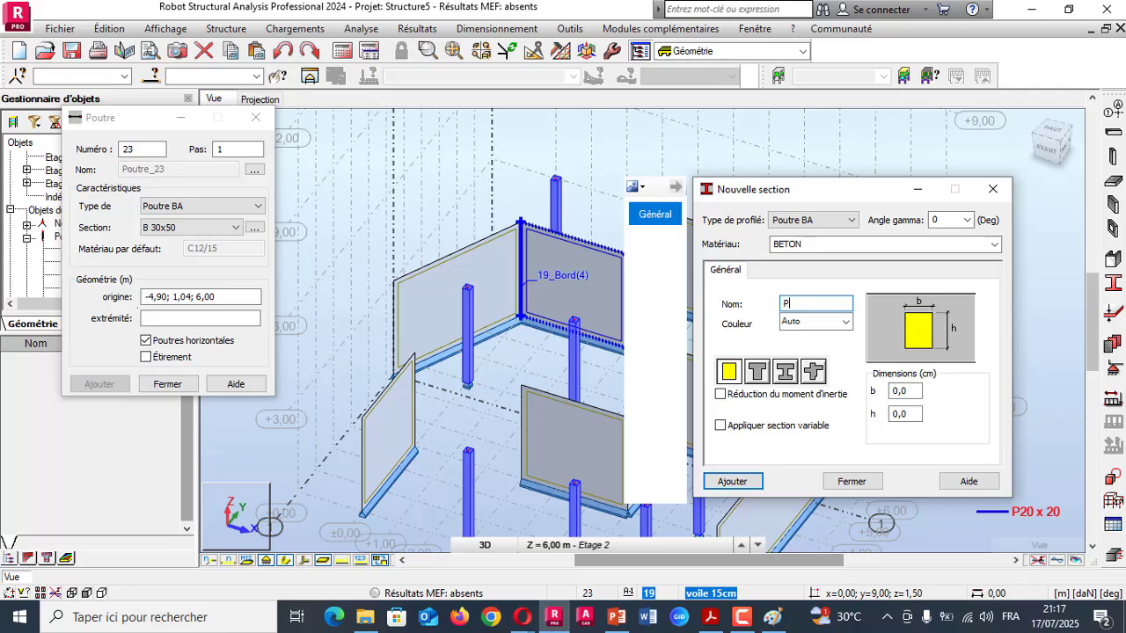
text(outre 20x30)
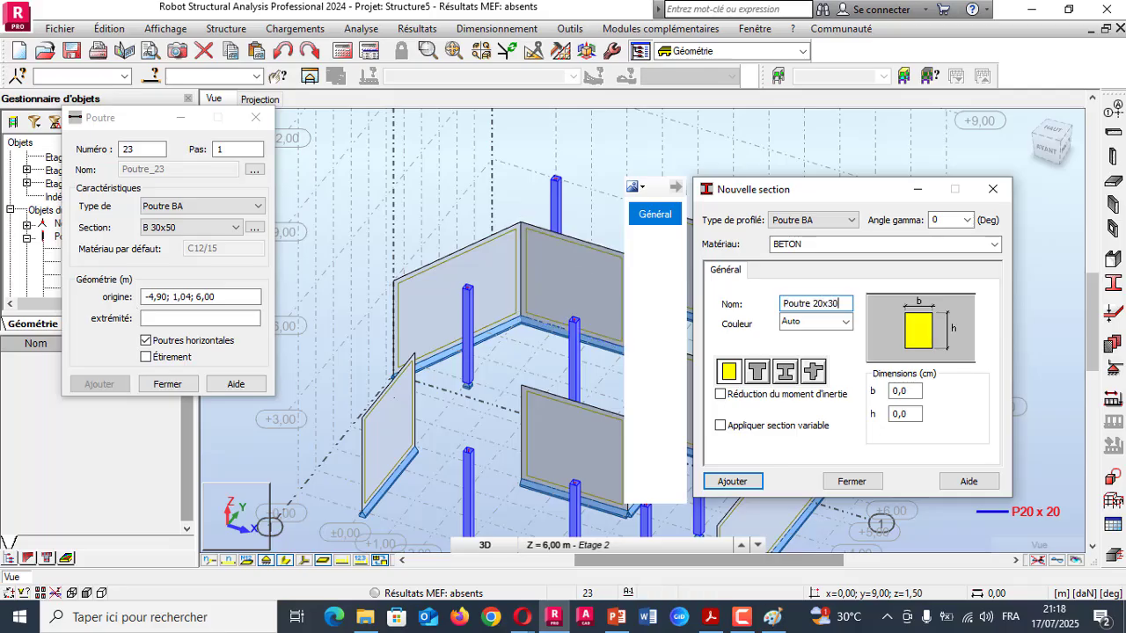
click(905, 391)
text(20)
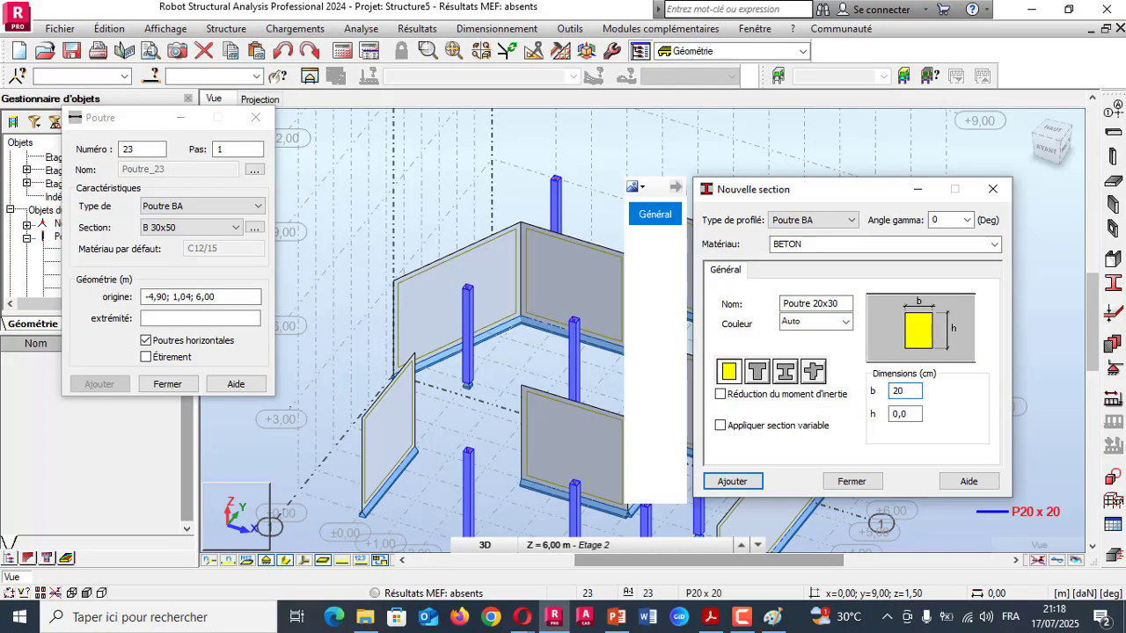
key(Tab)
text(30)
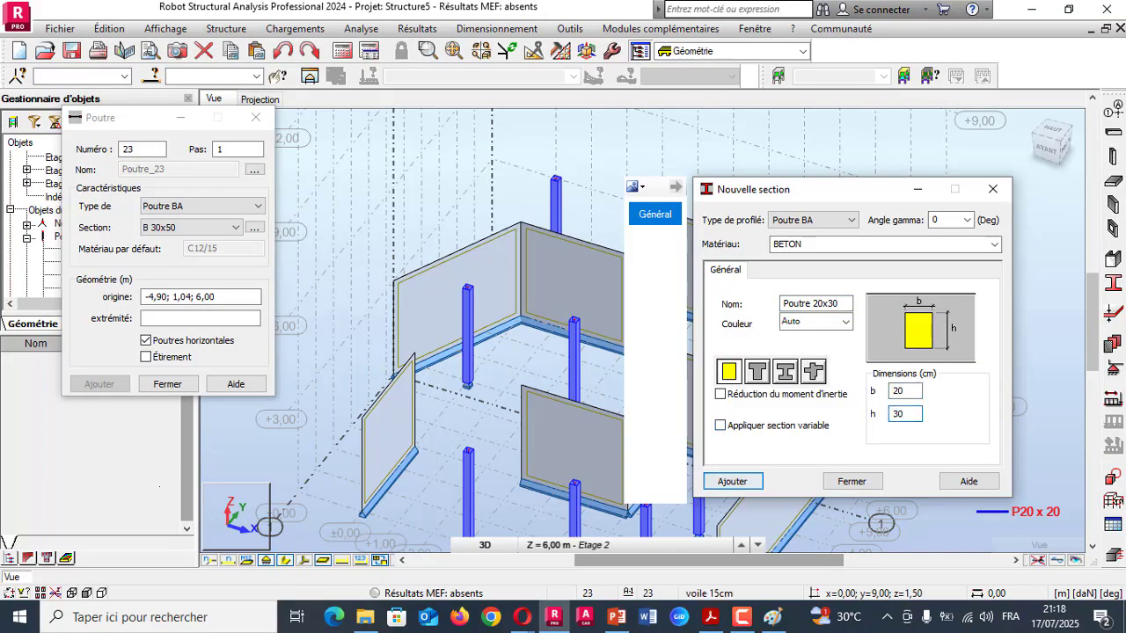
click(844, 245)
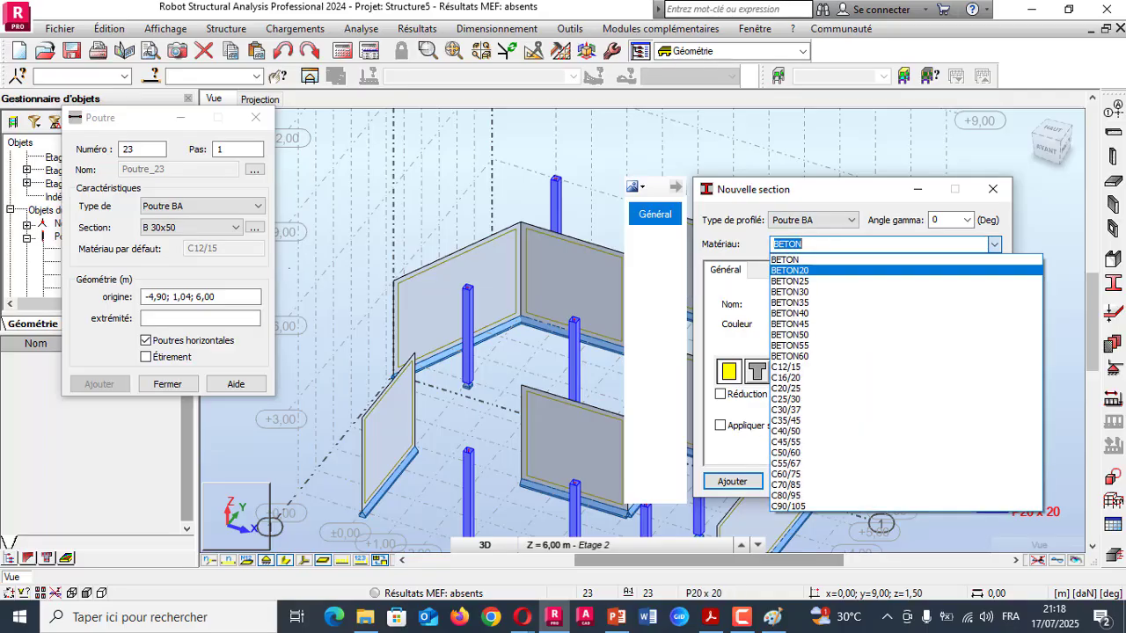
click(789, 280)
click(732, 481)
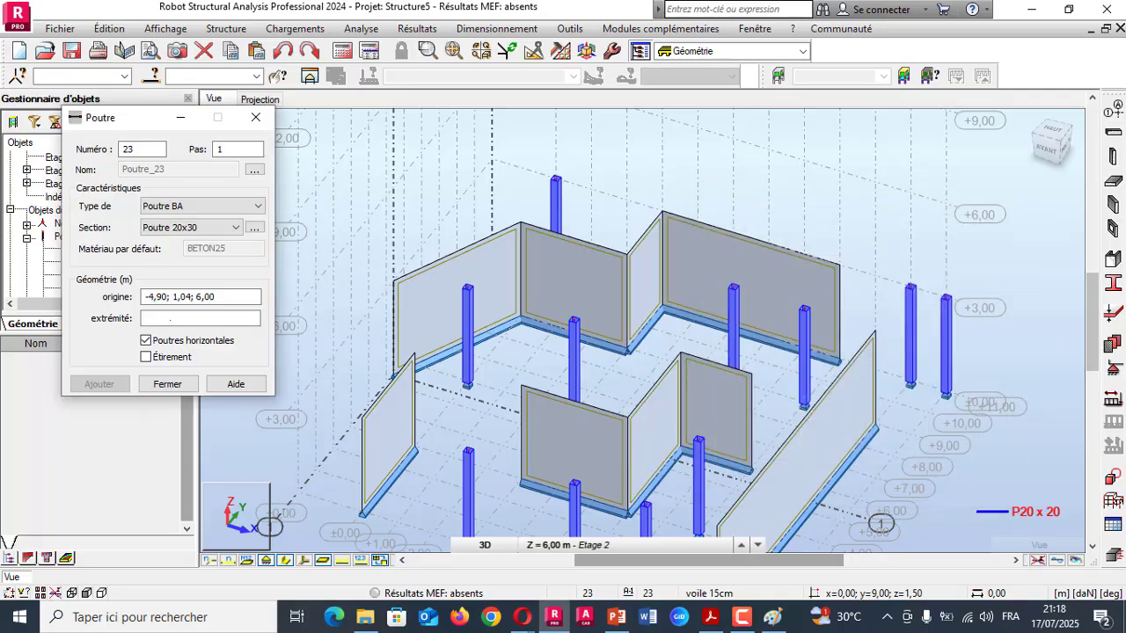
- Check beam 1 in the PDF layout and place a Poutre 20x30 beam from 0;11;3 to 3;11;3 in the Robot model
scroll(524, 267, down, 3)
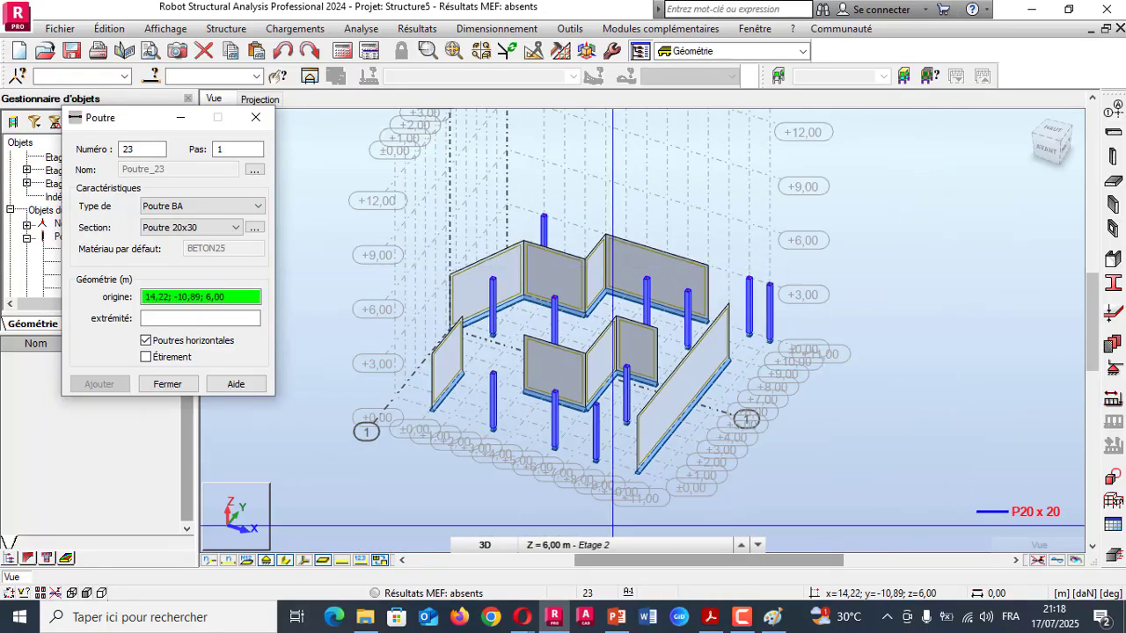
click(711, 617)
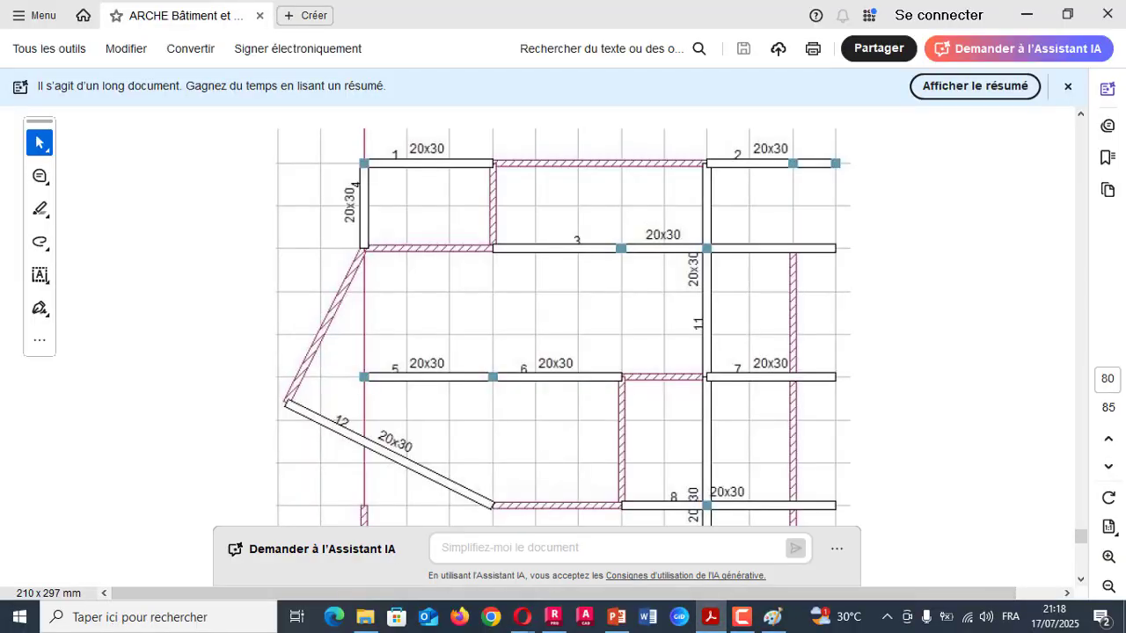
scroll(563, 352, up, 1)
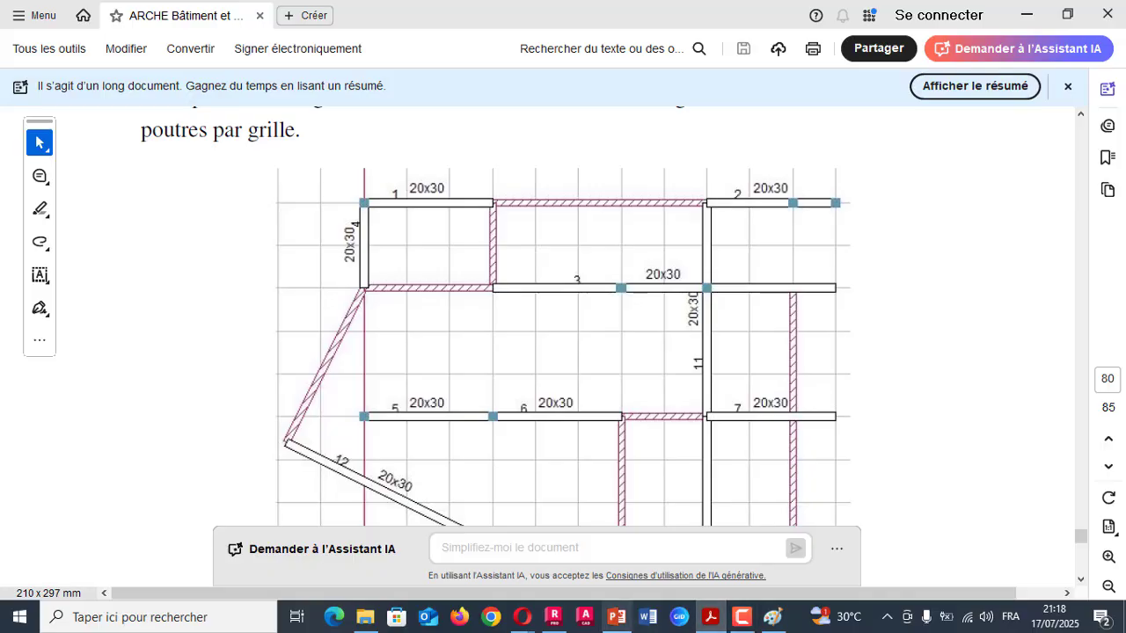
click(553, 617)
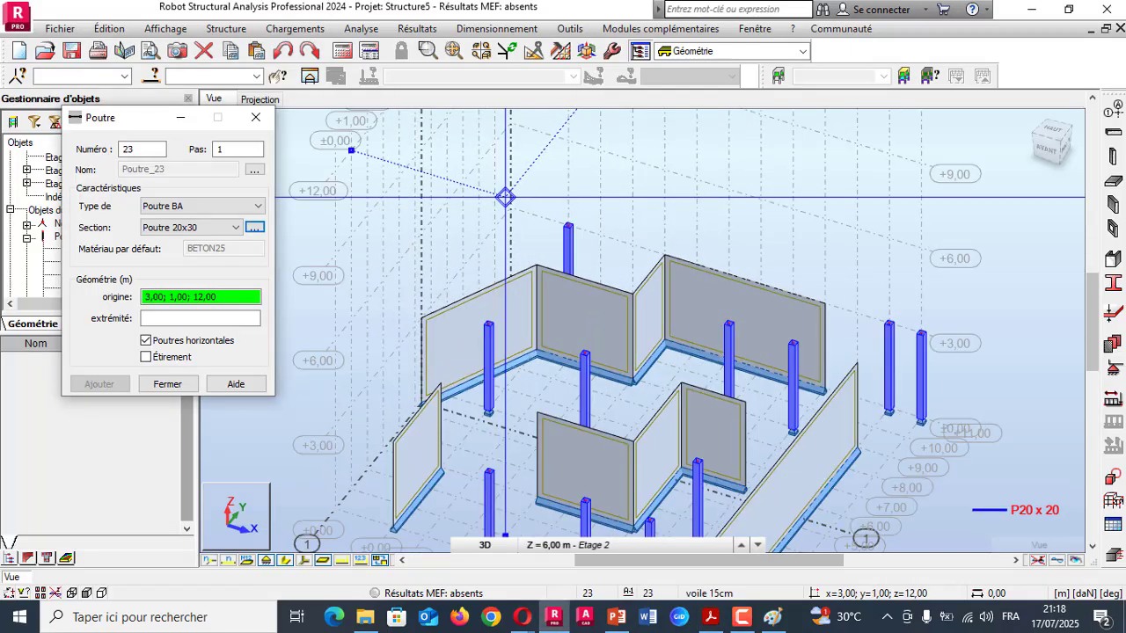
scroll(505, 197, up, 2)
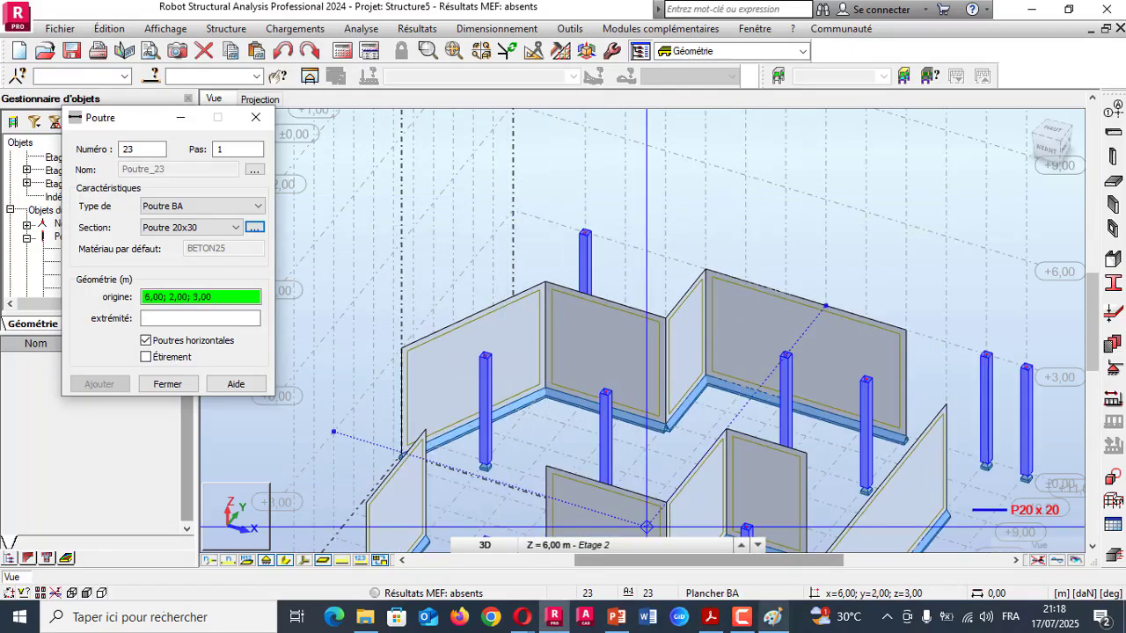
mouse_move(773, 616)
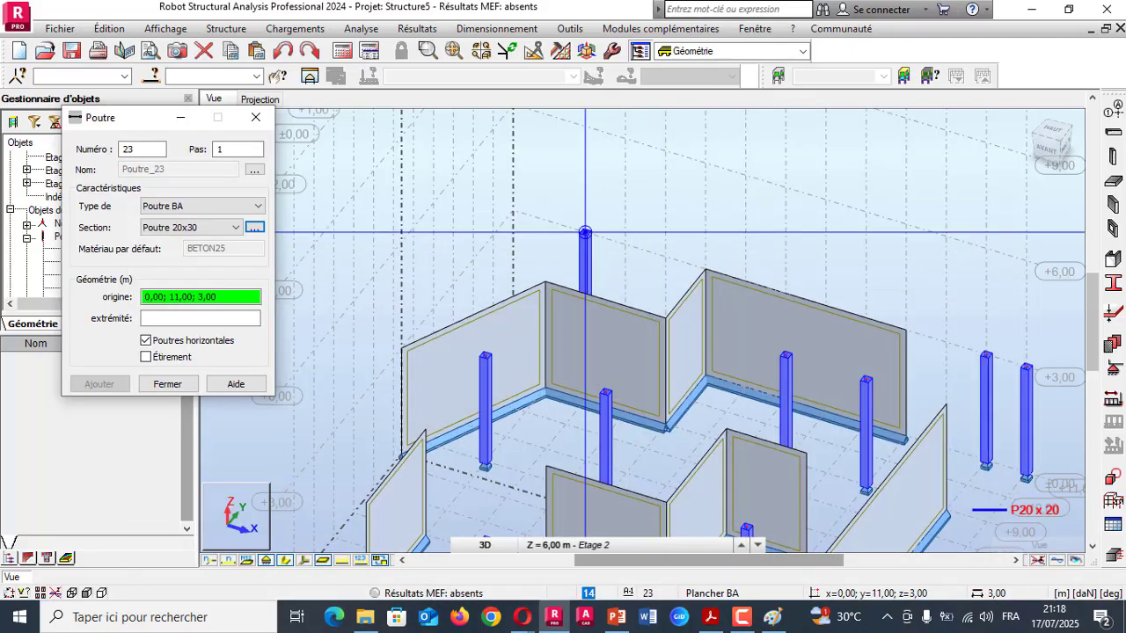
click(585, 234)
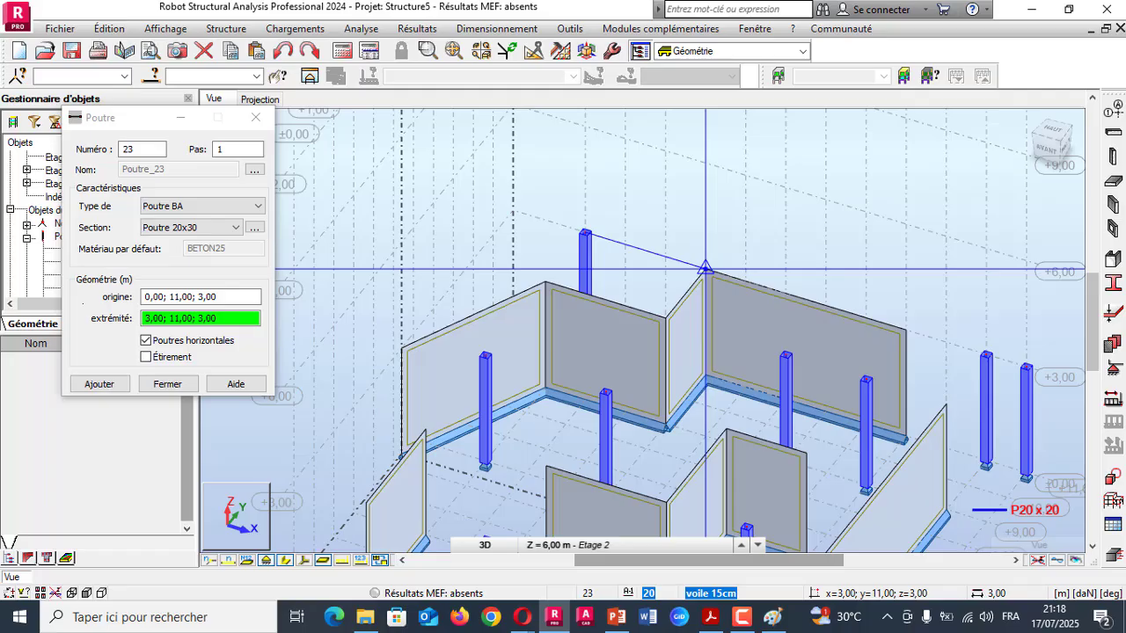
click(706, 269)
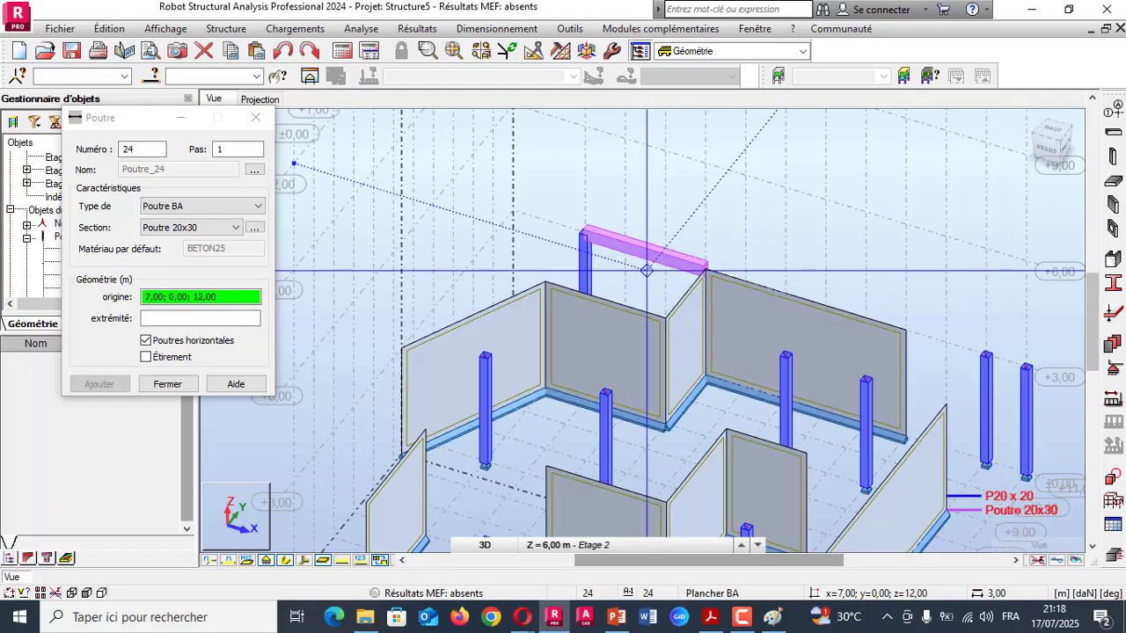
- Place beam 2 of the PDF layout from the wall end at 8;11;3 to the column top at 11;11;3
scroll(568, 230, down, 3)
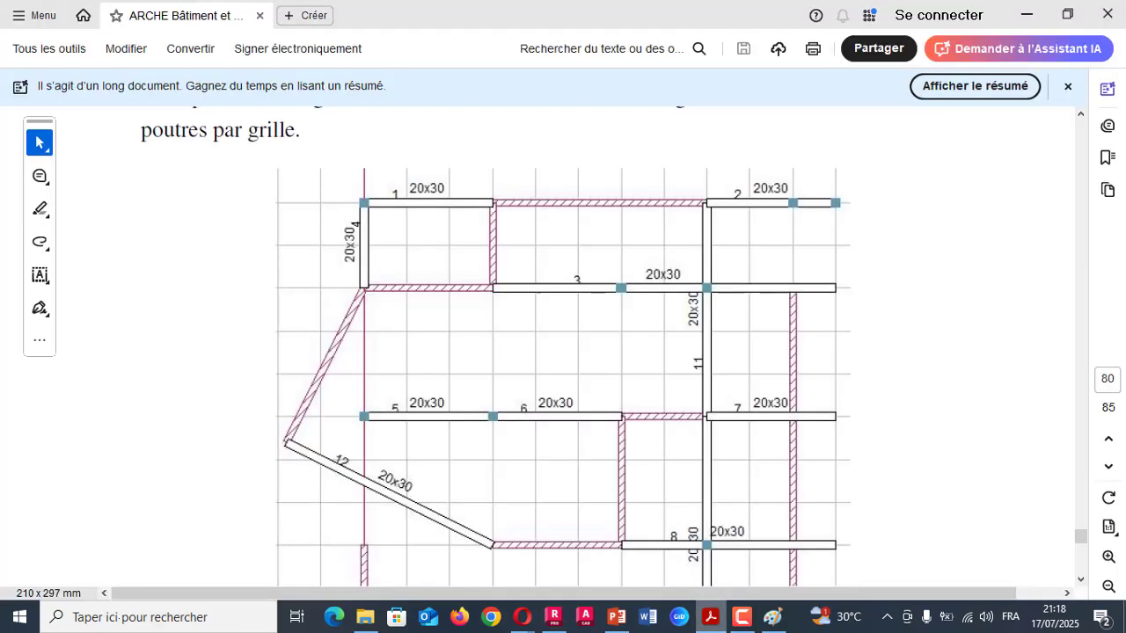
key(alt+Tab)
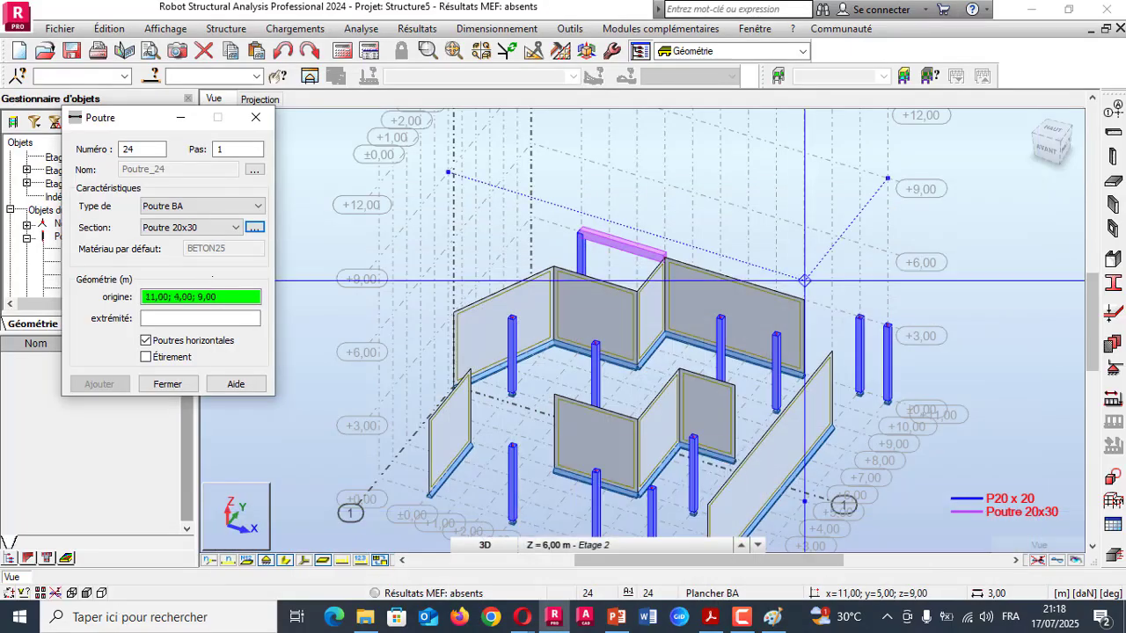
click(800, 311)
click(931, 352)
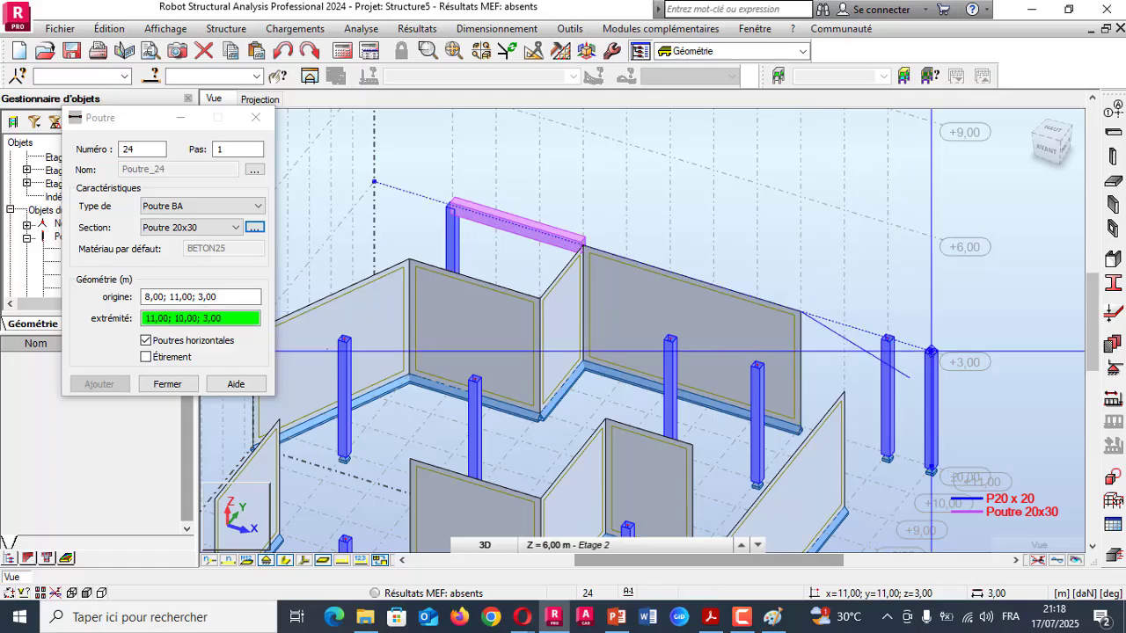
click(931, 352)
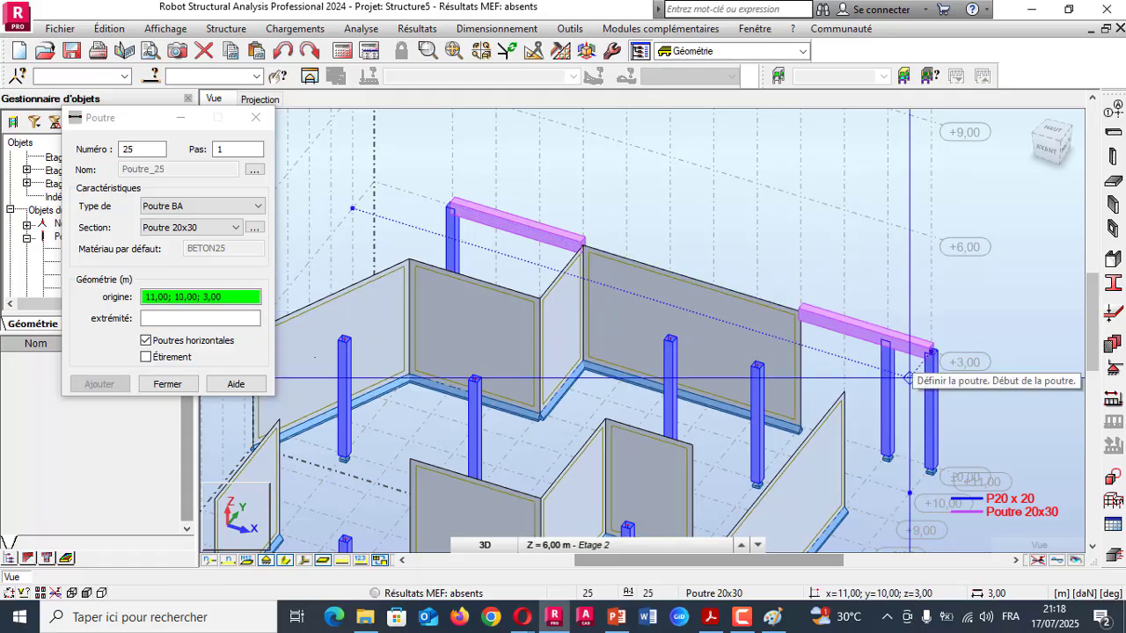
- Examine how the beam between 8;11;3 and 11;11;3 sits on its columns and compare it with the PDF beam layout
scroll(820, 234, down, 3)
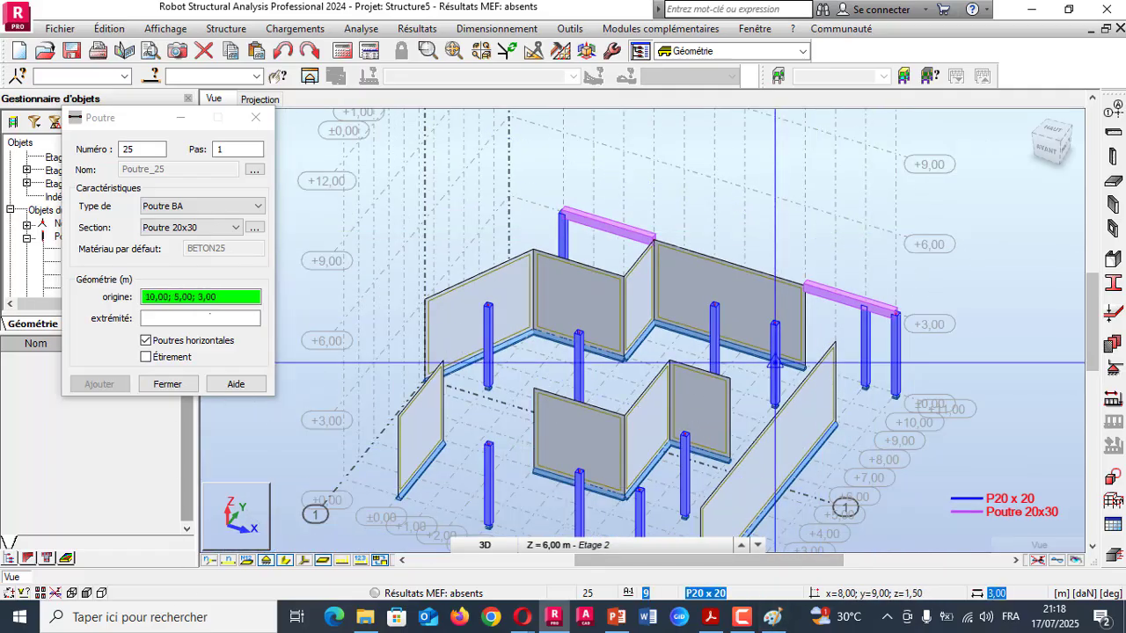
scroll(879, 303, up, 8)
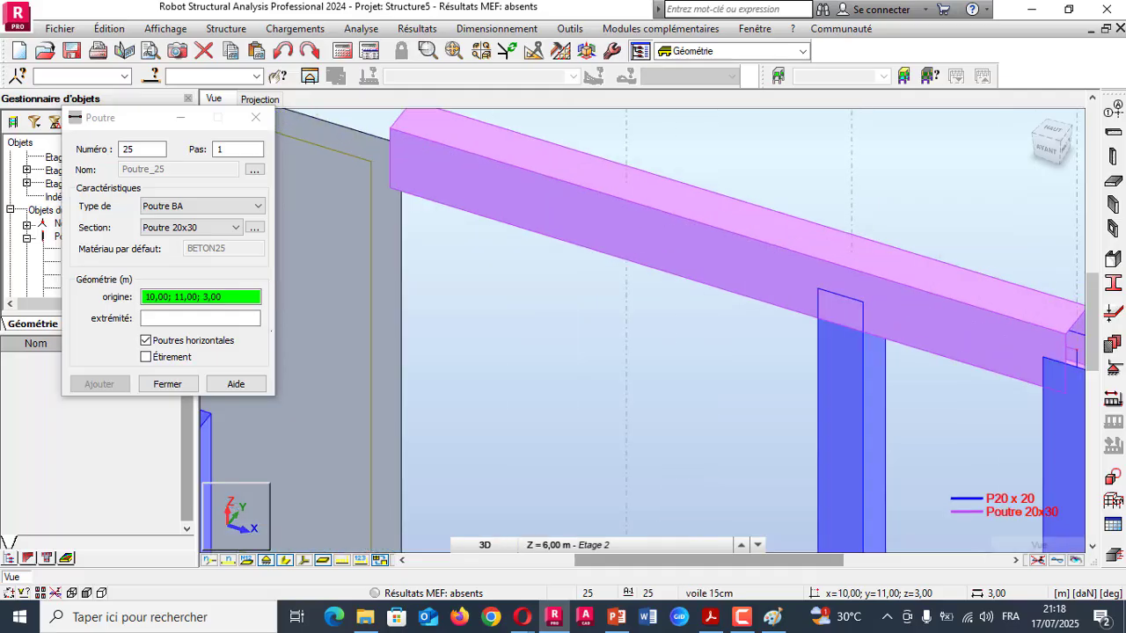
scroll(901, 361, down, 3)
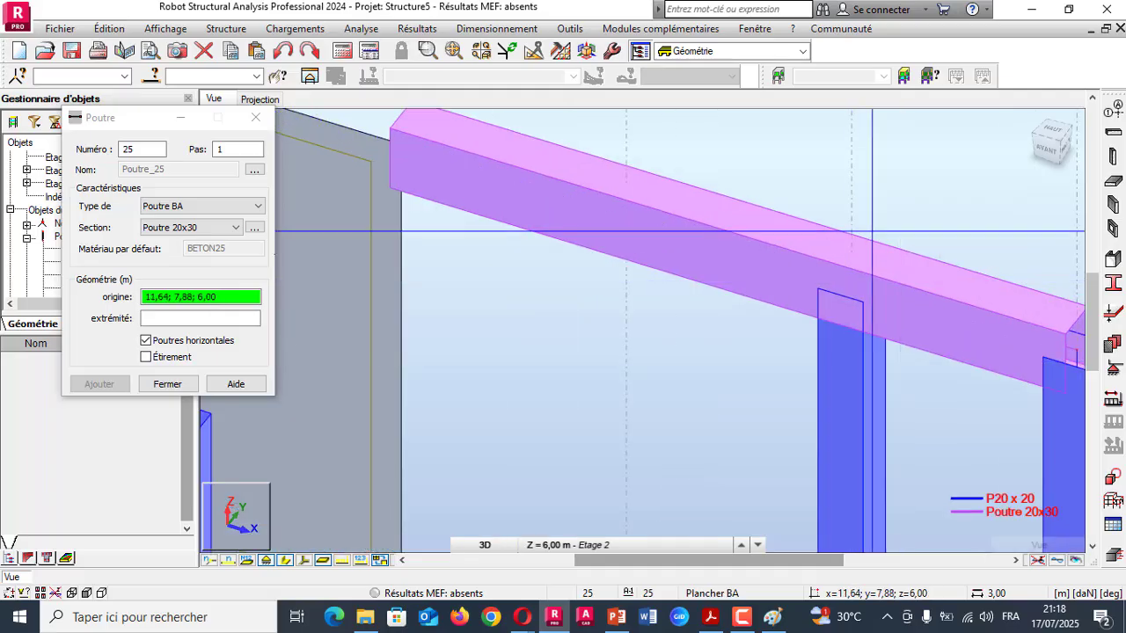
scroll(816, 221, down, 3)
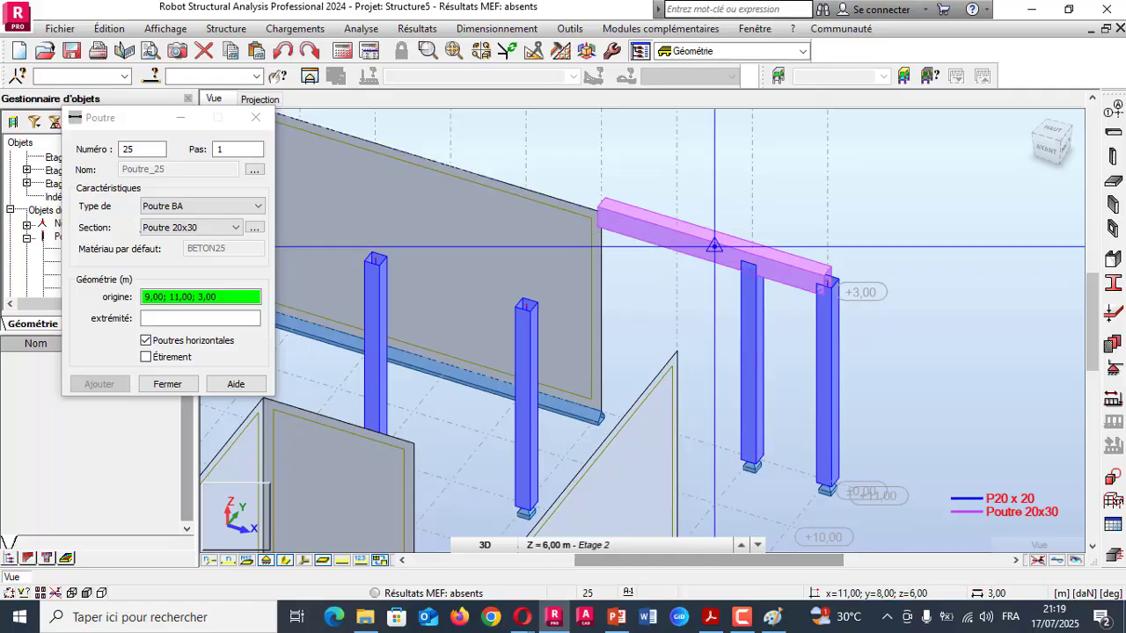
scroll(803, 227, down, 2)
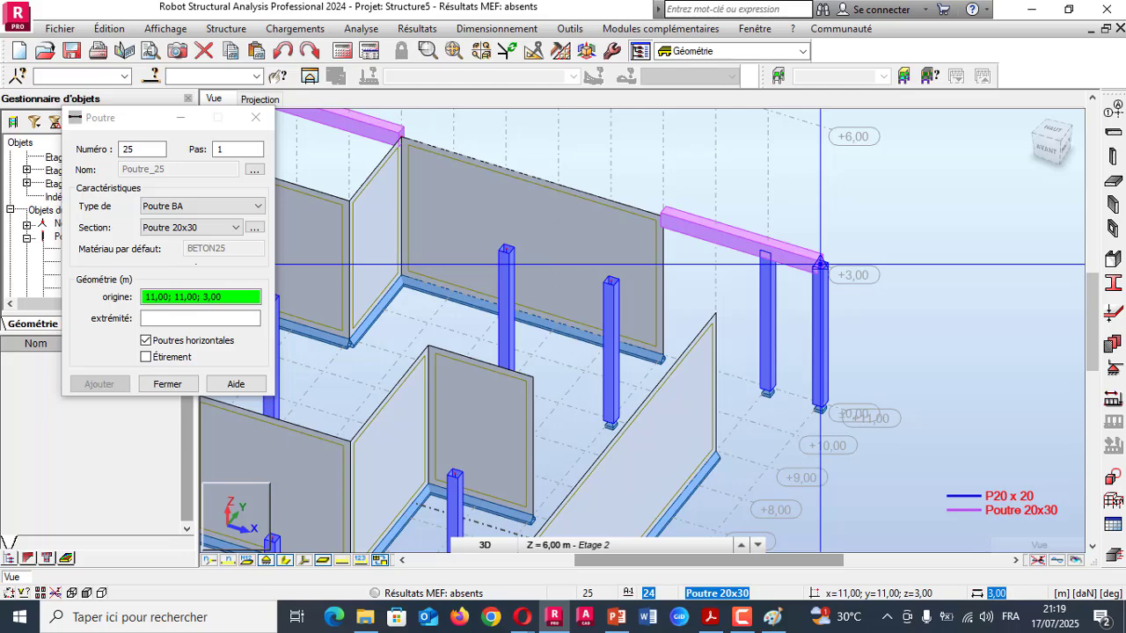
click(710, 616)
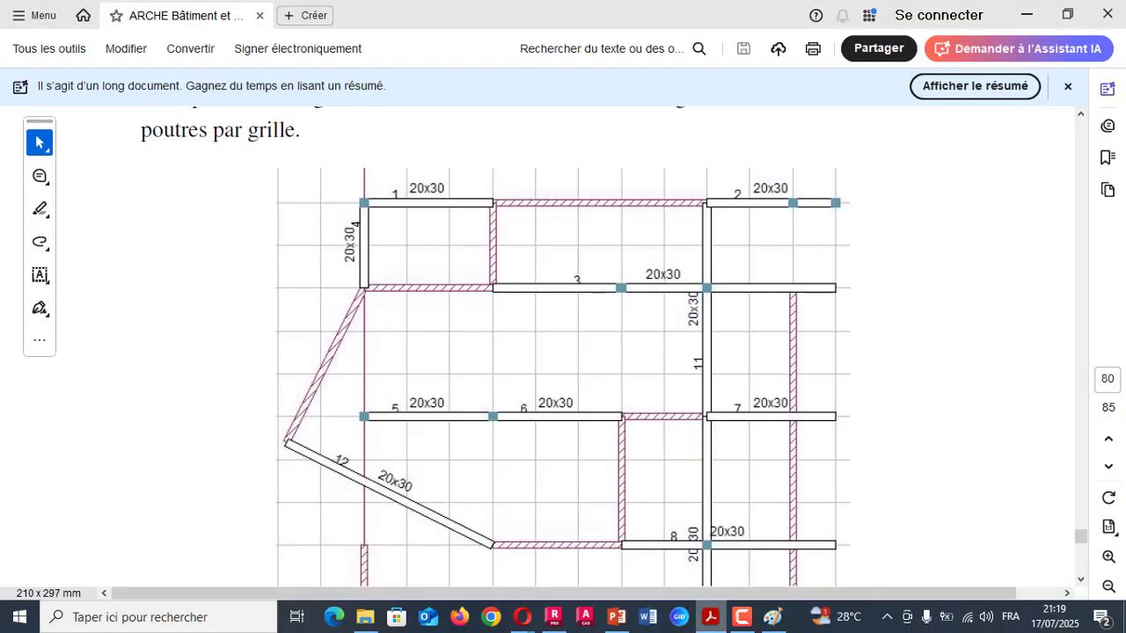
click(710, 616)
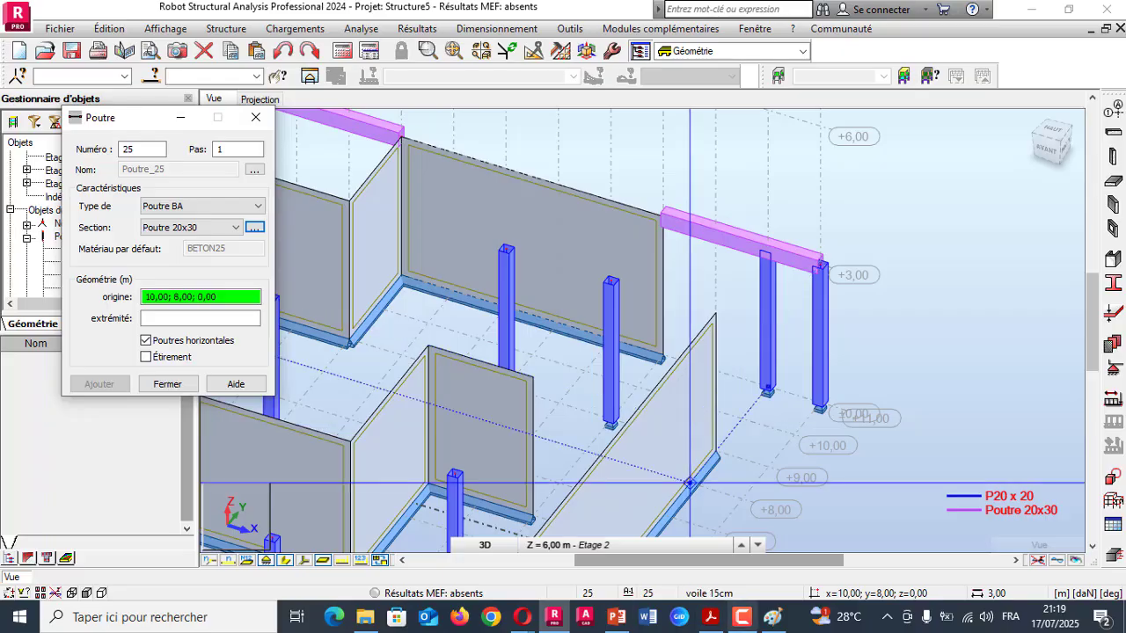
click(710, 617)
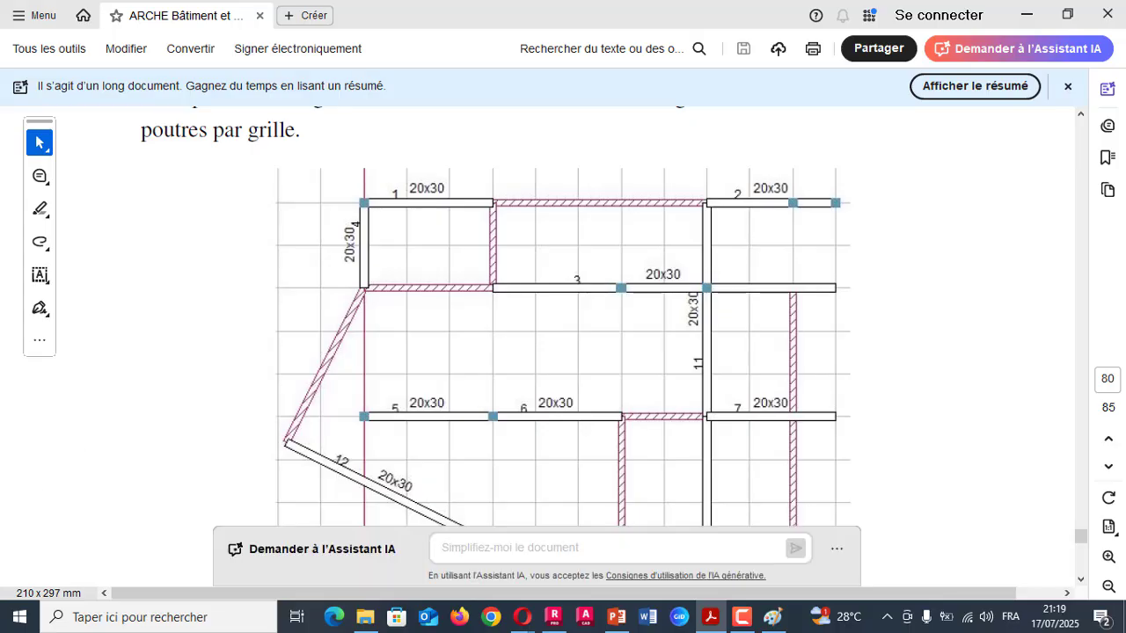
mouse_move(741, 617)
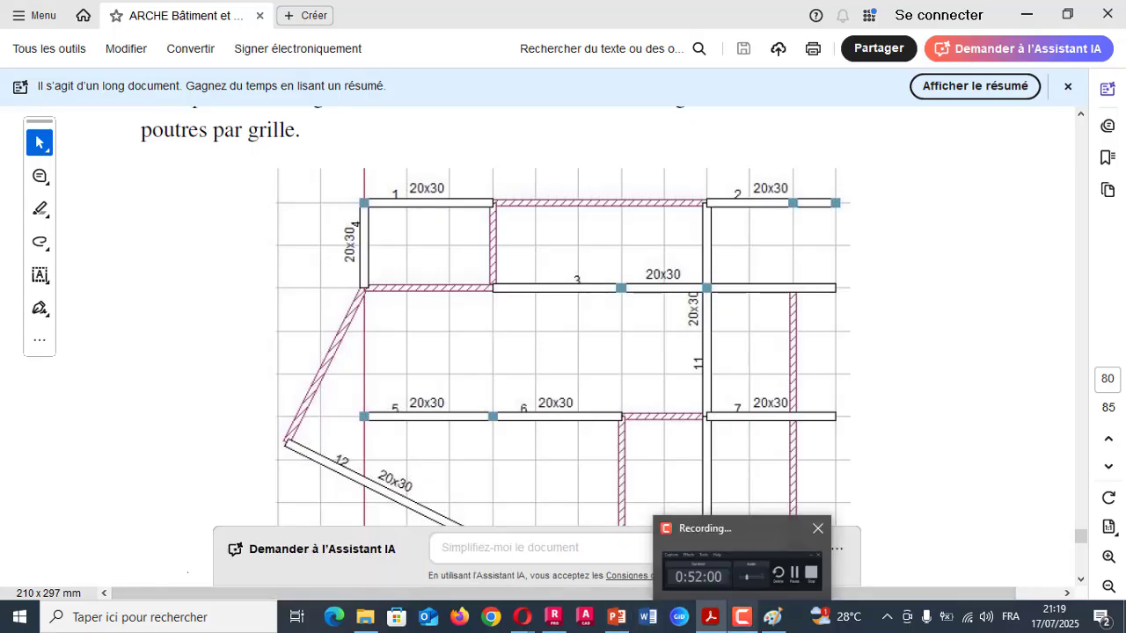
- Return to the Robot model and place an 8 m beam in the X direction from the wall corner at 3;9;3 over the two columns
click(553, 617)
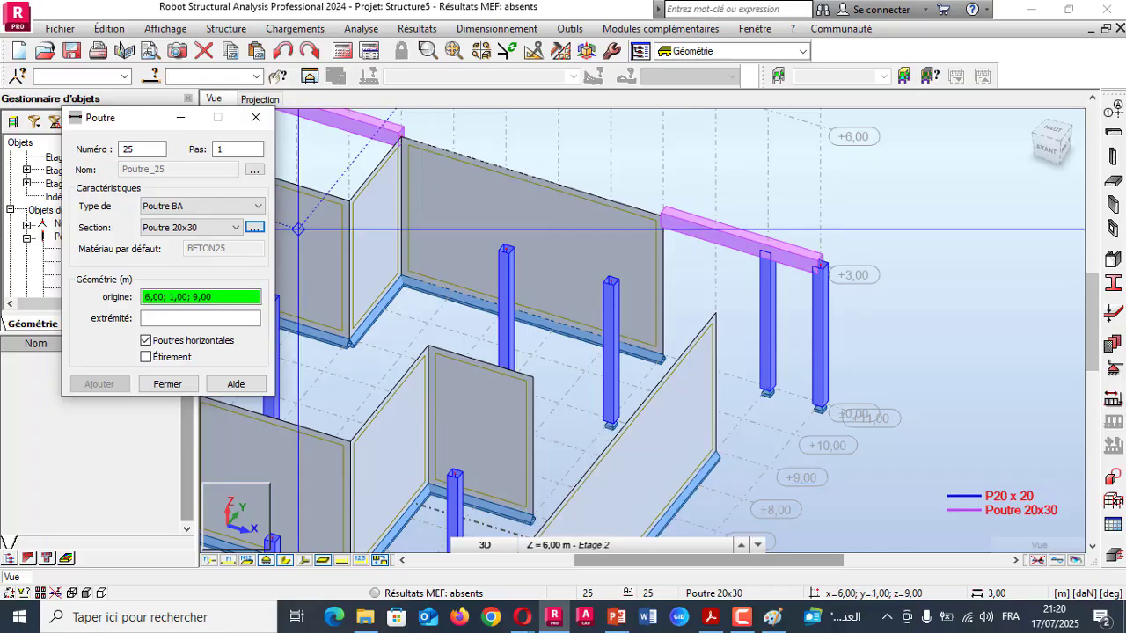
scroll(743, 361, down, 1)
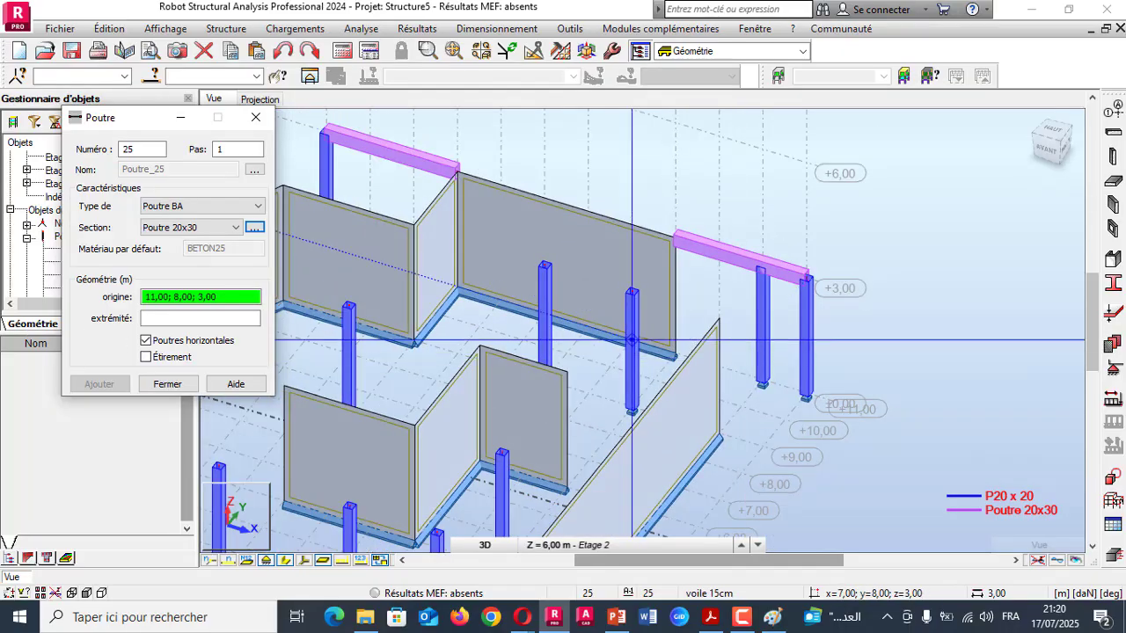
click(414, 224)
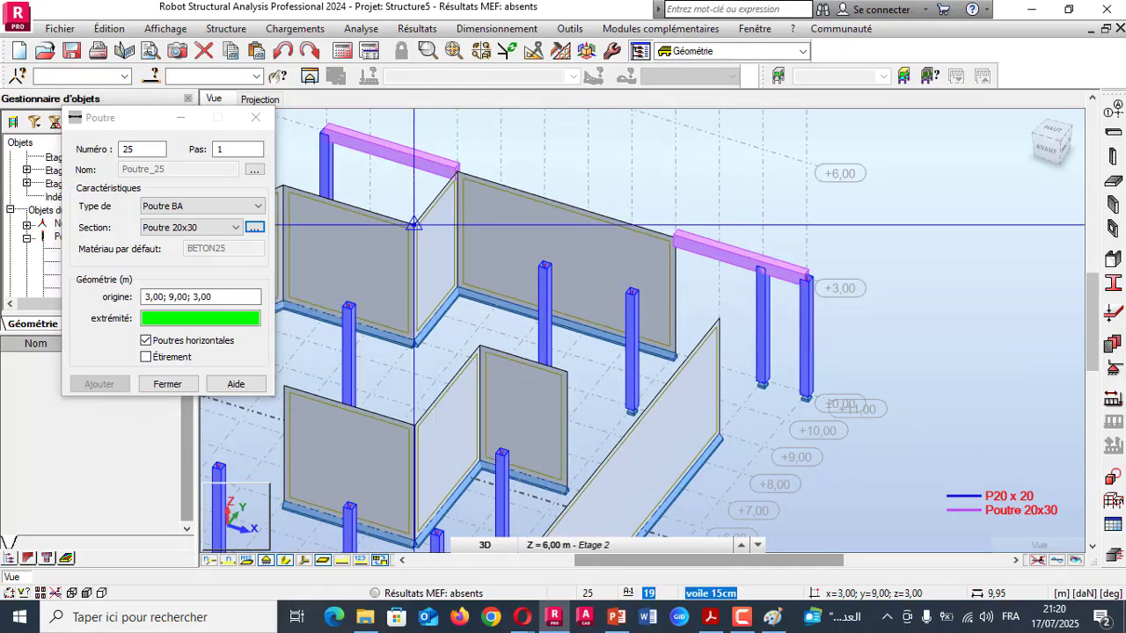
click(763, 331)
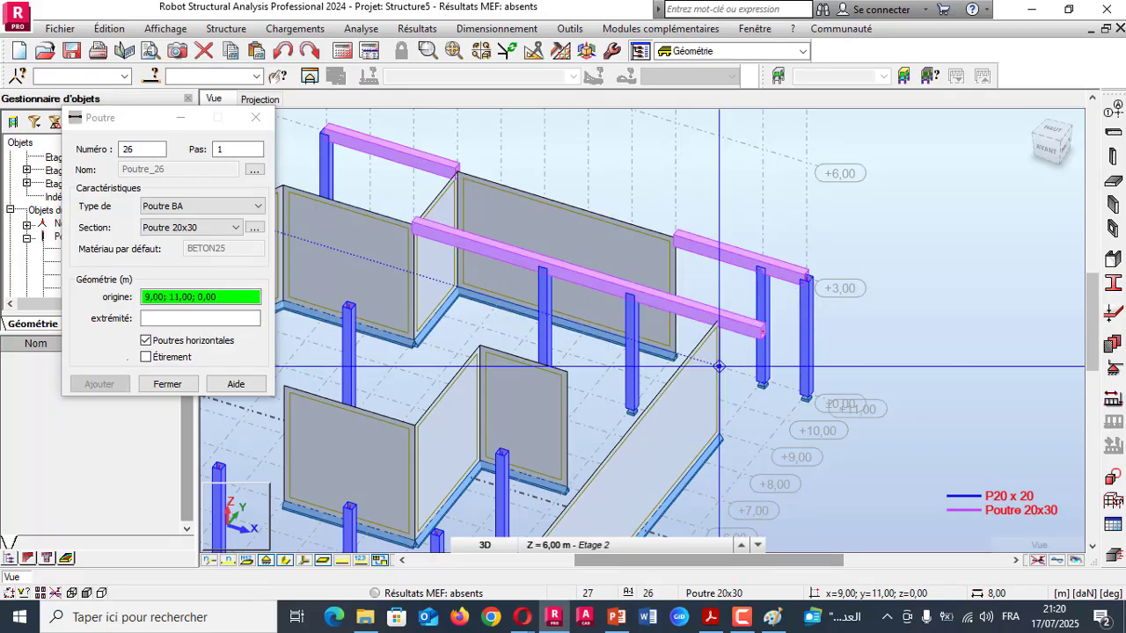
- Rotate the model in 3D to inspect the placed beams against the columns and walls
right_click(698, 180)
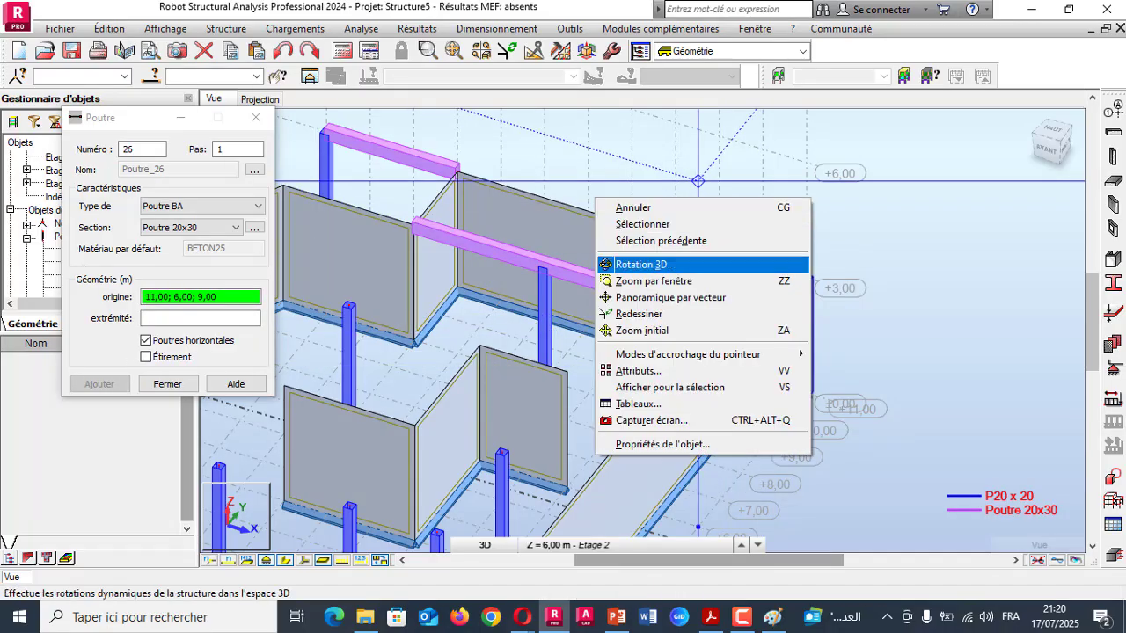
click(642, 265)
drag(641, 265, 714, 138)
scroll(789, 332, down, 4)
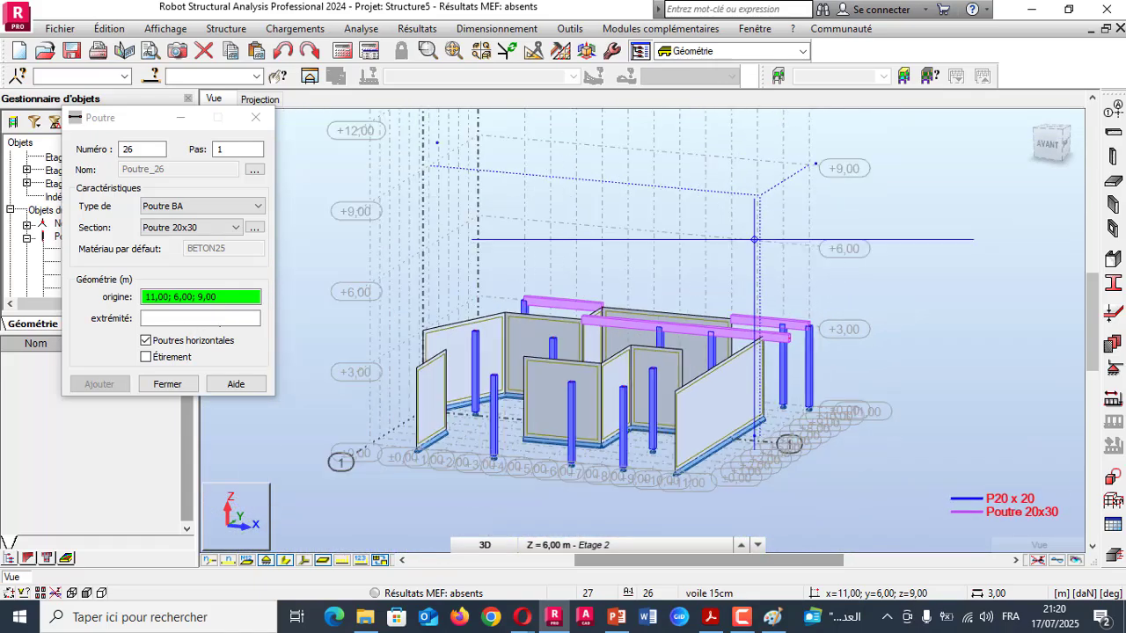
- Inspect the placed level 3 m beams in 3D and check the next beam in the PDF beam layout
drag(789, 332, 797, 362)
scroll(797, 362, up, 3)
scroll(732, 299, up, 1)
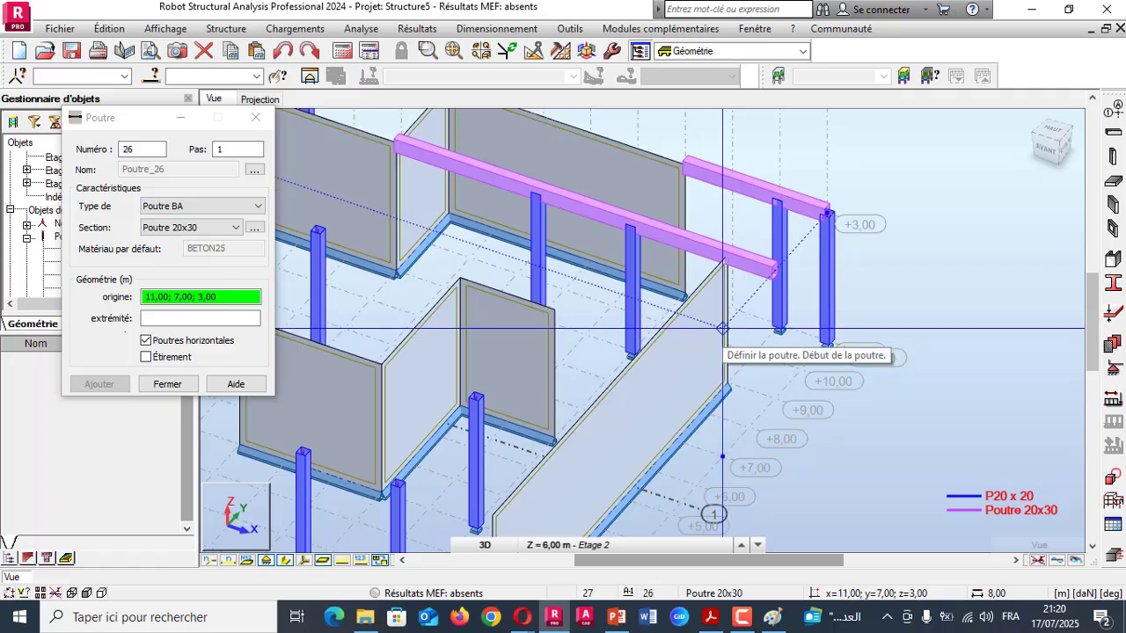
scroll(749, 226, down, 2)
scroll(749, 225, down, 1)
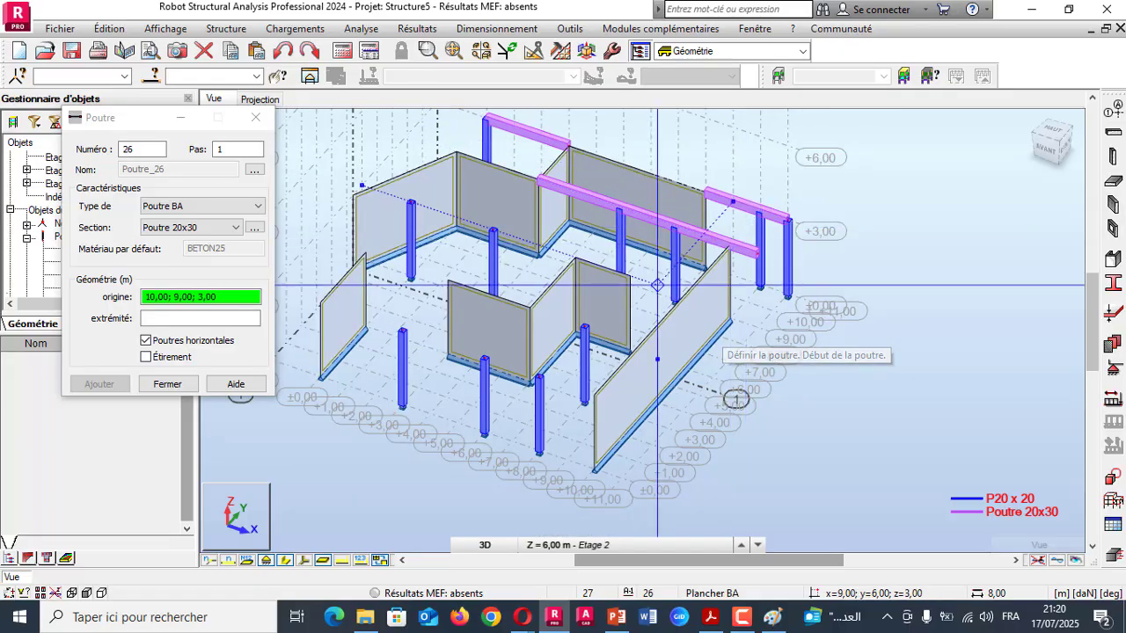
key(alt+Tab)
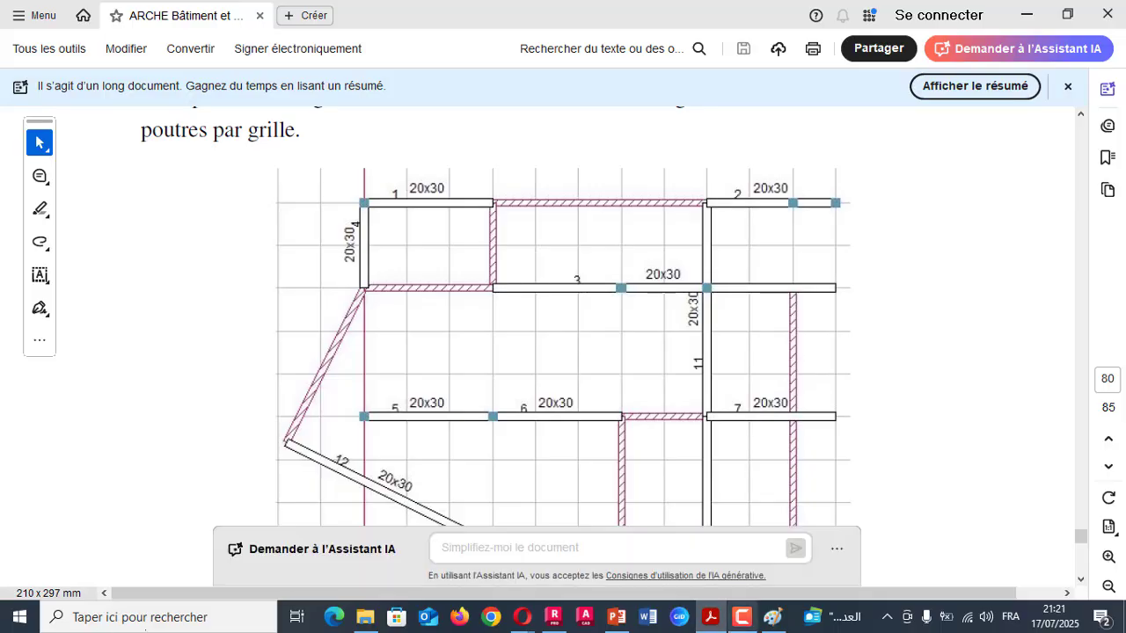
key(alt+Tab)
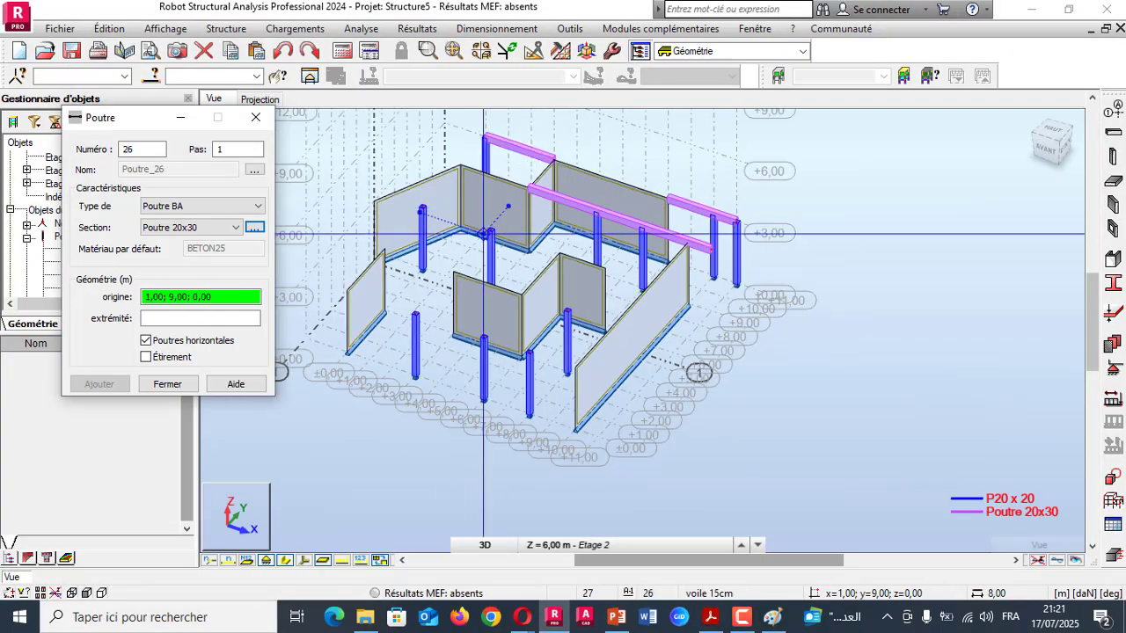
- Place a 20x30 beam from the column top at 0;11;3 to the wall corner at 0;9;3 and finish beam placement
scroll(483, 233, up, 5)
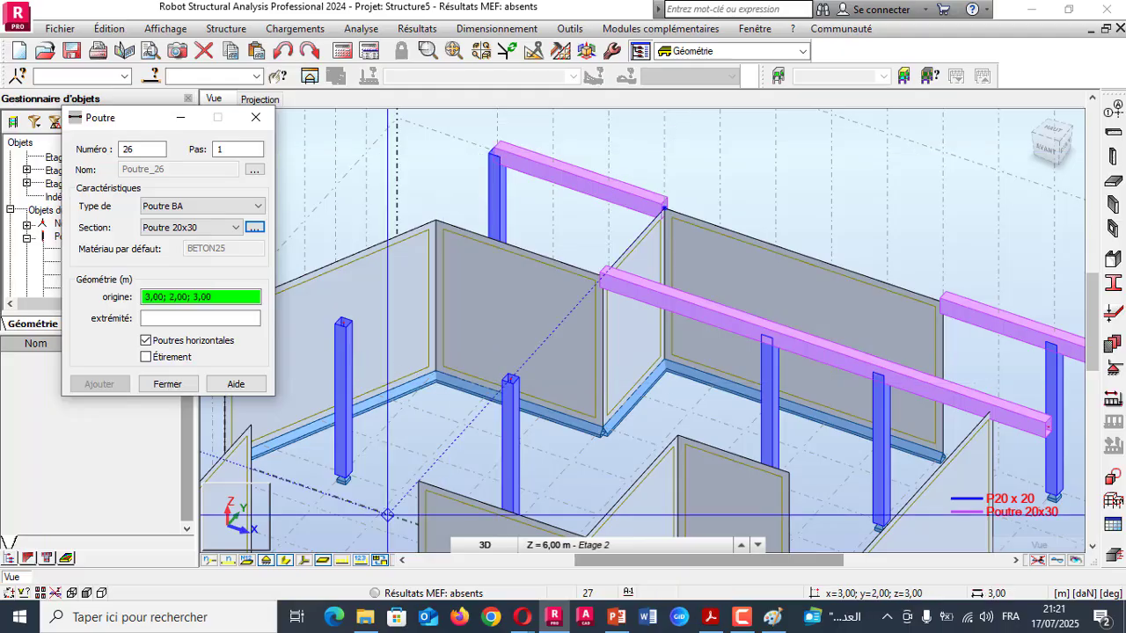
click(304, 560)
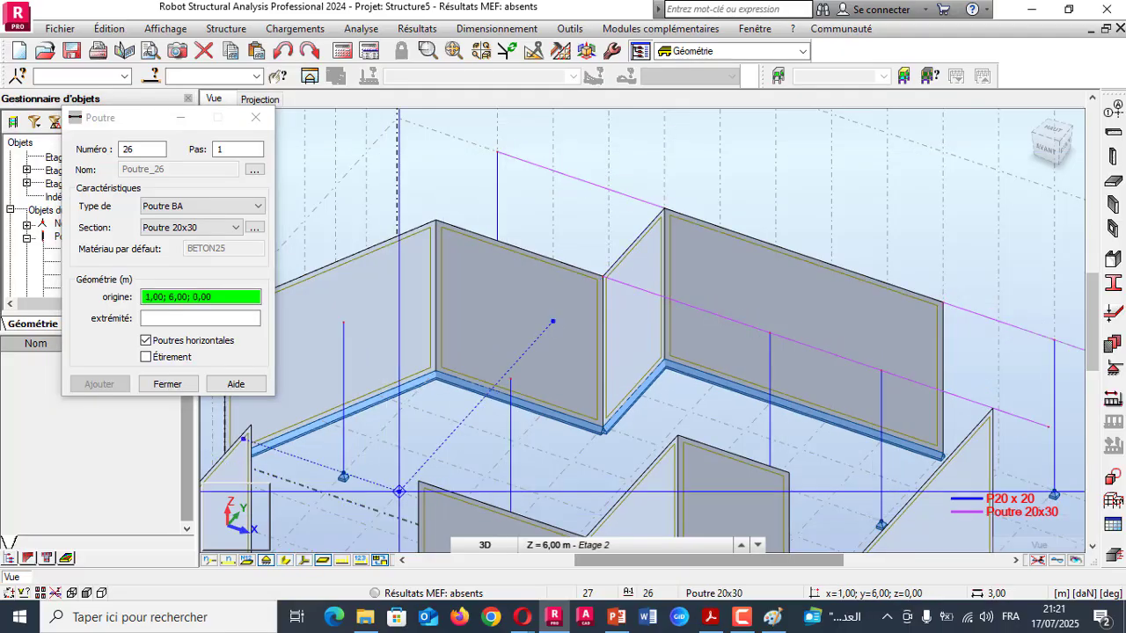
scroll(499, 155, up, 4)
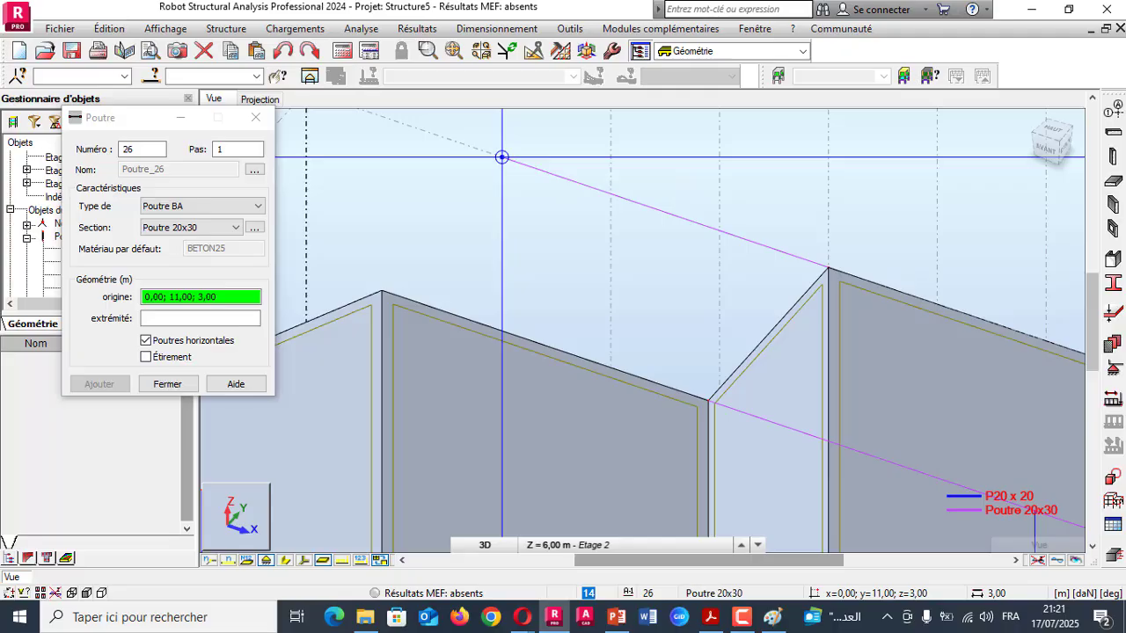
click(501, 158)
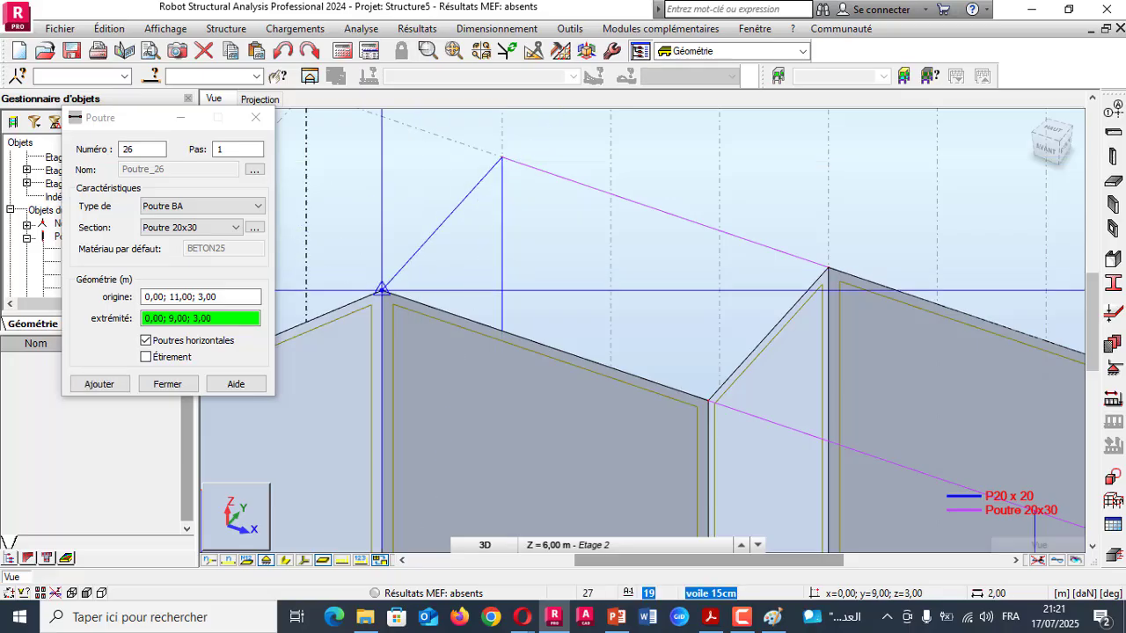
click(381, 288)
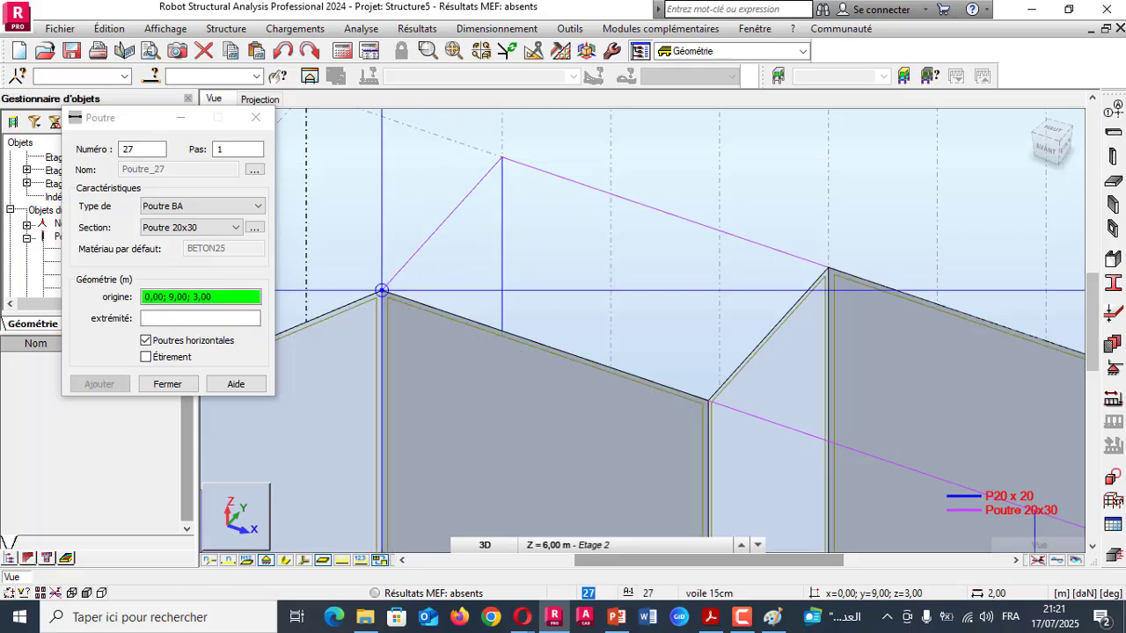
scroll(381, 290, down, 3)
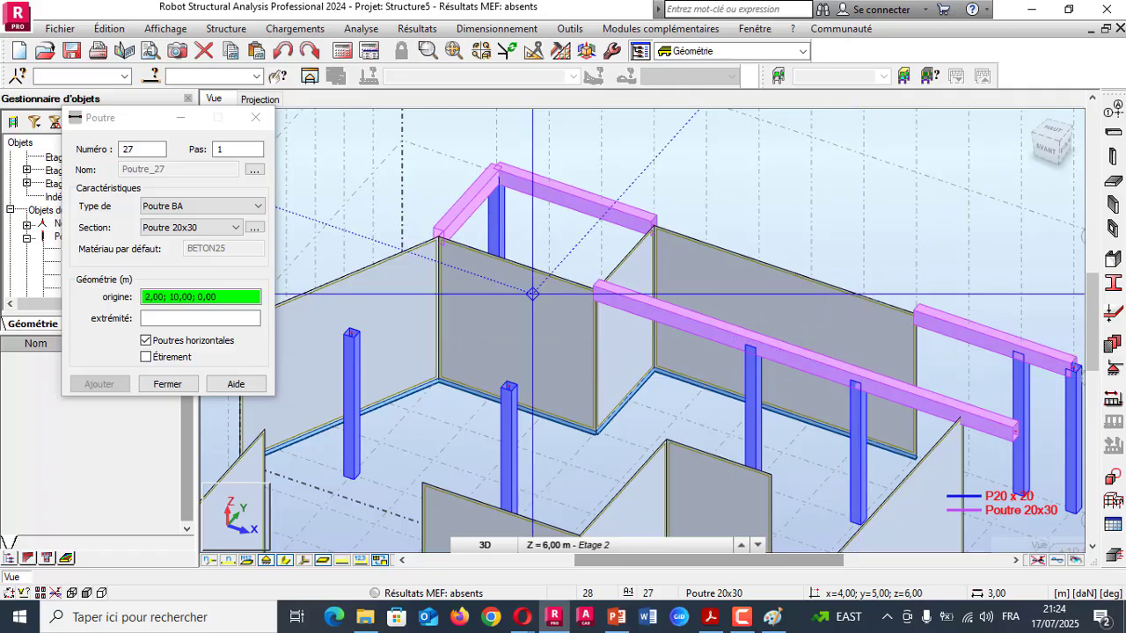
click(256, 117)
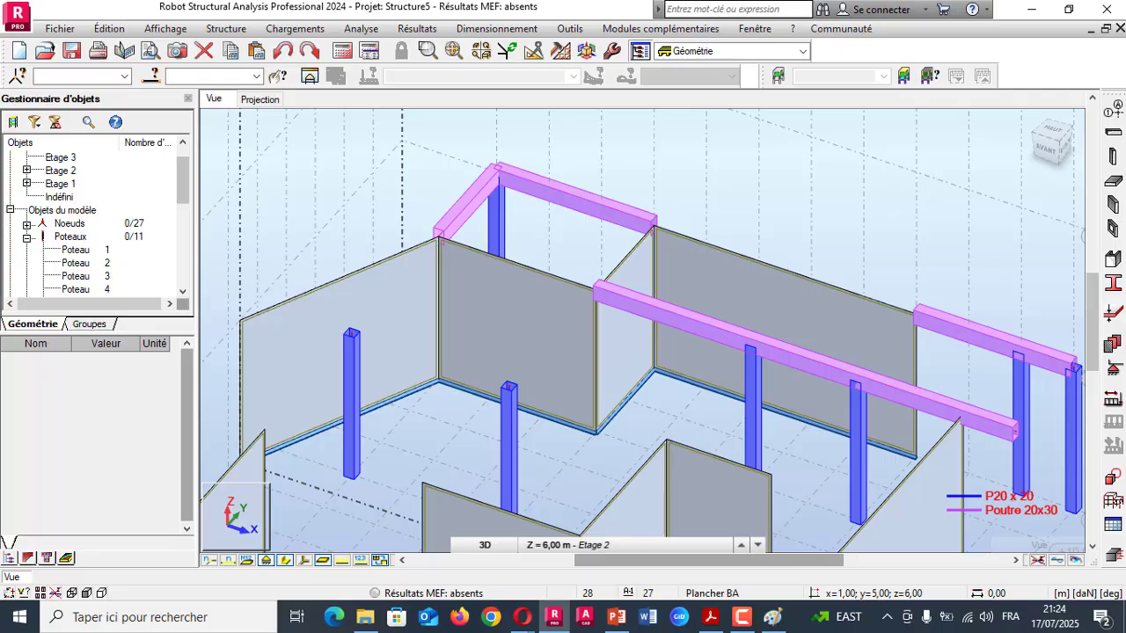
- Hide the bar section shapes and open the bar releases settings (Relâchements) from the structure definition tools
scroll(468, 162, up, 2)
click(285, 561)
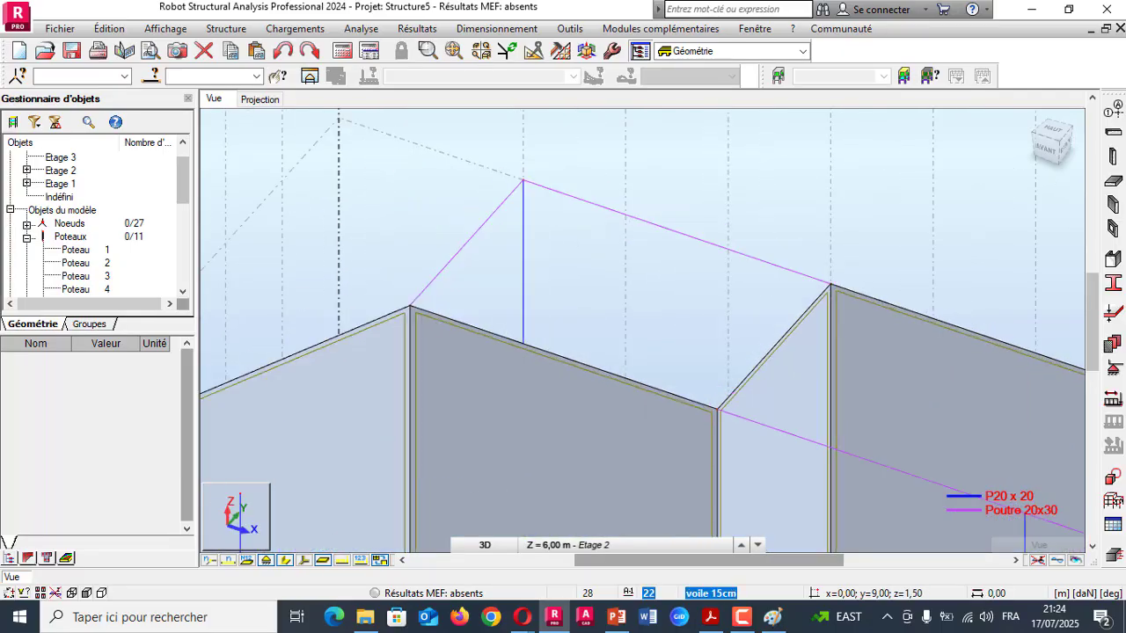
scroll(465, 239, up, 1)
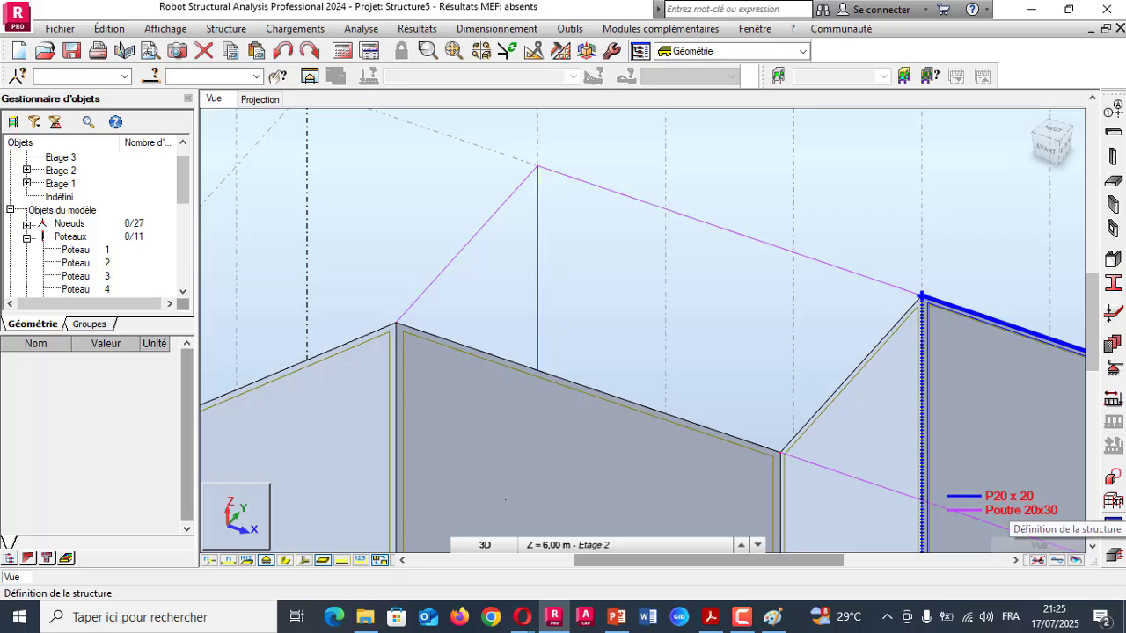
click(1113, 502)
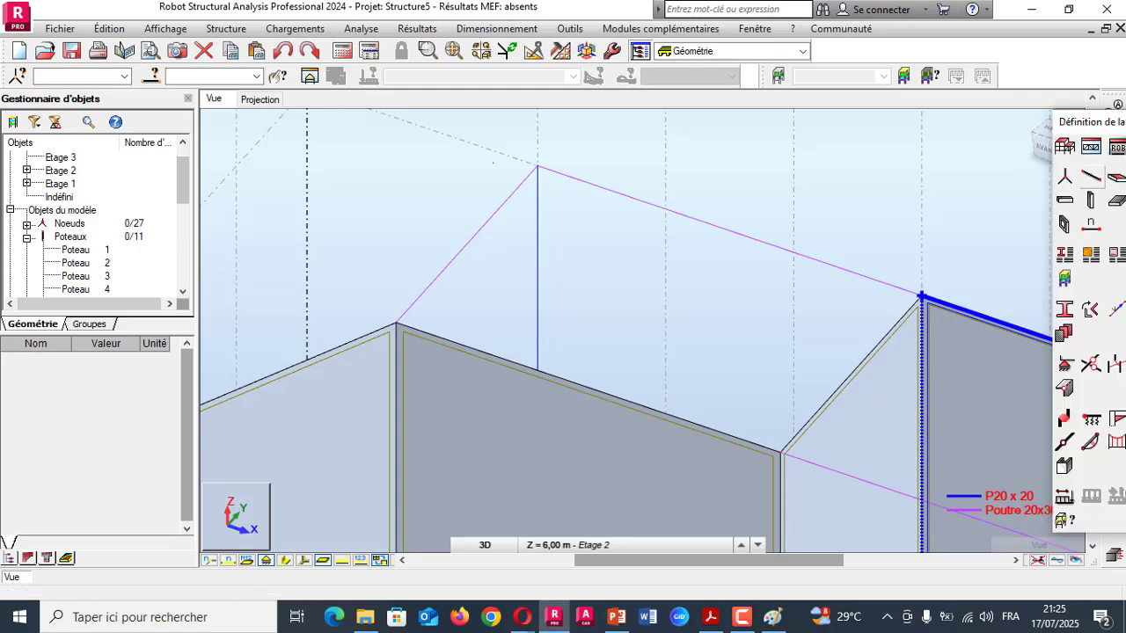
drag(1088, 121, 996, 126)
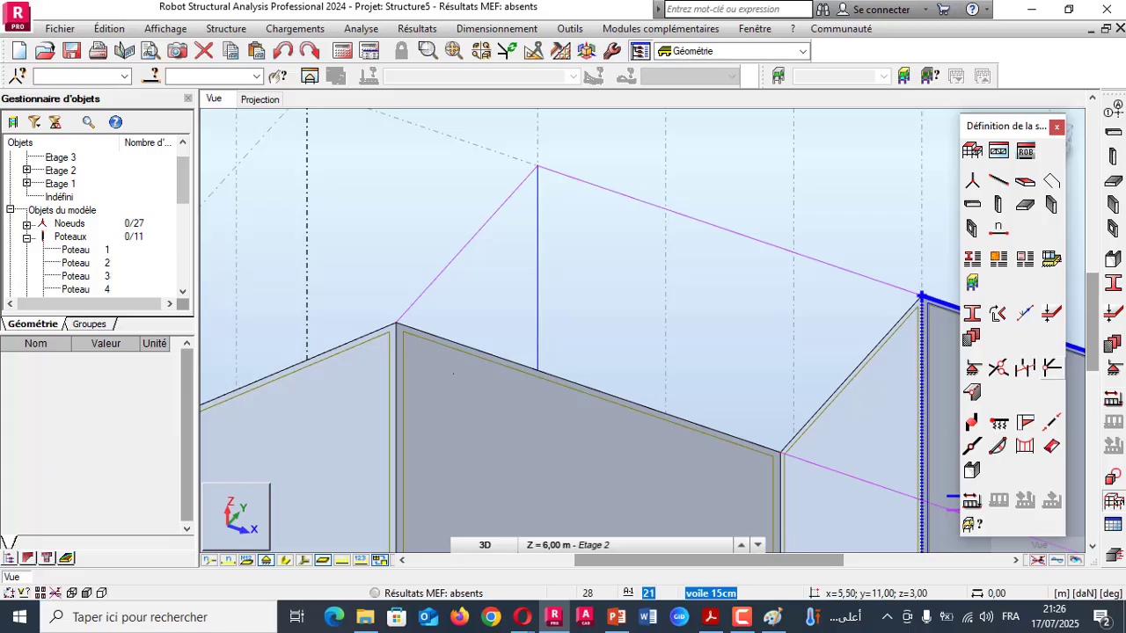
click(1053, 368)
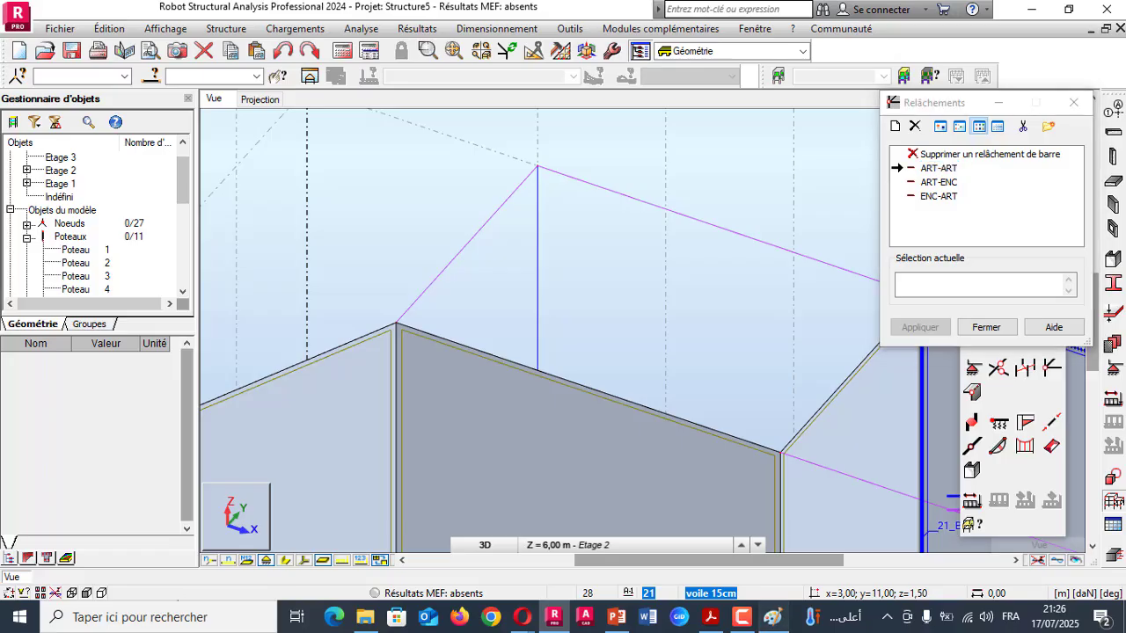
- Switch to Paint and start a blank drawing without saving the existing sketch
key(alt+Tab)
click(23, 28)
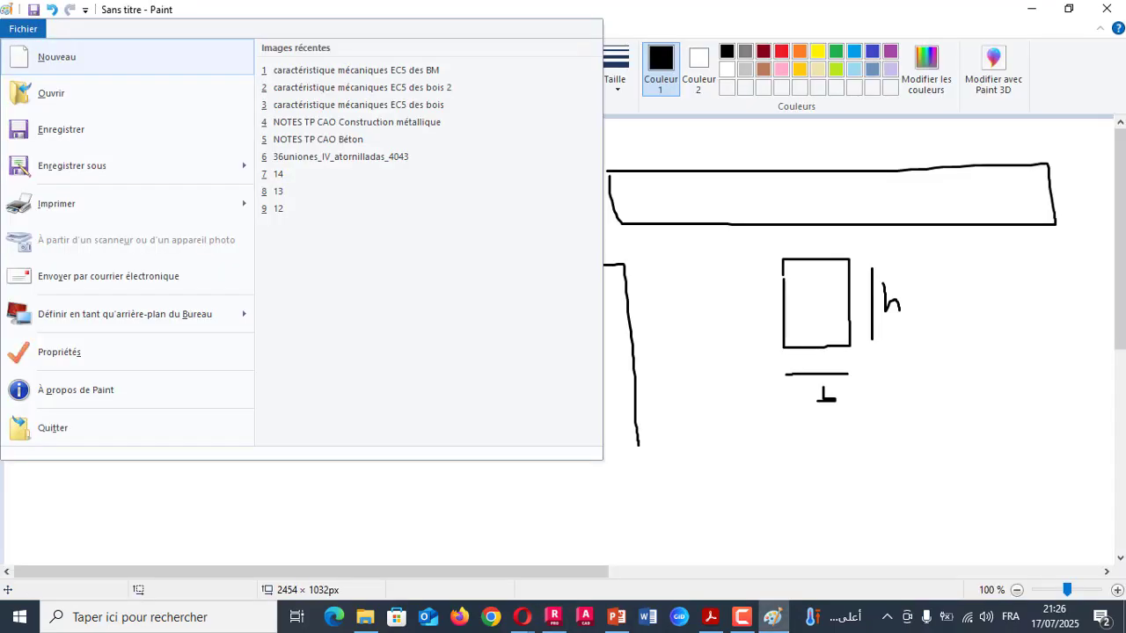
click(50, 427)
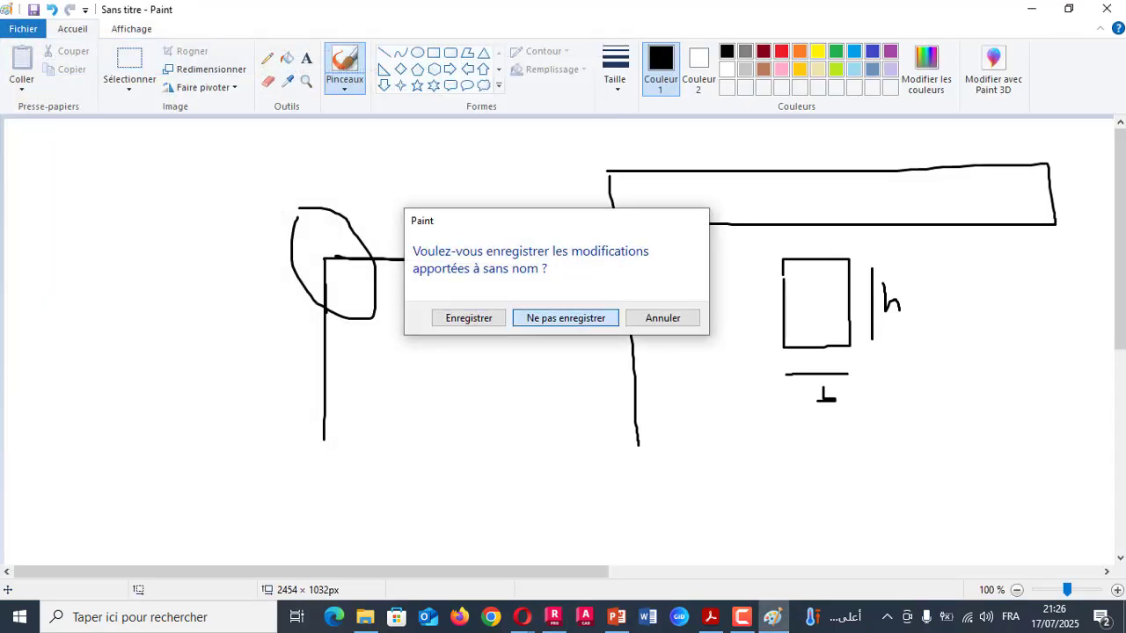
click(535, 321)
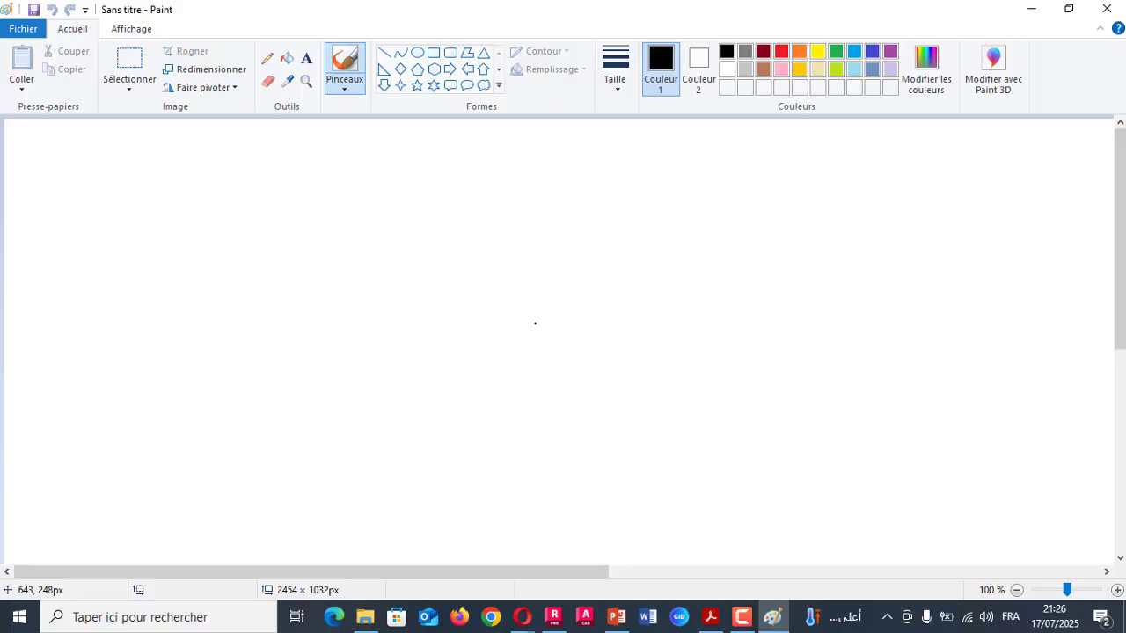
- Sketch a portal frame in black with a rectangular footing under each column, and set the drawing colour to red
mouse_move(226, 408)
mouse_down()
mouse_move(238, 238)
mouse_move(344, 197)
mouse_move(528, 206)
mouse_move(521, 406)
mouse_move(551, 407)
mouse_move(248, 409)
mouse_up()
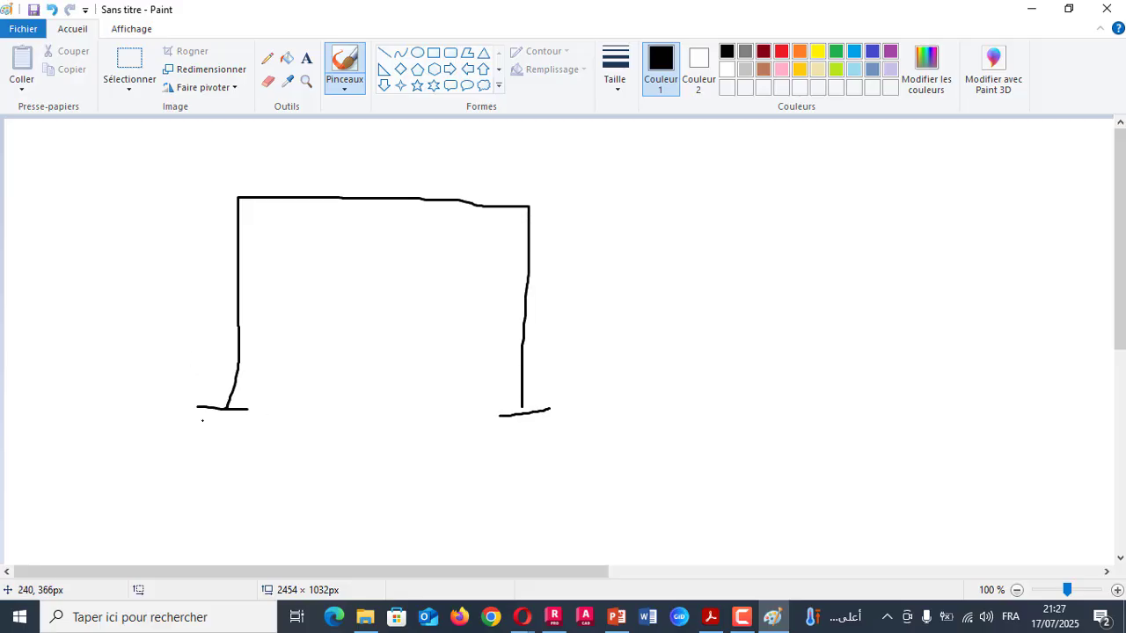
mouse_move(198, 408)
mouse_down()
mouse_move(267, 458)
mouse_move(248, 406)
mouse_up()
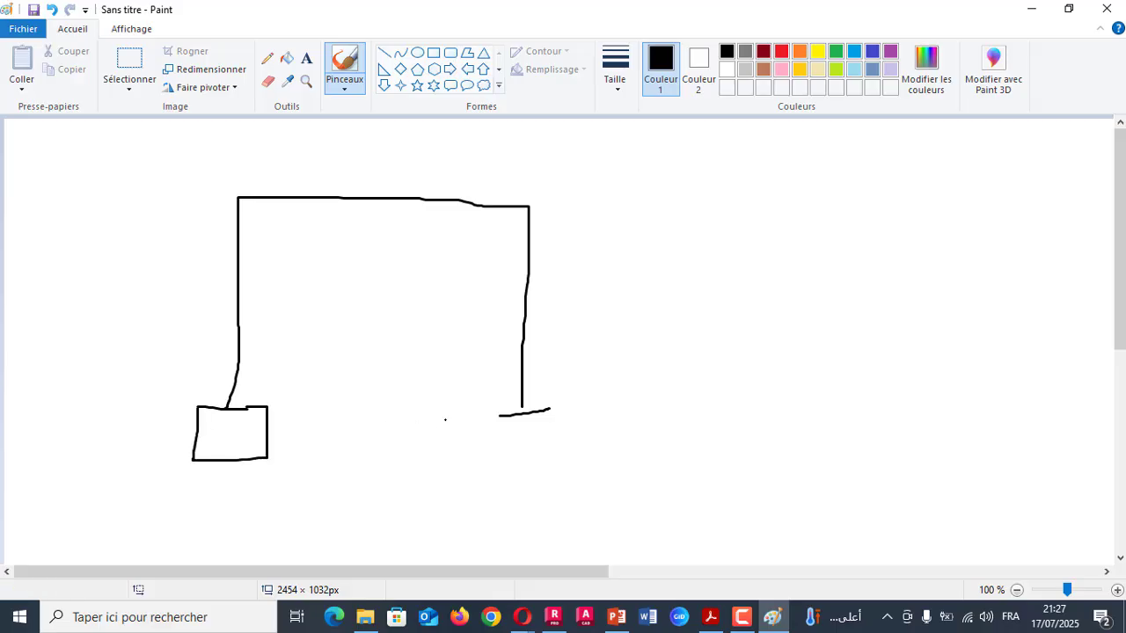
mouse_move(495, 415)
mouse_down()
mouse_move(494, 438)
mouse_move(580, 451)
mouse_move(559, 423)
mouse_up()
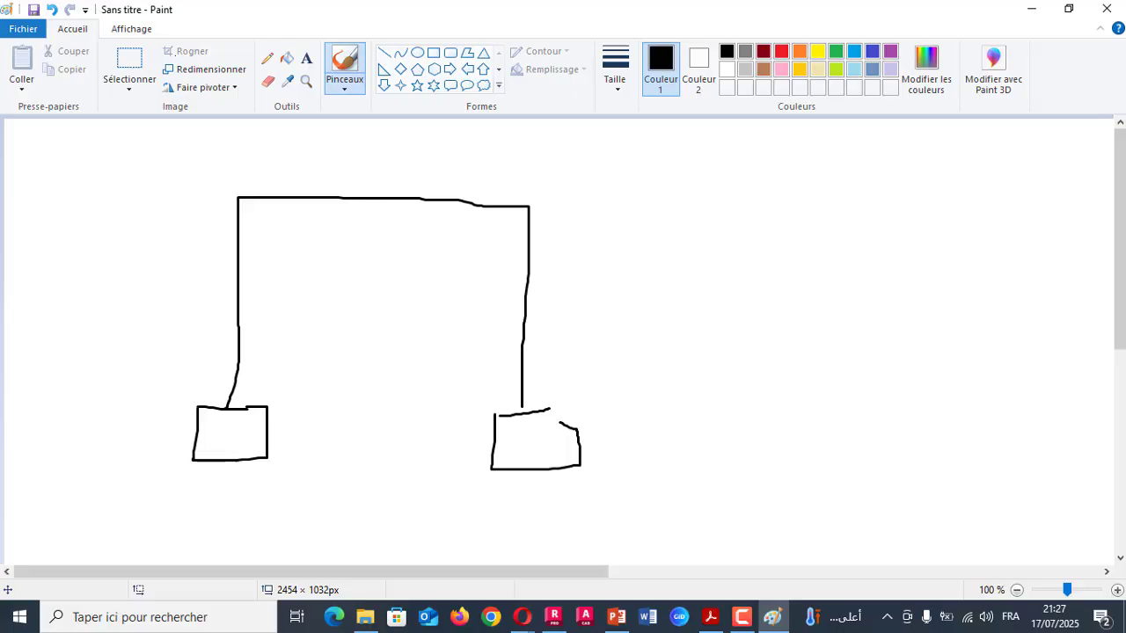
click(781, 50)
mouse_move(242, 169)
mouse_down()
mouse_move(220, 169)
mouse_move(255, 200)
mouse_move(227, 187)
mouse_up()
mouse_move(498, 170)
mouse_down()
mouse_move(568, 230)
mouse_move(507, 174)
mouse_up()
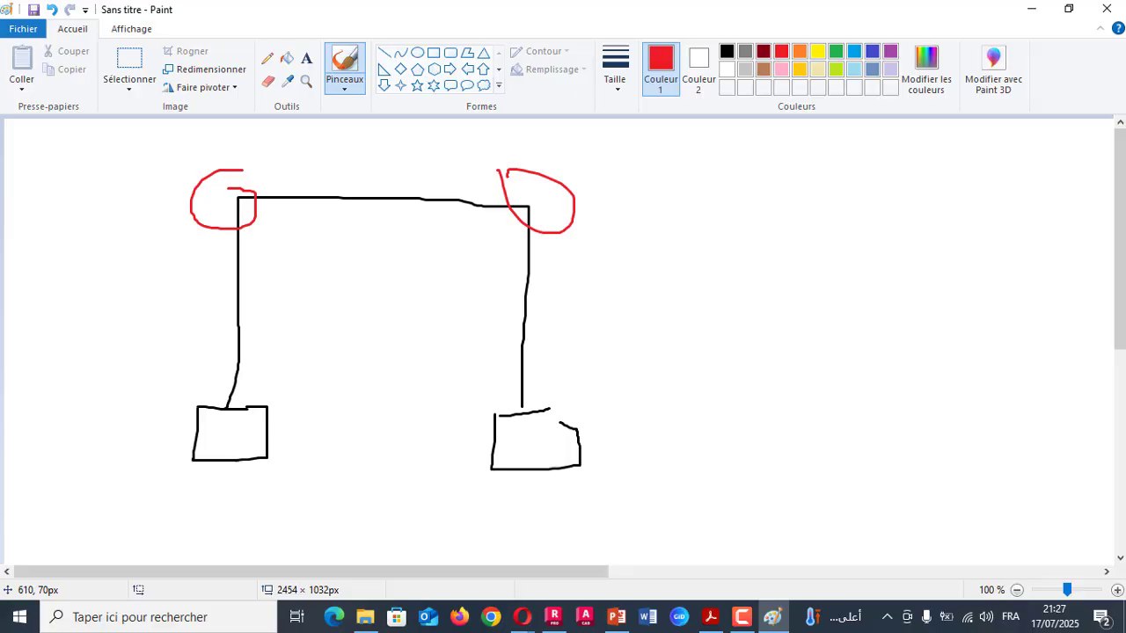
click(52, 10)
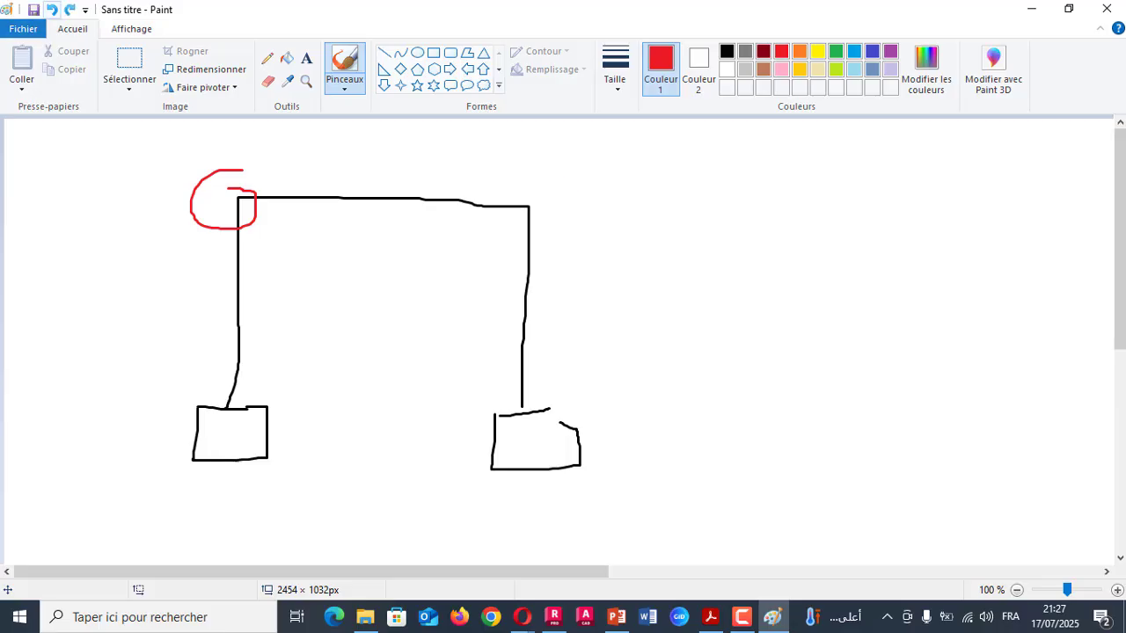
click(51, 10)
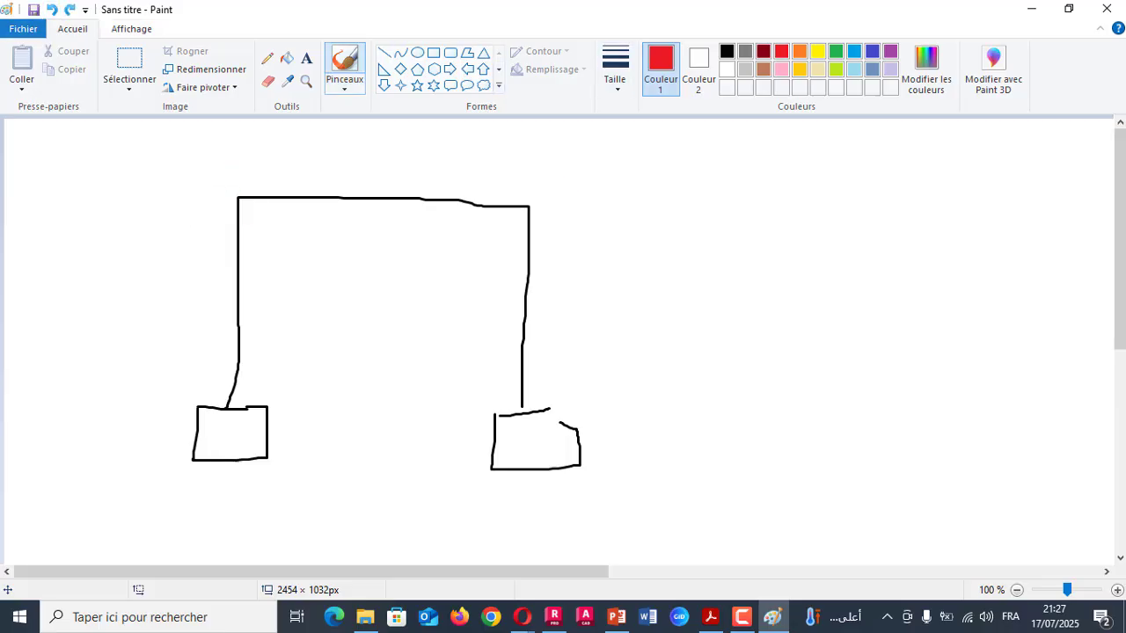
- Erase both upper corners of the frame sketch and draw a small red ellipse at each one as a hinge
click(268, 81)
mouse_move(236, 192)
mouse_down()
mouse_move(239, 209)
mouse_move(268, 199)
mouse_up()
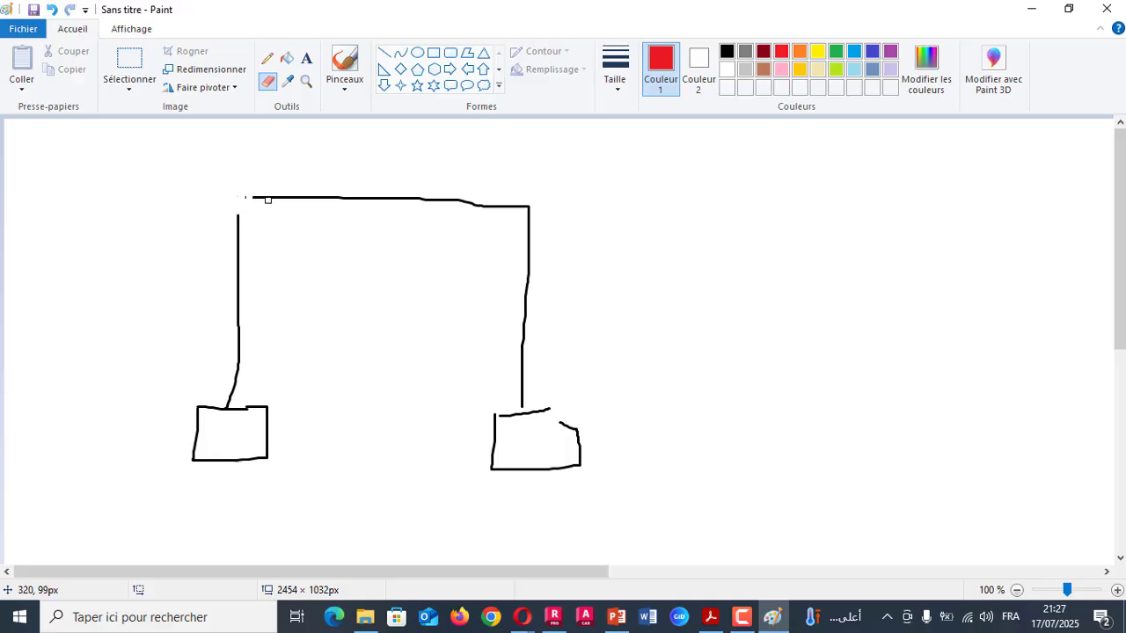
drag(525, 210, 528, 206)
click(417, 53)
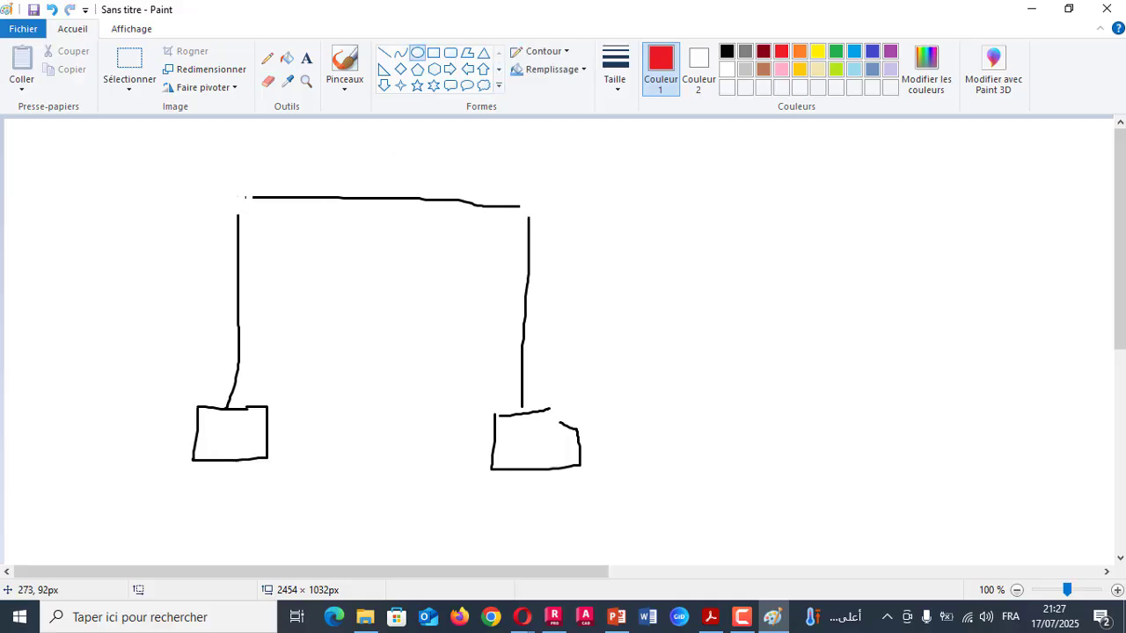
drag(229, 193, 252, 210)
drag(518, 202, 534, 217)
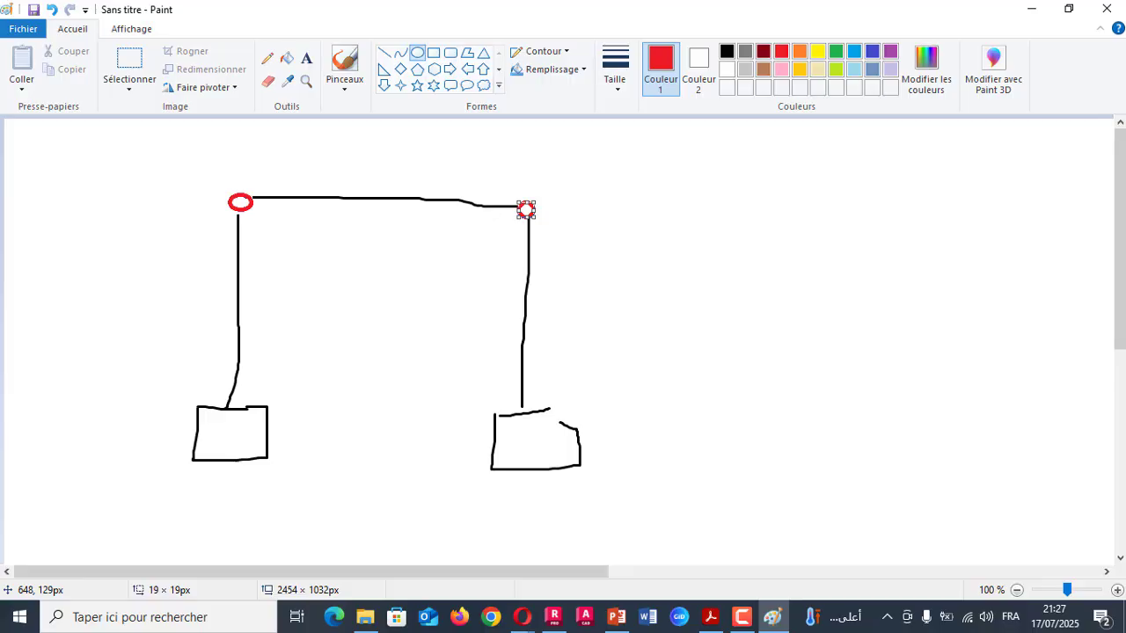
click(467, 386)
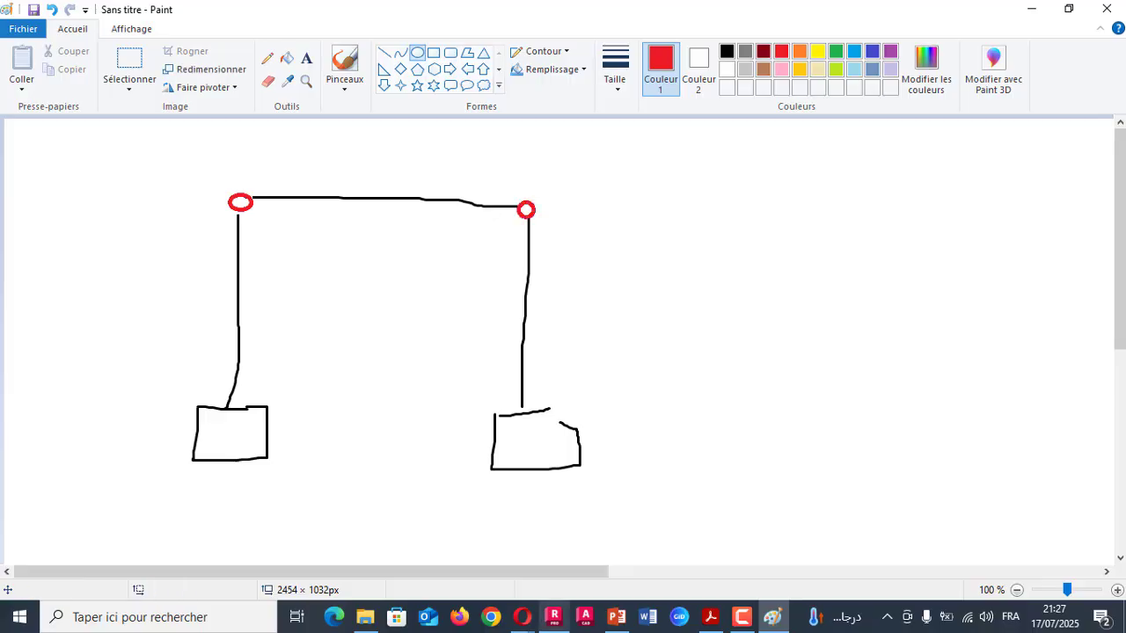
- Return to Robot and apply the ART-ART release to the beam between 0;11;3 and 0;9;3, checking both ends
click(554, 617)
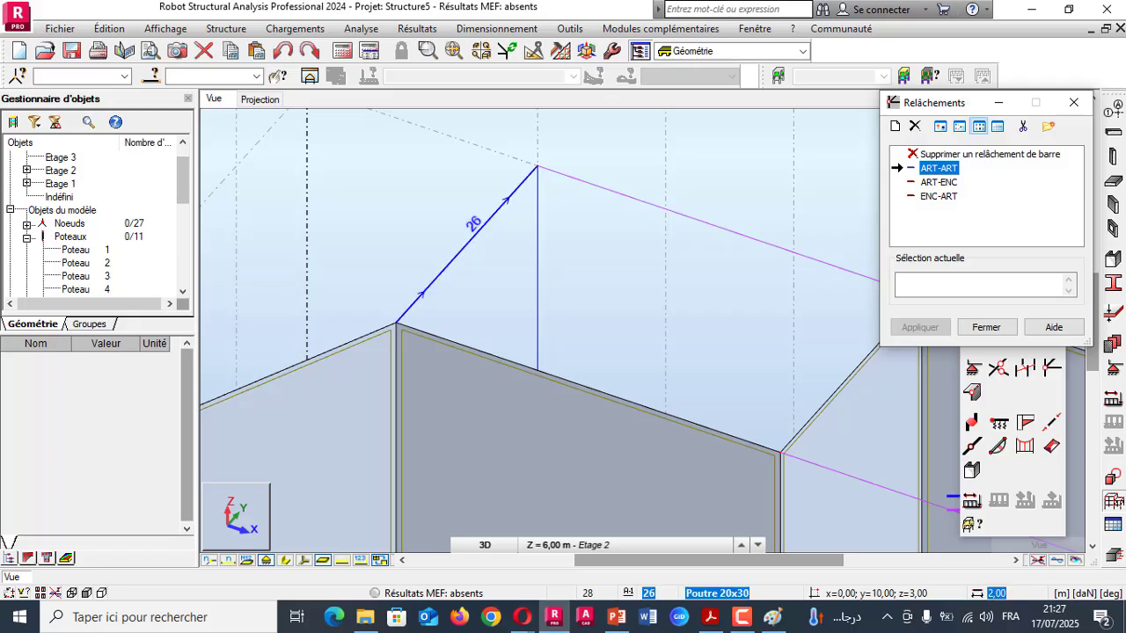
click(477, 233)
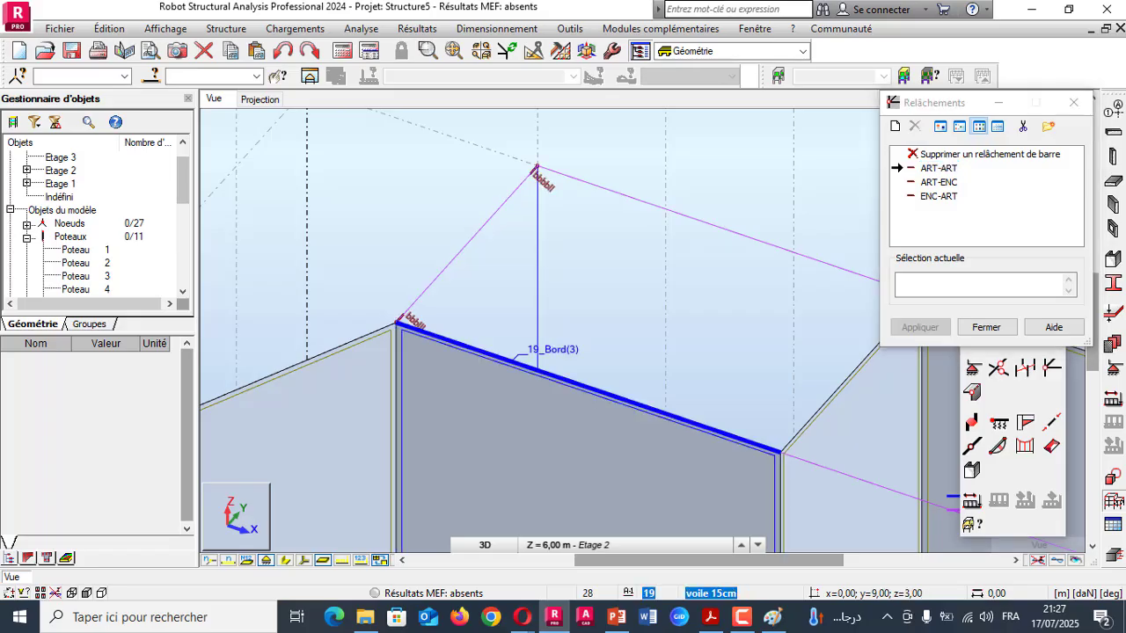
scroll(418, 331, up, 3)
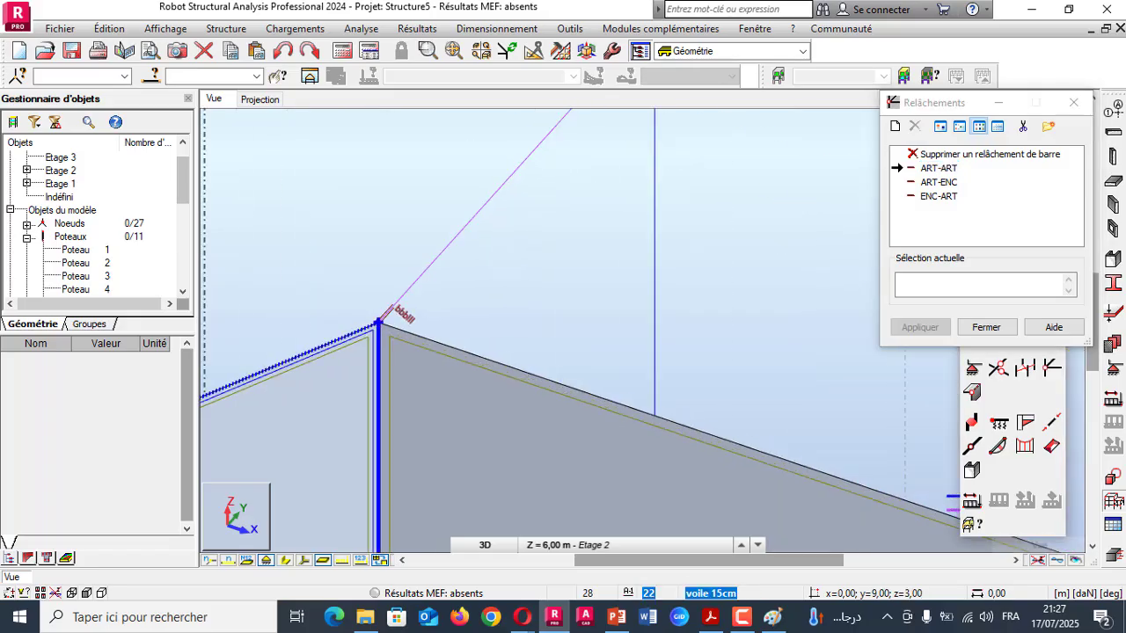
scroll(361, 387, down, 2)
scroll(378, 370, up, 2)
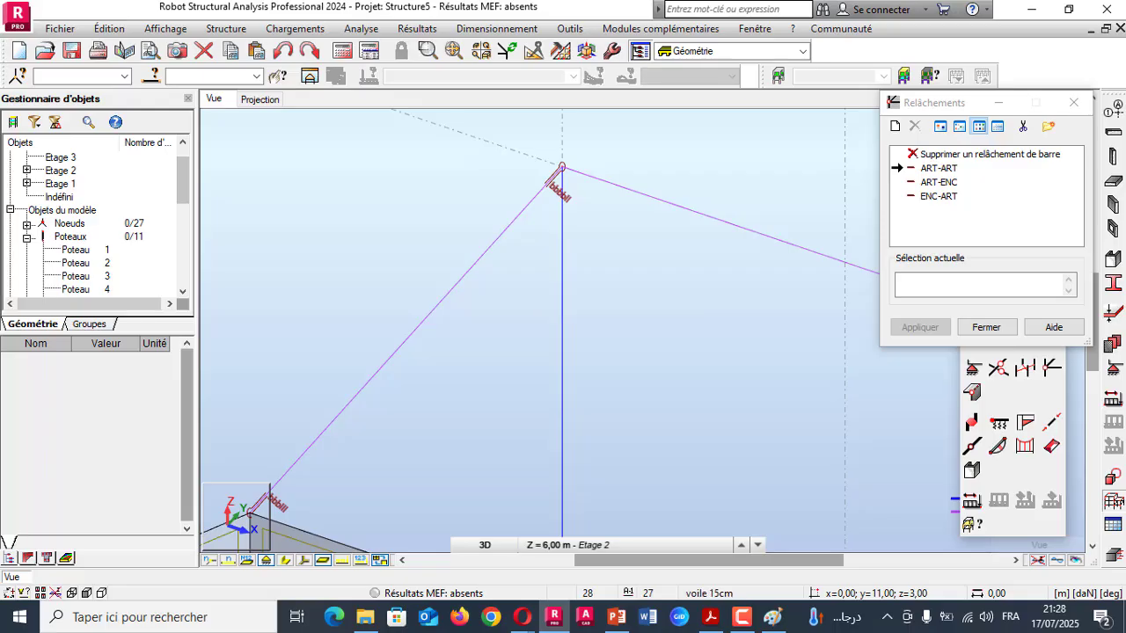
- Apply the ART-ART release to the beam running in the X direction from 0;11;3 to the wall end at 3;11;3
click(721, 219)
scroll(721, 219, down, 3)
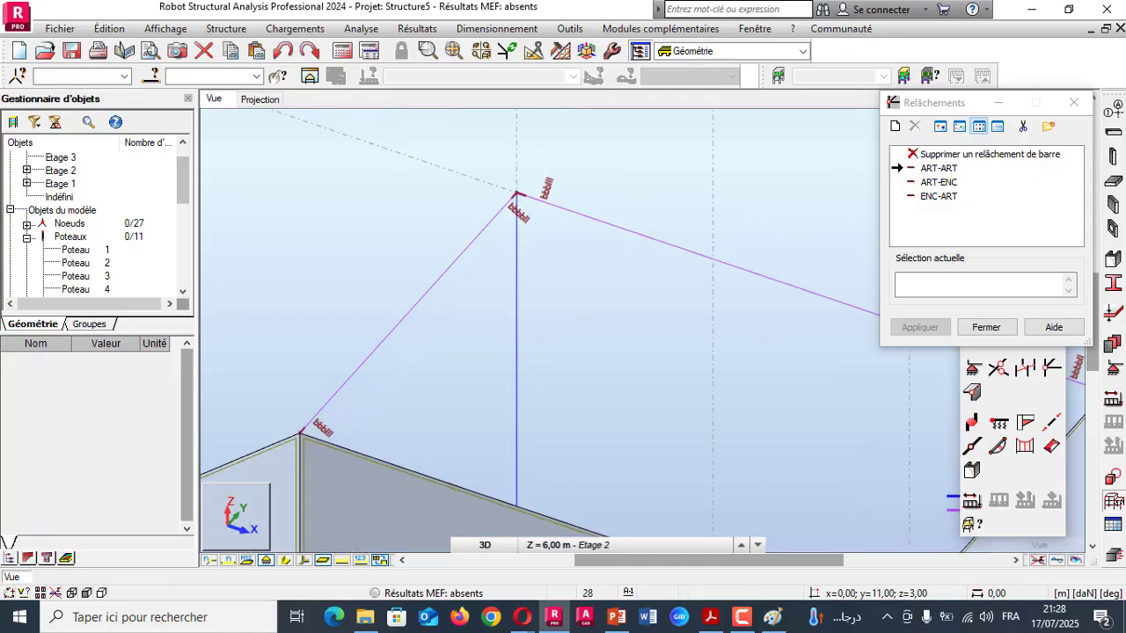
scroll(413, 295, down, 1)
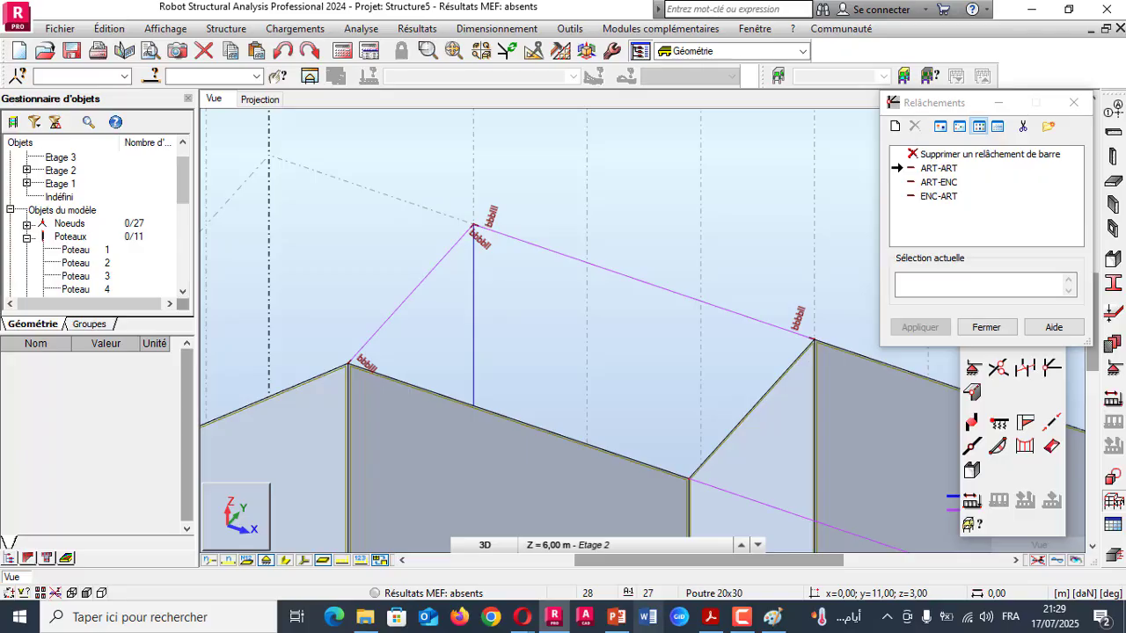
- Switch to Paint and undo the last red hinge ellipse drawn on the portal frame sketch
click(711, 617)
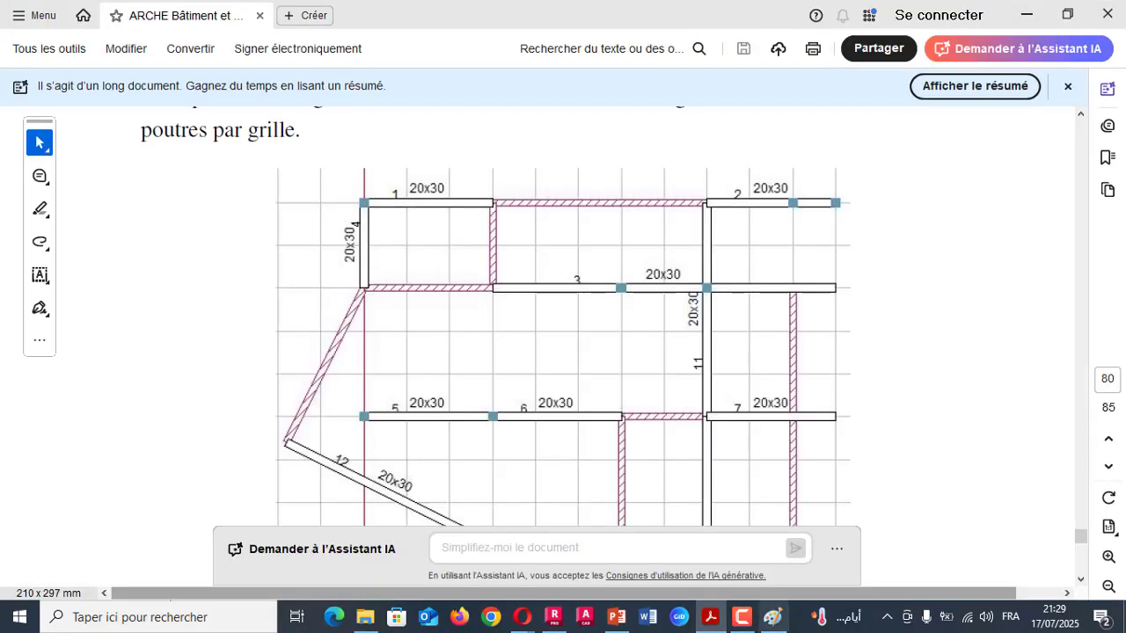
click(772, 618)
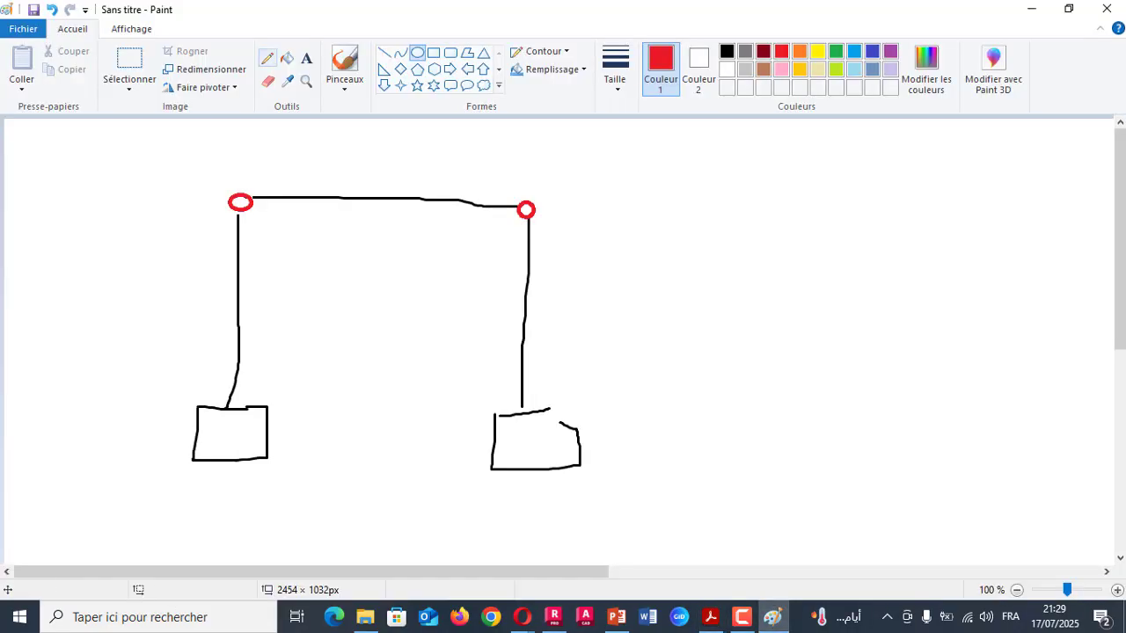
click(51, 9)
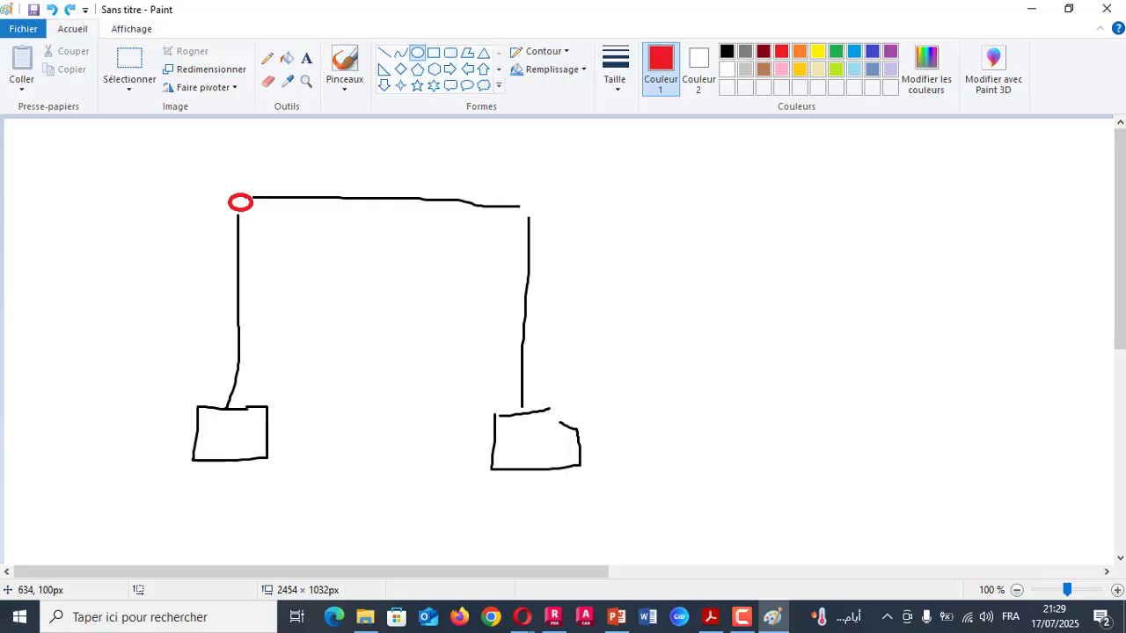
- With the red pencil, draw crossing strokes over the frame corner without a hinge and circle the remaining hinge at the opposite corner
click(384, 52)
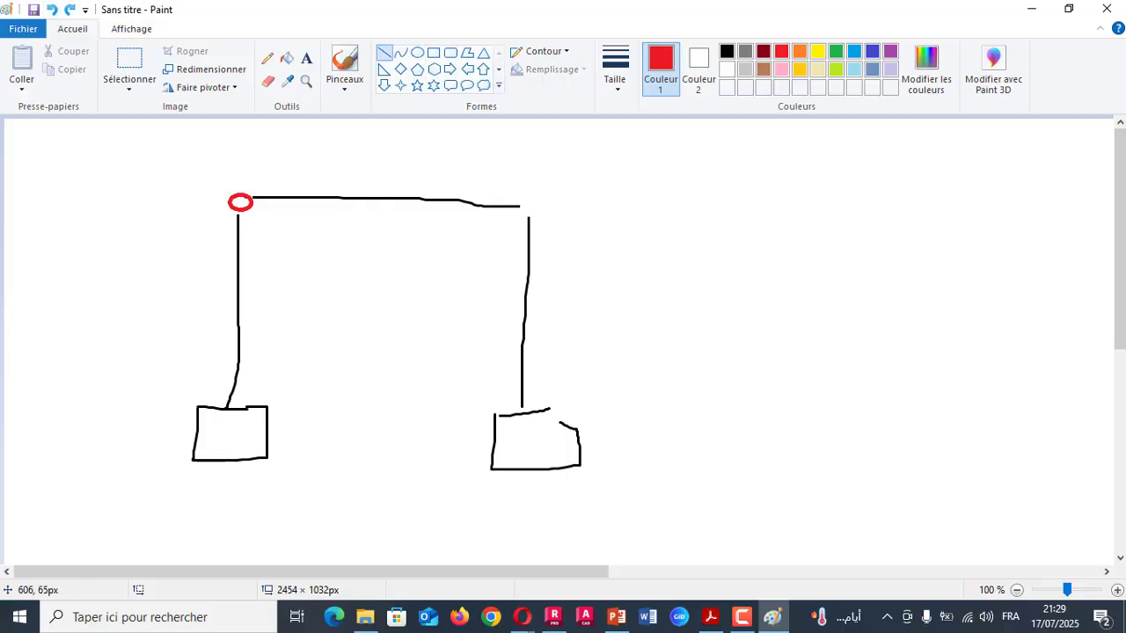
click(268, 59)
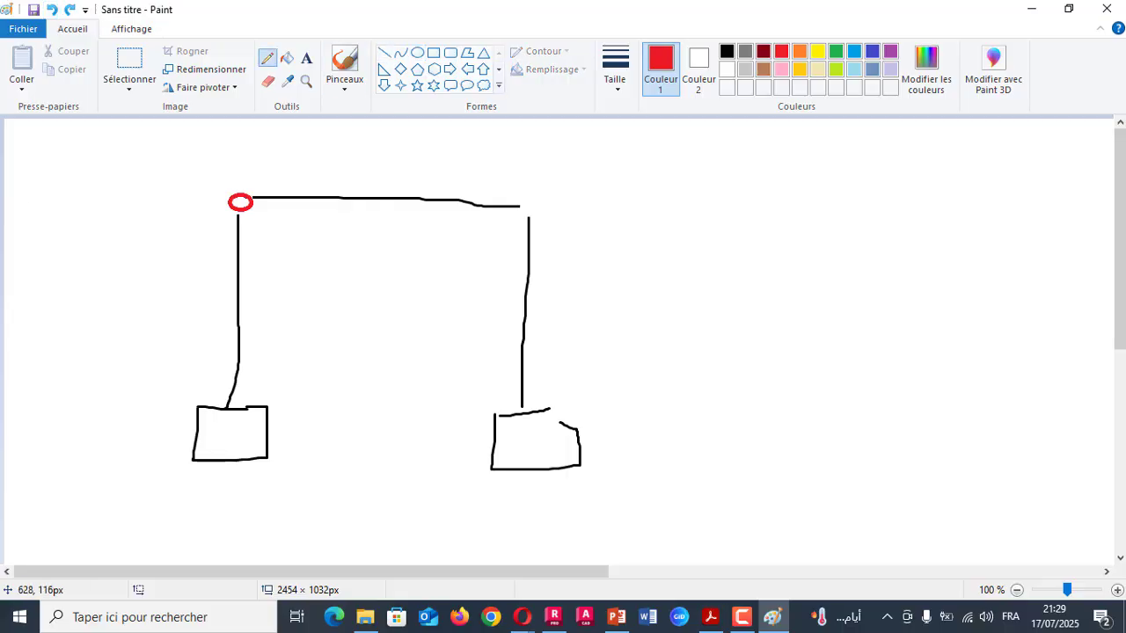
mouse_move(521, 208)
mouse_down()
mouse_move(543, 208)
mouse_move(525, 210)
mouse_move(521, 238)
mouse_up()
drag(518, 187, 551, 233)
mouse_move(253, 165)
mouse_down()
mouse_move(207, 227)
mouse_move(222, 195)
mouse_up()
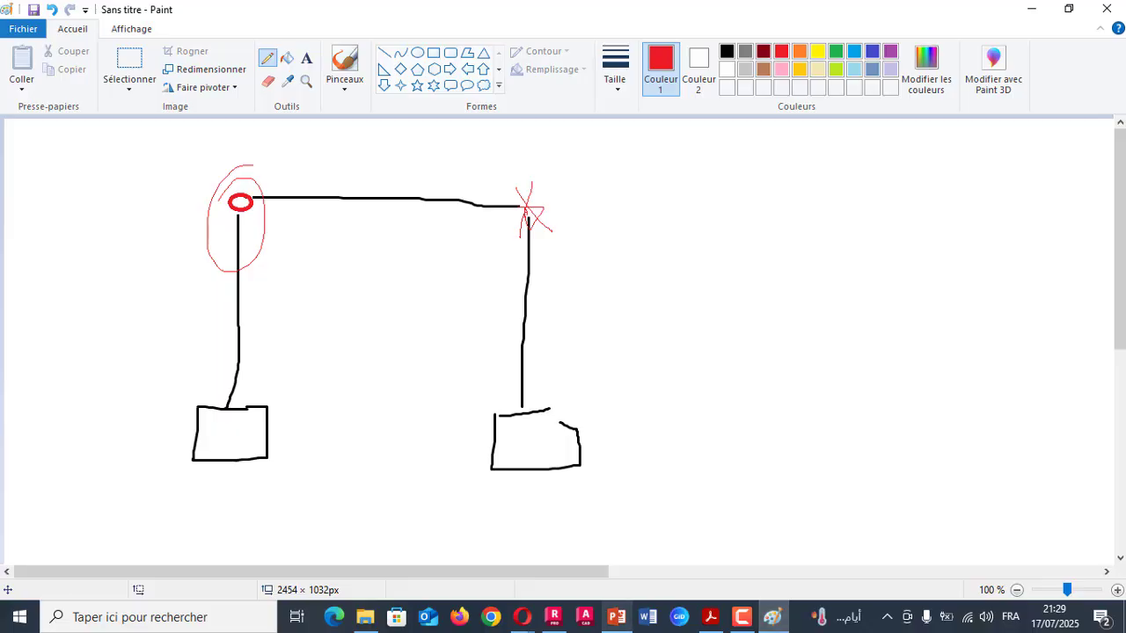
- Return to Robot, look through the ART-ENC and ENC-ART releases, and examine the released directions in the ART-ART definition
click(553, 616)
click(939, 182)
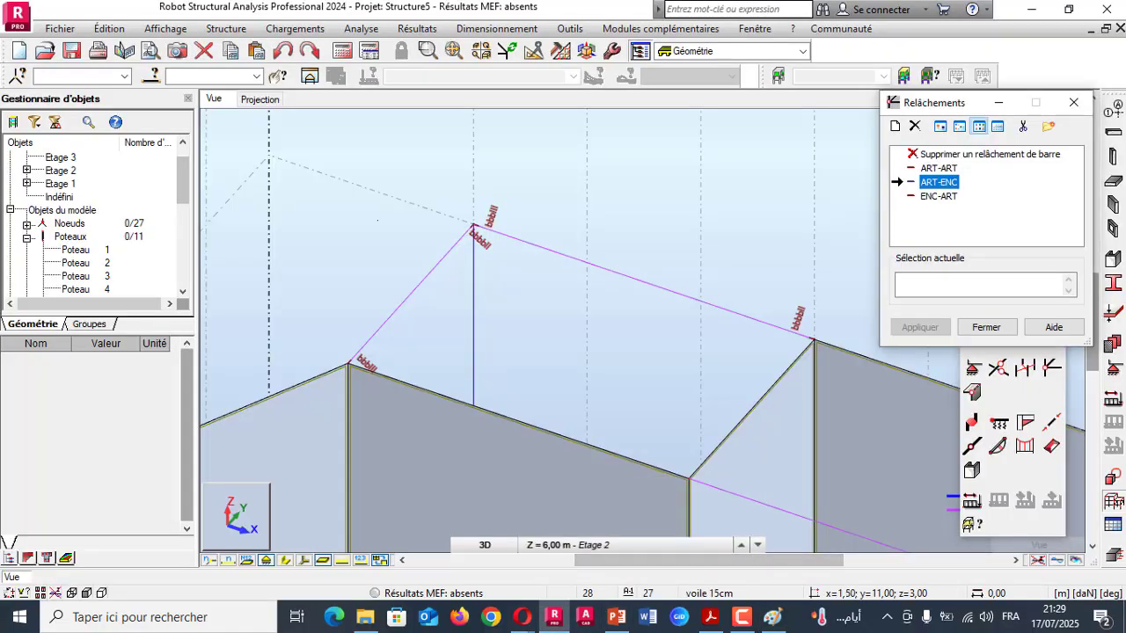
key(Down)
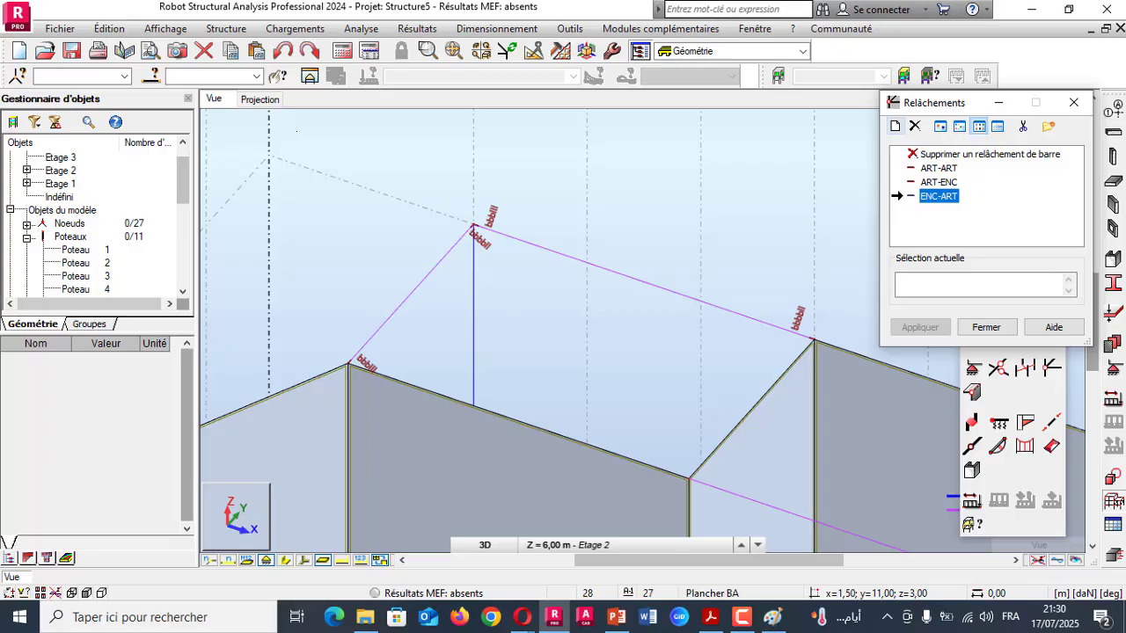
double_click(938, 168)
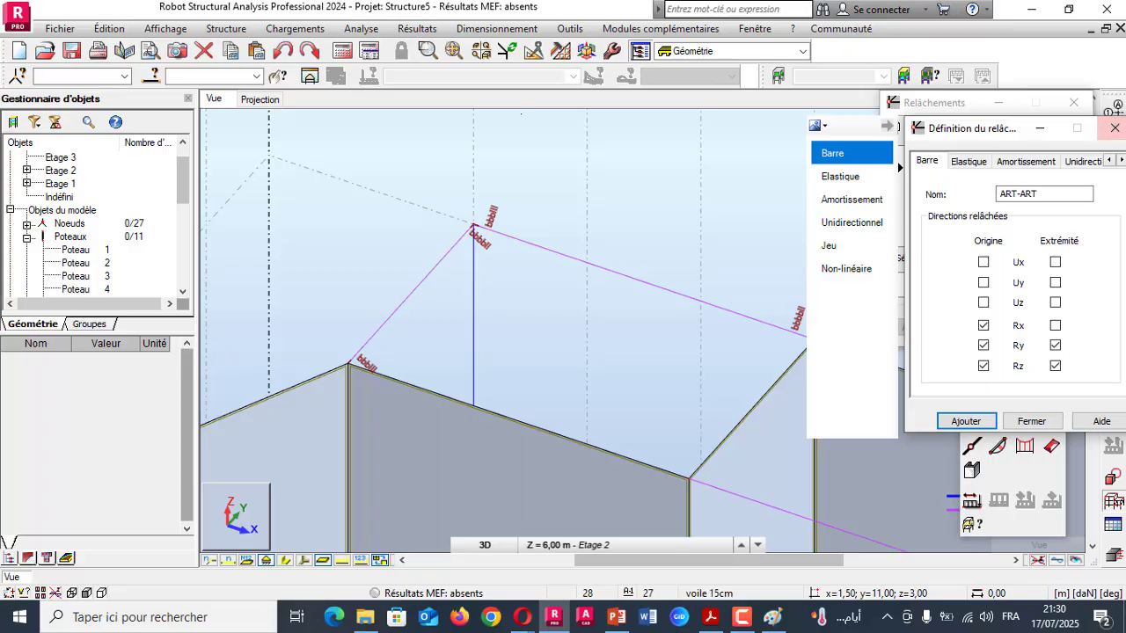
click(1114, 127)
- Examine the released directions in the ART-ENC definition and the start-to-end orientation of the X-direction beam from 0;11;3
click(939, 182)
double_click(938, 182)
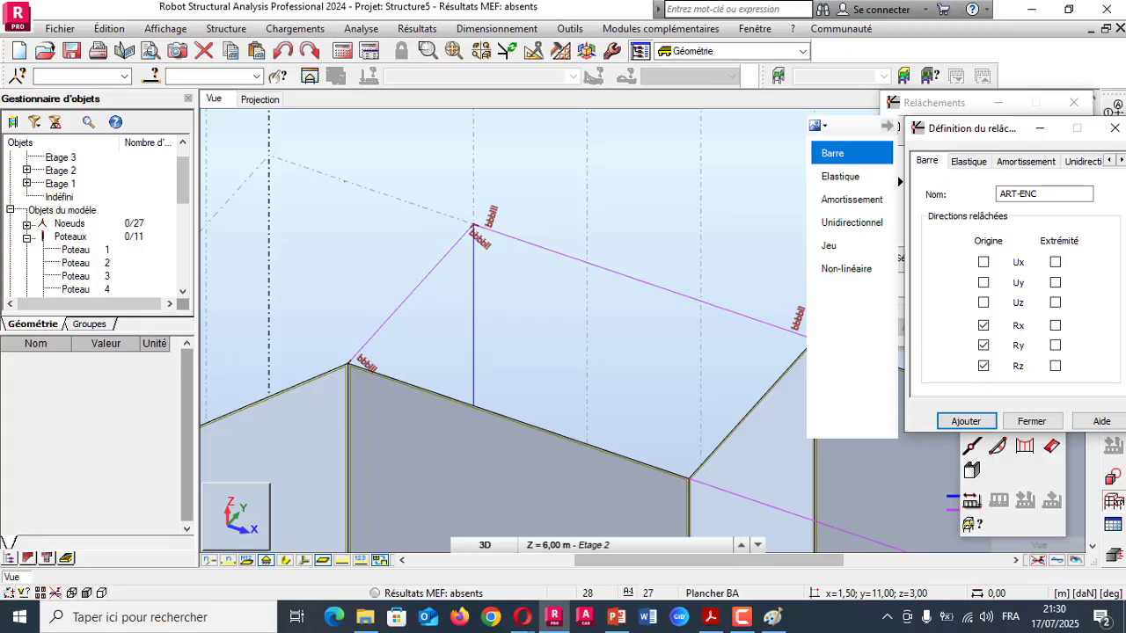
key(Return)
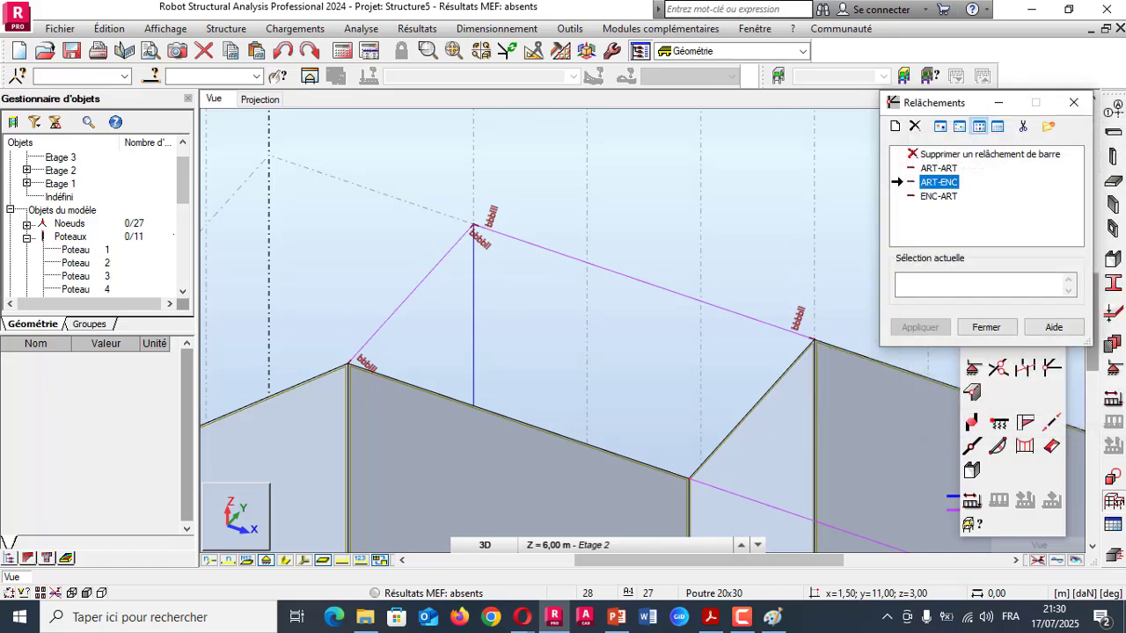
scroll(563, 334, down, 4)
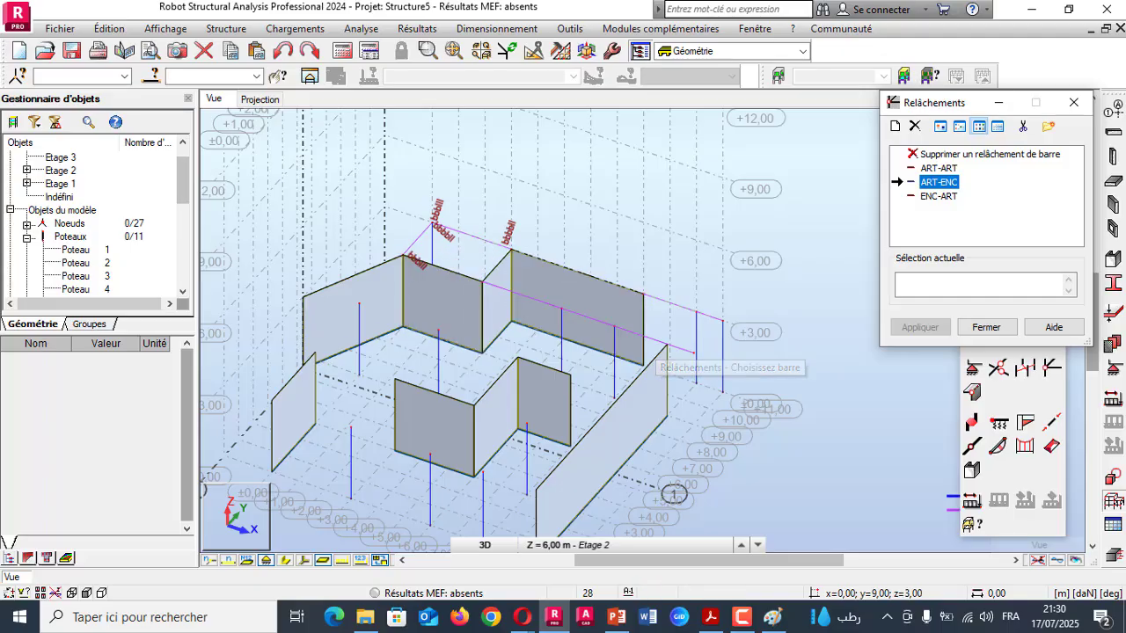
scroll(429, 231, up, 5)
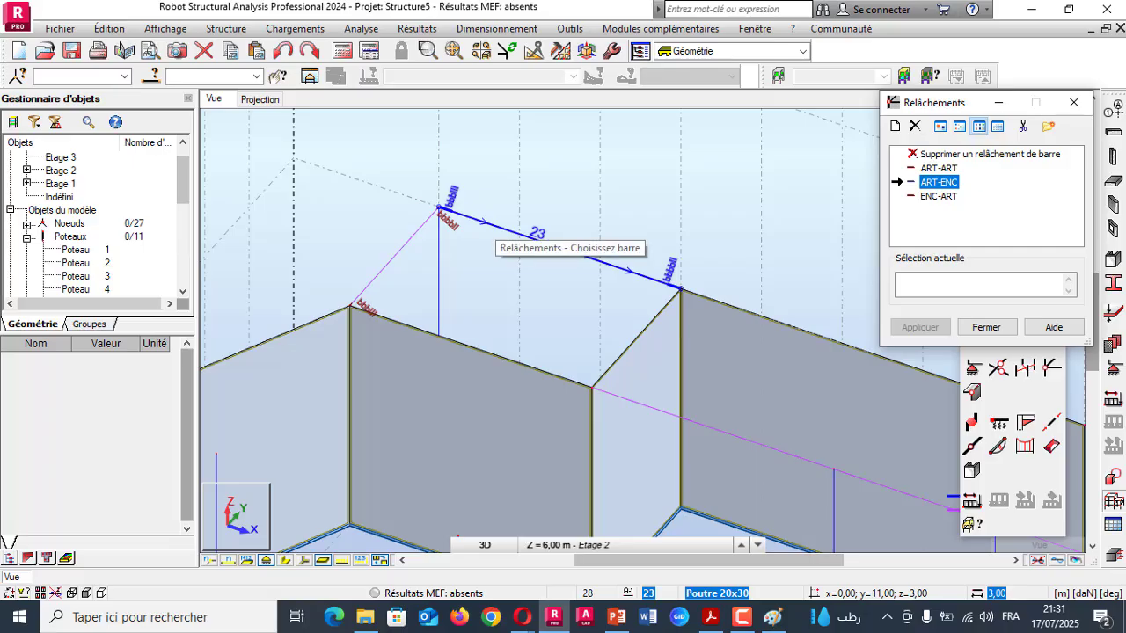
- Remove the bar releases from the two beams at the rear corner and close the release definition
click(528, 237)
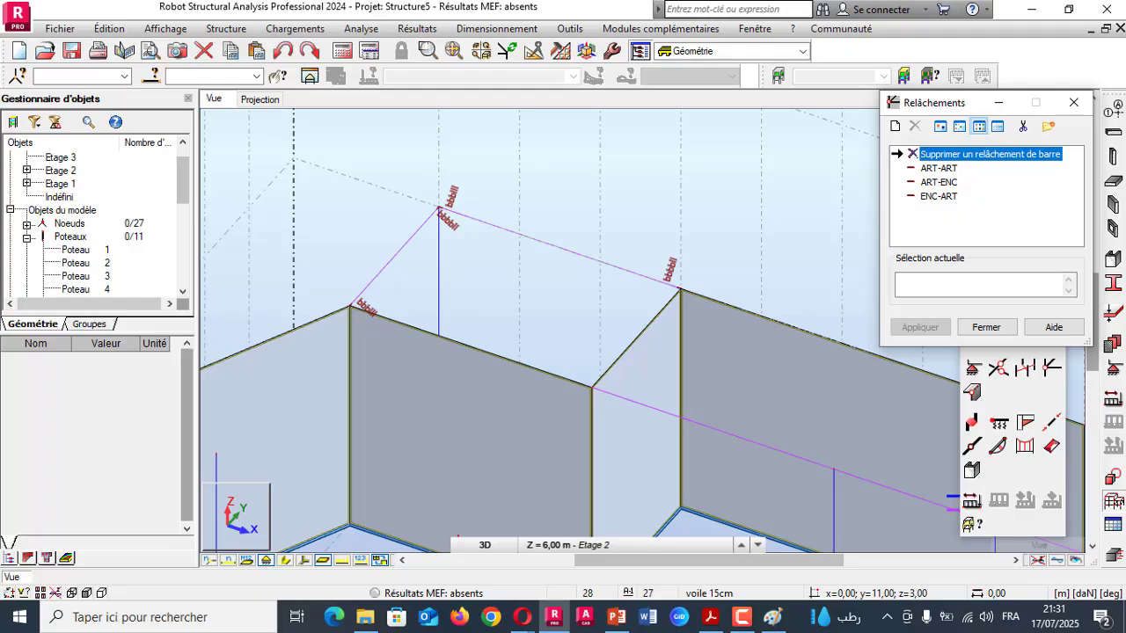
click(545, 244)
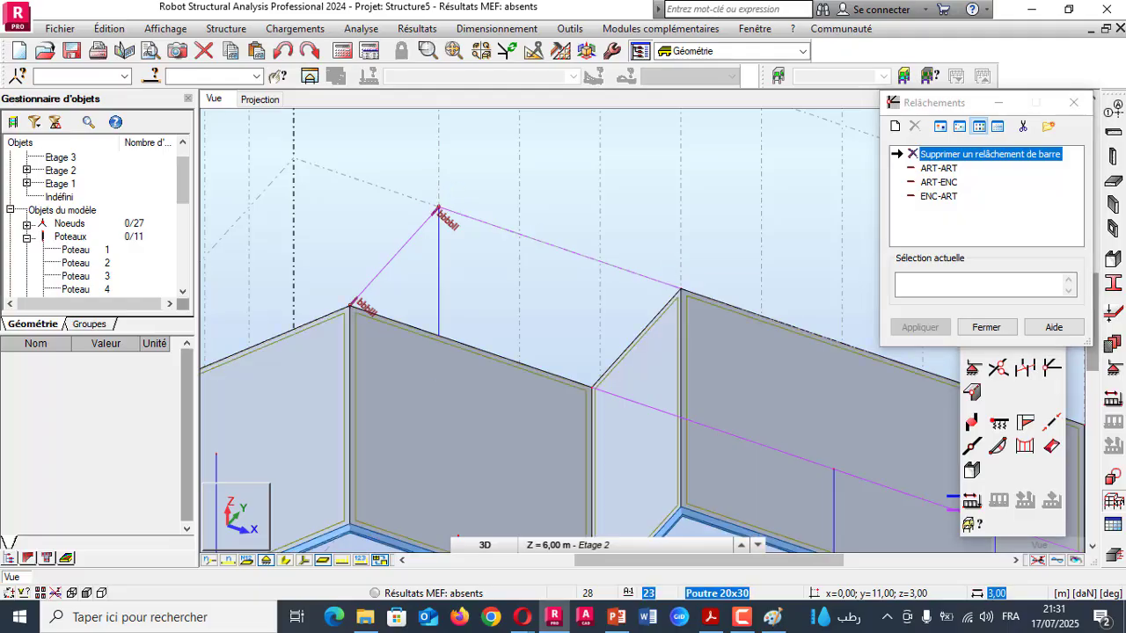
click(395, 256)
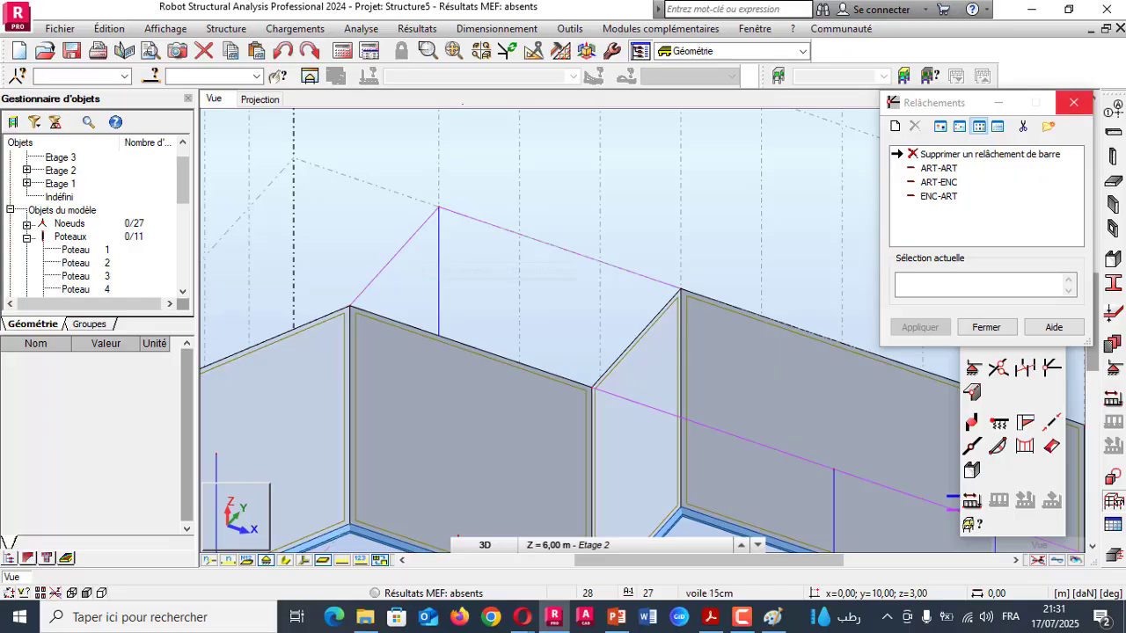
click(1073, 102)
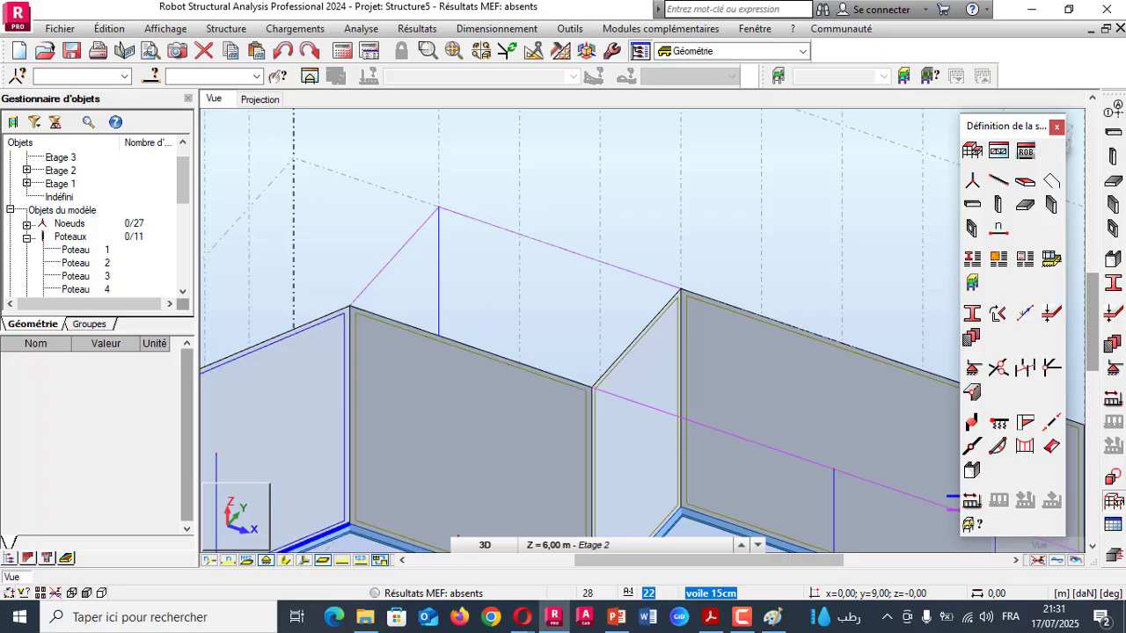
- Turn on the display of bar section shapes in the 3D structure view
click(285, 560)
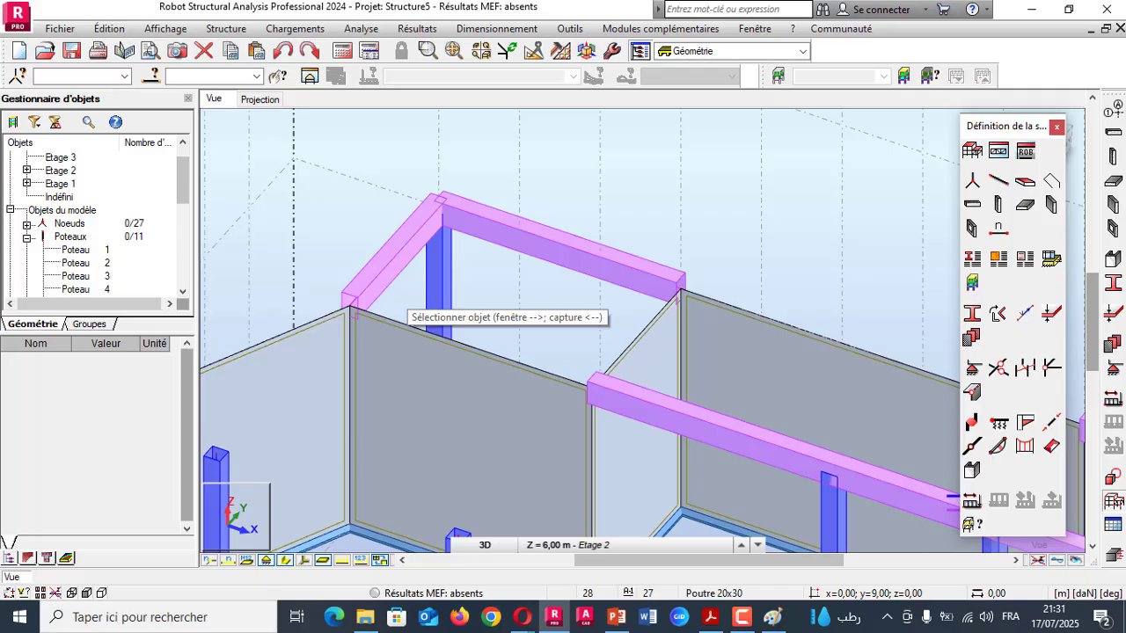
click(285, 560)
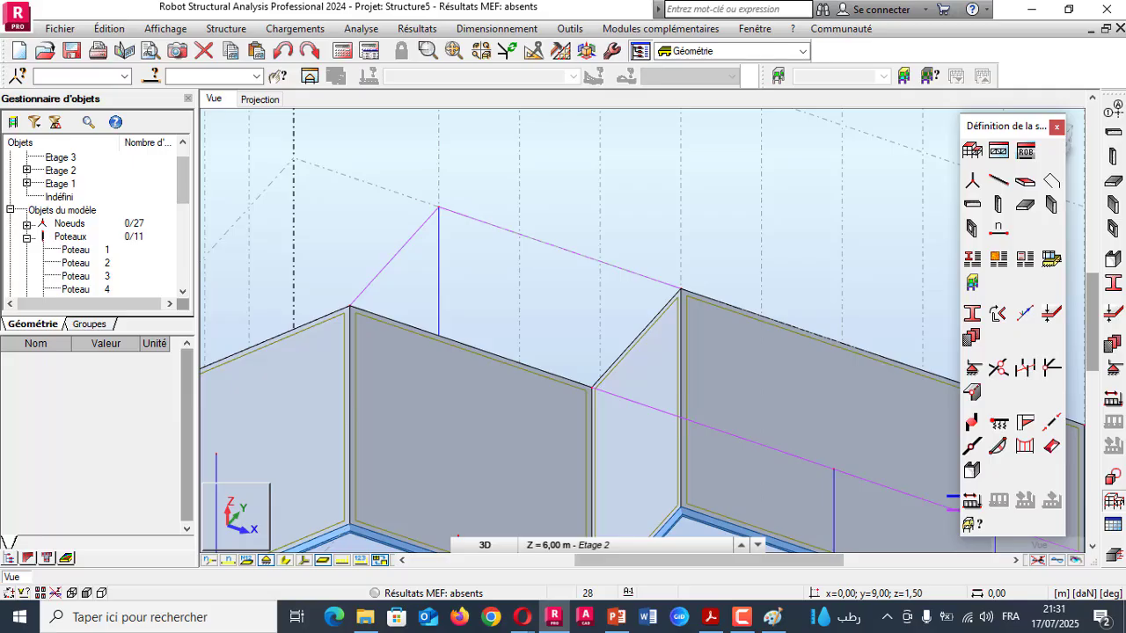
scroll(474, 387, down, 5)
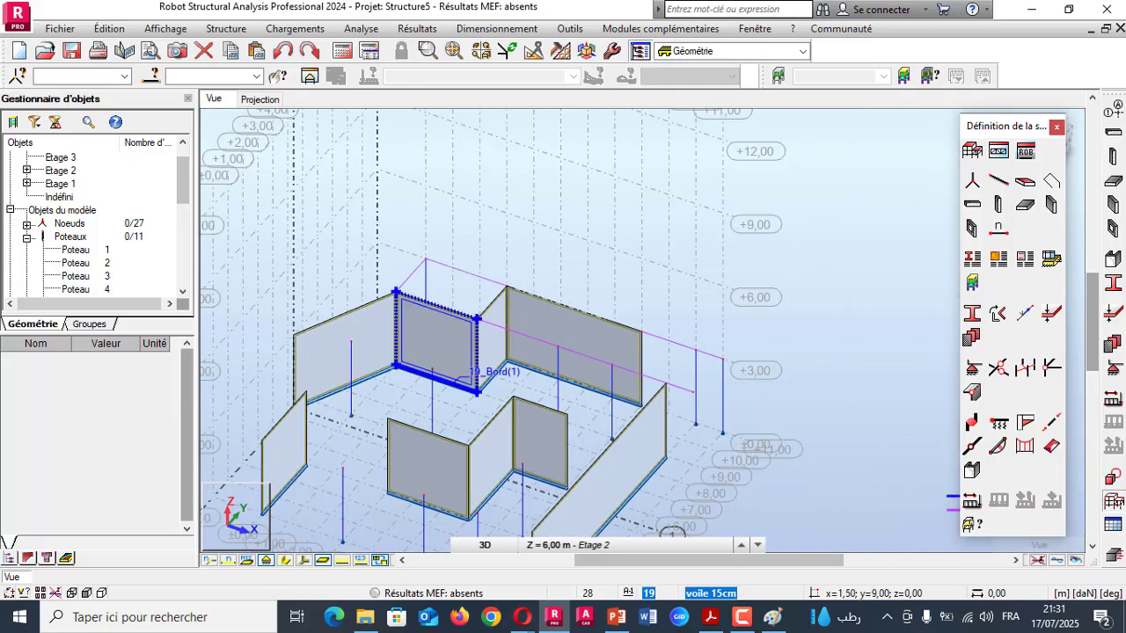
click(285, 561)
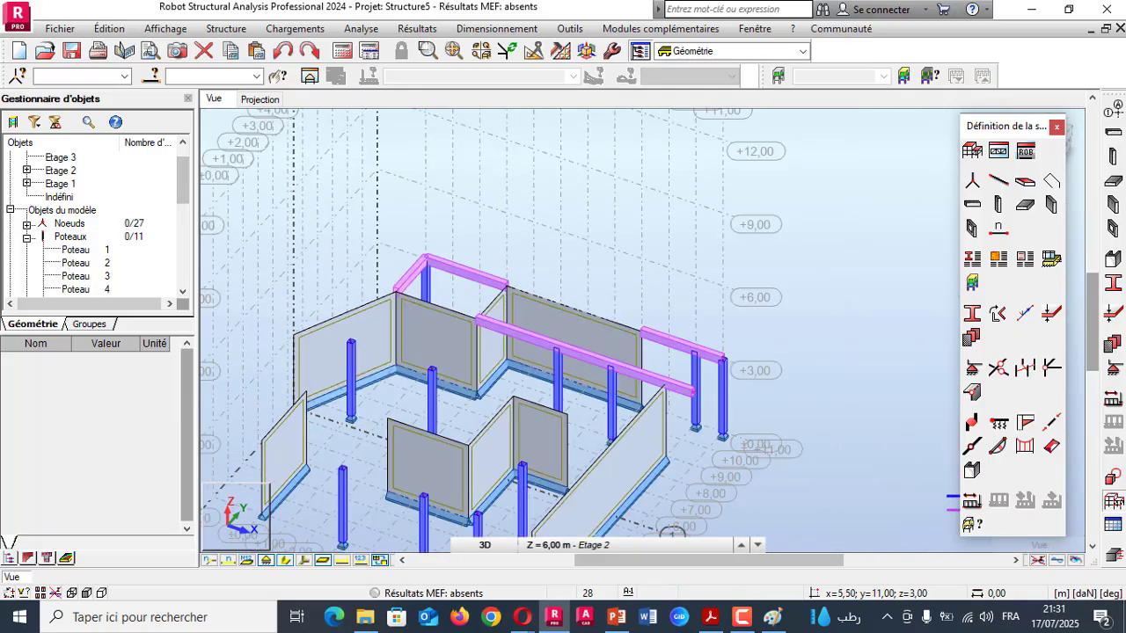
scroll(501, 351, down, 3)
- Following the beam plan in the Acrobat PDF, draw a Poutre 20x30 beam in Robot from (0; 6; 3) to (3; 6; 3)
click(711, 616)
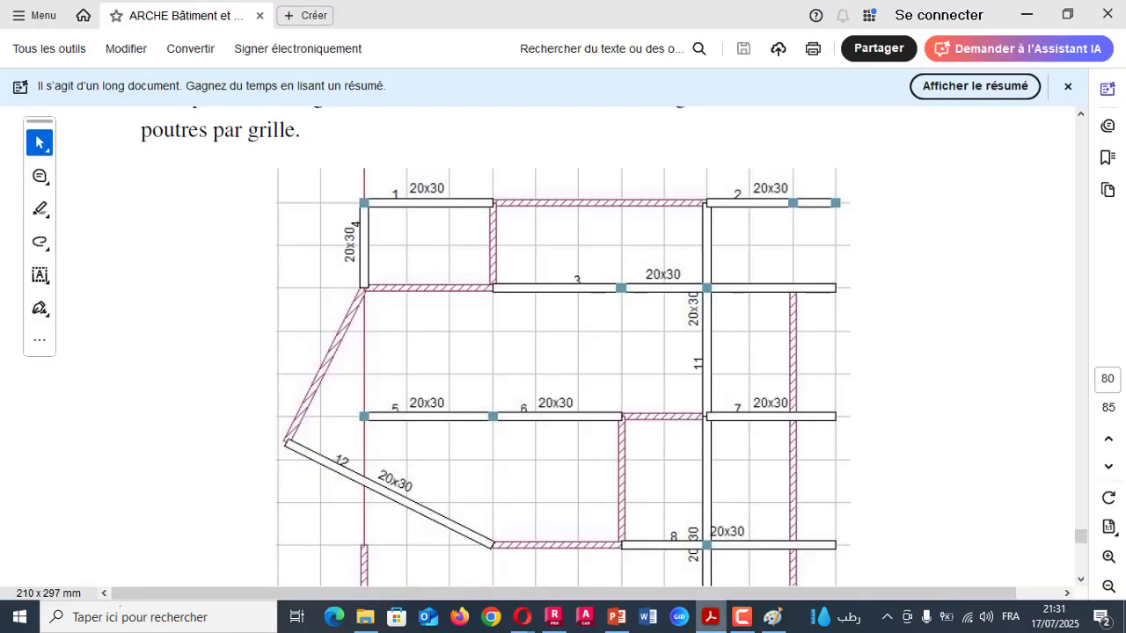
click(711, 617)
click(711, 617)
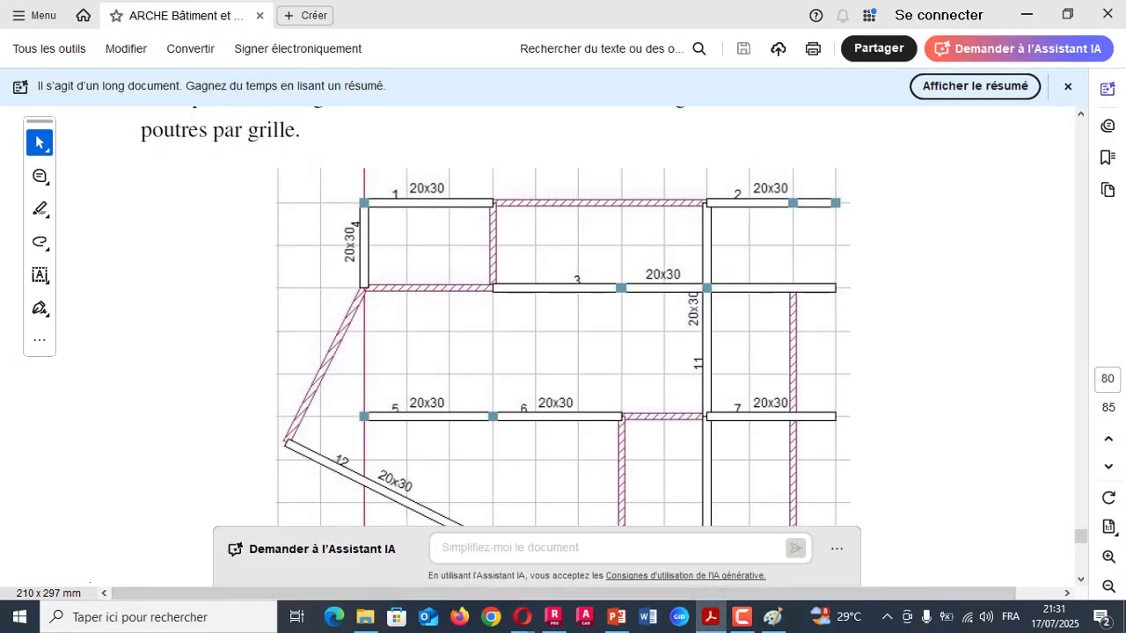
click(553, 617)
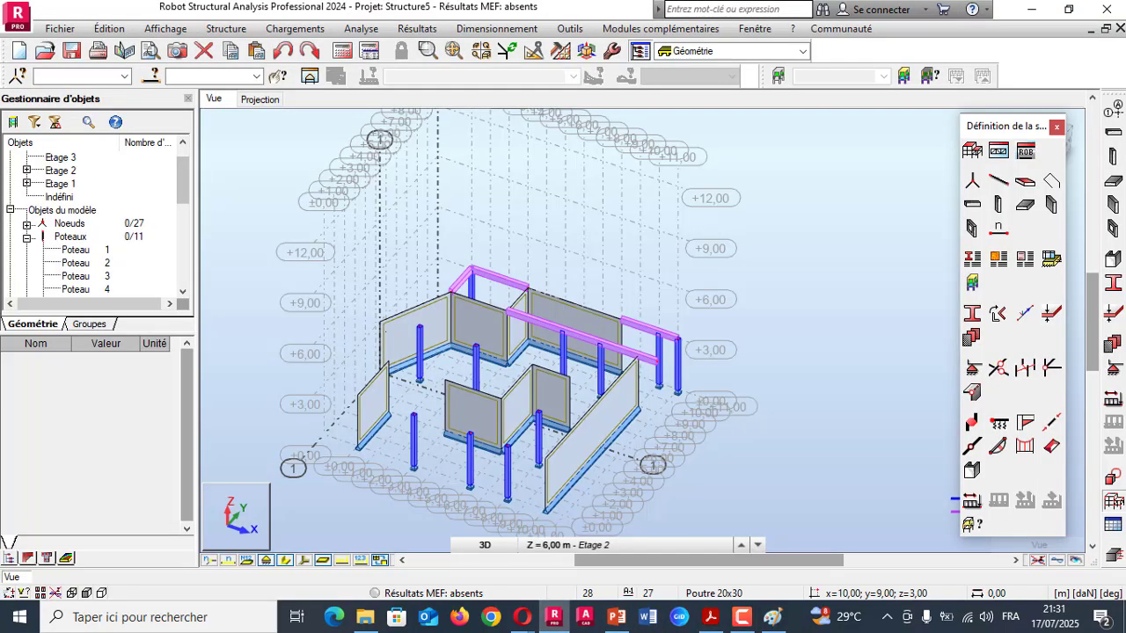
click(1113, 204)
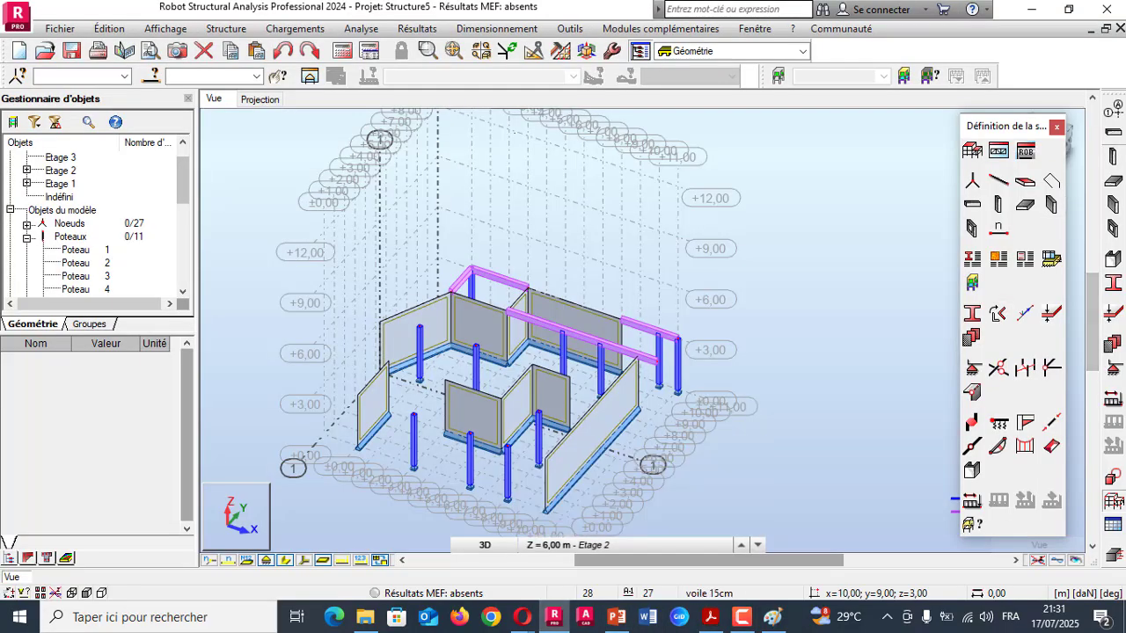
click(1113, 132)
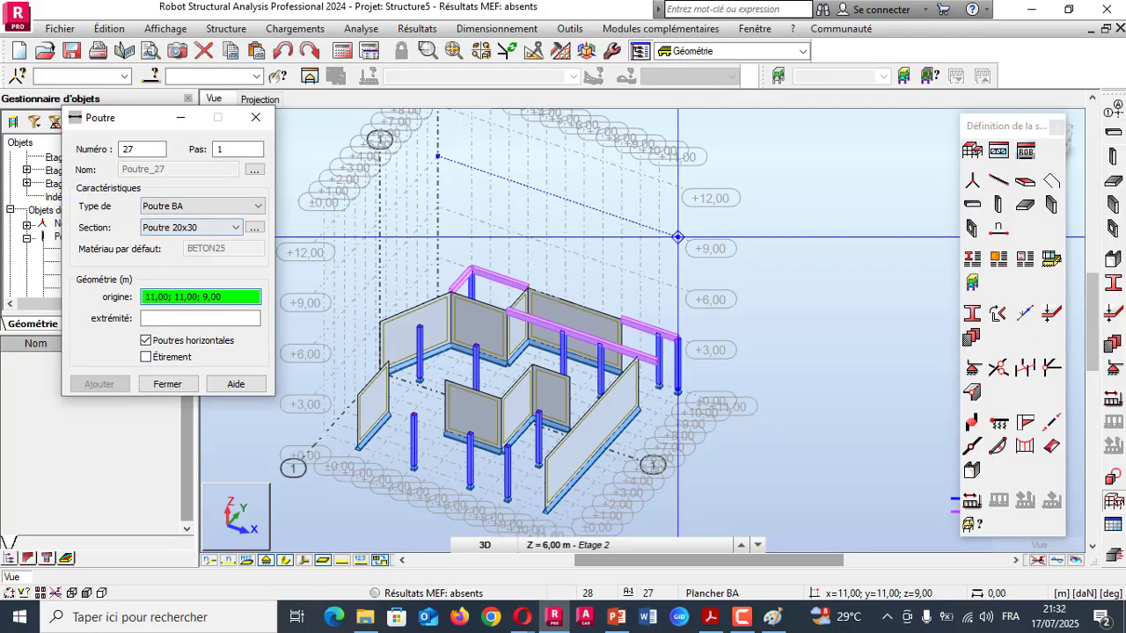
scroll(418, 333, up, 2)
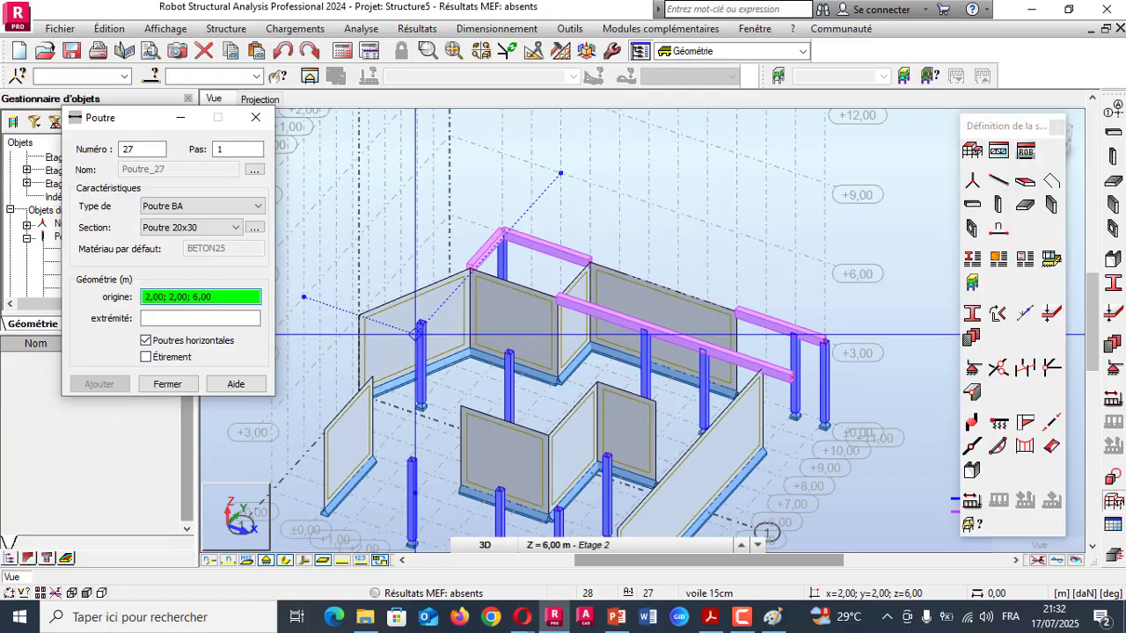
click(711, 617)
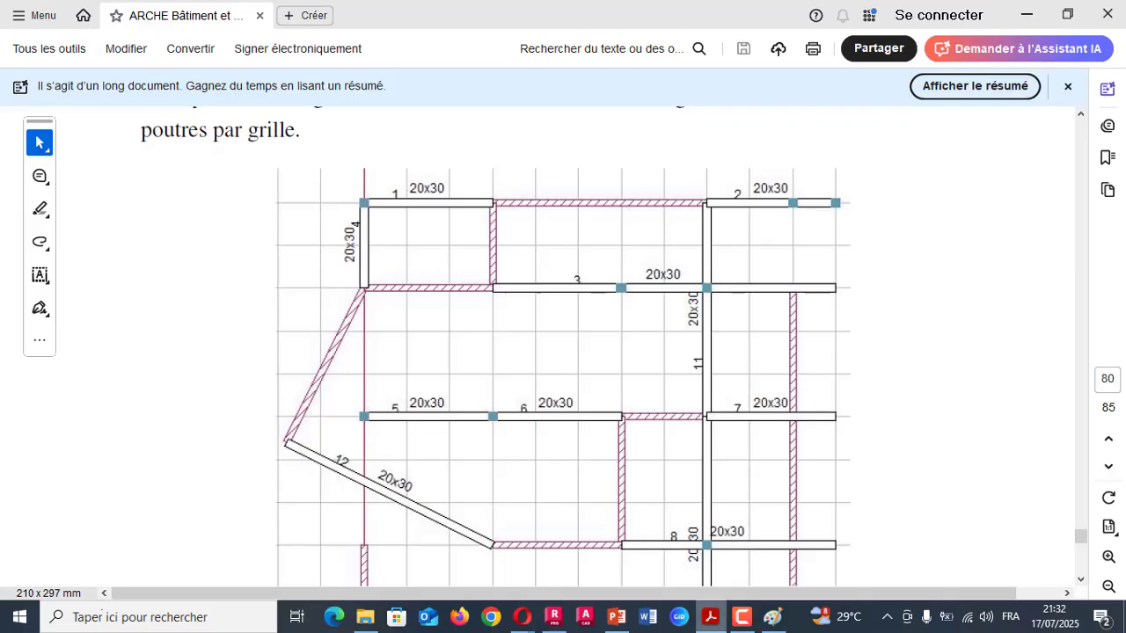
click(553, 618)
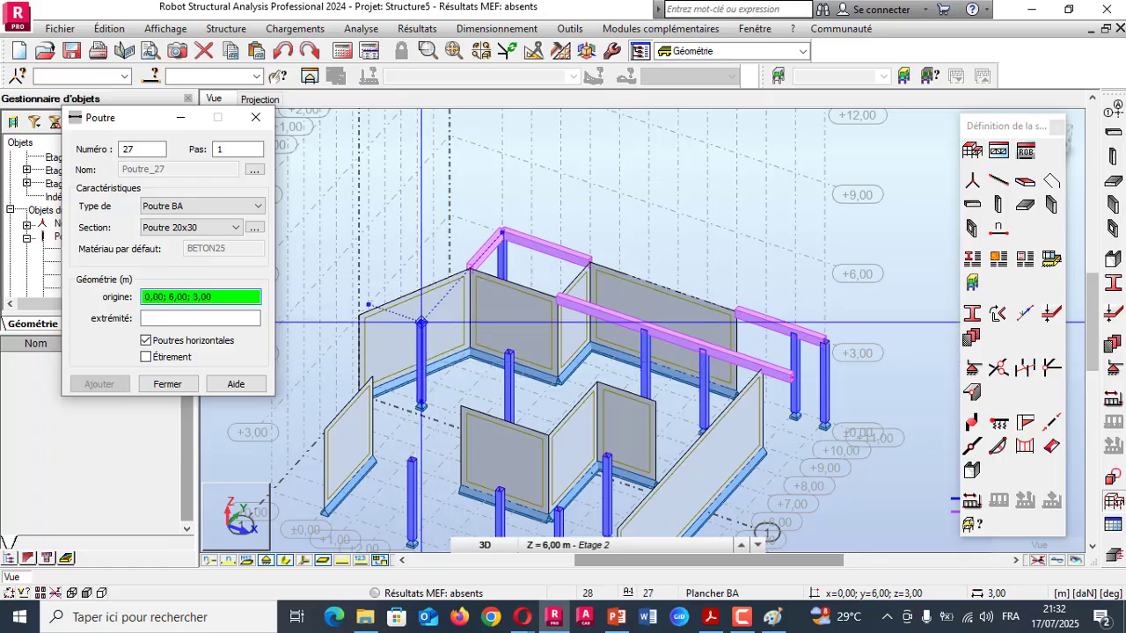
click(369, 305)
click(509, 352)
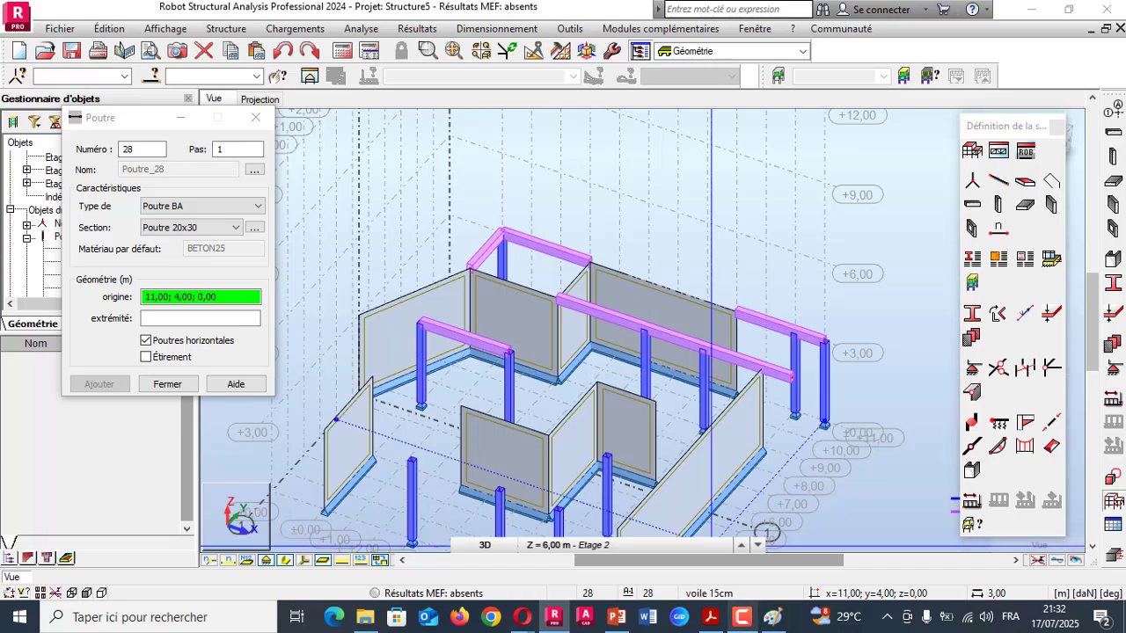
- Check the PDF beam plan and draw the adjoining Poutre 20x30 beam in Robot from (3; 6; 3) to (6; 6; 3)
click(742, 618)
click(710, 617)
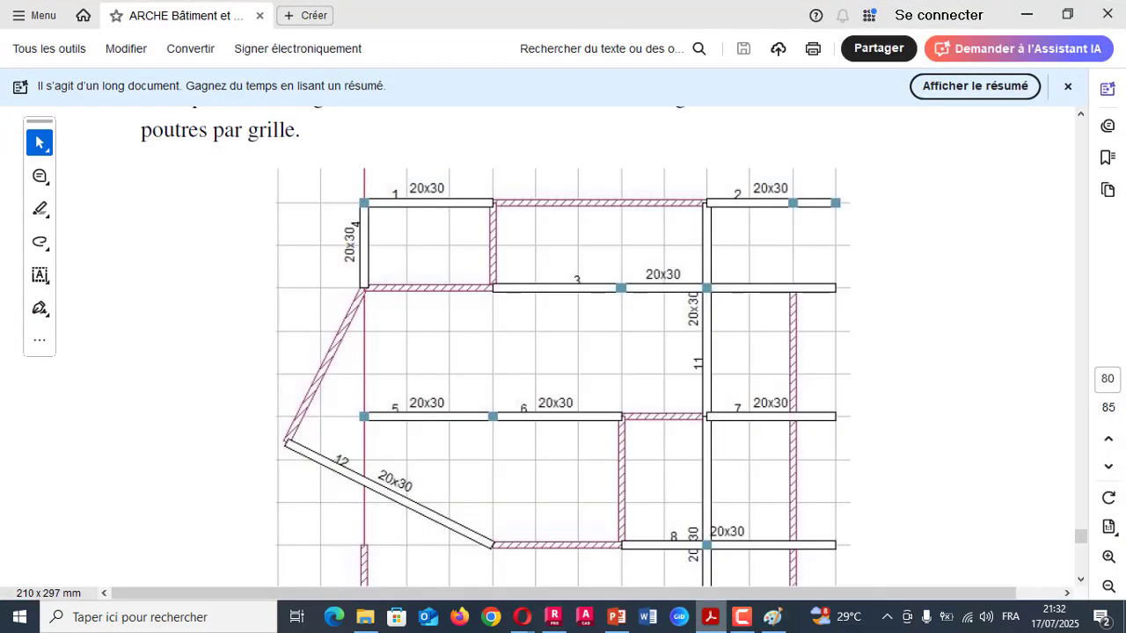
click(710, 618)
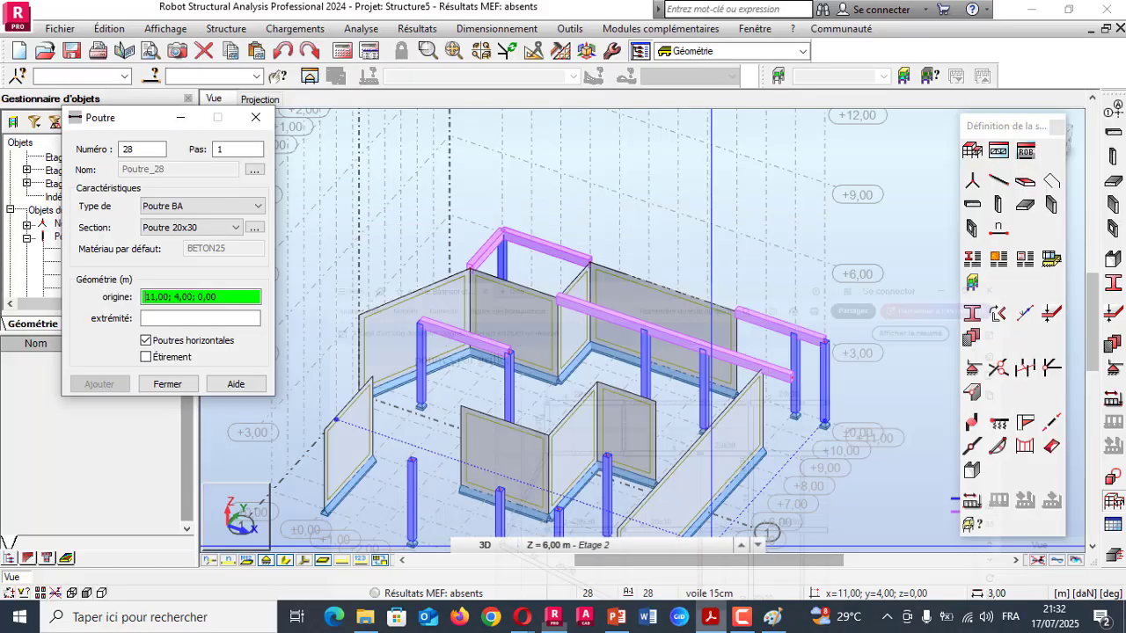
click(710, 618)
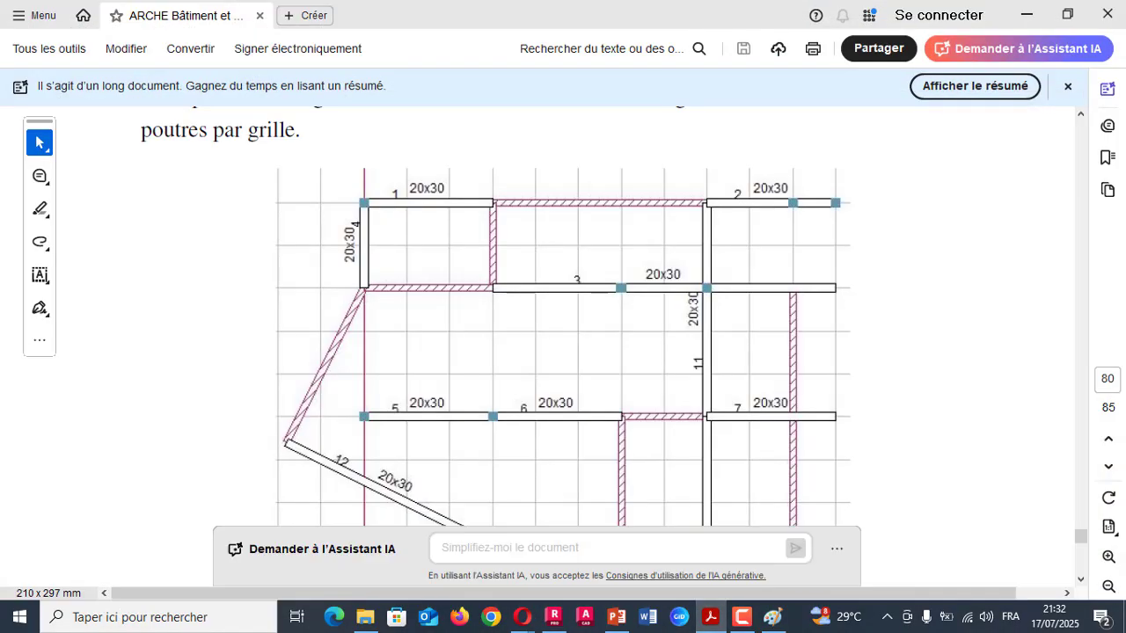
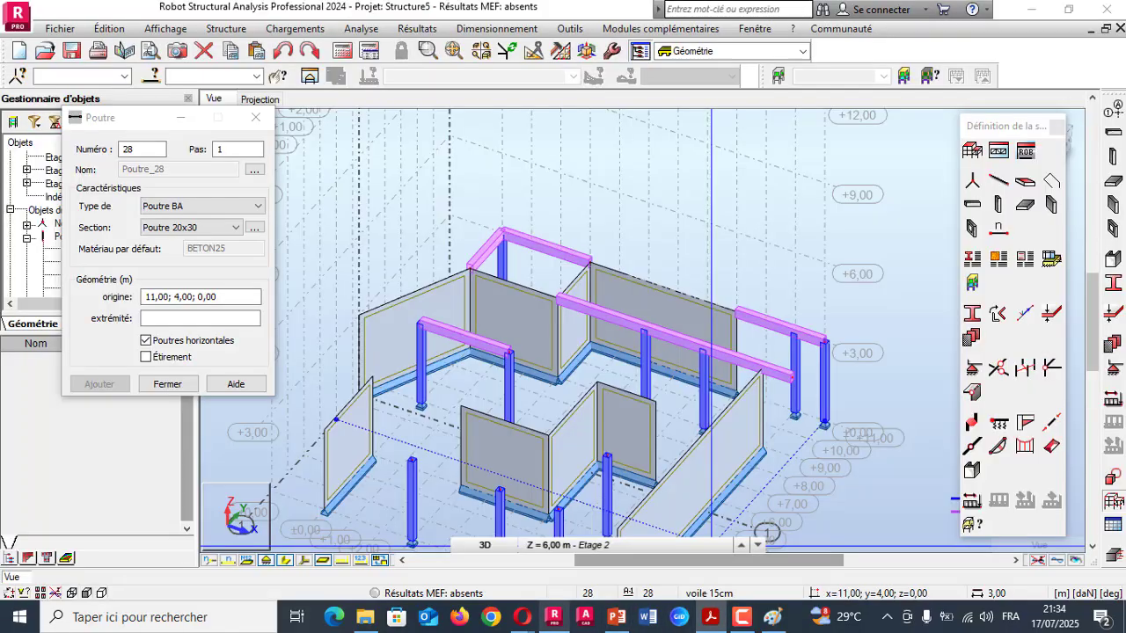
click(553, 616)
scroll(559, 350, up, 2)
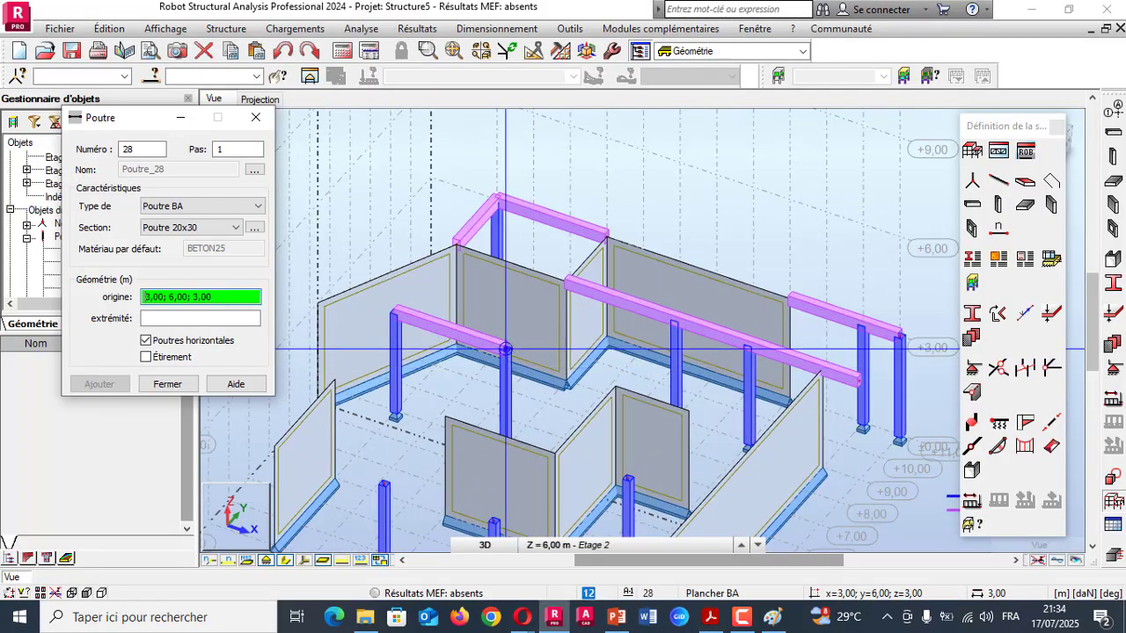
click(506, 349)
click(616, 384)
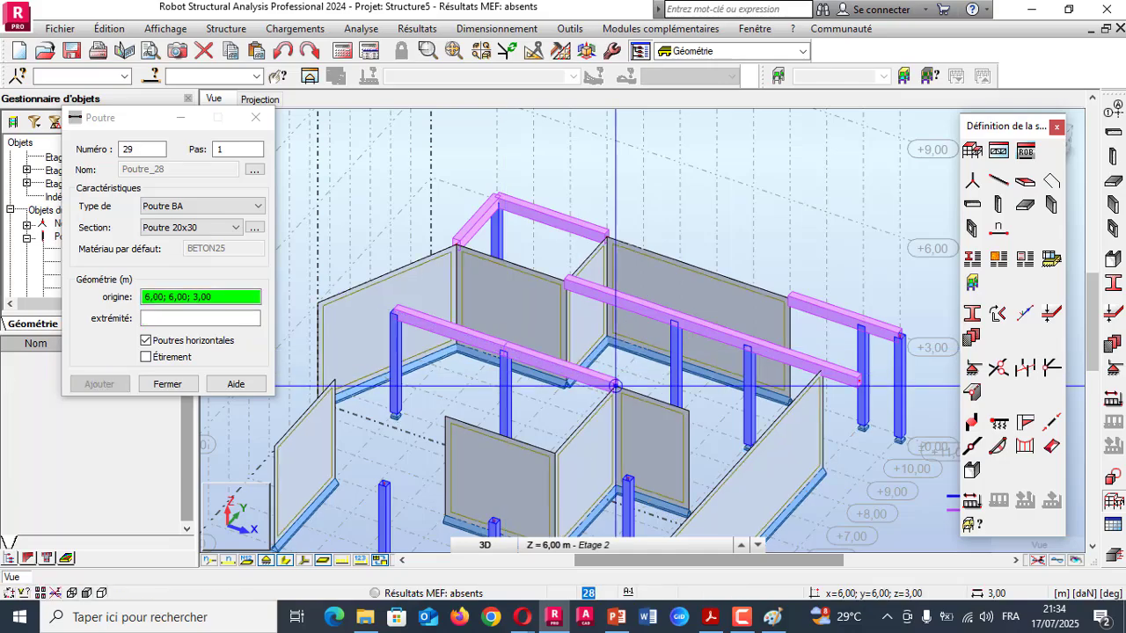
- Consult the PDF beam plan and draw a Poutre 20x30 beam in Robot from (8; 6; 3) to (11; 6; 3)
click(711, 617)
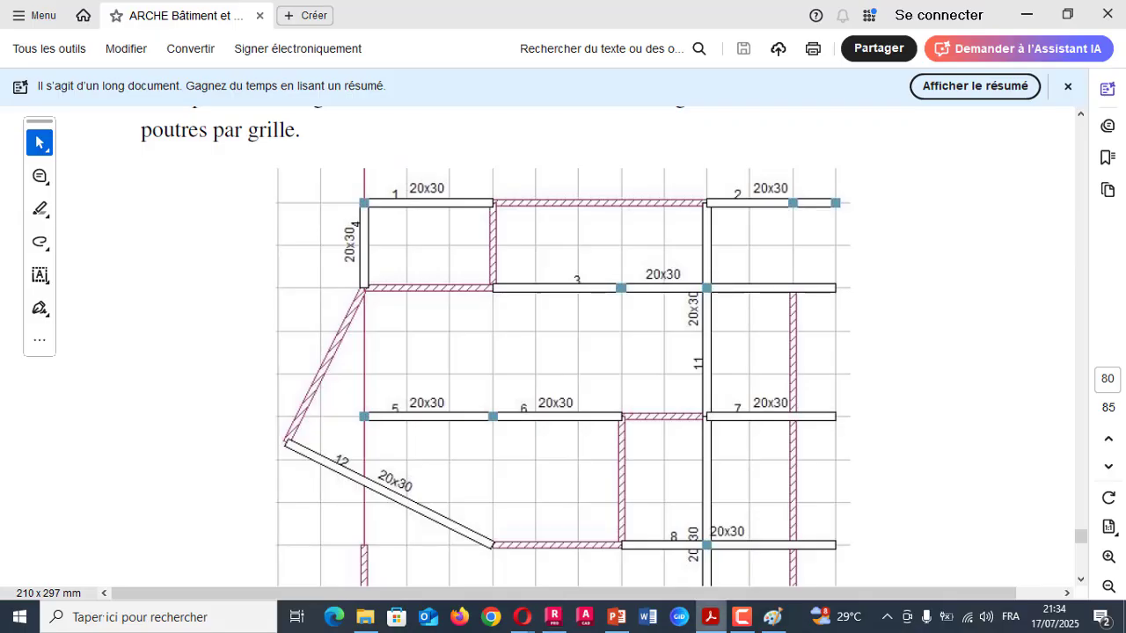
click(711, 617)
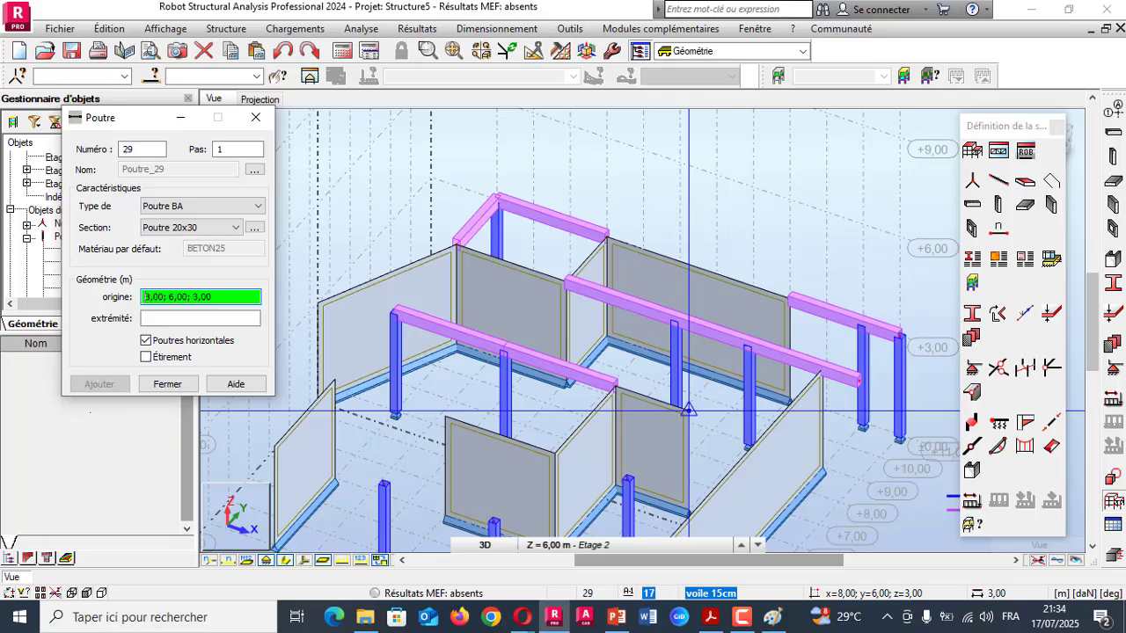
click(762, 436)
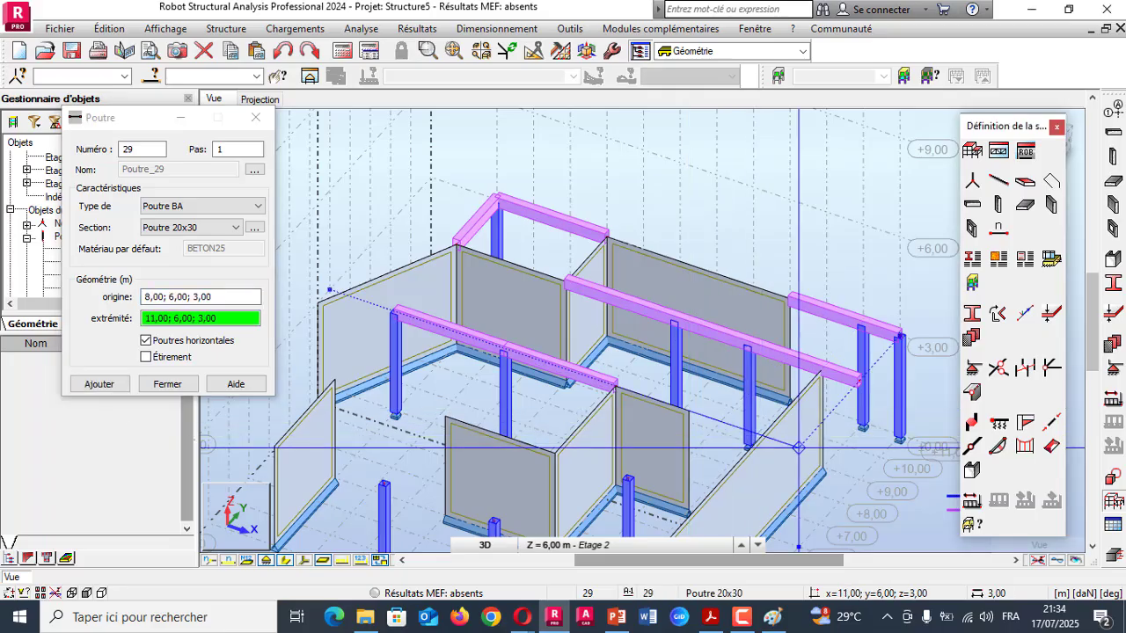
click(762, 435)
scroll(563, 339, down, 2)
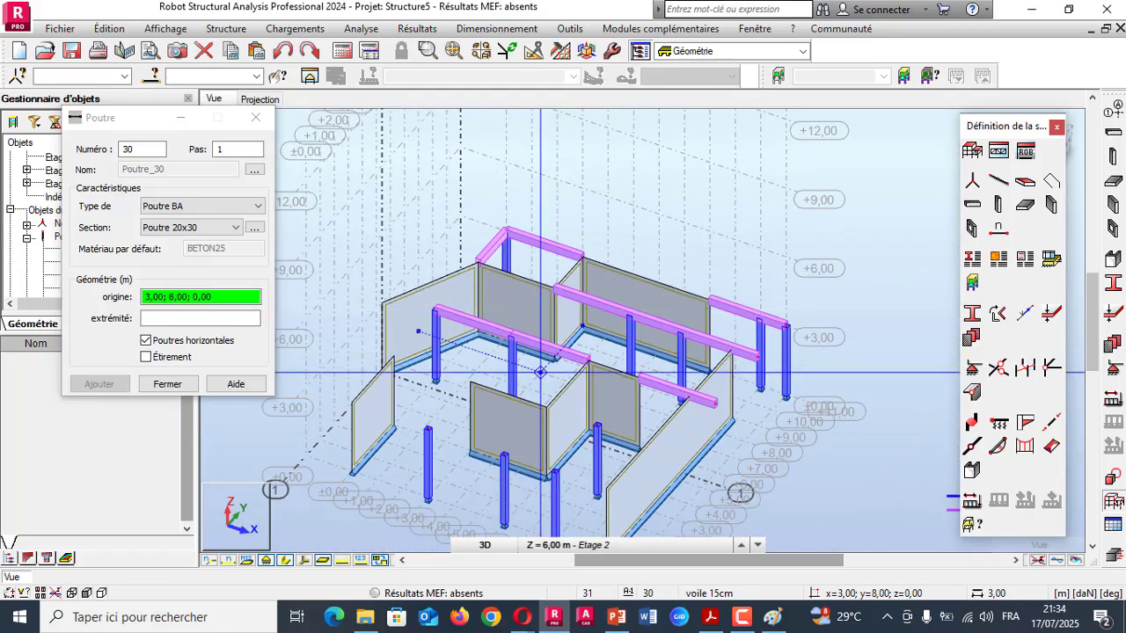
- Using beam 8 of the PDF plan as reference, draw a Poutre 20x30 beam in Robot from (6; 3; 3) to (11; 3; 3)
click(710, 616)
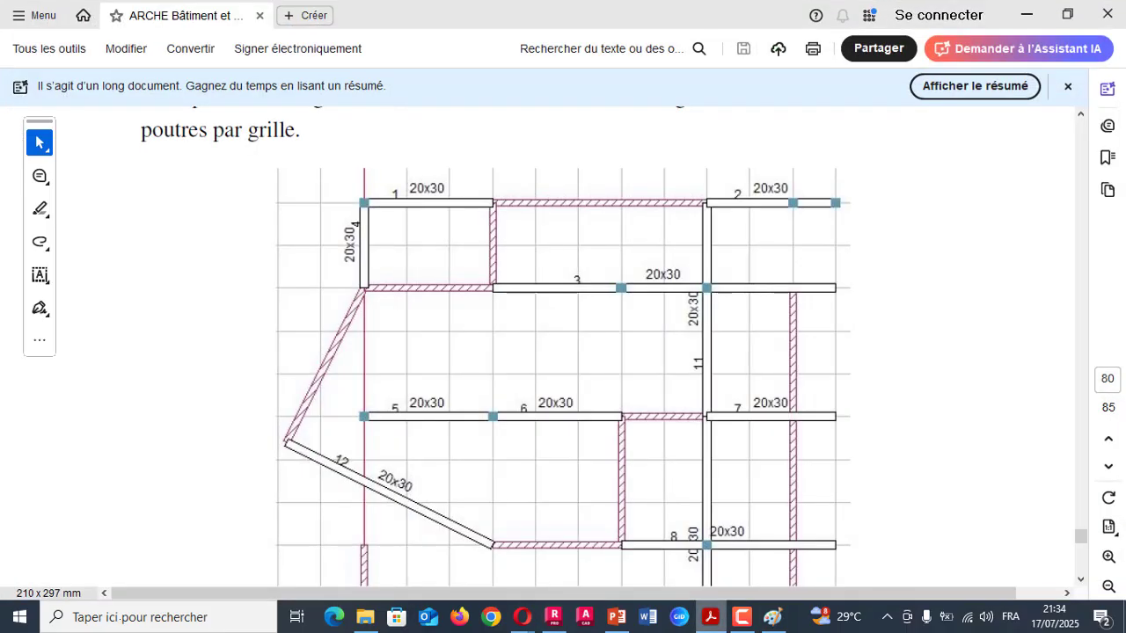
scroll(563, 351, down, 2)
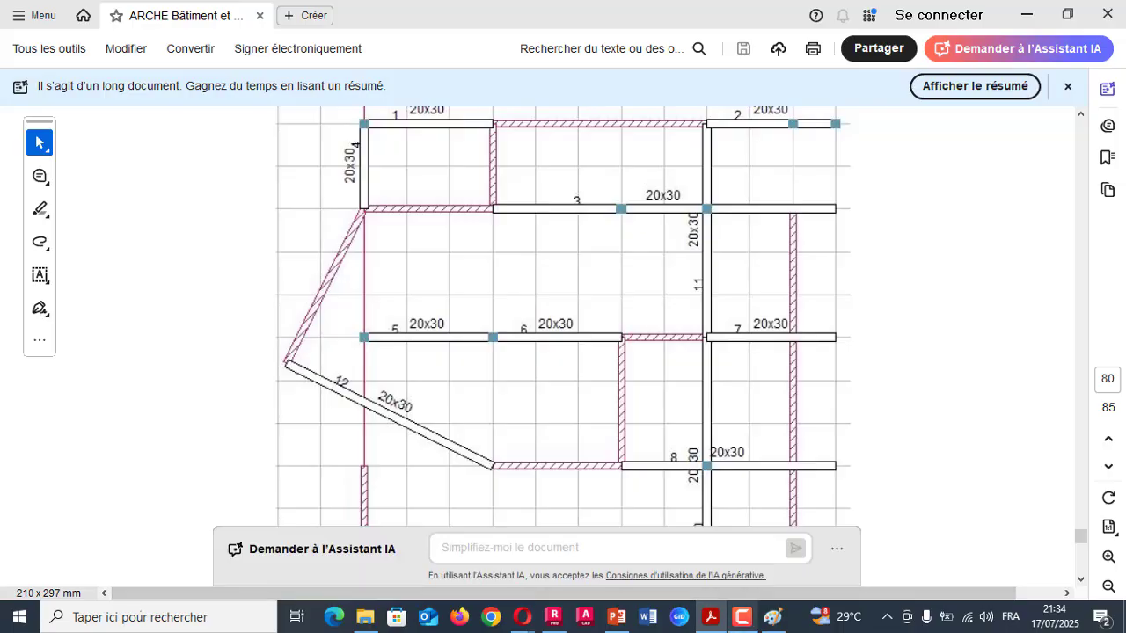
click(553, 617)
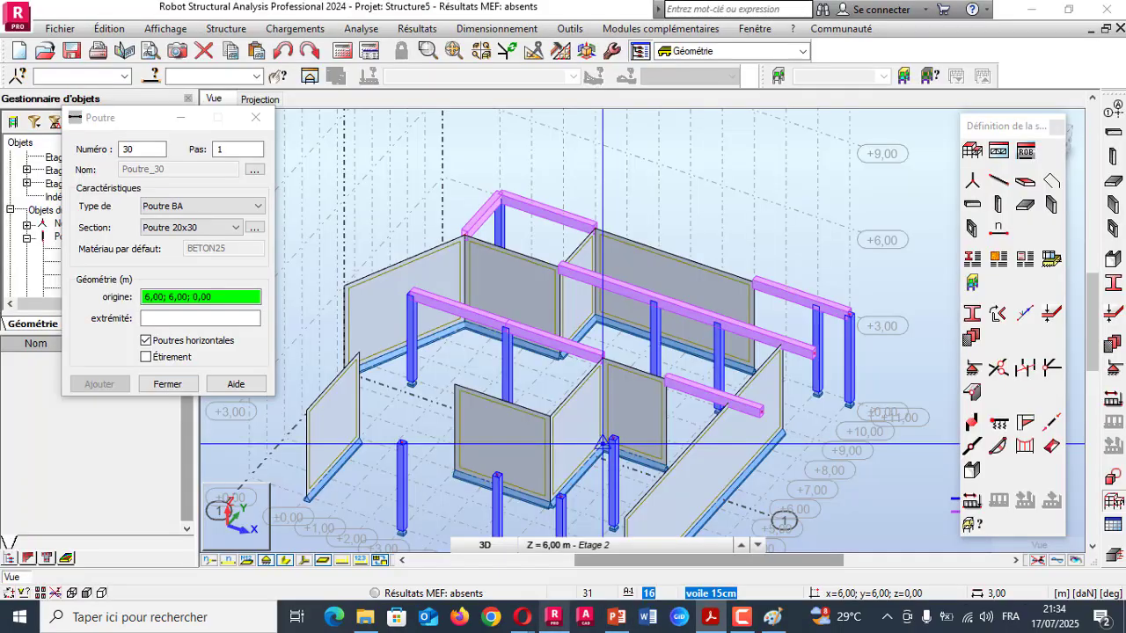
key(alt+Tab)
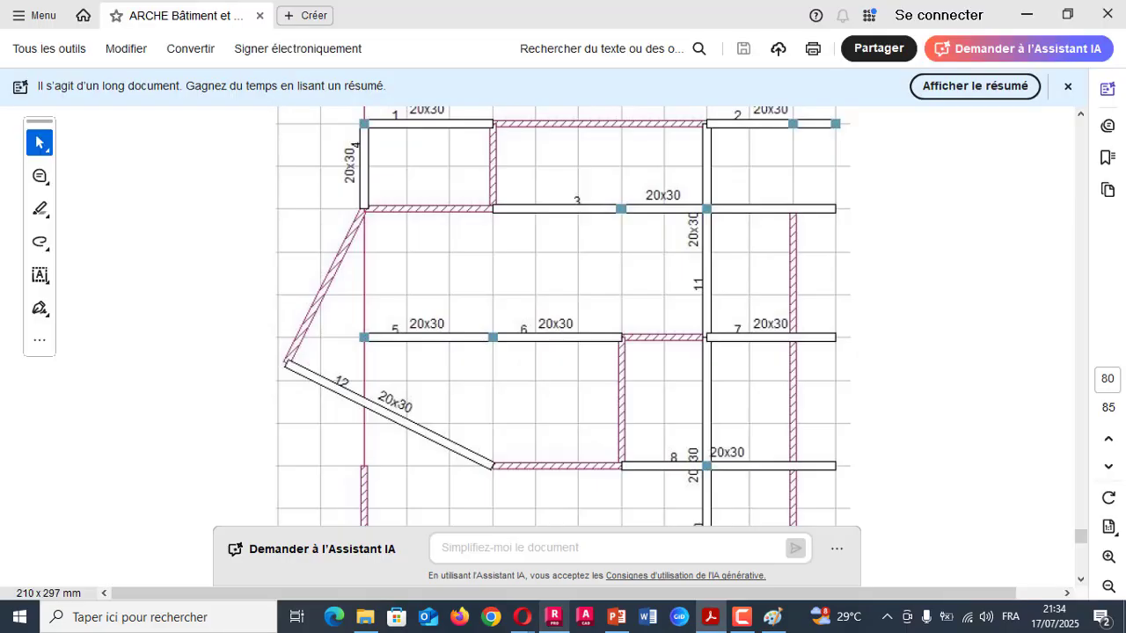
click(553, 617)
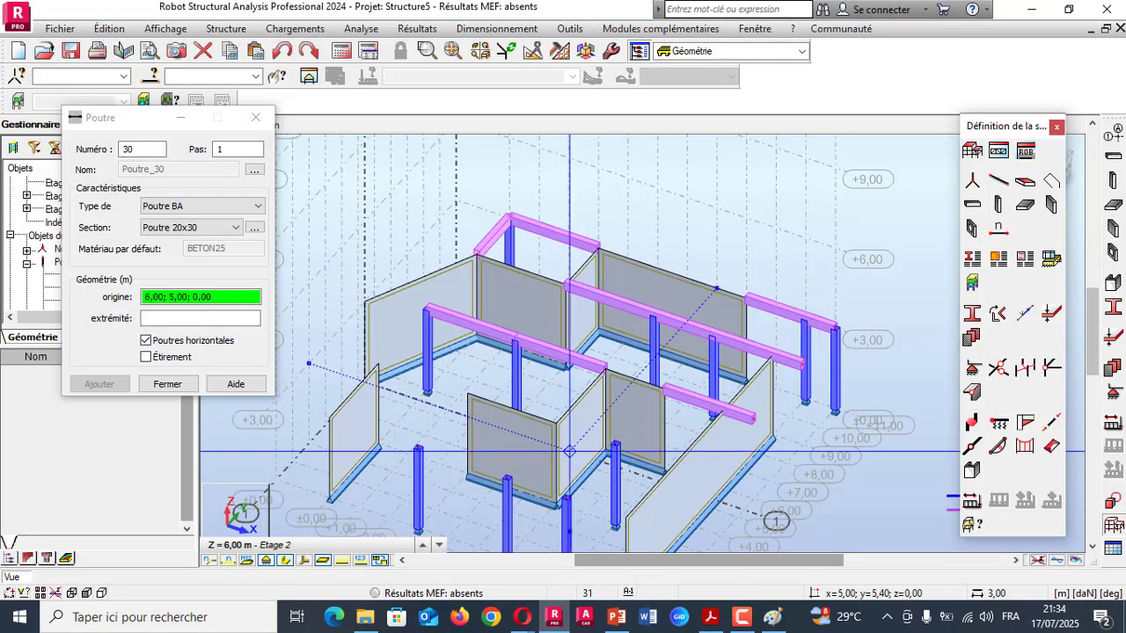
click(556, 423)
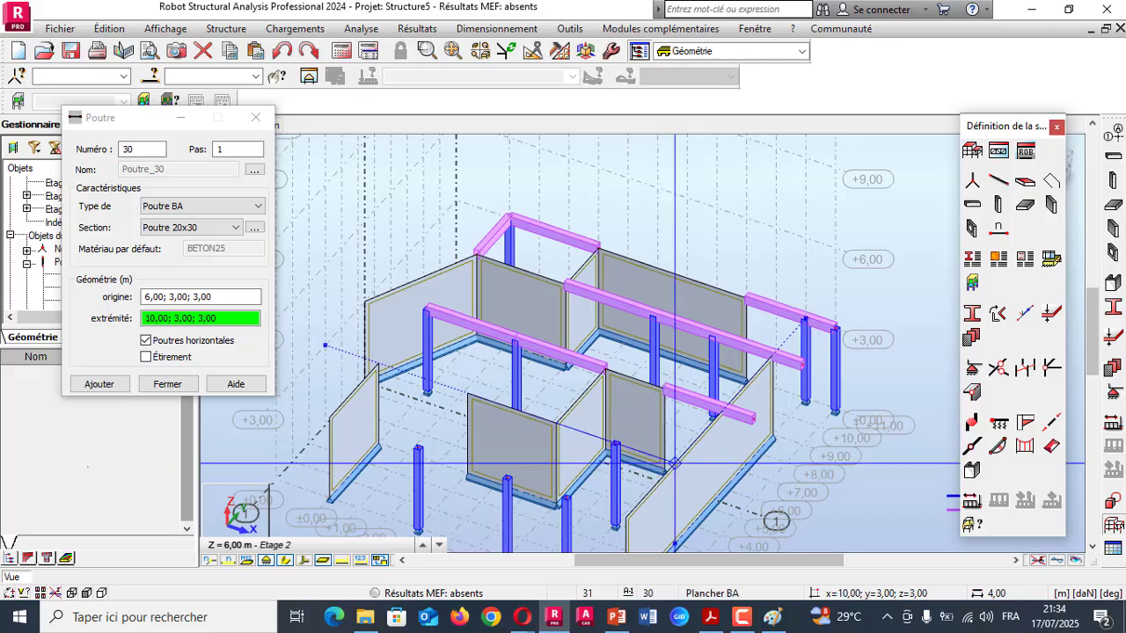
click(704, 473)
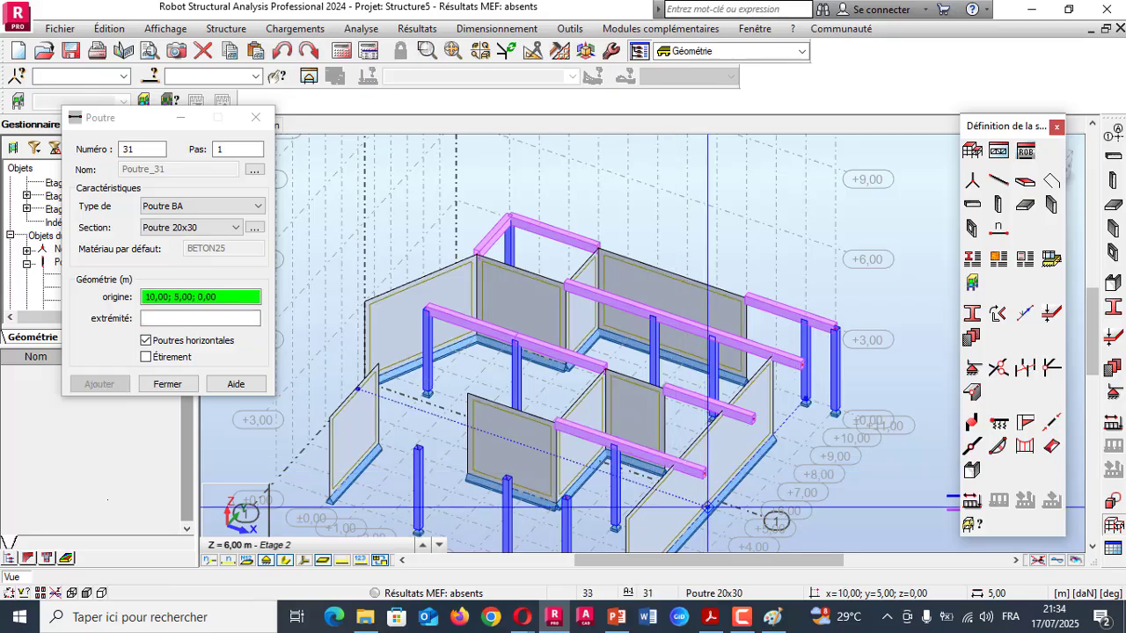
- Following beam 9 of the Acrobat PDF plan, draw a Poutre 20x30 beam in Robot from (0; 0; 3) to (11; 0; 3)
click(711, 616)
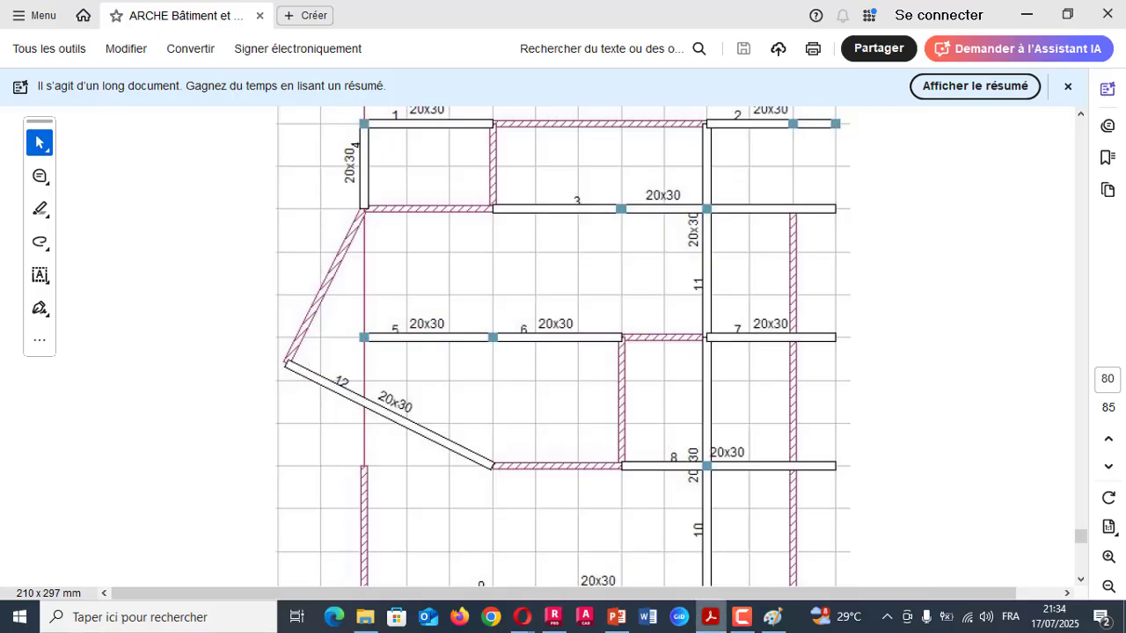
scroll(563, 343, down, 2)
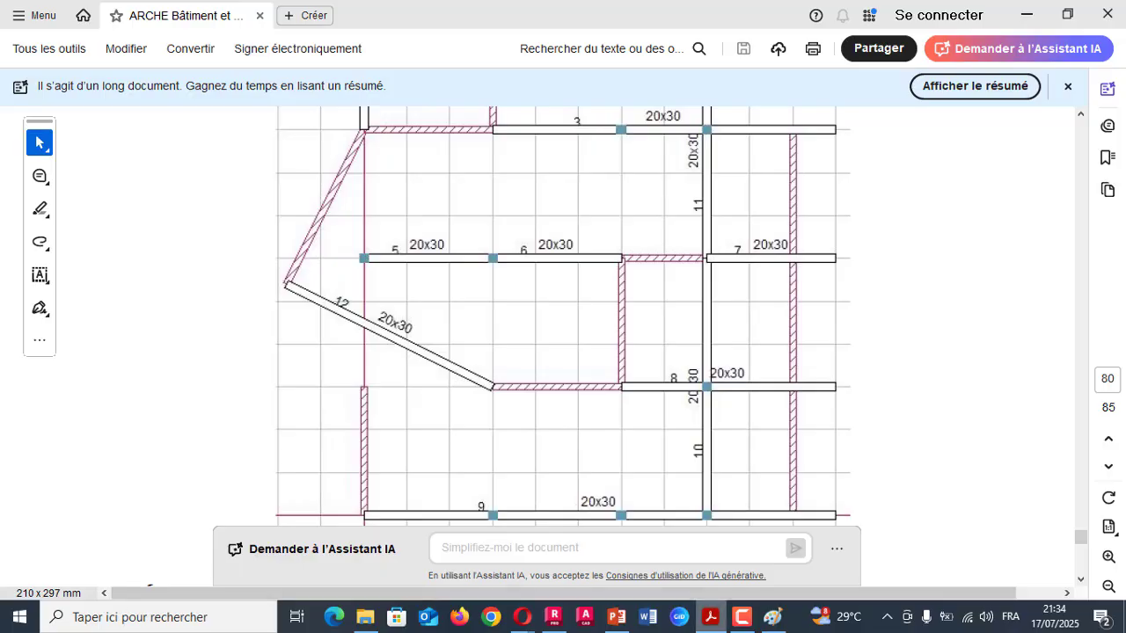
click(553, 617)
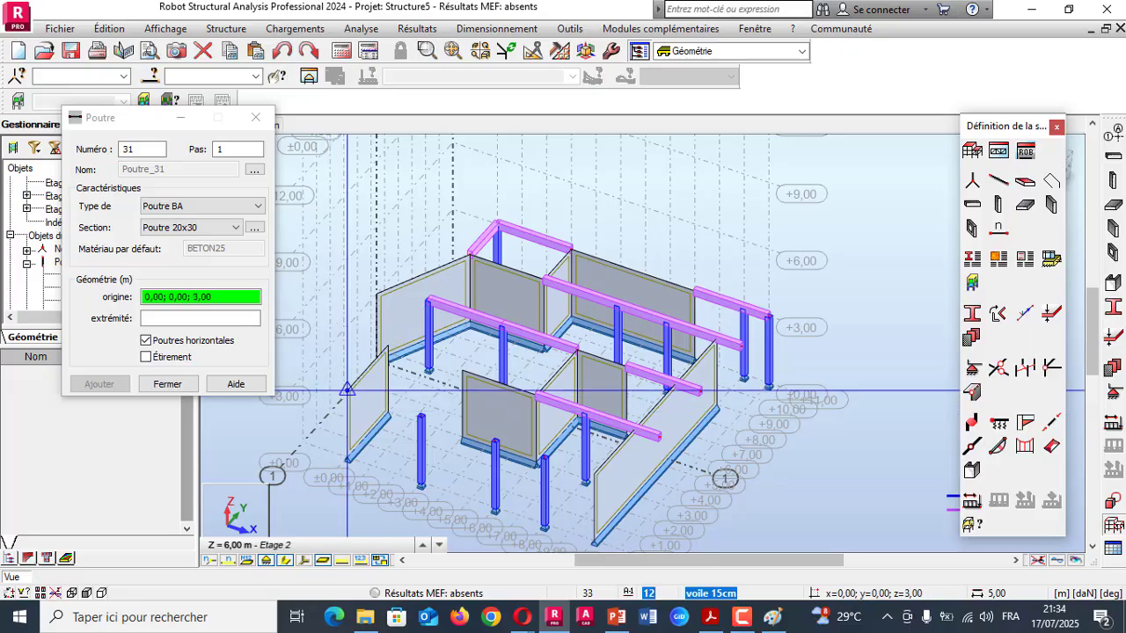
click(347, 388)
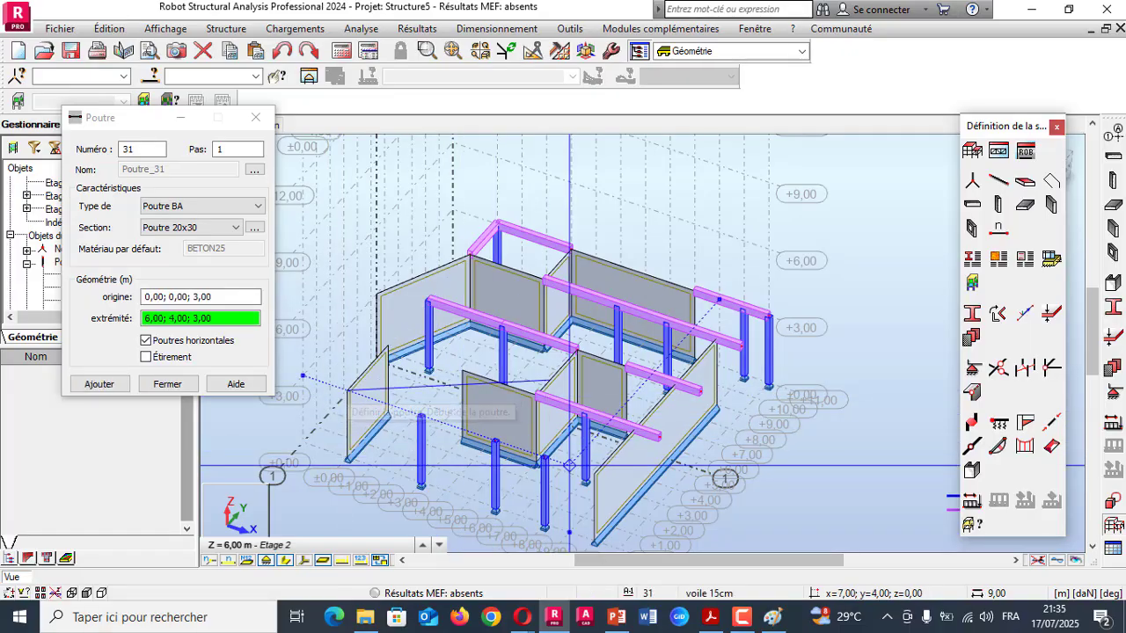
click(618, 482)
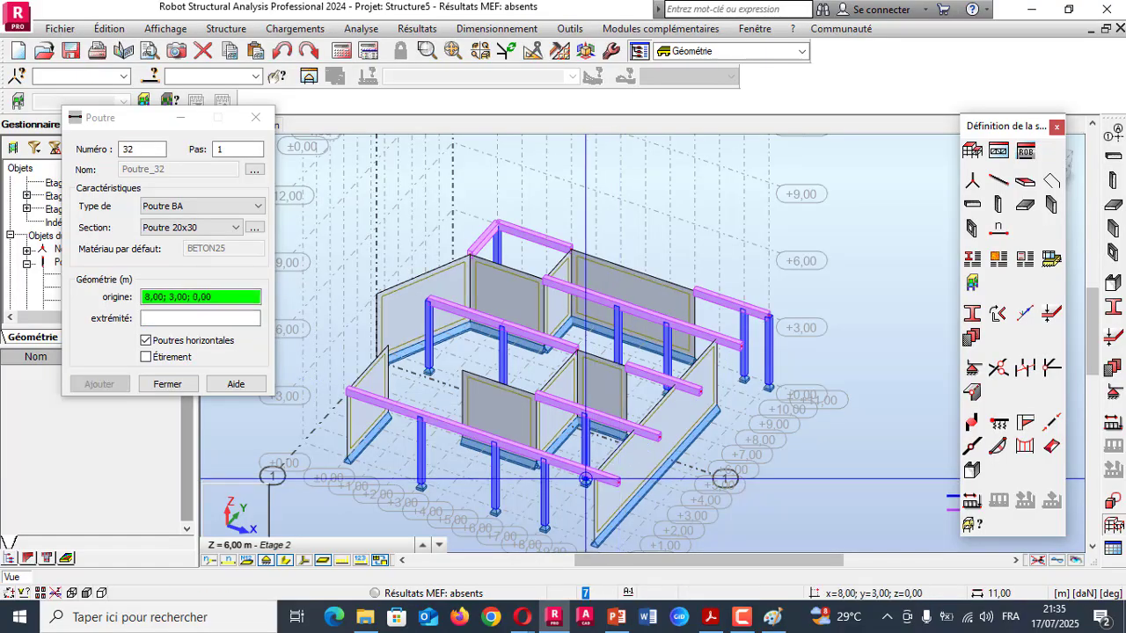
- Consult the PDF plan and draw Poutre 20x30 beams in Robot from (8; 0; 3) to (8; 6; 3) and 5 m further to beam 2's start
key(alt+Tab)
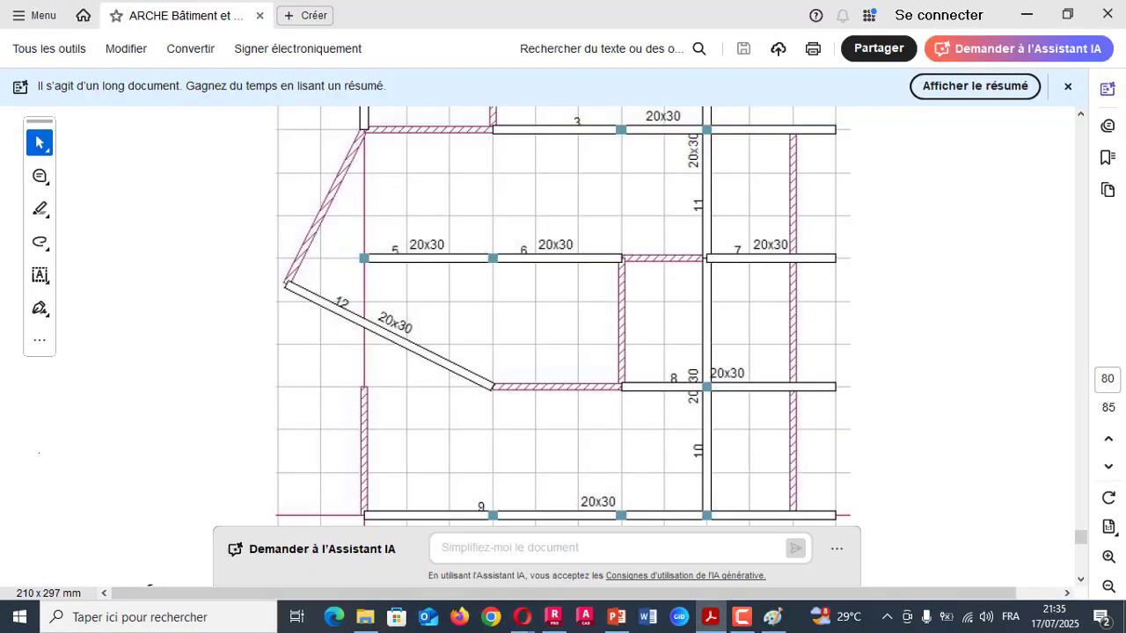
scroll(563, 352, down, 2)
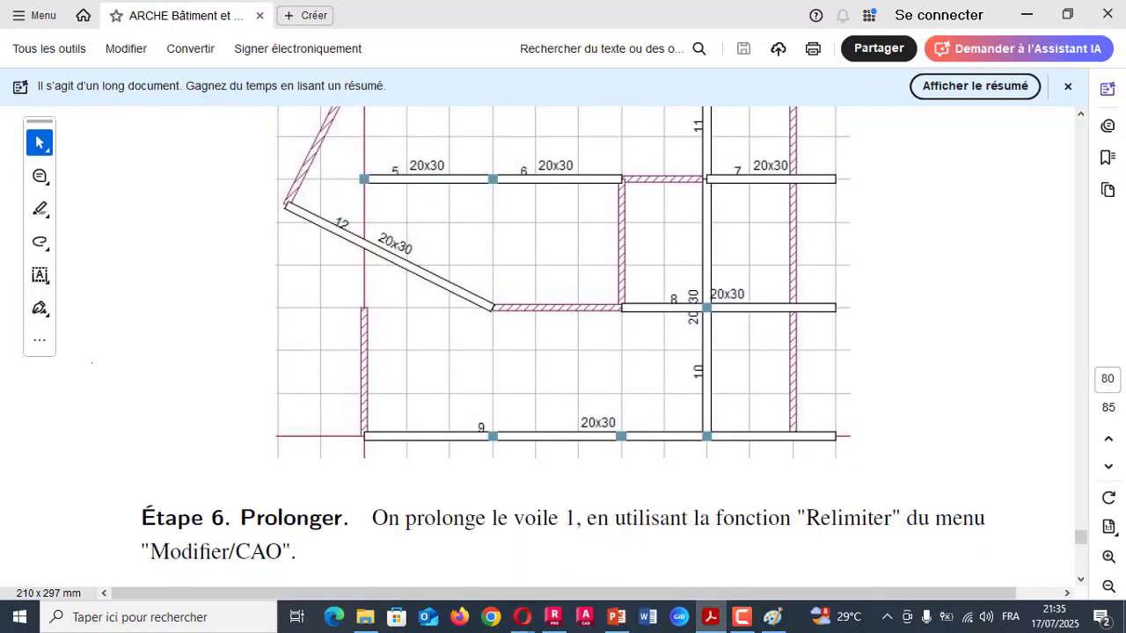
scroll(563, 352, up, 5)
scroll(563, 352, down, 3)
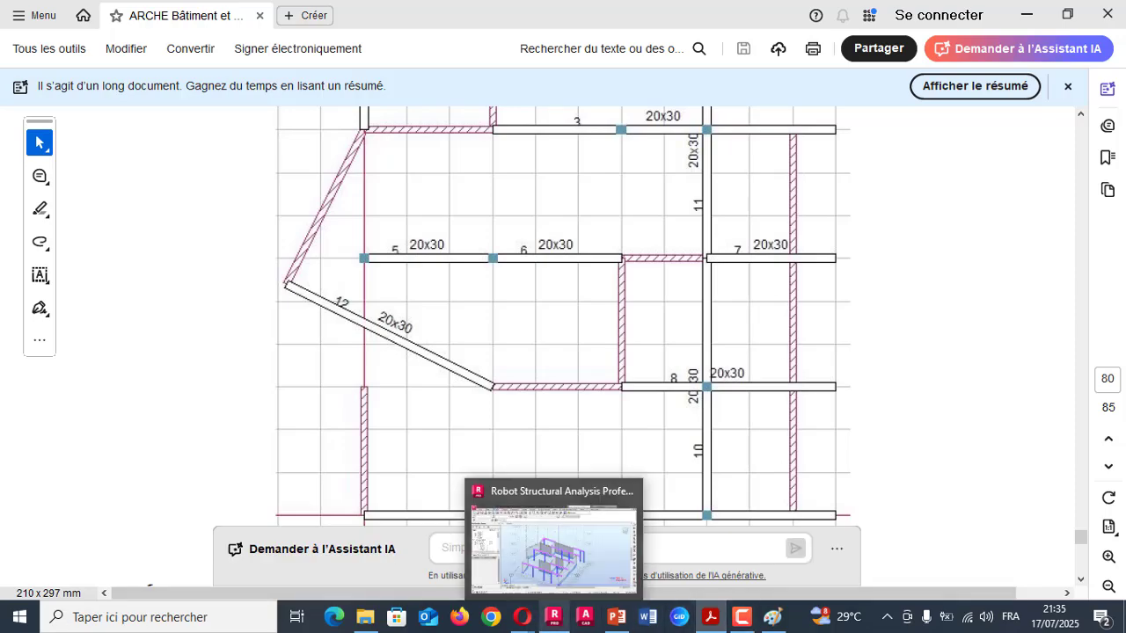
click(553, 616)
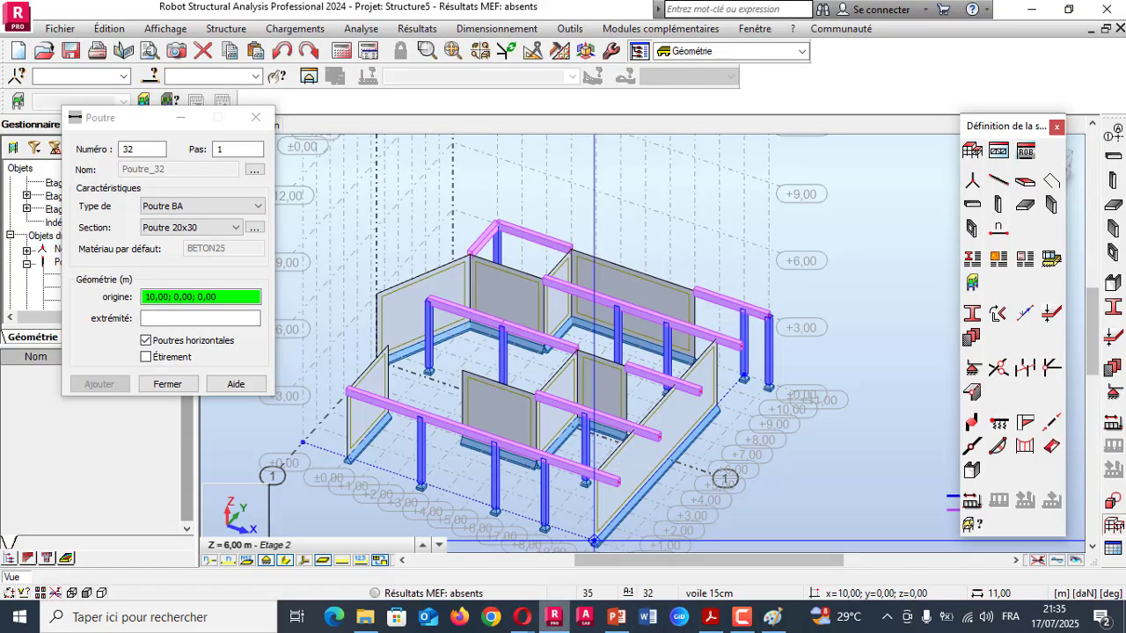
click(544, 457)
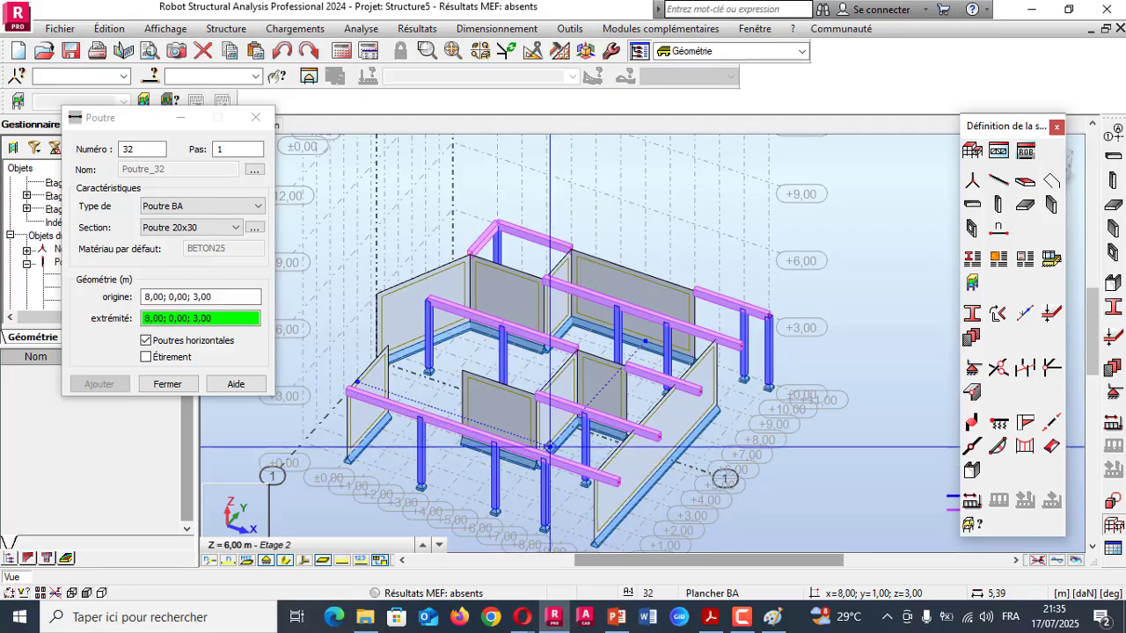
click(627, 367)
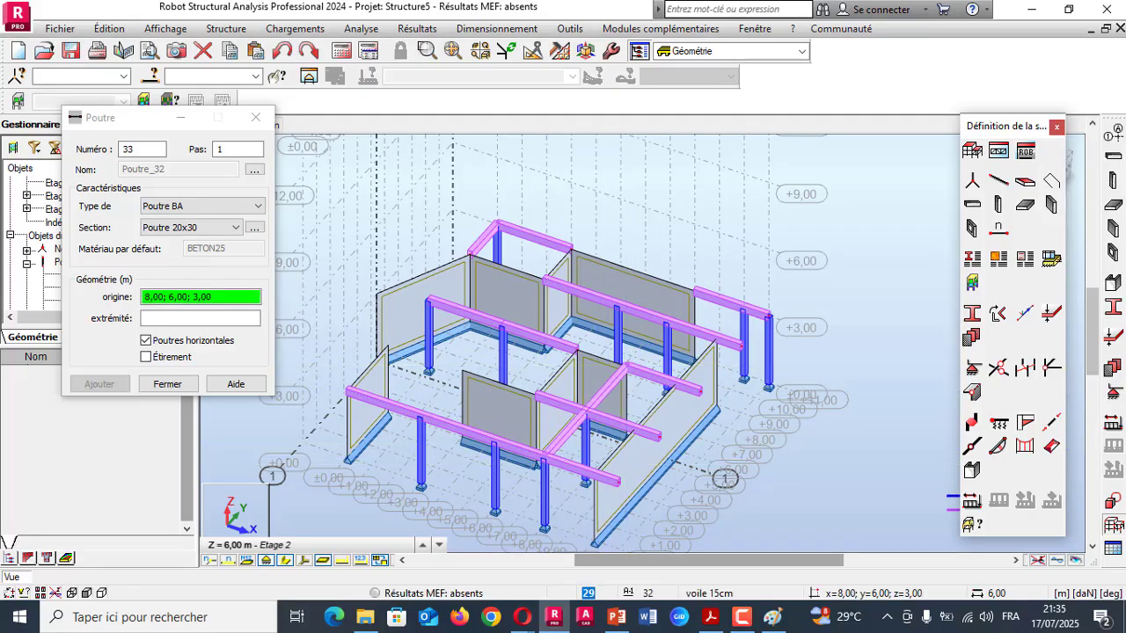
click(626, 367)
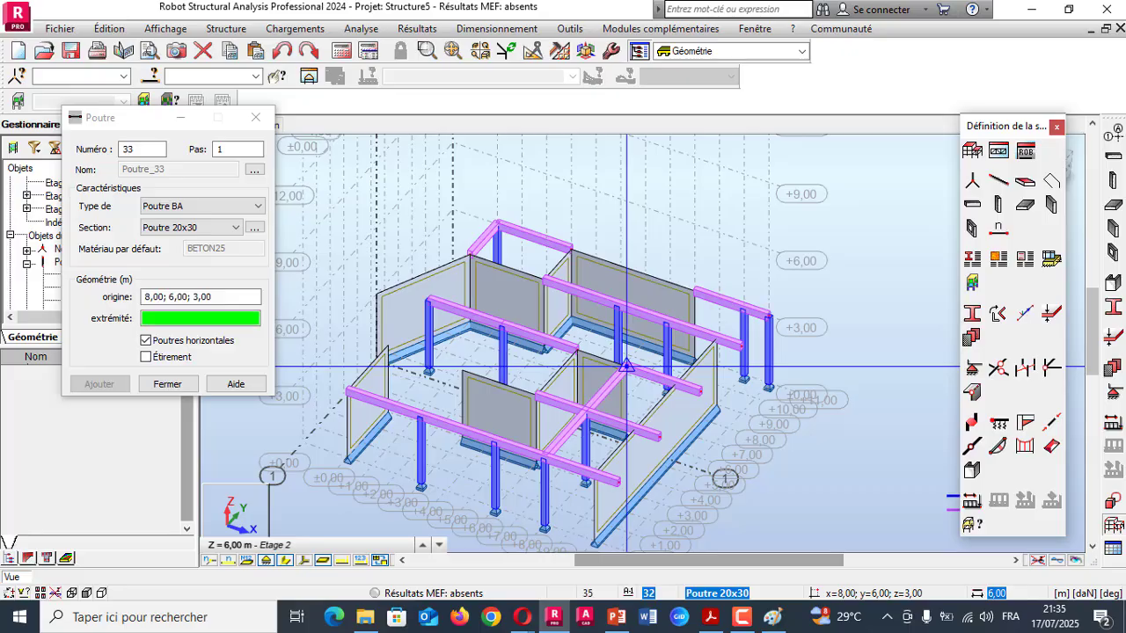
click(695, 291)
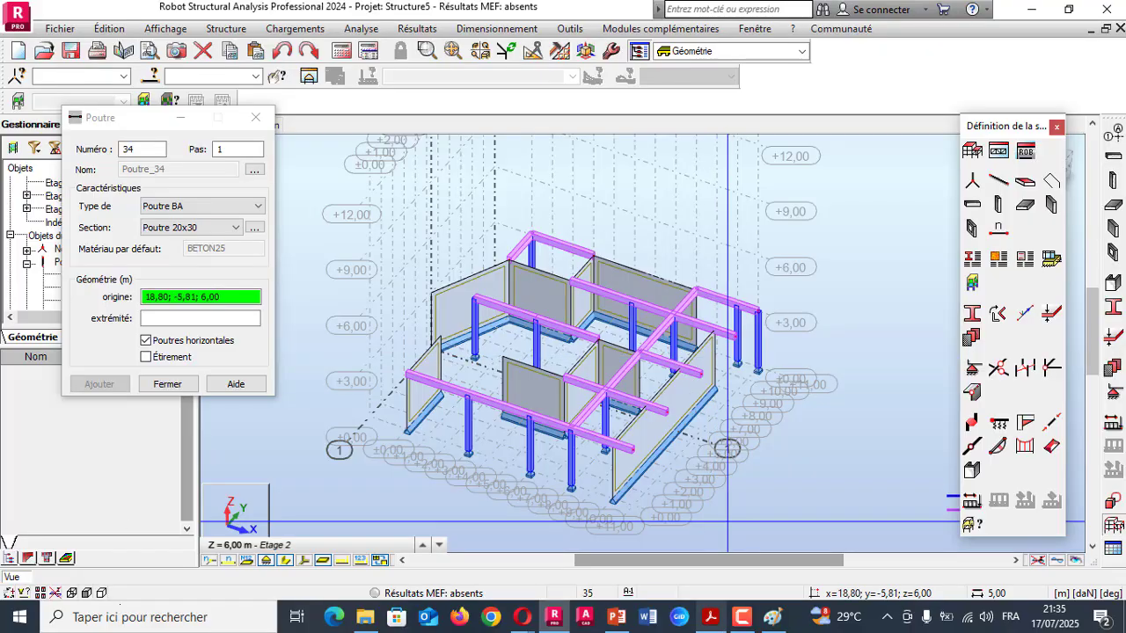
- Compare the beam plan in the Acrobat PDF with the Robot model to identify the beams still missing
click(710, 617)
scroll(563, 343, up, 1)
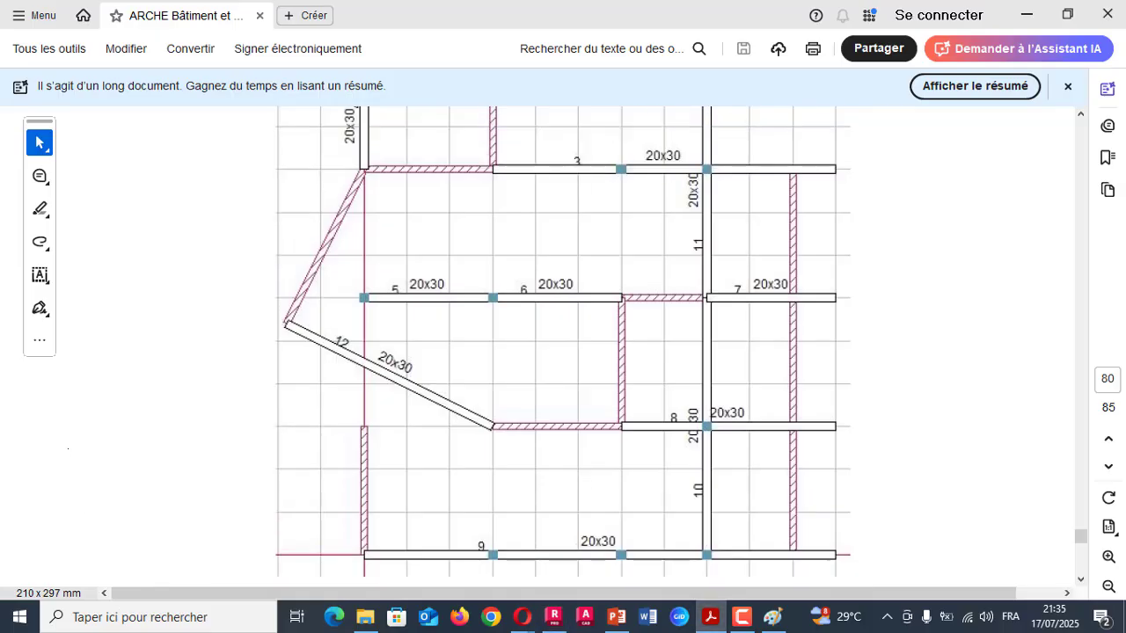
scroll(563, 343, up, 2)
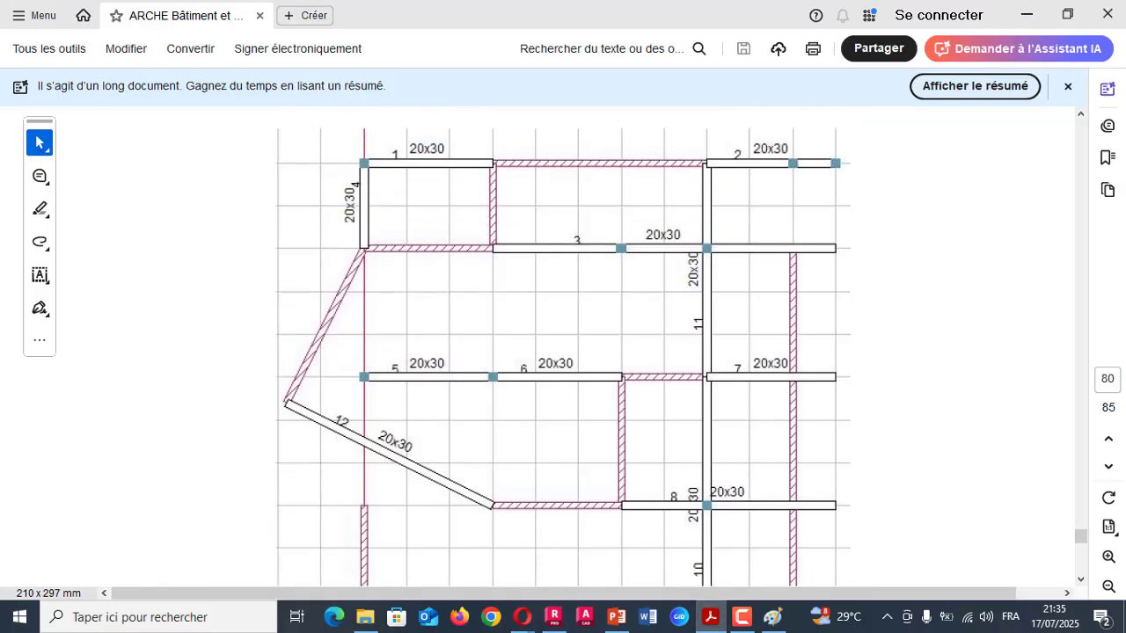
scroll(563, 343, down, 1)
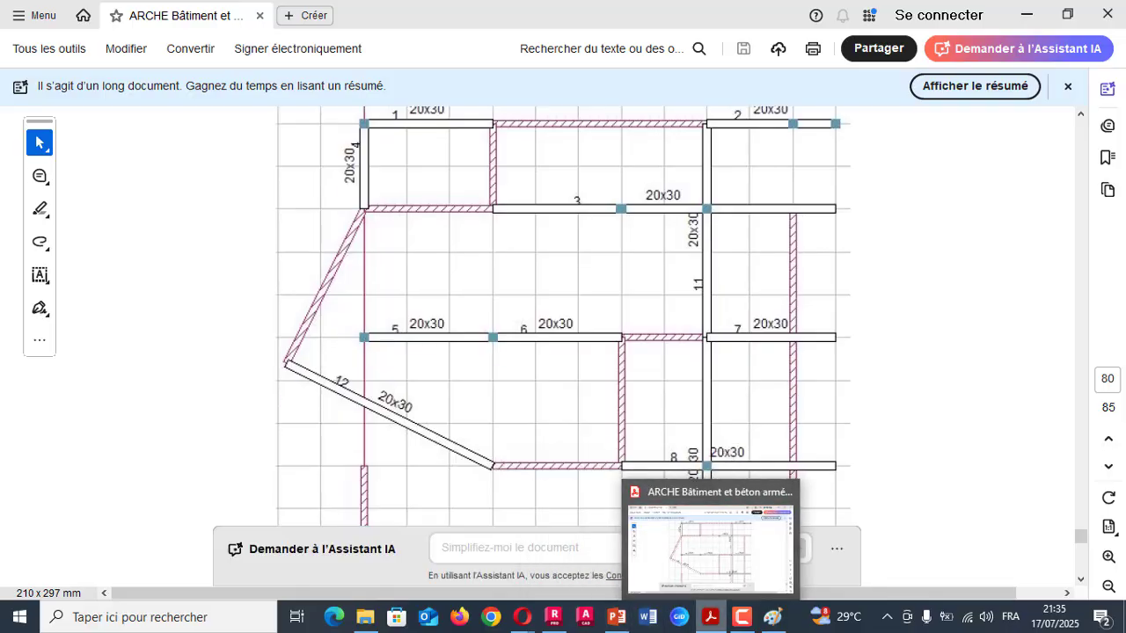
click(554, 617)
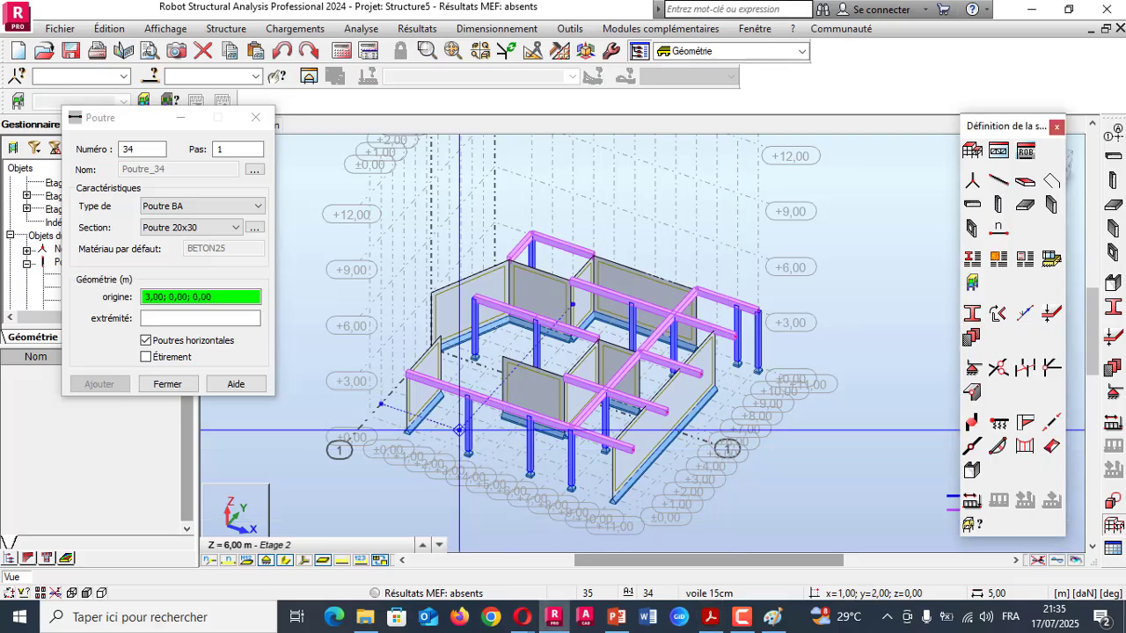
scroll(424, 310, up, 2)
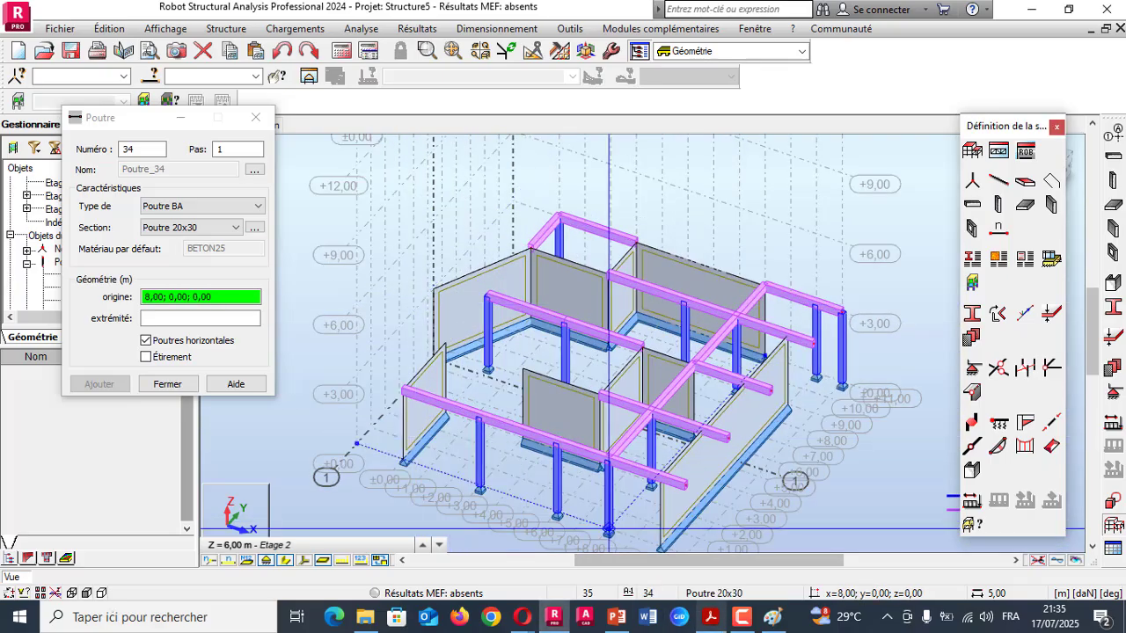
click(711, 617)
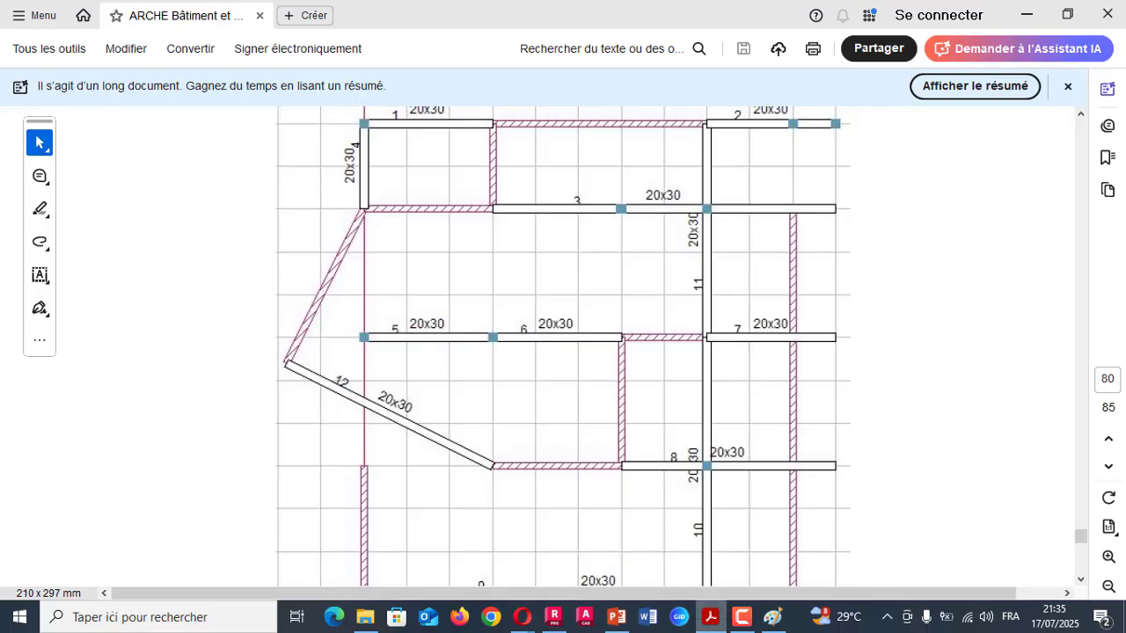
key(alt+Tab)
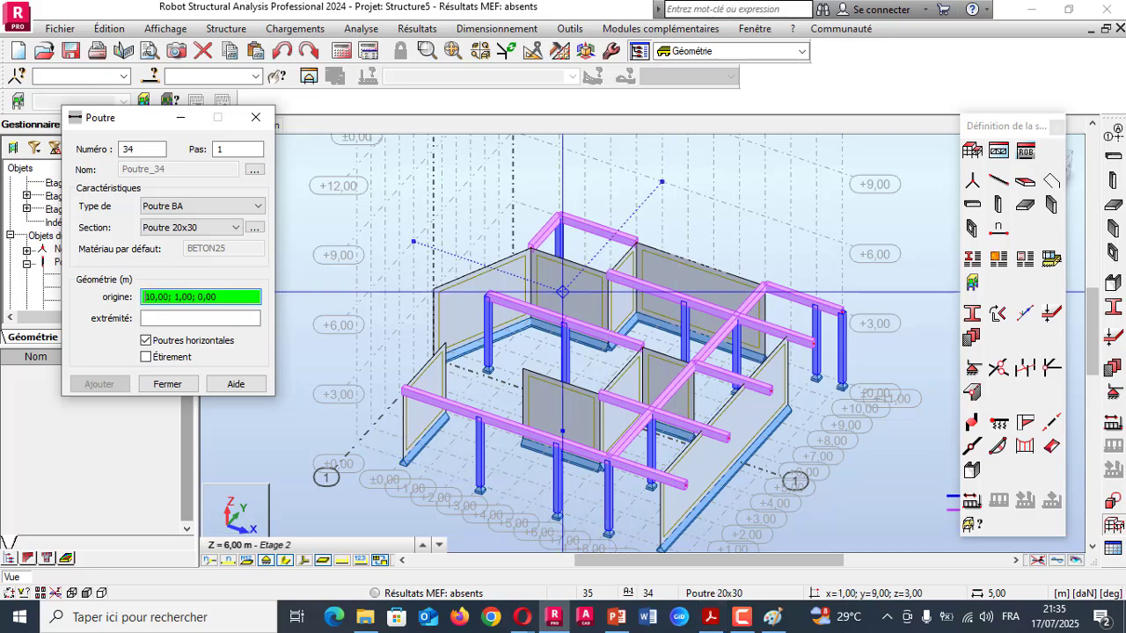
- Using the PDF plan, draw diagonal Poutre 20x30 beam 12 from (3; 3; 3) to the inclined wall's upper free corner, then end beam input
right_click(373, 248)
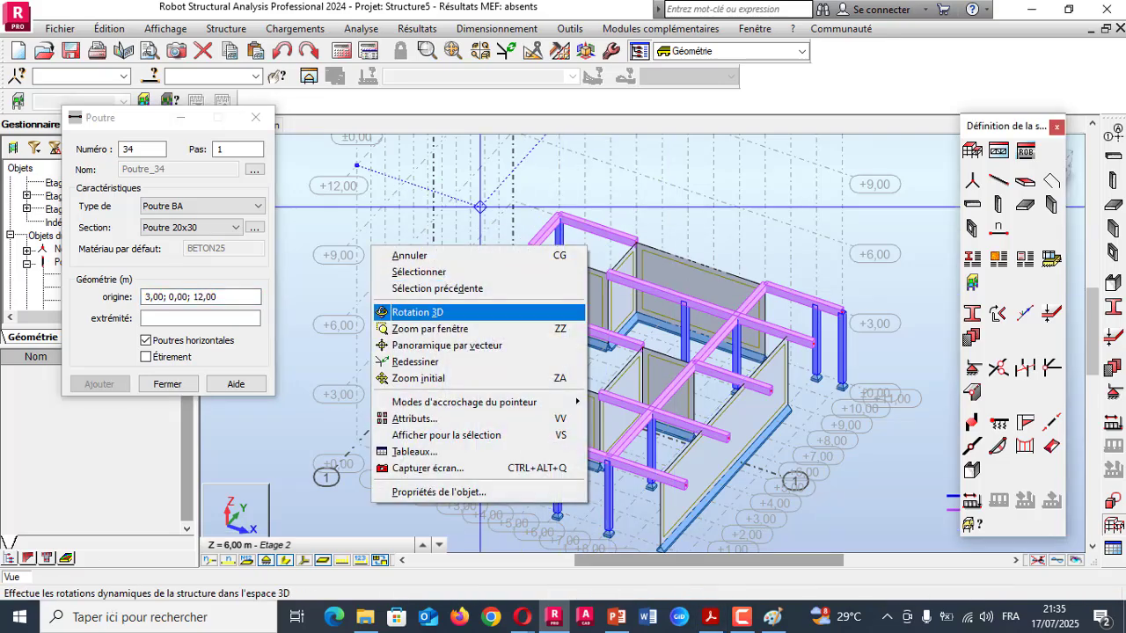
click(418, 312)
drag(422, 315, 439, 378)
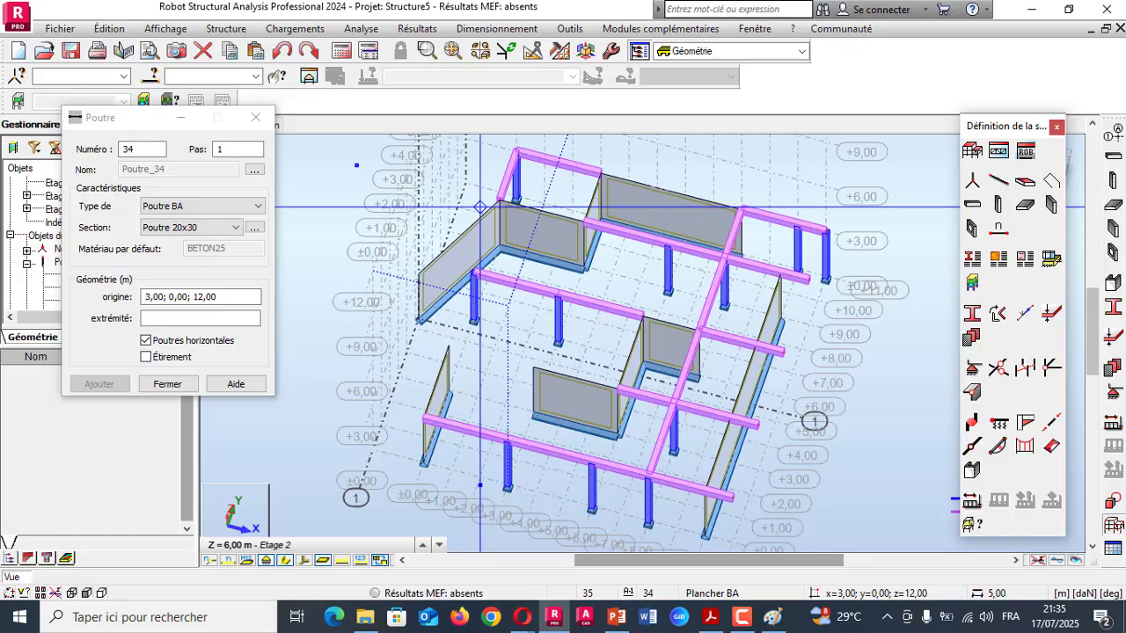
click(711, 617)
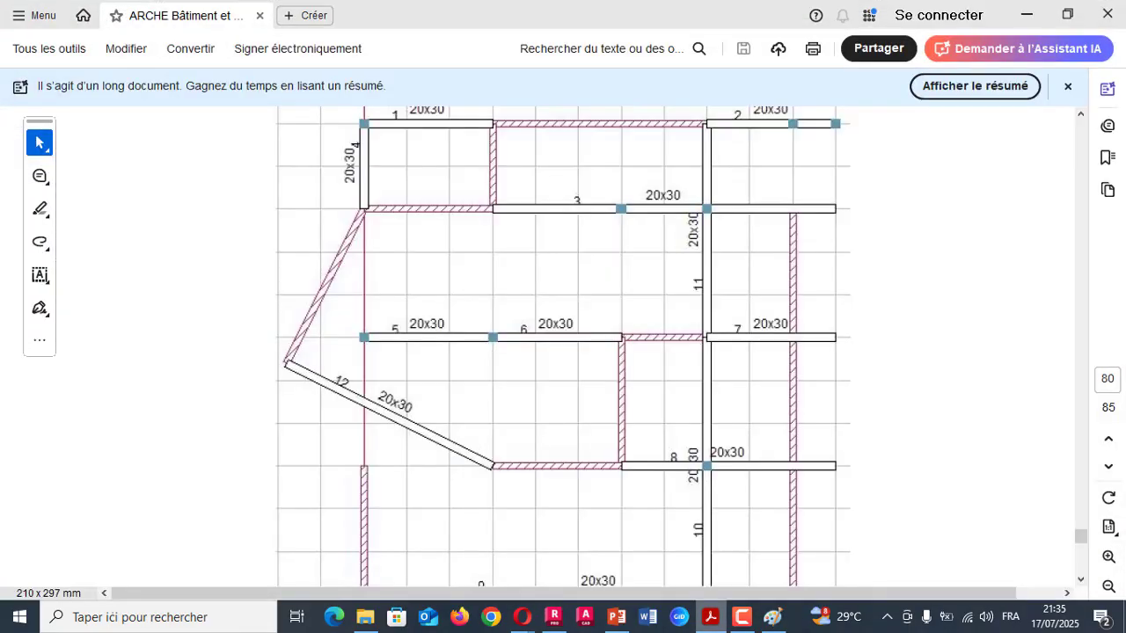
key(alt+Tab)
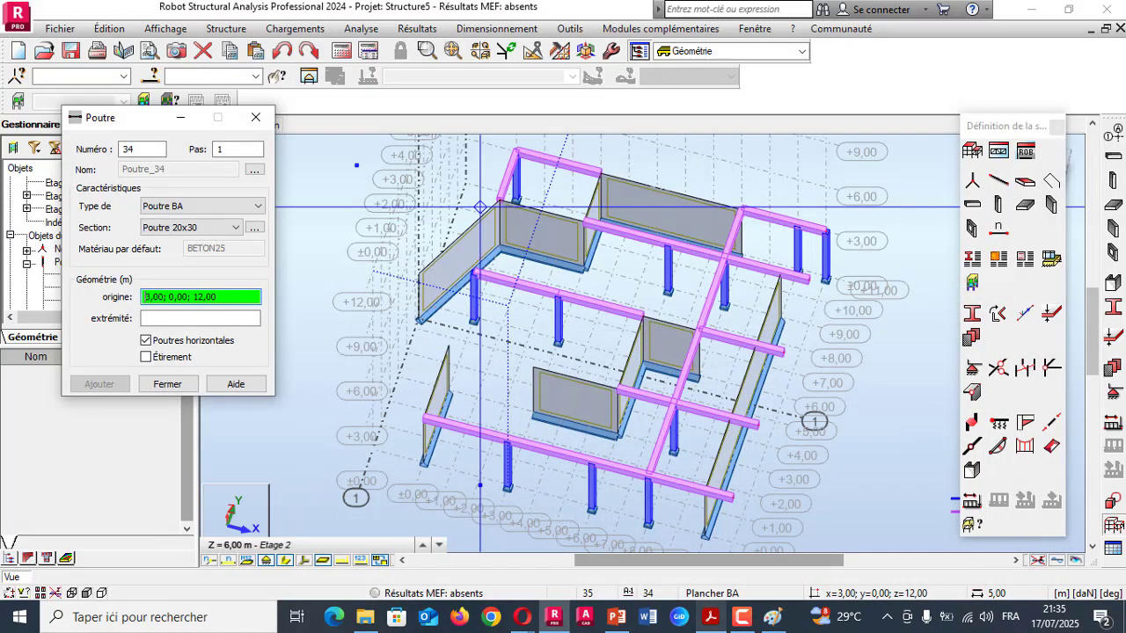
key(alt+Tab)
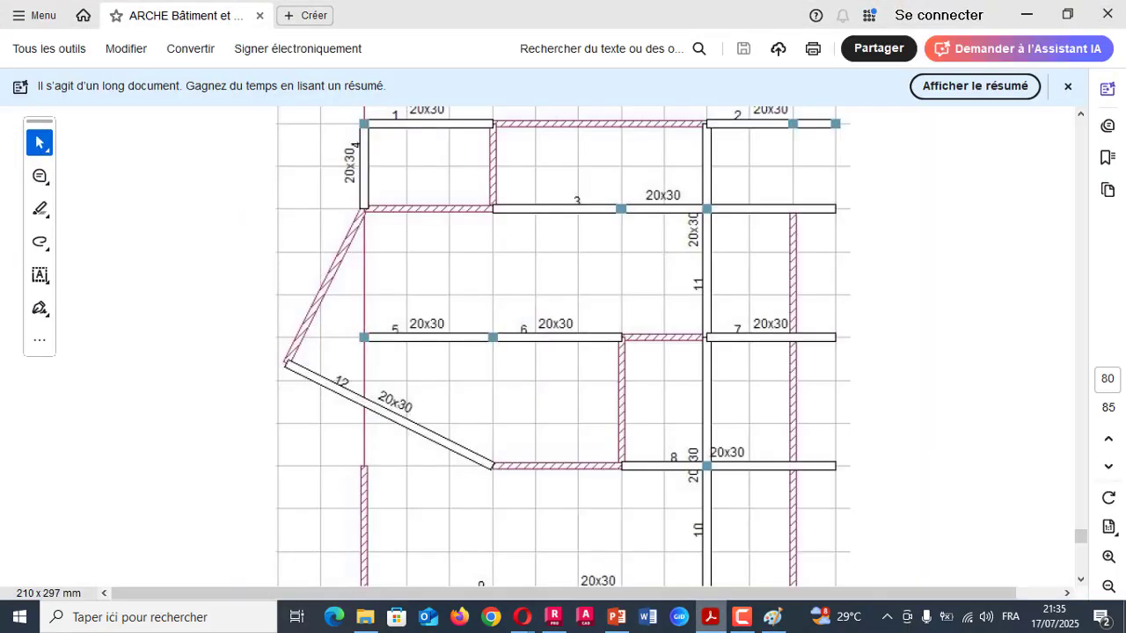
key(alt+Tab)
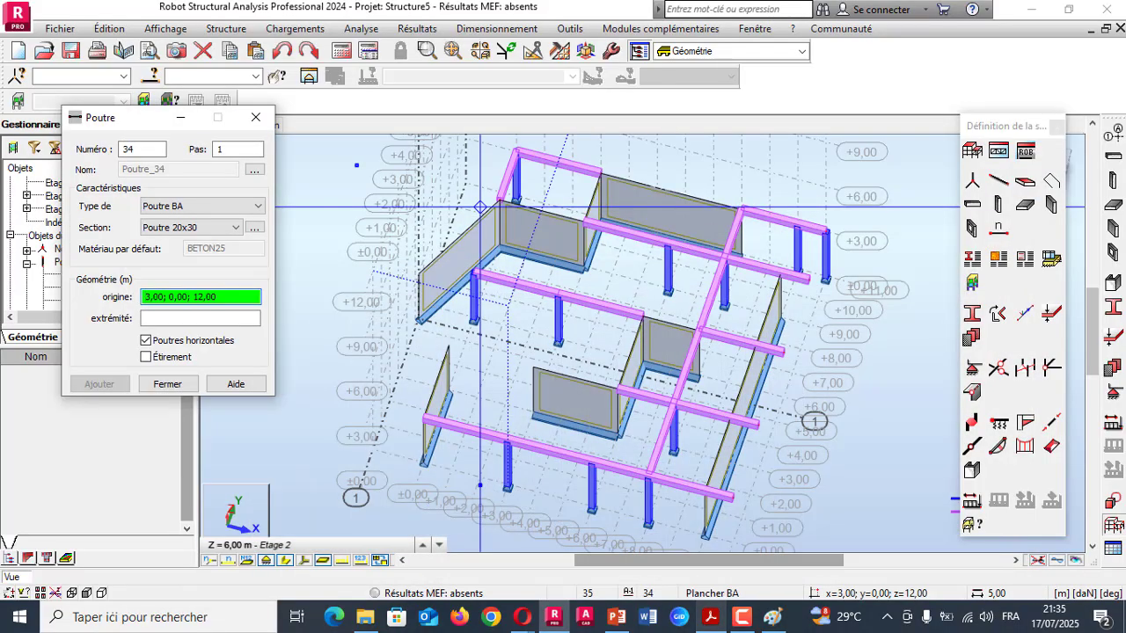
click(533, 365)
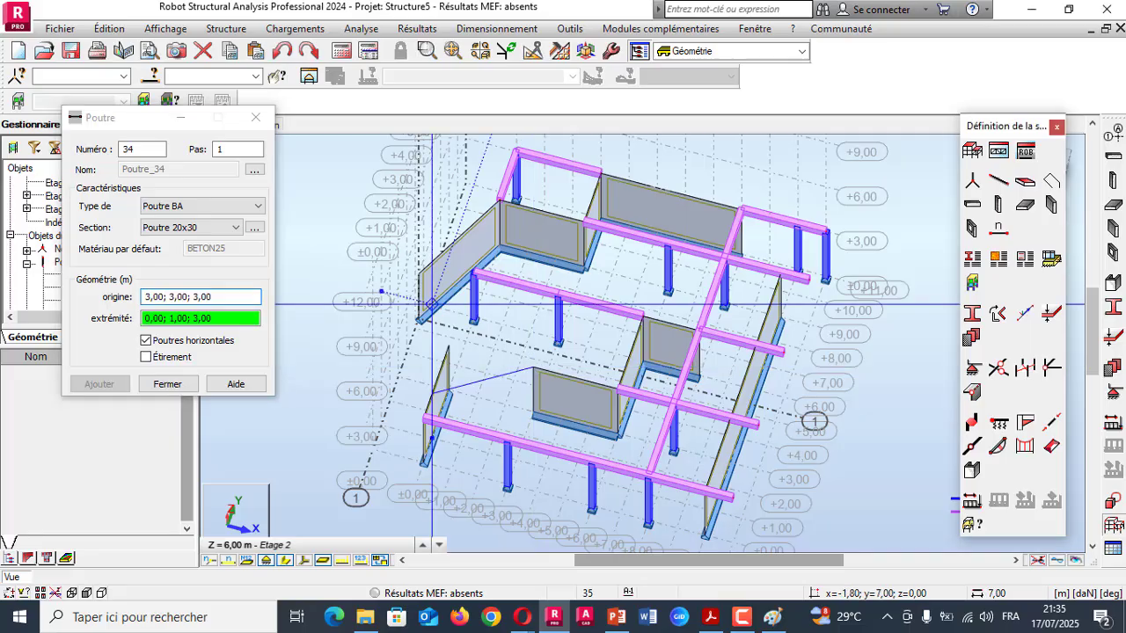
click(418, 274)
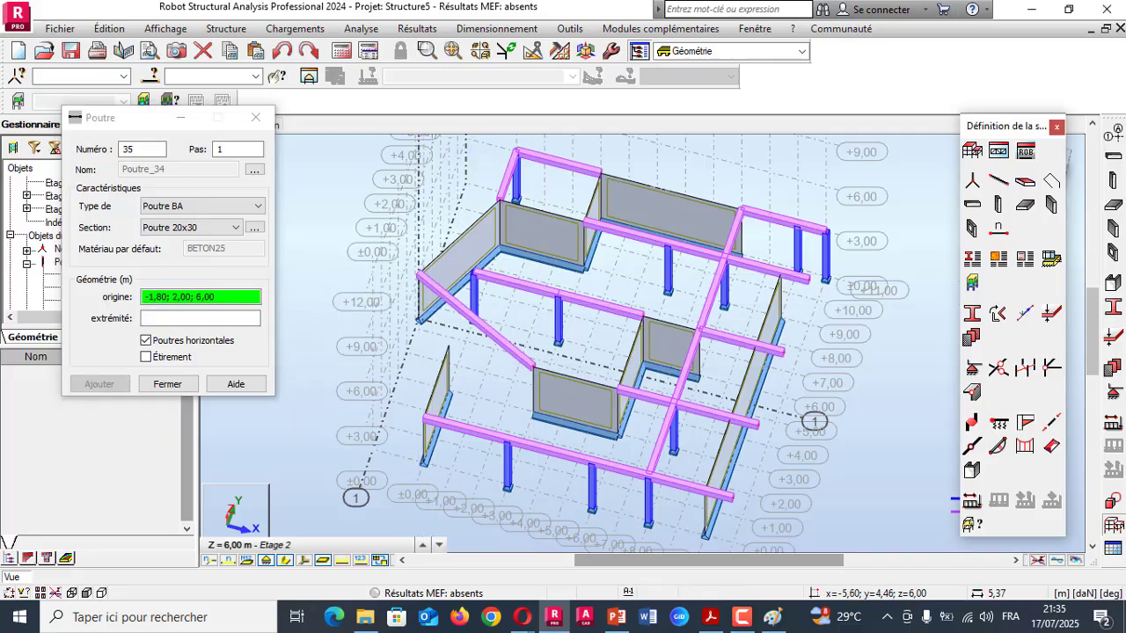
click(256, 117)
- Inspect the completed beam layout from a lower 3D viewing angle
right_click(389, 226)
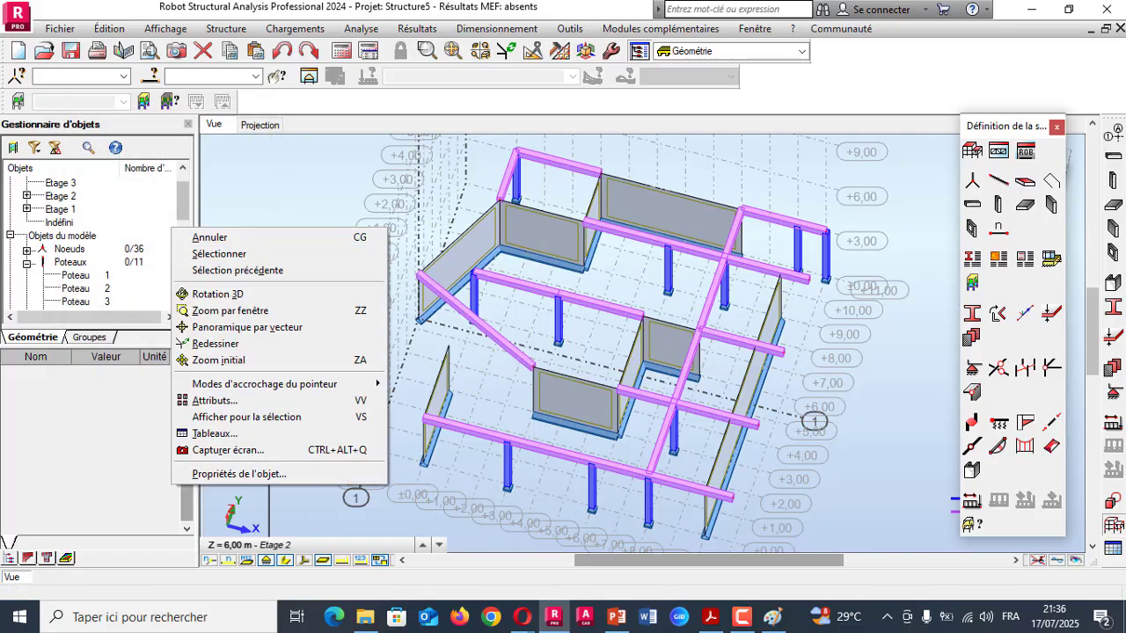
click(299, 294)
scroll(273, 264, down, 2)
mouse_move(281, 286)
mouse_down()
mouse_move(271, 263)
mouse_move(271, 272)
mouse_up()
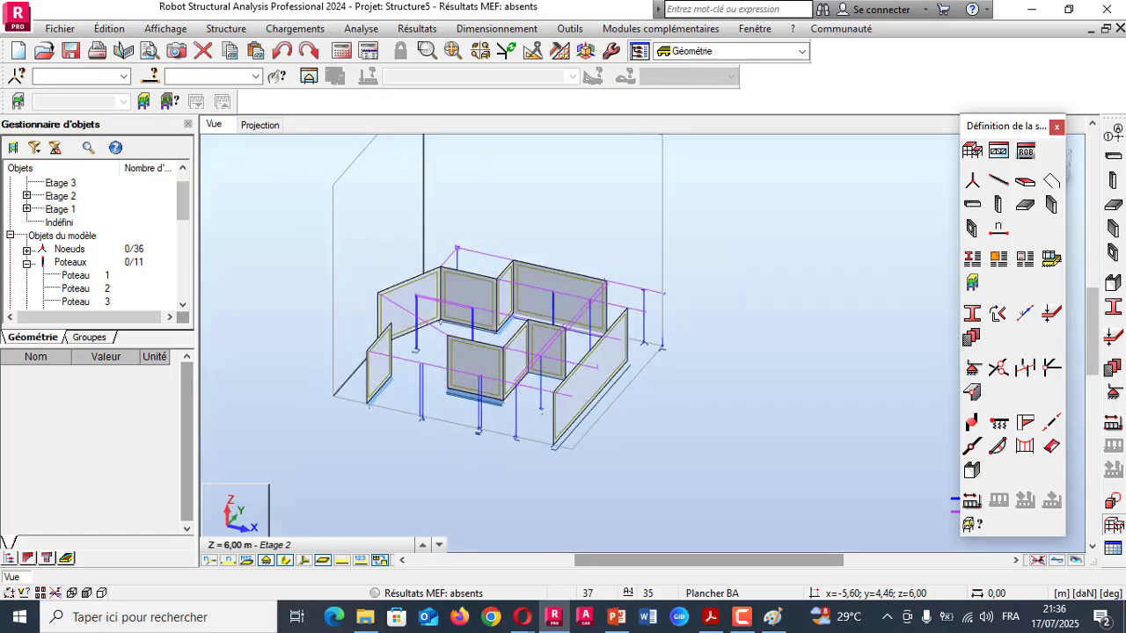
scroll(271, 273, up, 2)
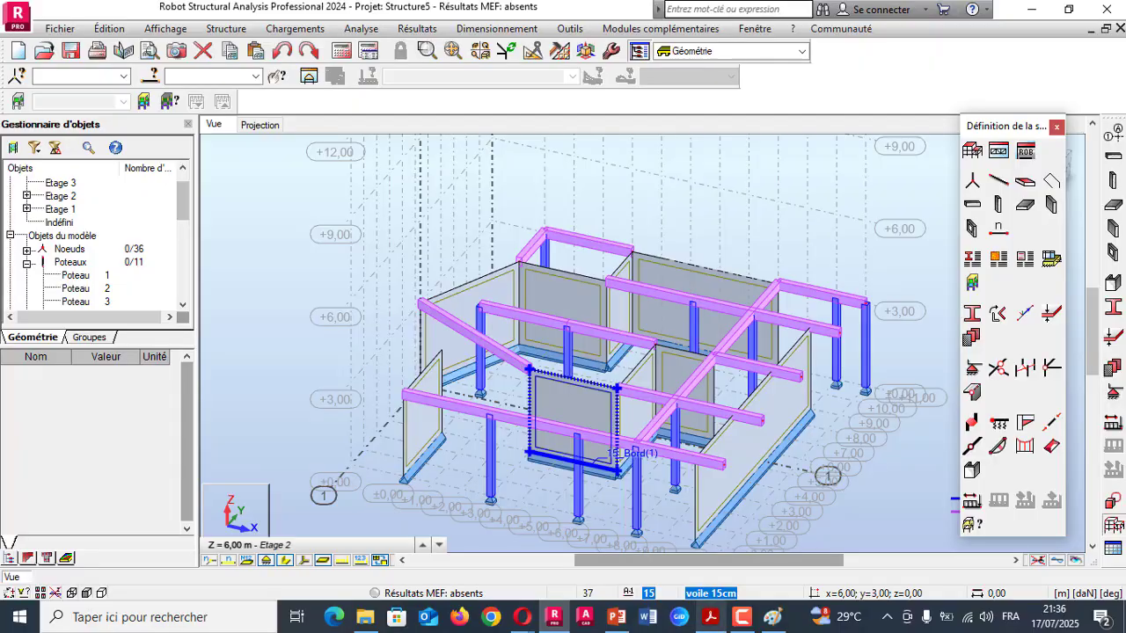
- Switch to the Acrobat PDF and read Étape 6 (Prolonger) with its plan and the start of Étape 7 (Copie d'éléments par rotation)
click(711, 616)
scroll(563, 352, down, 6)
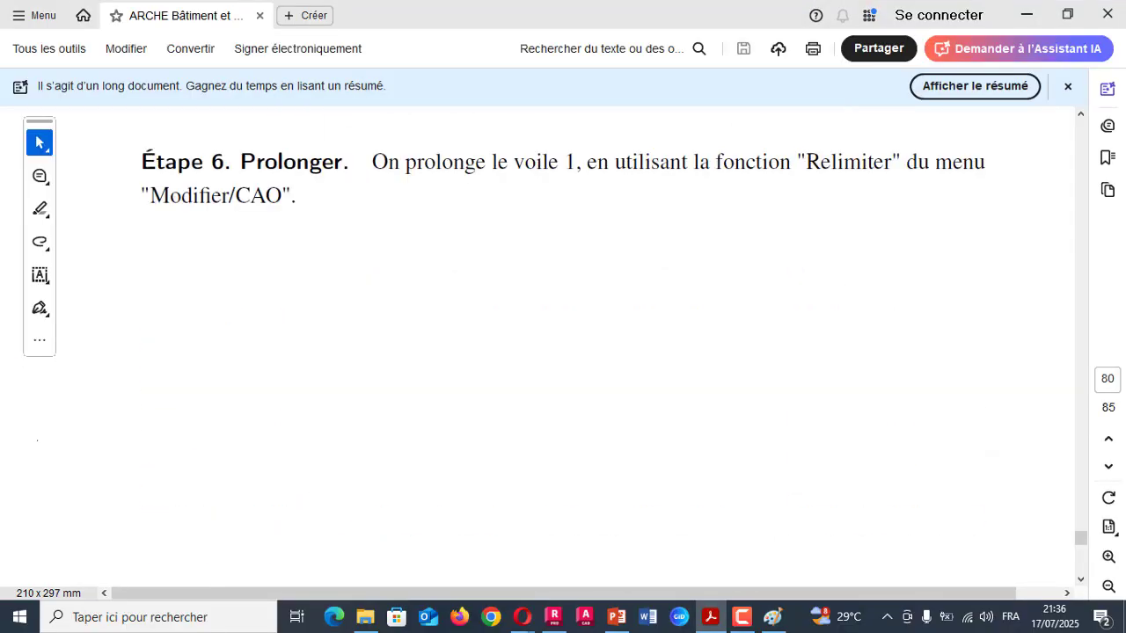
scroll(563, 352, down, 10)
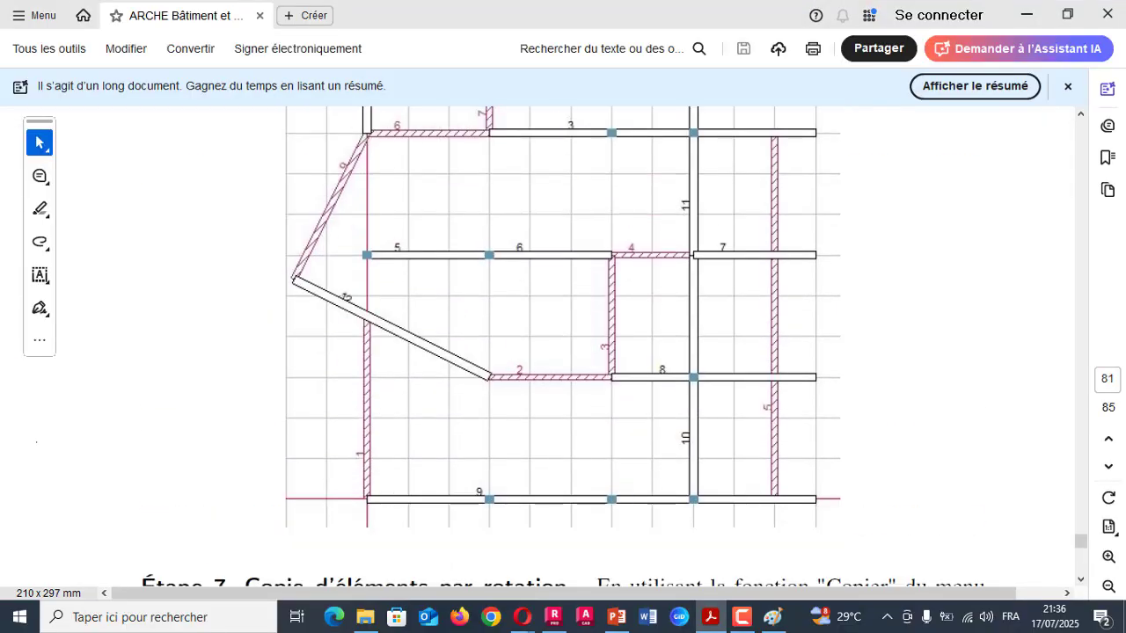
scroll(563, 352, up, 2)
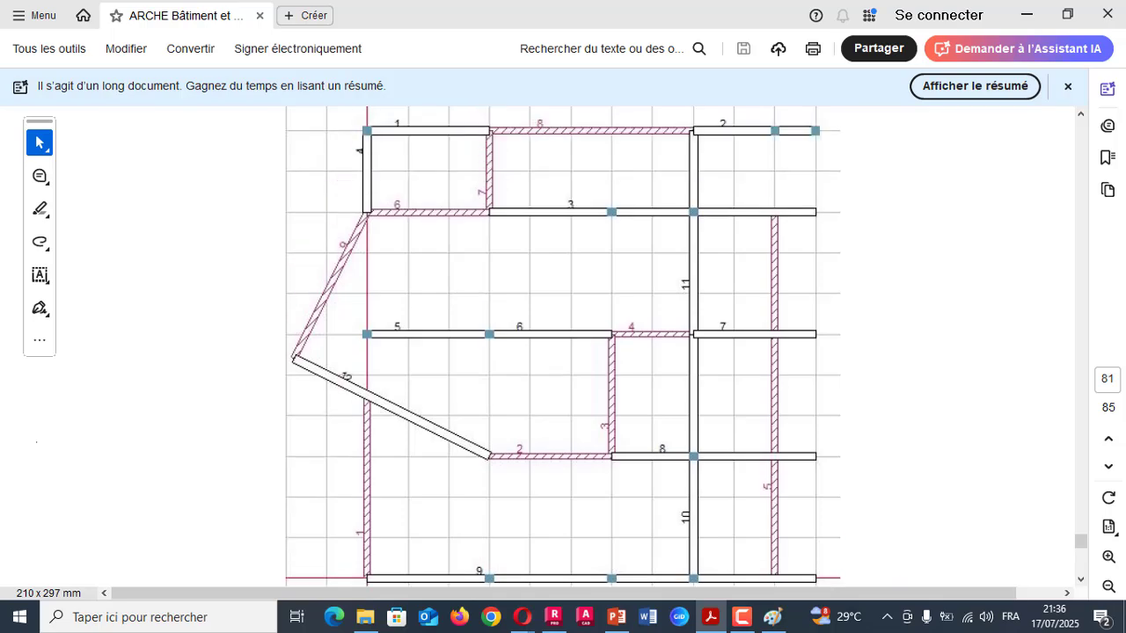
scroll(563, 352, down, 10)
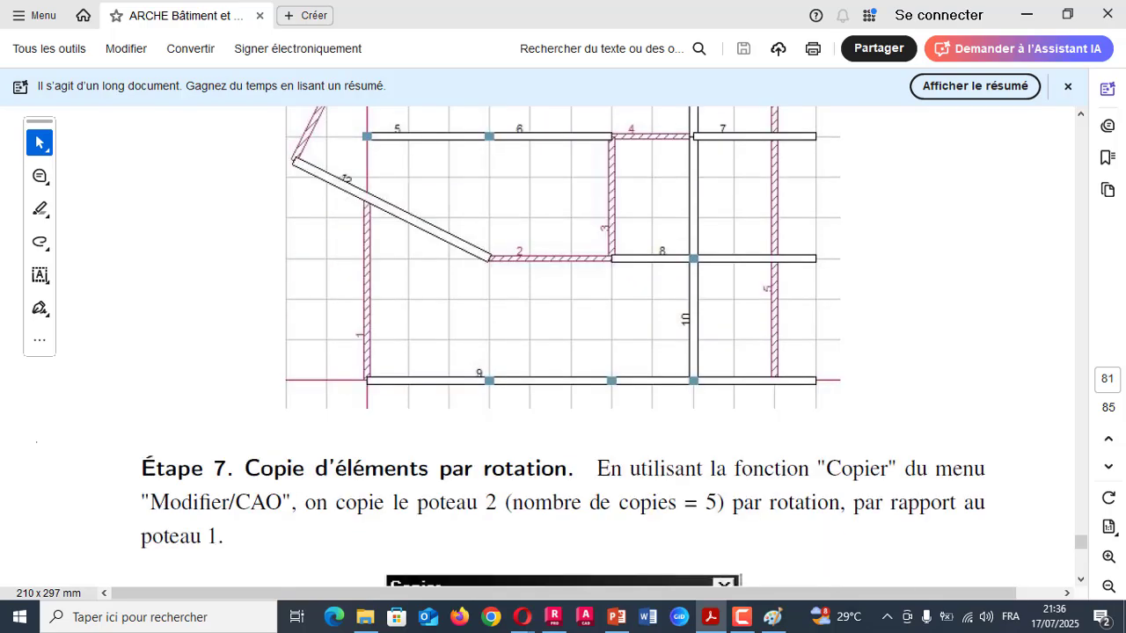
- Switch back to Robot Structural Analysis and start saving the project under a new name in the Téléchargements folder
scroll(563, 351, down, 10)
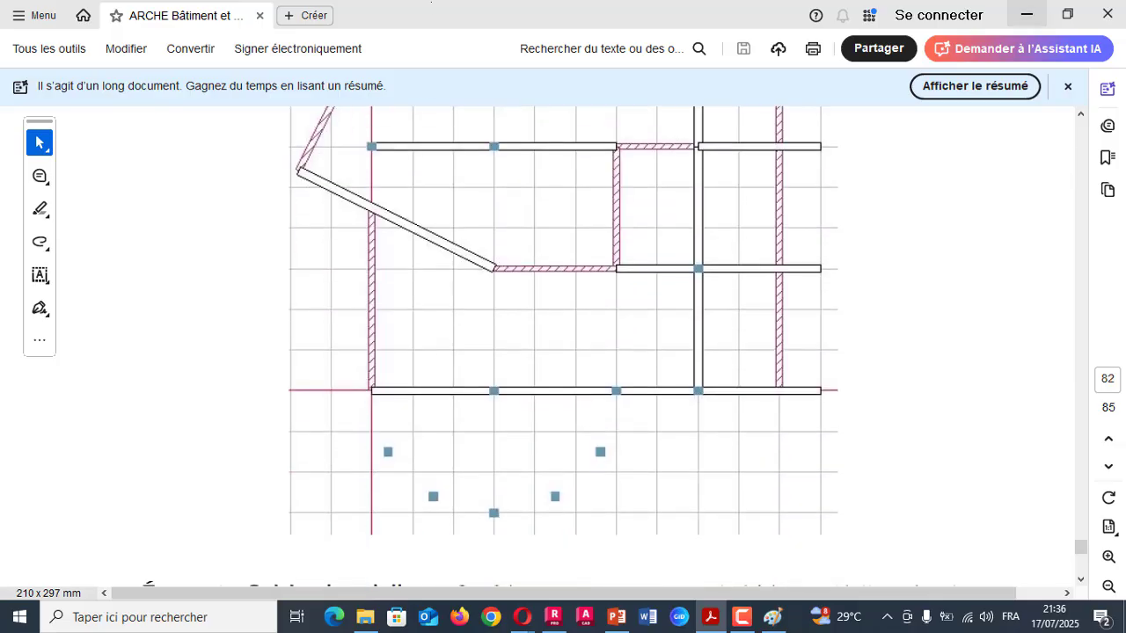
click(1025, 15)
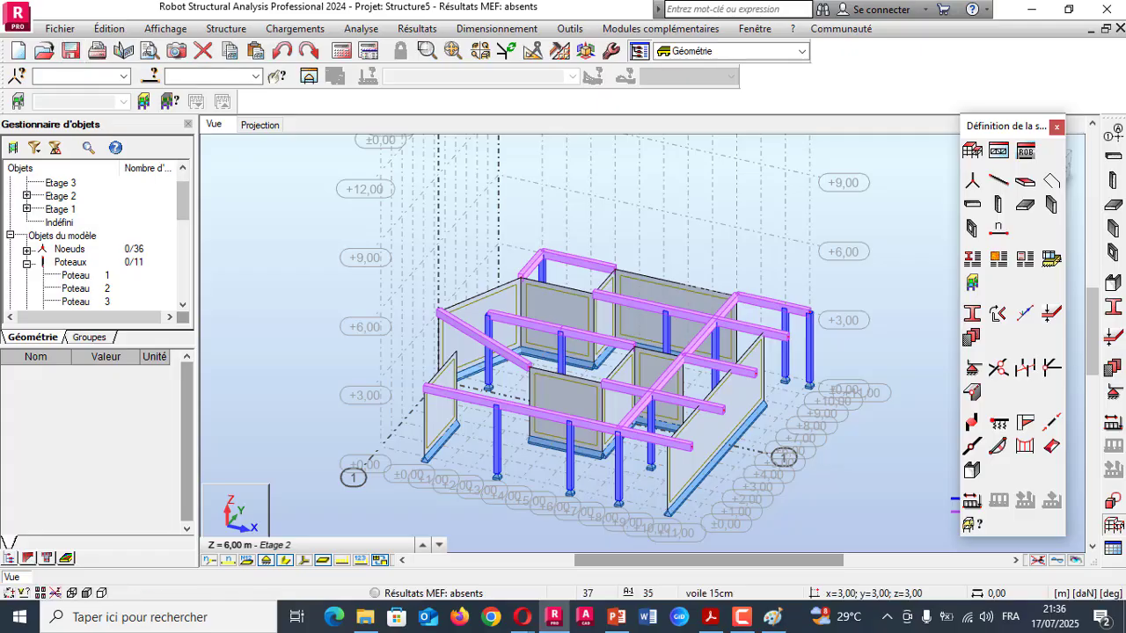
key(alt)
key(f)
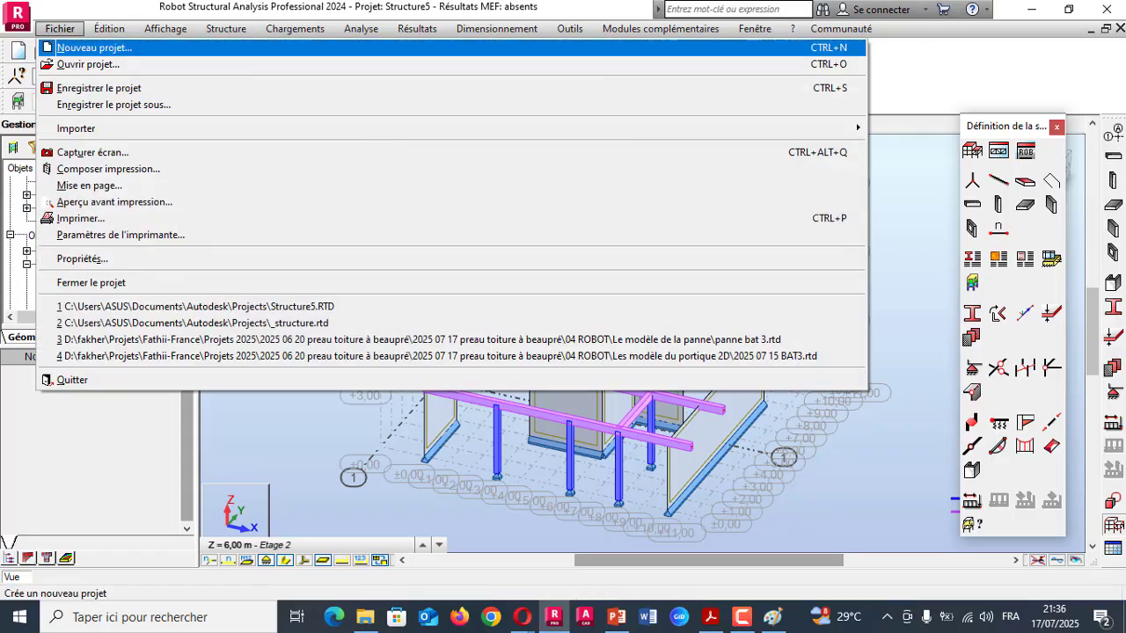
key(Down)
key(Down)
key(Down)
key(Return)
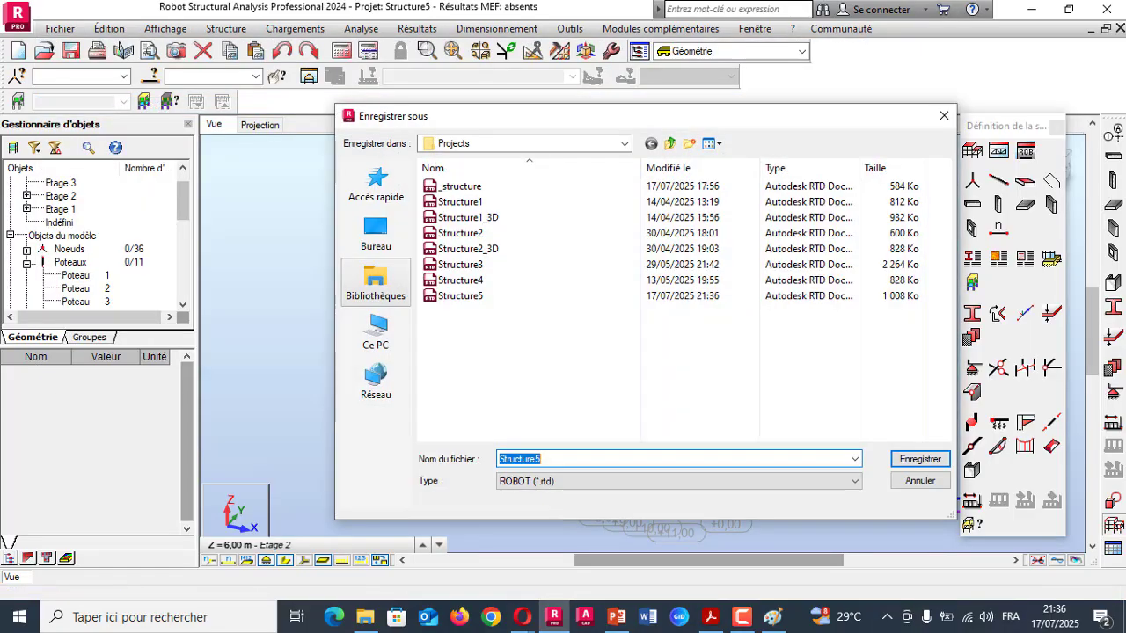
click(625, 143)
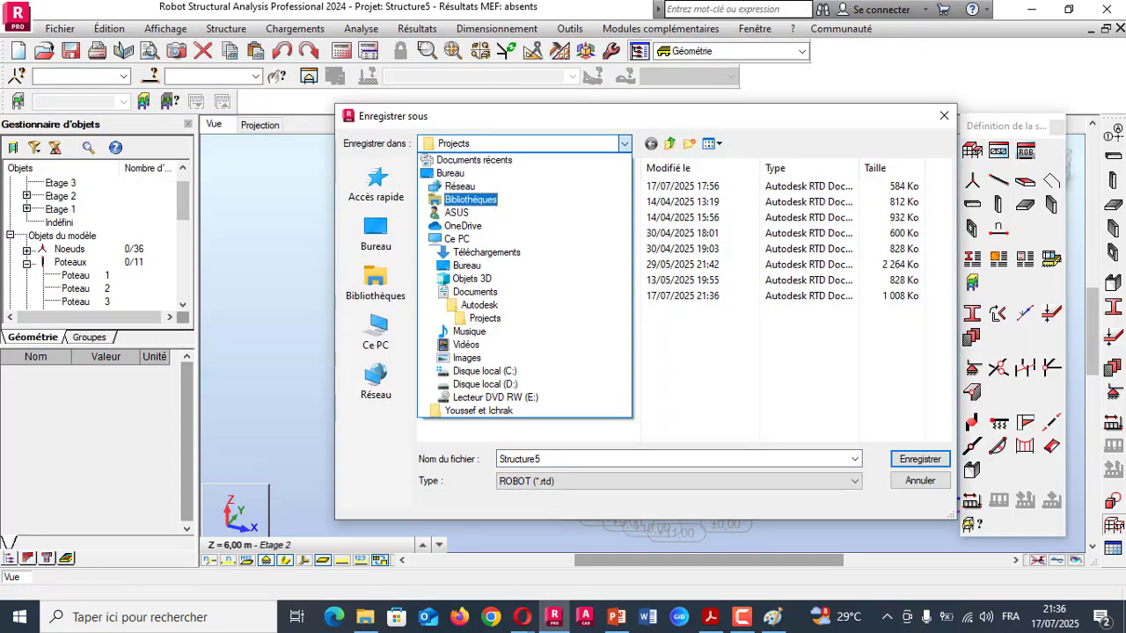
click(486, 253)
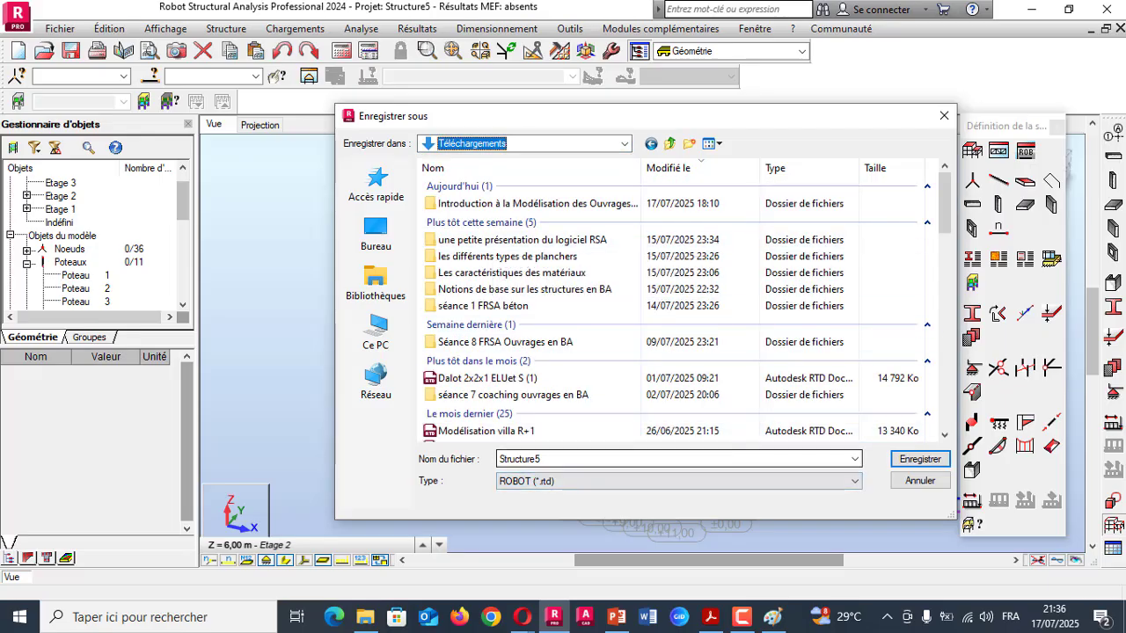
- Name the project file Modélisation villa R+3, based on the existing Modélisation villa R+1 name, and save it
click(487, 431)
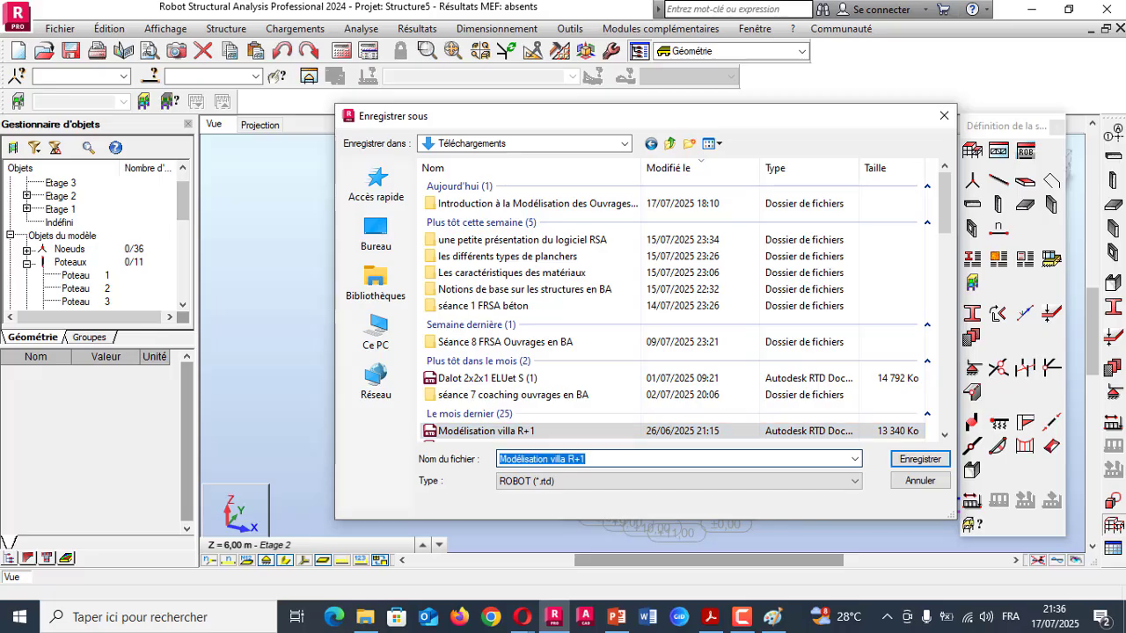
click(598, 459)
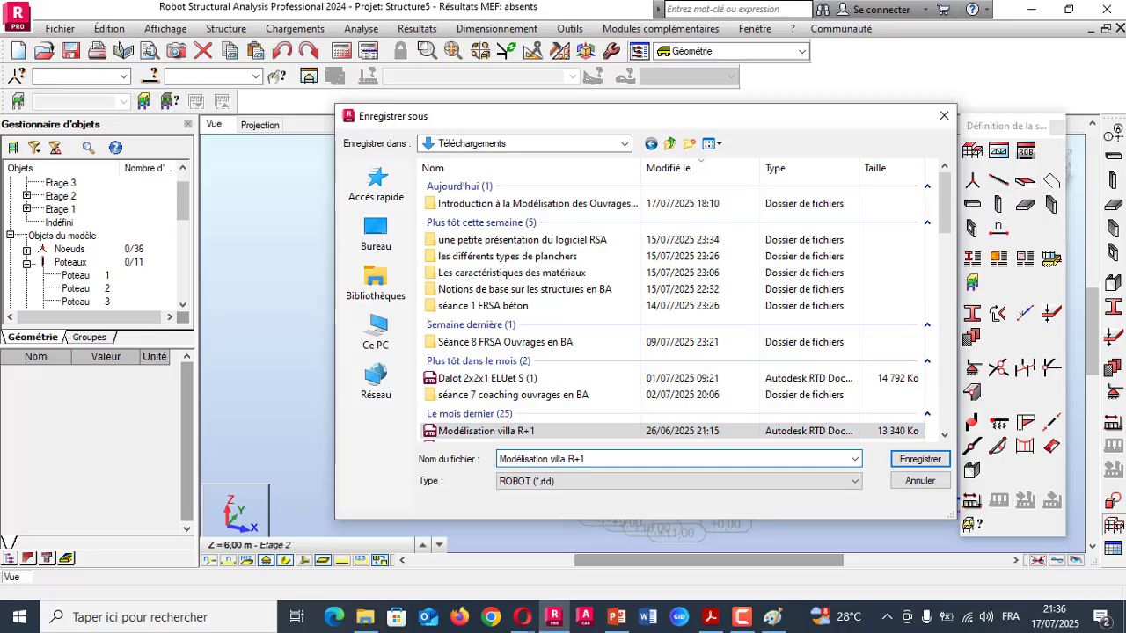
key(BackSpace)
text(3)
key(Return)
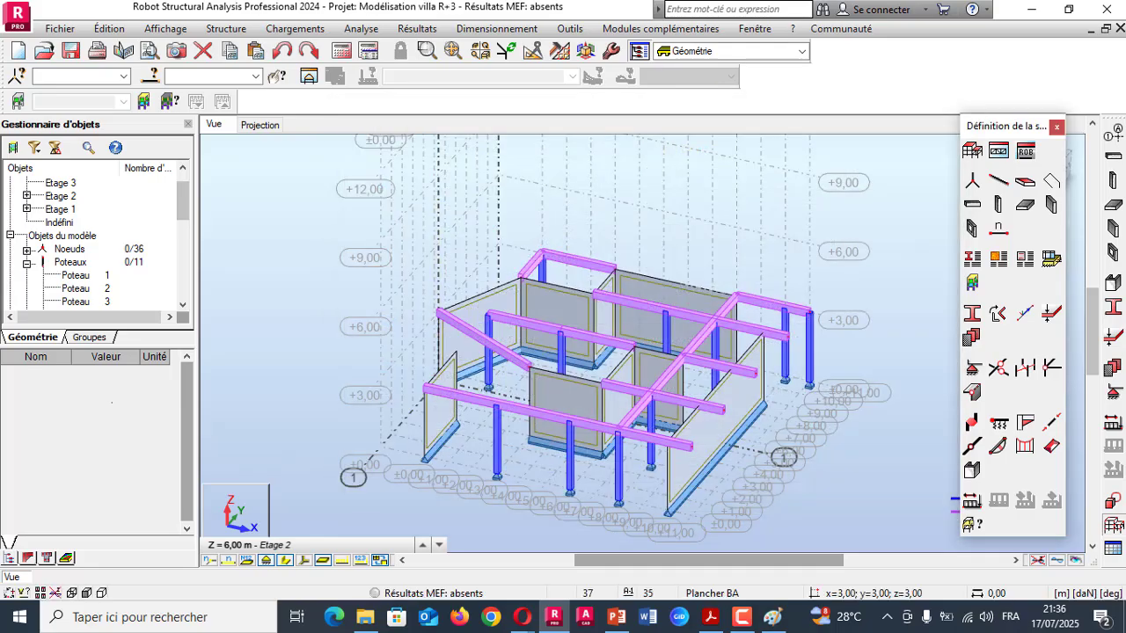
scroll(421, 392, down, 1)
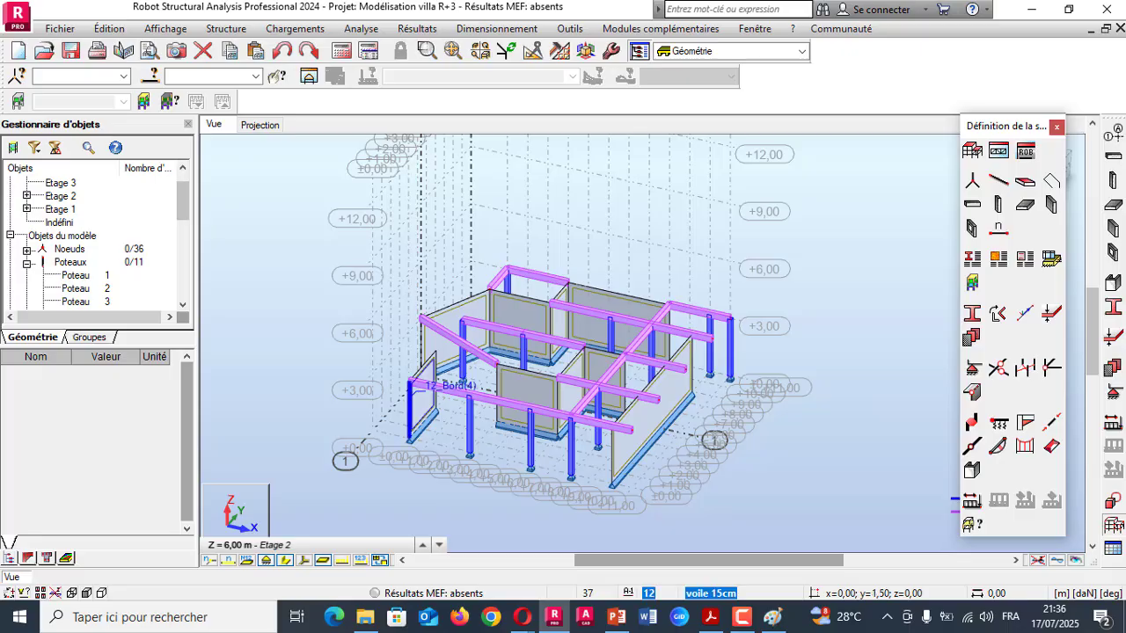
scroll(421, 391, up, 2)
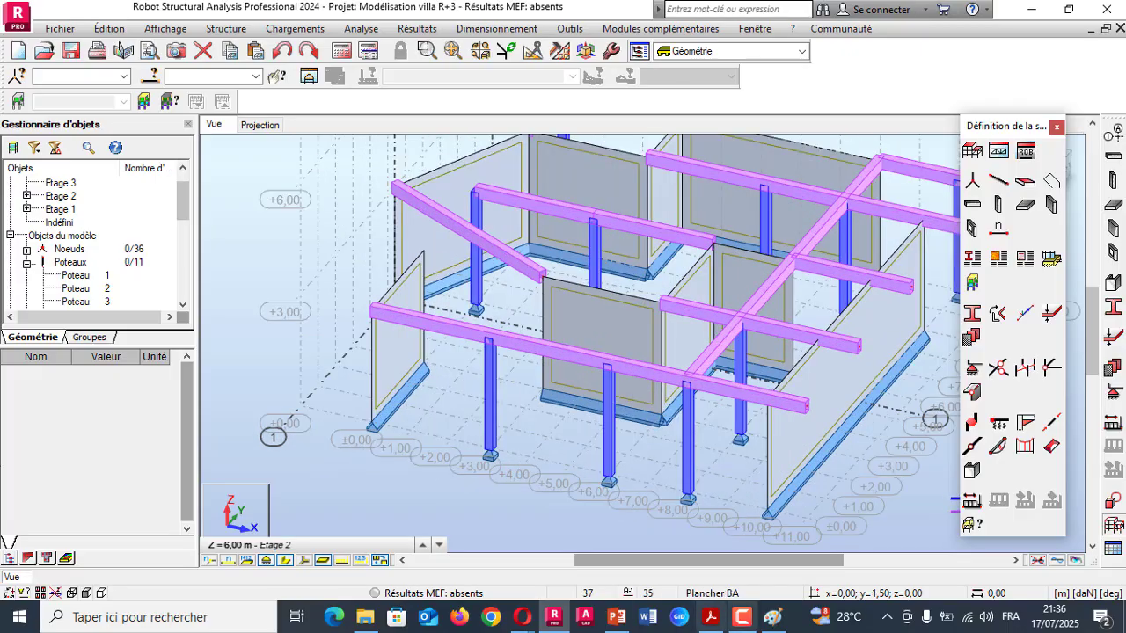
scroll(378, 343, down, 1)
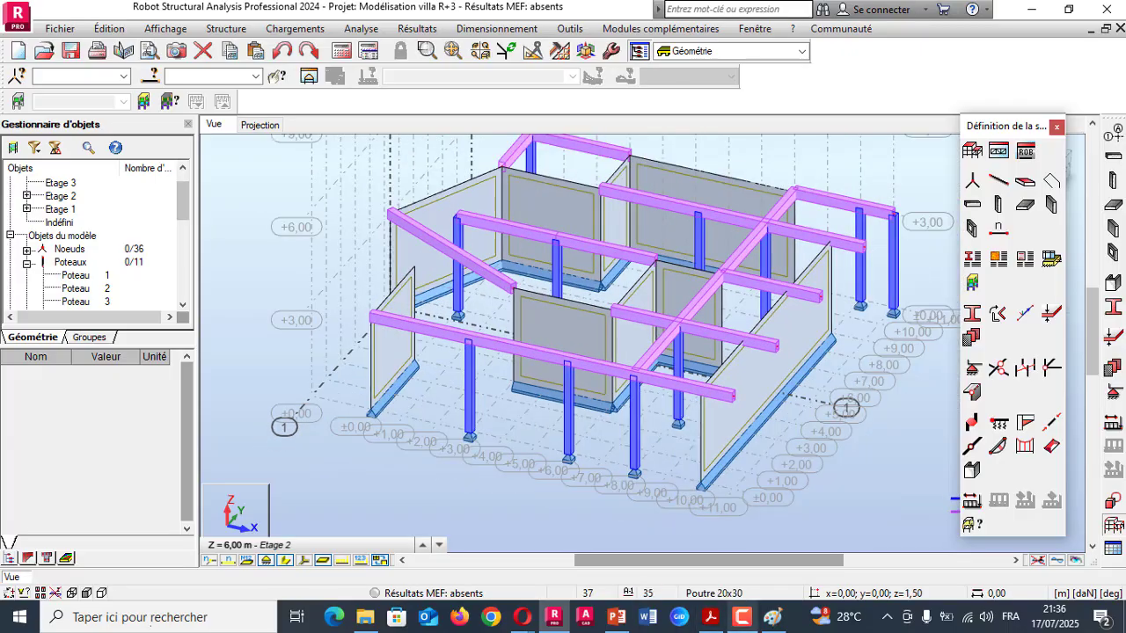
- Switch to the Acrobat PDF and review the 3D building view, the Étape 7 rotated-column plan and the Étape 8 slab instructions
key(alt+Tab)
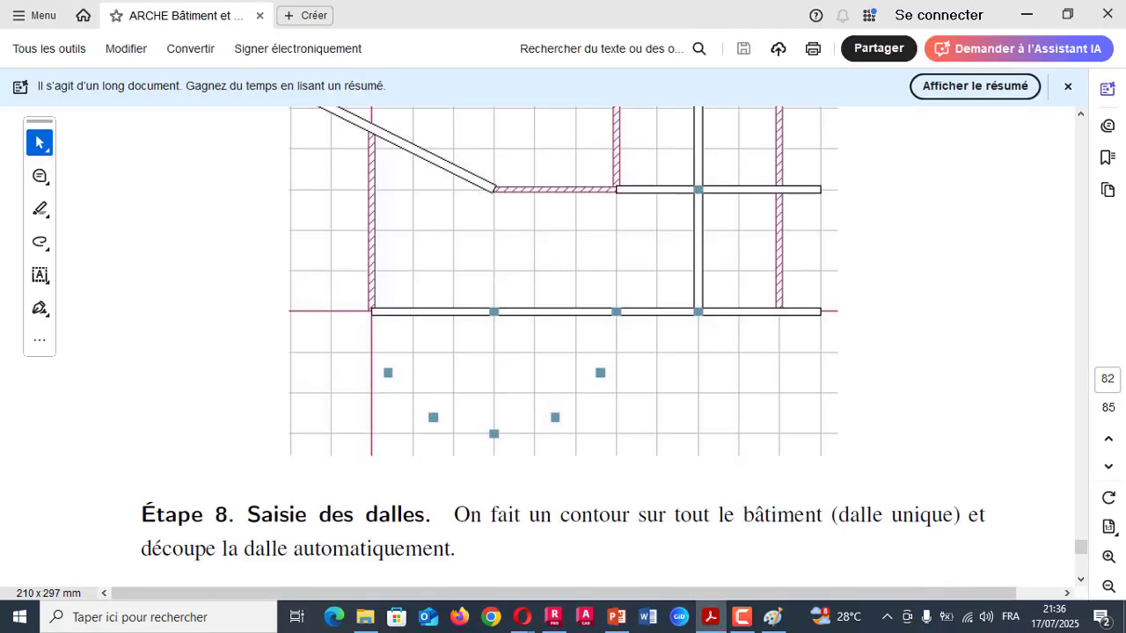
scroll(563, 351, up, 15)
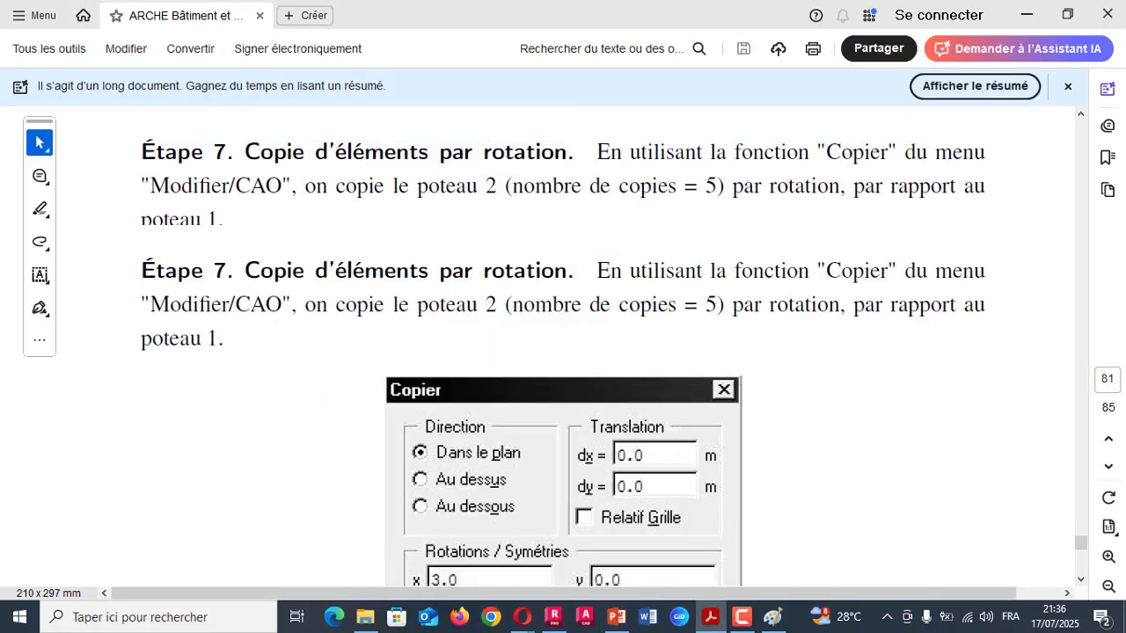
scroll(563, 352, down, 10)
scroll(563, 352, up, 15)
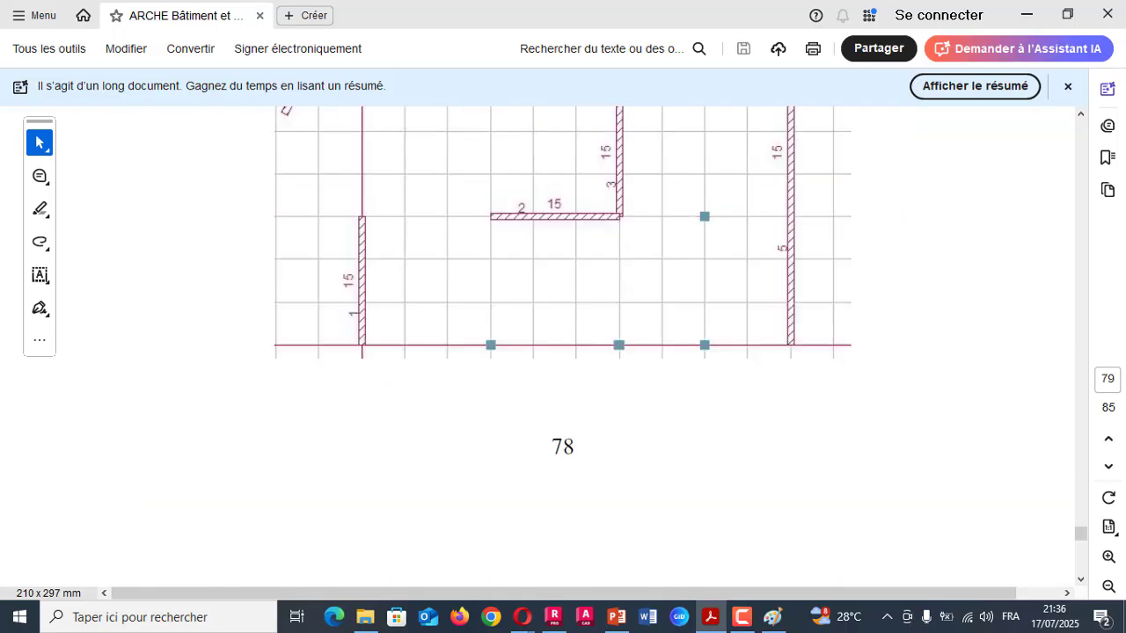
scroll(563, 352, down, 3)
scroll(563, 352, up, 15)
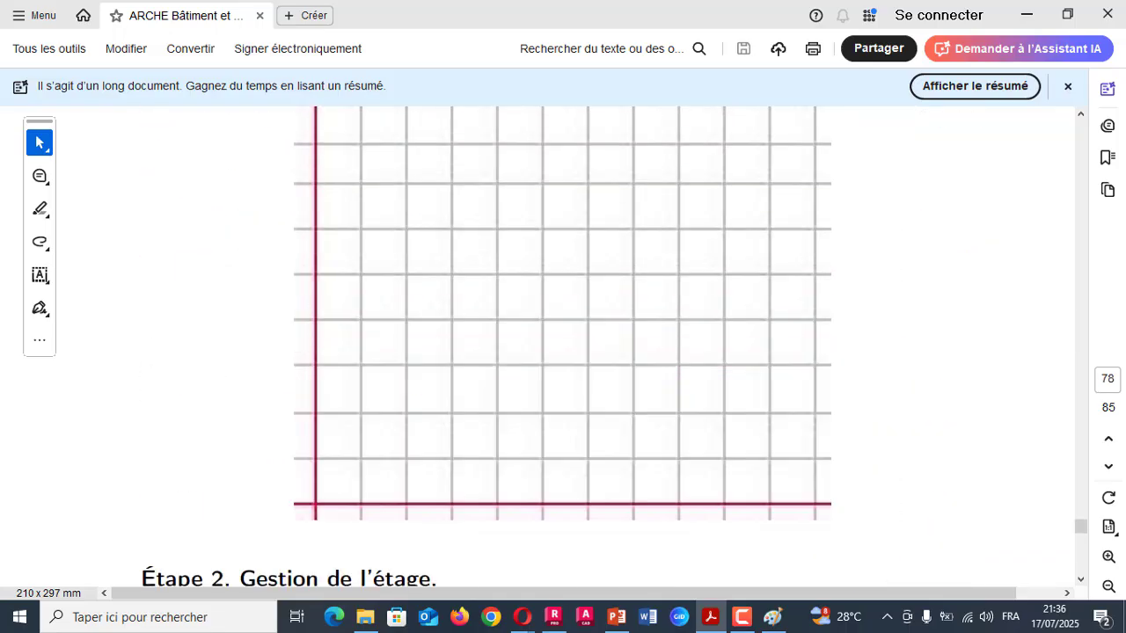
scroll(563, 352, down, 5)
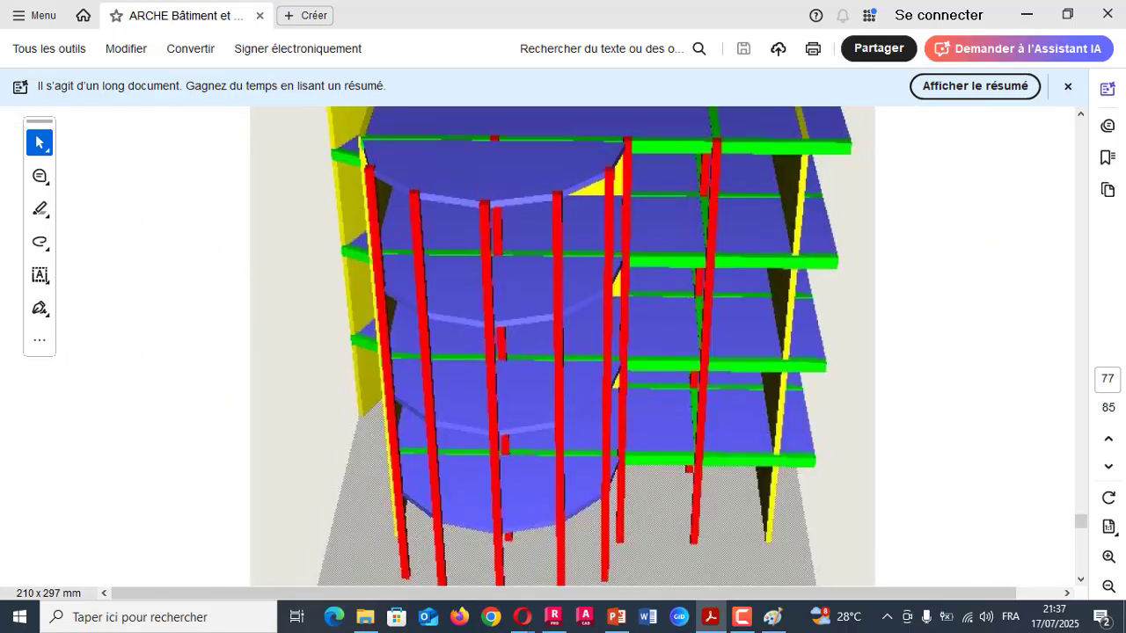
scroll(563, 352, down, 10)
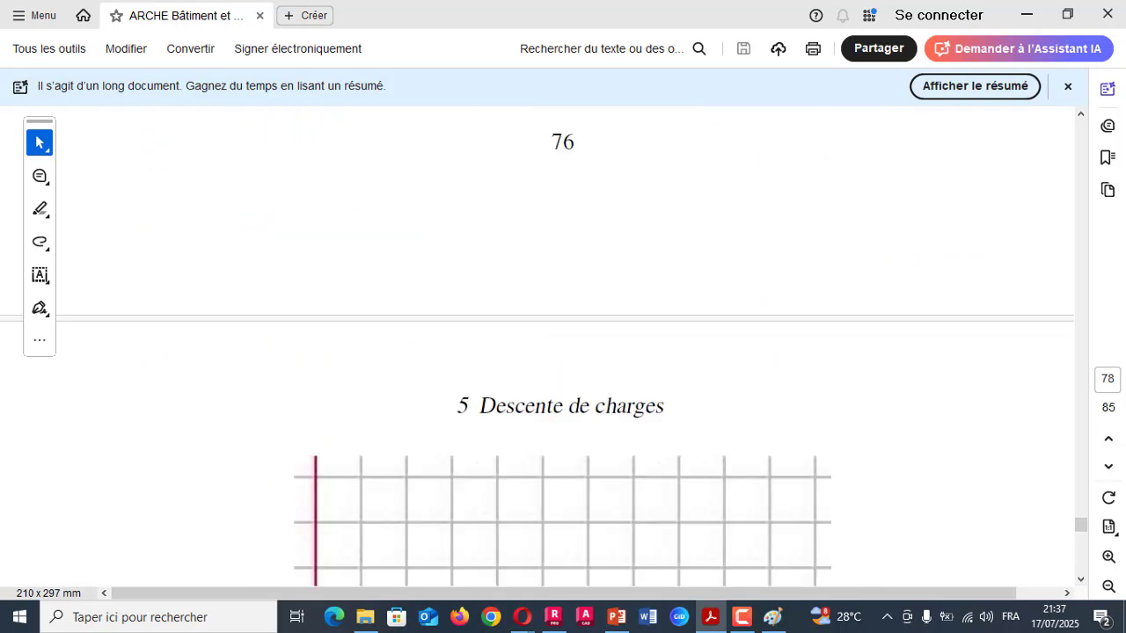
scroll(563, 352, down, 12)
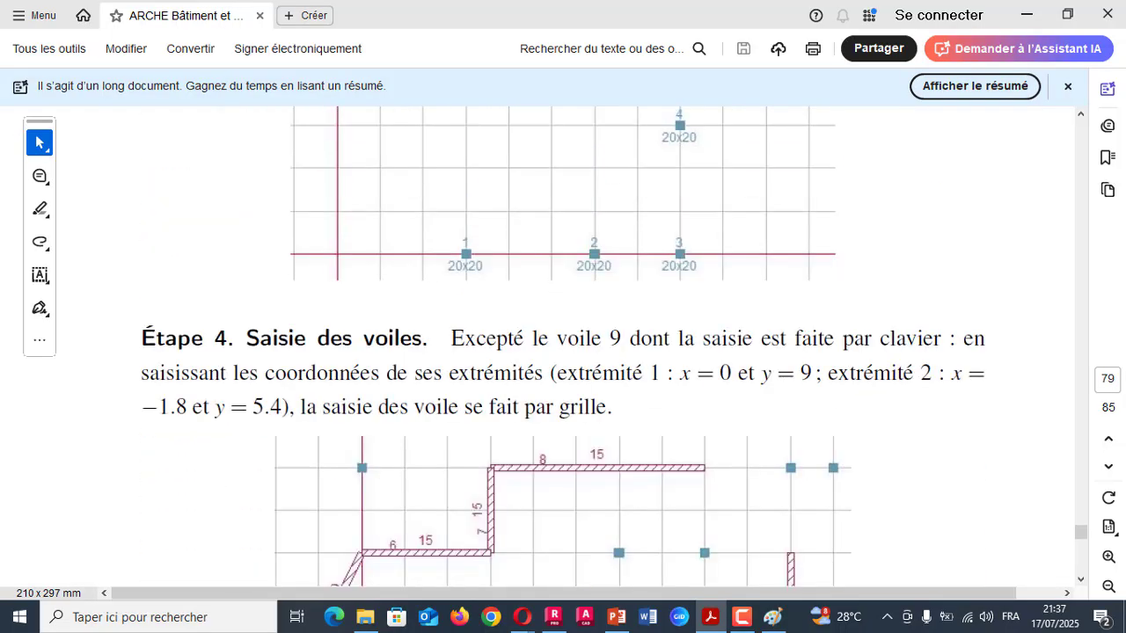
scroll(563, 352, down, 10)
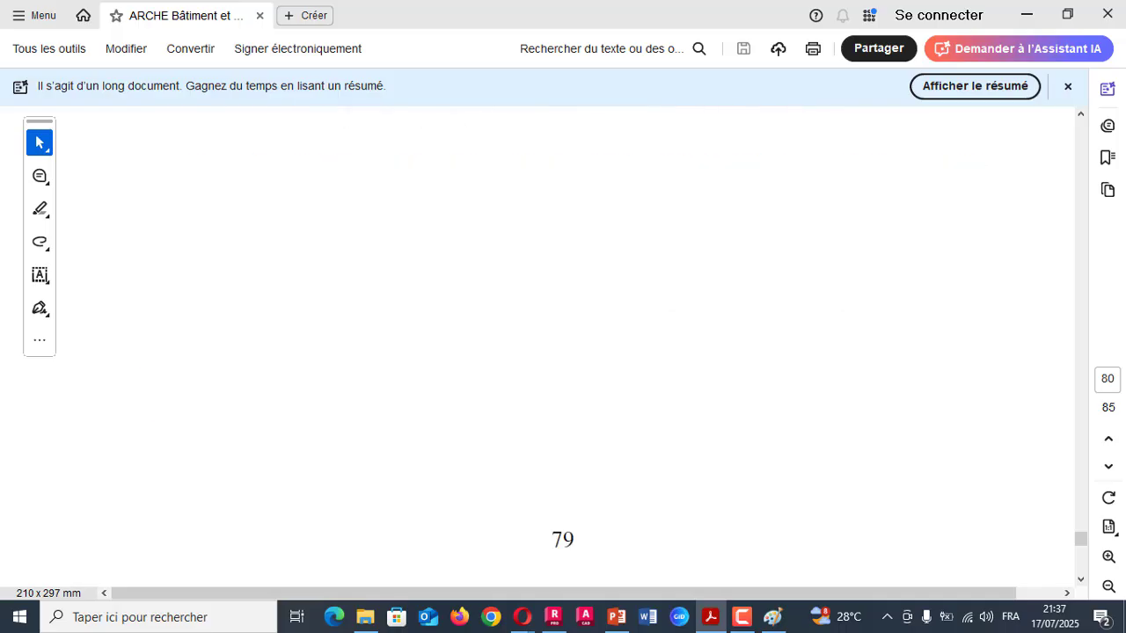
scroll(563, 352, down, 10)
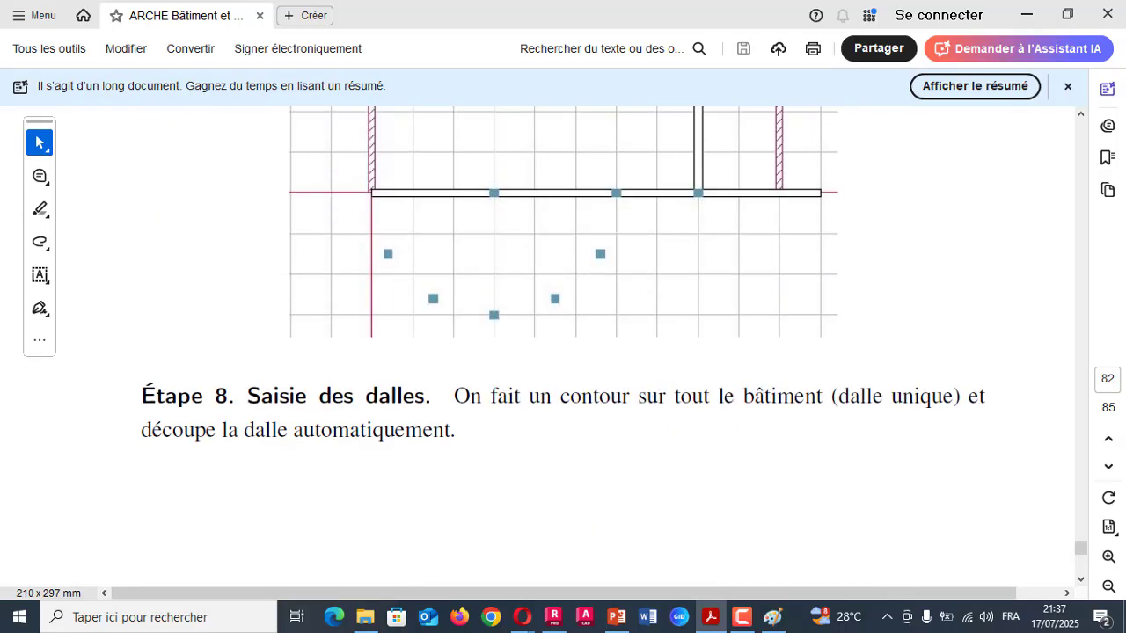
scroll(563, 352, down, 8)
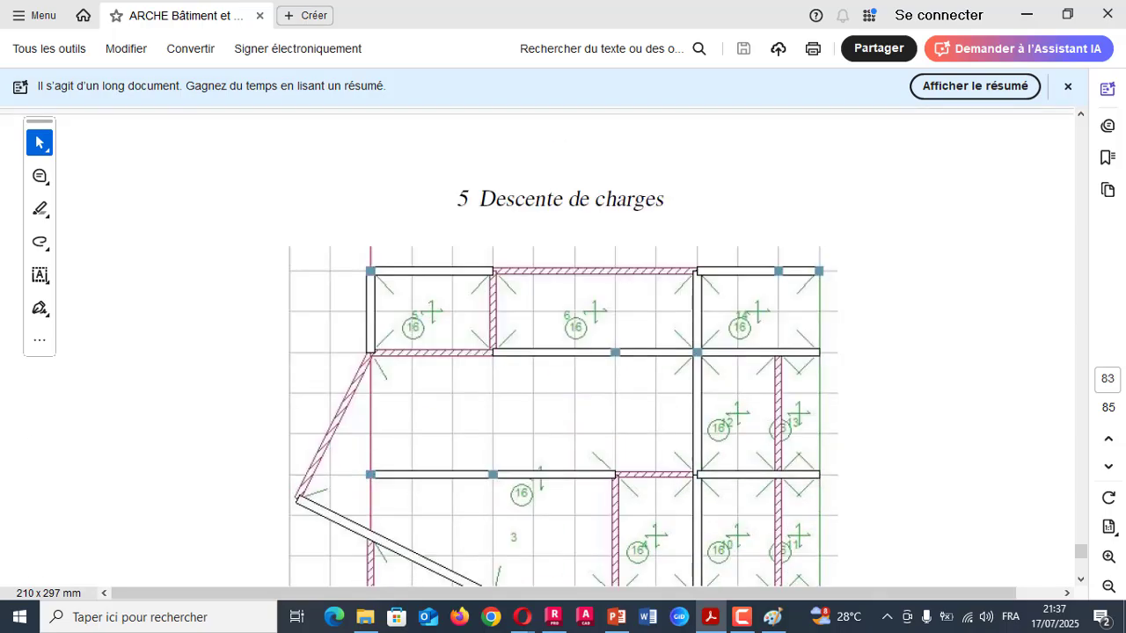
scroll(563, 352, up, 6)
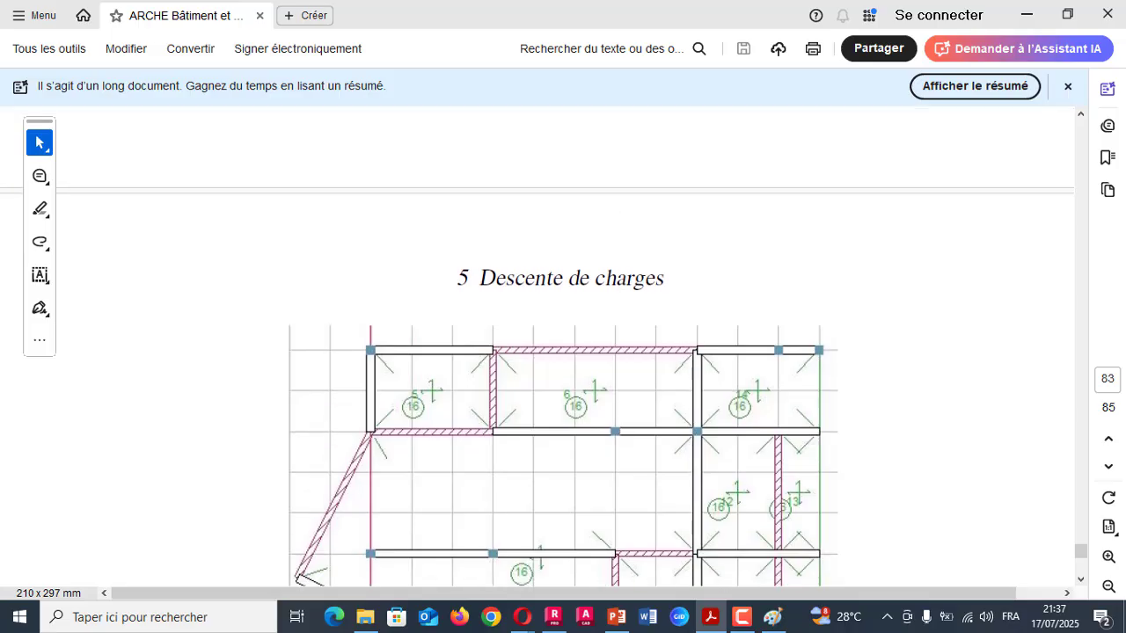
scroll(563, 352, up, 5)
scroll(563, 352, down, 3)
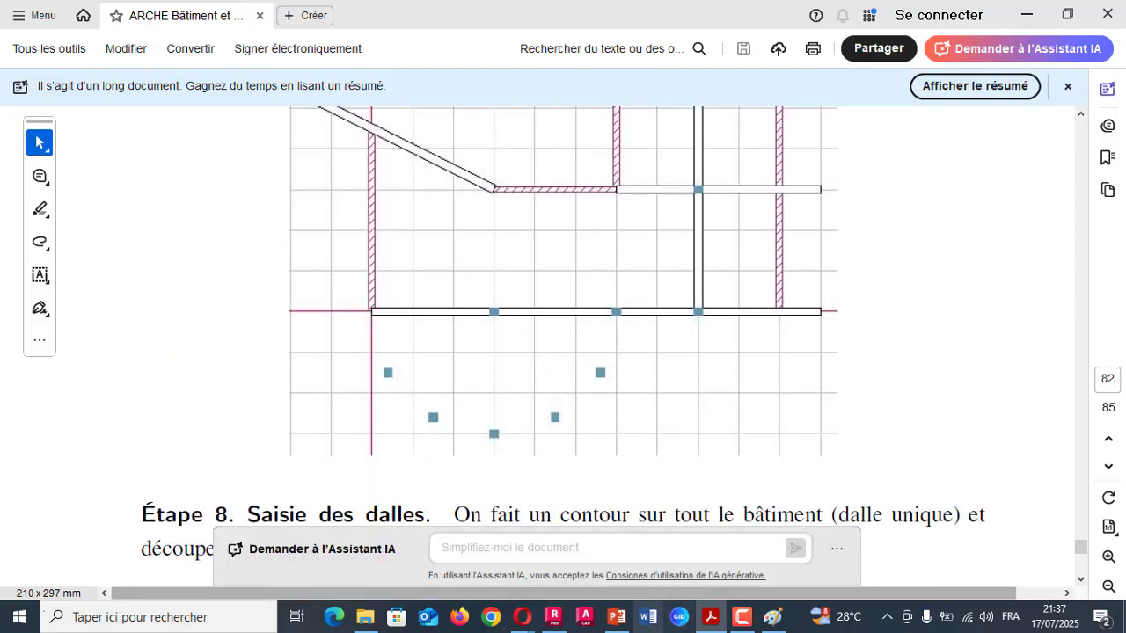
- Return to Robot and define Cartesian Y construction lines from position 0,00 with 3 repetitions at a spacing of -1 m
mouse_move(553, 617)
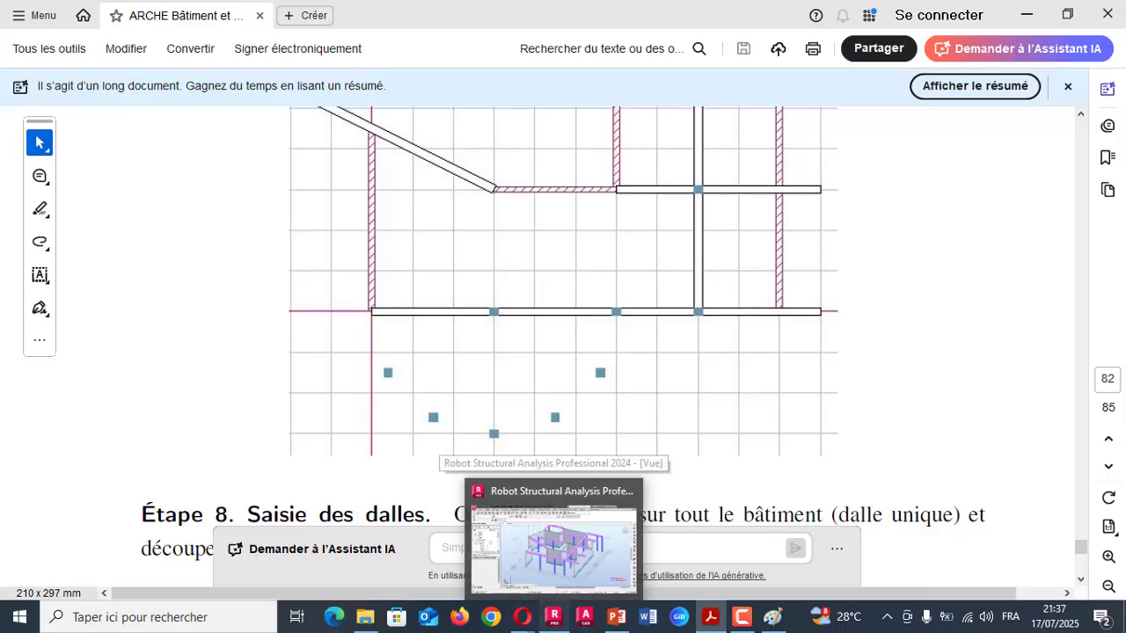
click(558, 555)
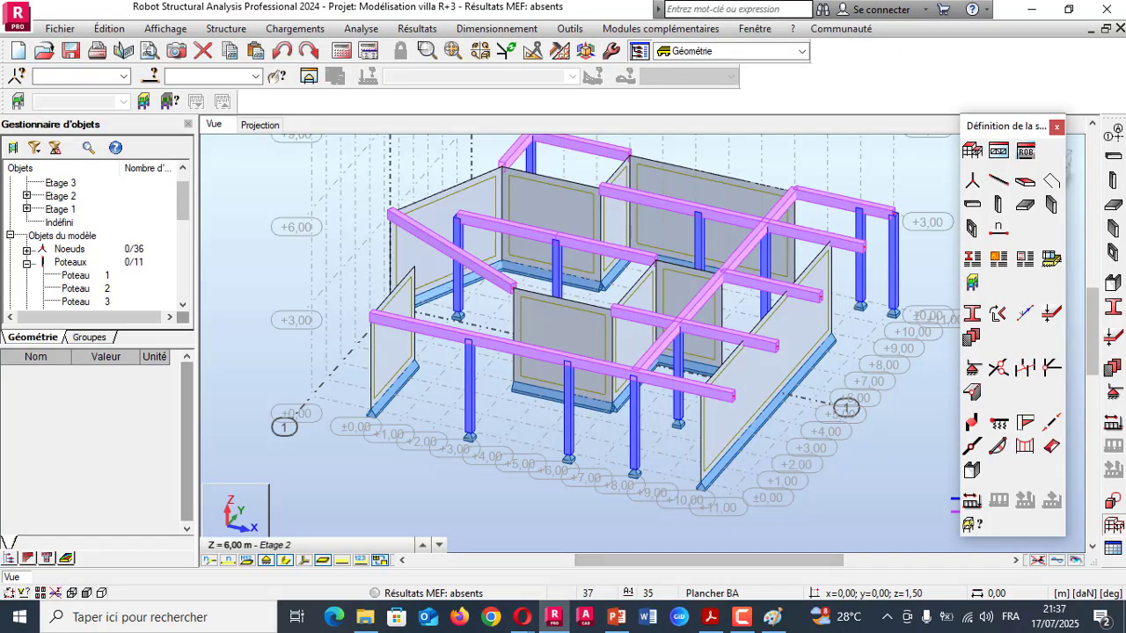
click(1114, 133)
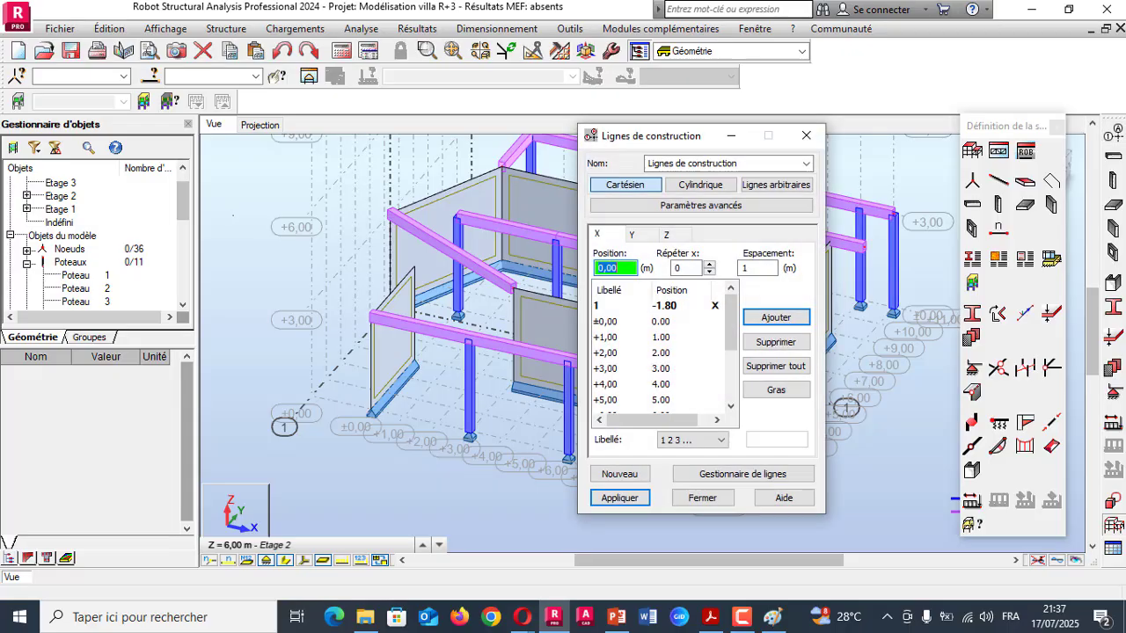
key(ctrl+Tab)
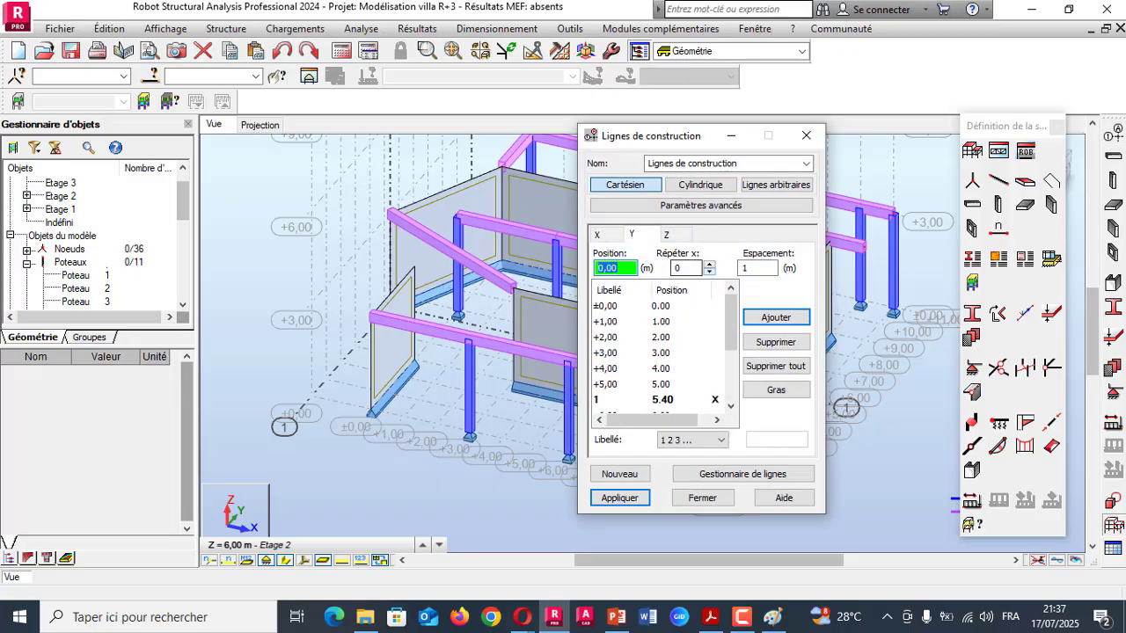
key(Tab)
key(Up)
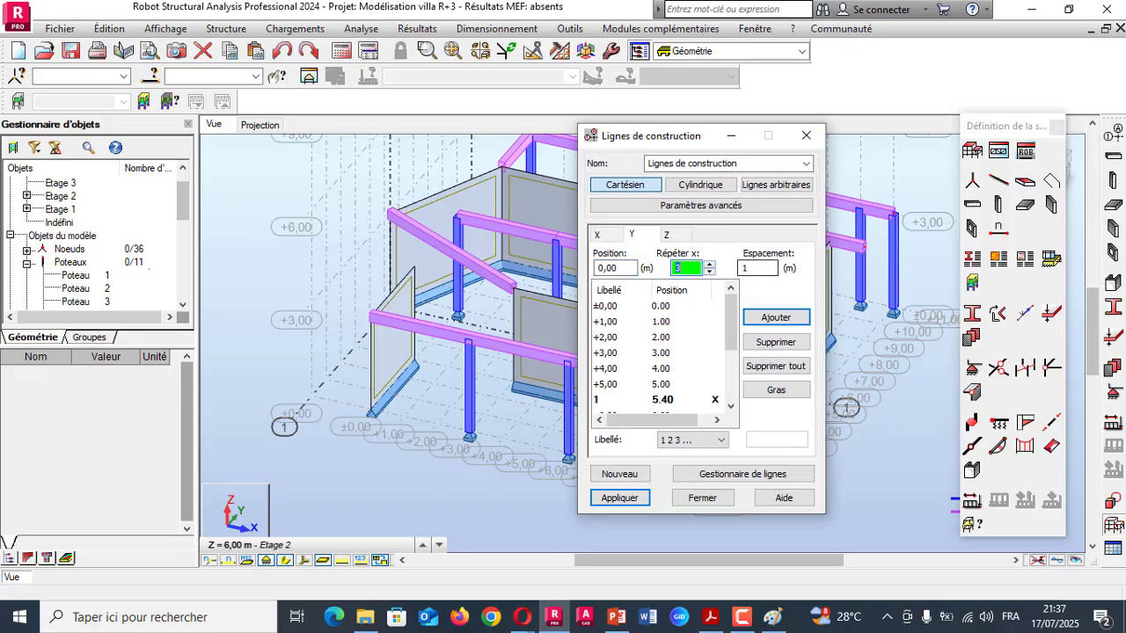
key(Tab)
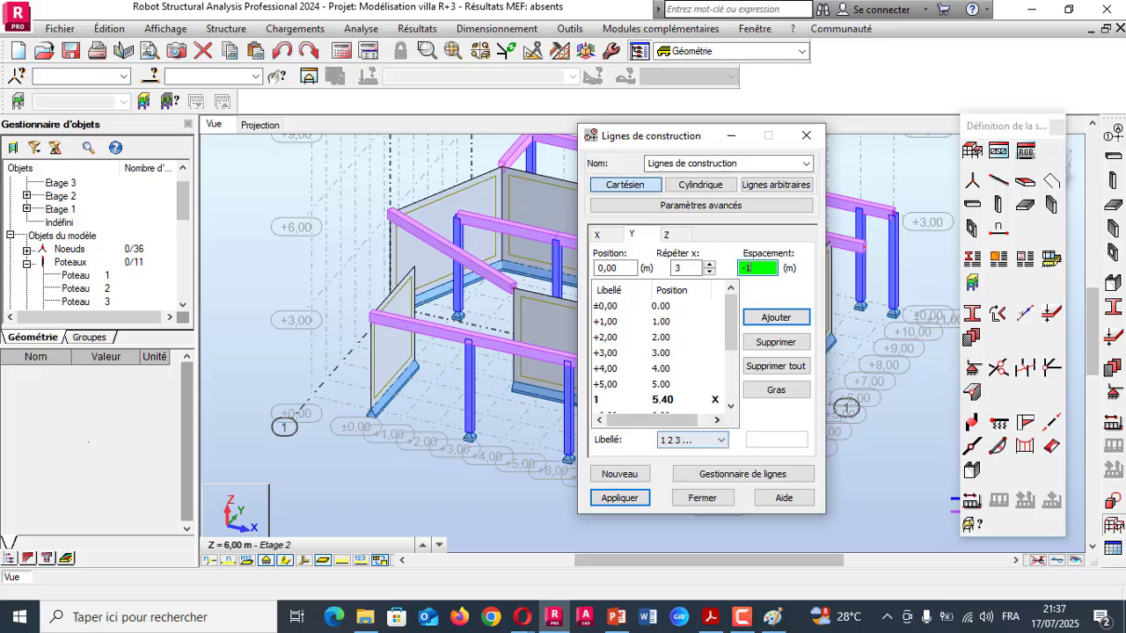
- Use A B C labelling for the new Y construction lines, add them to the grid, apply it and close the definition
click(705, 441)
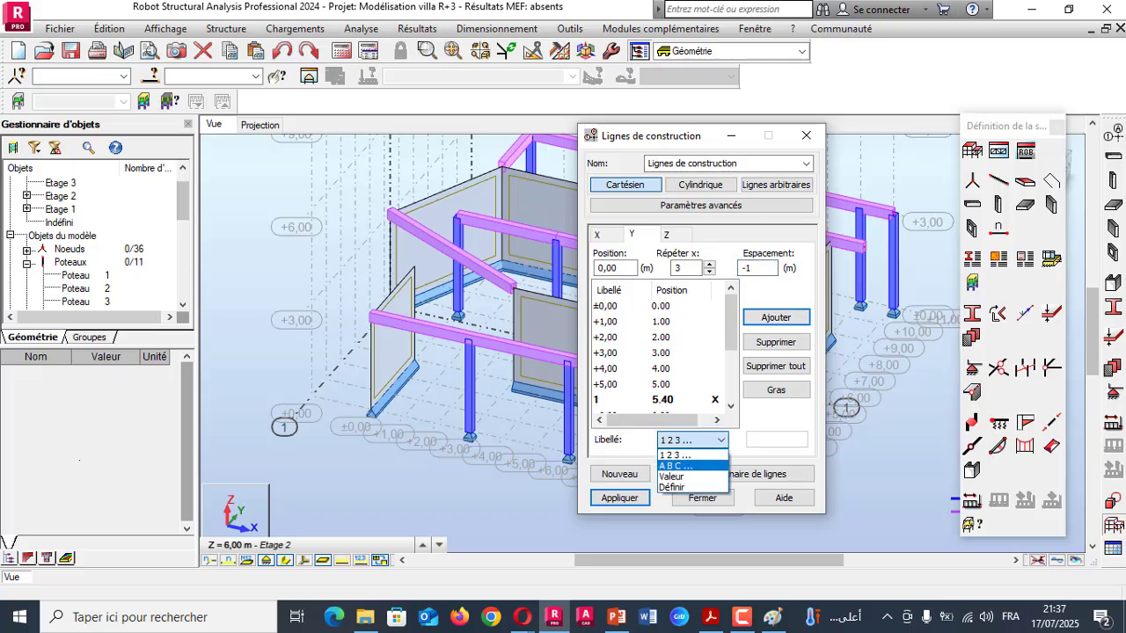
click(676, 465)
click(776, 317)
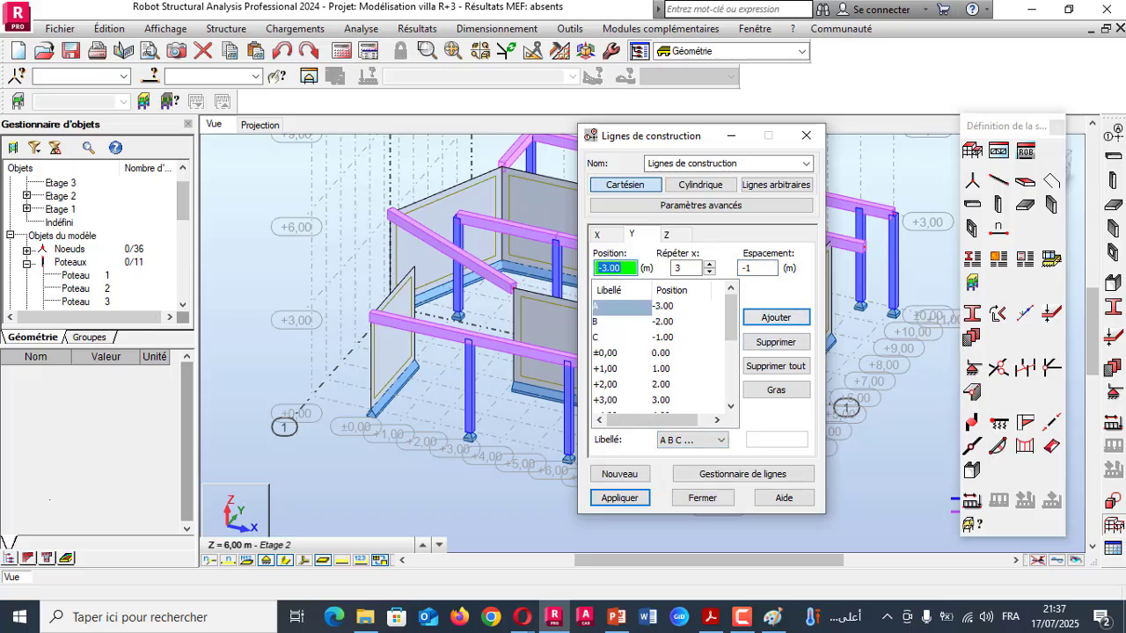
click(619, 498)
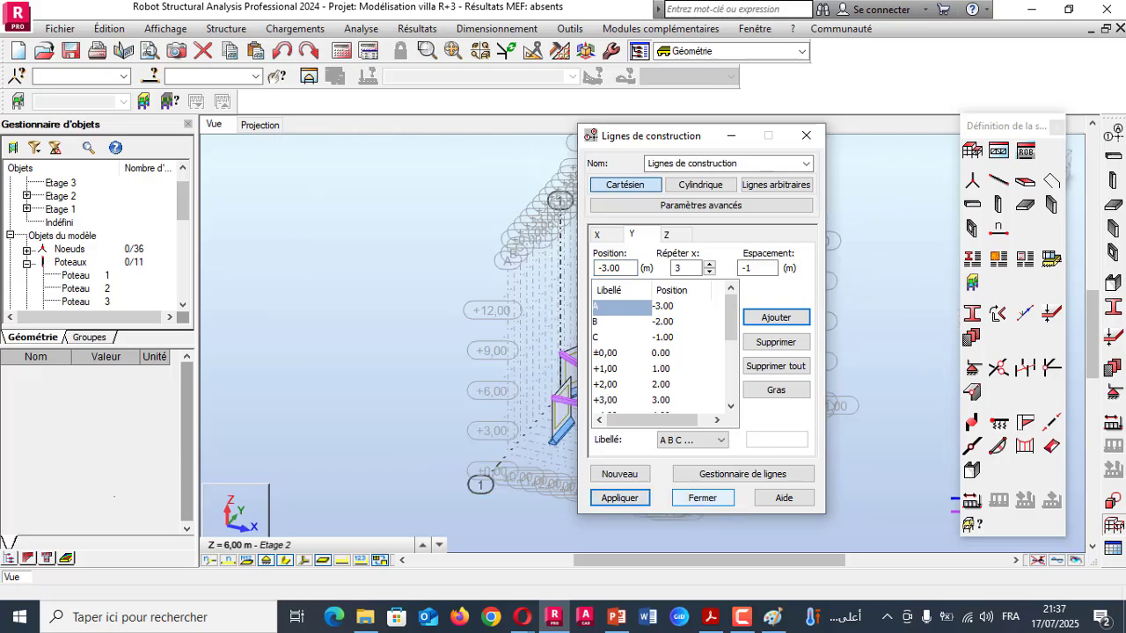
click(702, 498)
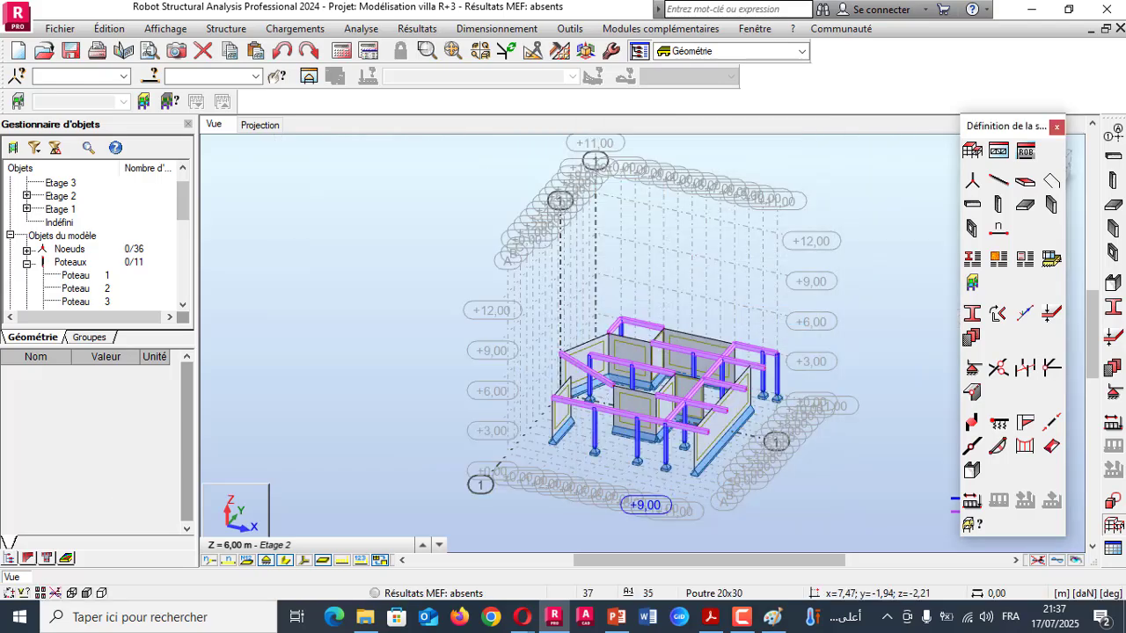
scroll(669, 396, up, 5)
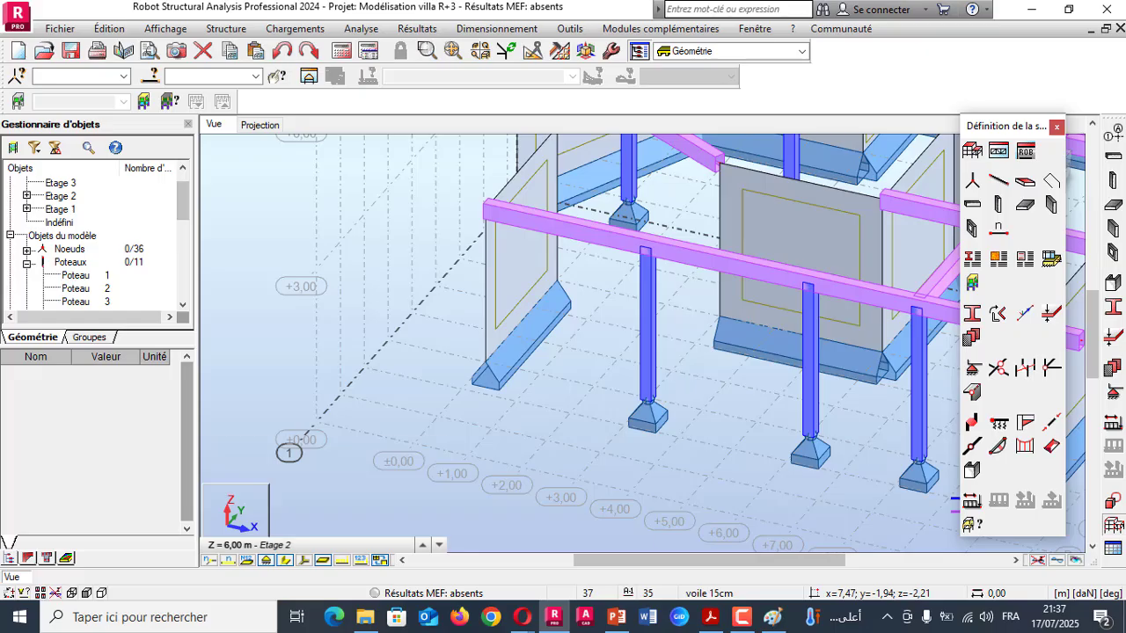
- Hide the section shapes of the model's members and check the Étape 7 rotated-column plan in the Acrobat PDF before returning to Robot
click(285, 560)
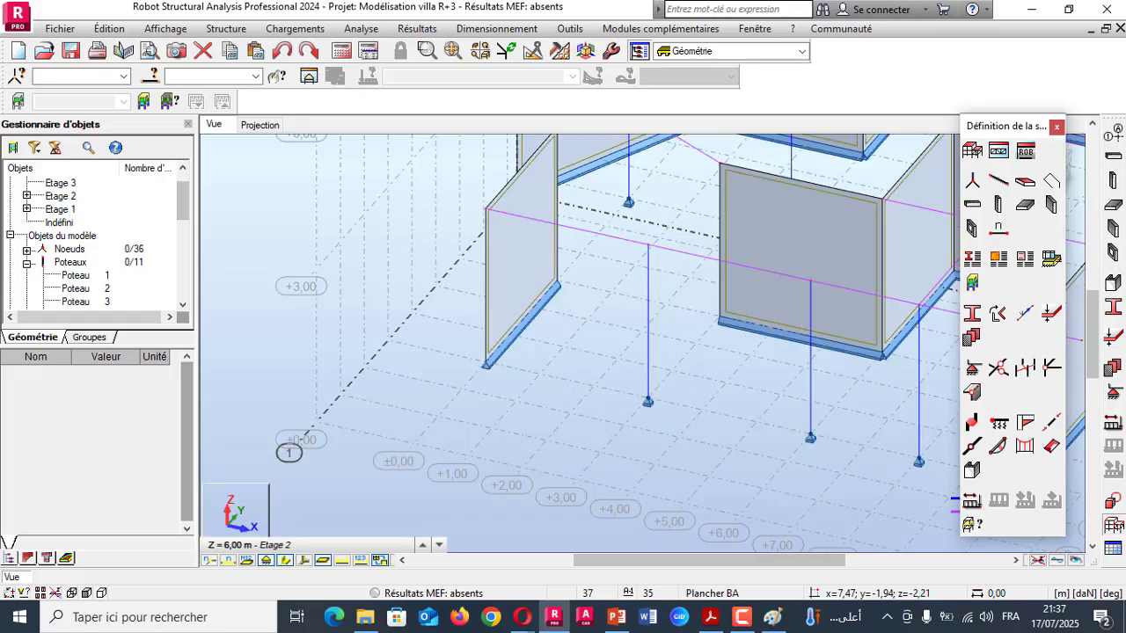
scroll(479, 359, down, 1)
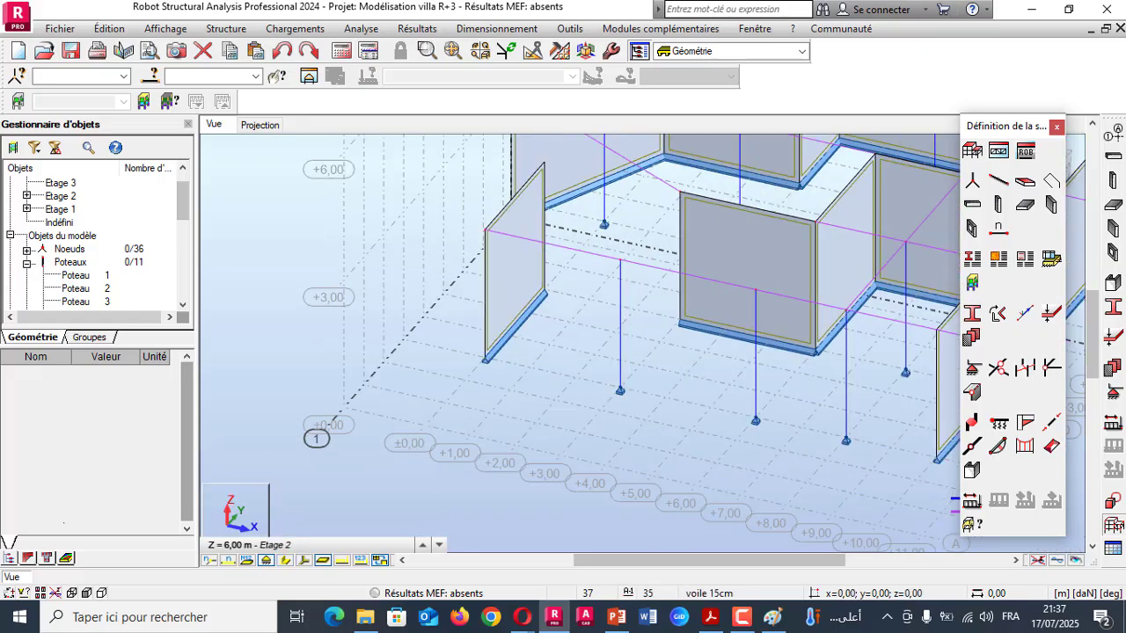
click(710, 616)
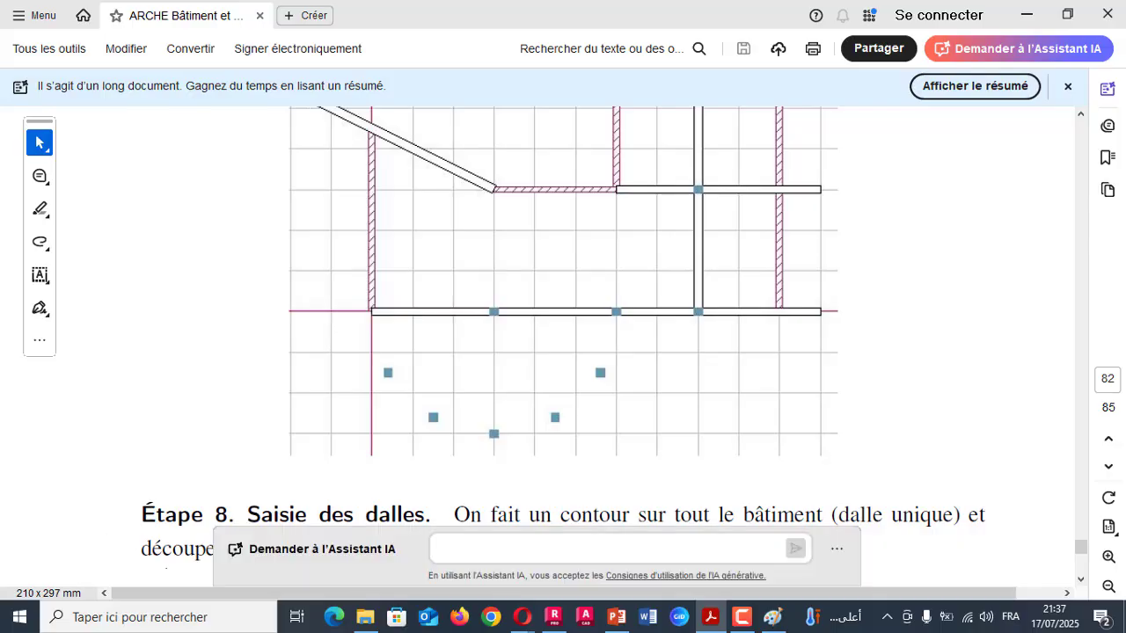
key(alt+Tab)
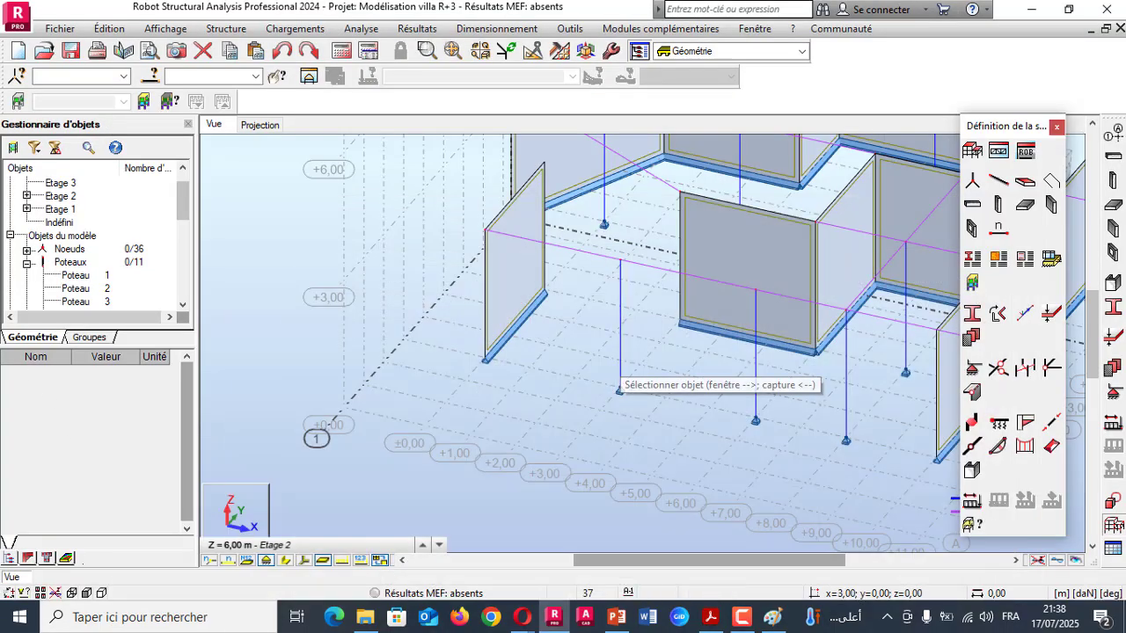
click(711, 617)
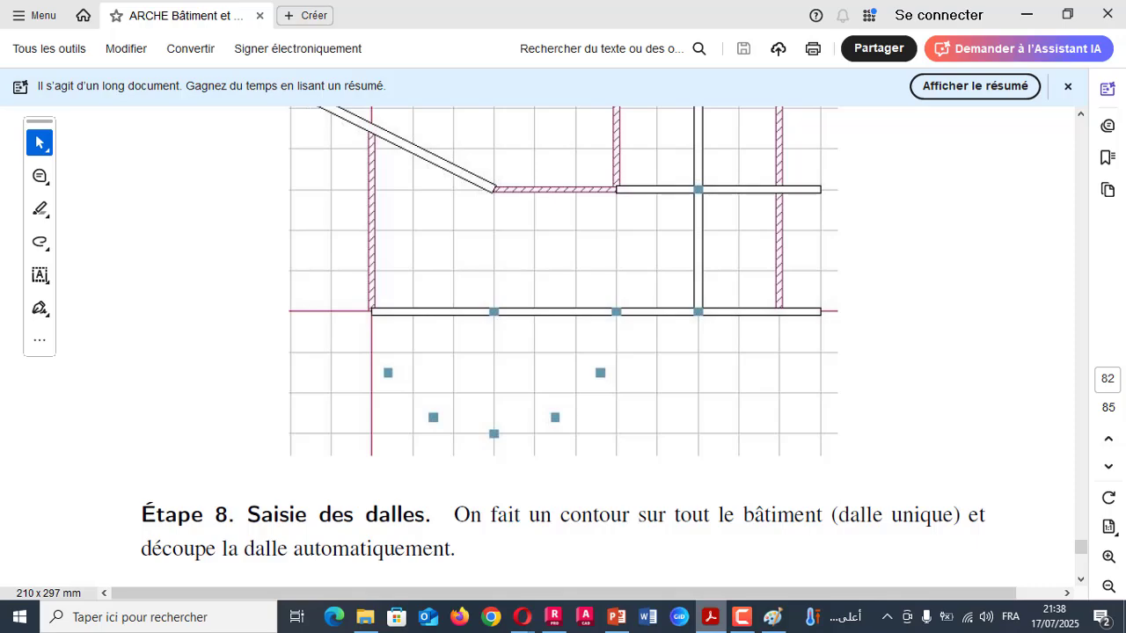
key(alt+Tab)
key(alt+Tab)
key(alt+Tab)
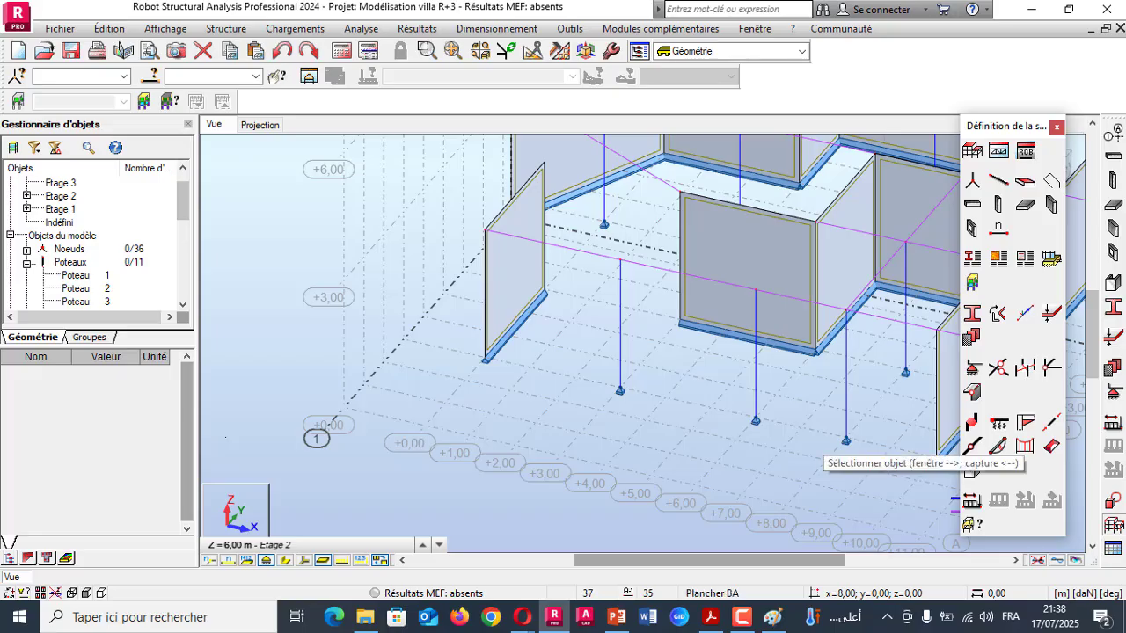
- Start a geometric Arc object with the début - fin - centre method and show its discretisation parameters
click(1051, 446)
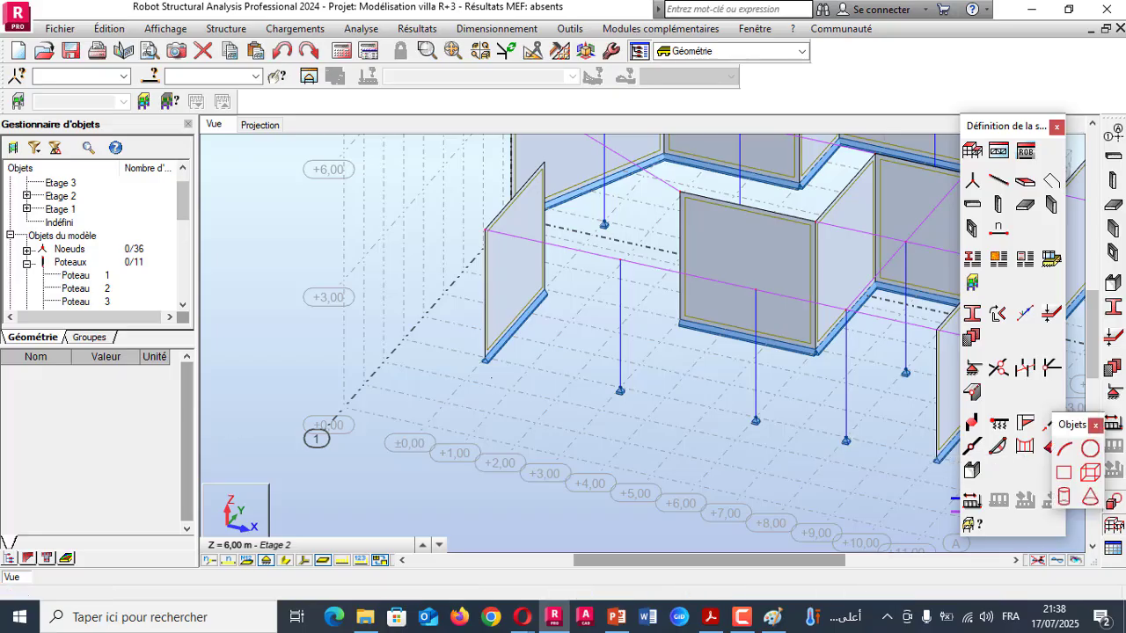
click(1064, 449)
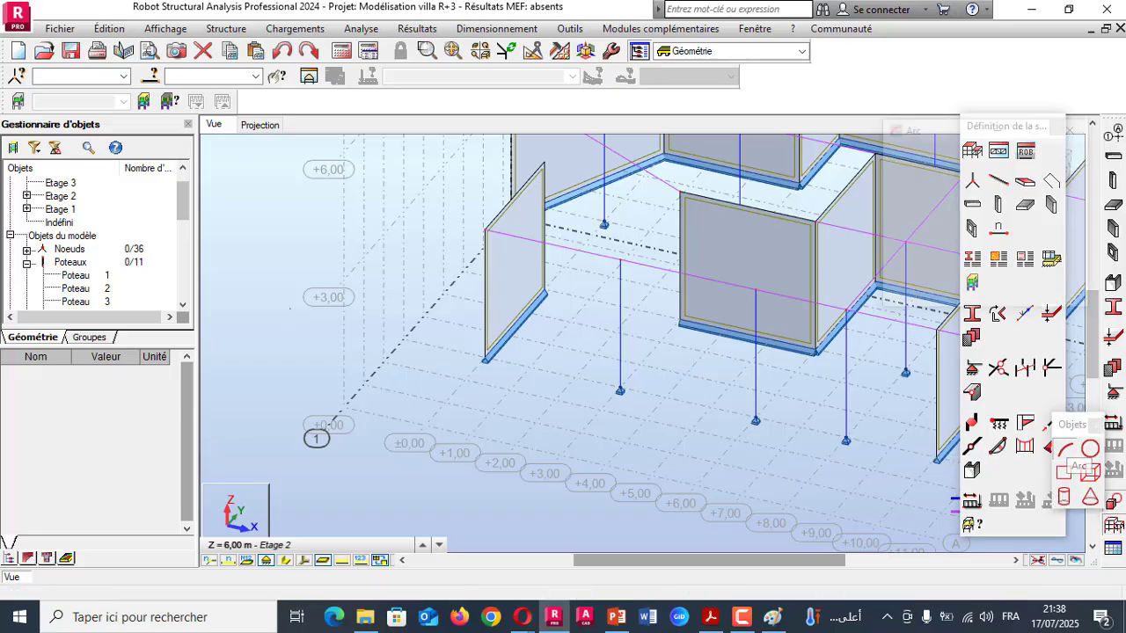
drag(951, 129, 143, 127)
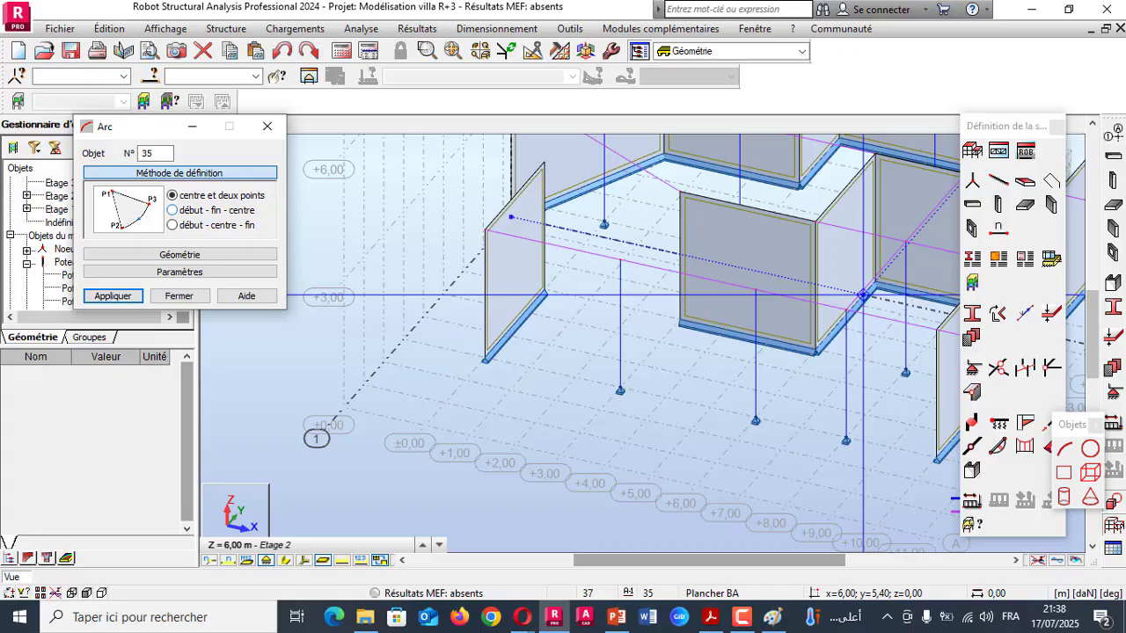
click(172, 210)
click(179, 272)
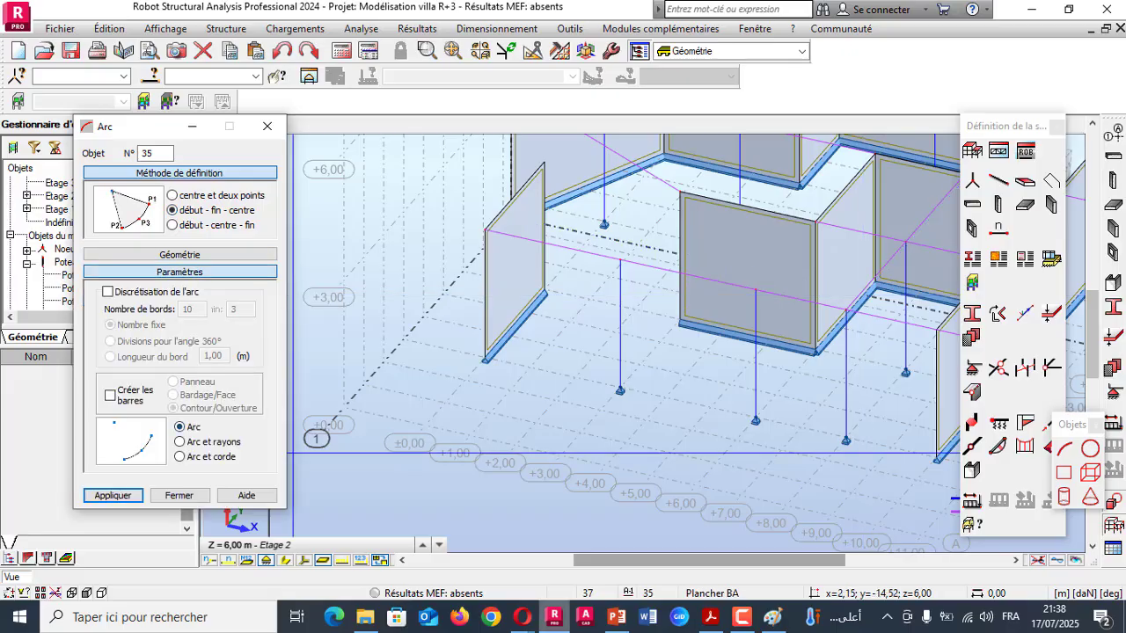
- Enable discretisation of the arc with a fixed number of 6 edges, checking the column layout in the PDF plan
click(710, 618)
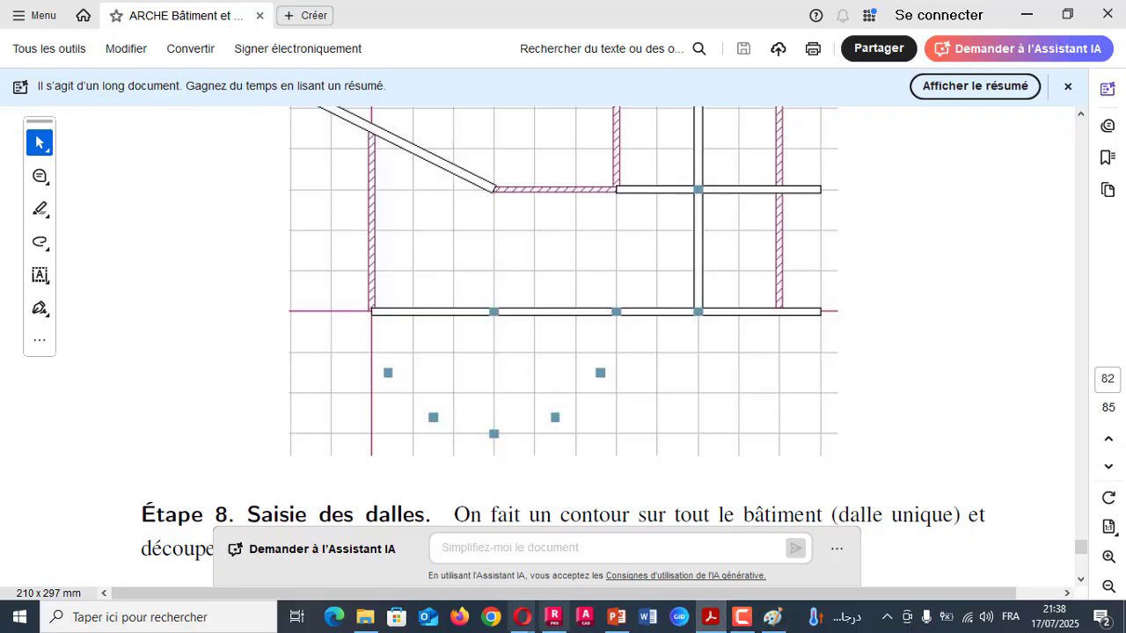
click(553, 617)
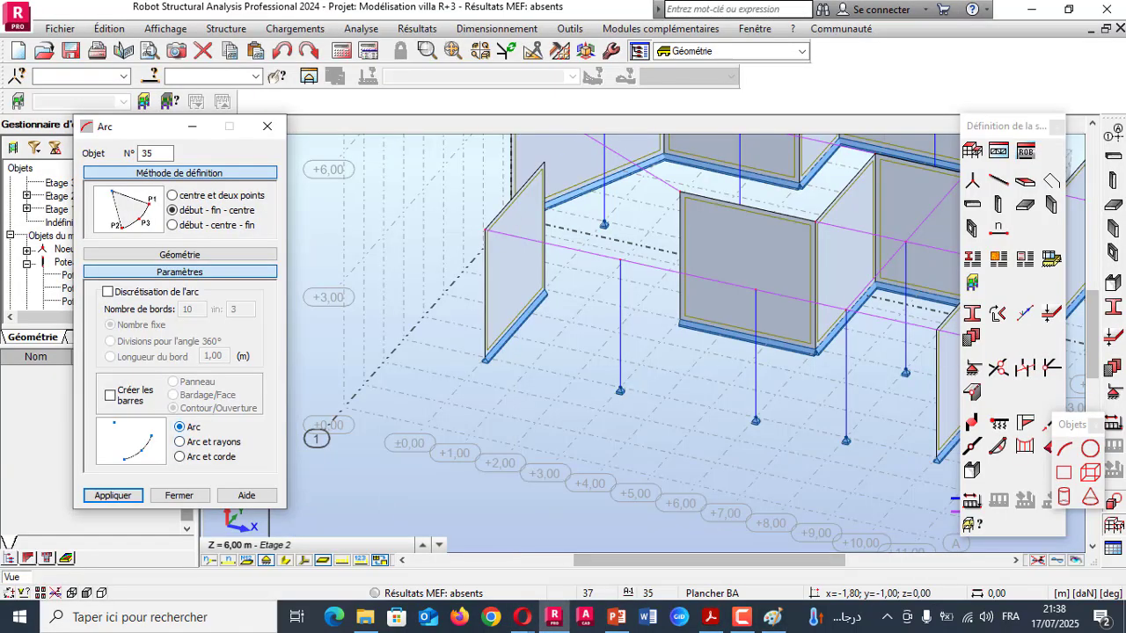
click(108, 292)
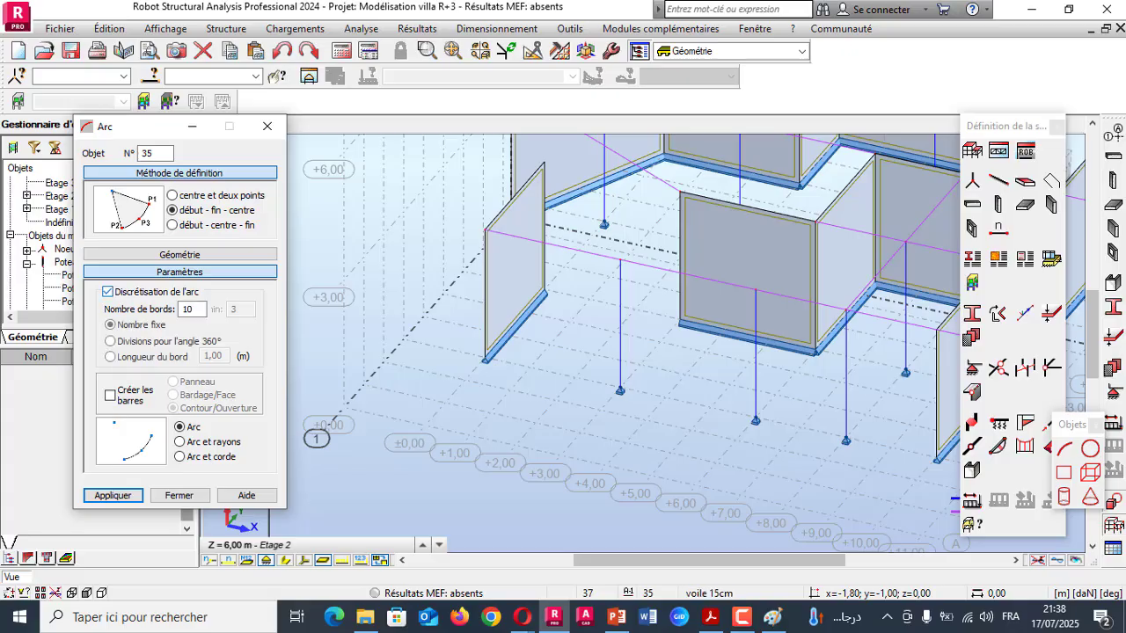
double_click(189, 310)
text(6)
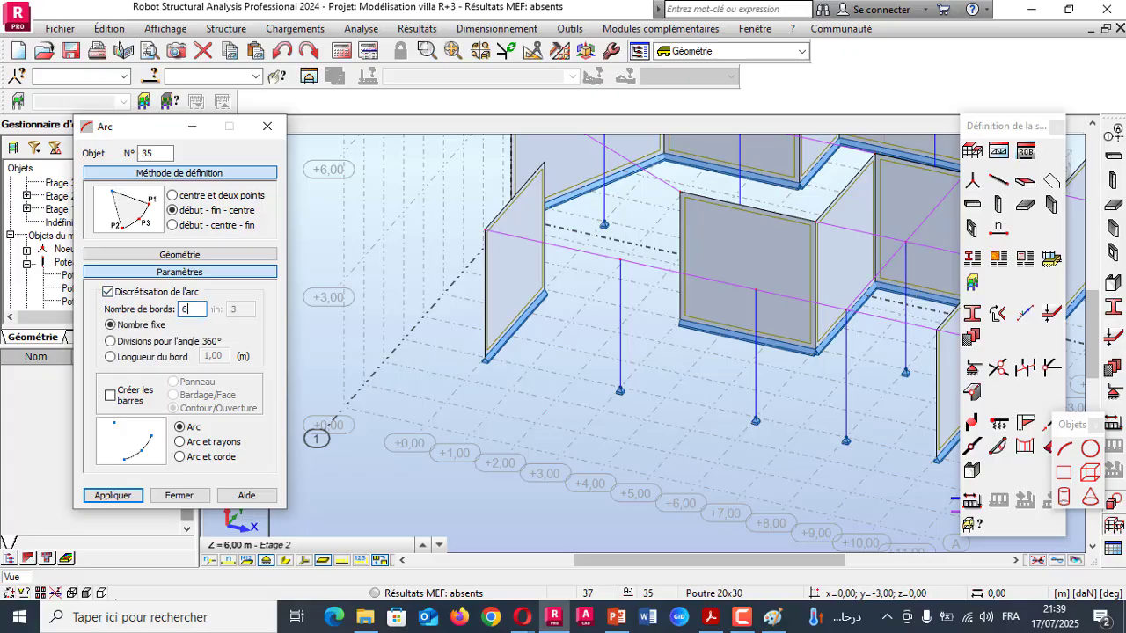
click(710, 617)
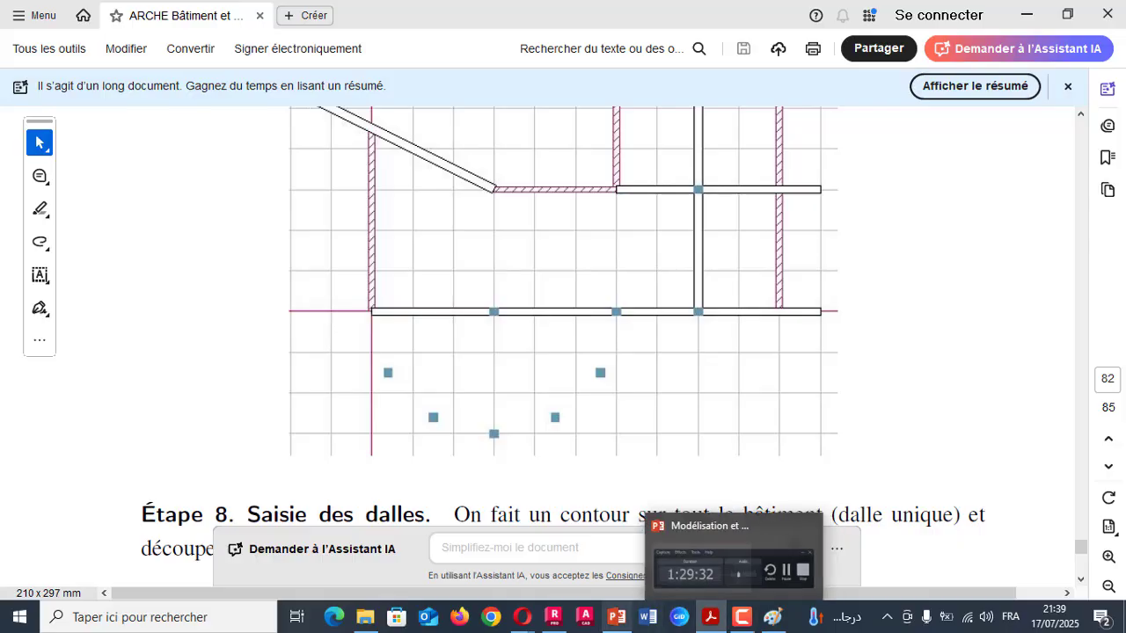
click(553, 617)
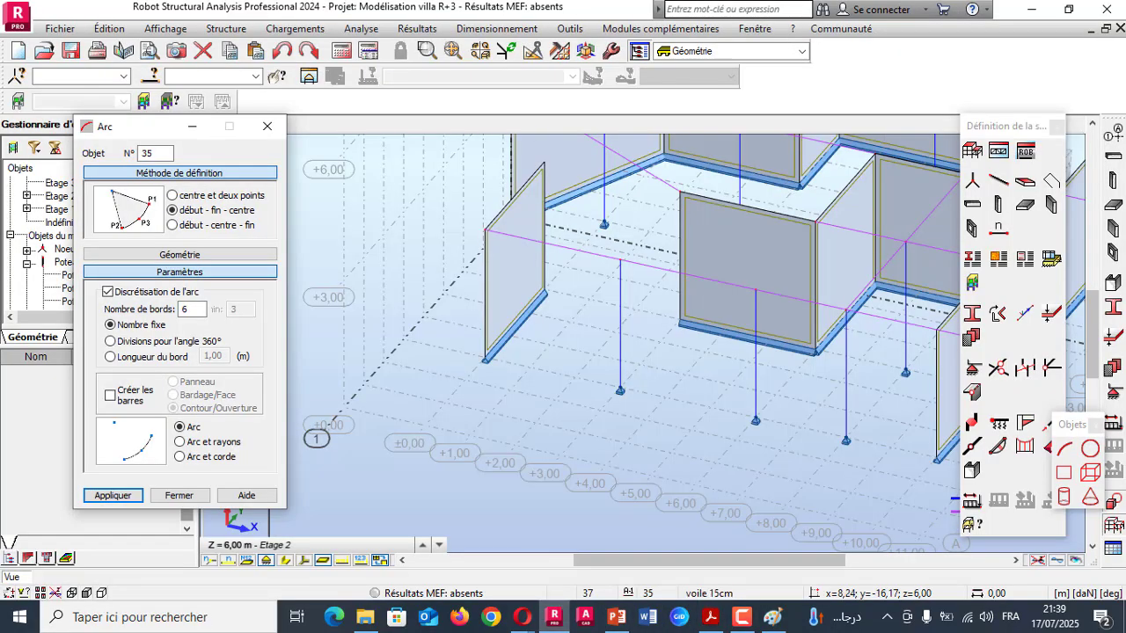
- Try to draw the arc through the points 0,00; 0,00; 0,00, then 6,00; 0,00; 0,00 and 3,00; 0,00; 0,00
click(179, 254)
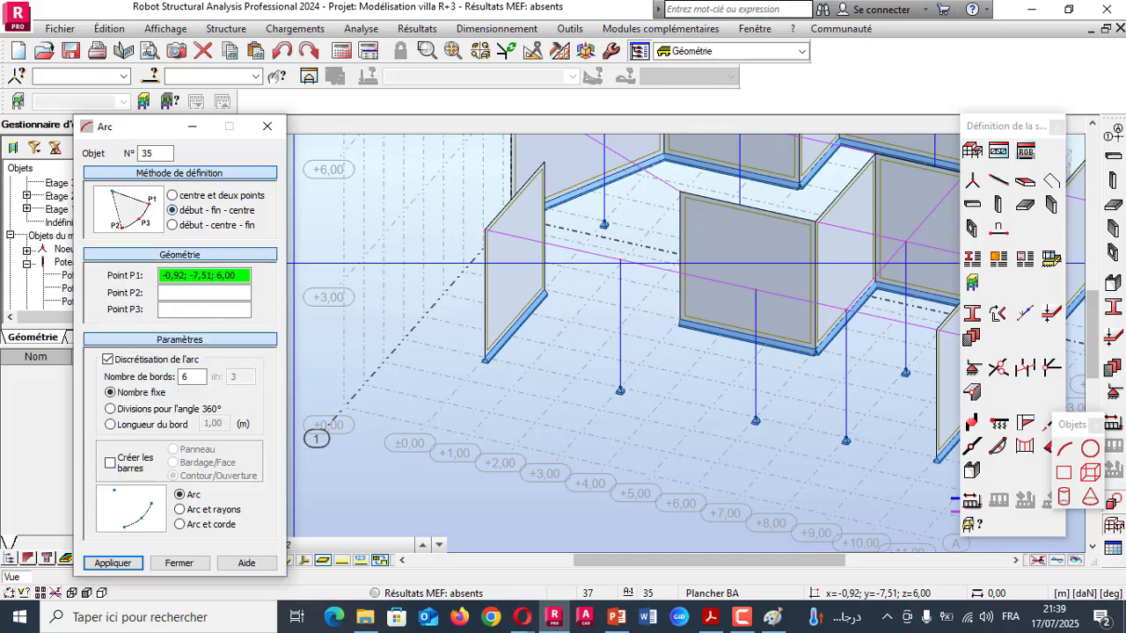
click(485, 358)
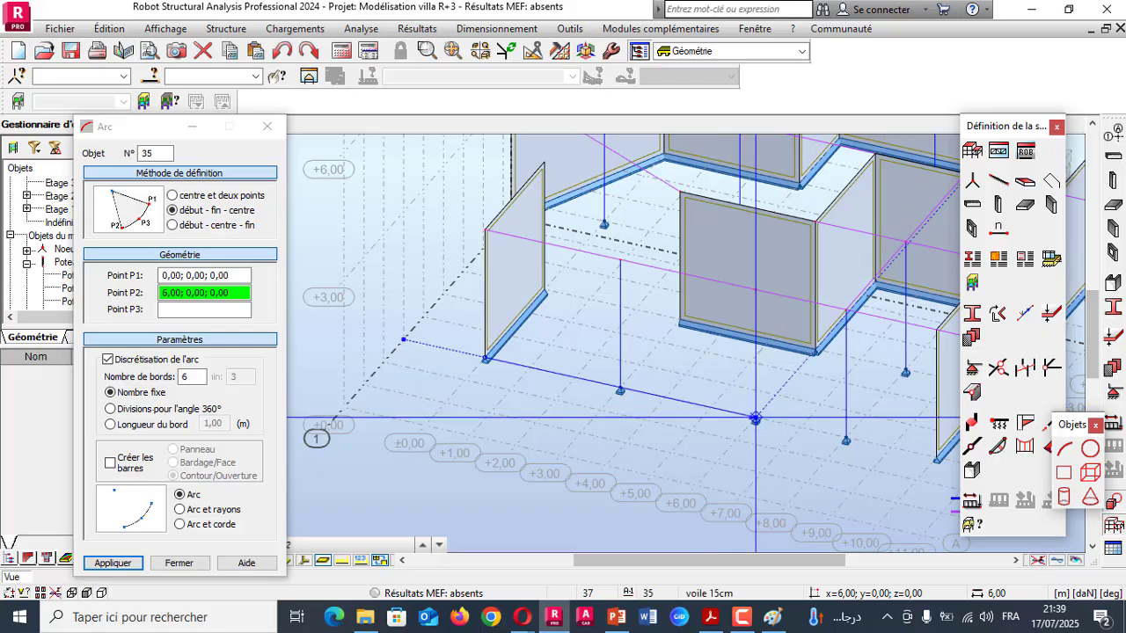
click(755, 421)
click(621, 390)
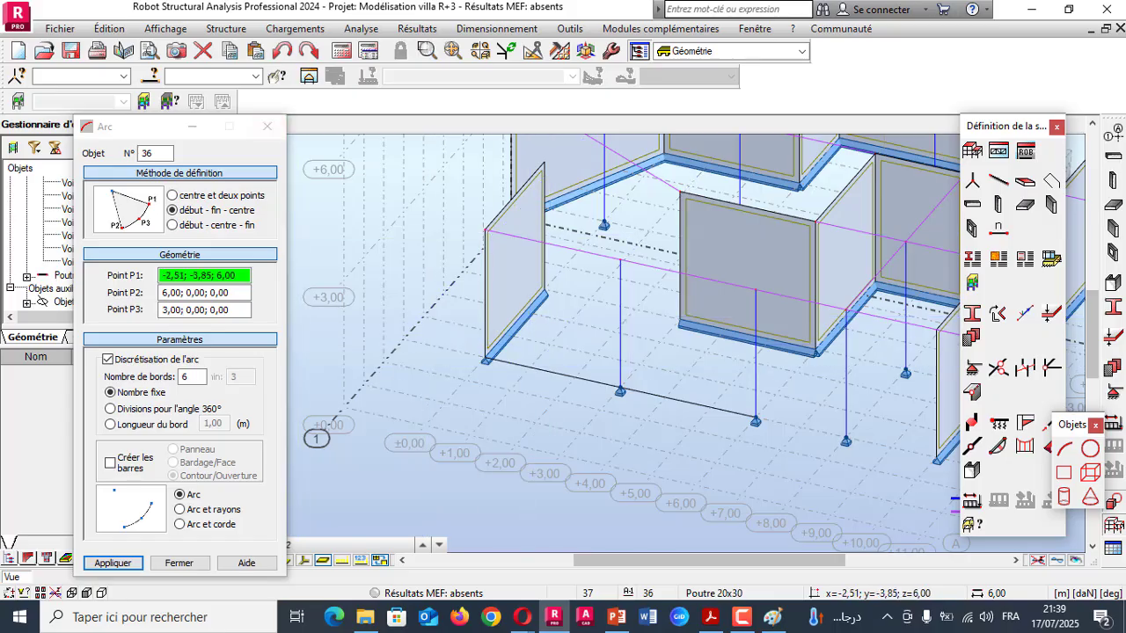
- Delete the flat arc from the auxiliary geometric objects of the model
drag(132, 126, 274, 144)
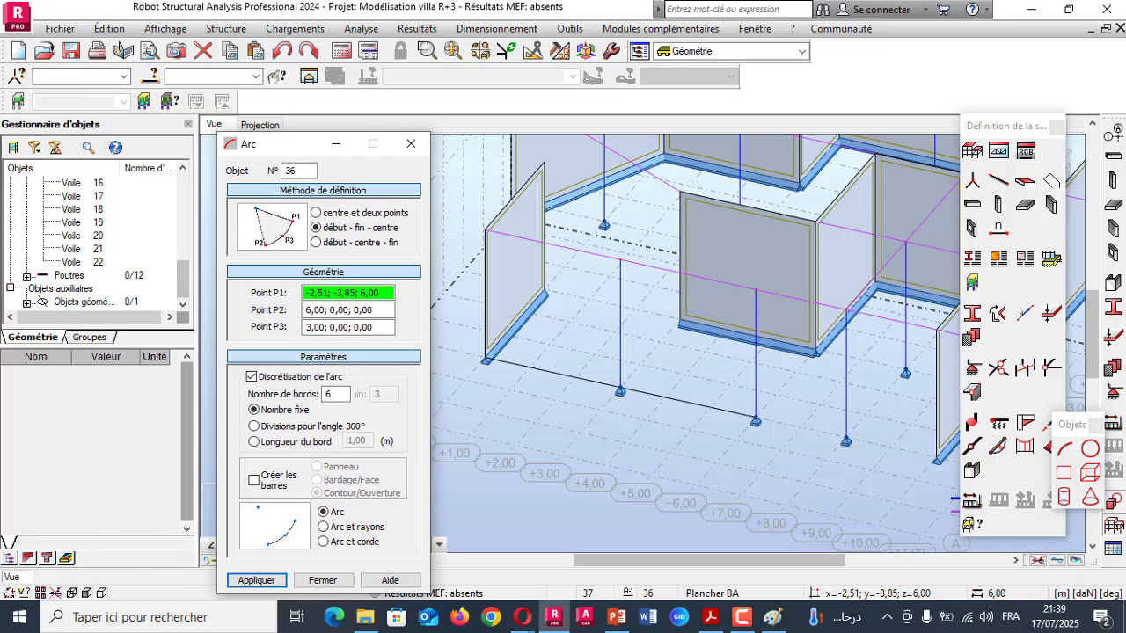
click(27, 302)
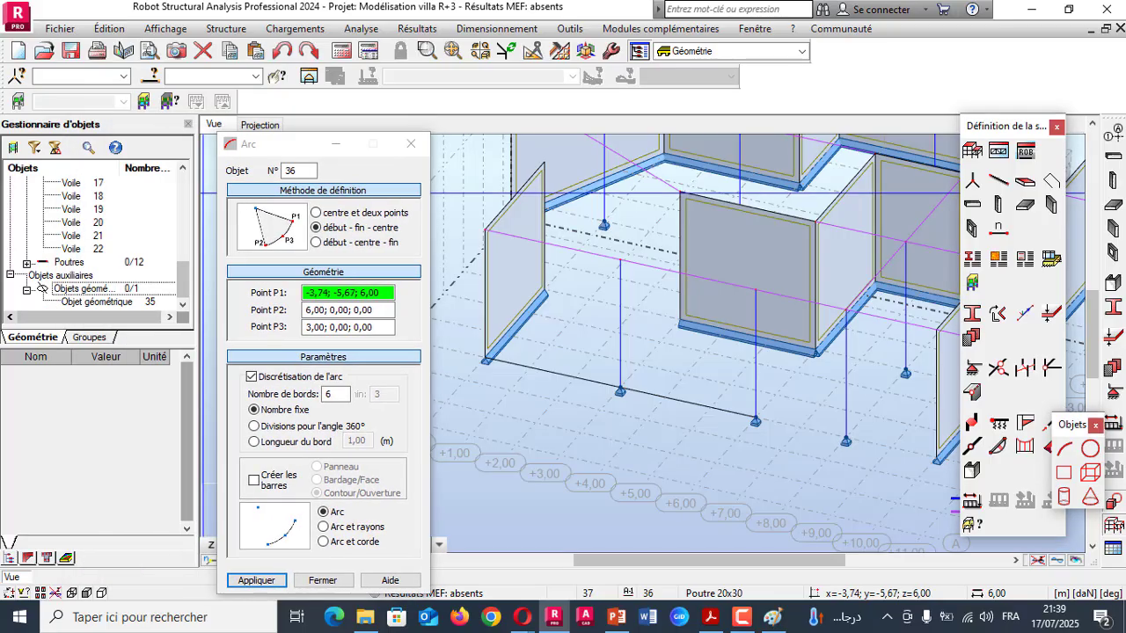
click(42, 288)
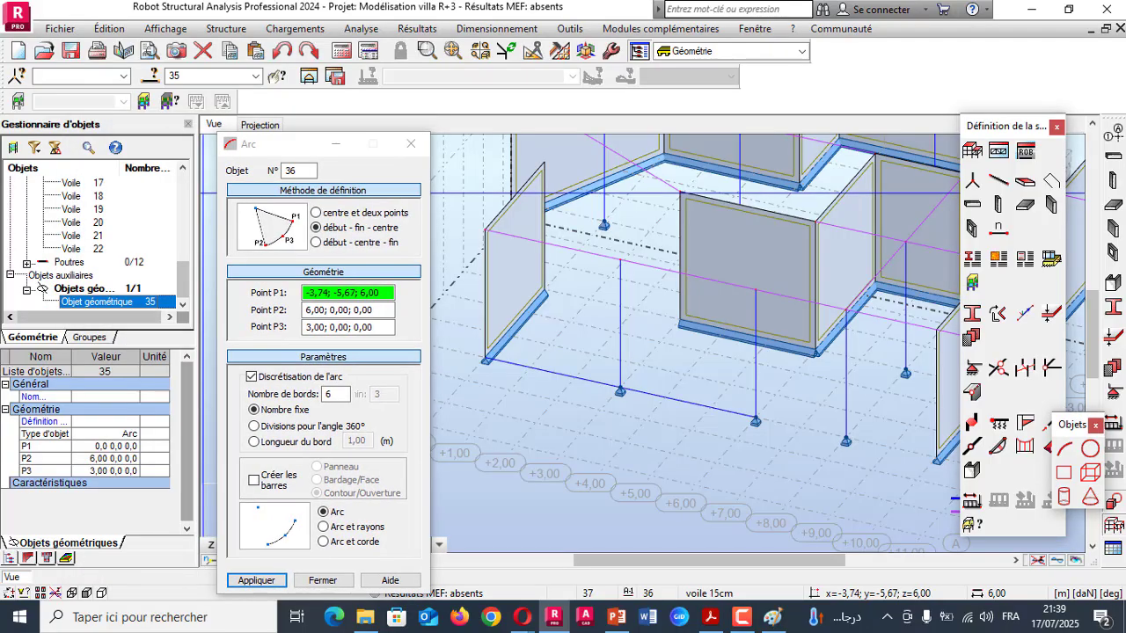
key(Delete)
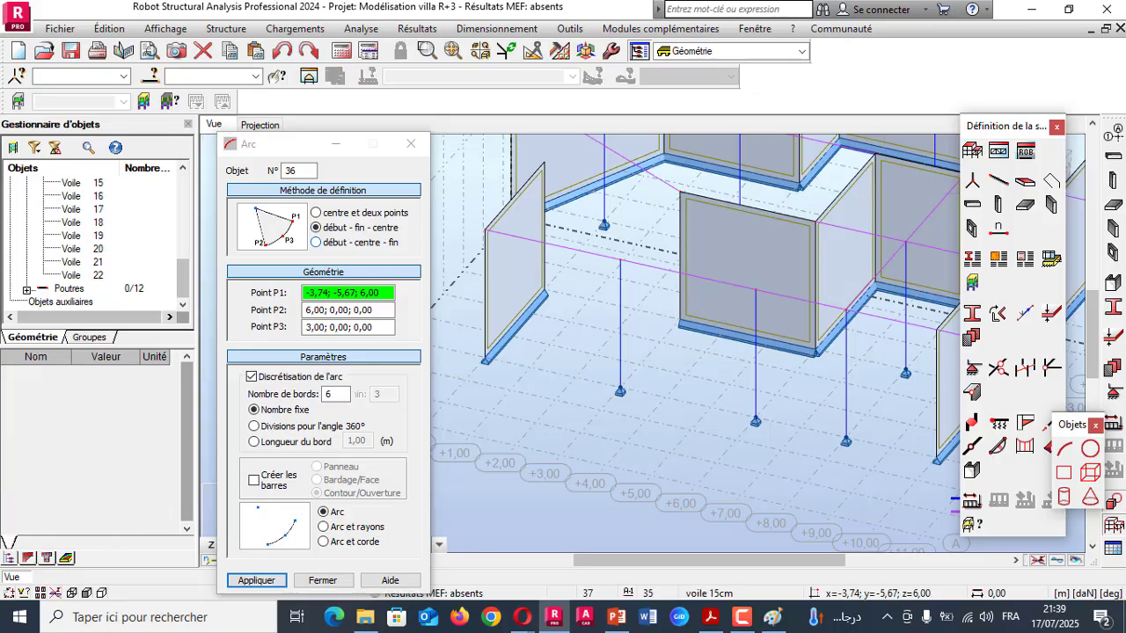
- Draw the arc with the début - centre - fin method through 0,00; 0,00; 0,00, 3,00; -3,00; 0,00 and 6,00; 0,00; 0,00
click(317, 242)
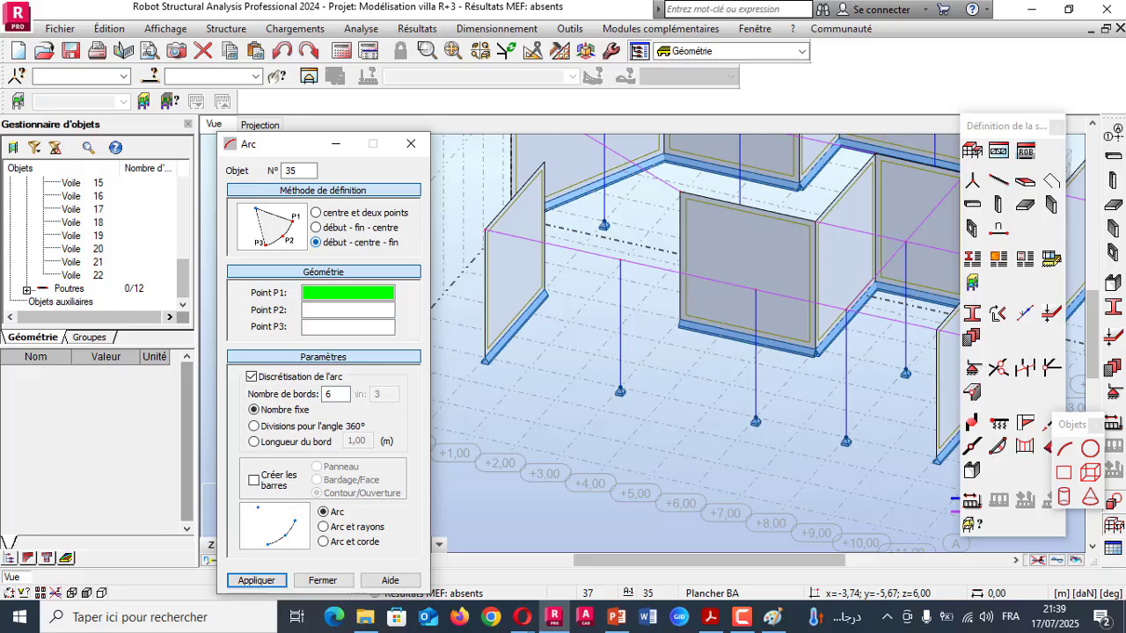
click(485, 358)
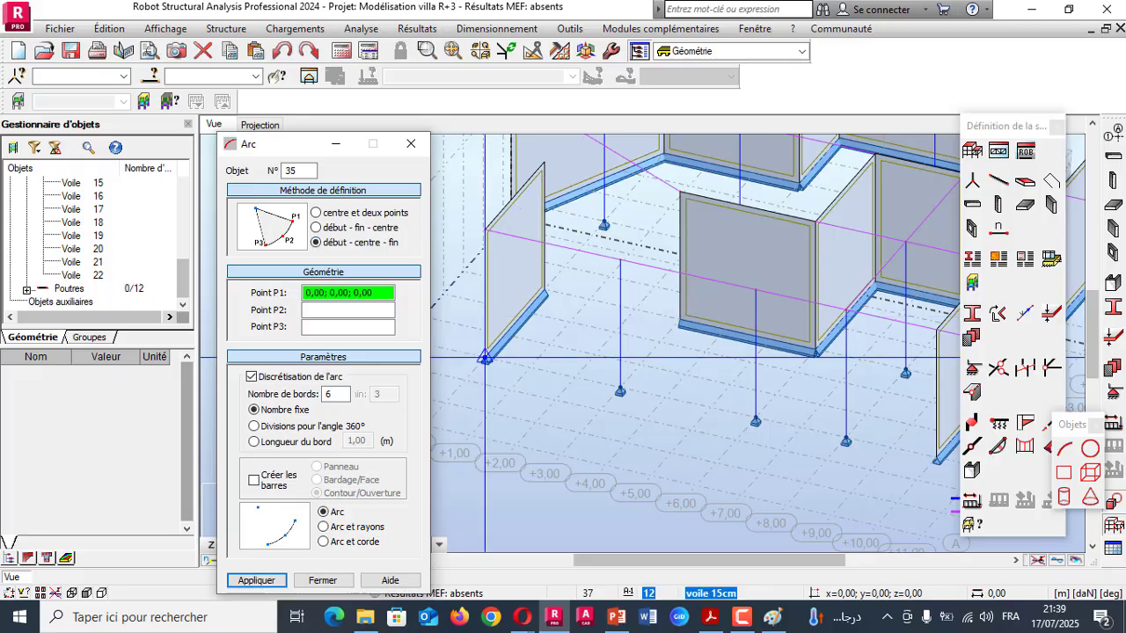
click(560, 455)
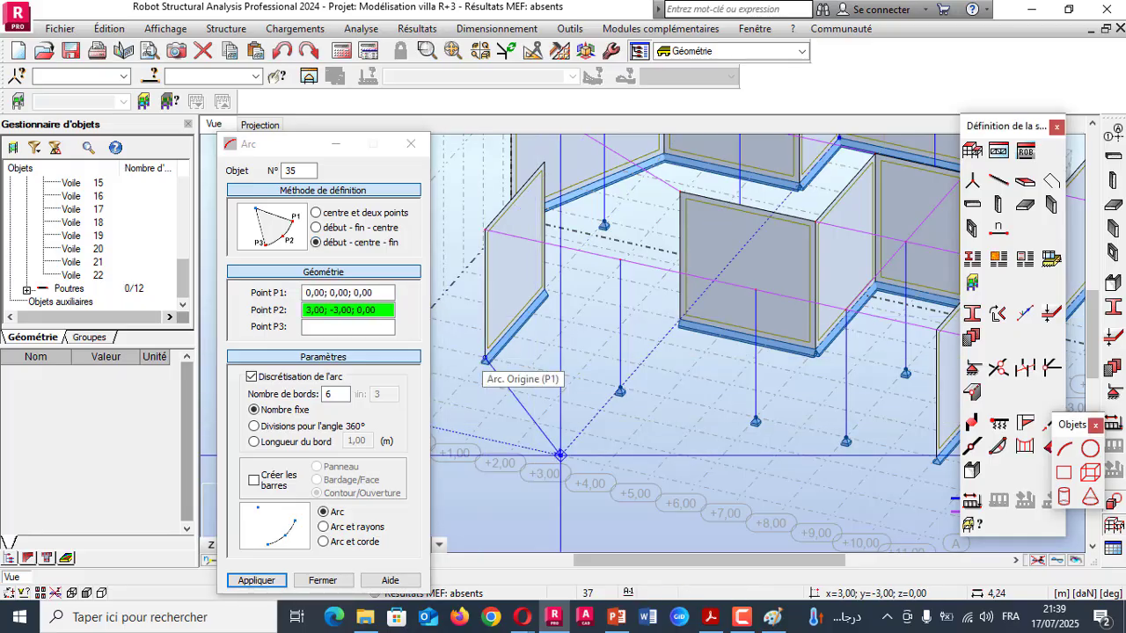
click(560, 455)
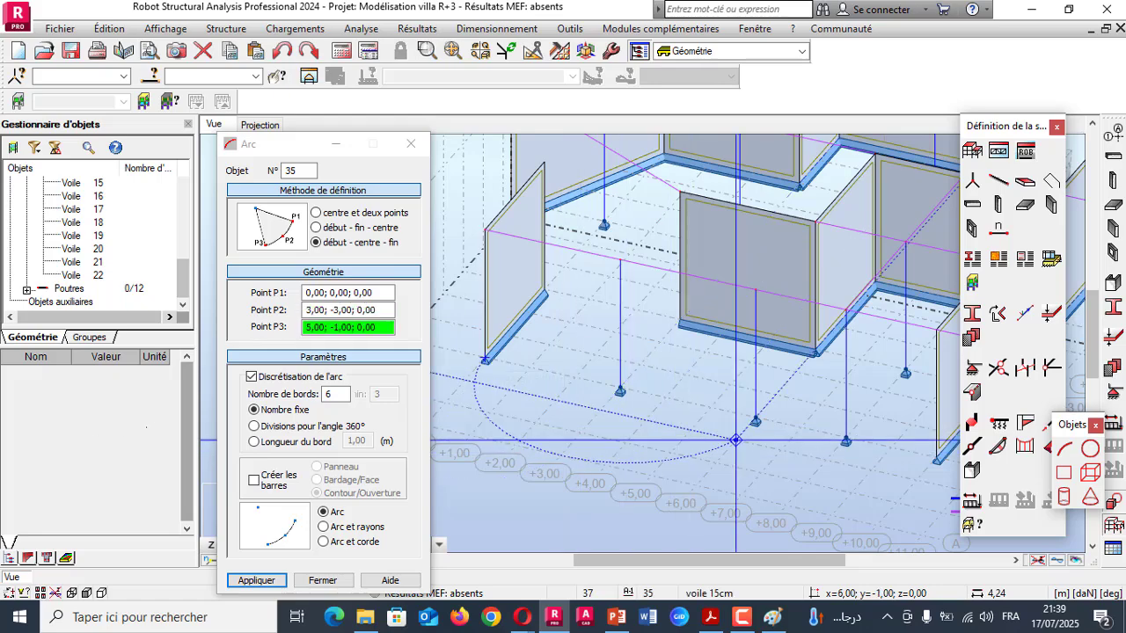
click(755, 422)
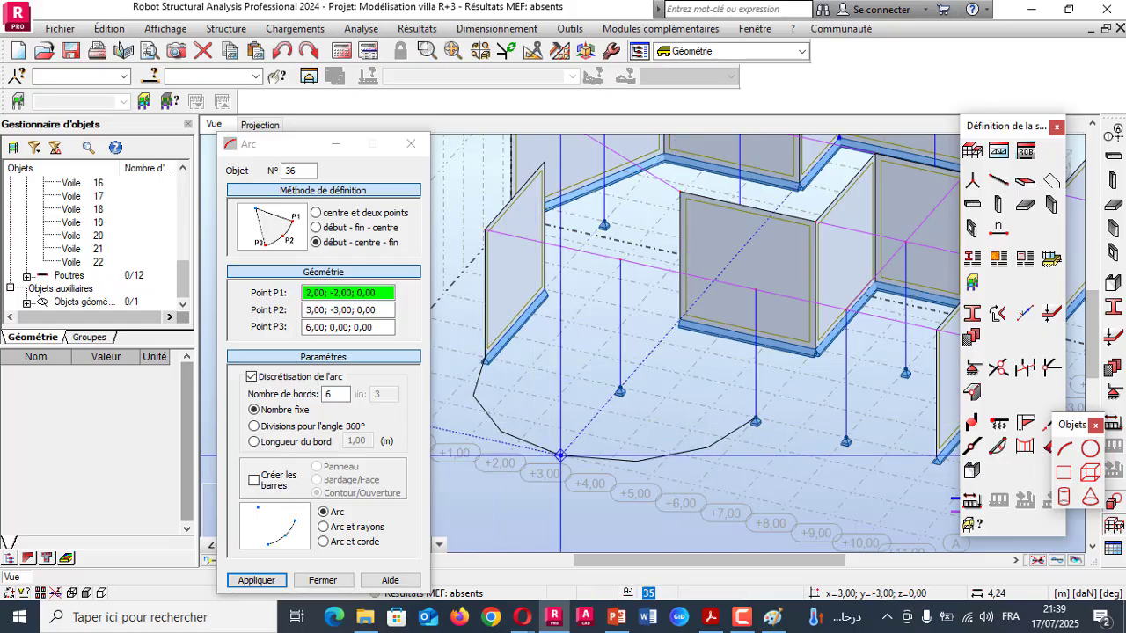
click(411, 144)
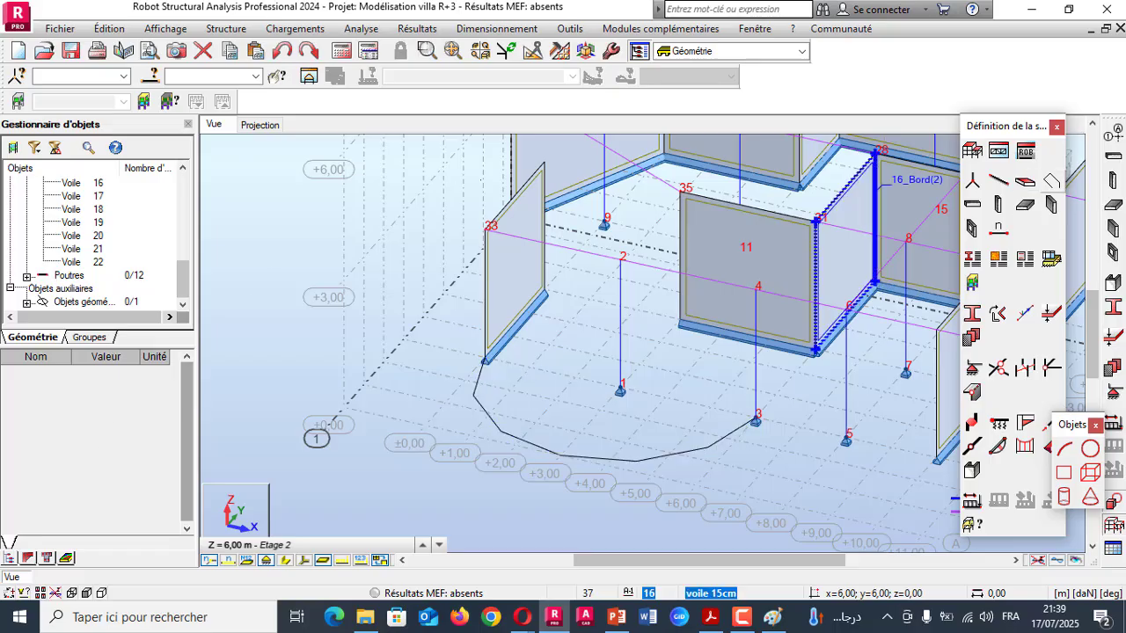
- Place 3 m high P20 x 20 Poteau BA columns upward from the arc vertices at 5,60; -1,50; 0,00, the next one, and 3,00; -3,00; 0,00
click(1051, 180)
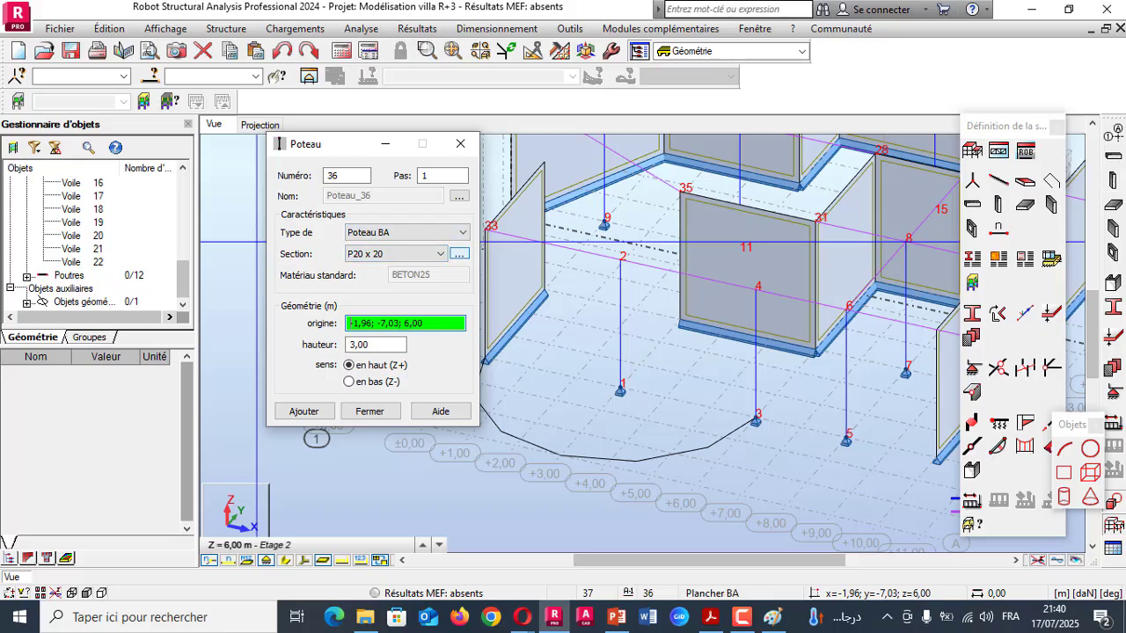
key(Tab)
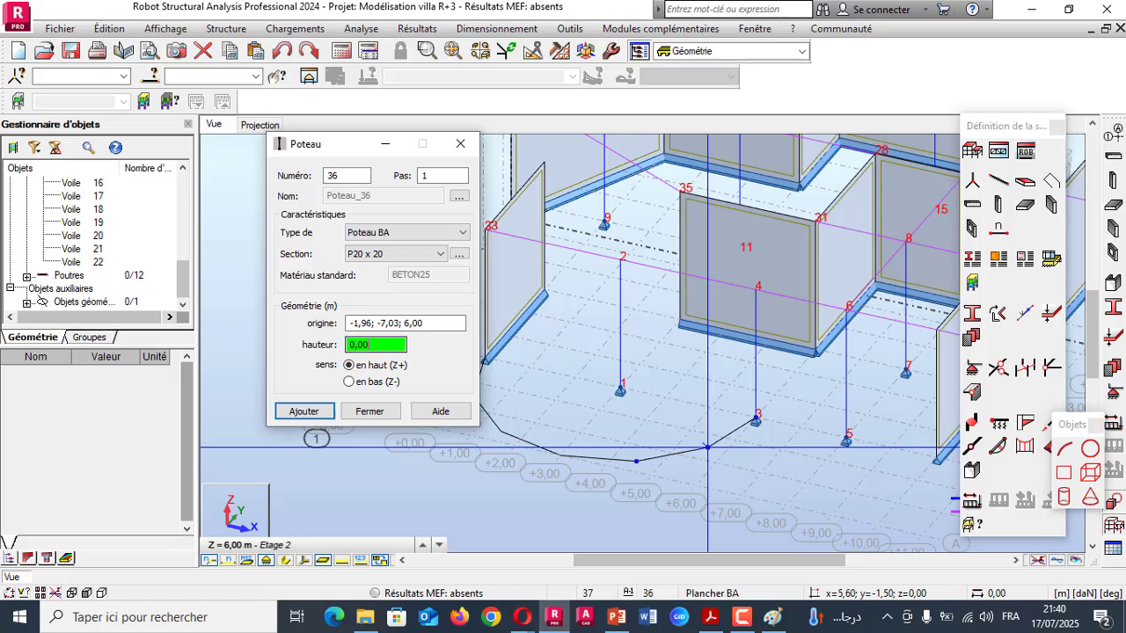
text(3)
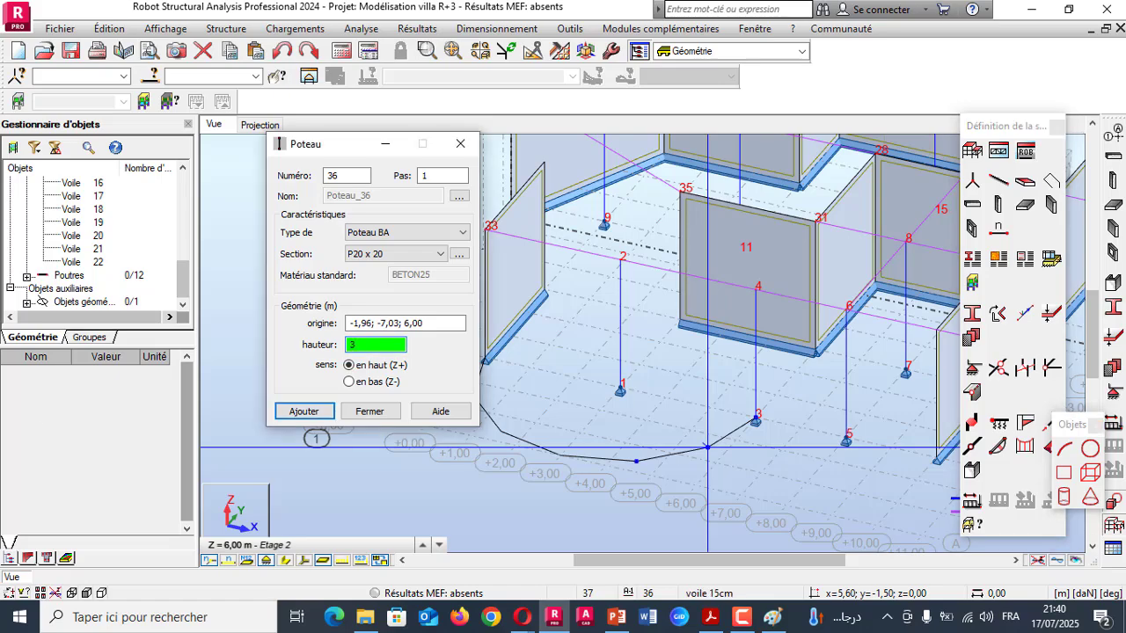
key(shift+Tab)
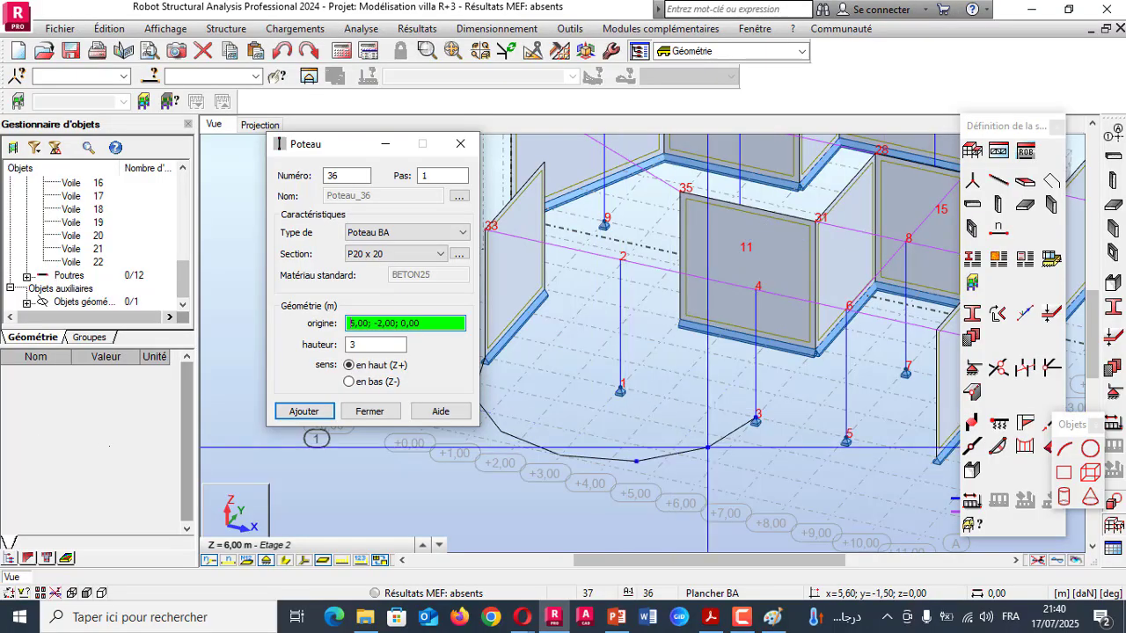
click(600, 410)
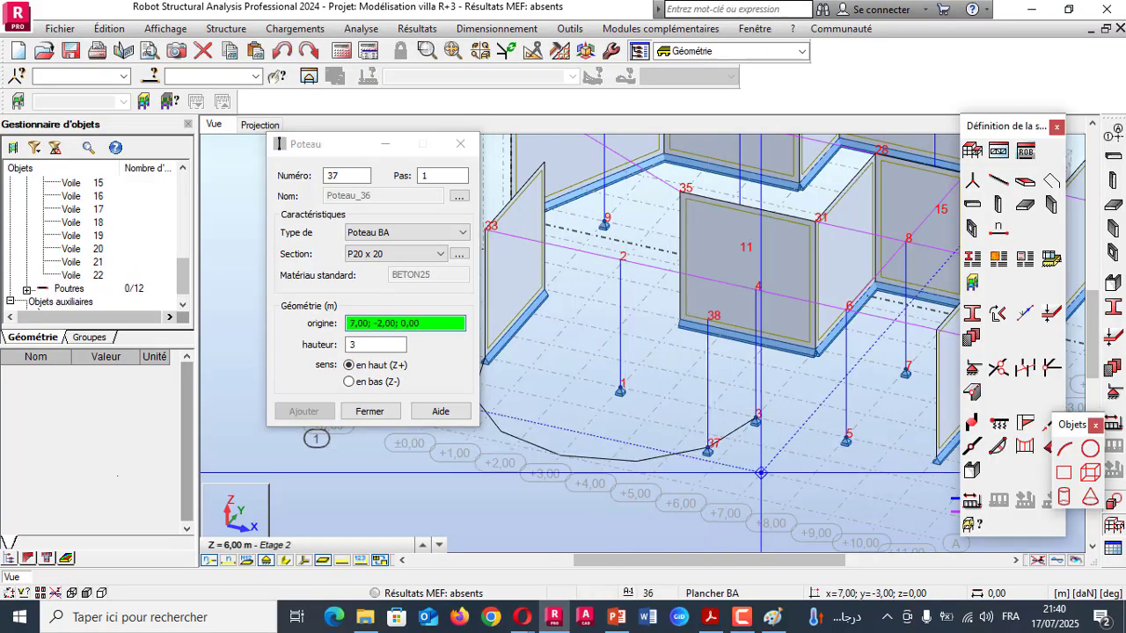
click(636, 461)
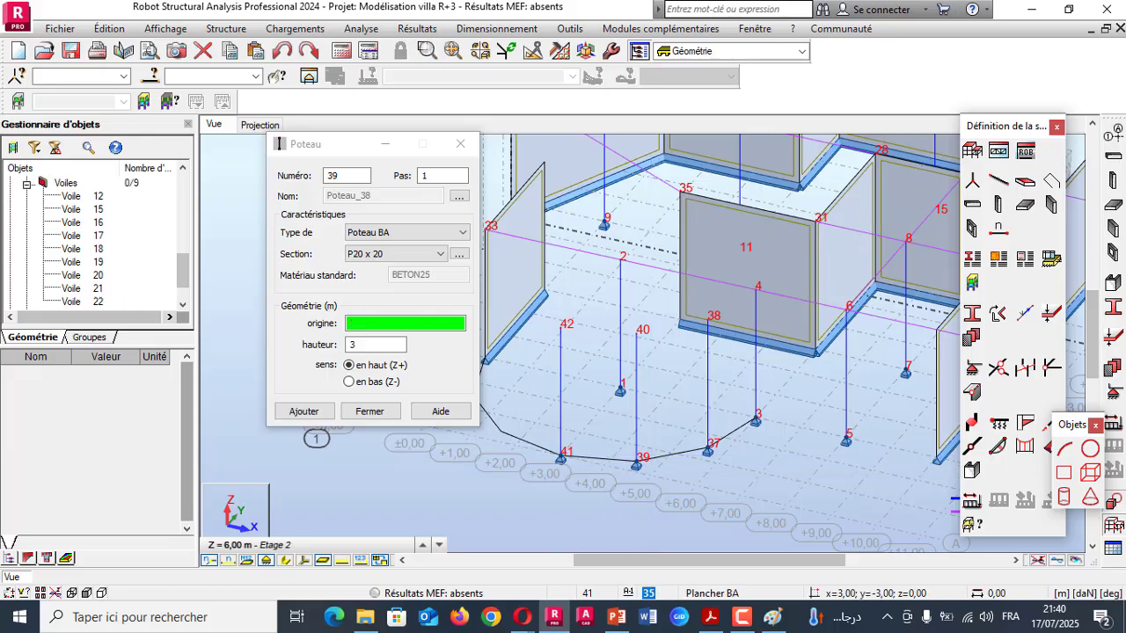
click(561, 454)
- Add the last two 3 m columns at arc vertices 1,50; -2,60; 0,00 and 0,40; -1,50; 0,00, then end column placement
scroll(528, 448, down, 3)
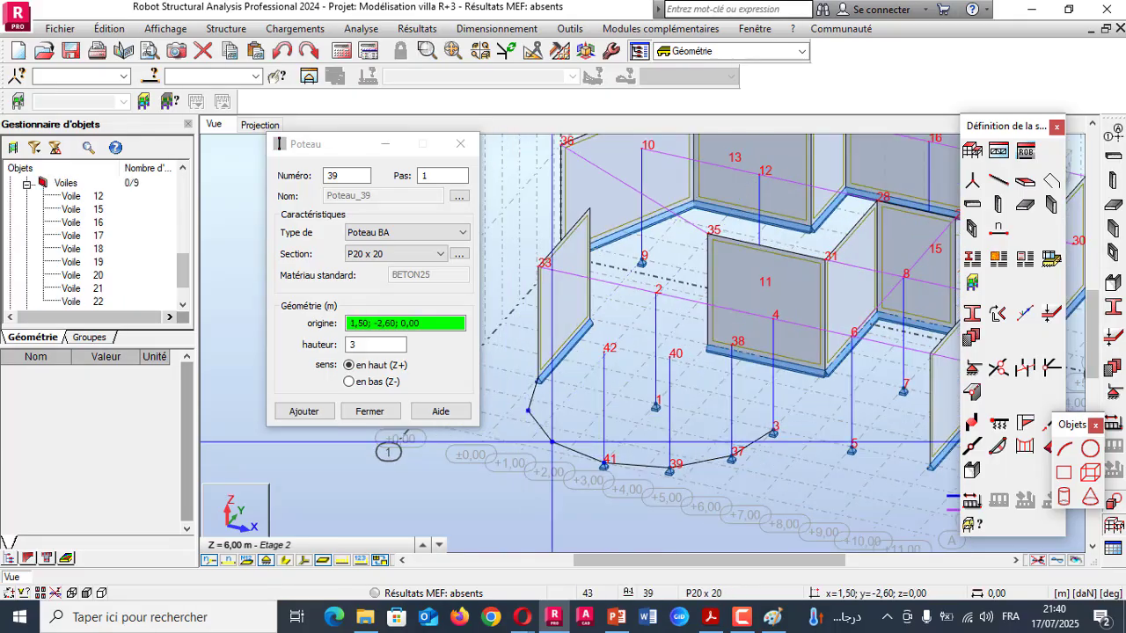
click(551, 446)
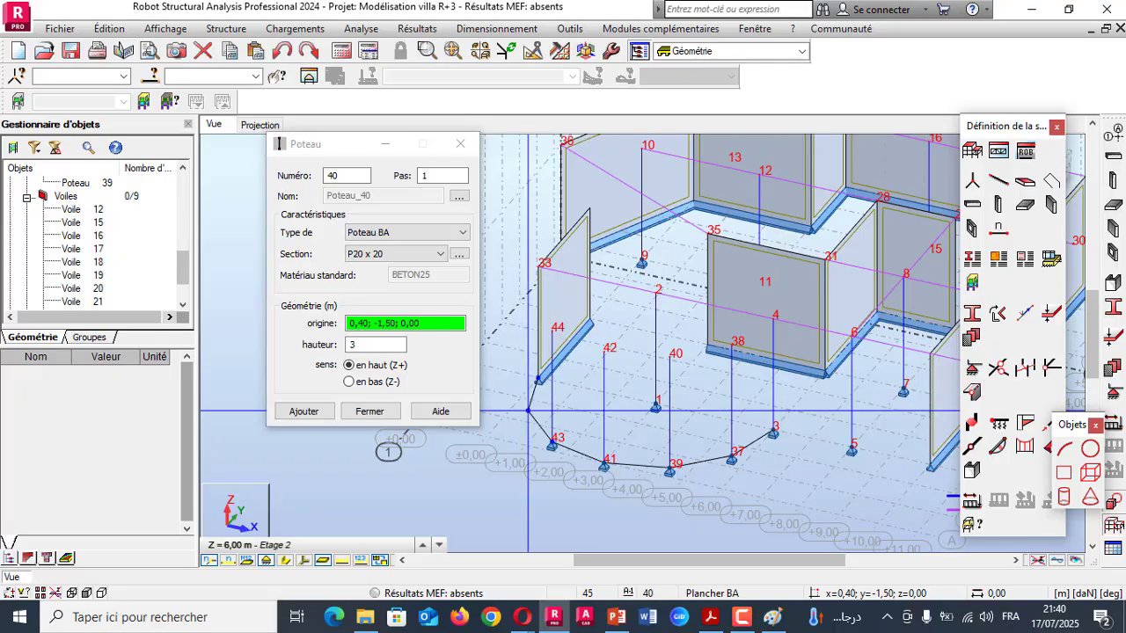
click(528, 410)
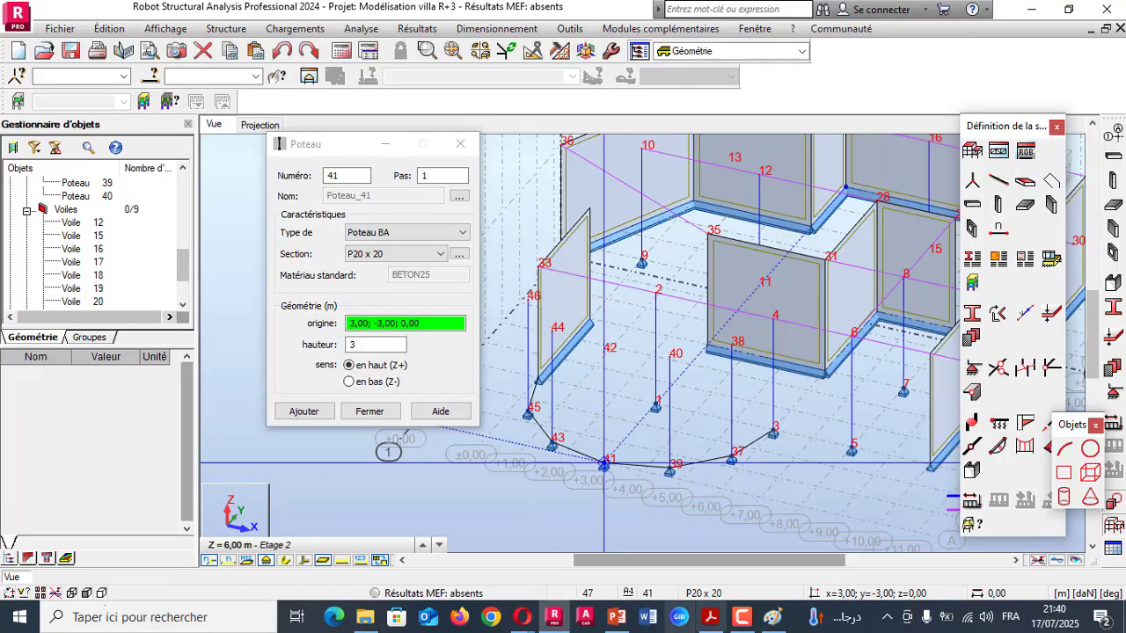
click(710, 617)
click(554, 616)
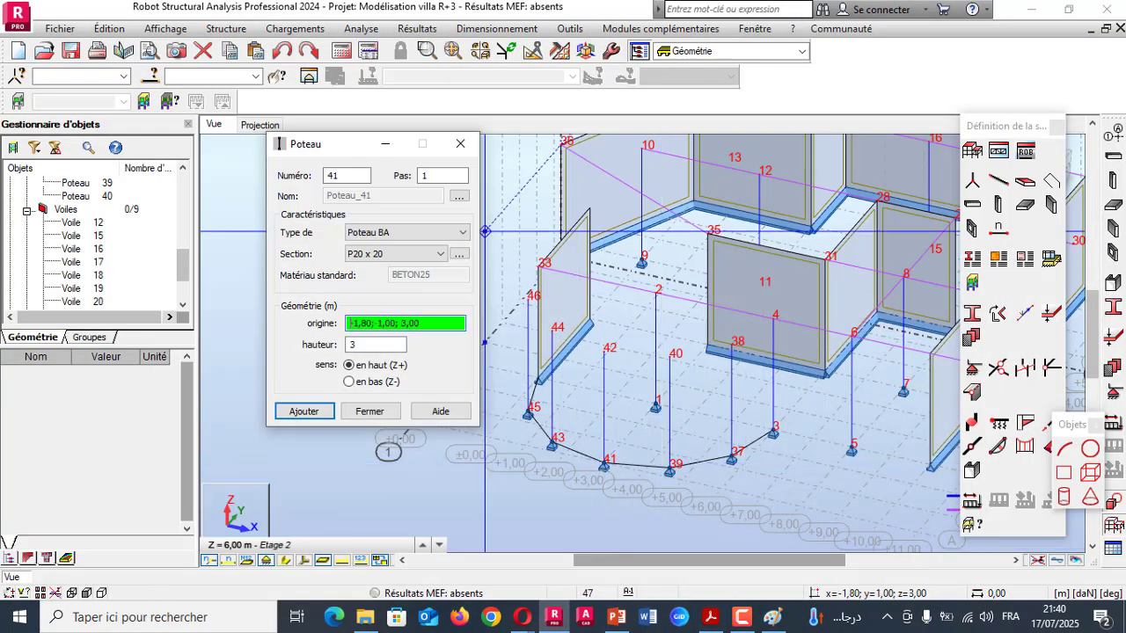
click(460, 143)
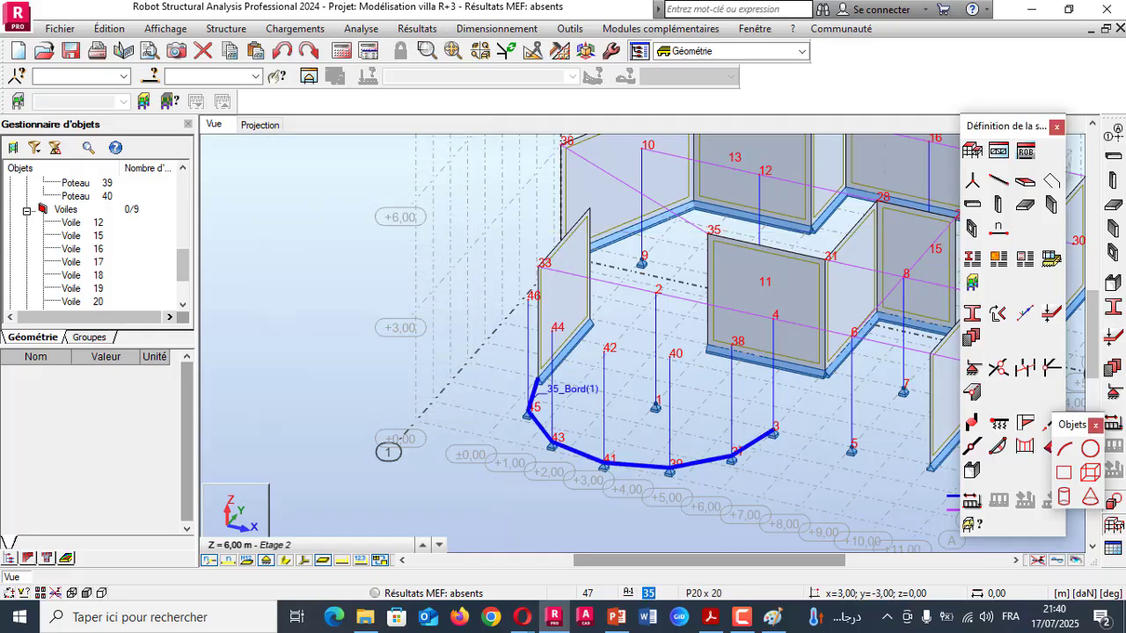
- Delete the auxiliary arc under the curved row of columns and display the profile sketches of the bars
click(537, 383)
key(Delete)
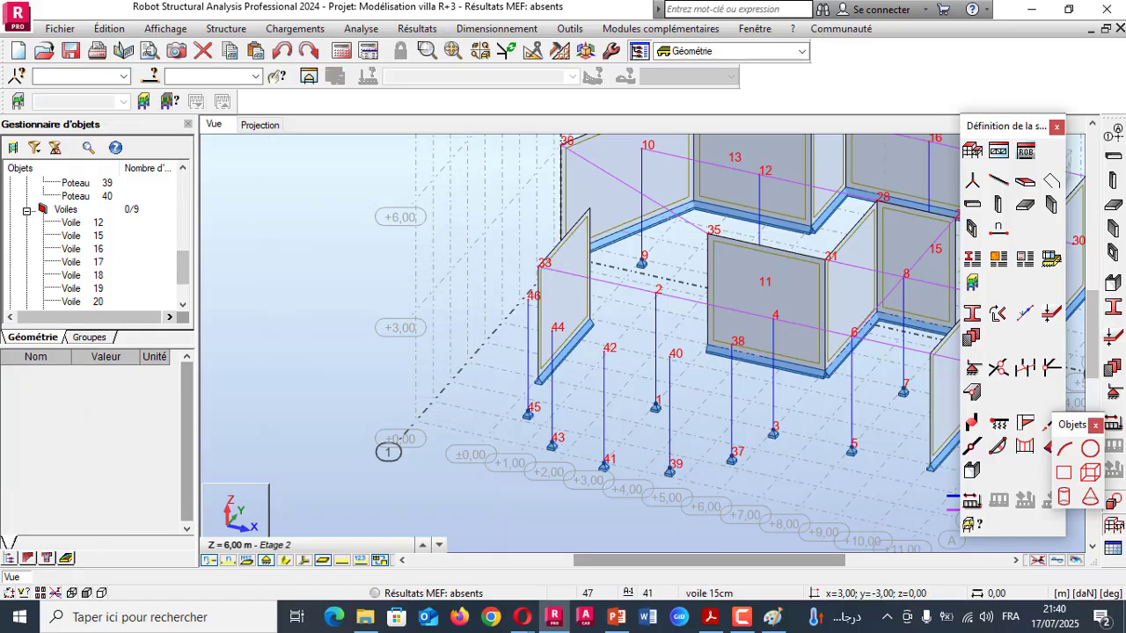
click(285, 560)
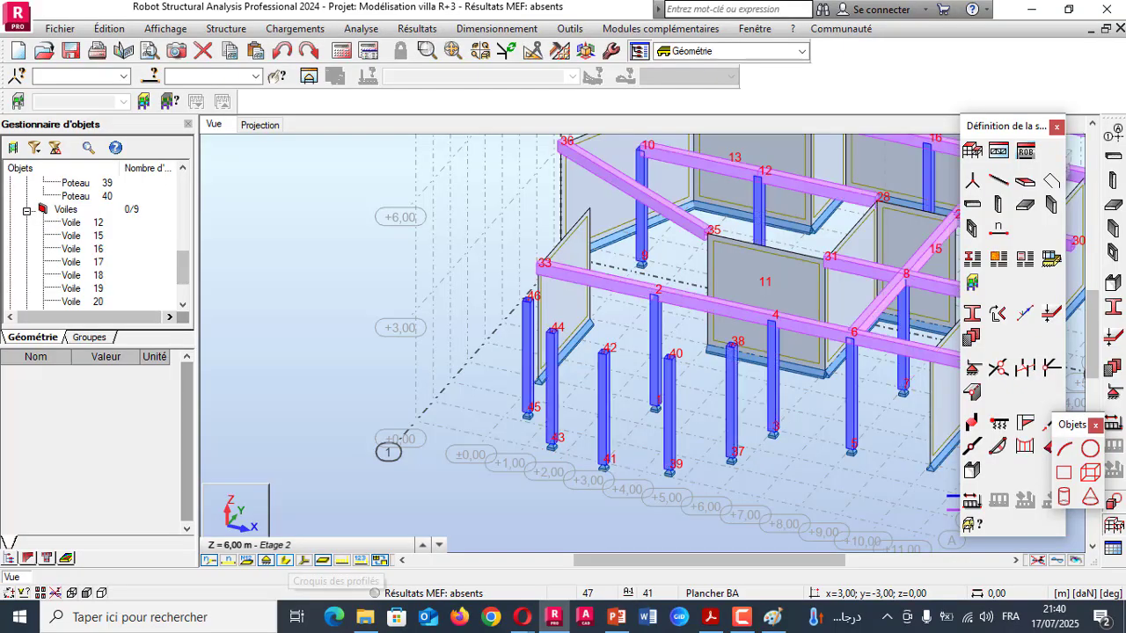
scroll(330, 394, down, 1)
scroll(361, 383, down, 2)
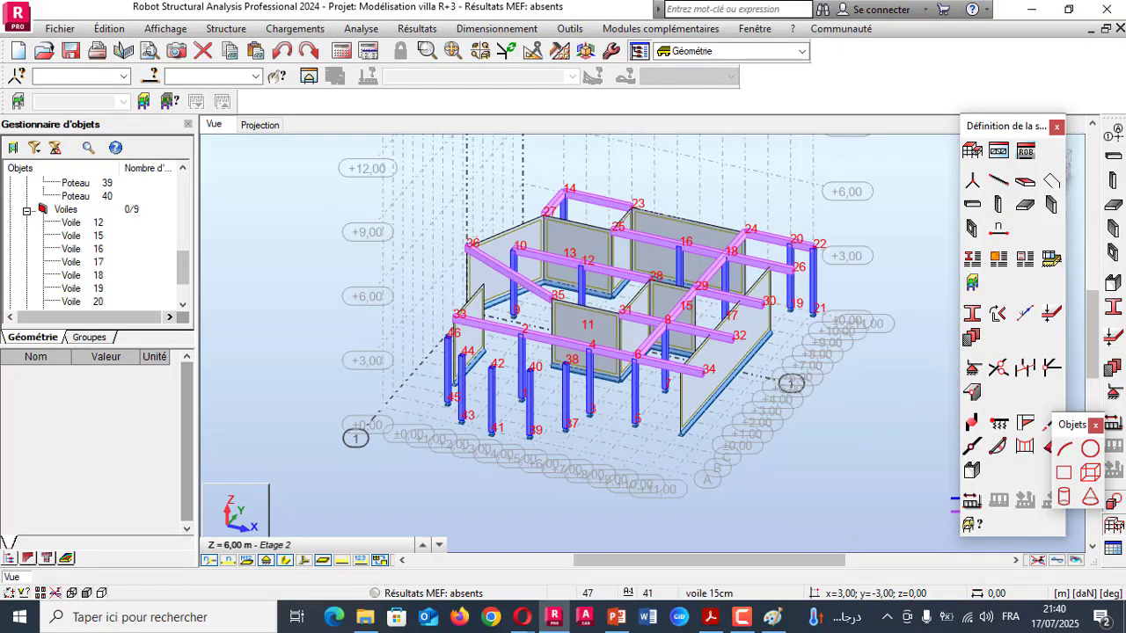
scroll(482, 328, up, 2)
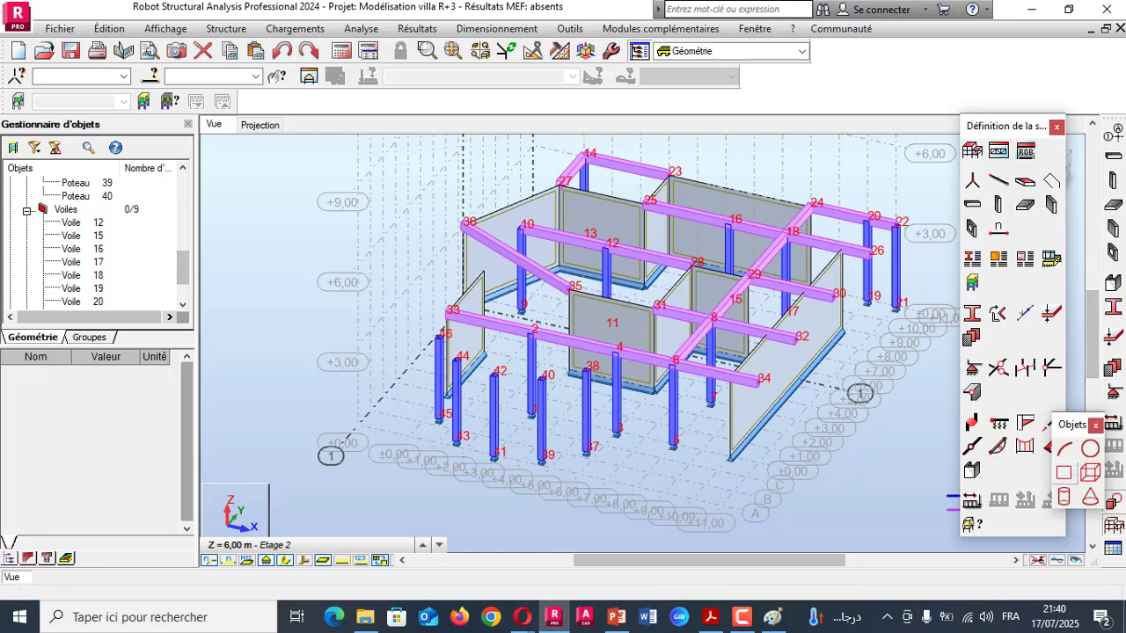
click(1065, 449)
click(496, 337)
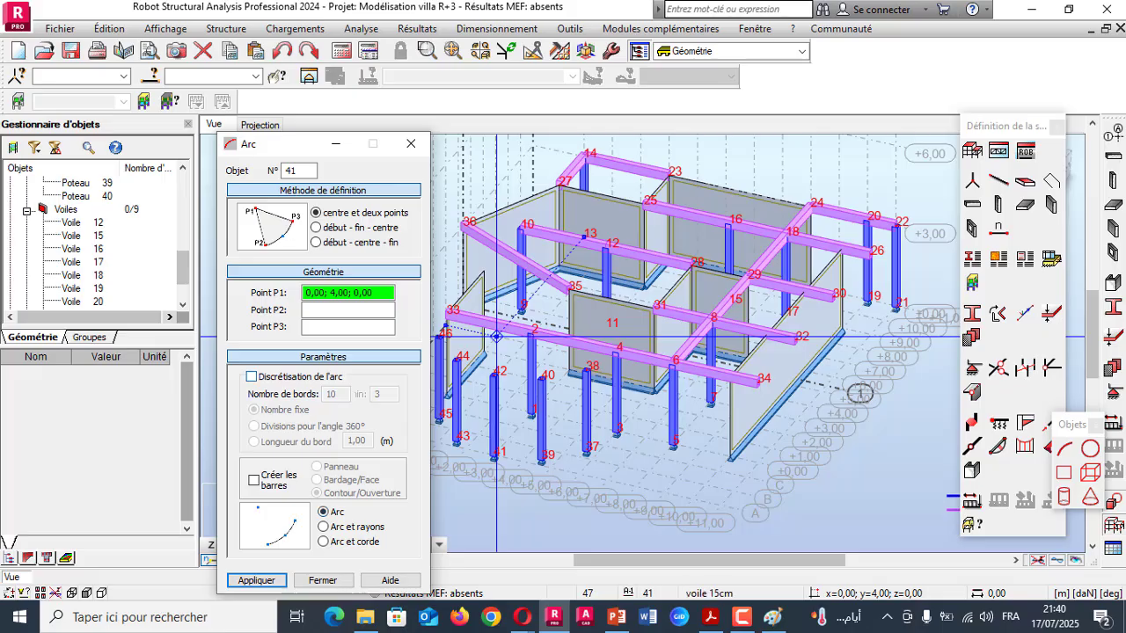
click(251, 377)
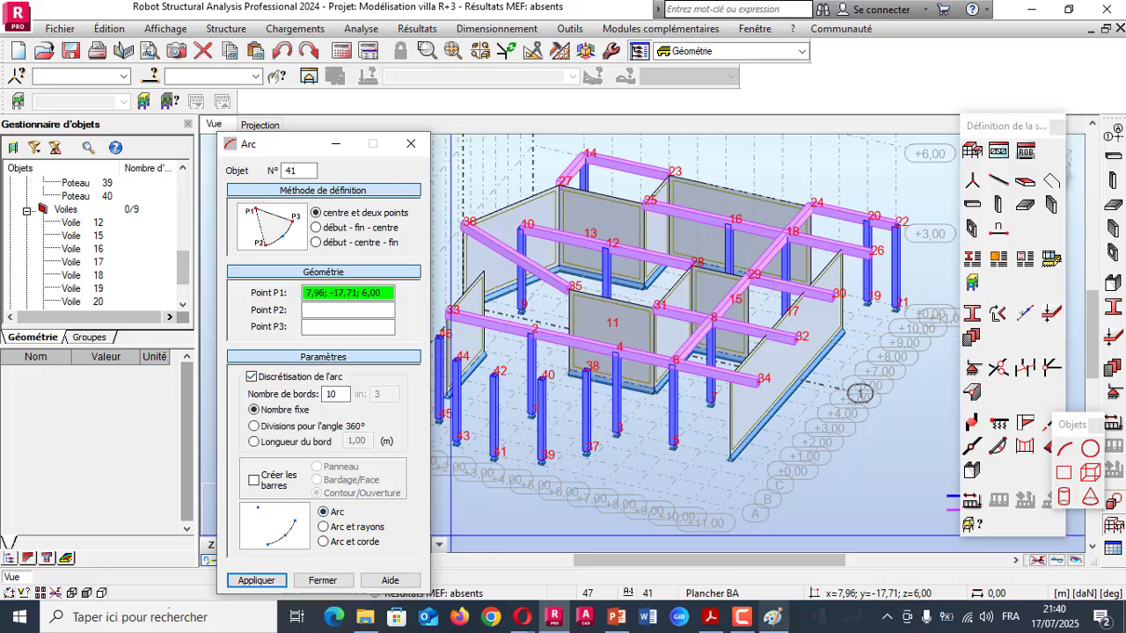
click(710, 617)
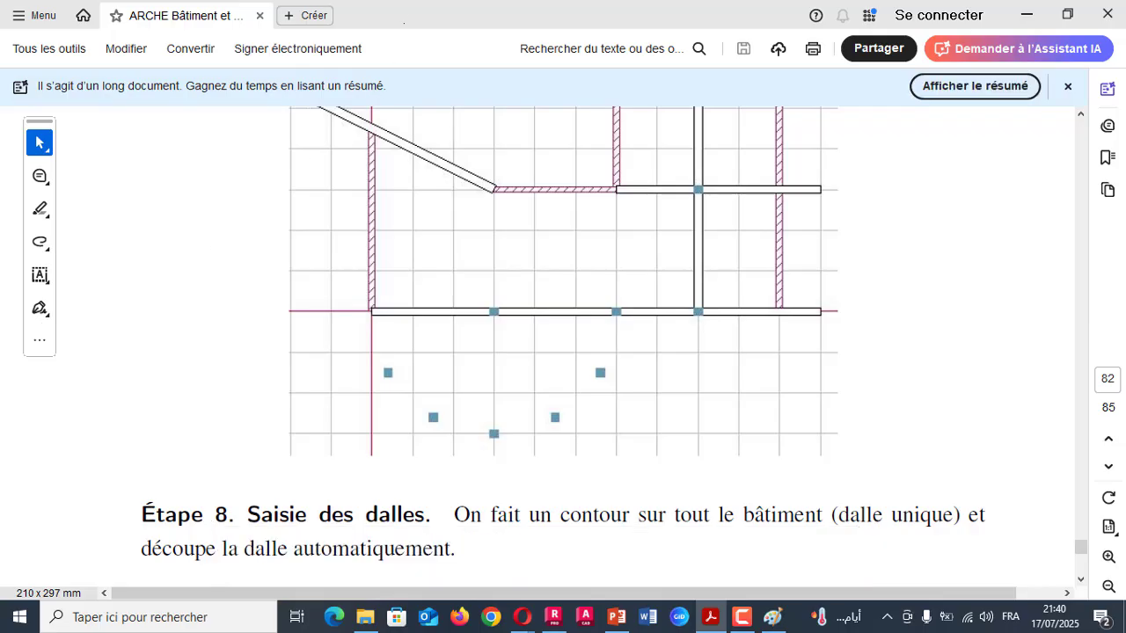
click(1027, 14)
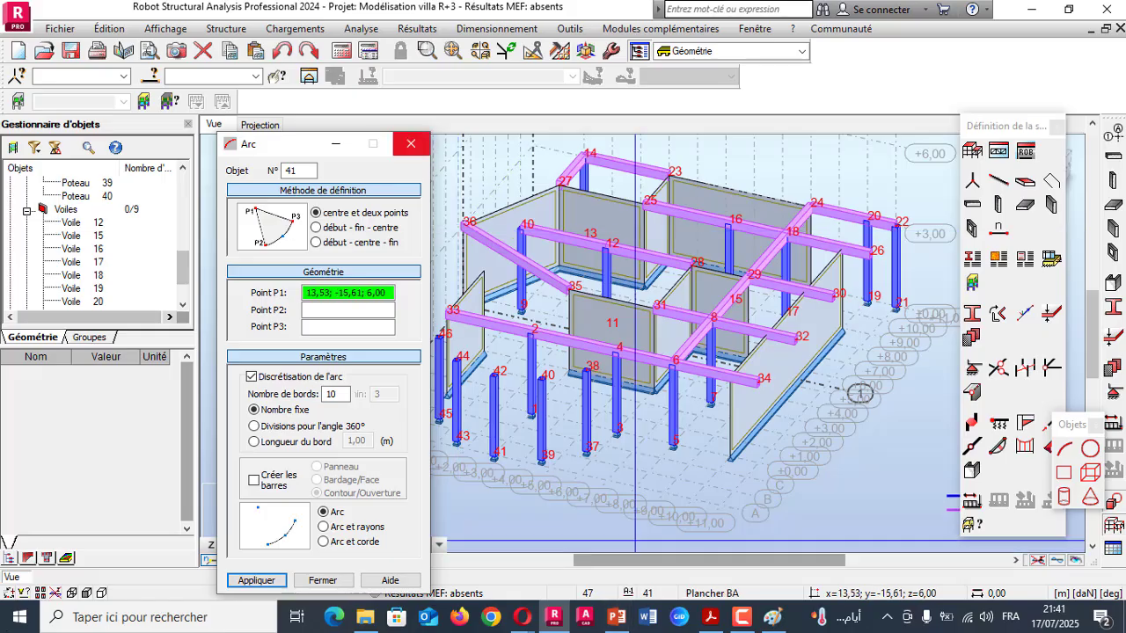
click(411, 144)
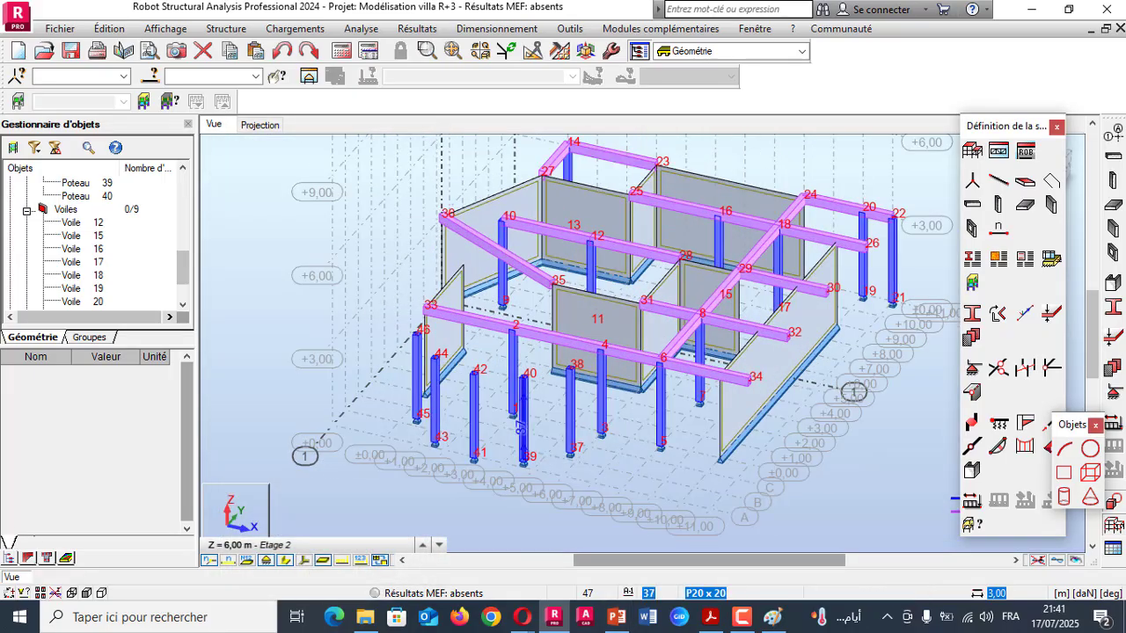
- Examine the Étape 8 slab layout and the start of Étape 9 in the PDF plan, and return to Robot
click(710, 616)
scroll(563, 351, down, 10)
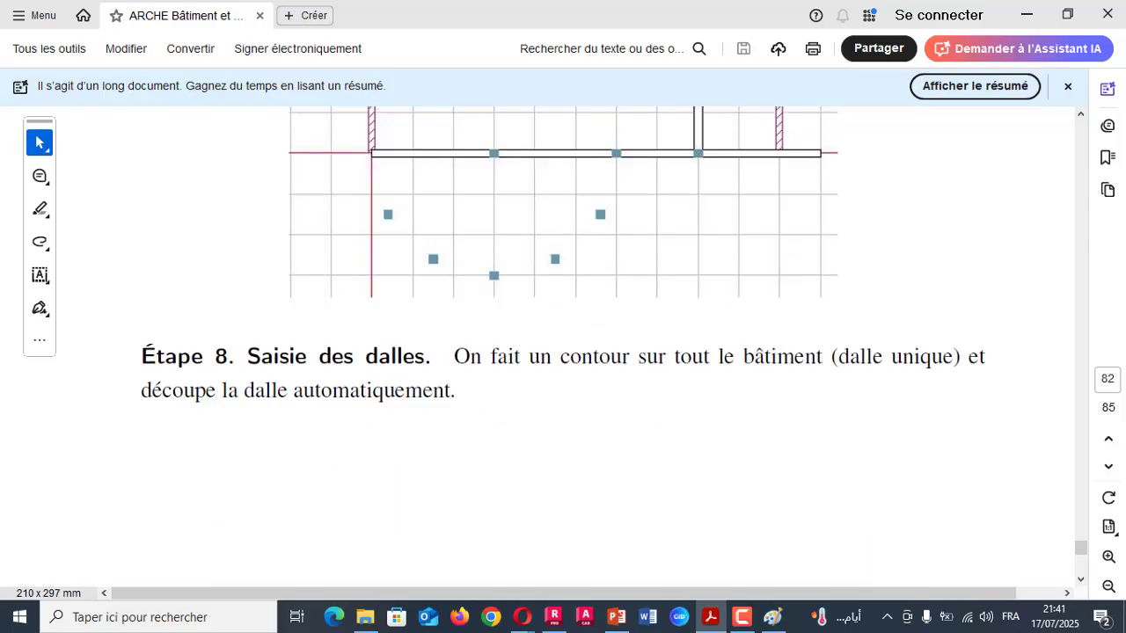
scroll(563, 352, down, 5)
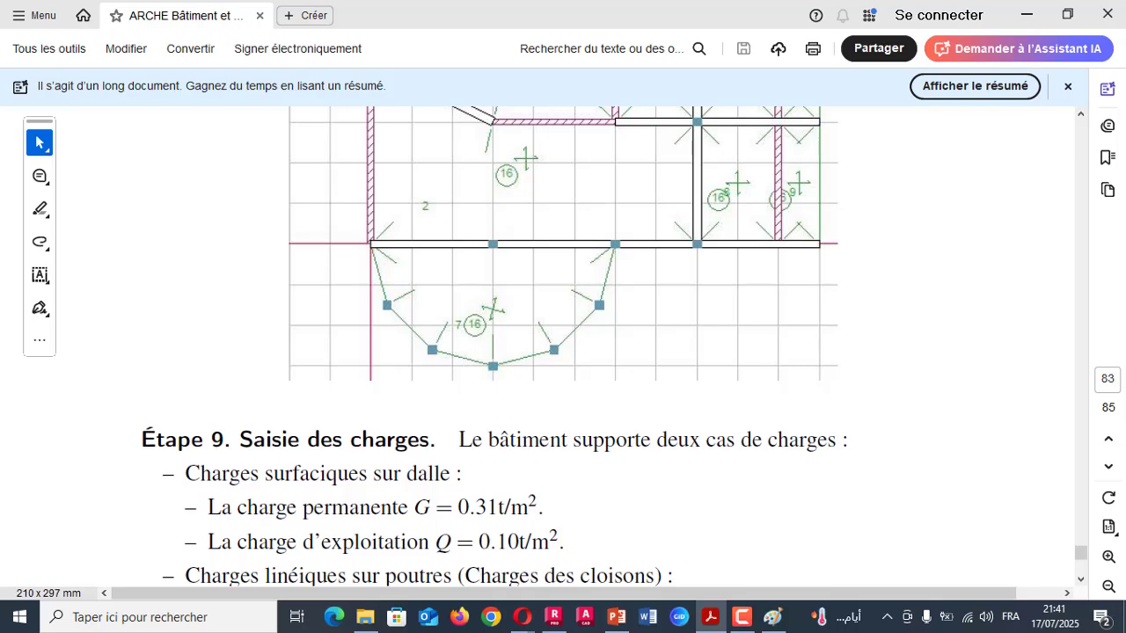
scroll(563, 352, up, 2)
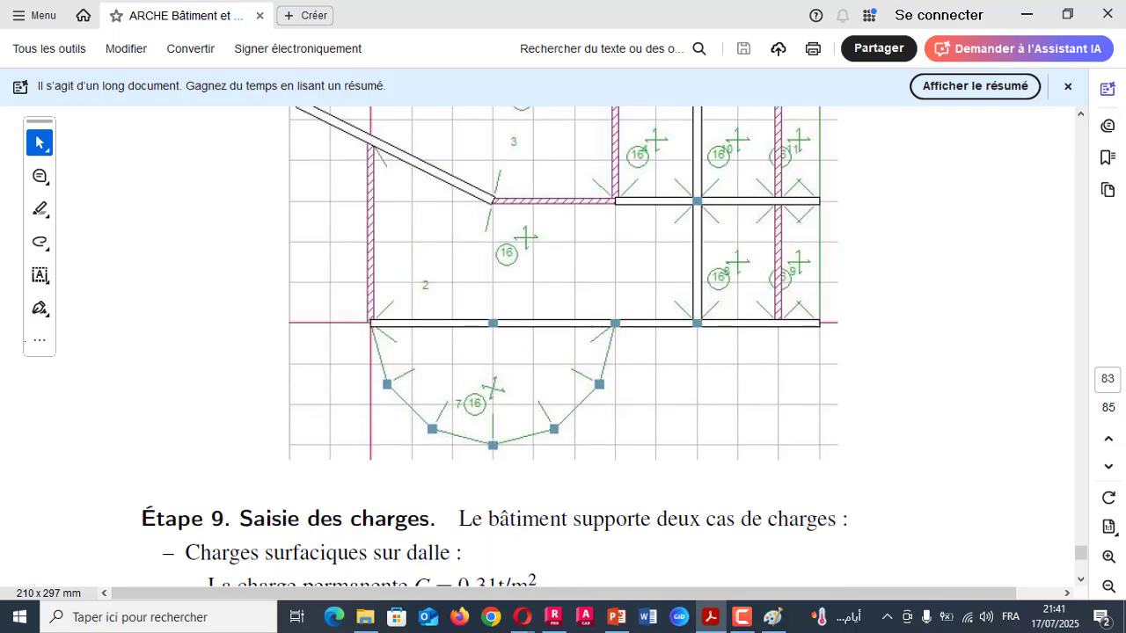
scroll(563, 351, down, 2)
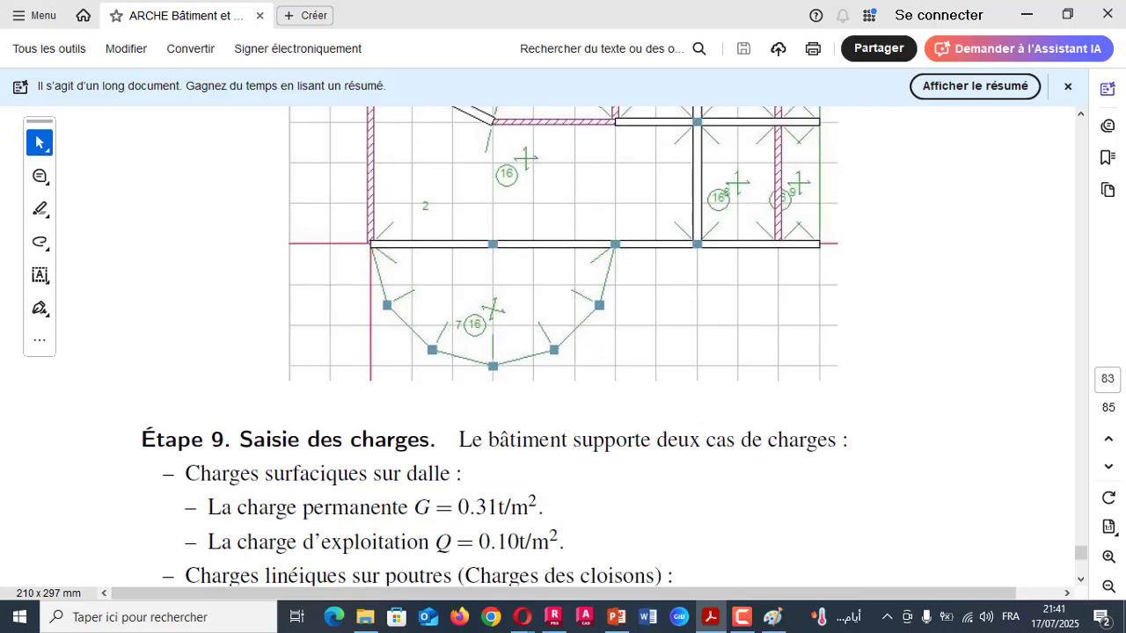
scroll(563, 352, down, 2)
scroll(563, 352, up, 2)
scroll(563, 351, up, 10)
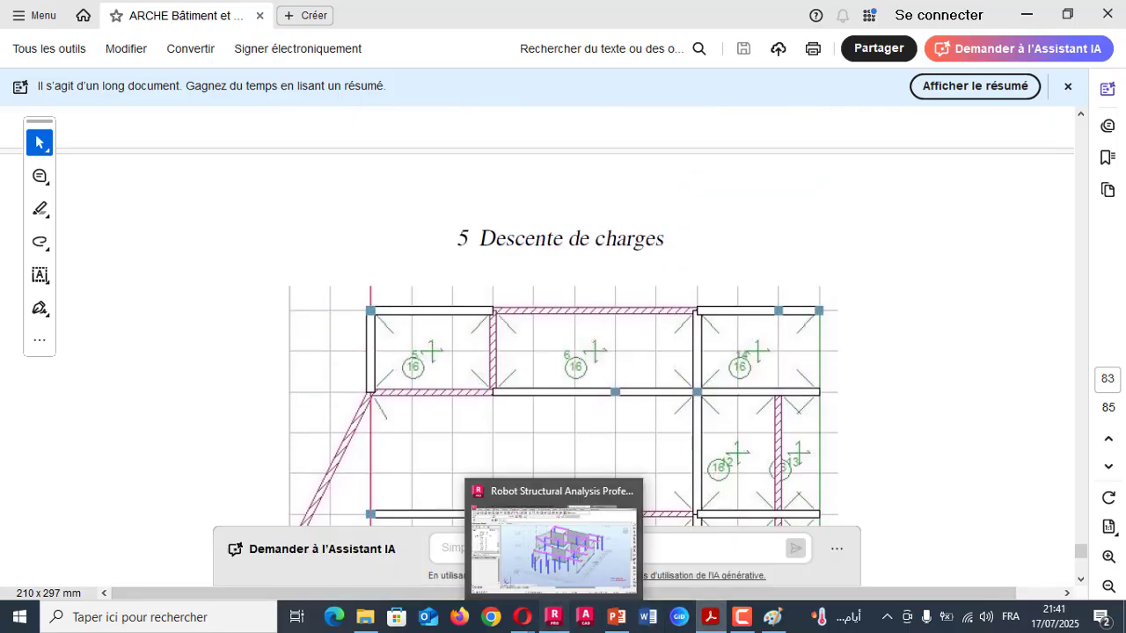
click(553, 617)
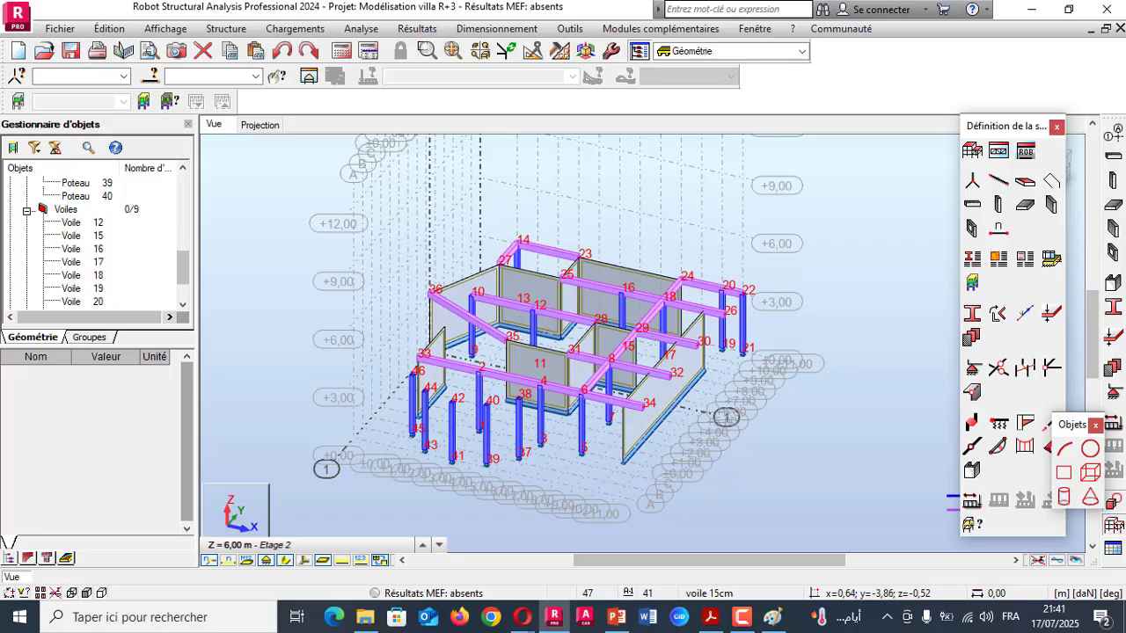
- Hide the node and panel numbers and the profile sketches in the 3D view, and close the structure definition toolbar
click(211, 561)
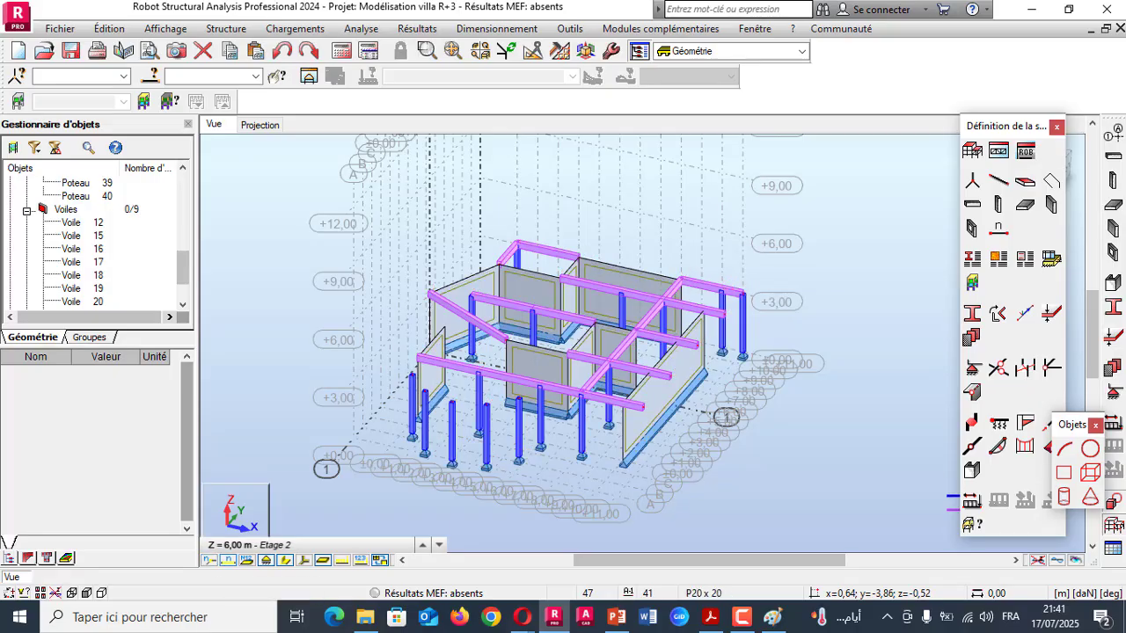
click(286, 560)
scroll(553, 239, up, 3)
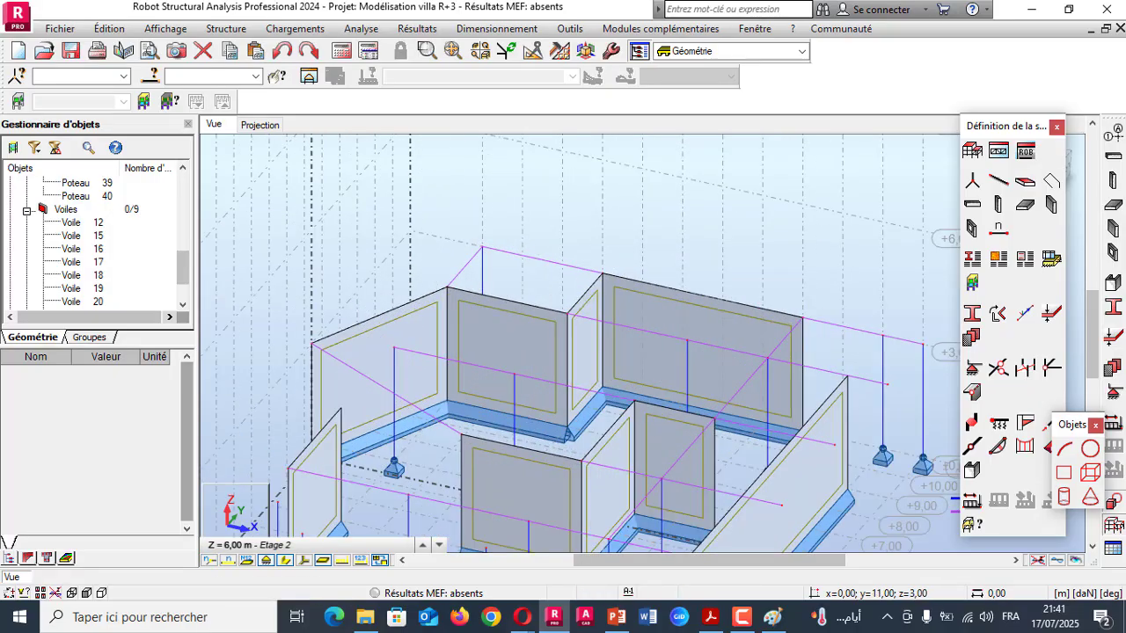
right_click(421, 173)
click(466, 239)
drag(431, 239, 482, 143)
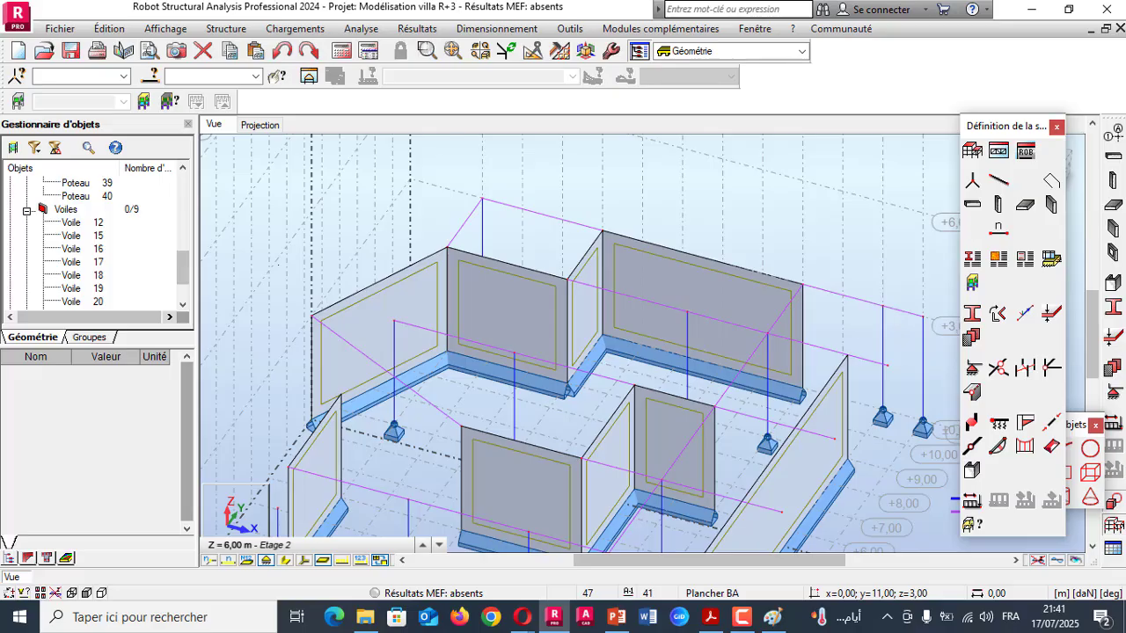
scroll(879, 268, down, 2)
scroll(660, 264, up, 2)
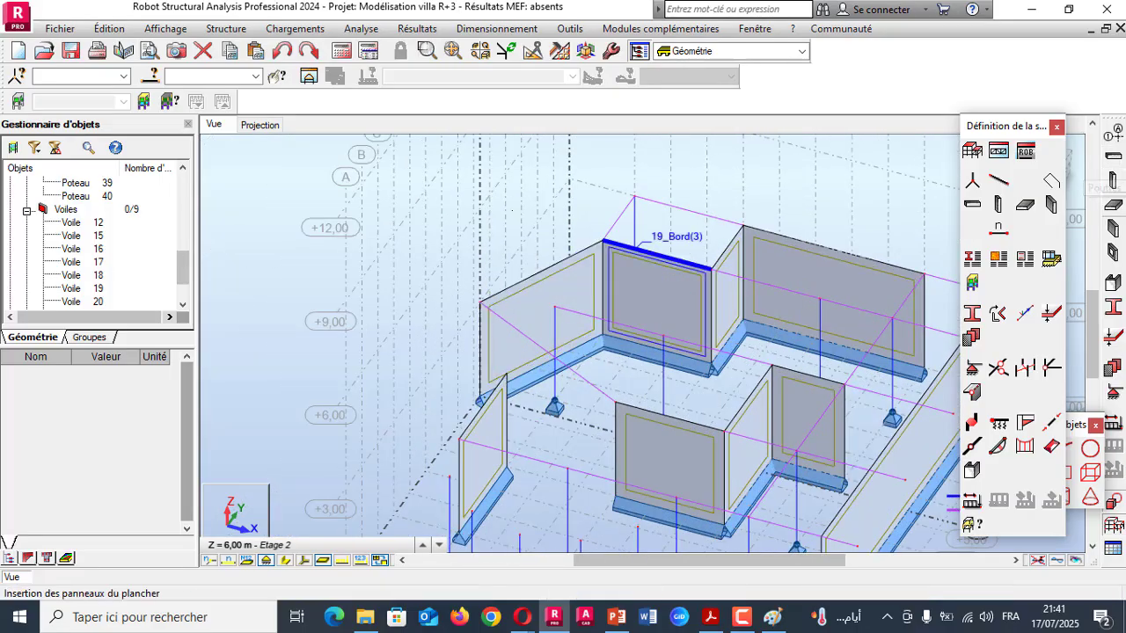
click(1057, 128)
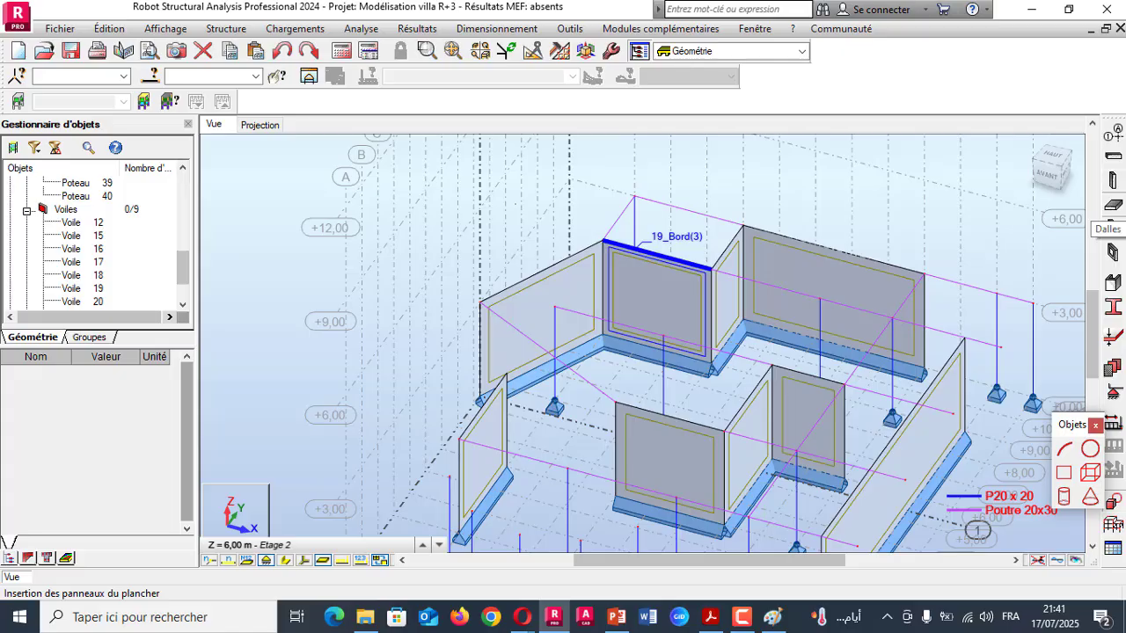
click(1113, 205)
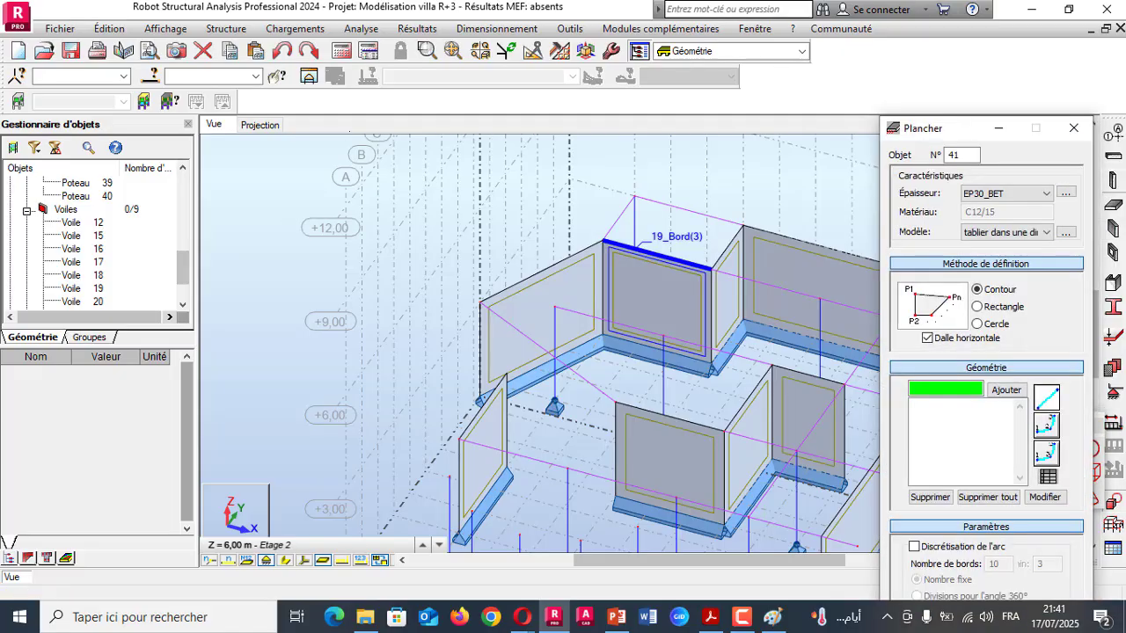
drag(953, 129, 188, 26)
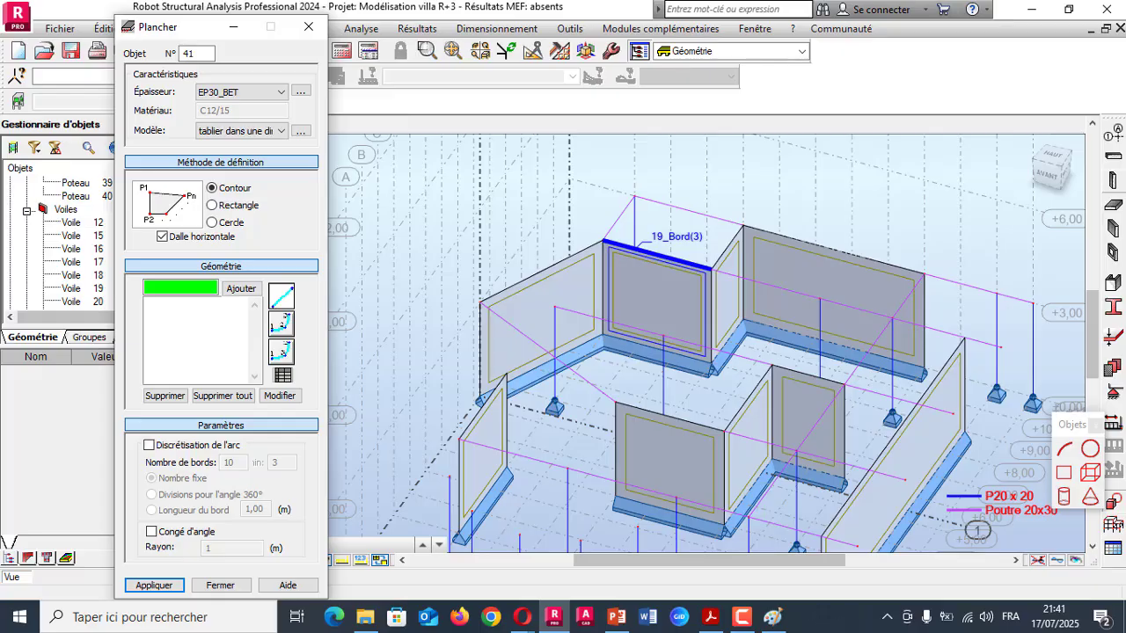
click(308, 27)
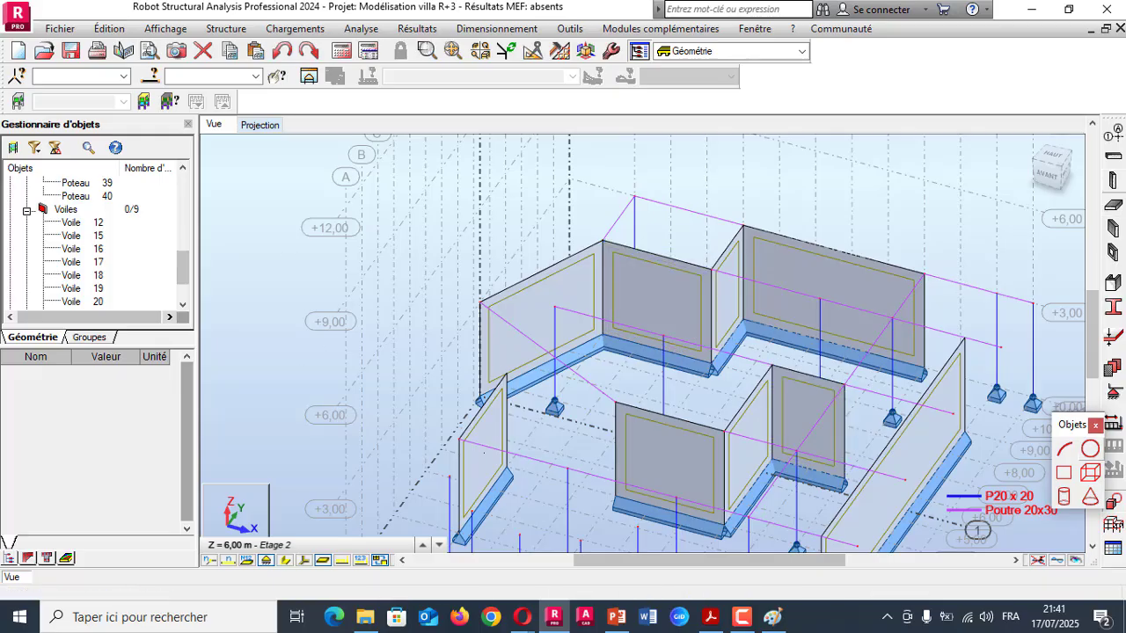
- Start a three-point rectangle object, keep its settings clear of the model, and try the Panneau and Face/Bardage types
click(1063, 474)
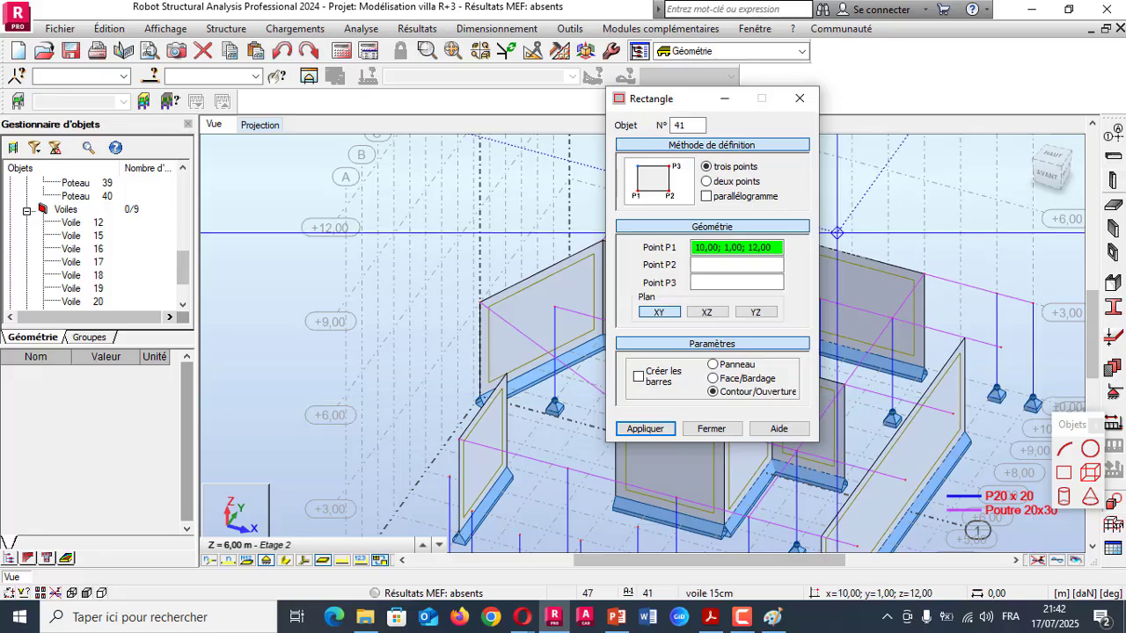
click(799, 98)
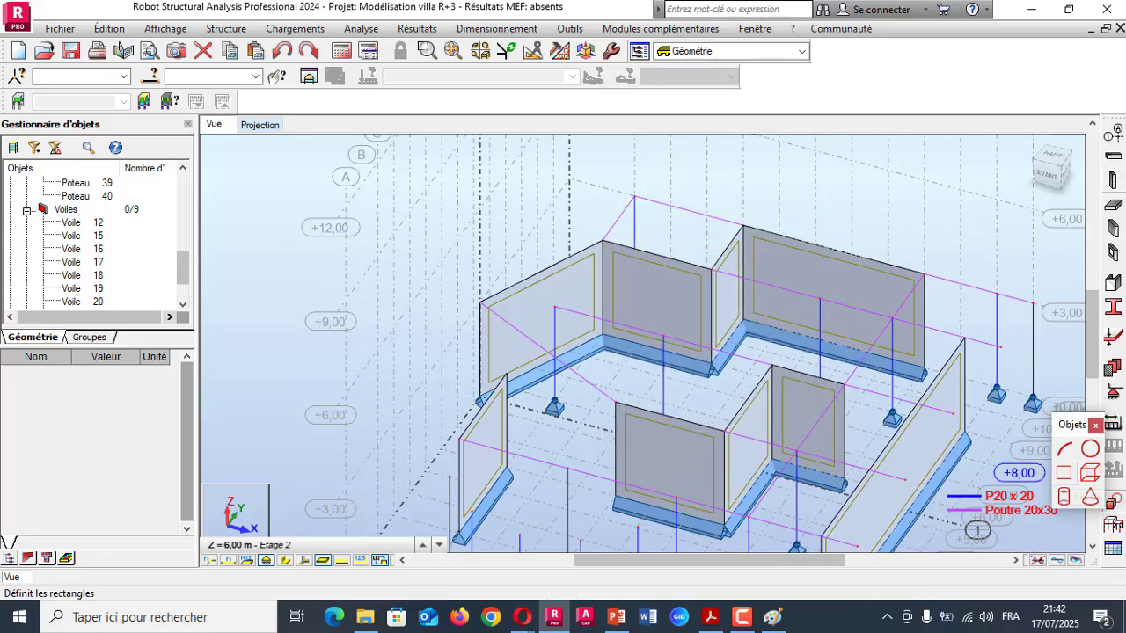
click(1065, 475)
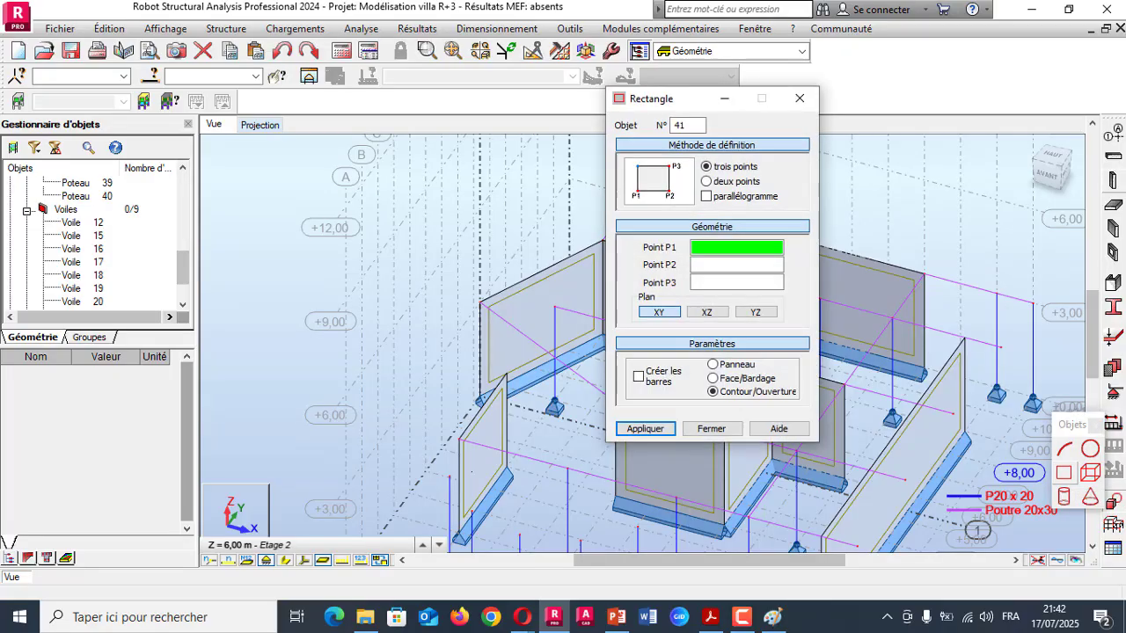
drag(669, 98, 183, 94)
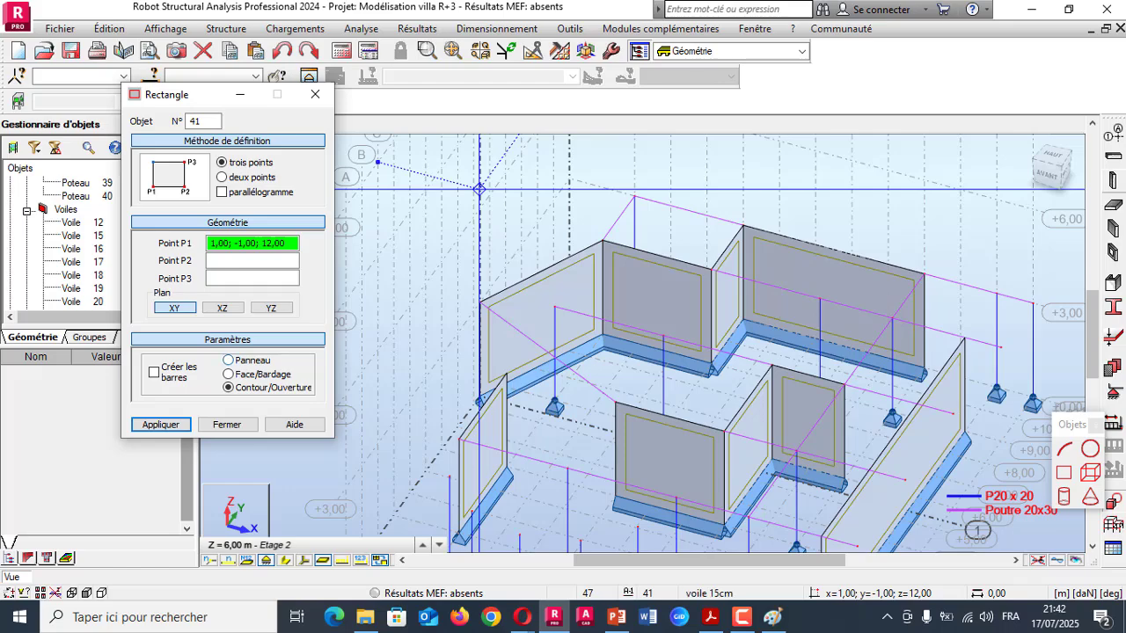
click(229, 360)
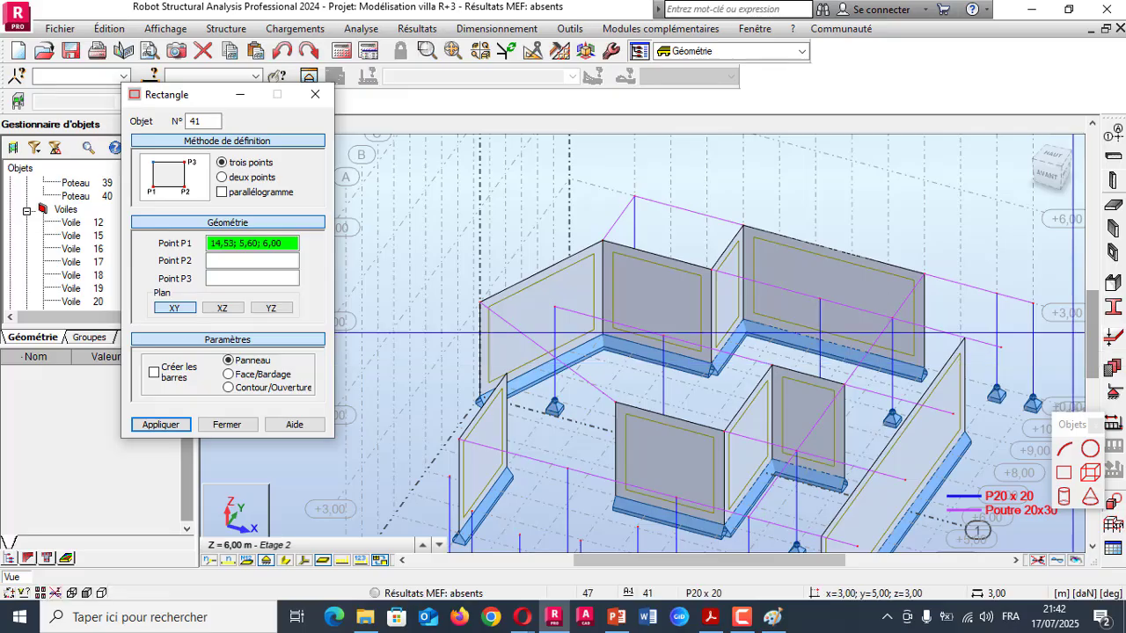
click(230, 374)
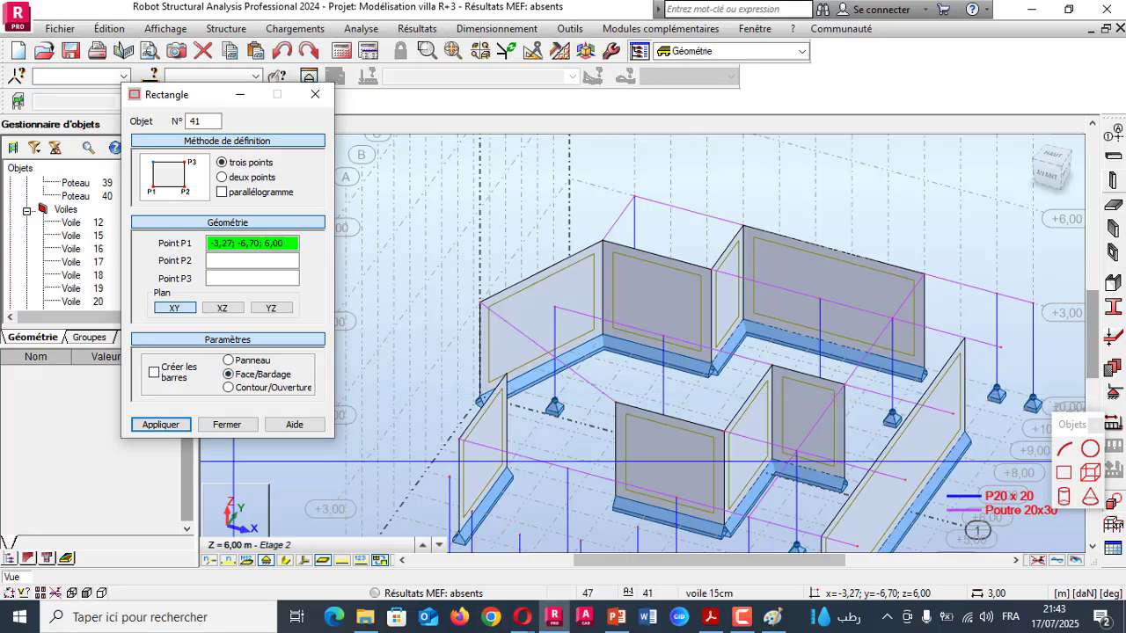
- Switch to PowerPoint and present the Evaluation des charges slide to examine the current and terrace floor build-ups
key(alt+Tab)
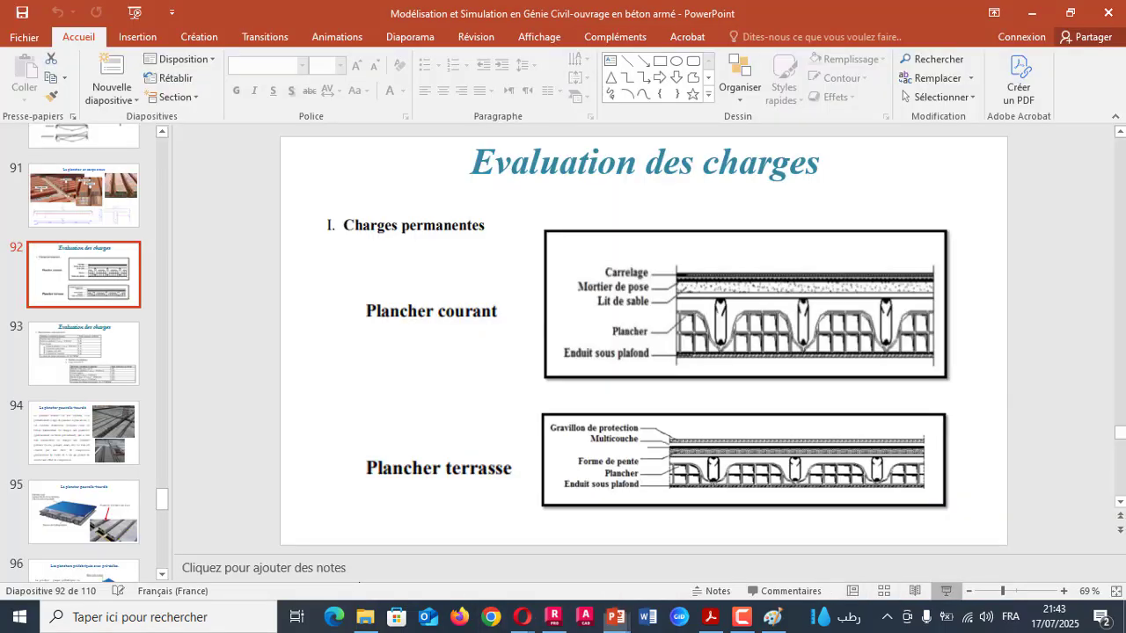
key(shift+F5)
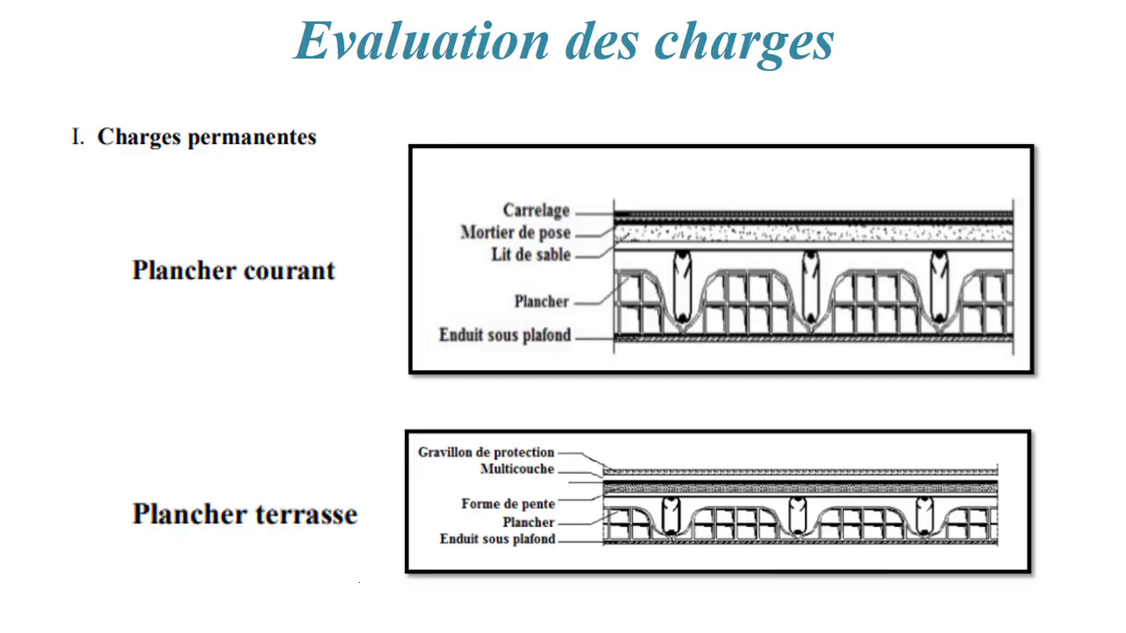
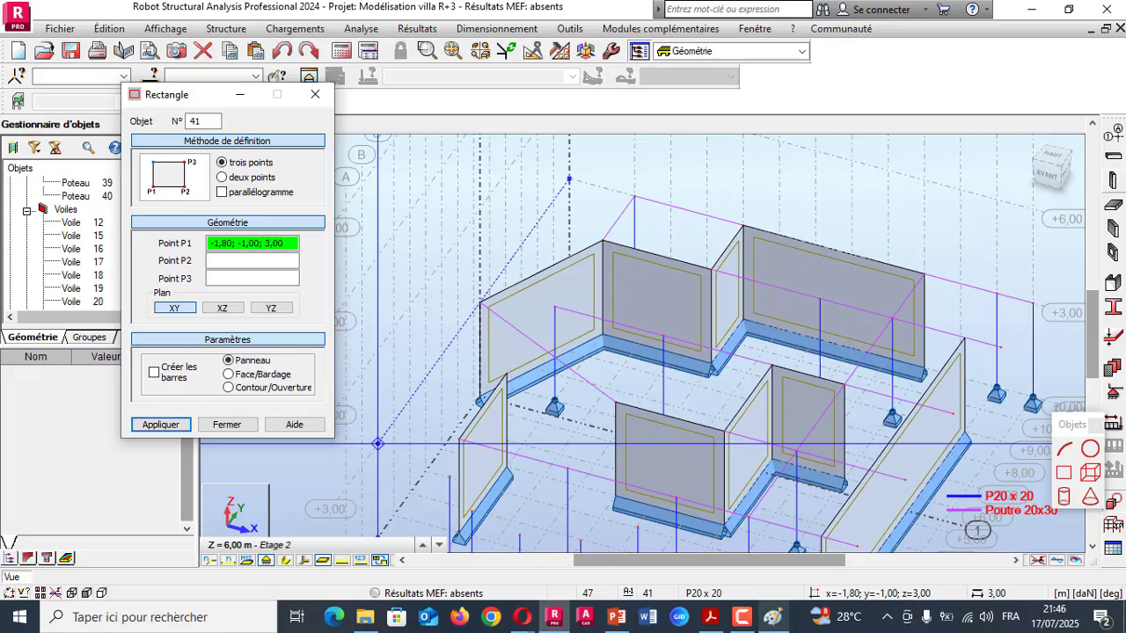
- Switch to Paint and start a new blank drawing without saving the existing sketch
click(773, 617)
click(23, 28)
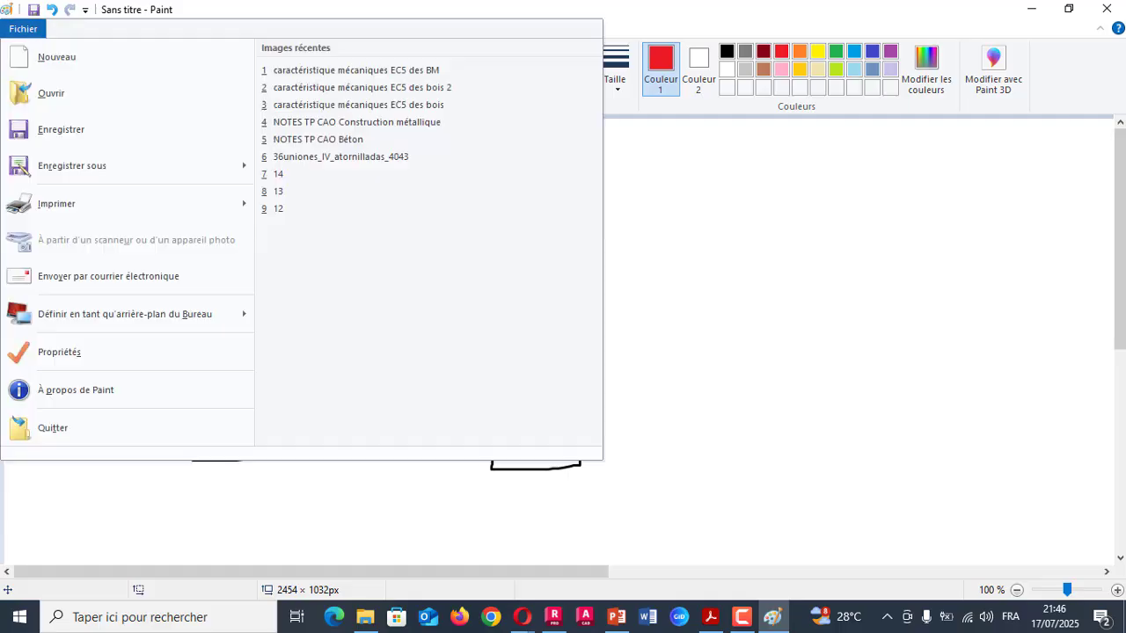
click(56, 56)
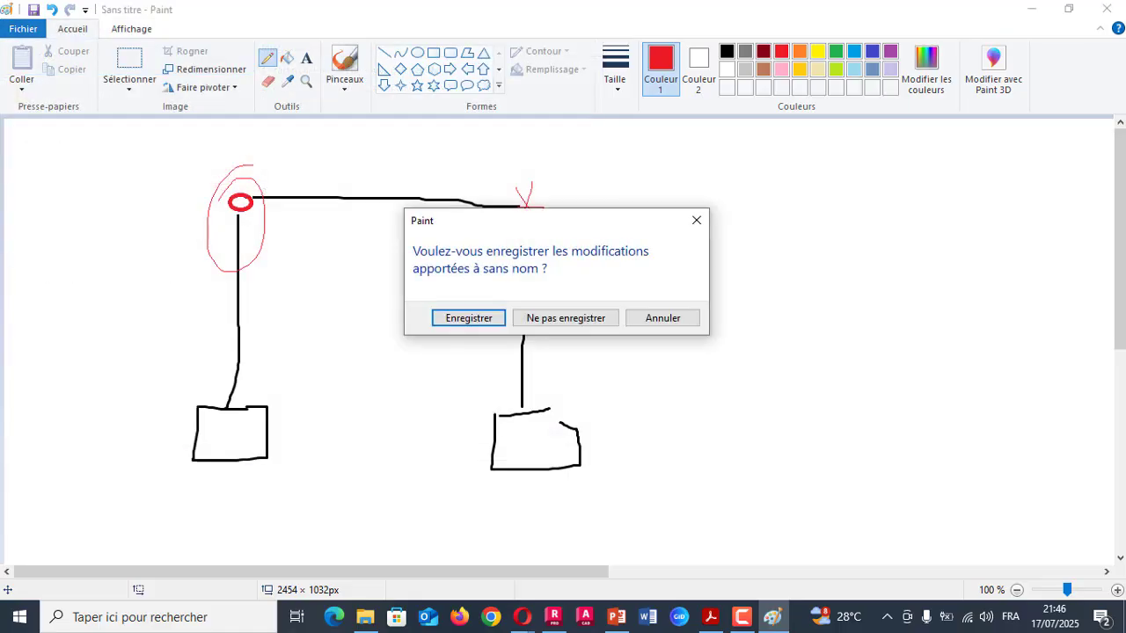
click(566, 318)
- Handwrite the floor thickness 16+5 in the blank drawing, using the thickest line size
drag(30, 187, 60, 154)
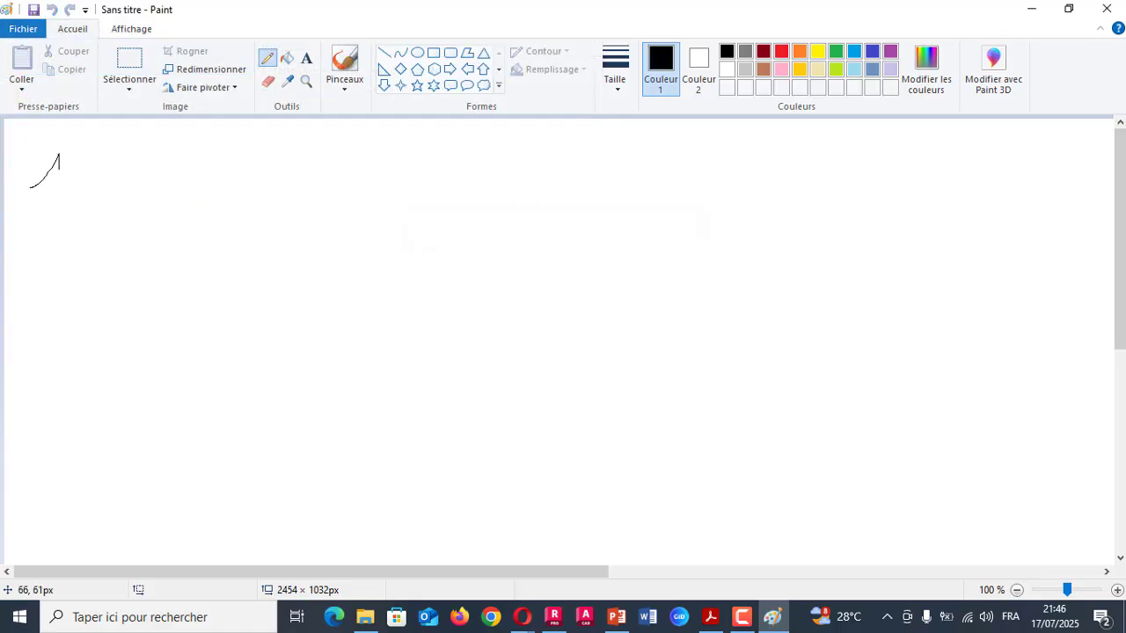
click(615, 71)
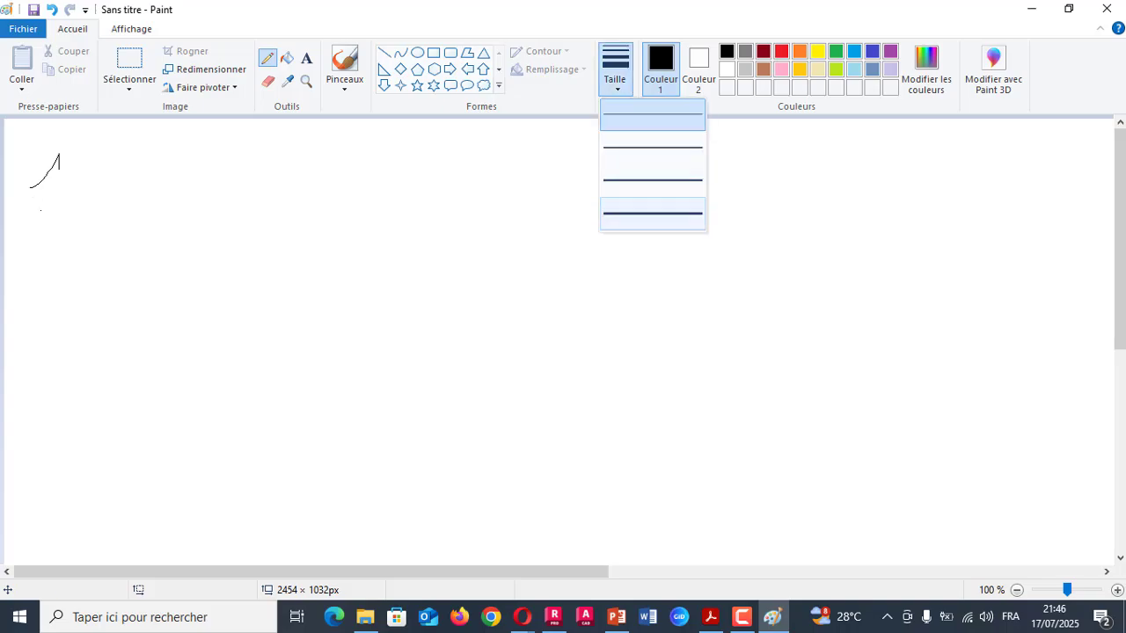
click(652, 212)
mouse_move(80, 157)
mouse_down()
mouse_move(80, 190)
mouse_move(123, 179)
mouse_move(116, 189)
mouse_move(153, 158)
mouse_move(145, 187)
mouse_up()
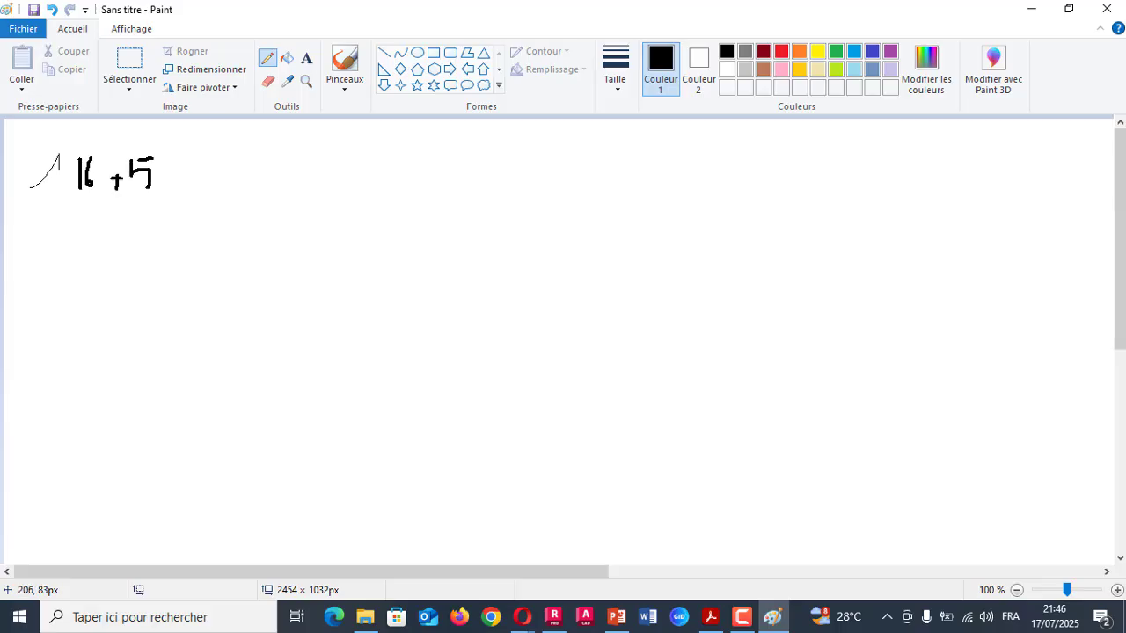
- Handwrite the permanent floor load G = 5,75 kN/m² beside the 16+5 note
mouse_move(313, 146)
mouse_down()
mouse_move(301, 149)
mouse_move(313, 166)
mouse_move(330, 165)
mouse_up()
mouse_move(360, 163)
mouse_down()
mouse_move(401, 174)
mouse_move(457, 146)
mouse_up()
mouse_move(438, 152)
mouse_down()
mouse_move(443, 180)
mouse_move(475, 181)
mouse_up()
mouse_move(479, 137)
mouse_down()
mouse_move(492, 175)
mouse_move(495, 151)
mouse_move(514, 175)
mouse_up()
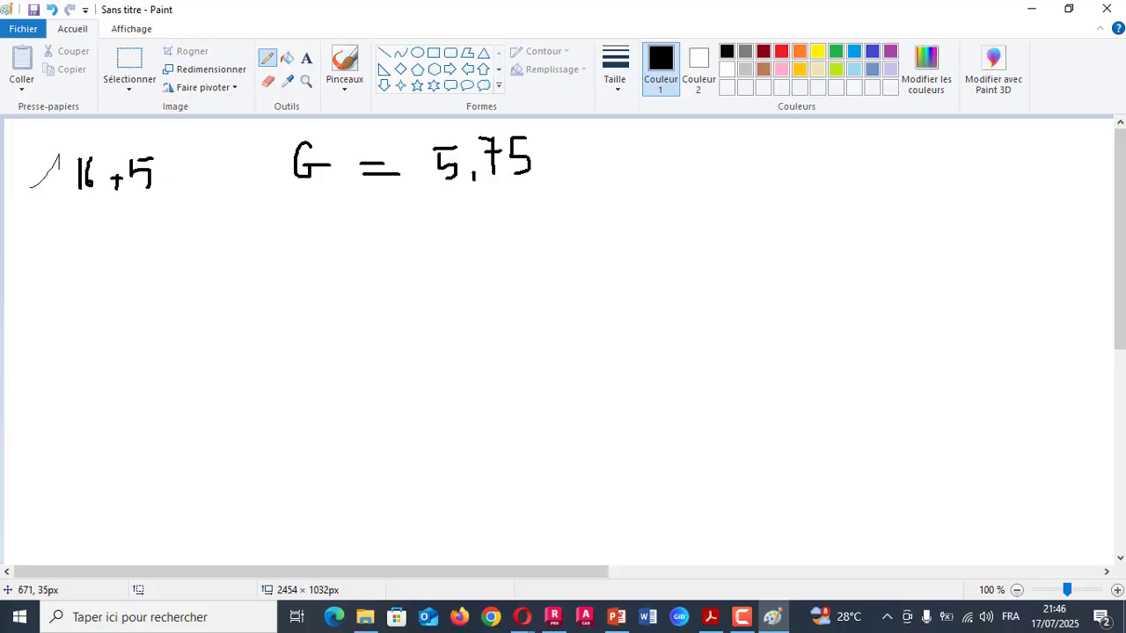
drag(557, 144, 558, 176)
mouse_move(562, 169)
mouse_down()
mouse_move(582, 153)
mouse_move(584, 176)
mouse_up()
mouse_move(591, 157)
mouse_down()
mouse_move(593, 175)
mouse_move(607, 169)
mouse_up()
drag(607, 167, 603, 142)
drag(558, 197, 630, 190)
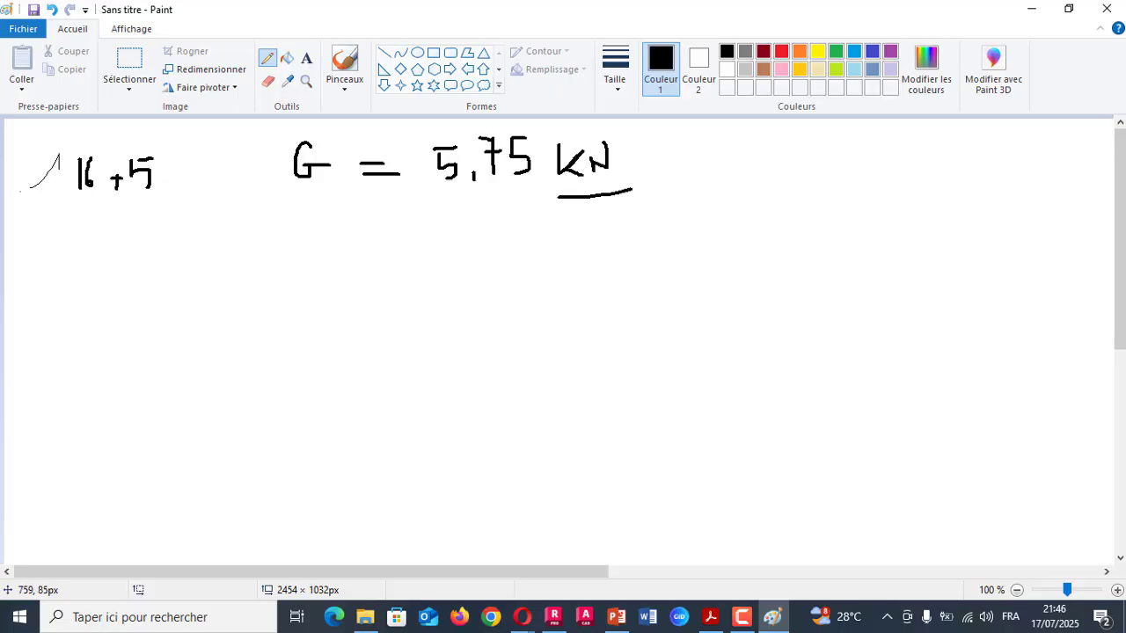
drag(570, 239, 639, 222)
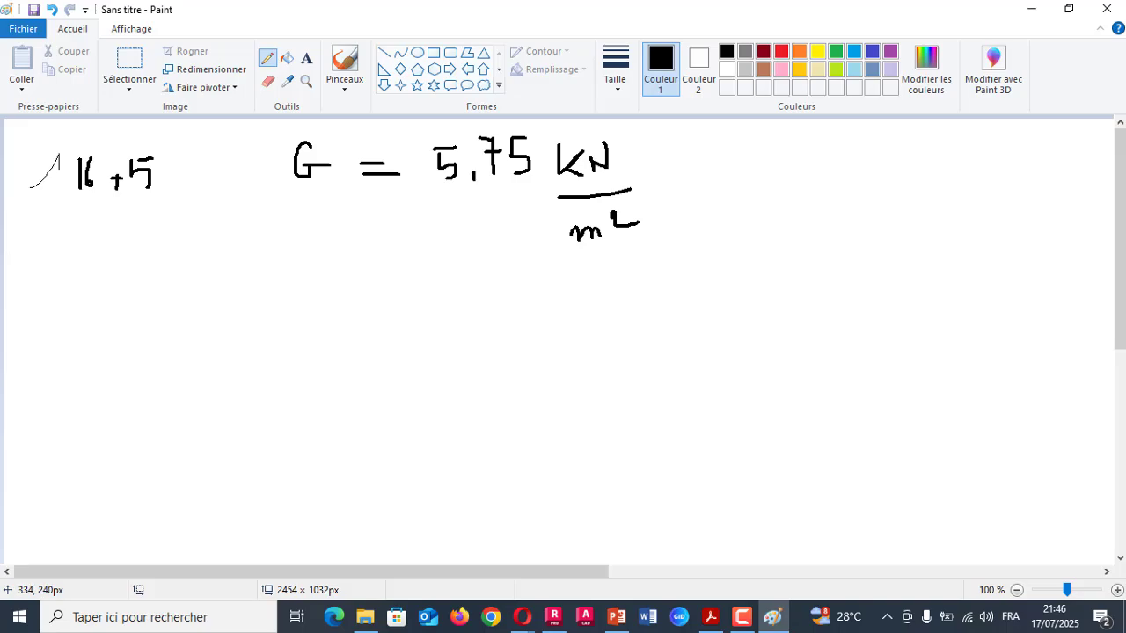
- Handwrite the slab weight formula γ = 25 kN/m³ × e = G dalle below the permanent load
drag(287, 283, 241, 336)
drag(228, 285, 243, 333)
mouse_move(283, 300)
mouse_down()
mouse_move(315, 309)
mouse_move(346, 299)
mouse_move(332, 310)
mouse_up()
click(356, 311)
mouse_move(376, 264)
mouse_down()
mouse_move(352, 288)
mouse_move(363, 310)
mouse_up()
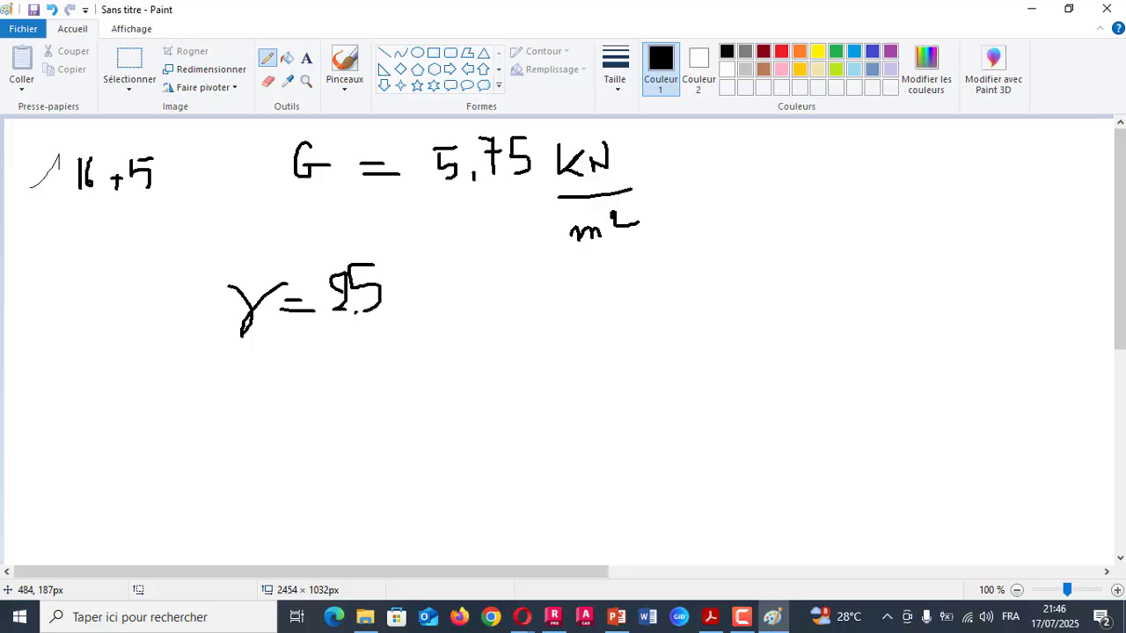
drag(405, 253, 405, 288)
mouse_move(426, 253)
mouse_down()
mouse_move(413, 278)
mouse_move(428, 289)
mouse_up()
mouse_move(431, 287)
mouse_down()
mouse_move(443, 285)
mouse_move(457, 248)
mouse_up()
drag(414, 311, 471, 304)
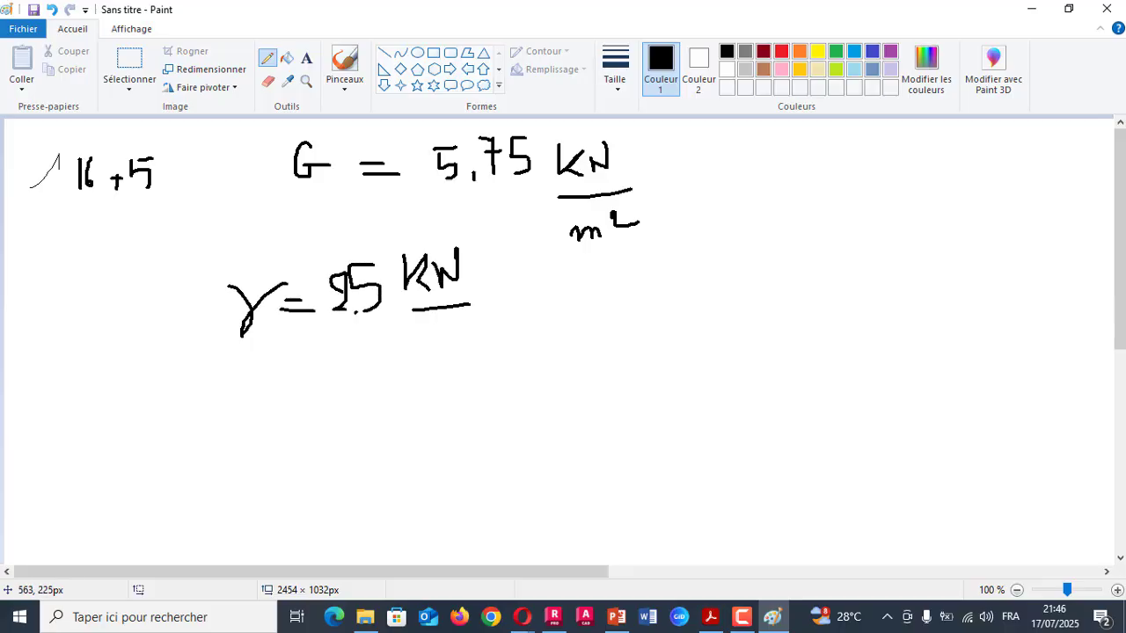
mouse_move(415, 349)
mouse_down()
mouse_move(462, 336)
mouse_move(458, 357)
mouse_up()
mouse_move(529, 287)
mouse_down()
mouse_move(515, 322)
mouse_move(586, 322)
mouse_move(656, 292)
mouse_move(664, 306)
mouse_up()
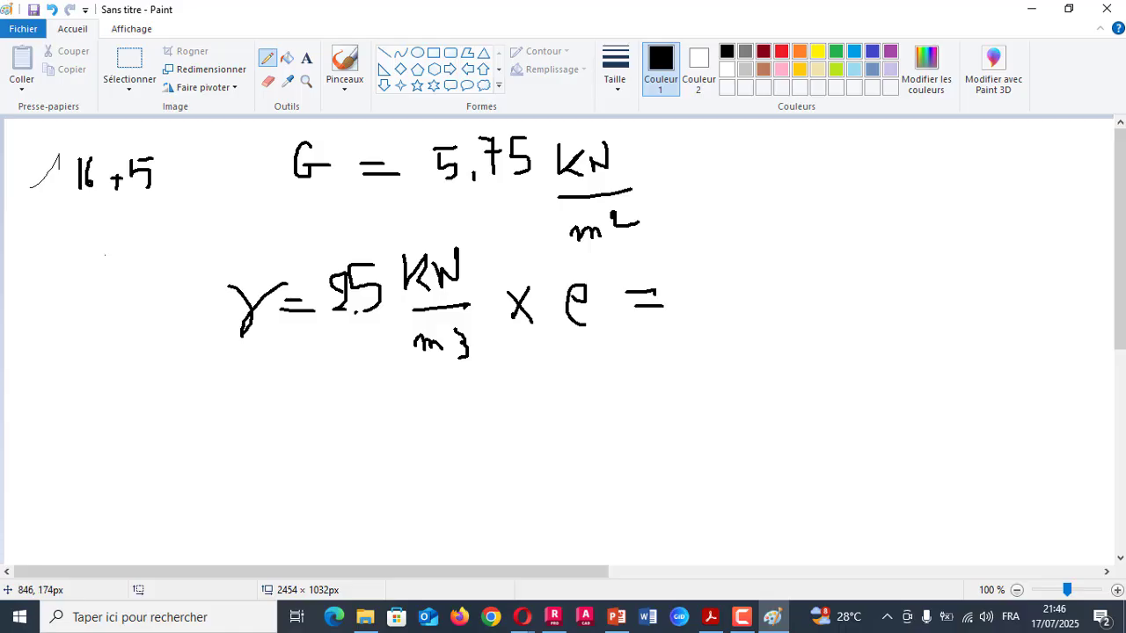
mouse_move(699, 255)
mouse_down()
mouse_move(695, 284)
mouse_move(722, 278)
mouse_move(759, 306)
mouse_move(774, 303)
mouse_move(783, 275)
mouse_move(820, 280)
mouse_up()
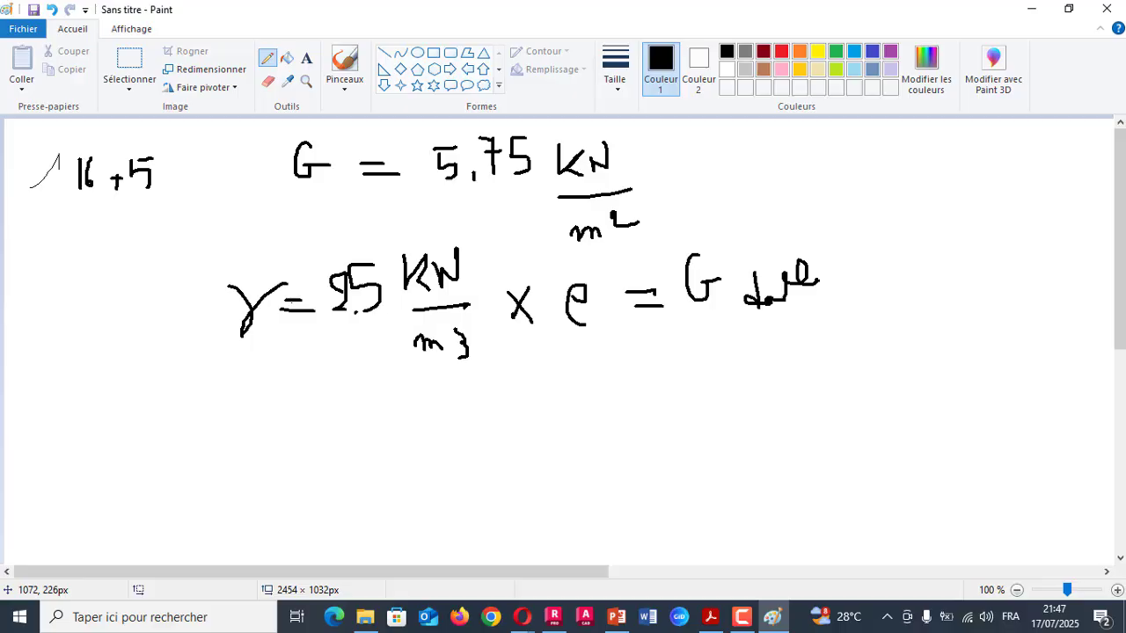
- Handwrite the equivalent slab thickness calculation = 5,75 ⇒ e = 5,75/25 = 23 under the weight formula
drag(316, 428, 334, 448)
mouse_move(360, 400)
mouse_down()
mouse_move(383, 397)
mouse_move(377, 446)
mouse_move(397, 451)
mouse_up()
mouse_move(396, 398)
mouse_down()
mouse_move(414, 407)
mouse_move(411, 442)
mouse_move(413, 409)
mouse_move(454, 445)
mouse_up()
mouse_move(526, 423)
mouse_down()
mouse_move(548, 421)
mouse_move(559, 437)
mouse_move(563, 419)
mouse_up()
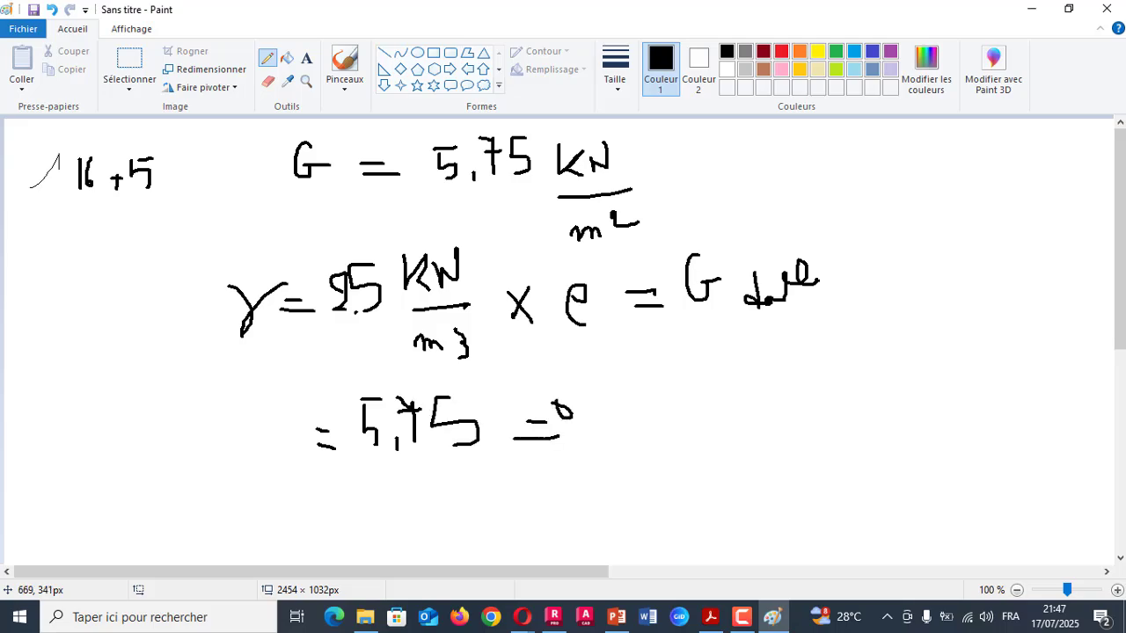
mouse_move(633, 384)
mouse_down()
mouse_move(623, 401)
mouse_move(648, 417)
mouse_move(702, 393)
mouse_move(716, 410)
mouse_up()
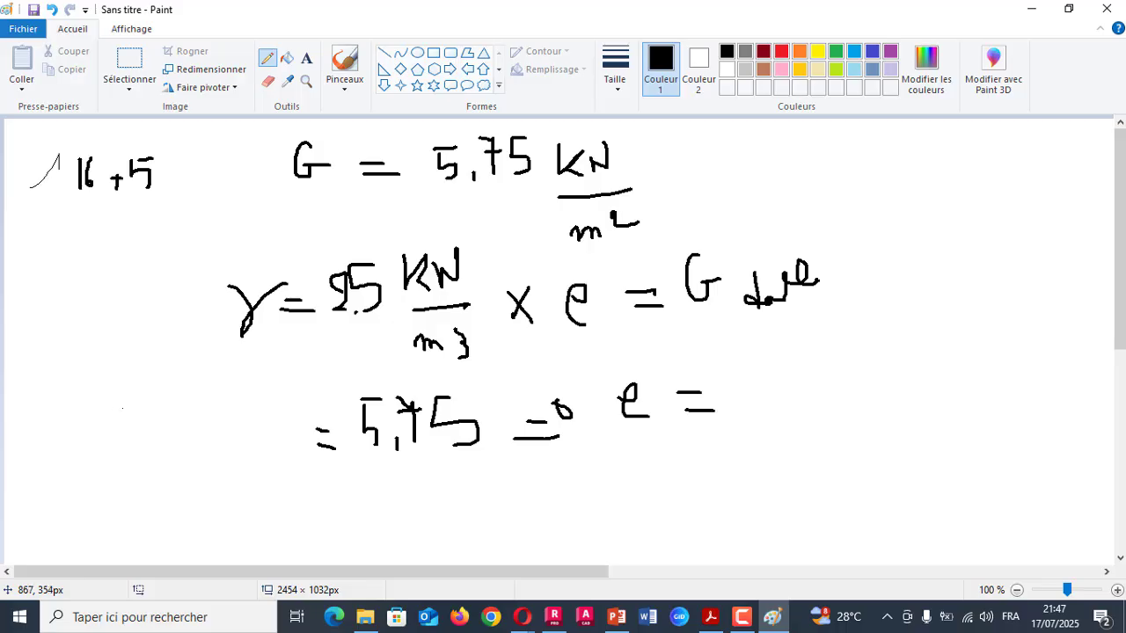
mouse_move(749, 365)
mouse_down()
mouse_move(769, 358)
mouse_move(746, 379)
mouse_move(778, 394)
mouse_move(790, 373)
mouse_move(818, 366)
mouse_move(804, 376)
mouse_up()
mouse_move(745, 417)
mouse_down()
mouse_move(808, 401)
mouse_move(767, 445)
mouse_move(833, 437)
mouse_move(820, 449)
mouse_up()
mouse_move(855, 380)
mouse_down()
mouse_move(881, 379)
mouse_move(885, 392)
mouse_up()
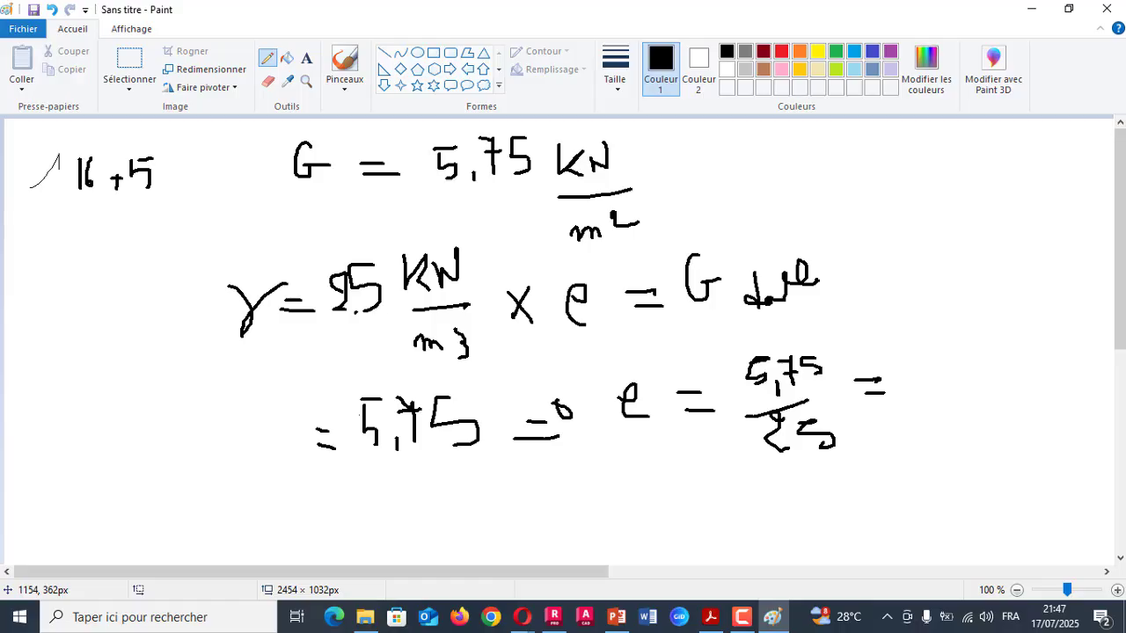
mouse_move(923, 351)
mouse_down()
mouse_move(941, 387)
mouse_move(954, 387)
mouse_up()
drag(989, 352, 1021, 352)
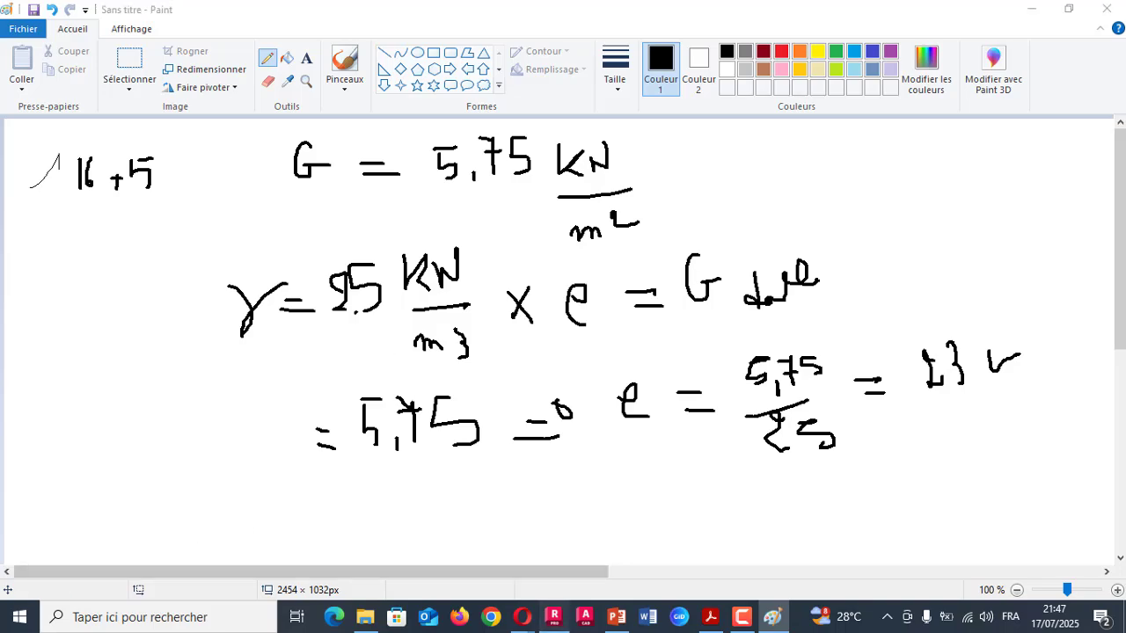
- Return to Robot and draw a rectangular Panneau through 0,00; 11,00; 3,00, 0,00; 9,00; 3,00 and 3,00; 9,00; 3,00
click(553, 616)
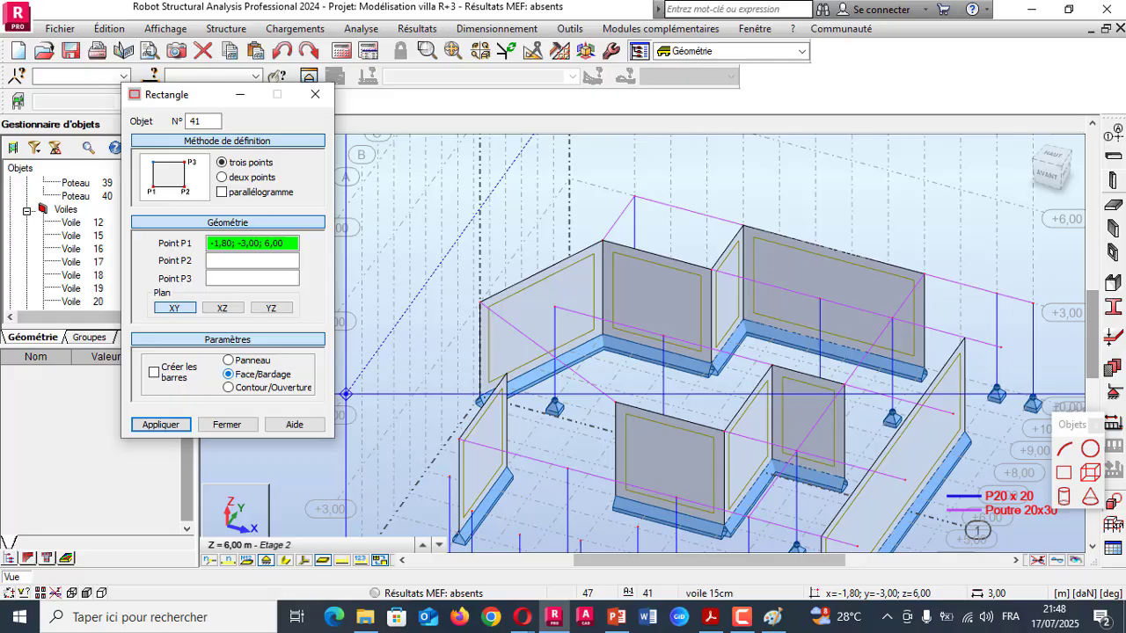
click(229, 361)
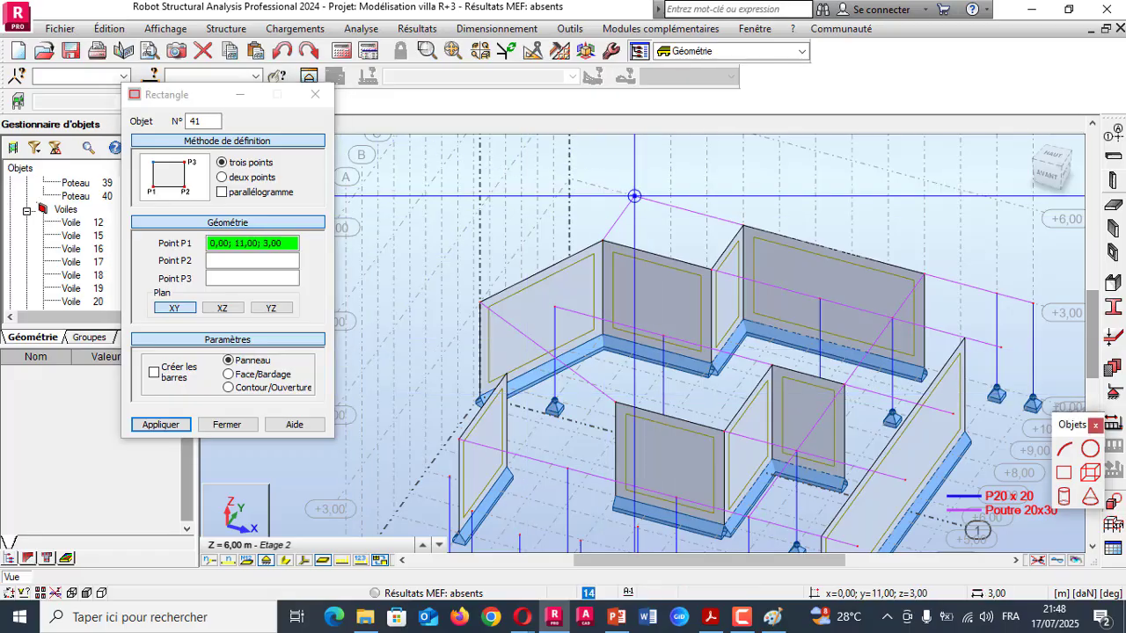
click(633, 202)
click(603, 238)
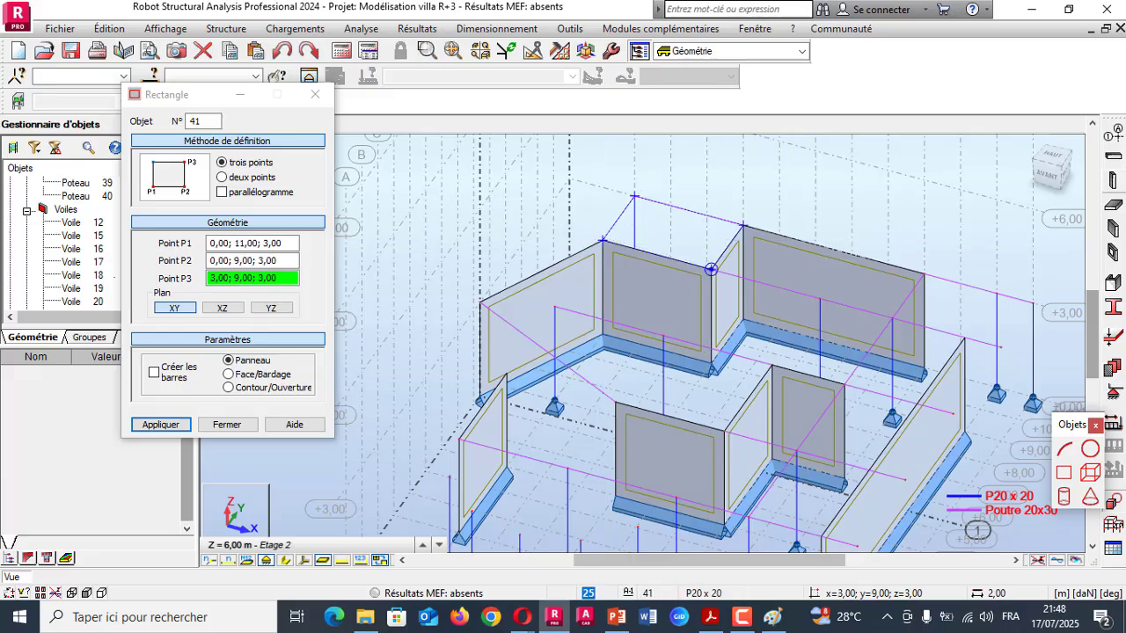
click(711, 269)
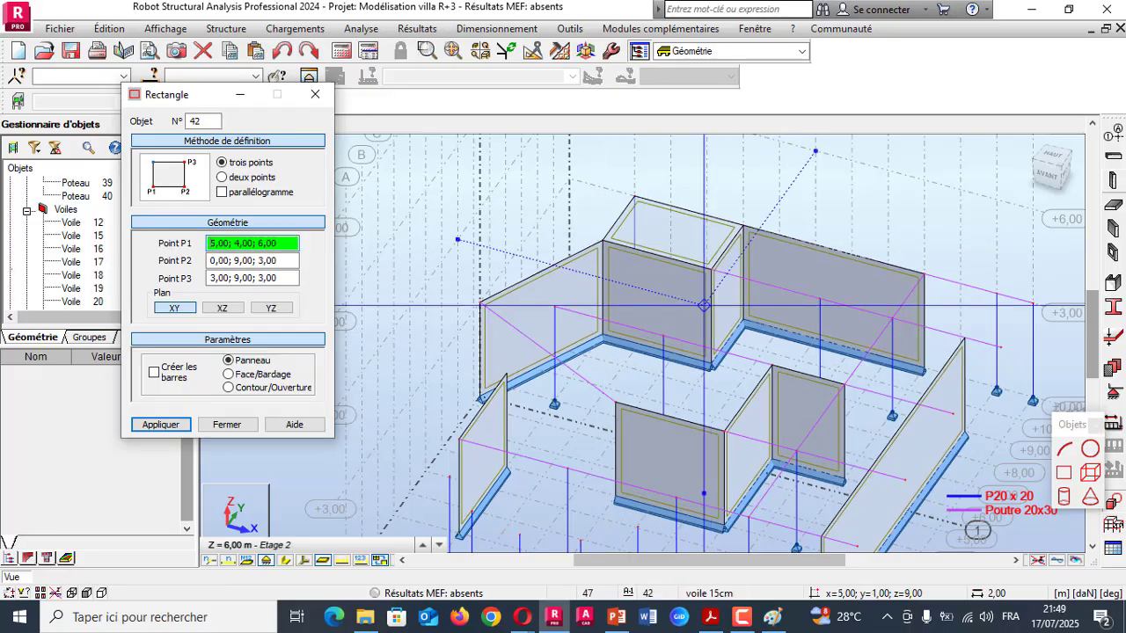
key(Escape)
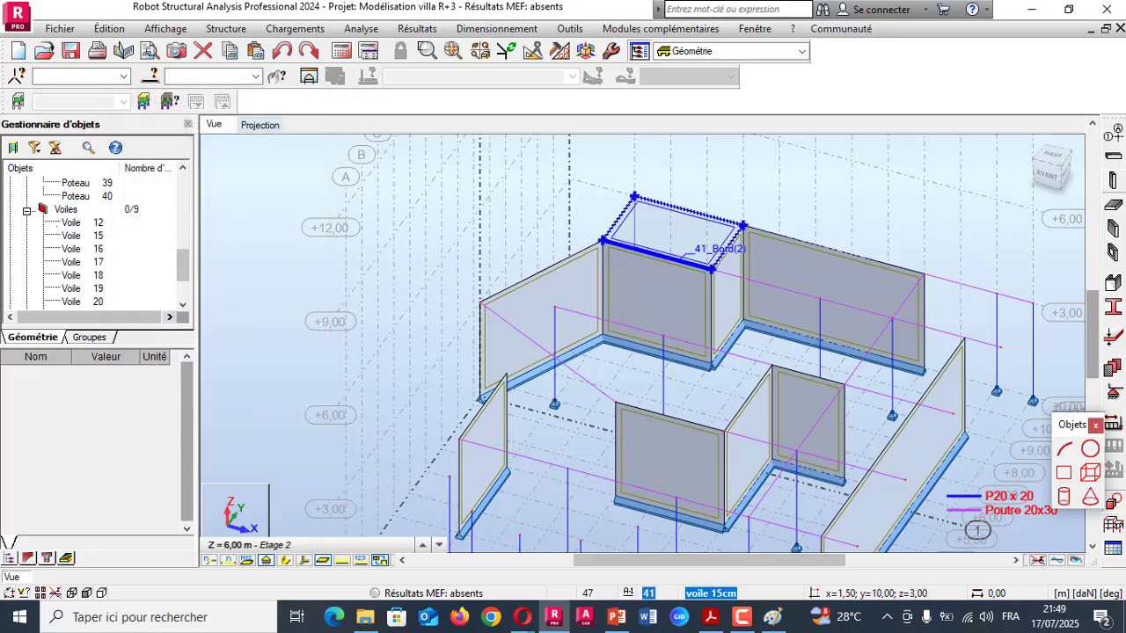
- Create a uniform 16 cm BETON25 thickness named dalle pleine and assign it to the rectangular slab panel above the walls
click(653, 240)
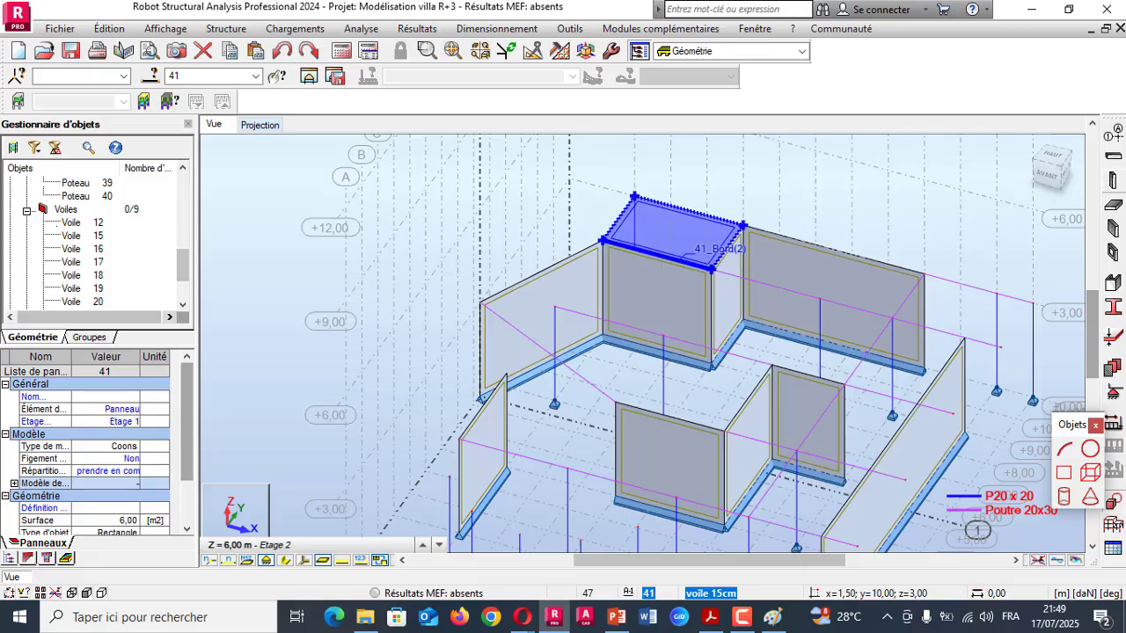
click(1114, 338)
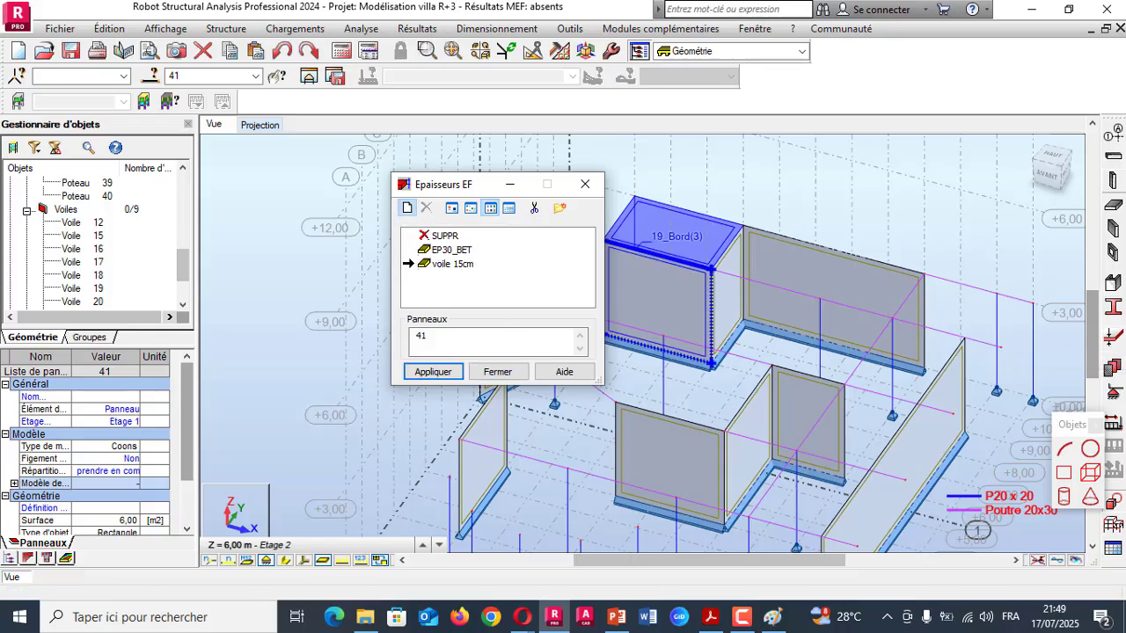
click(406, 208)
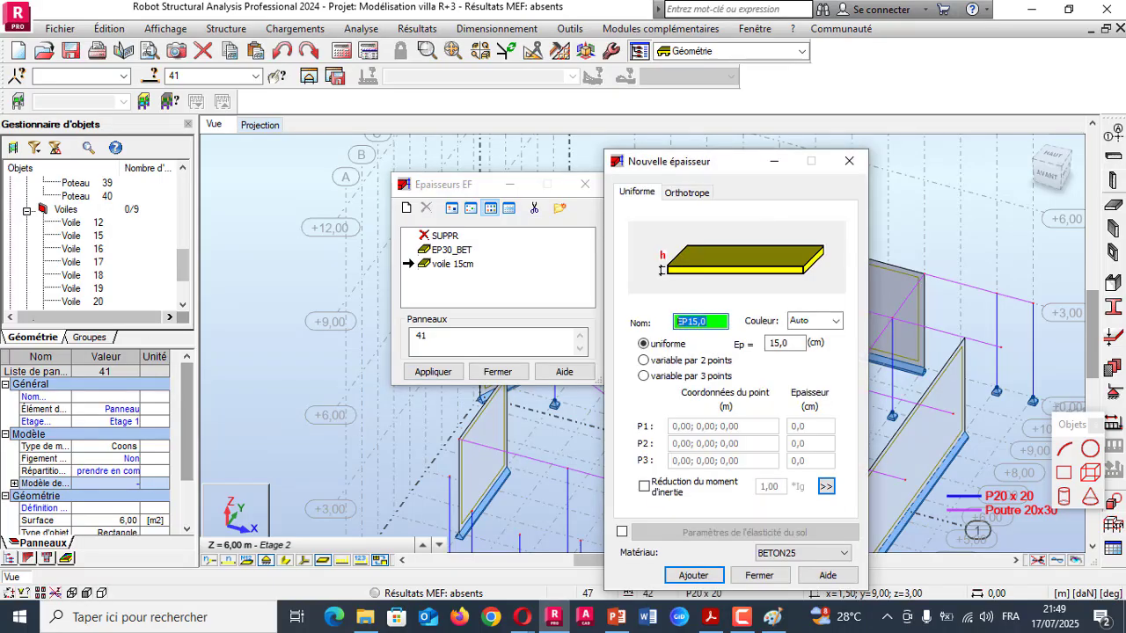
text(dalle pleine)
key(Tab)
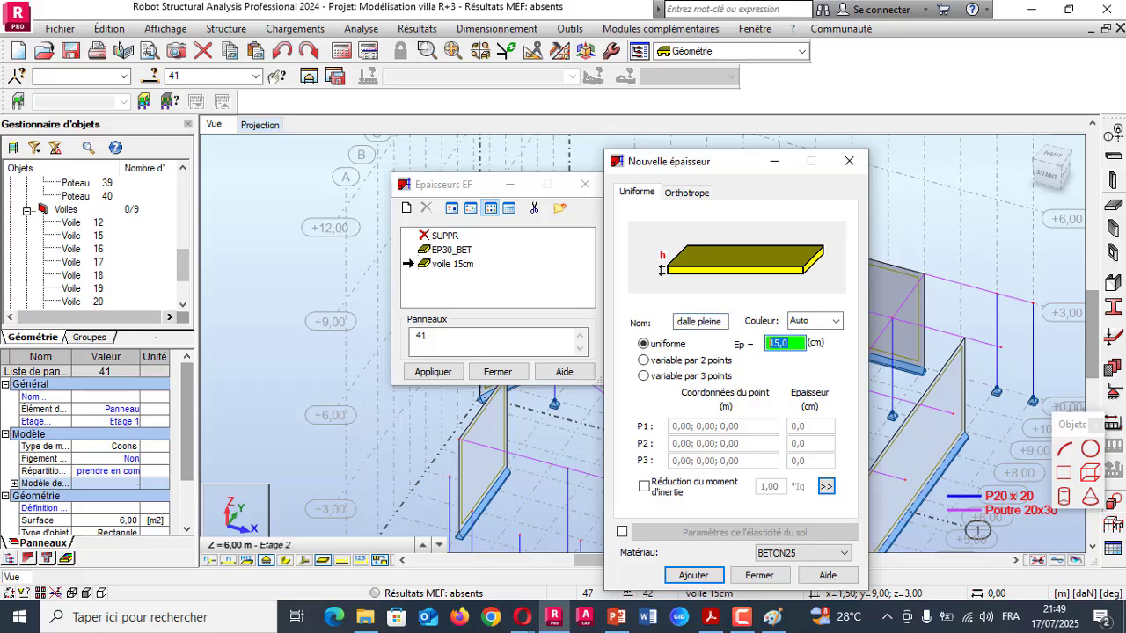
text(16)
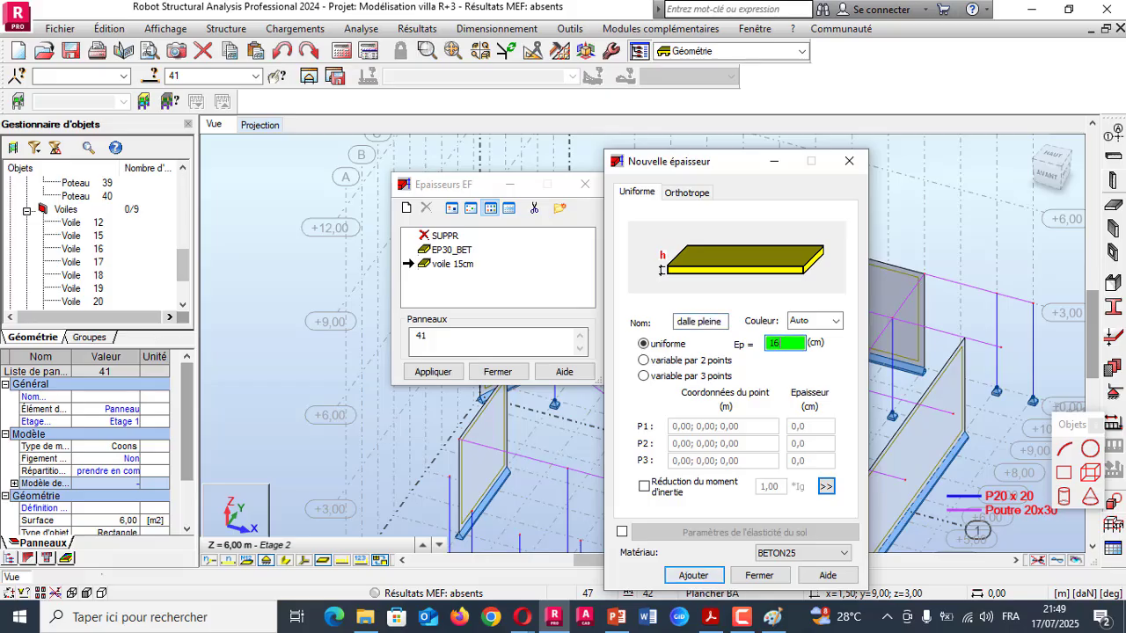
click(693, 575)
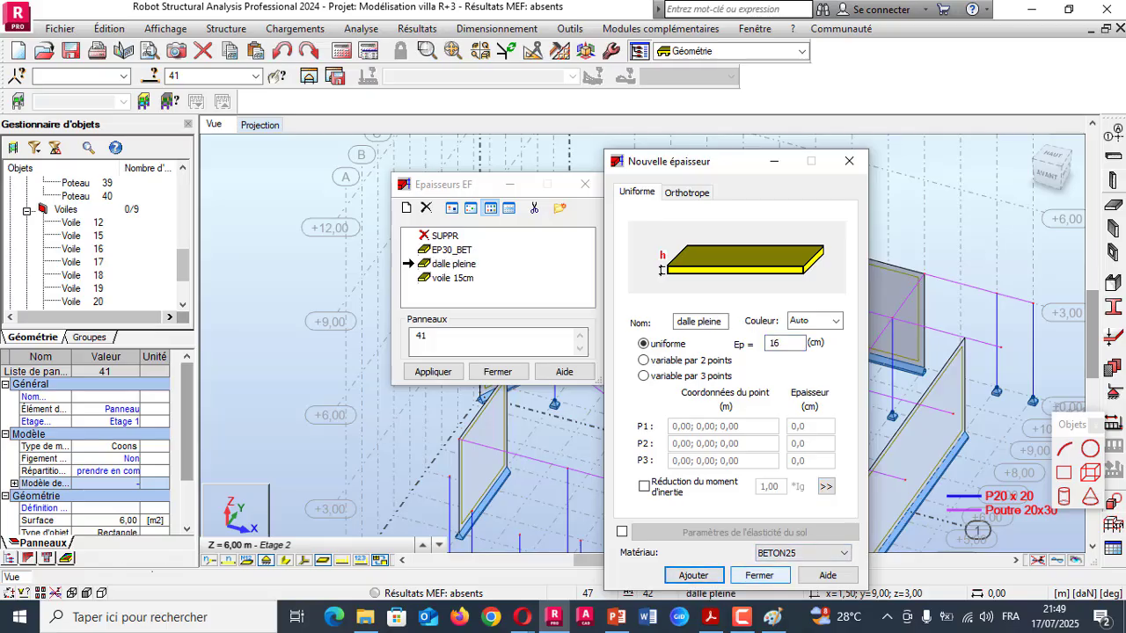
click(759, 575)
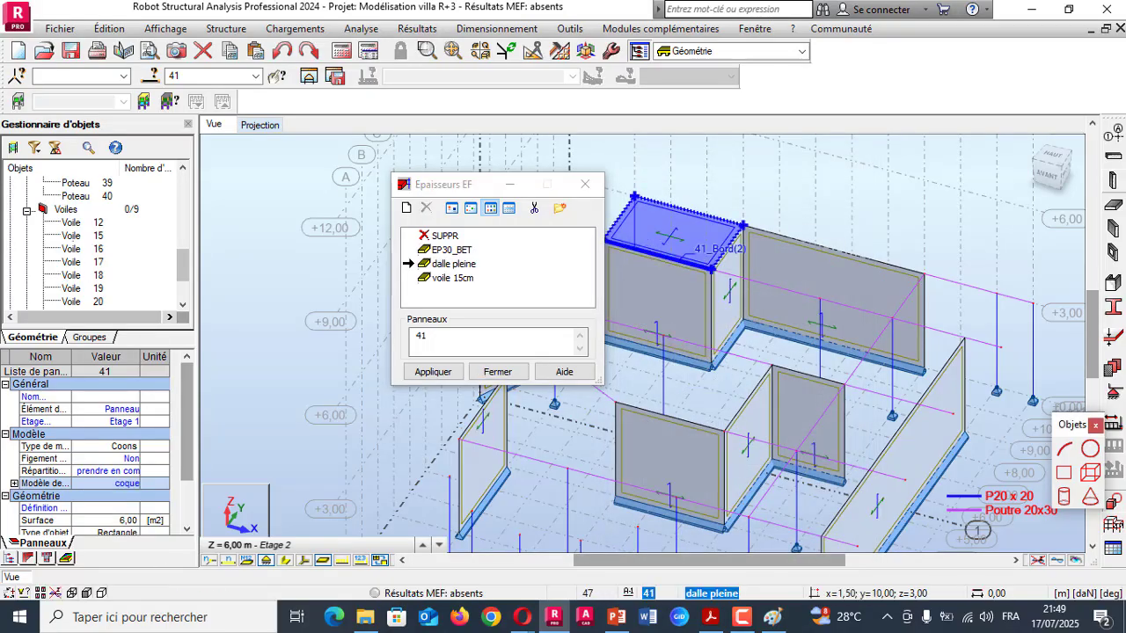
scroll(655, 244, up, 4)
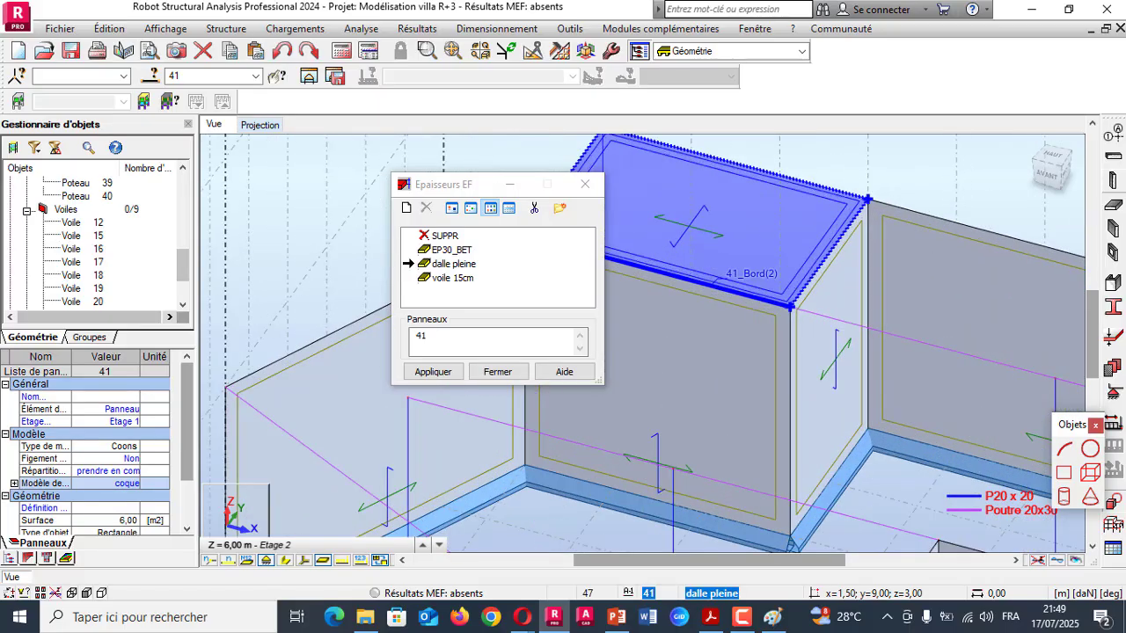
click(585, 183)
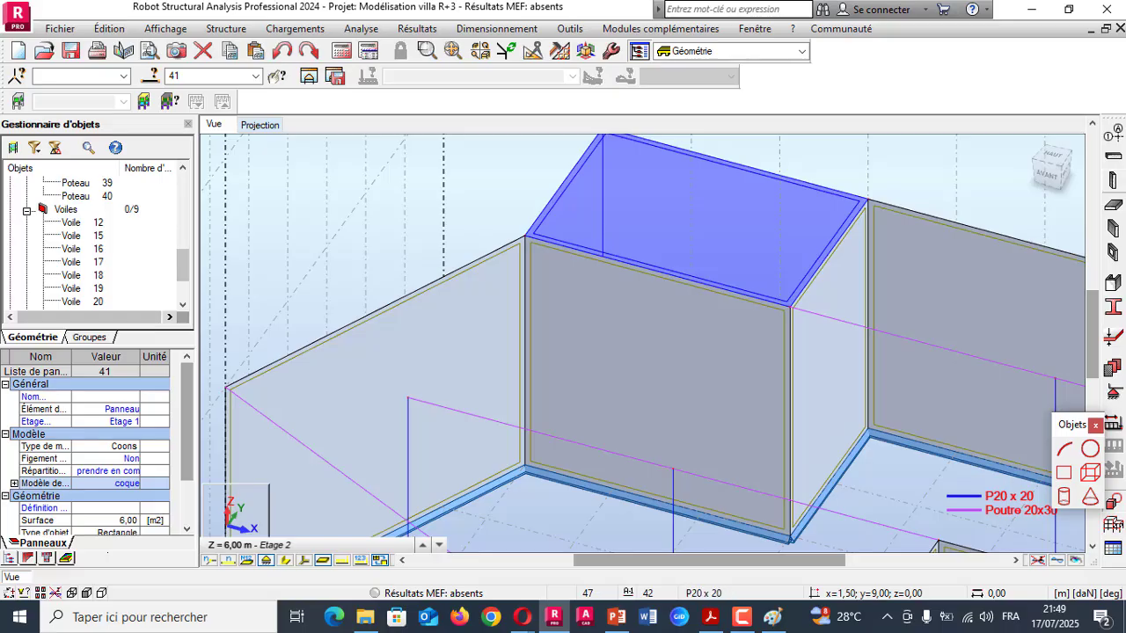
- Consult the PDF plan for the slab, return to the Robot model and clear the slab panel selection
click(710, 617)
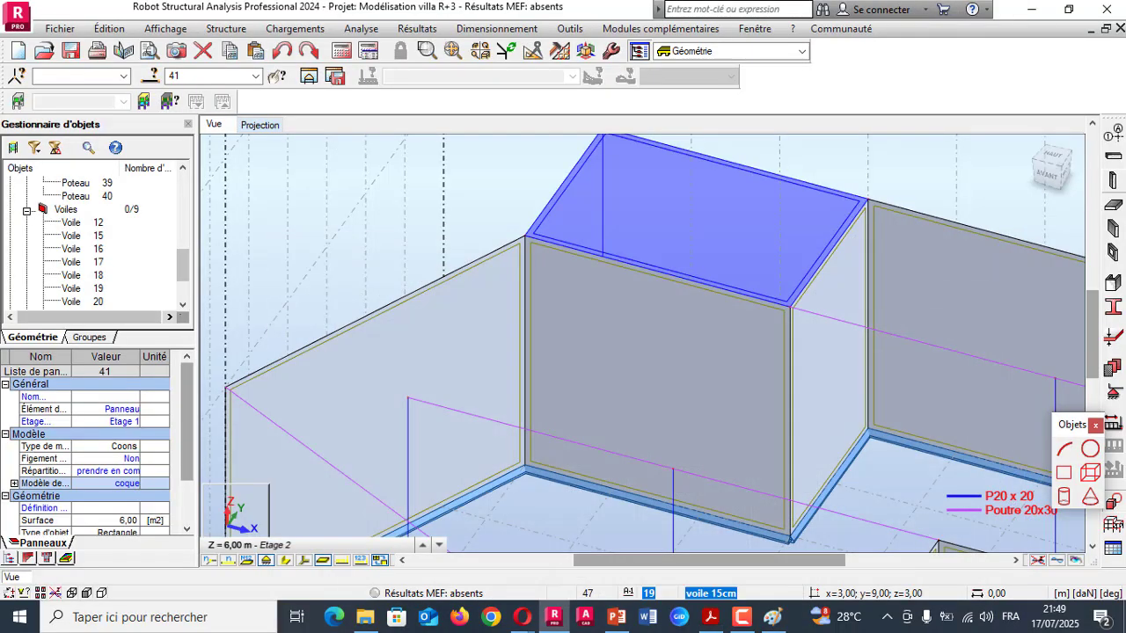
click(1027, 15)
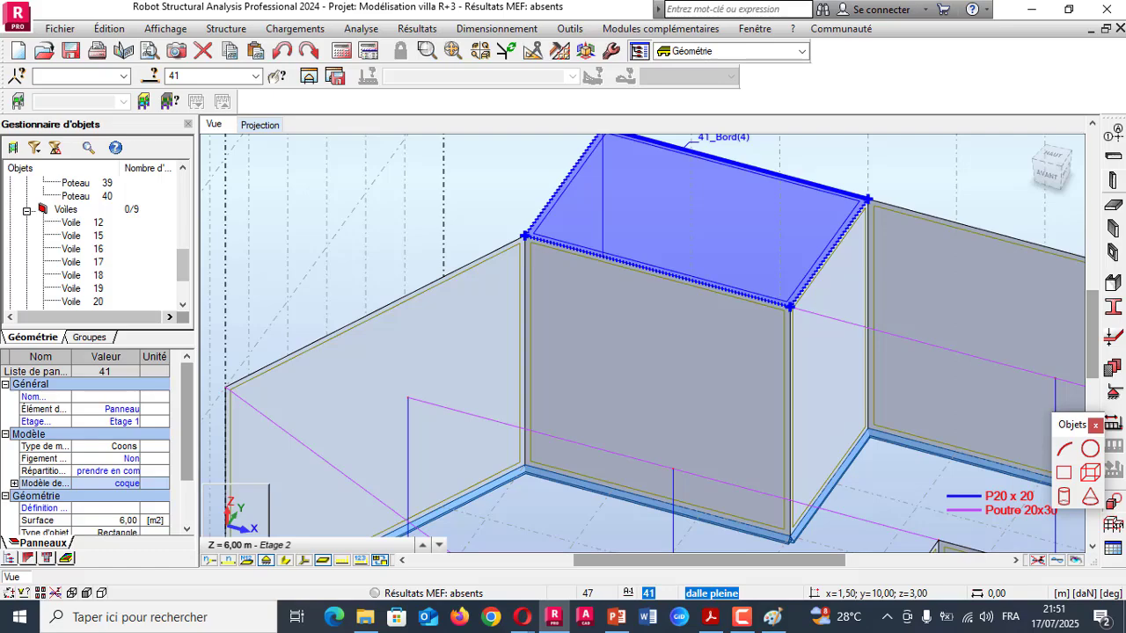
scroll(568, 404, down, 3)
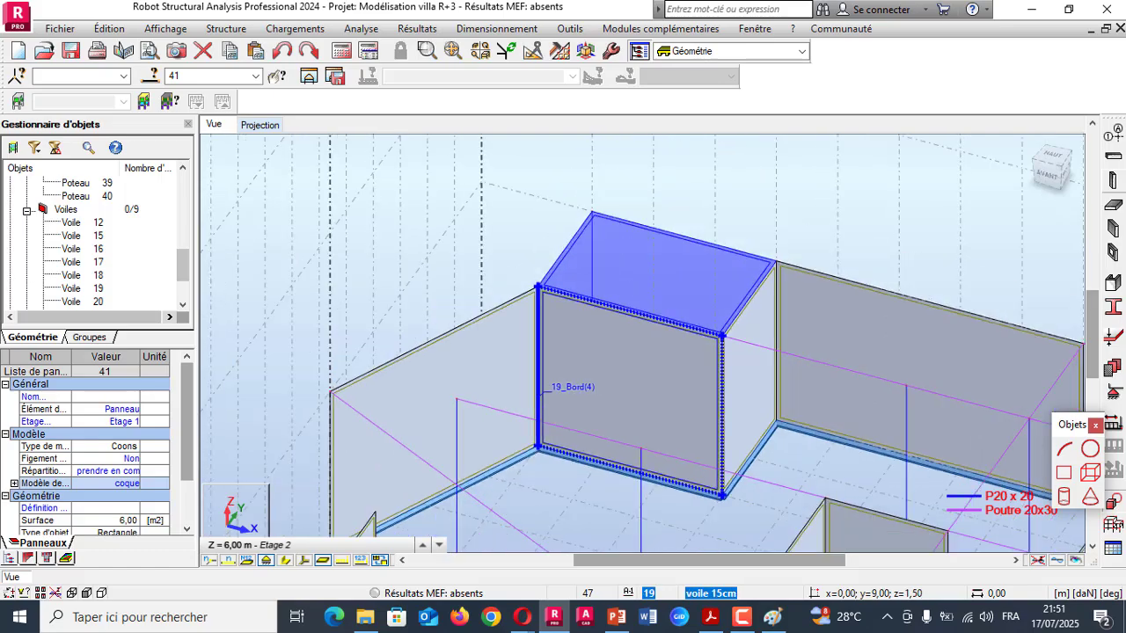
key(Escape)
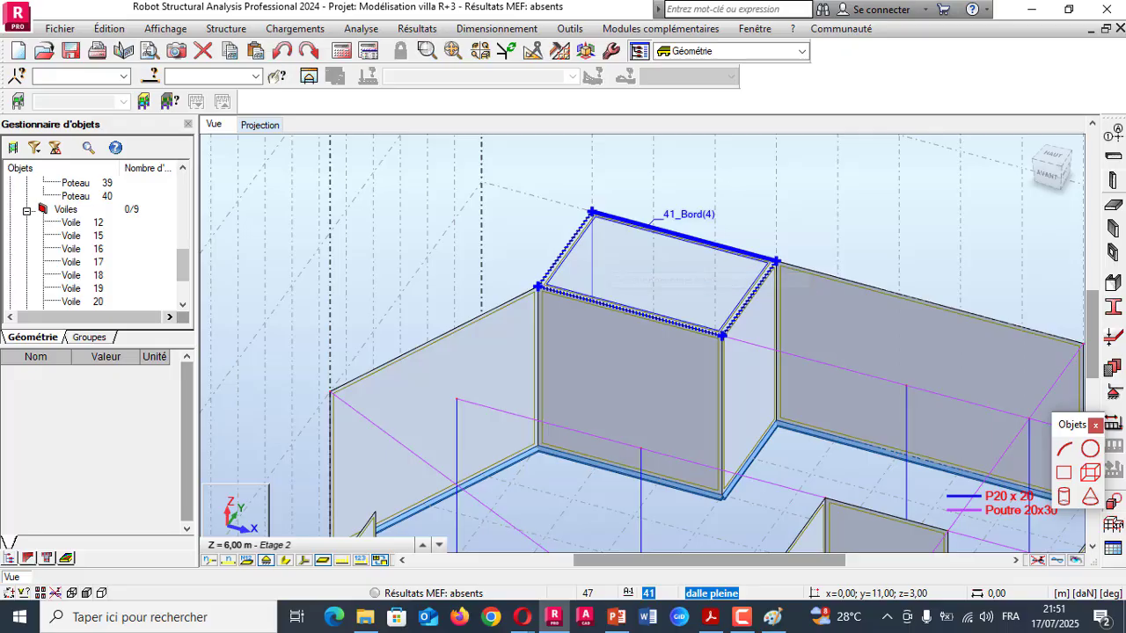
- Add a dimension line along the slab edge from 0,00; 11,00; 3,00 to 0,00; 9,00; 3,00
click(570, 29)
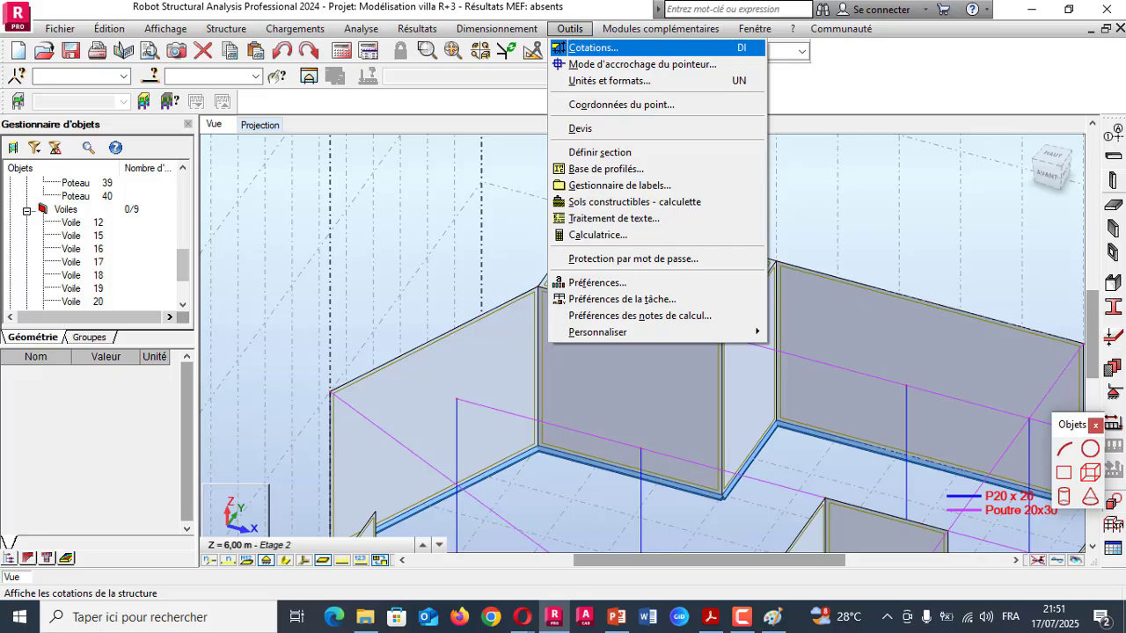
click(591, 47)
click(592, 212)
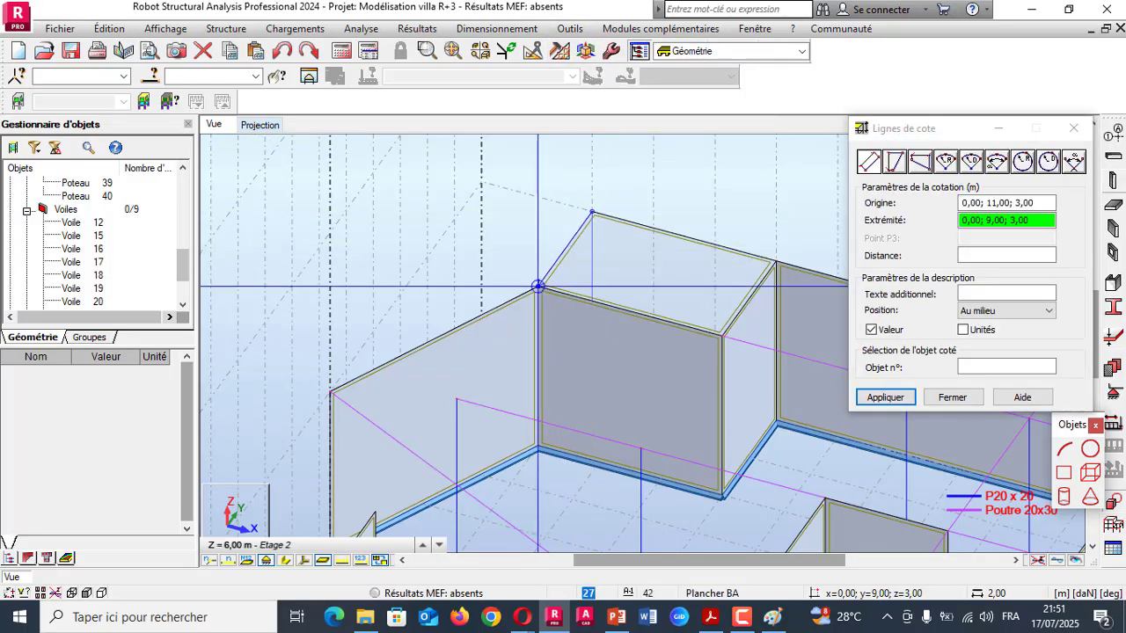
click(538, 286)
scroll(513, 250, down, 3)
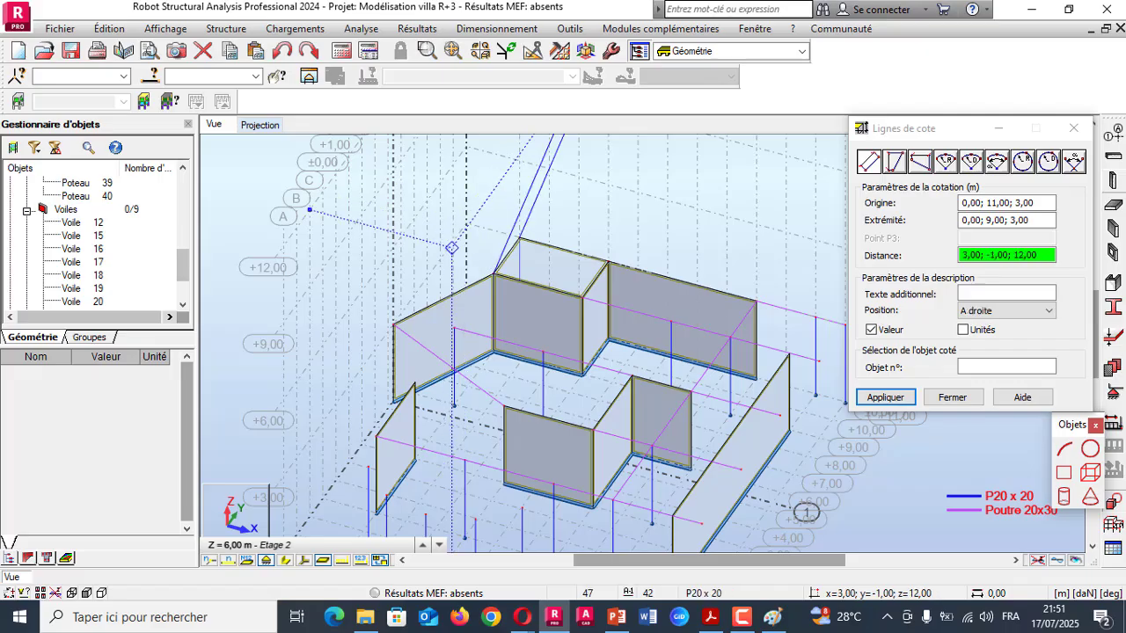
click(439, 266)
- Add a dimension line along the slab edge from 0,00; 11,00; 3,00 to 3,00; 11,00; 3,00
scroll(439, 266, down, 5)
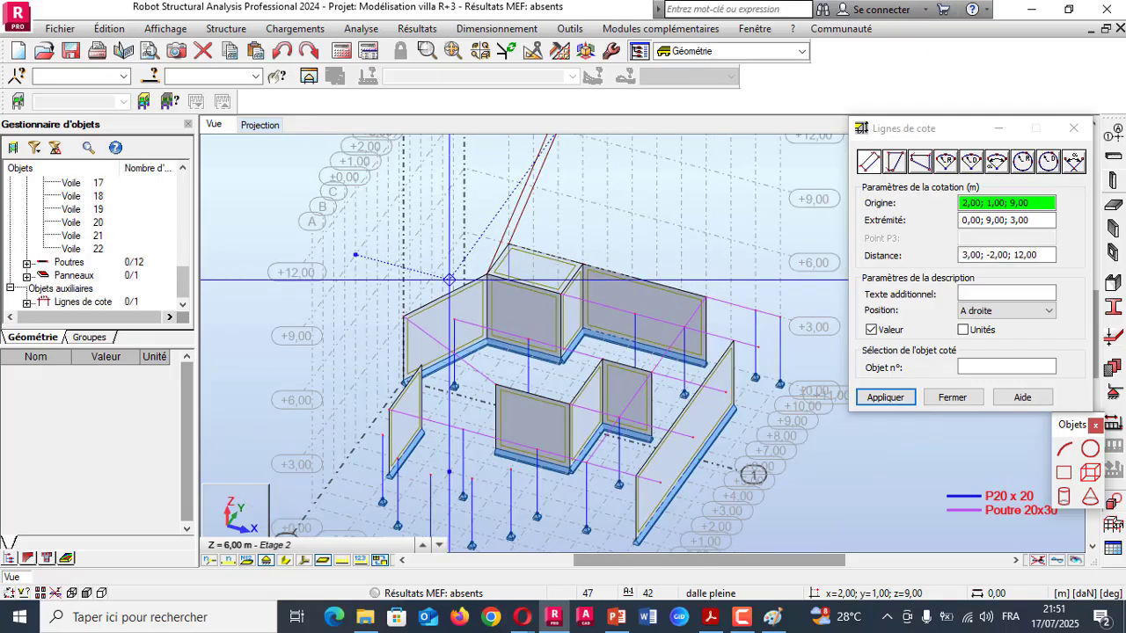
scroll(528, 165, up, 4)
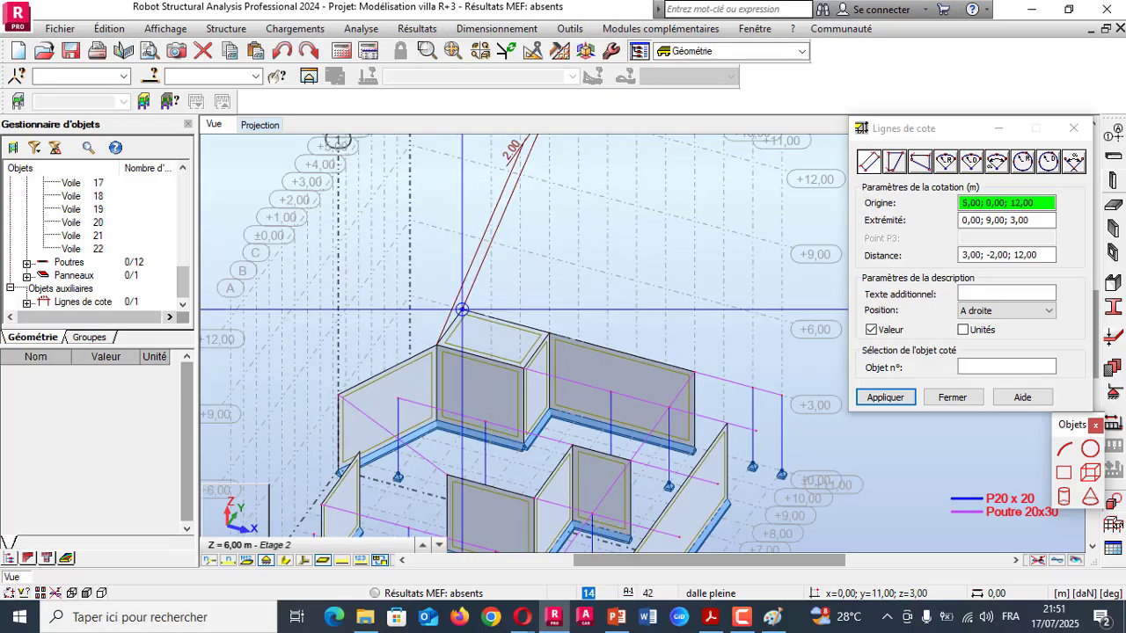
click(463, 310)
click(548, 334)
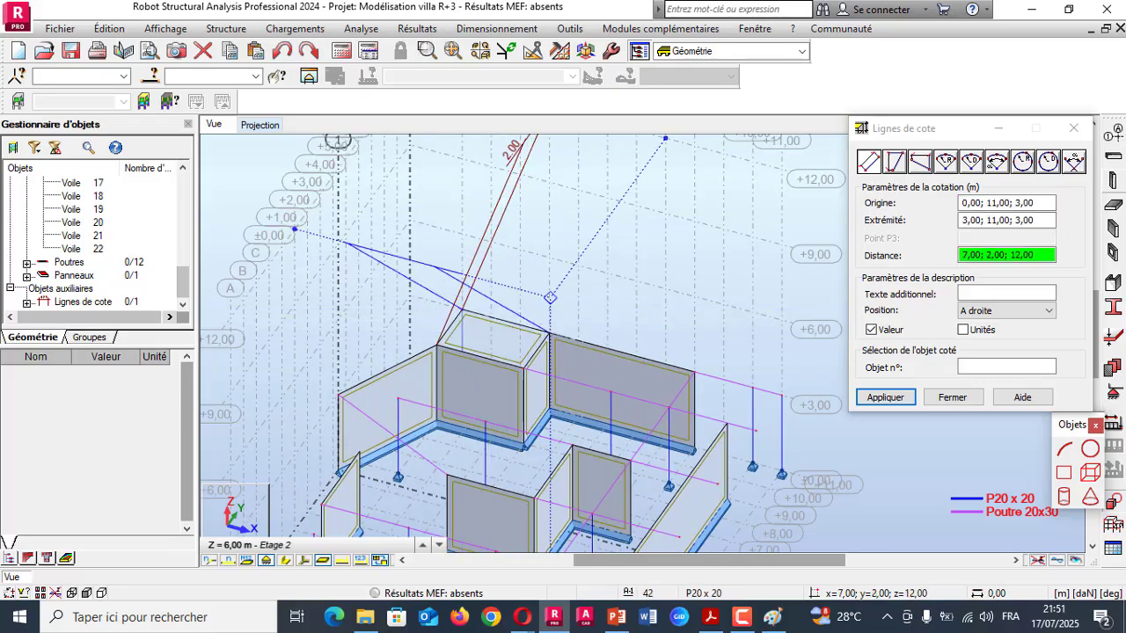
click(445, 278)
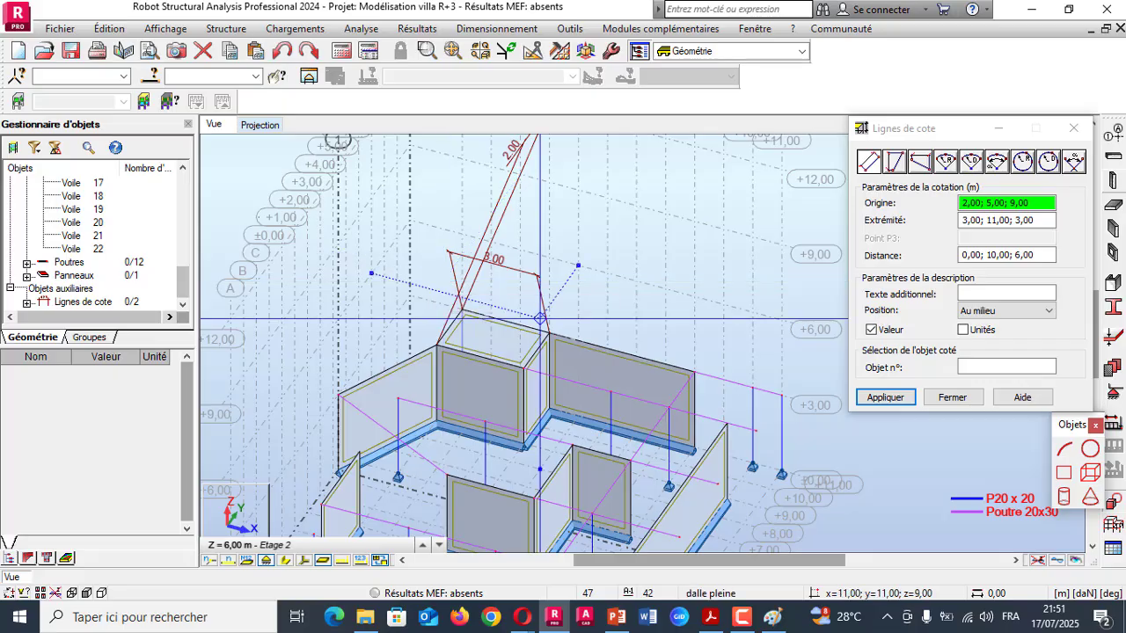
key(Escape)
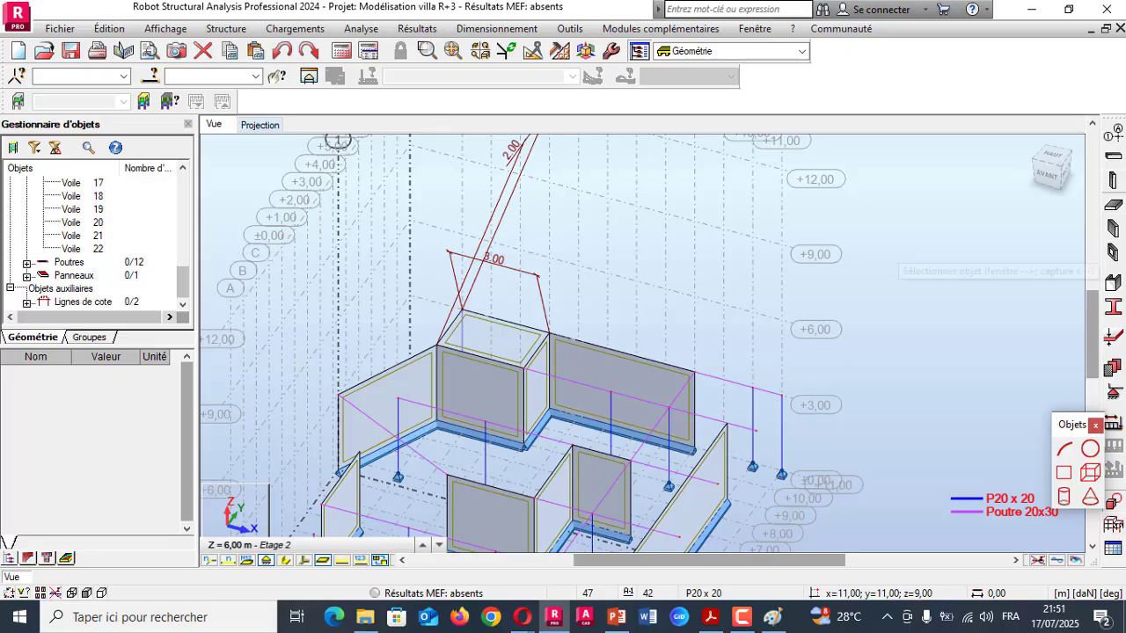
- Enable Direction de répartition de la charge in the panel display attributes
right_click(536, 189)
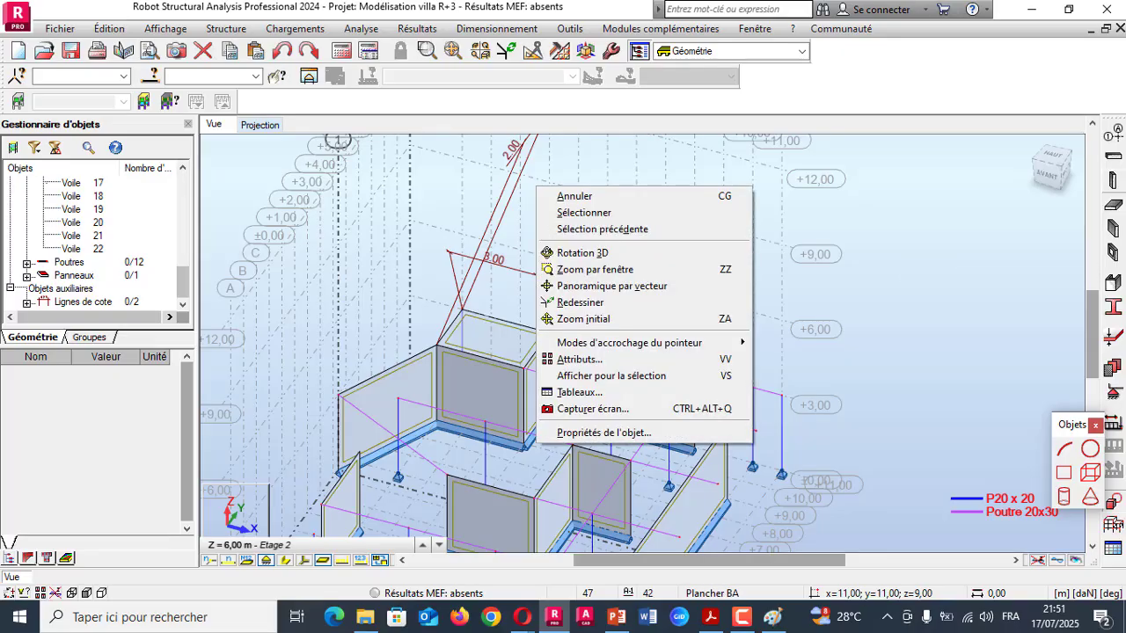
click(579, 359)
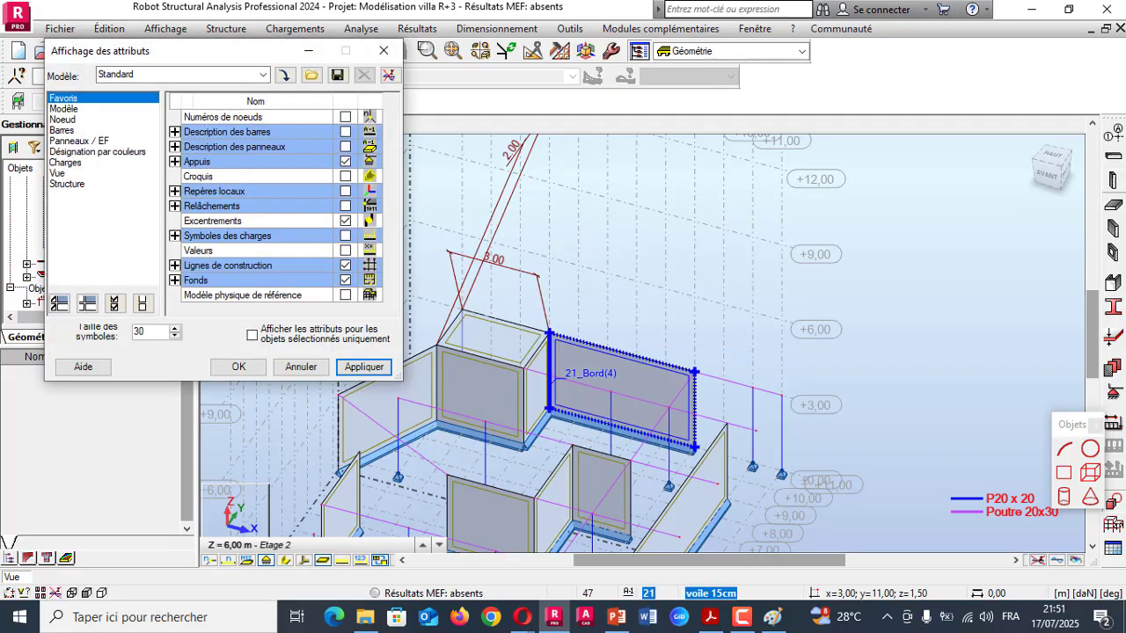
click(79, 141)
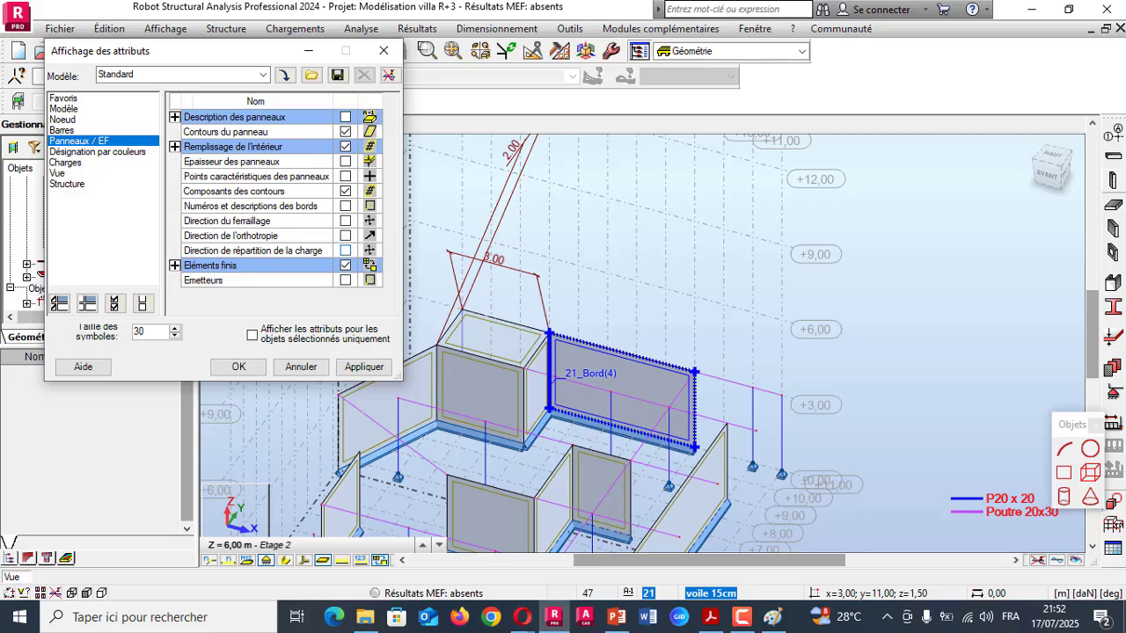
click(345, 250)
click(364, 367)
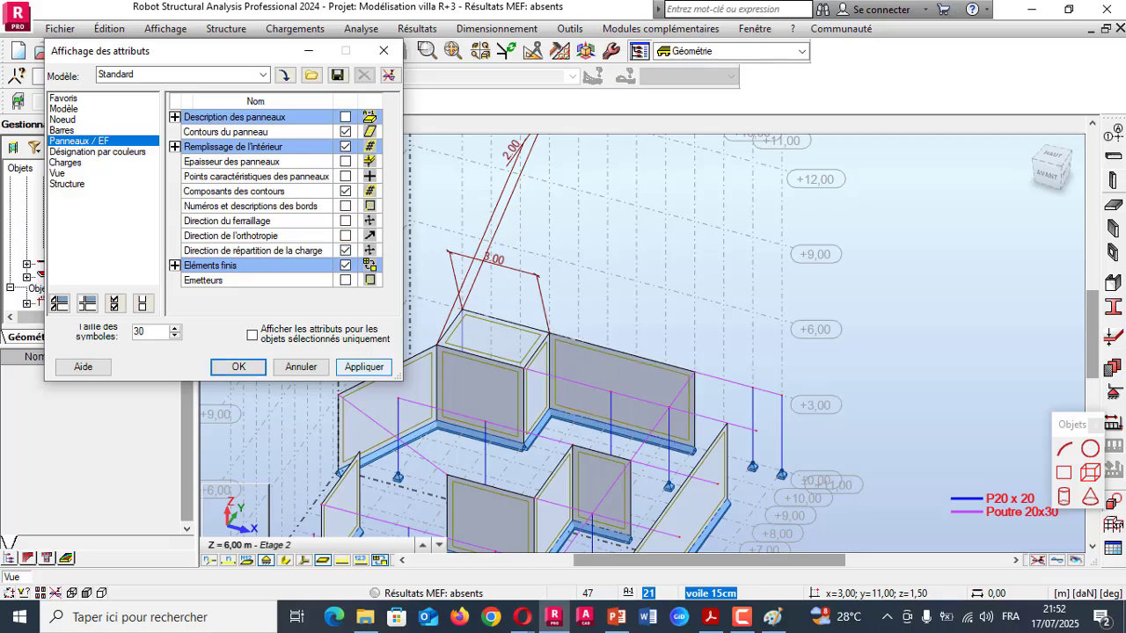
click(238, 367)
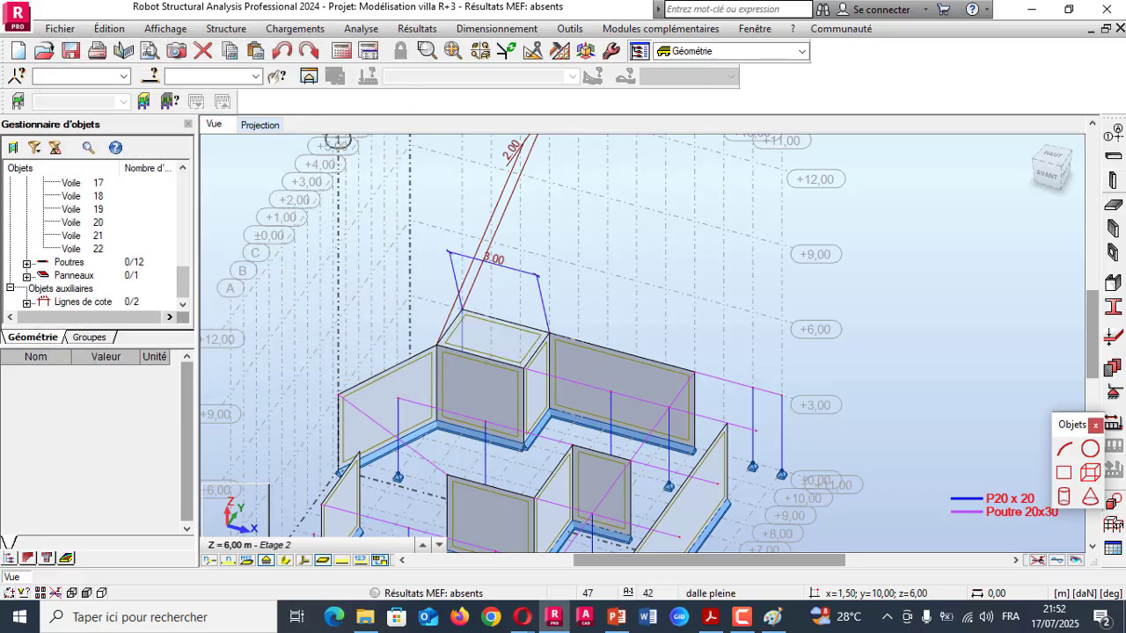
- Delete both dimension lines placed on the slab edges
right_click(383, 247)
click(425, 346)
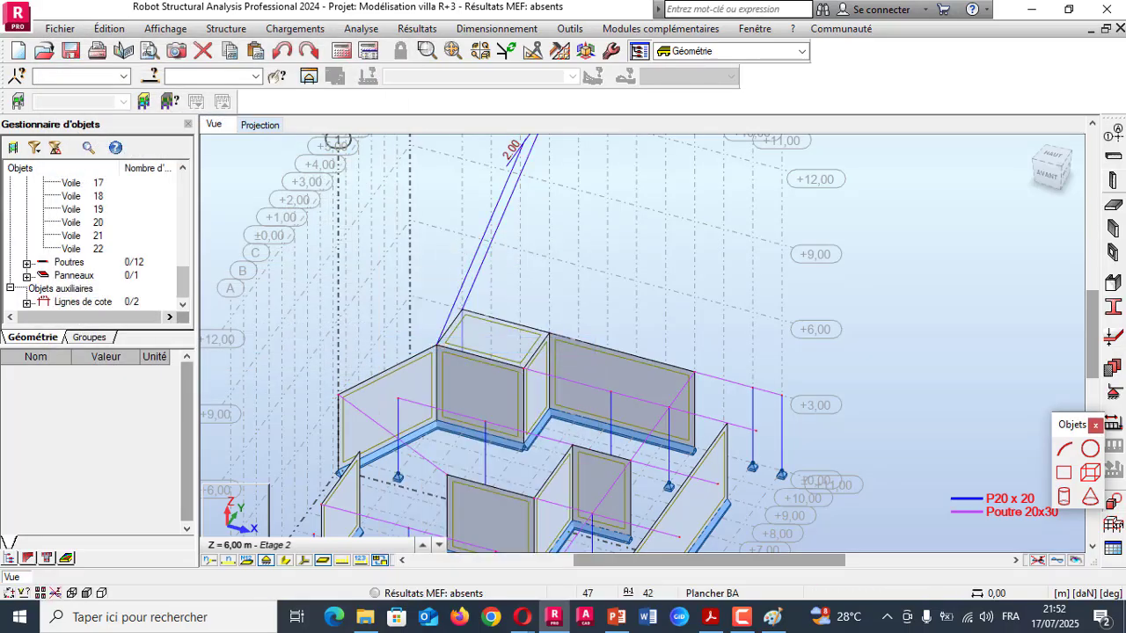
right_click(361, 328)
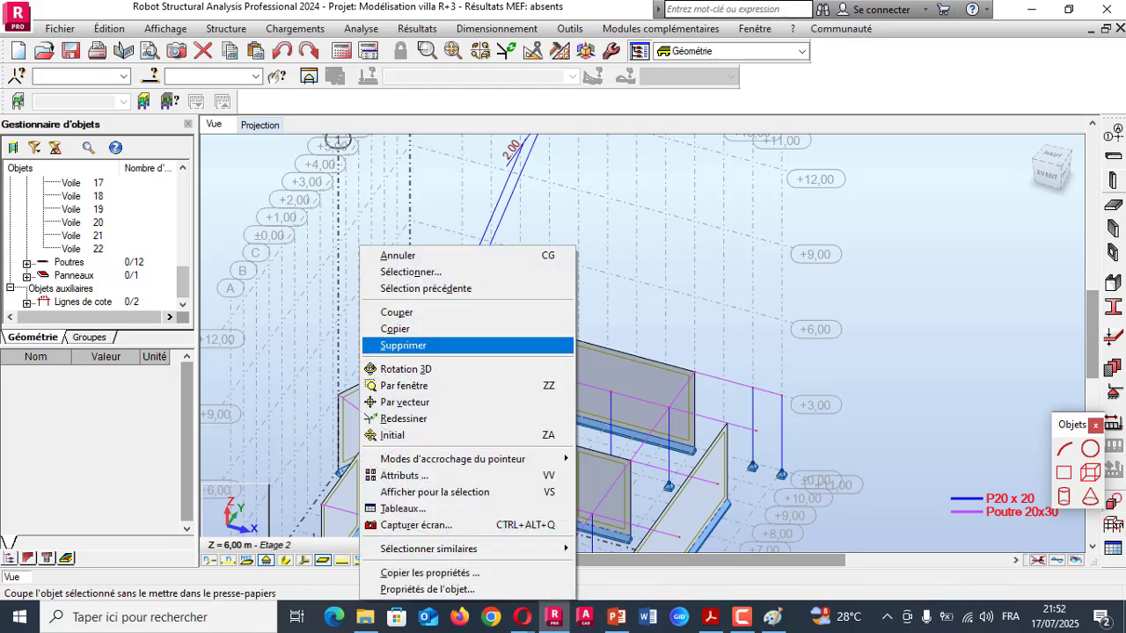
click(403, 346)
- Review the Panneaux / EF display attributes for the load distribution direction setting
scroll(493, 325, up, 5)
scroll(343, 264, down, 3)
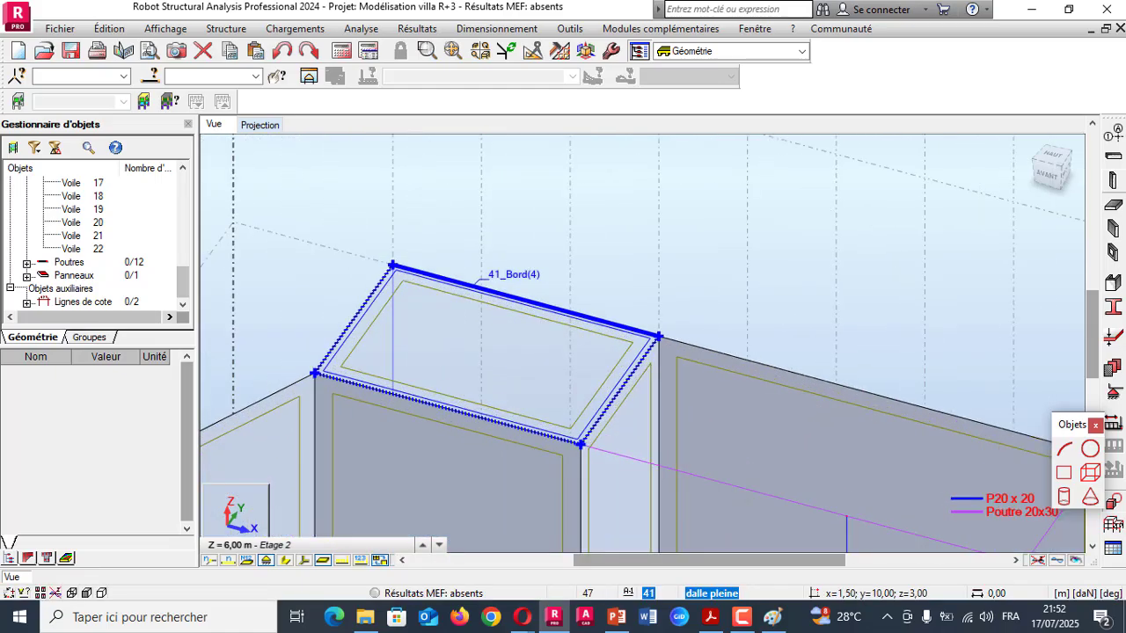
right_click(343, 256)
click(387, 429)
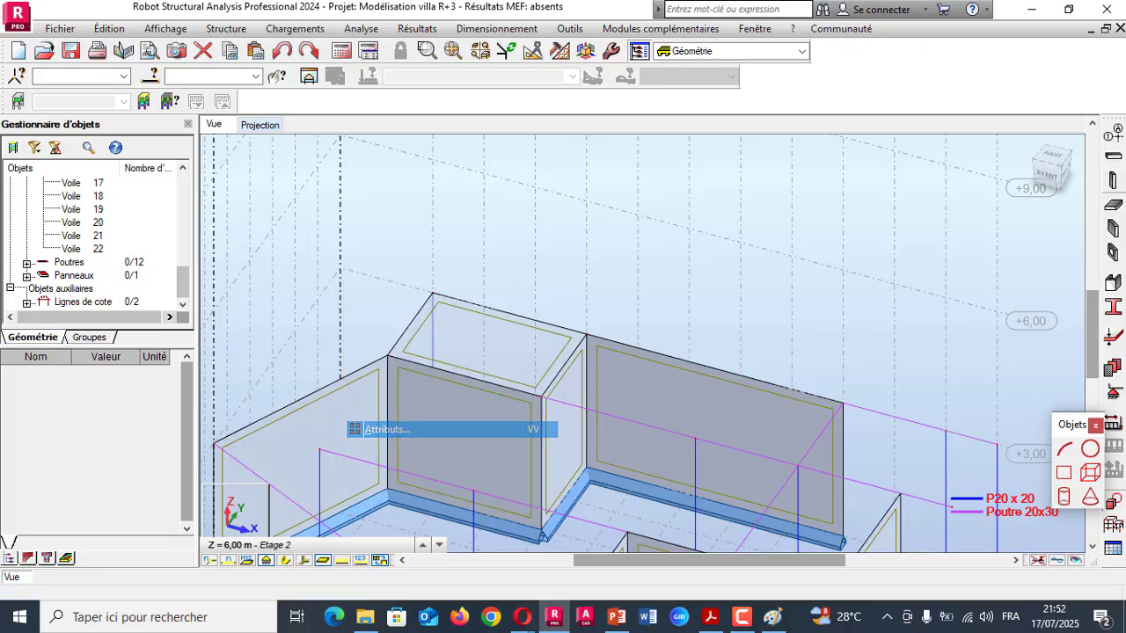
click(79, 141)
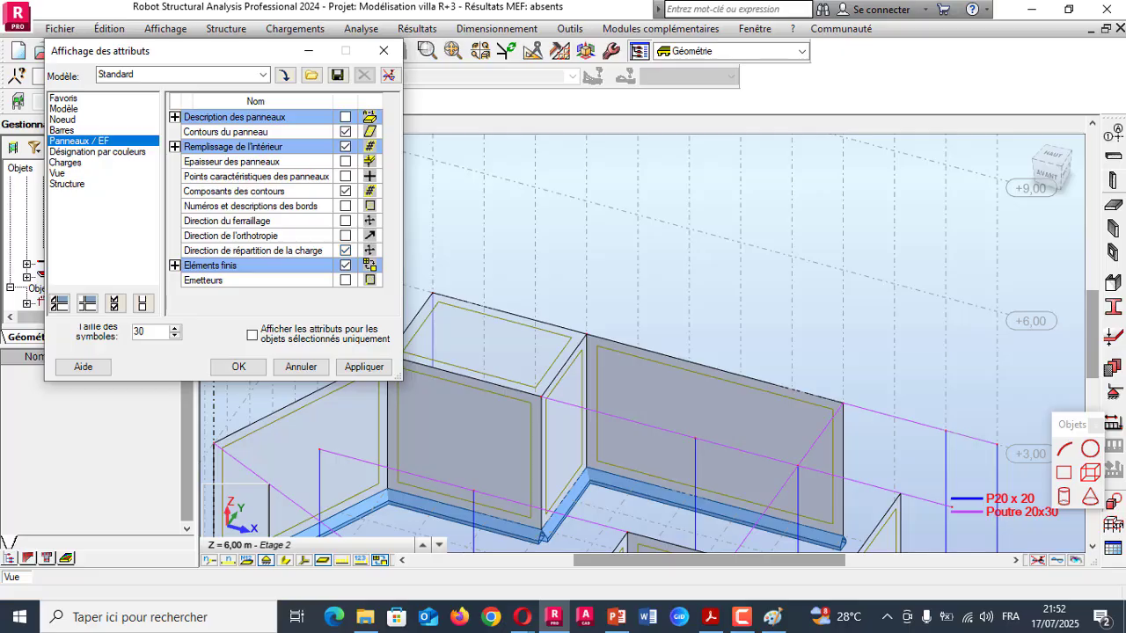
click(237, 367)
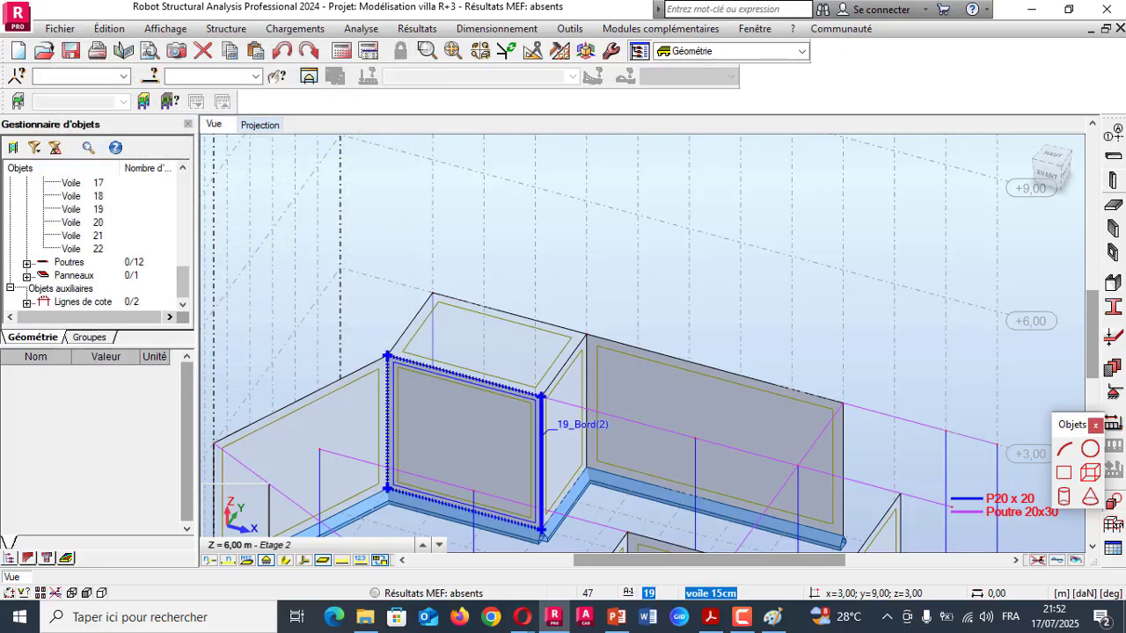
click(450, 369)
scroll(451, 369, down, 2)
scroll(511, 356, down, 2)
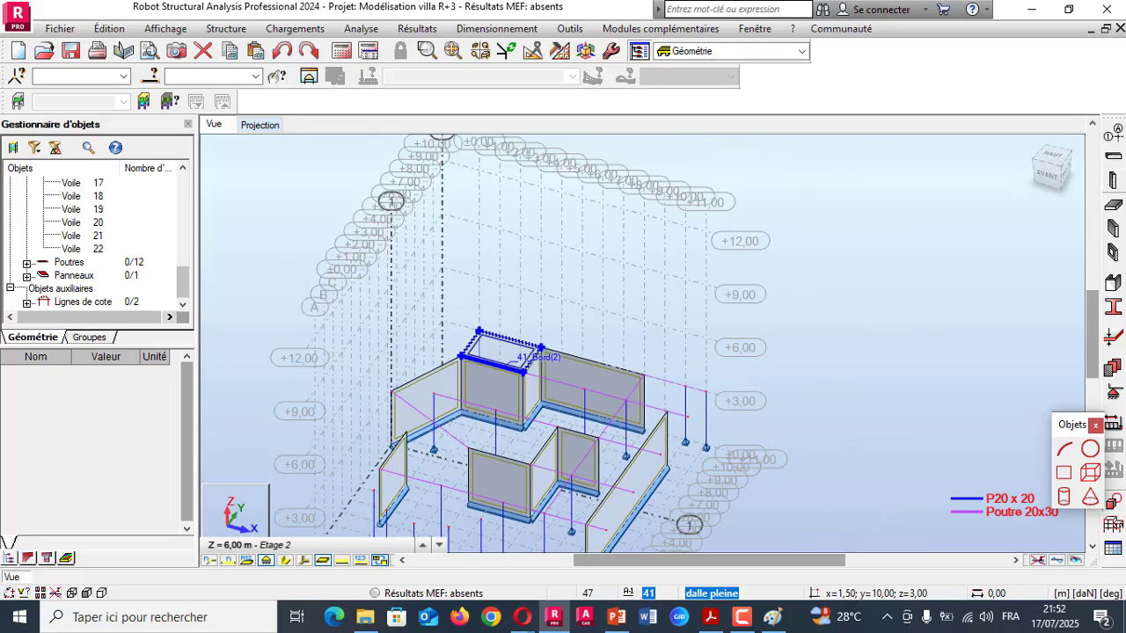
click(260, 125)
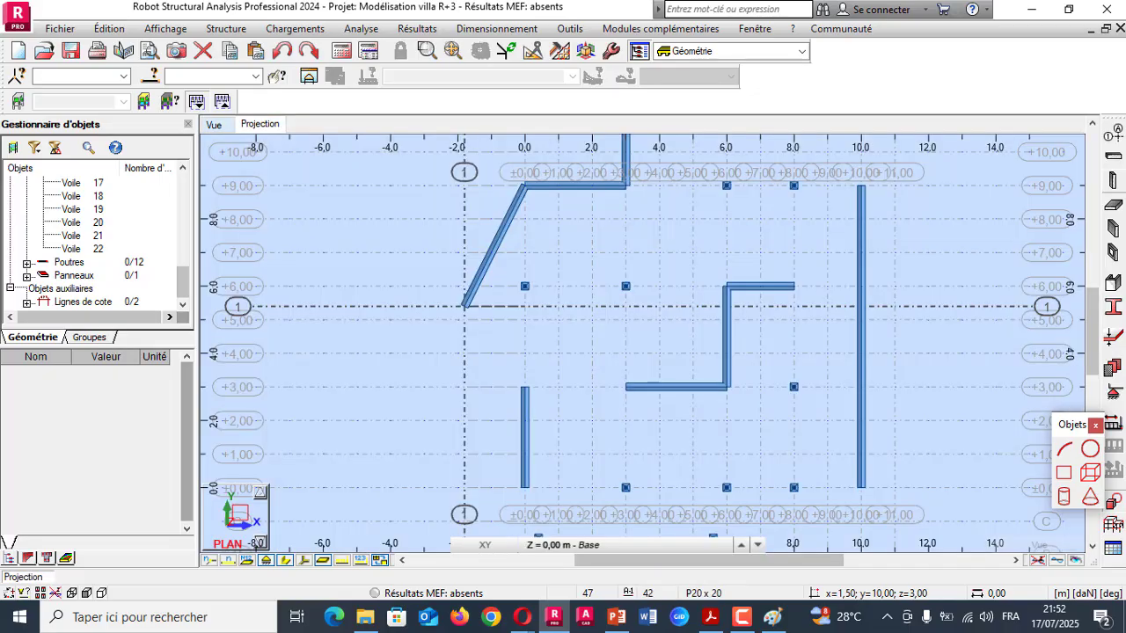
click(214, 125)
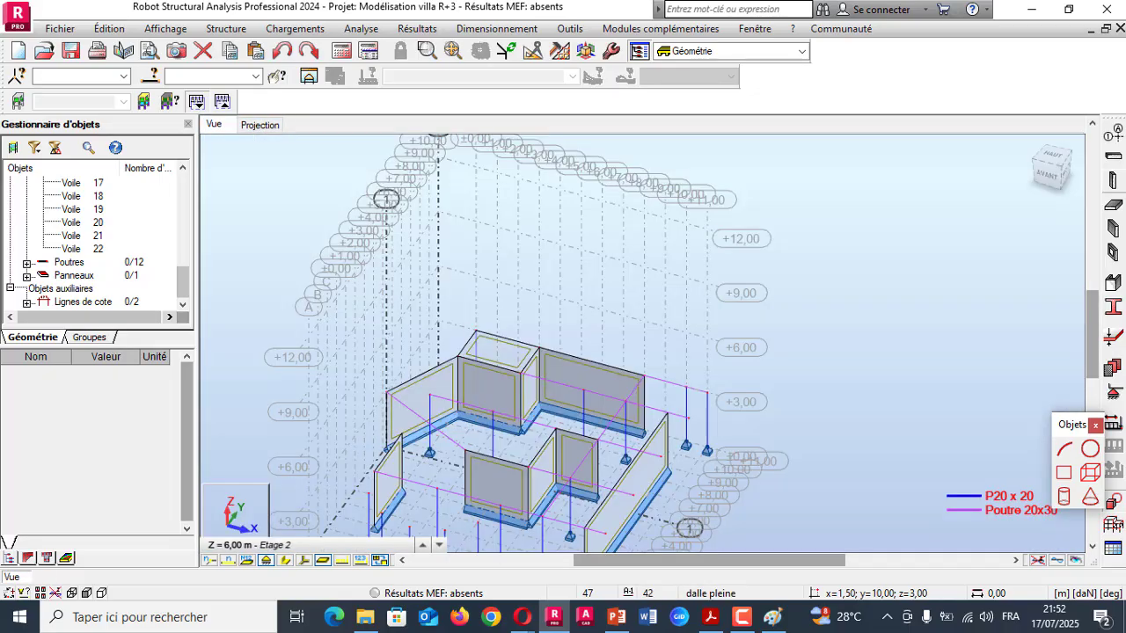
- Start a new panel calculation model named dalle pleine, with elastic stiffness set to pas d'éléments finis
scroll(510, 356, up, 4)
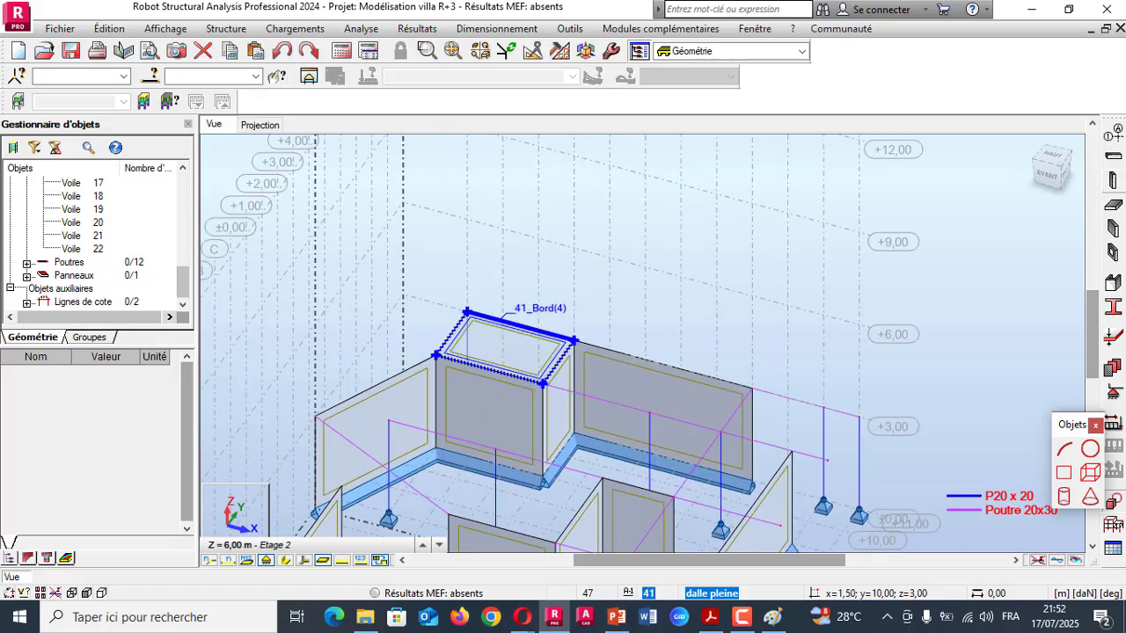
scroll(510, 343, up, 1)
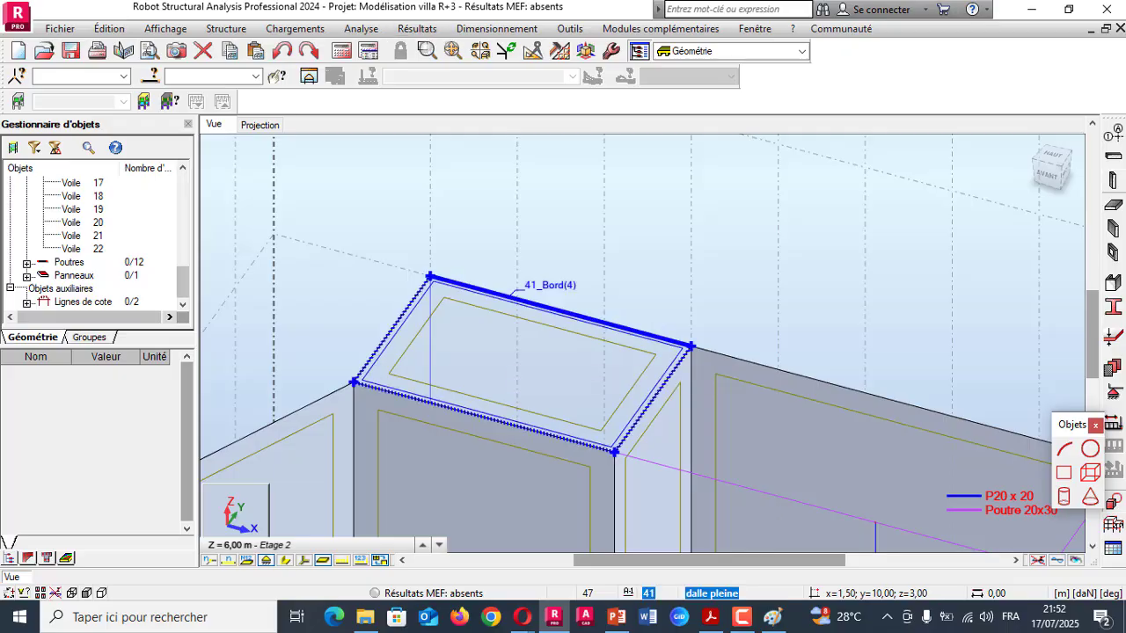
click(226, 29)
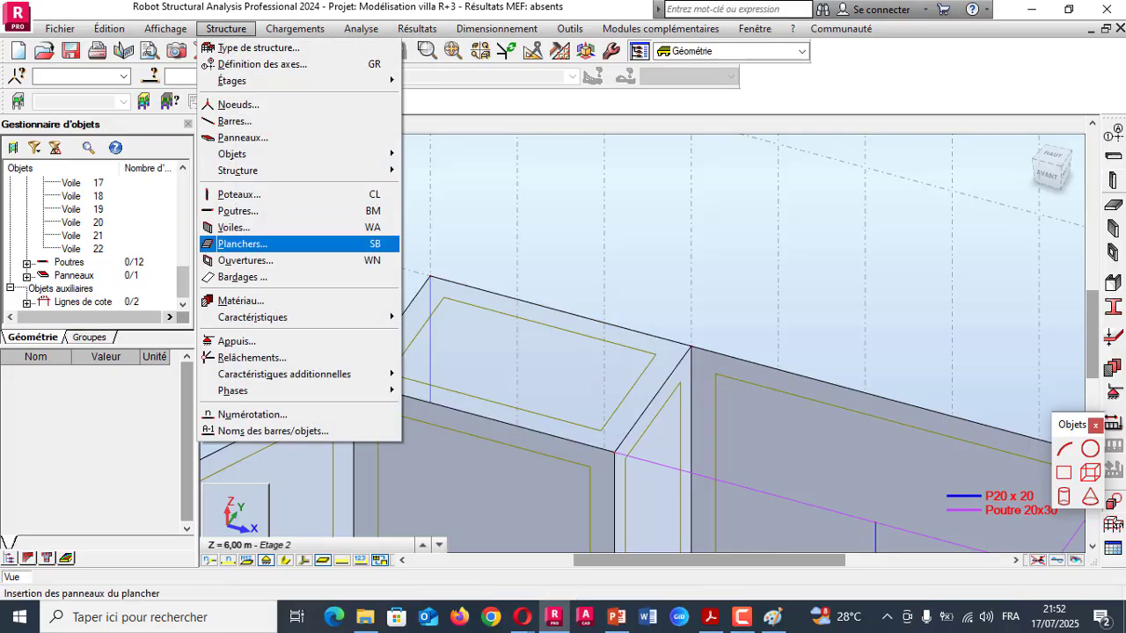
mouse_move(253, 317)
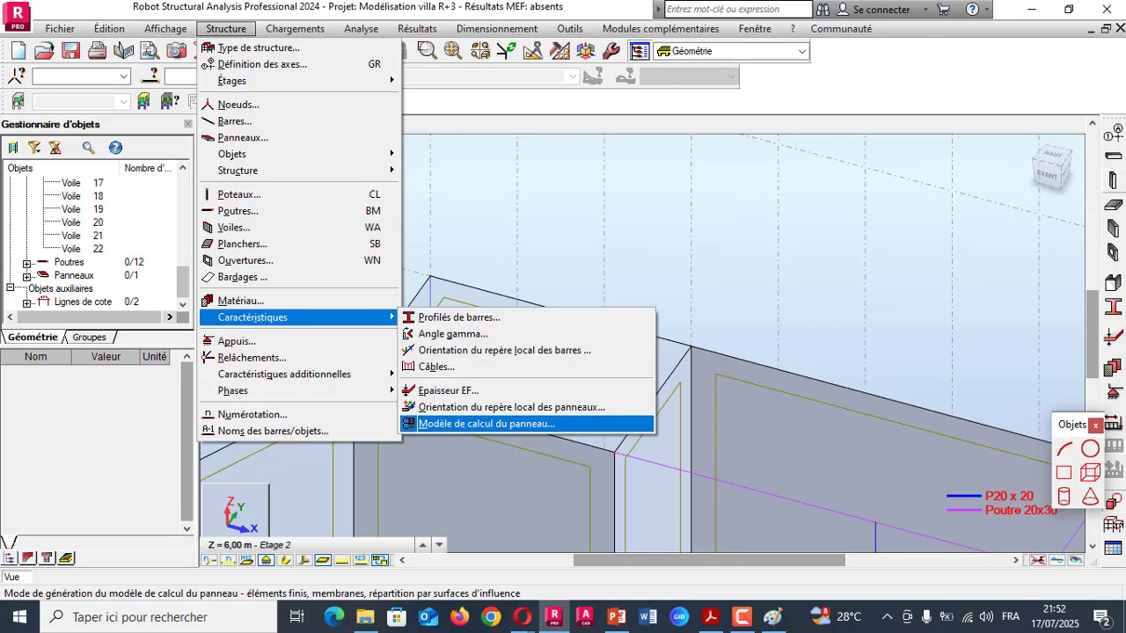
click(487, 423)
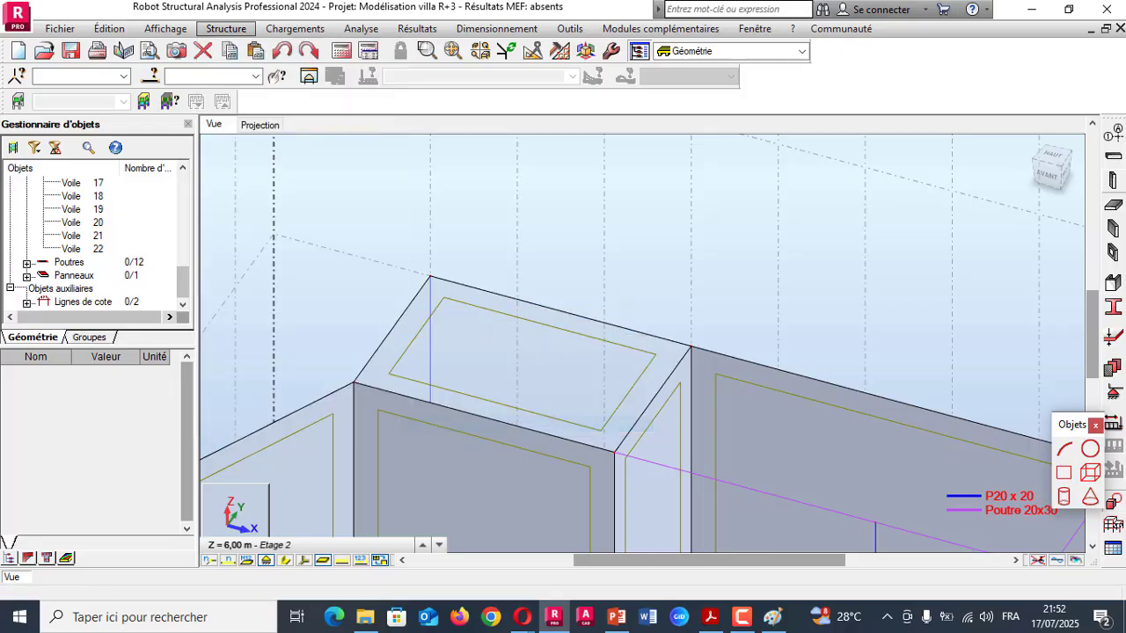
click(226, 28)
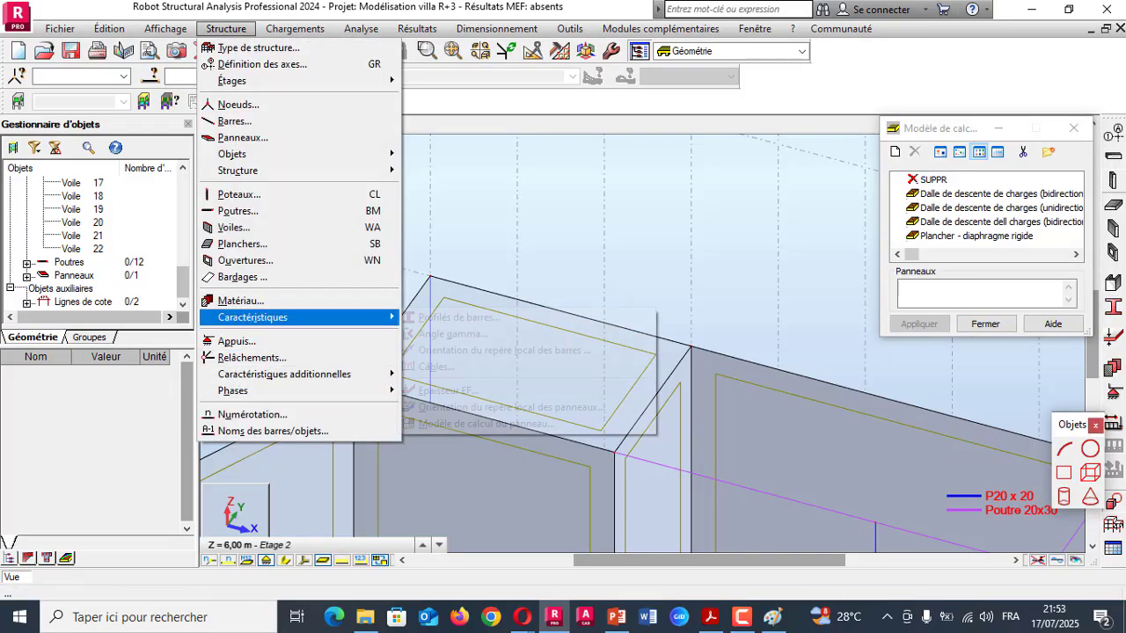
mouse_move(252, 317)
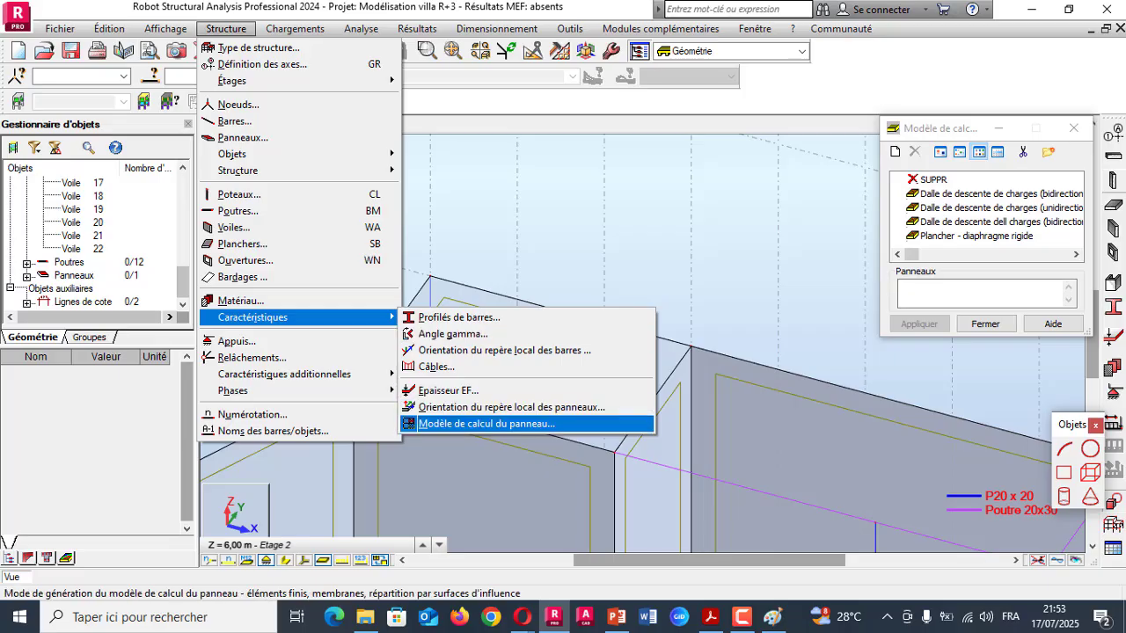
click(486, 423)
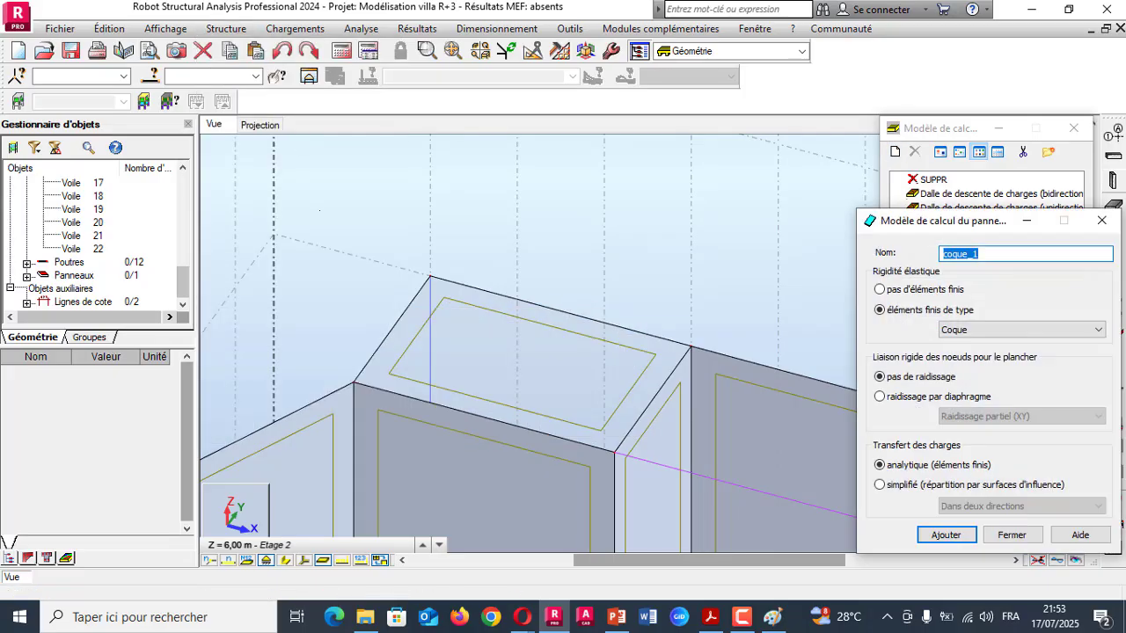
text(d)
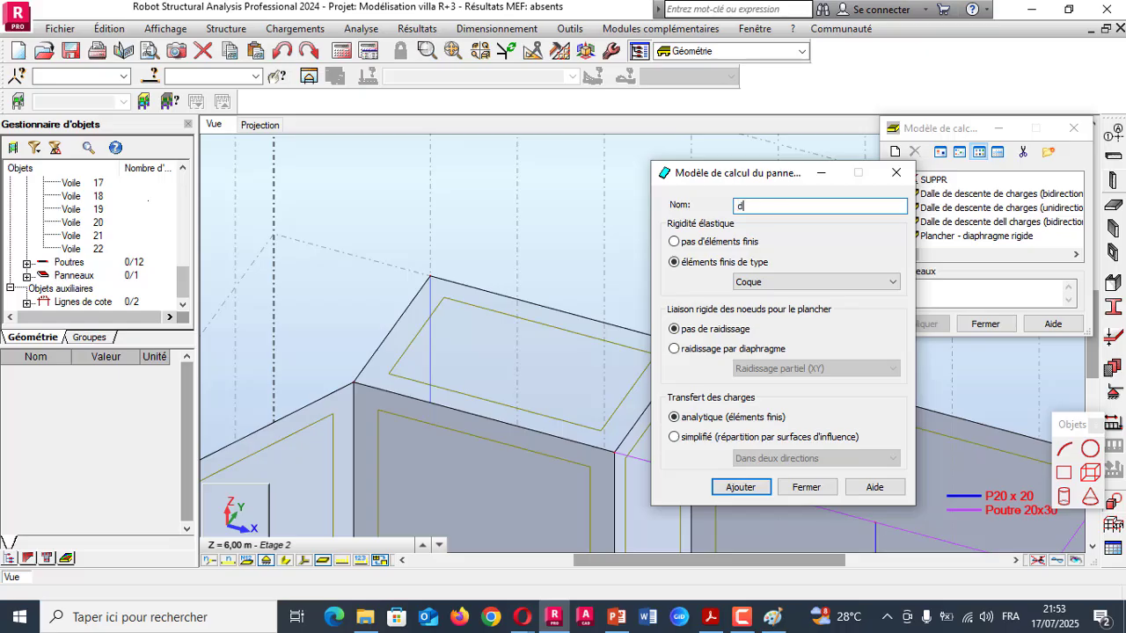
text(alle)
text(pleine)
click(675, 242)
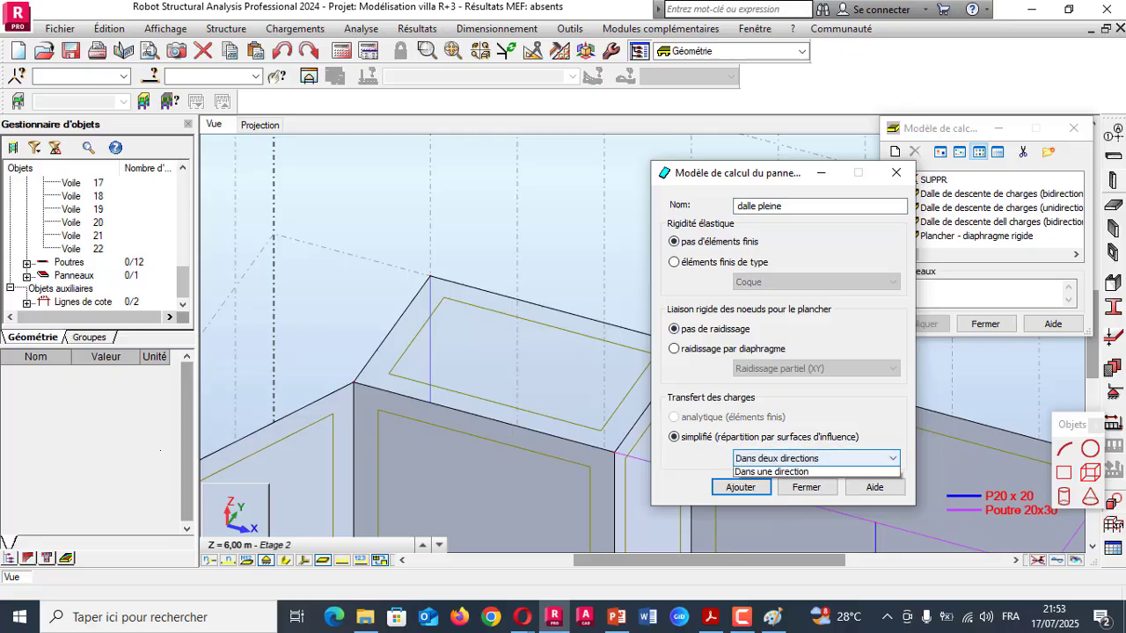
- Set the model's simplified load transfer to Dans deux directions and add it to the model list
click(816, 458)
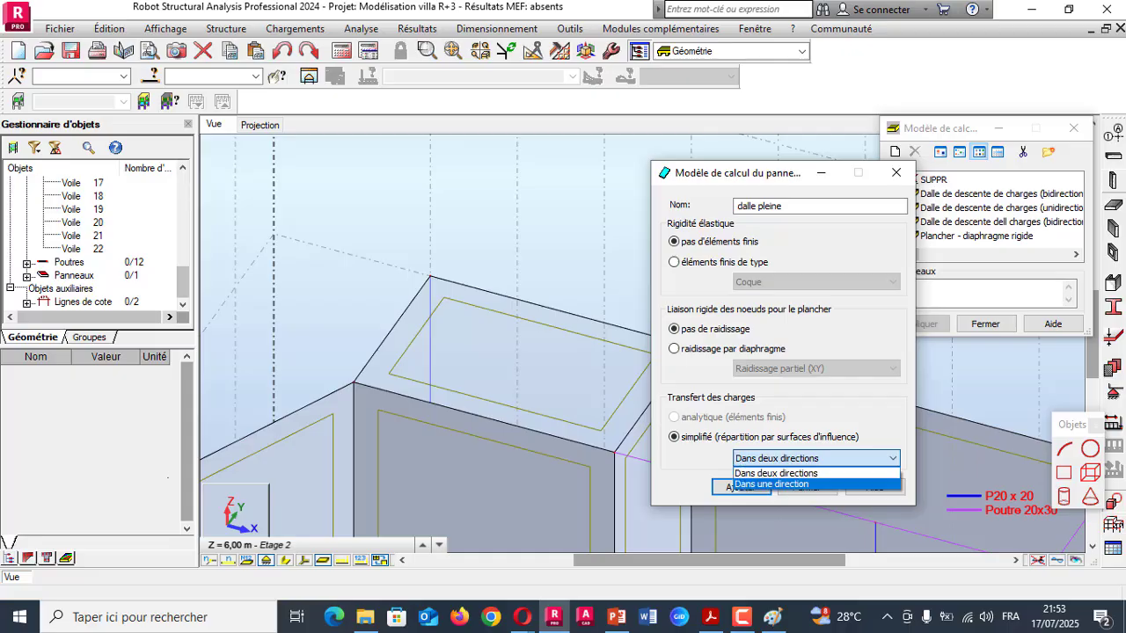
click(771, 485)
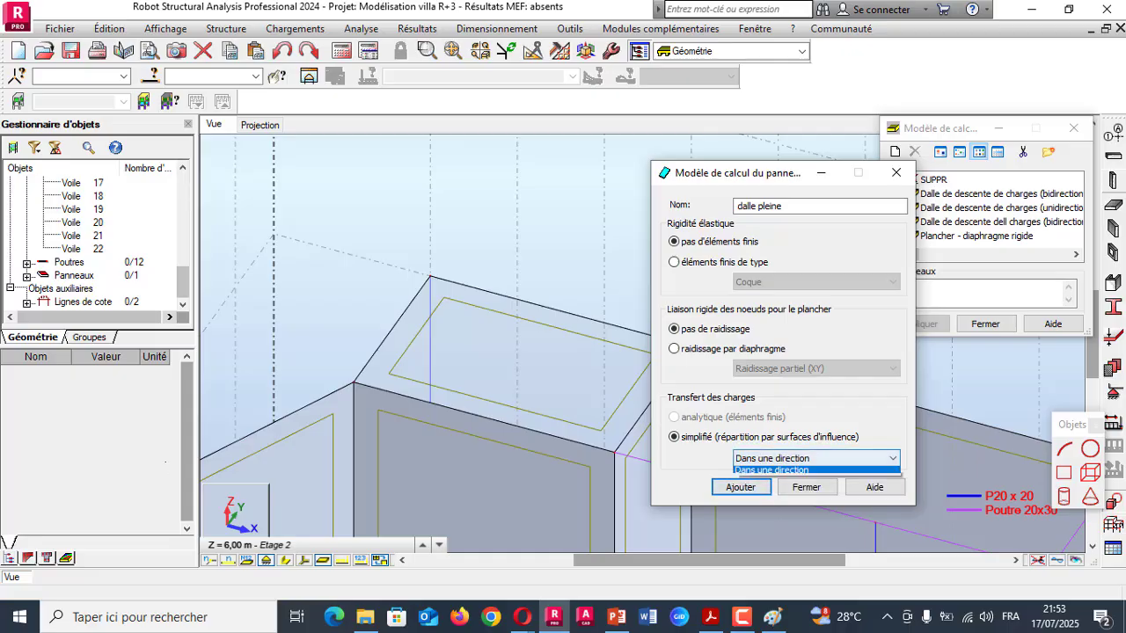
click(816, 458)
click(771, 483)
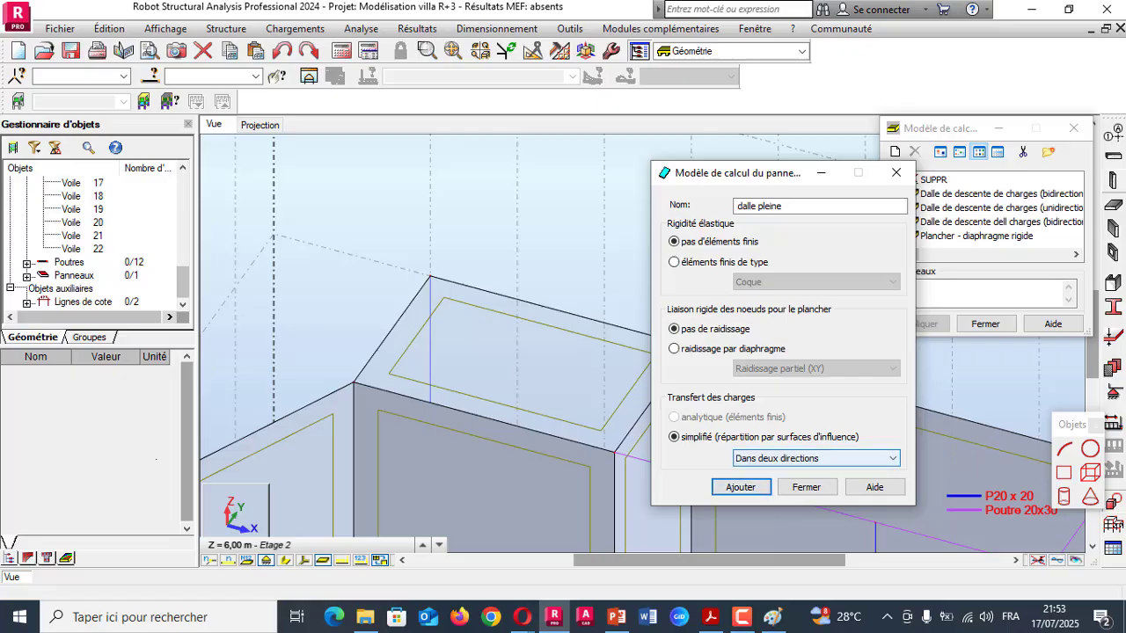
click(741, 487)
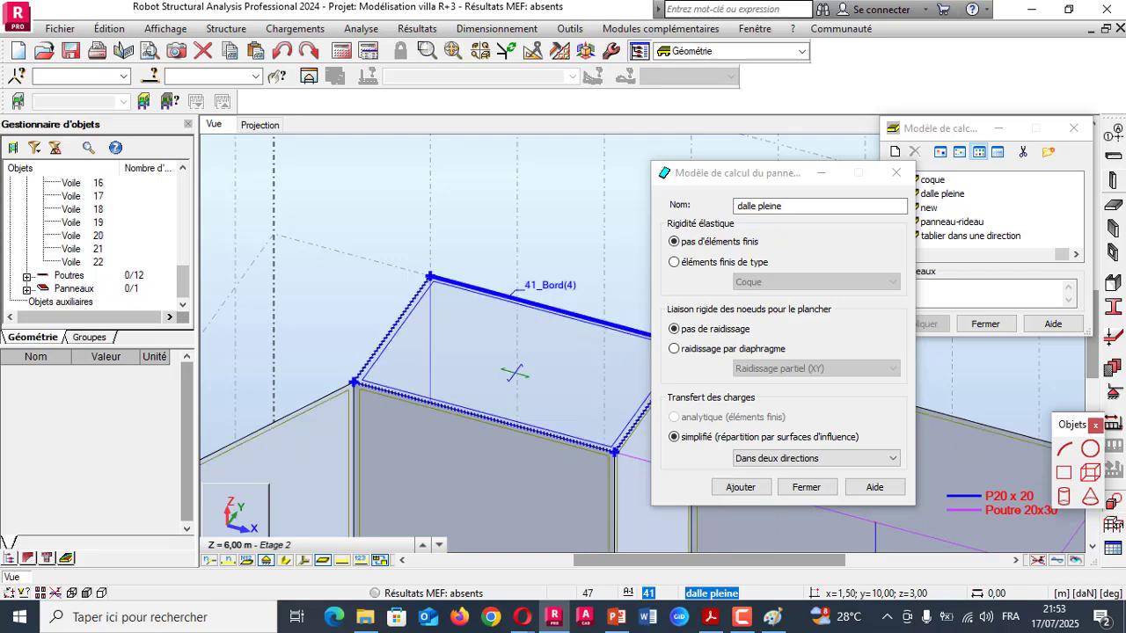
- Redefine the dalle pleine model with load transfer Dans une direction and examine the distribution symbol on the slab
scroll(513, 373, up, 4)
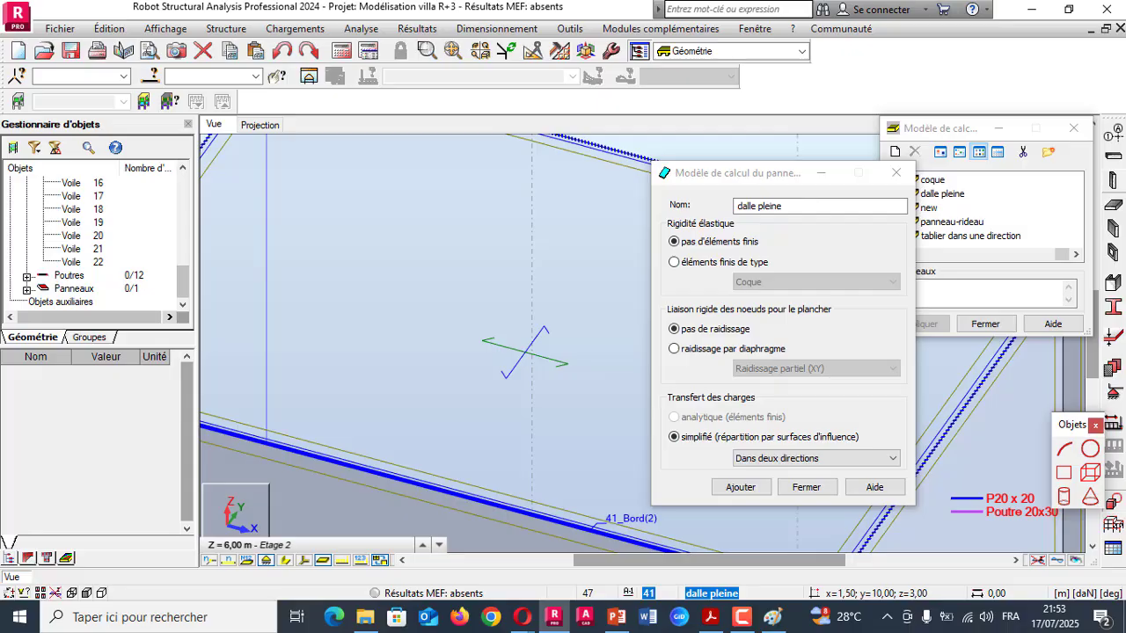
click(817, 458)
click(775, 485)
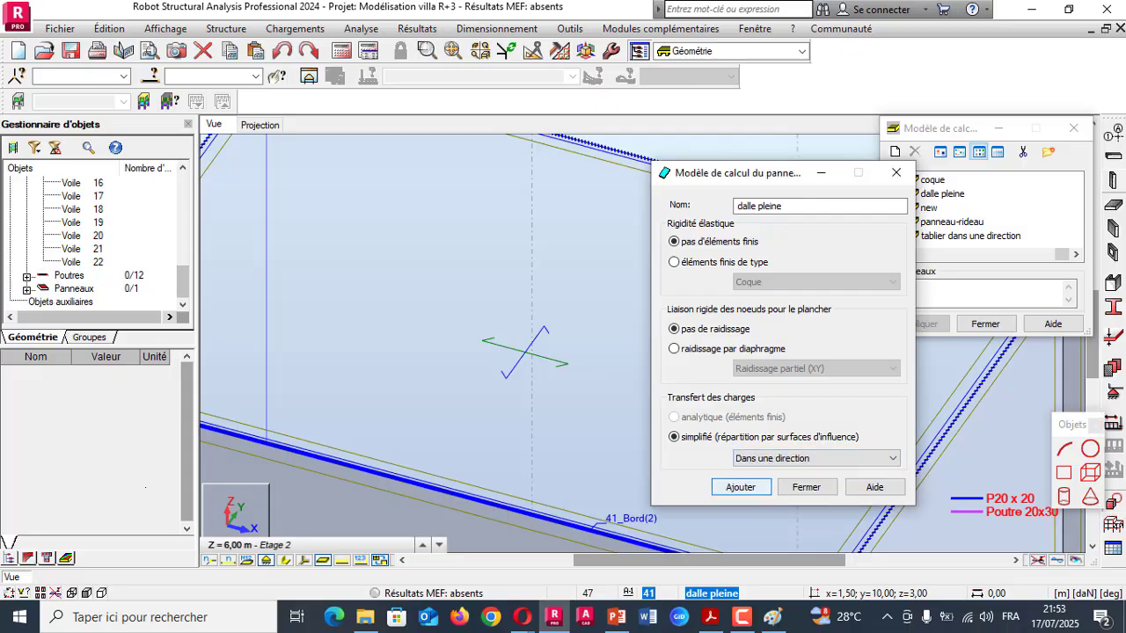
click(740, 487)
click(817, 375)
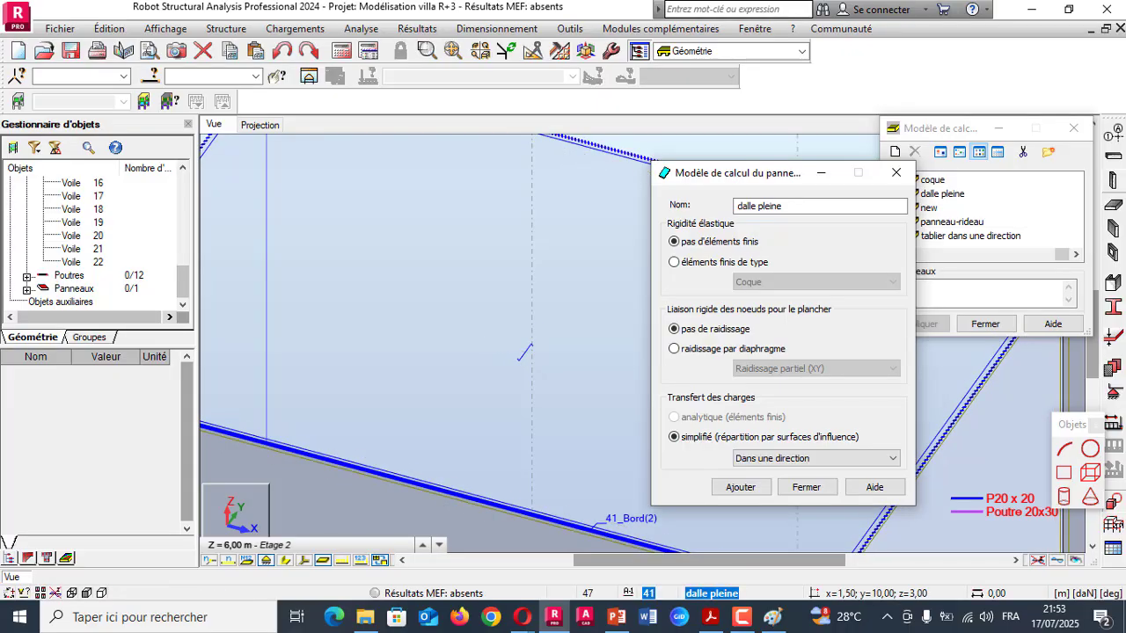
scroll(525, 353, up, 6)
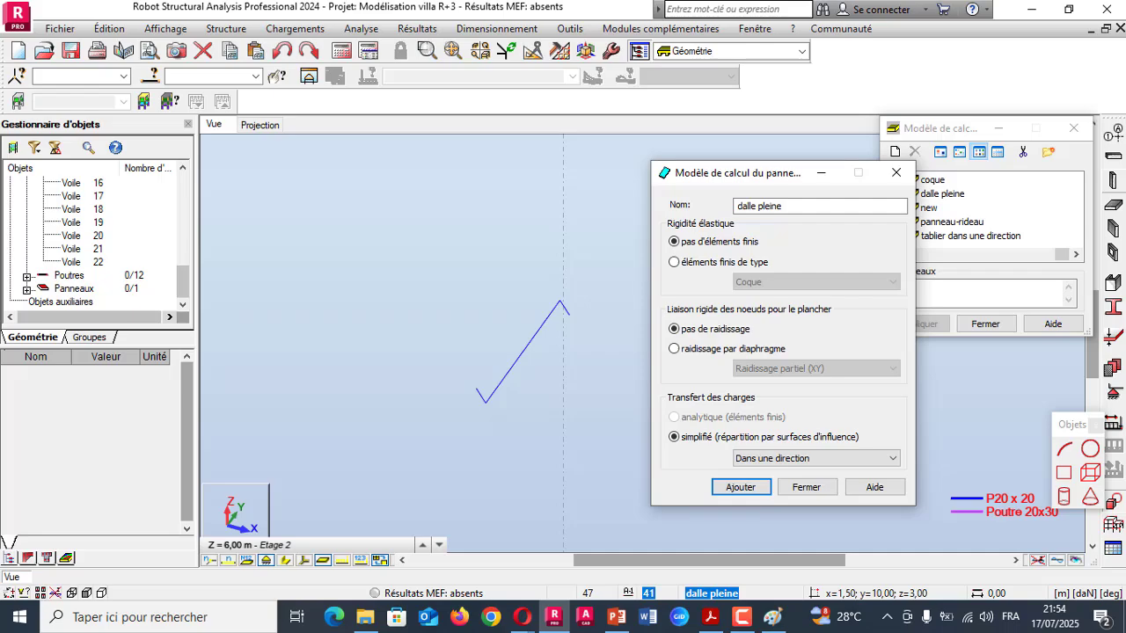
- Switch to the Google Meet call in Opera, check the participants list, and return to Robot
click(522, 617)
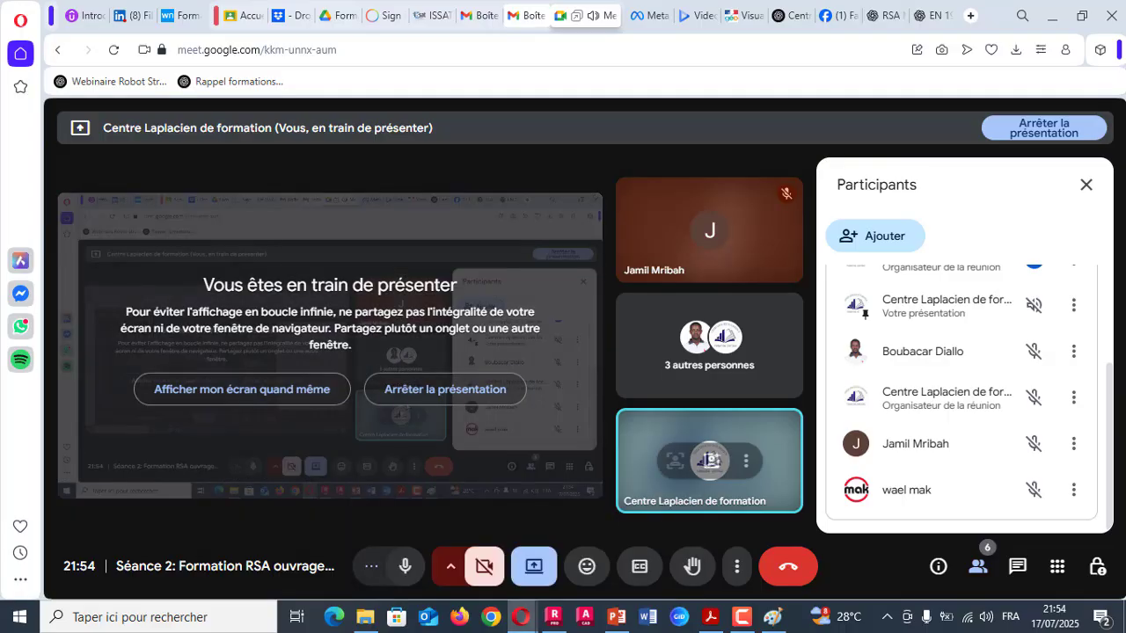
scroll(972, 387, up, 3)
scroll(972, 387, down, 3)
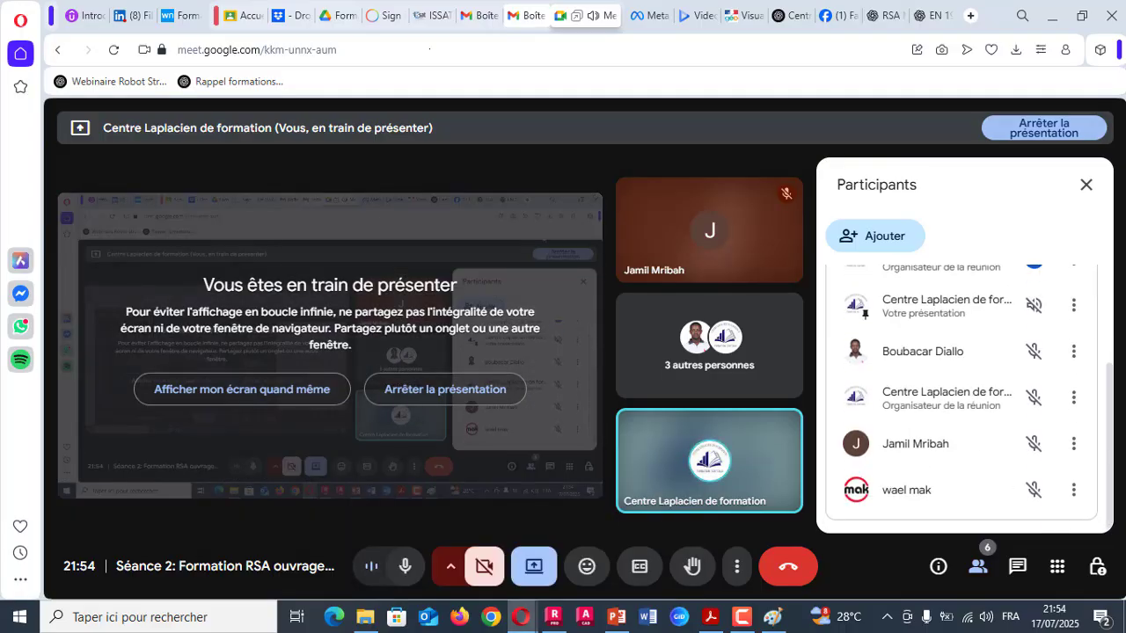
click(1052, 16)
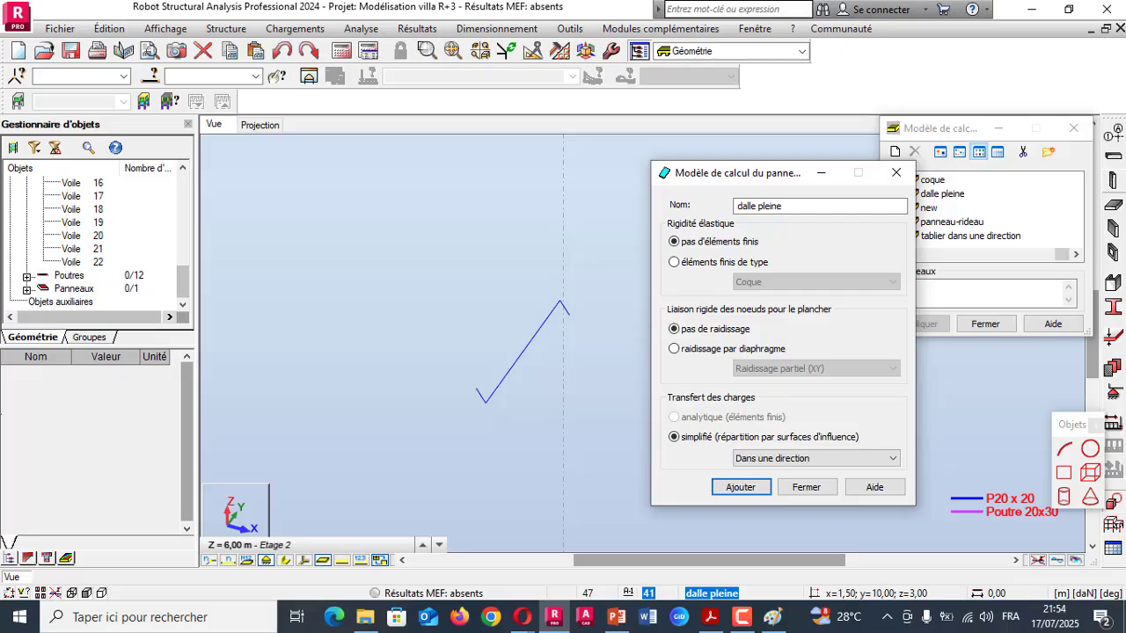
- Redefine the dalle pleine model with load transfer Dans deux directions, overwriting its existing definition
scroll(334, 282, down, 5)
scroll(369, 282, down, 8)
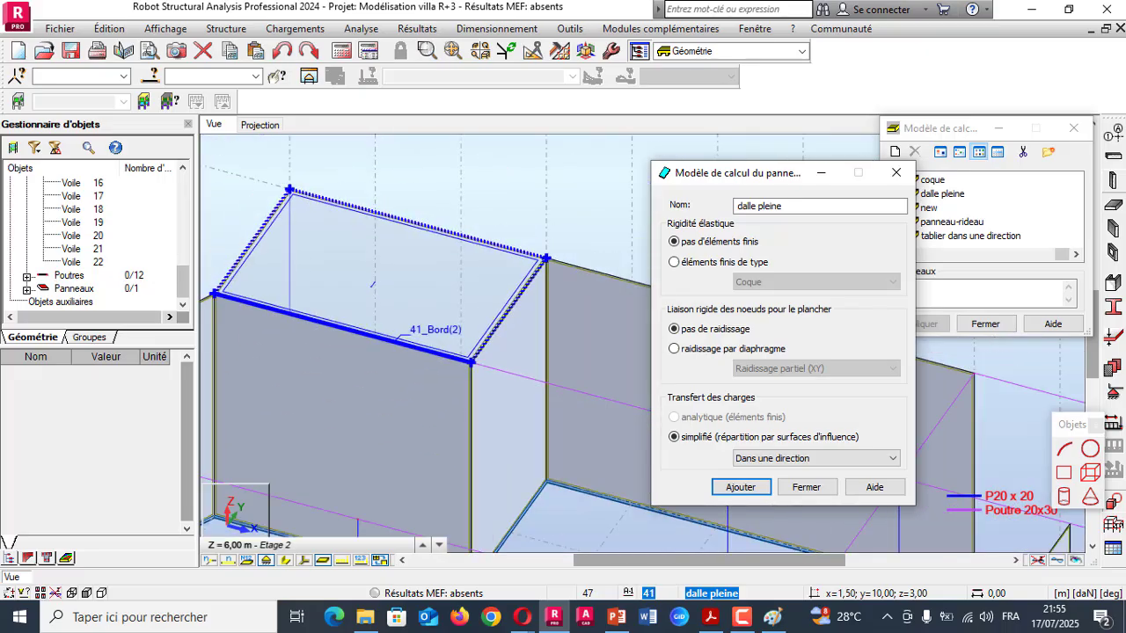
scroll(370, 281, down, 2)
scroll(390, 281, down, 2)
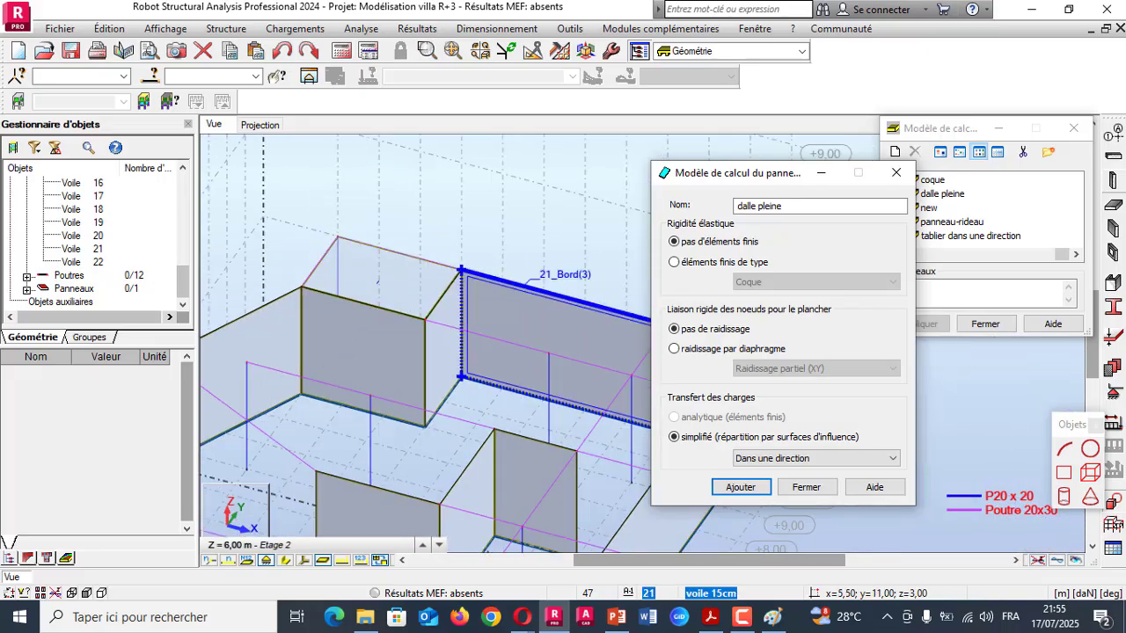
scroll(387, 286, down, 2)
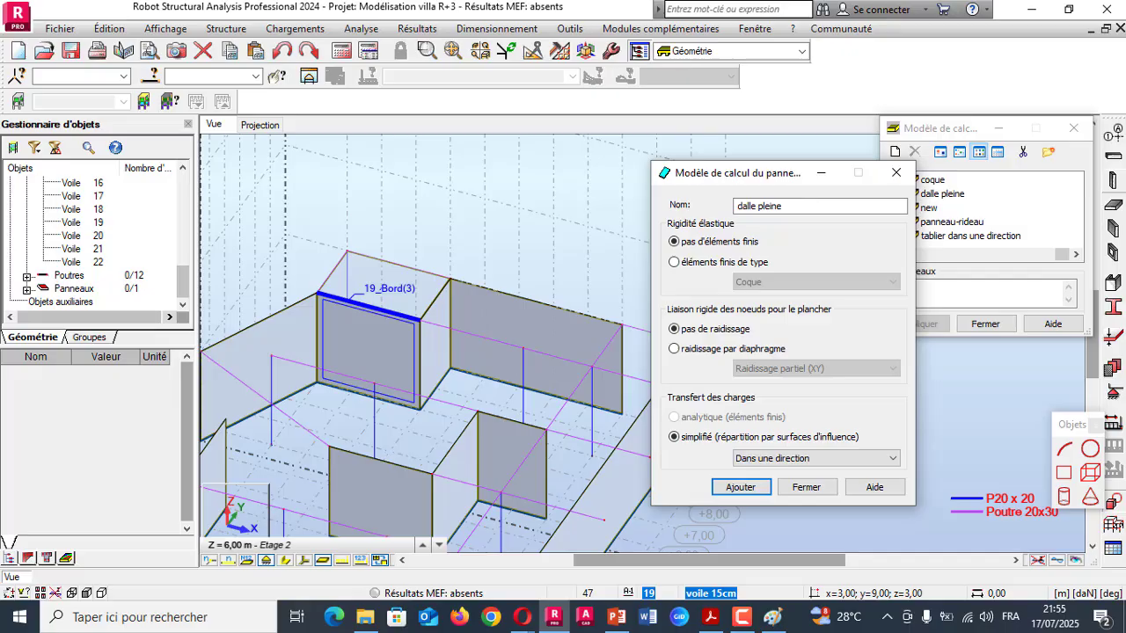
scroll(387, 286, up, 5)
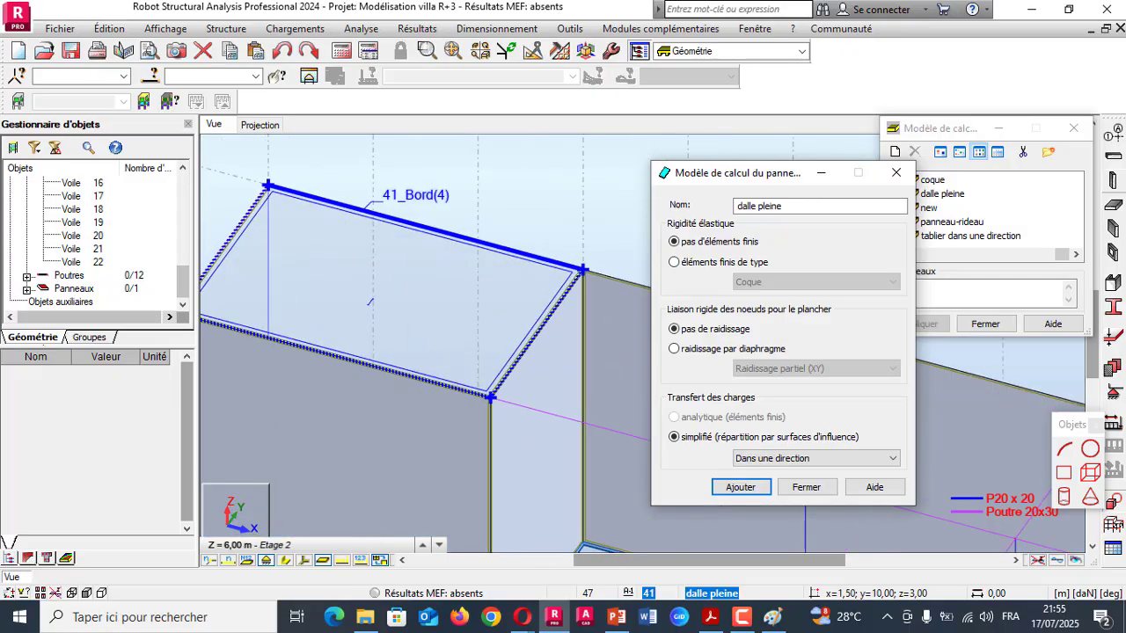
click(816, 459)
click(776, 473)
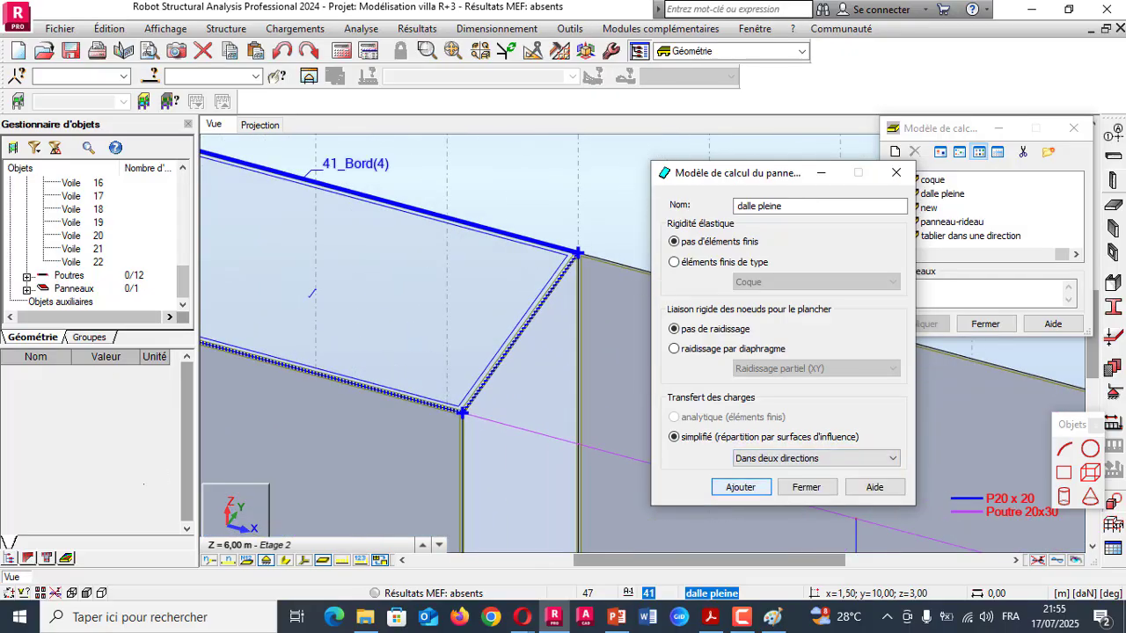
click(741, 487)
key(Return)
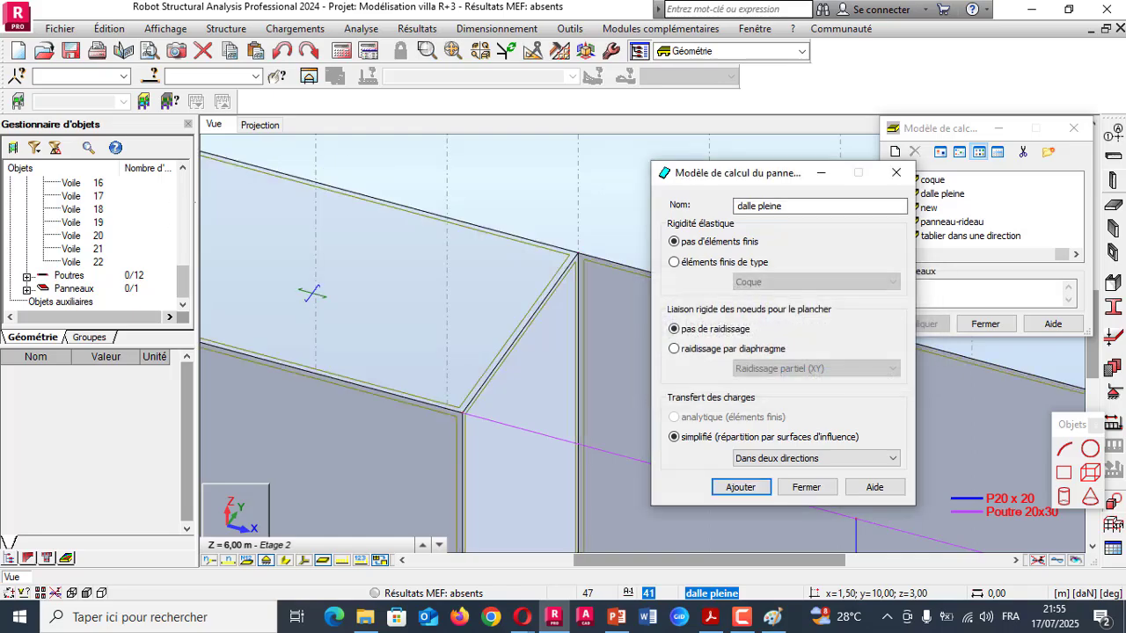
- Add a second panel calculation model named dalle pleine deux direc with two-directional load transfer, and close its definition
text(deux direc)
click(740, 486)
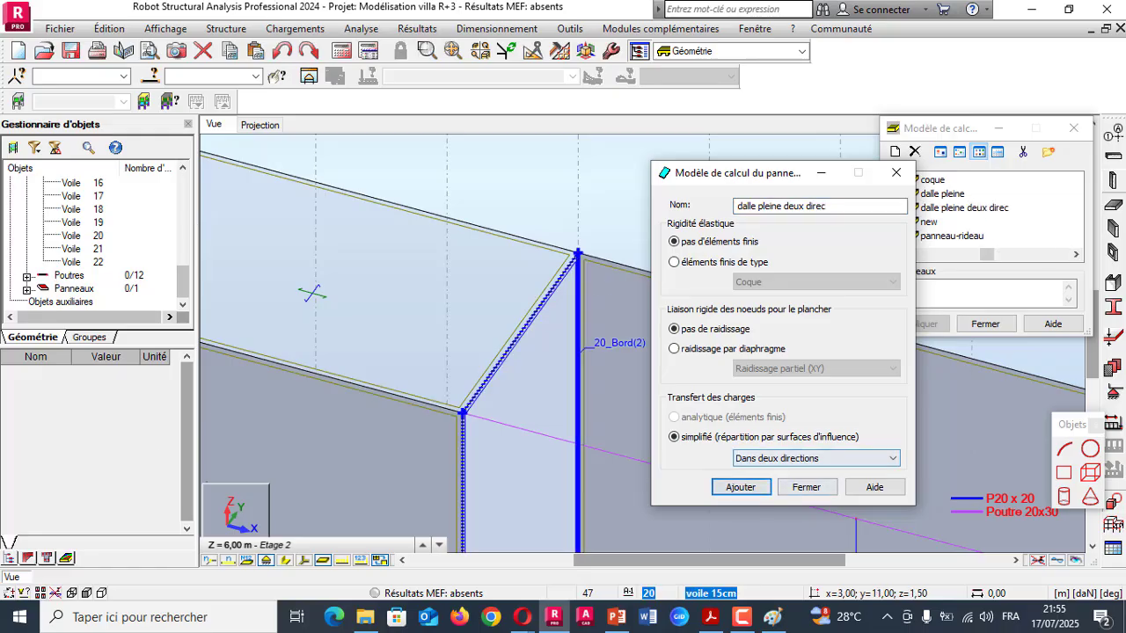
click(806, 487)
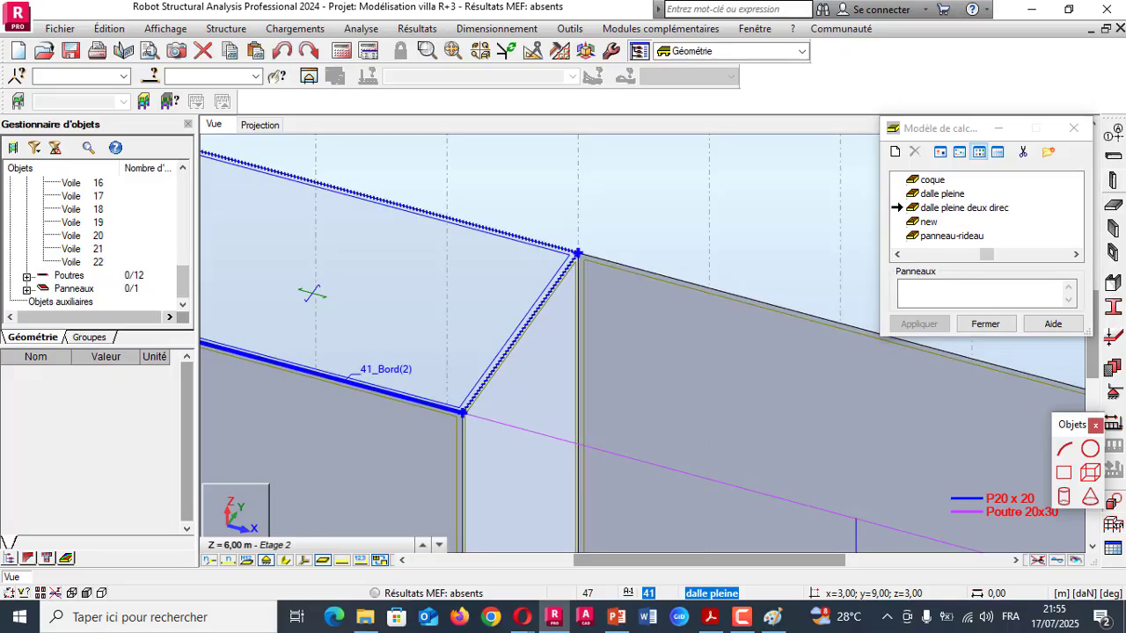
- Consult the Descente de charges plan in Acrobat and create a rectangular panel through 3,00; 9,00; 3,00, 8,00; 9,00; 3,00 and 8,00; 11,00; 3,00
click(711, 617)
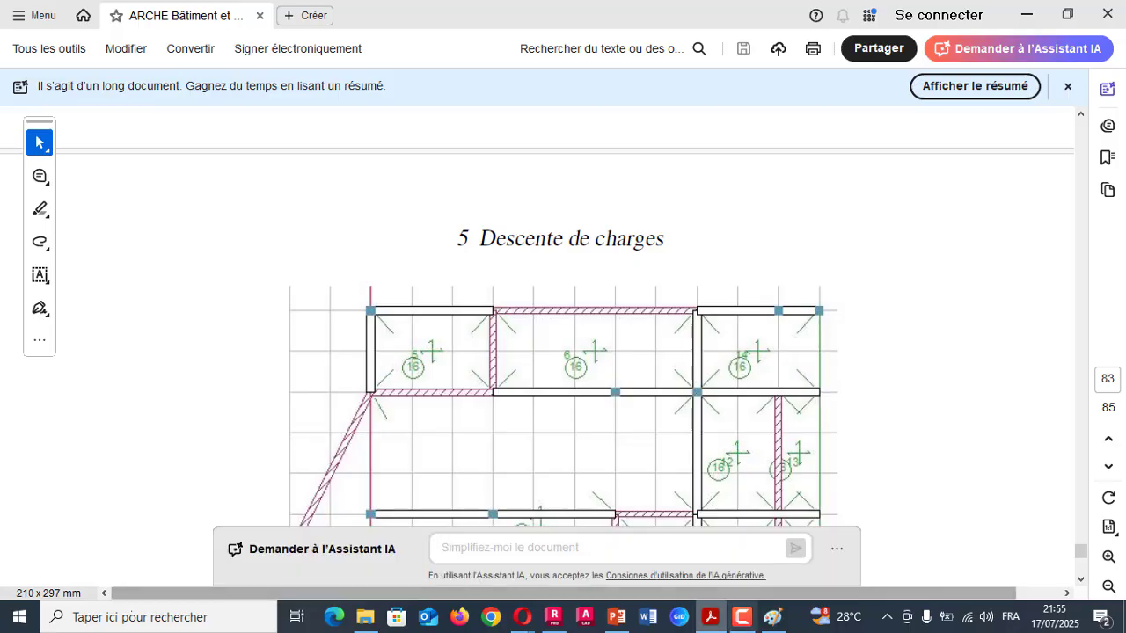
click(553, 616)
scroll(312, 293, down, 3)
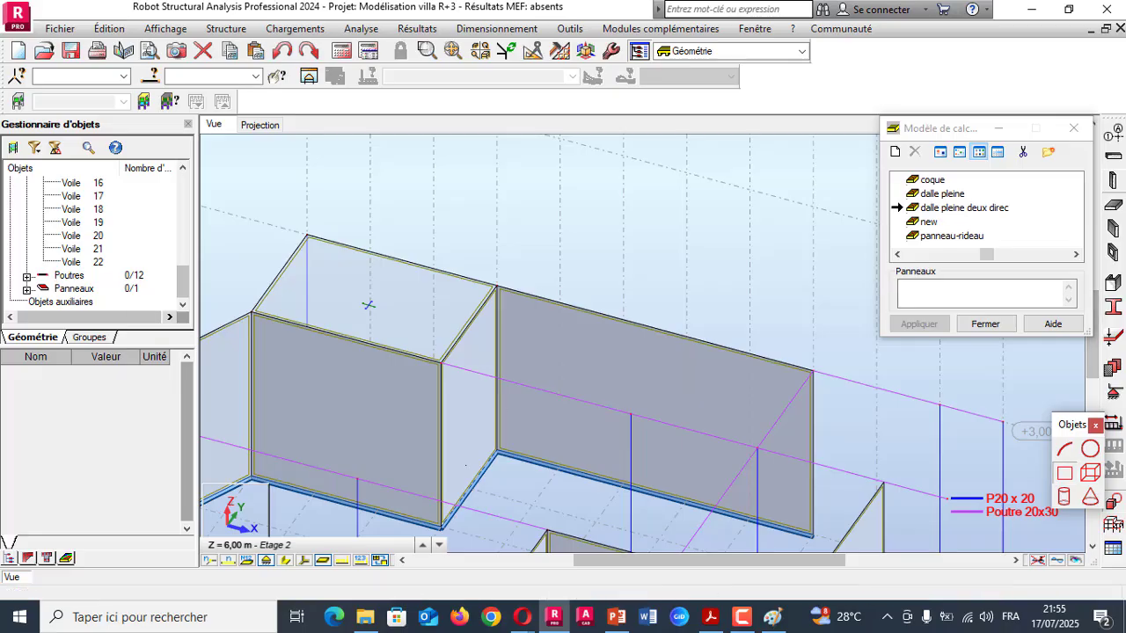
click(1063, 472)
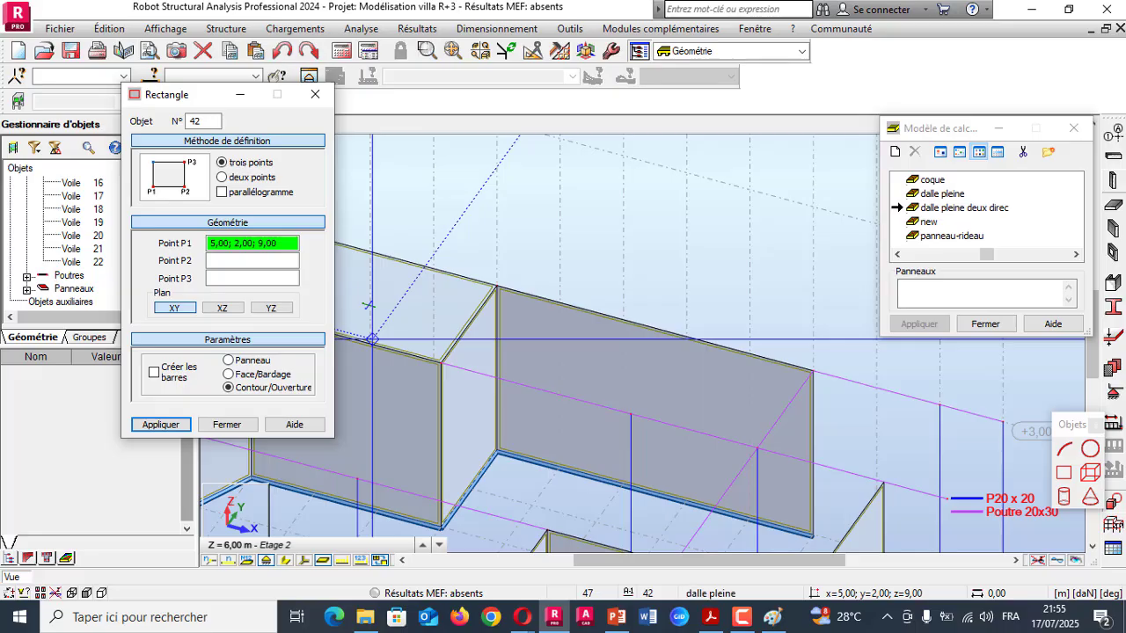
click(228, 360)
click(441, 361)
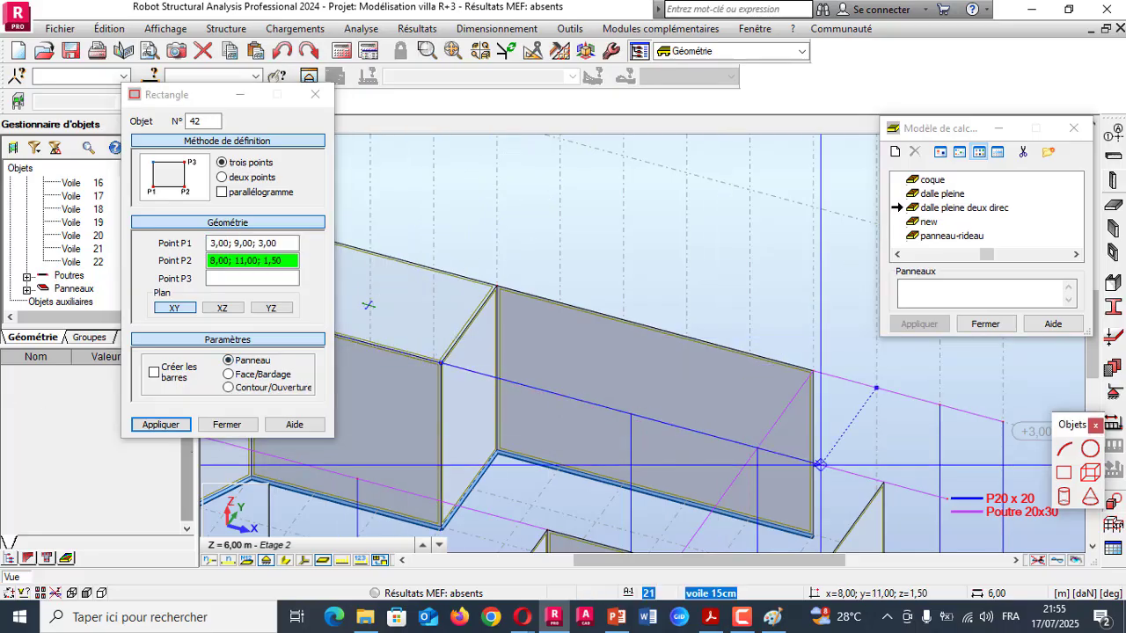
click(757, 448)
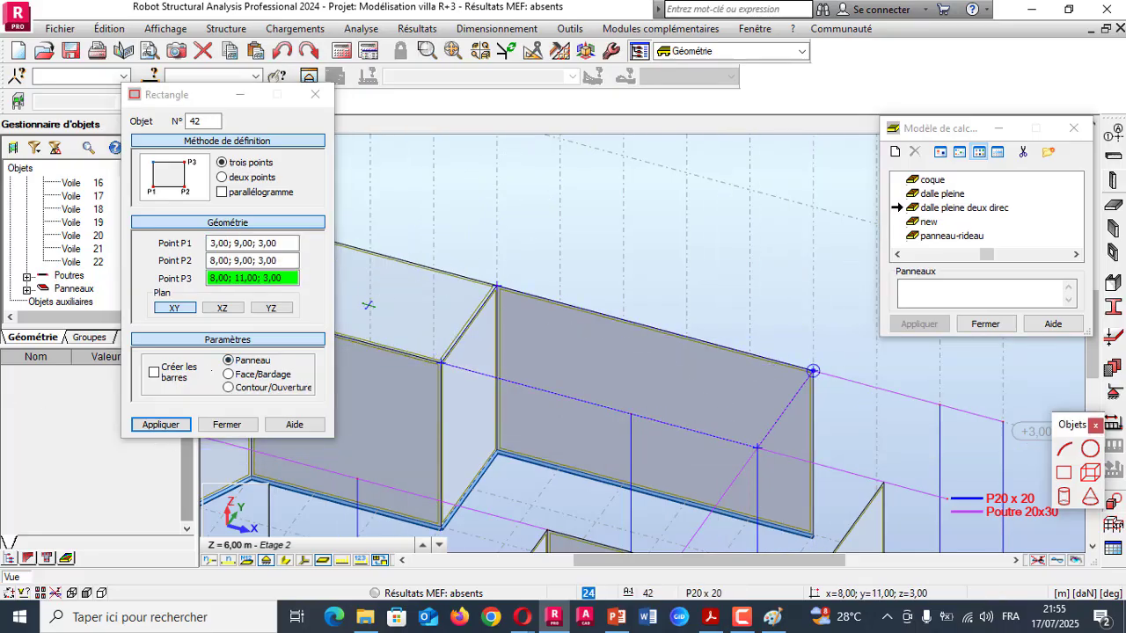
click(810, 373)
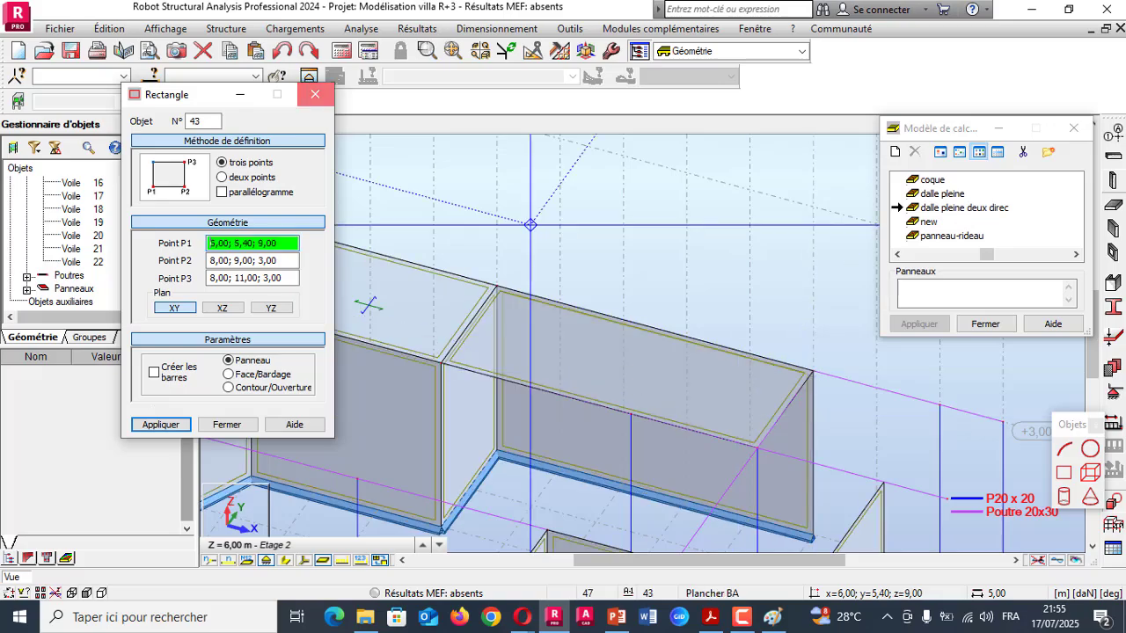
- Add a panel calculation model named dalle pleine 1sens with no finite elements and simplified load transfer Dans une direction
click(315, 94)
right_click(262, 179)
click(307, 244)
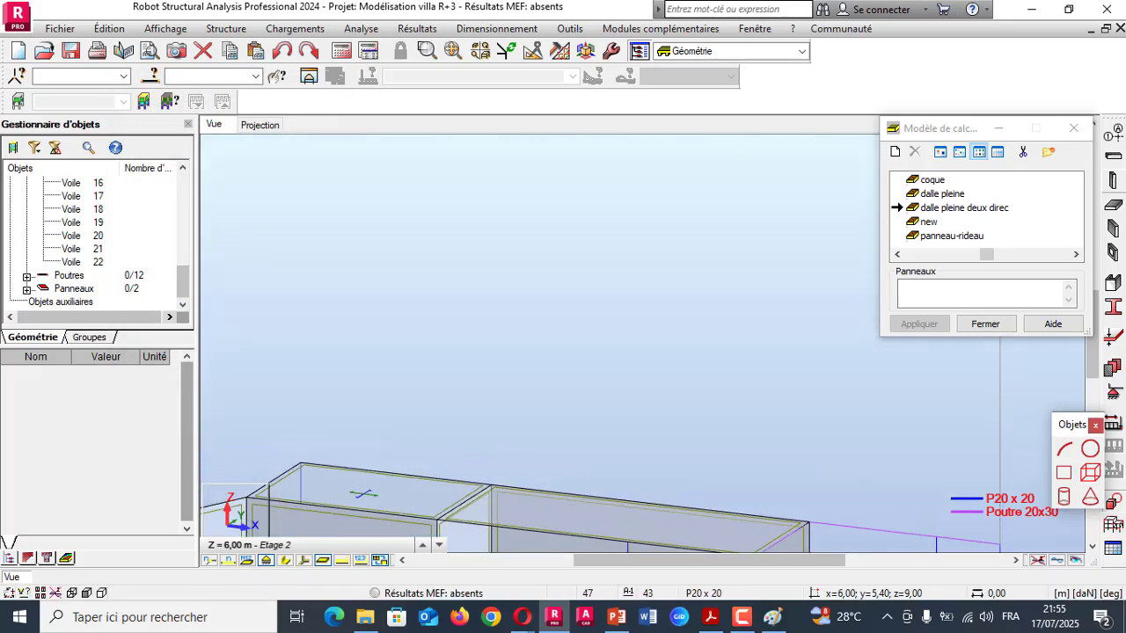
drag(545, 414, 646, 528)
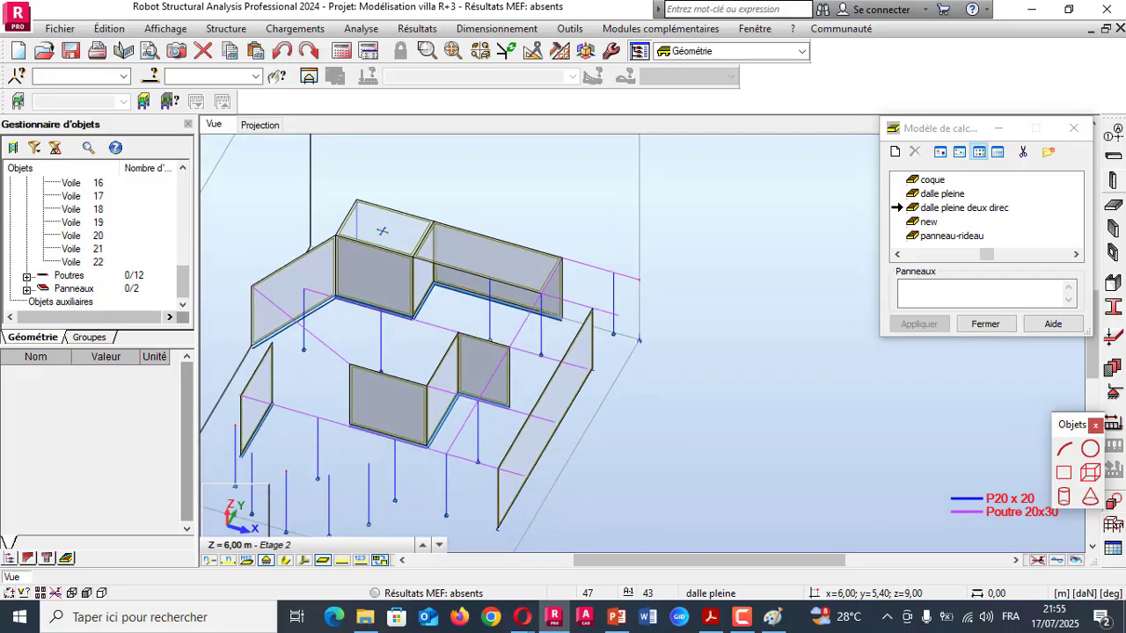
scroll(647, 528, up, 5)
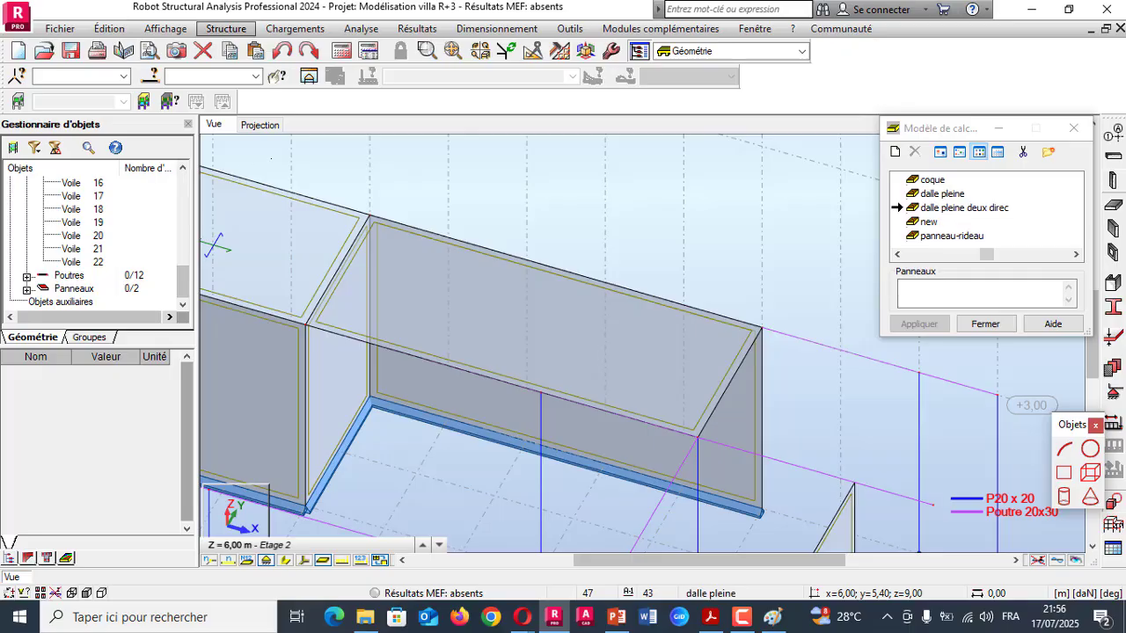
click(895, 151)
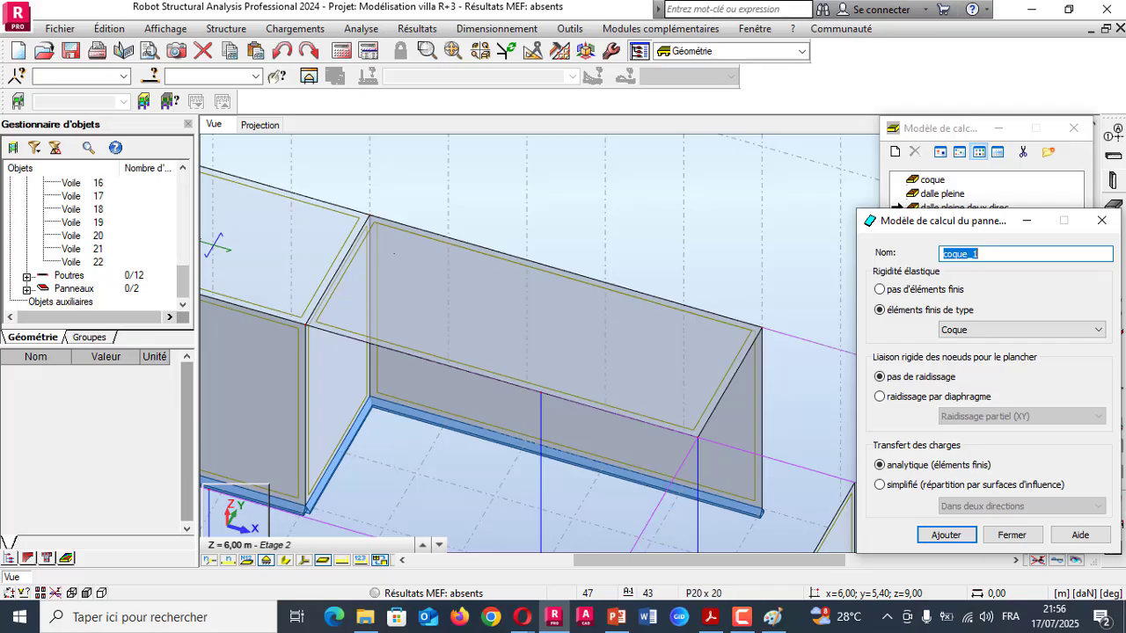
text(dalle )
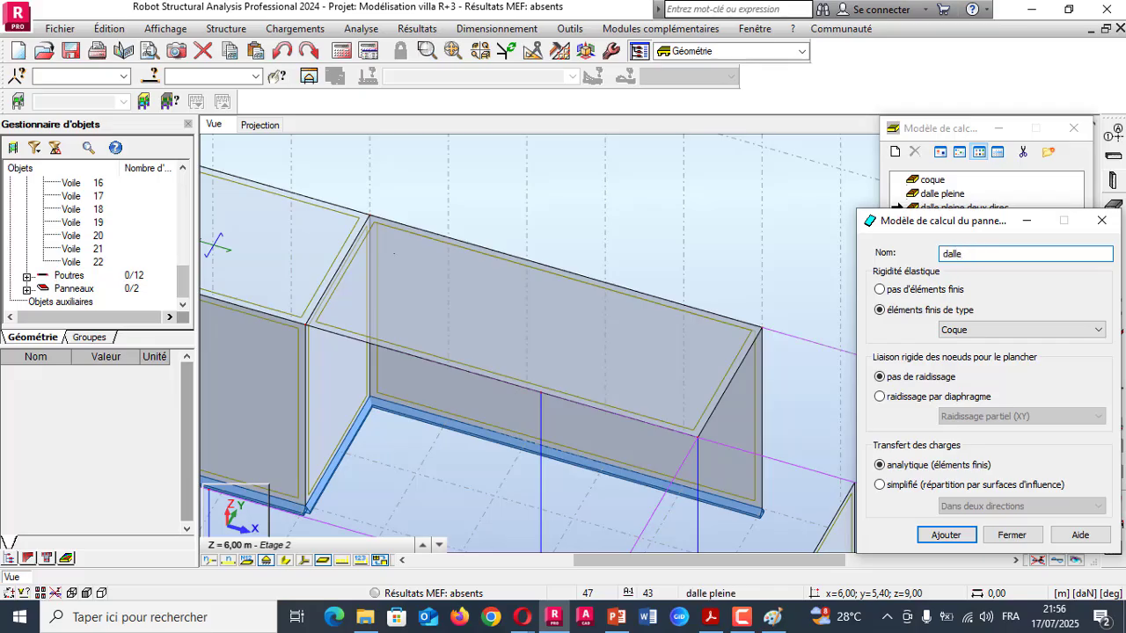
text(pleine 1sens)
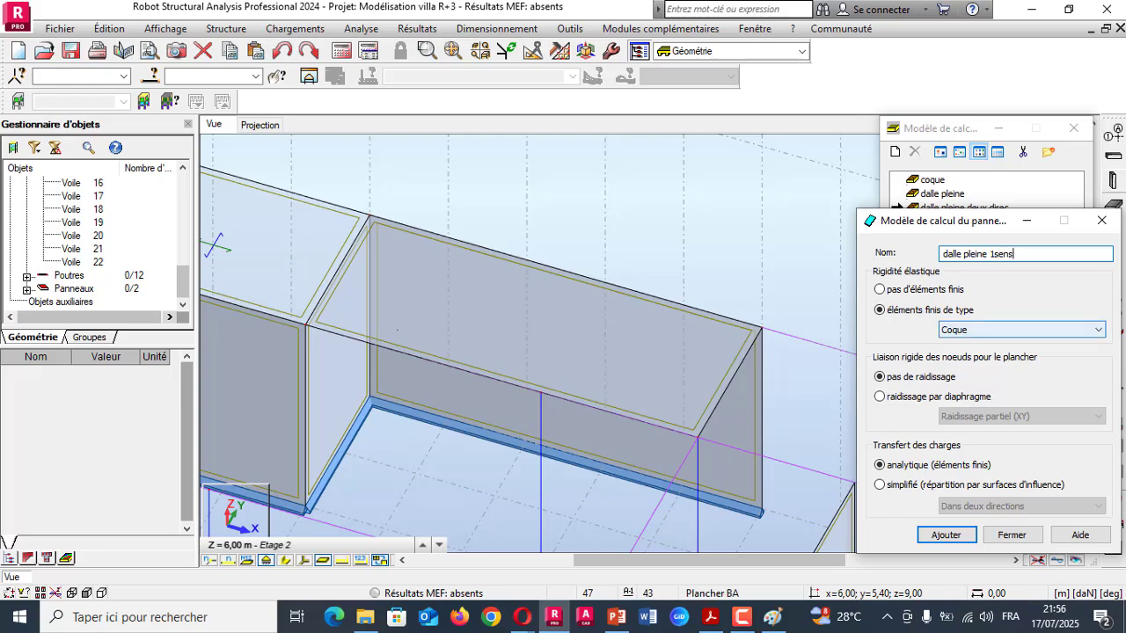
click(880, 289)
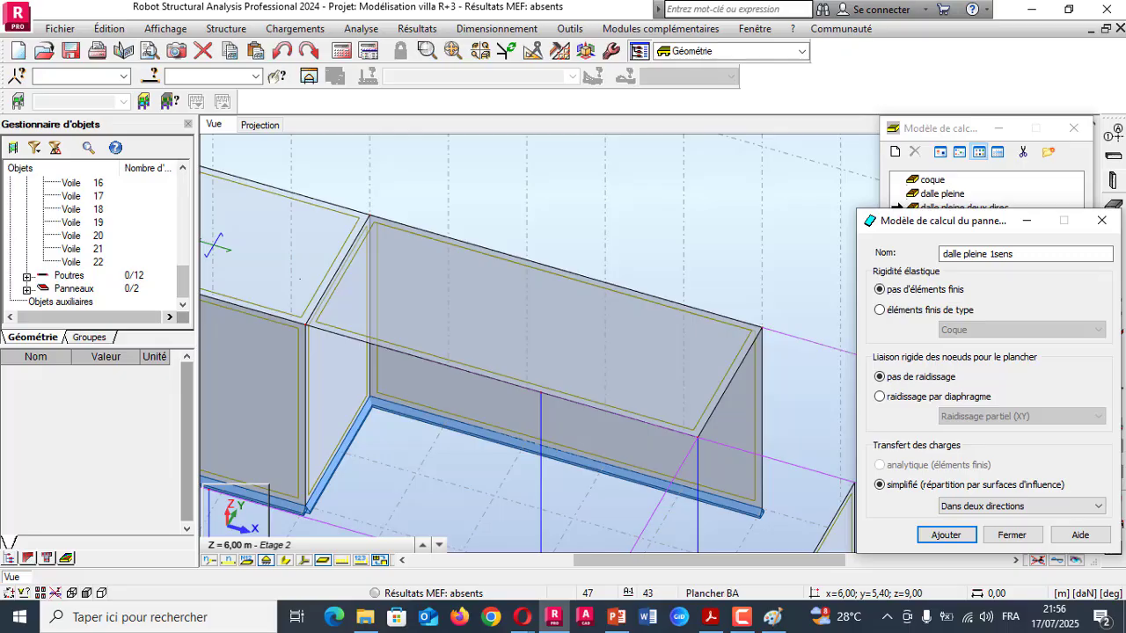
click(1012, 506)
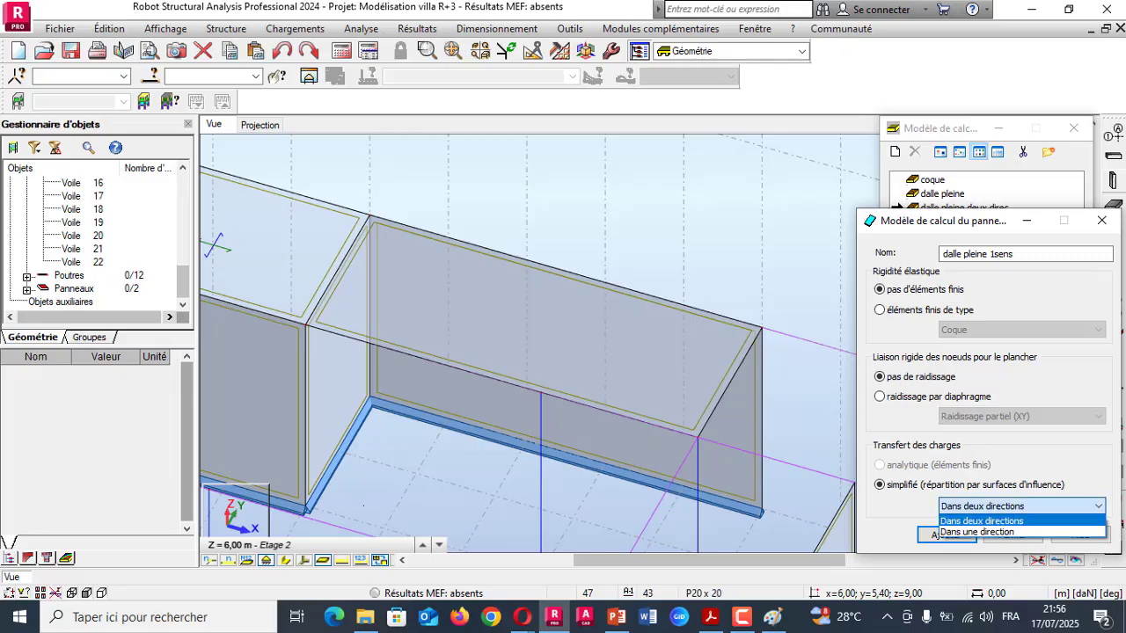
click(977, 531)
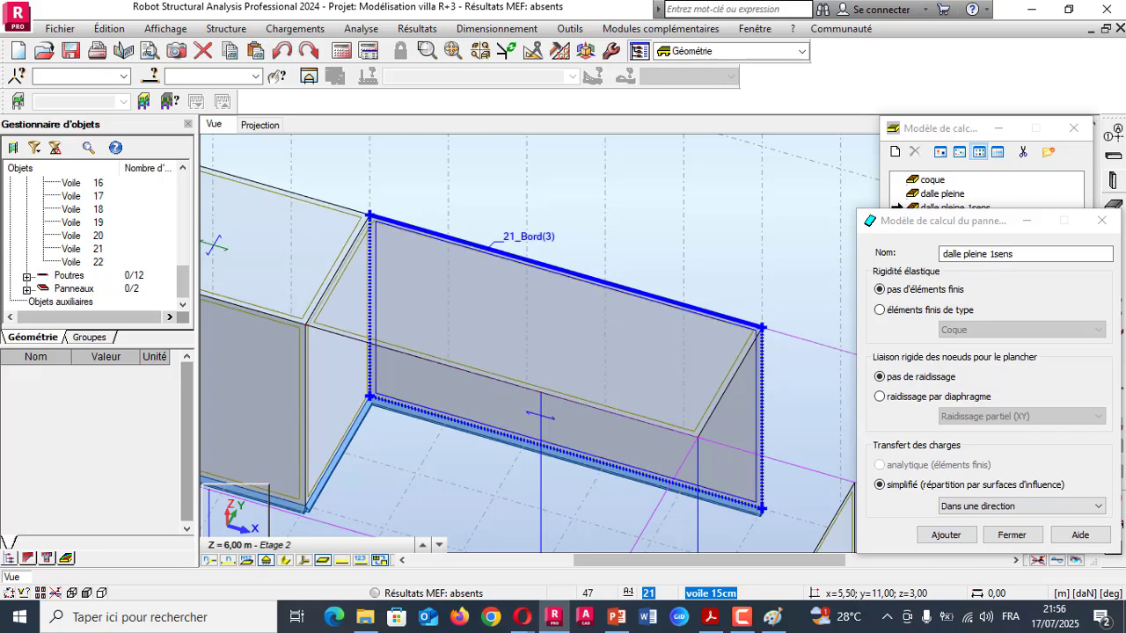
- Close the model definition and apply dalle pleine 1sens to the rectangular floor panel 42 beside wall 21
scroll(541, 415, down, 4)
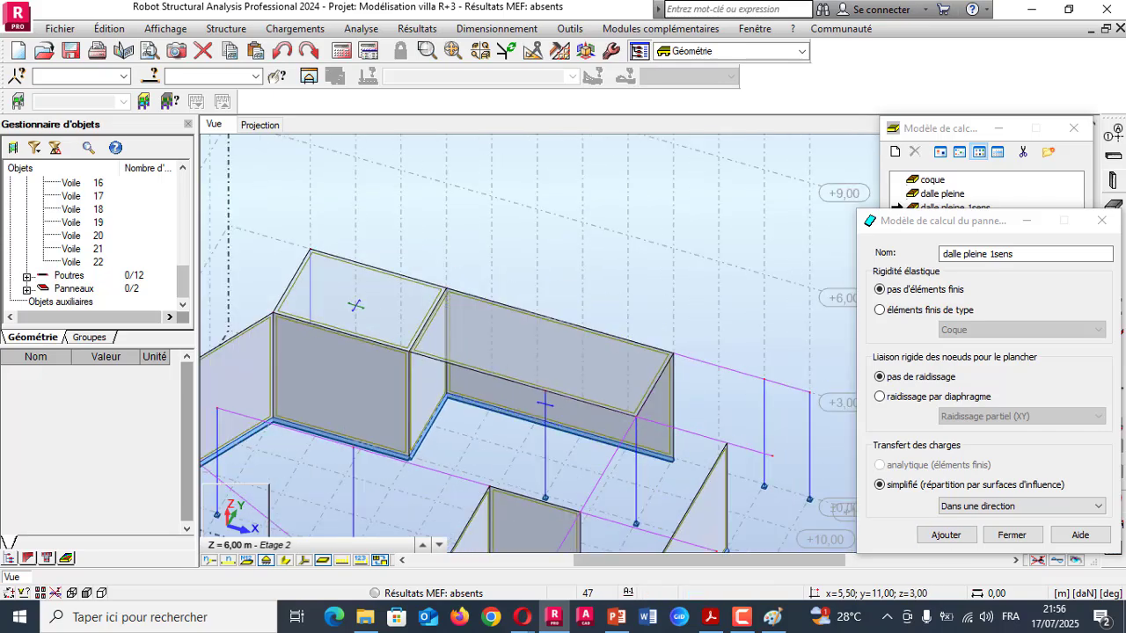
right_click(440, 266)
click(487, 332)
drag(487, 331, 528, 334)
drag(330, 168, 455, 239)
scroll(455, 239, up, 3)
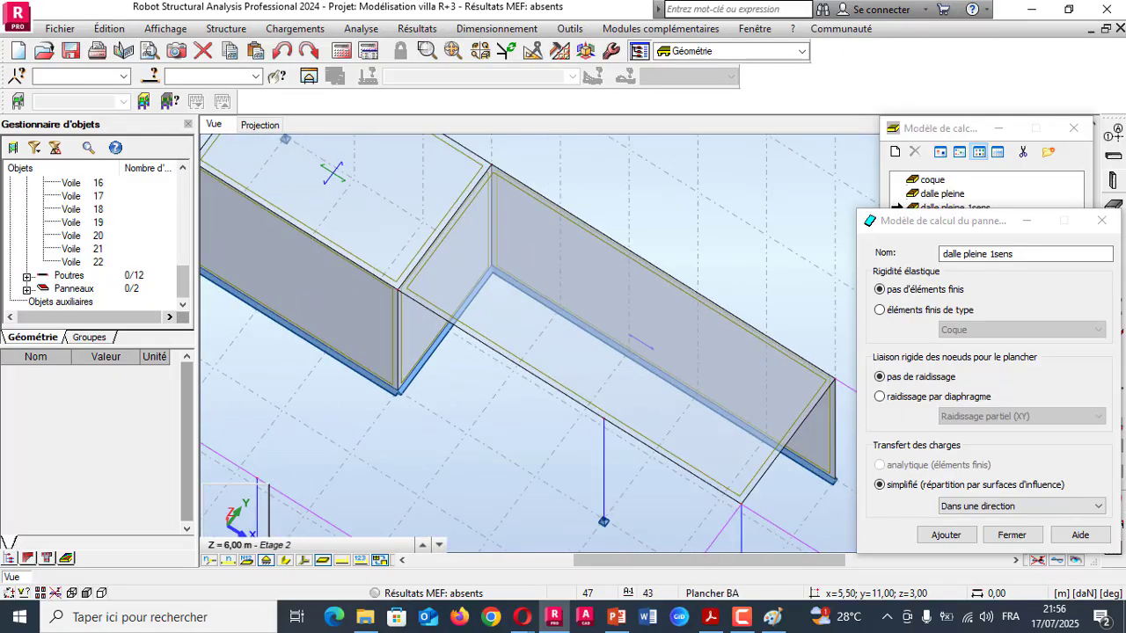
click(1012, 535)
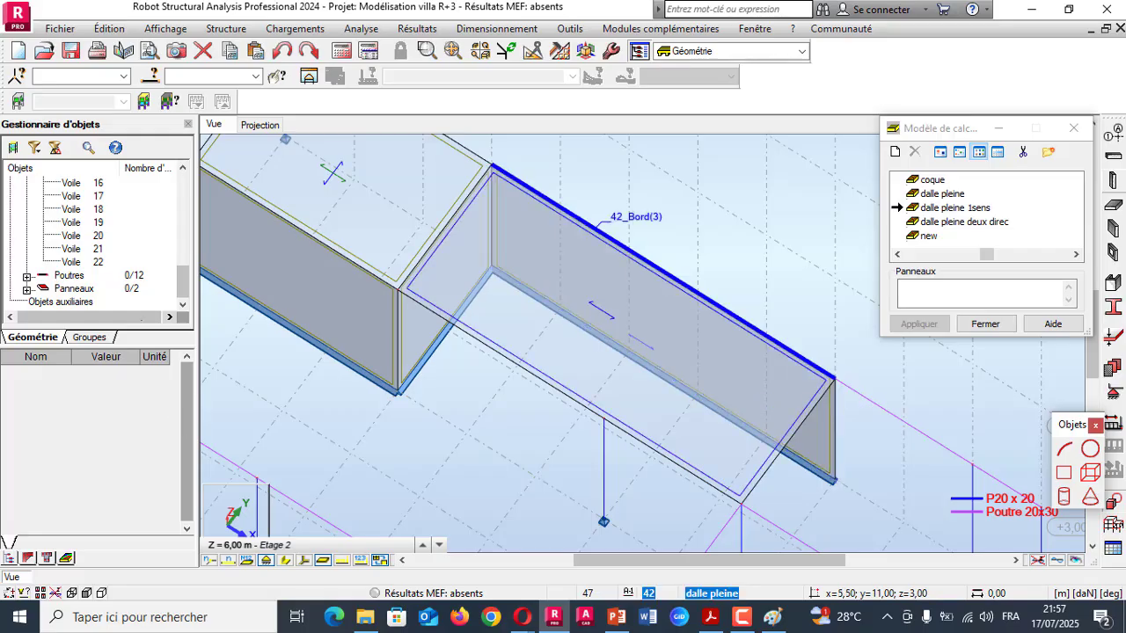
- Assign the dalle pleine deux direc calculation model to the long wall 21 behind the floor panel
click(965, 222)
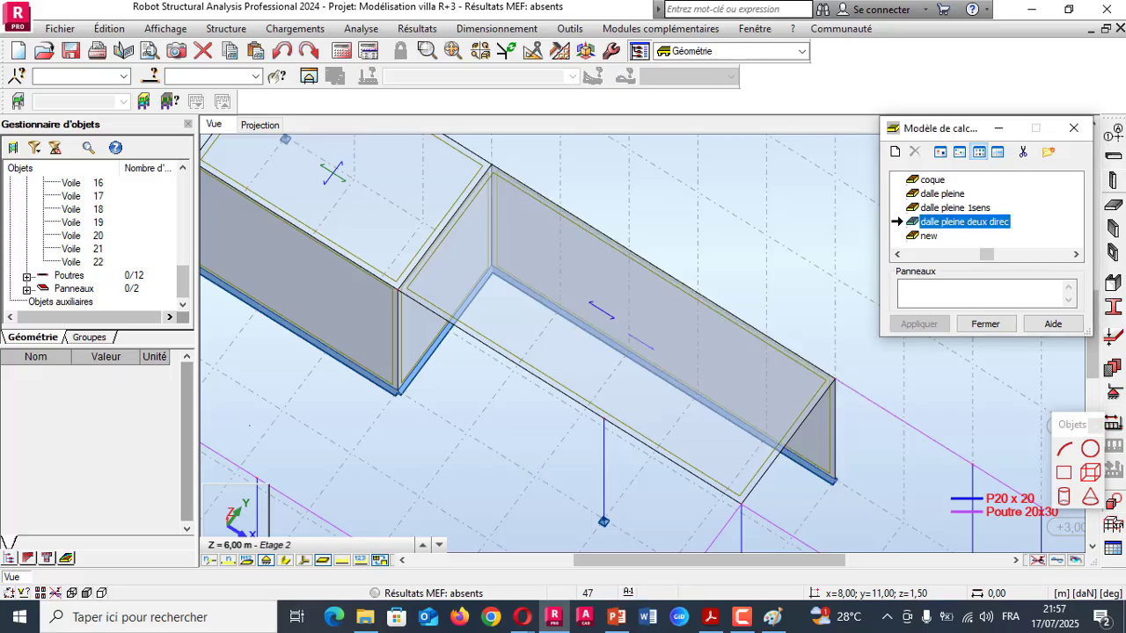
click(643, 343)
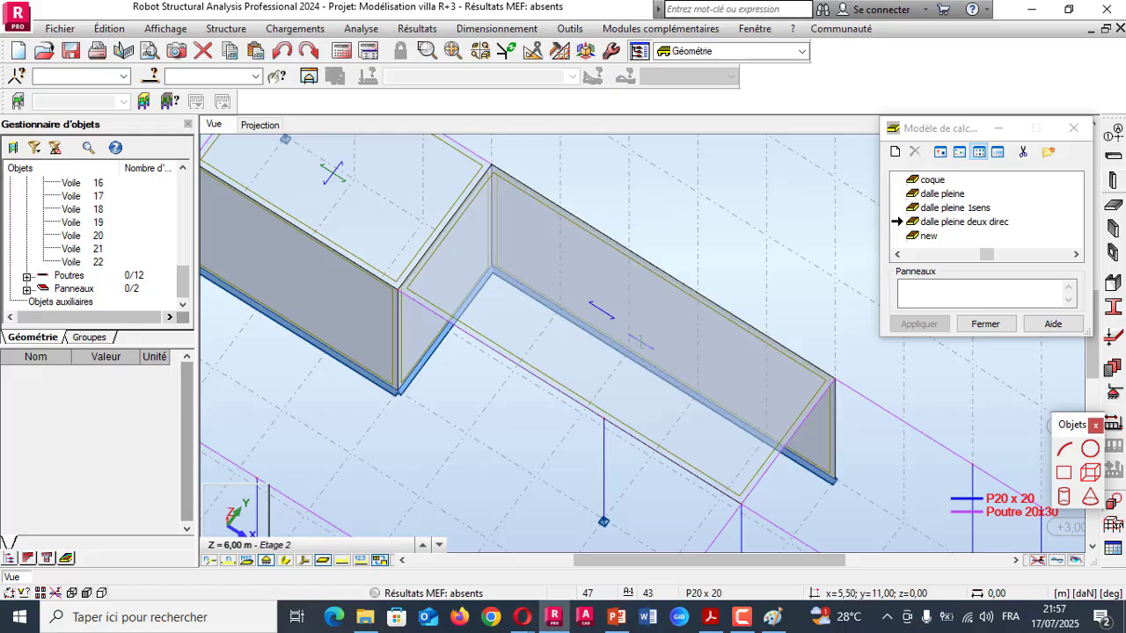
right_click(569, 246)
click(591, 314)
drag(591, 314, 594, 268)
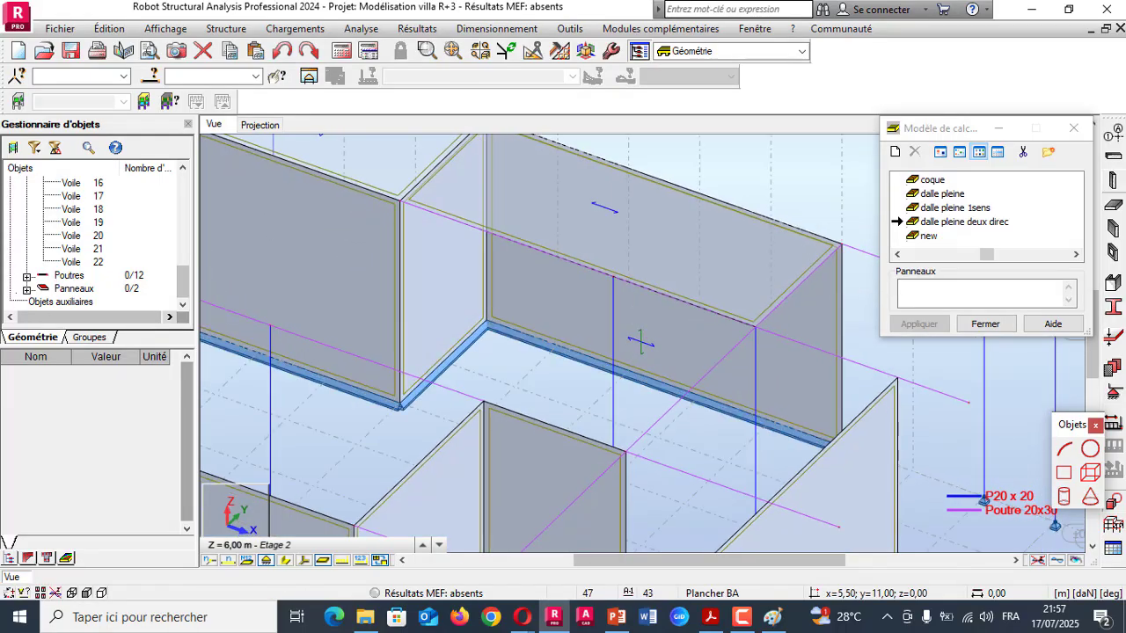
drag(640, 343, 649, 465)
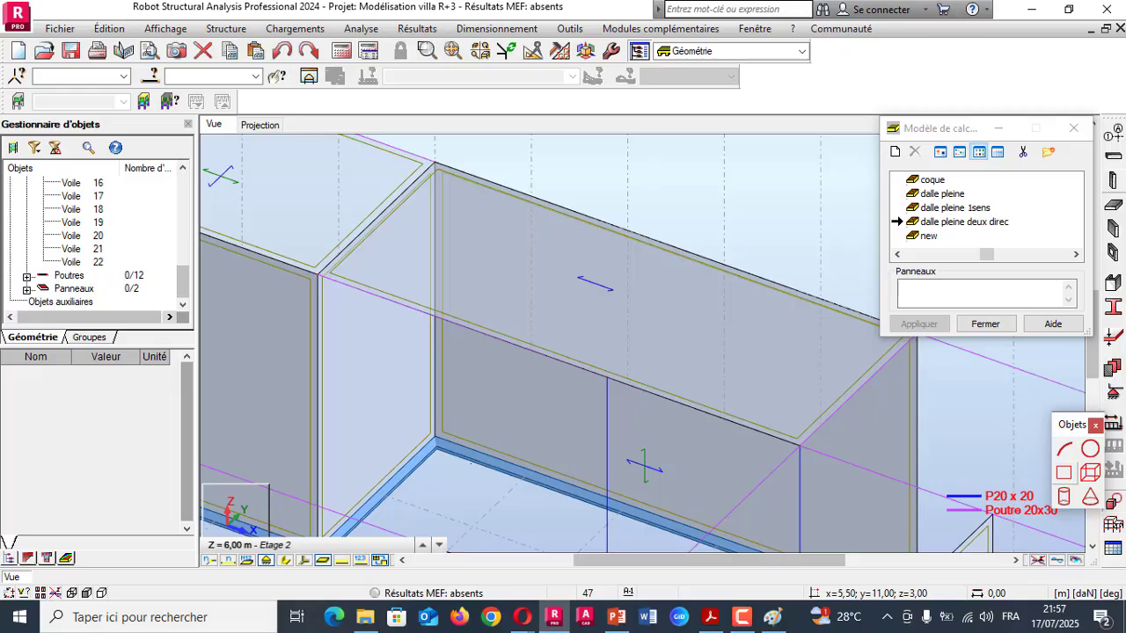
- Start the Rectangle tool and examine the load-direction symbols on floor panel 42 and wall 21
click(1064, 473)
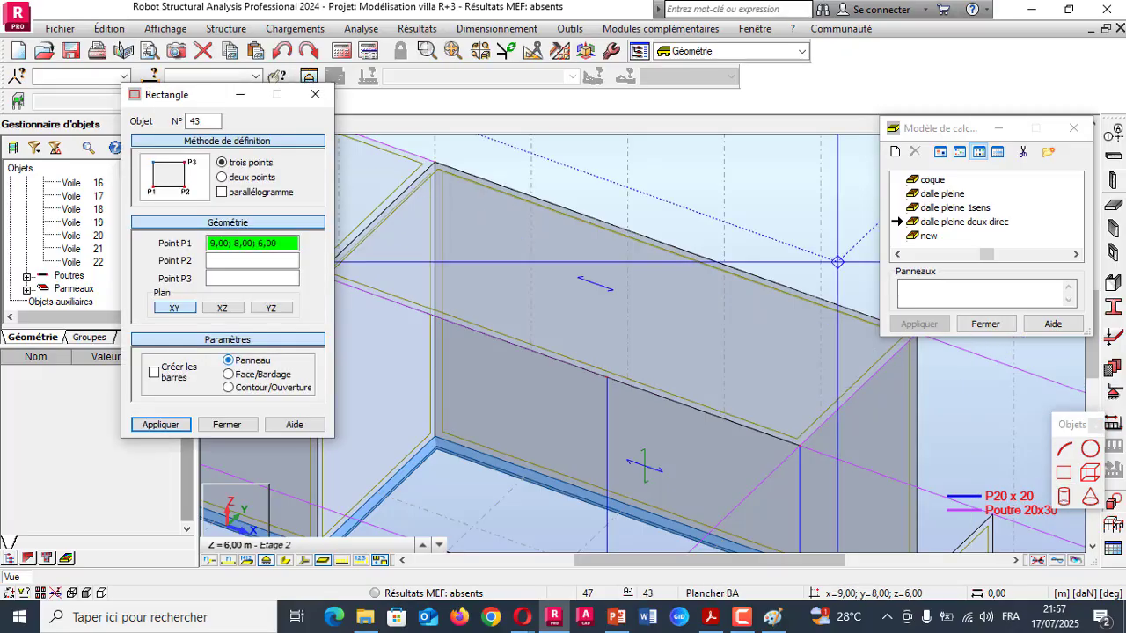
scroll(585, 254, down, 1)
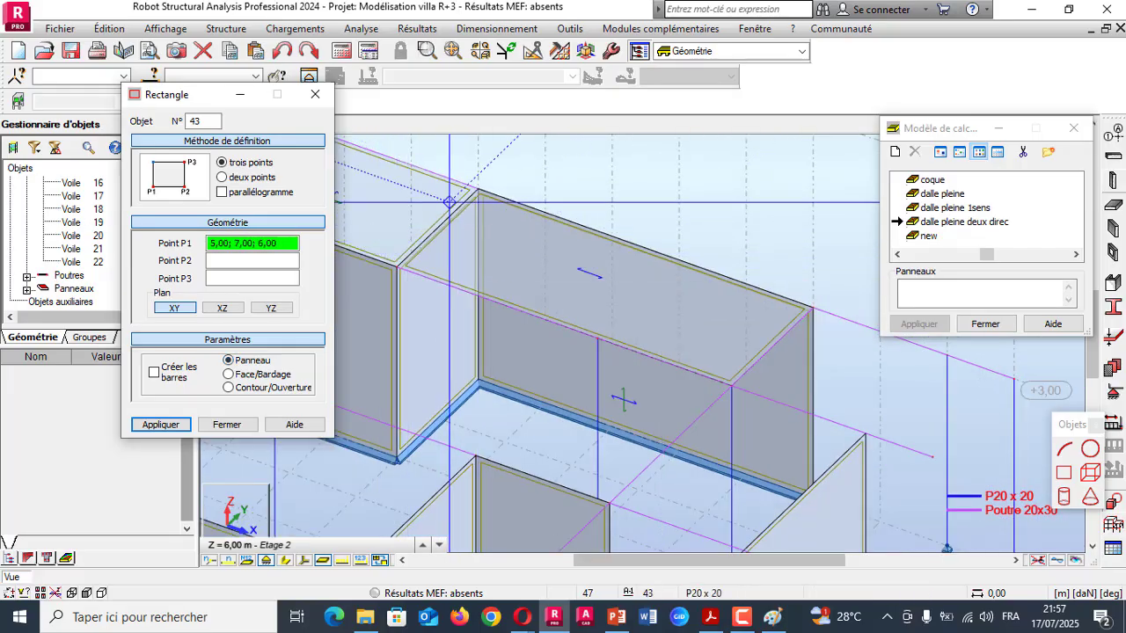
scroll(616, 396, up, 3)
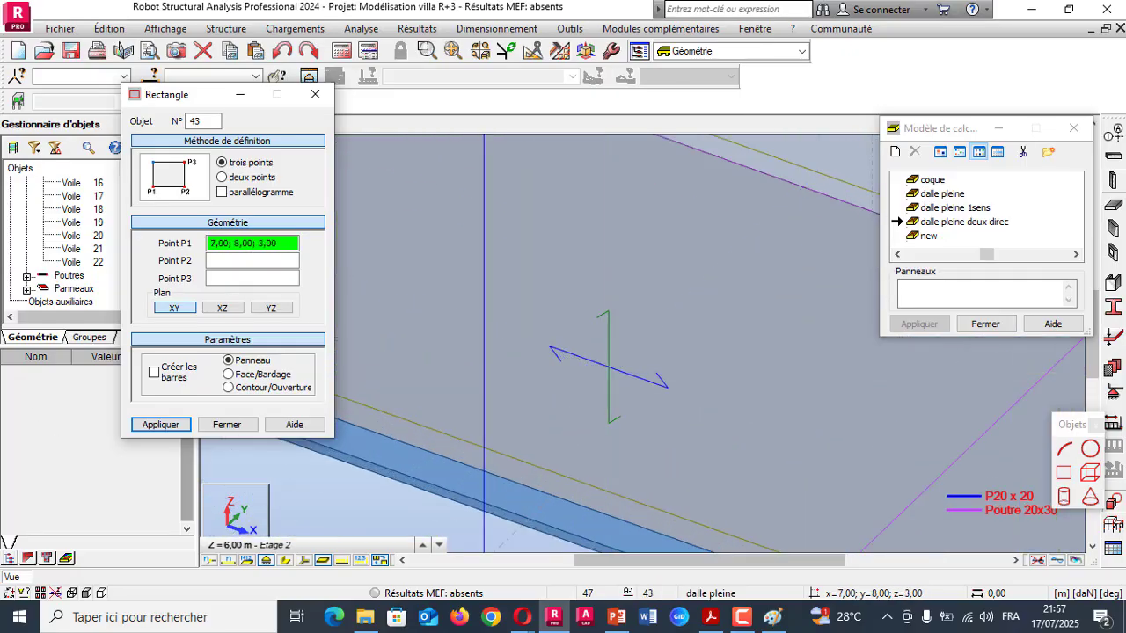
scroll(609, 368, up, 1)
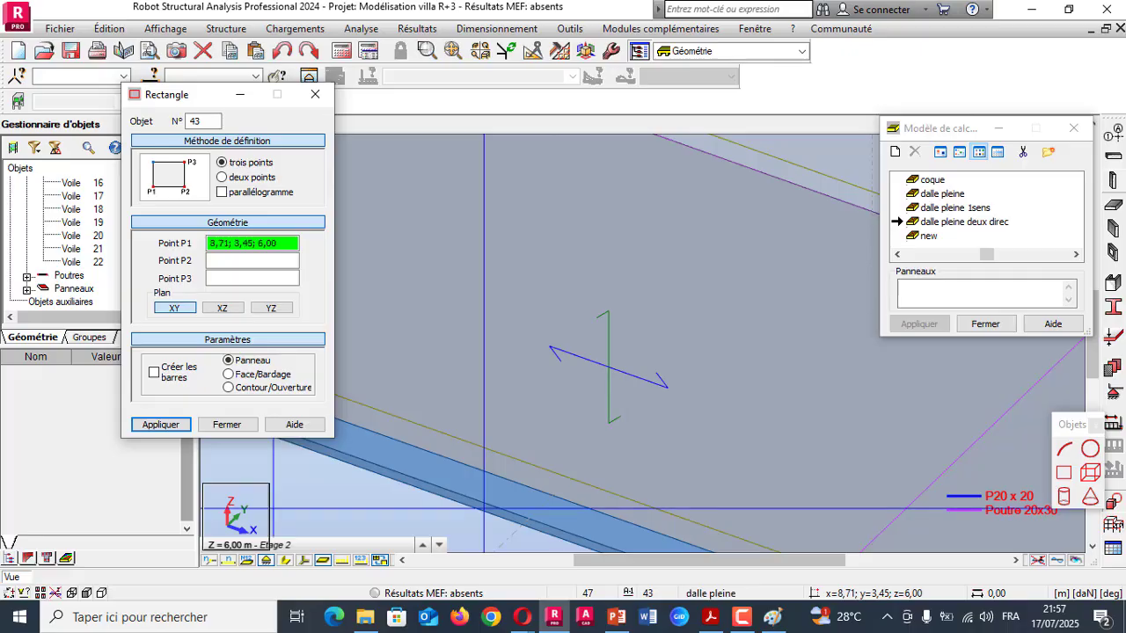
scroll(265, 514, down, 1)
scroll(604, 376, down, 4)
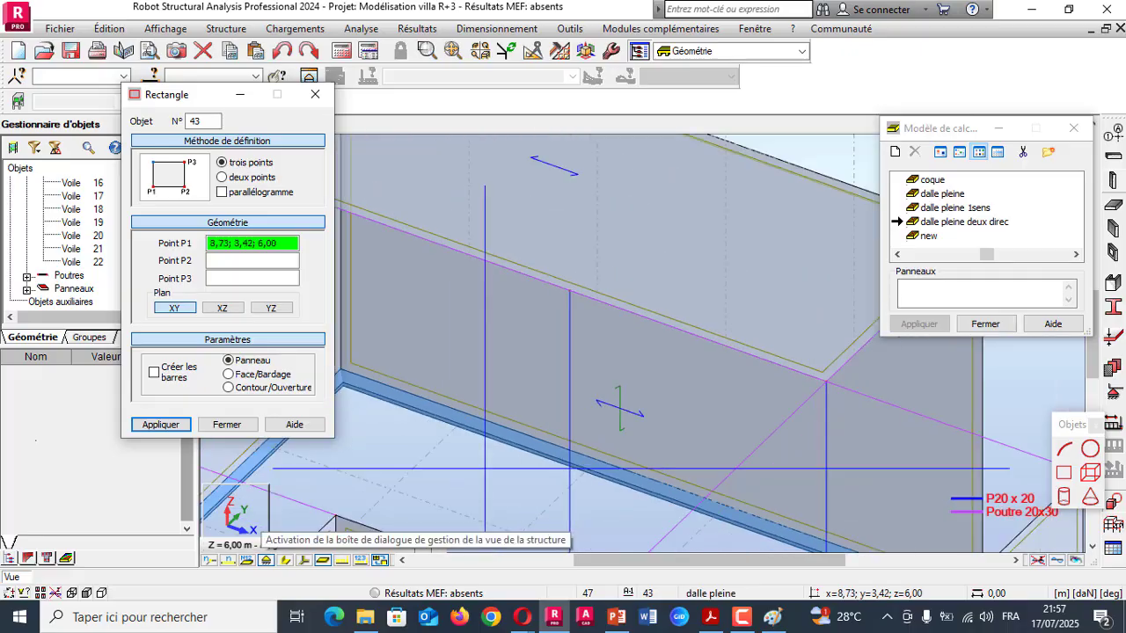
scroll(476, 262, up, 1)
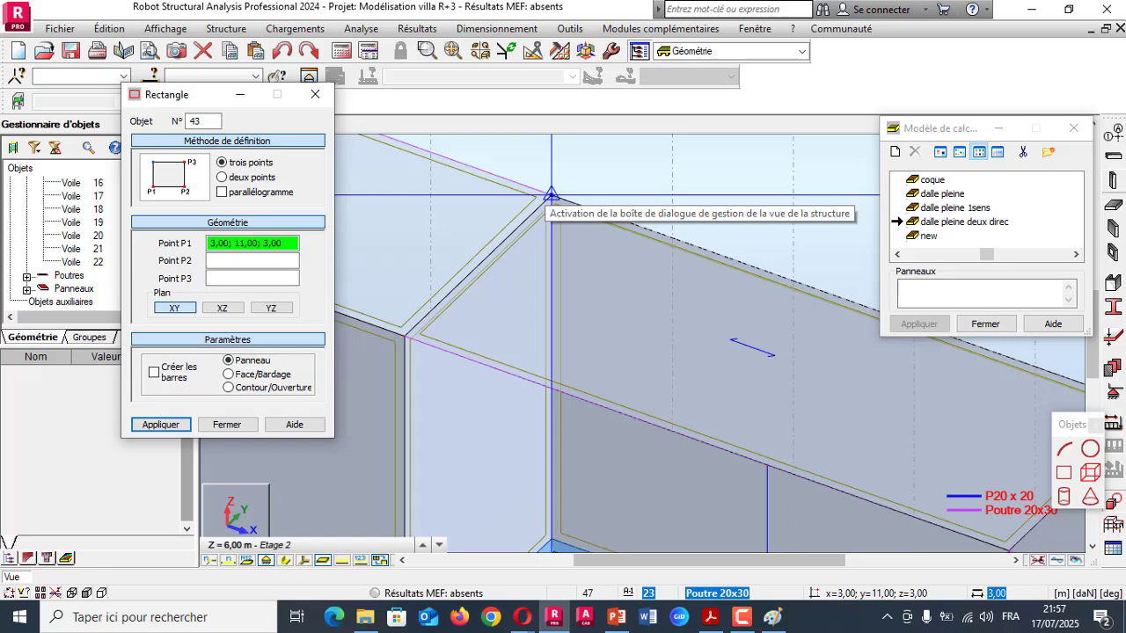
scroll(425, 276, down, 1)
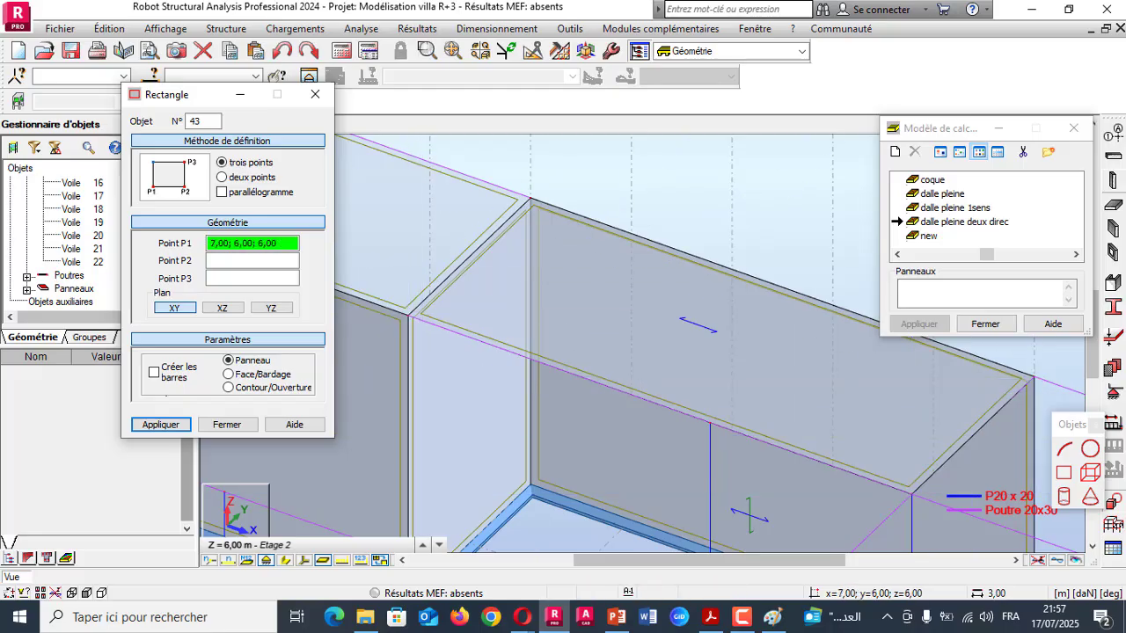
- Close the panel calculation model window and delete floor panel 42
click(1073, 127)
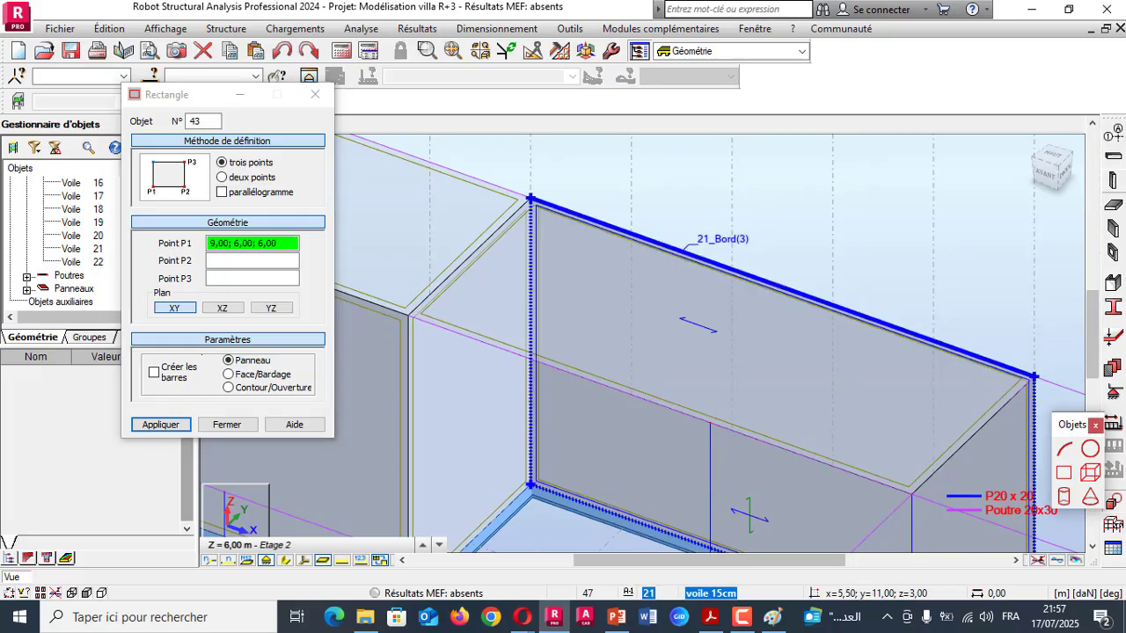
click(749, 514)
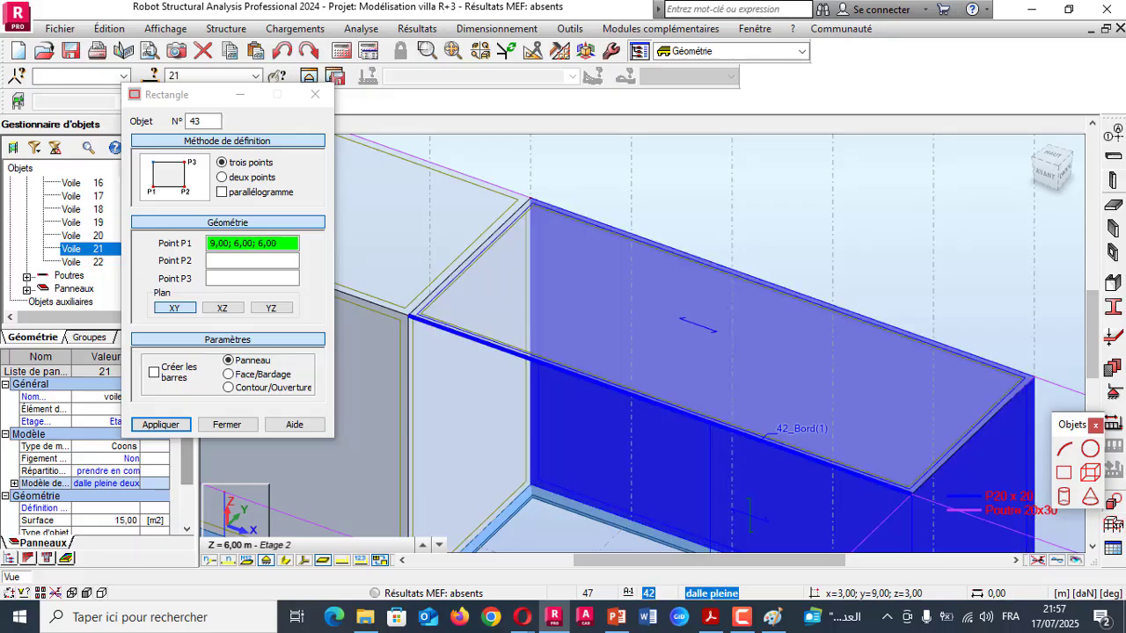
click(748, 515)
click(749, 516)
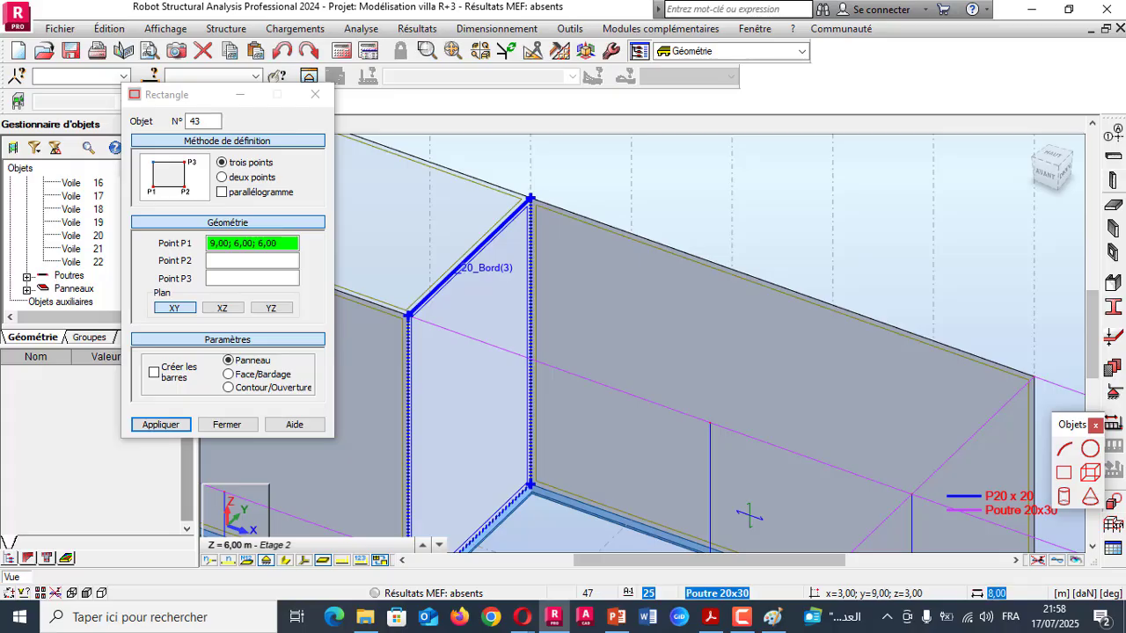
- Create a three-point rectangular panel through 3,00; 9,00; 3,00, 3,00; 11,00; 3,00 and 8,00; 11,00; 3,00
click(246, 243)
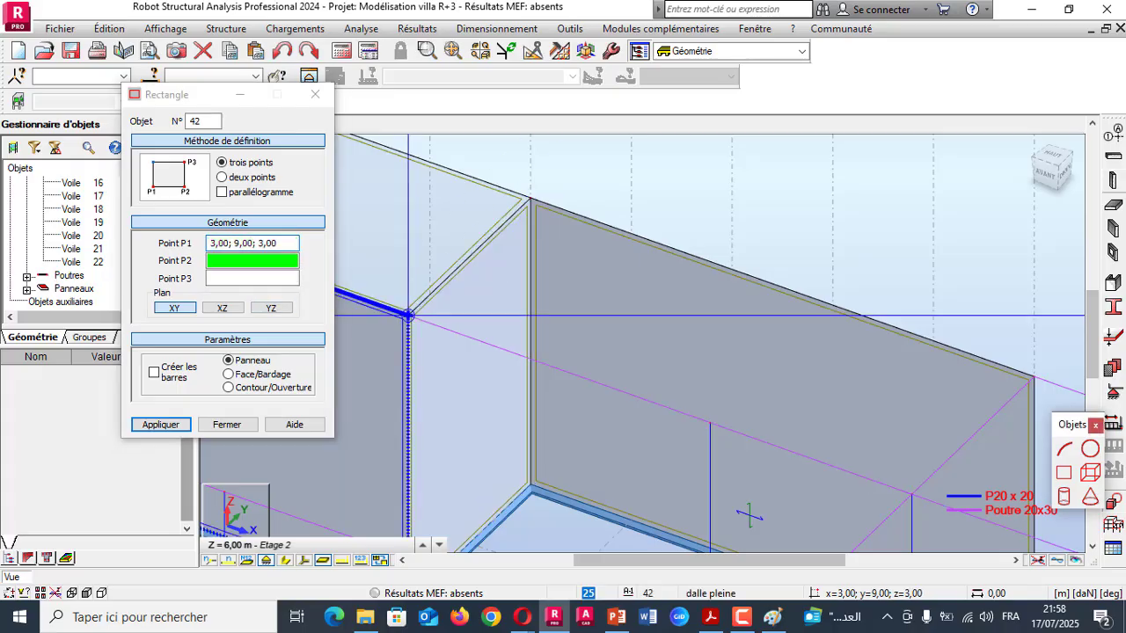
click(407, 314)
click(530, 198)
scroll(487, 217, down, 1)
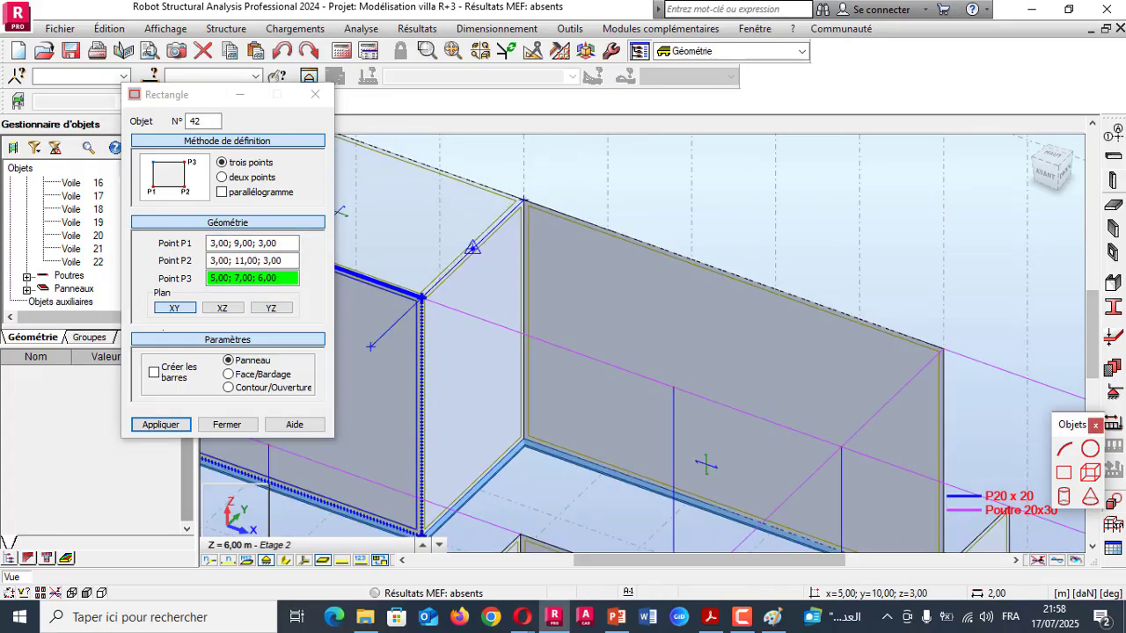
click(943, 347)
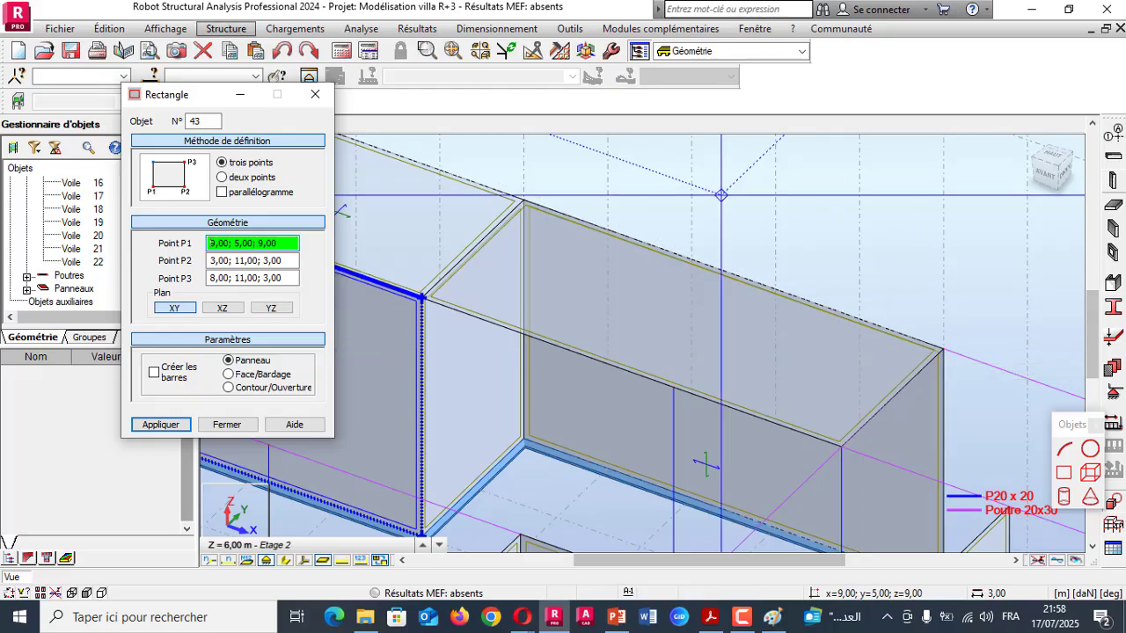
- Reopen the panel calculation models and assign dalle pleine 1sens to the newly drawn floor panel
click(226, 28)
mouse_move(264, 317)
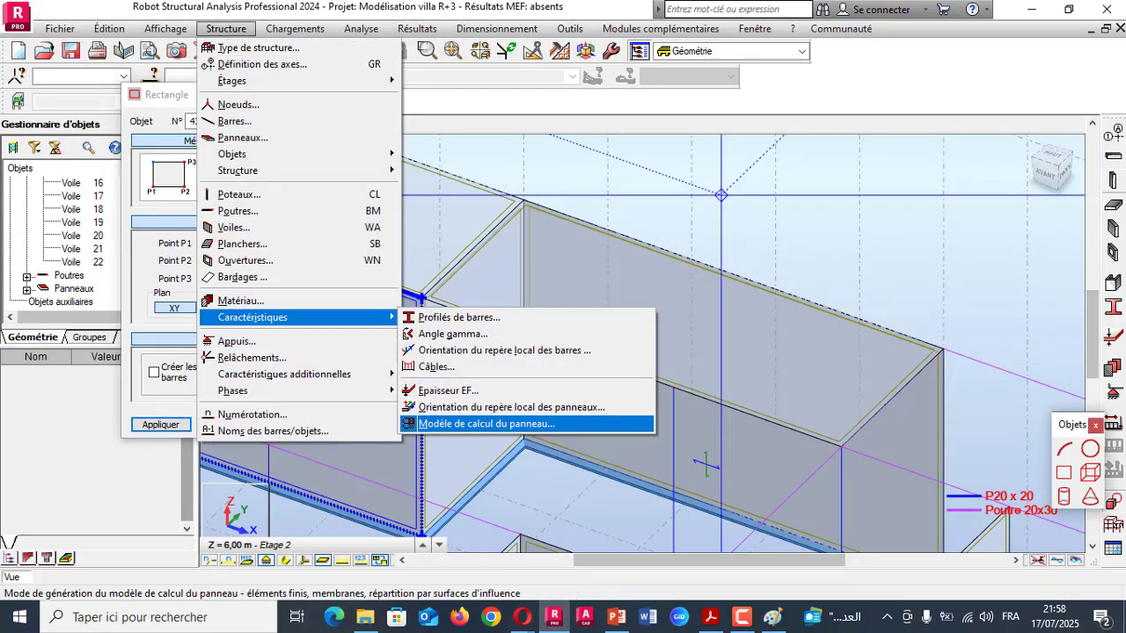
click(475, 424)
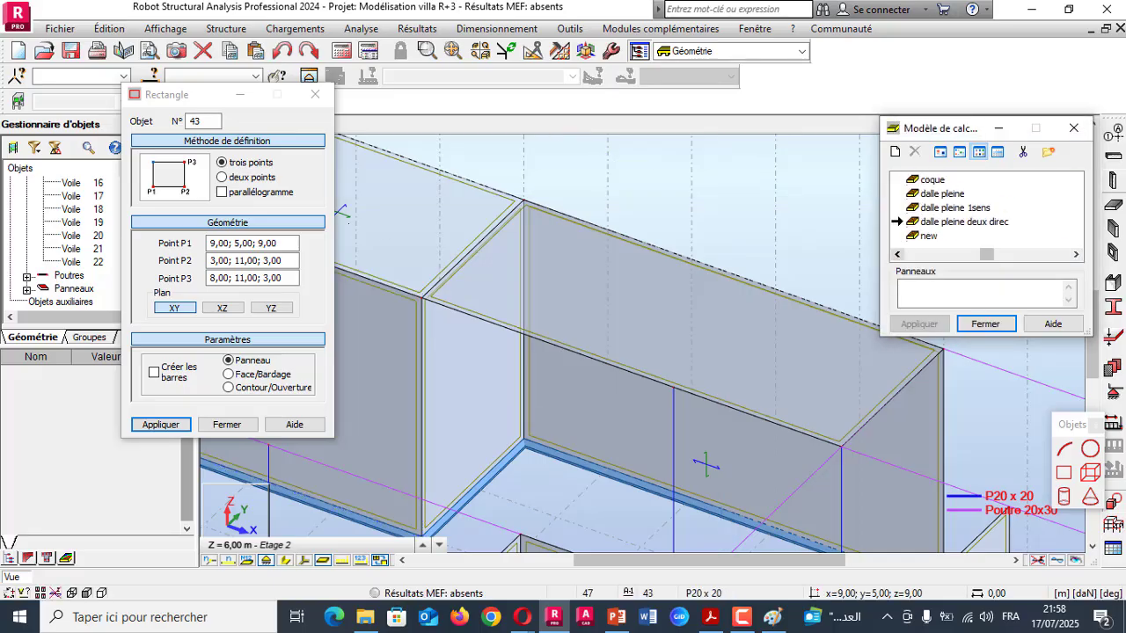
click(955, 208)
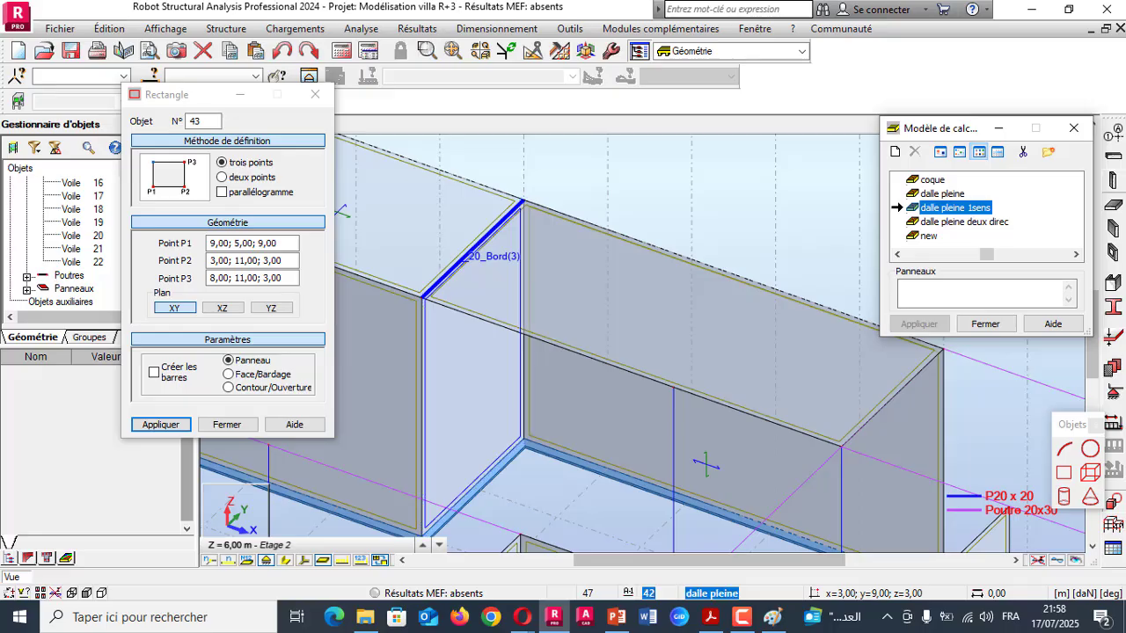
click(631, 372)
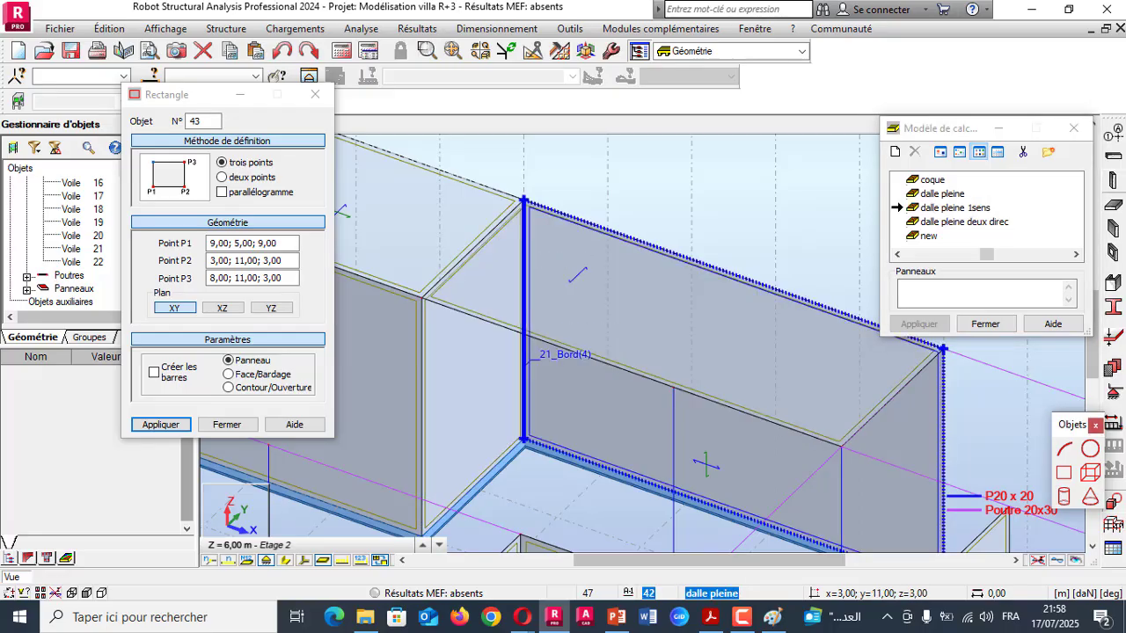
scroll(579, 267, up, 3)
scroll(577, 280, down, 5)
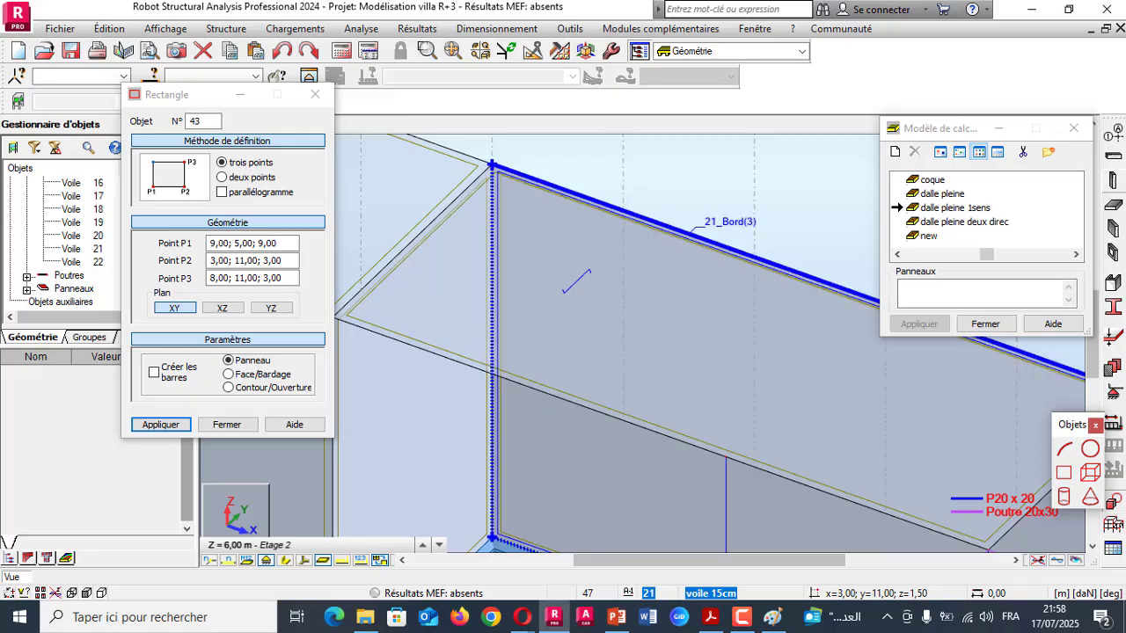
scroll(449, 267, up, 4)
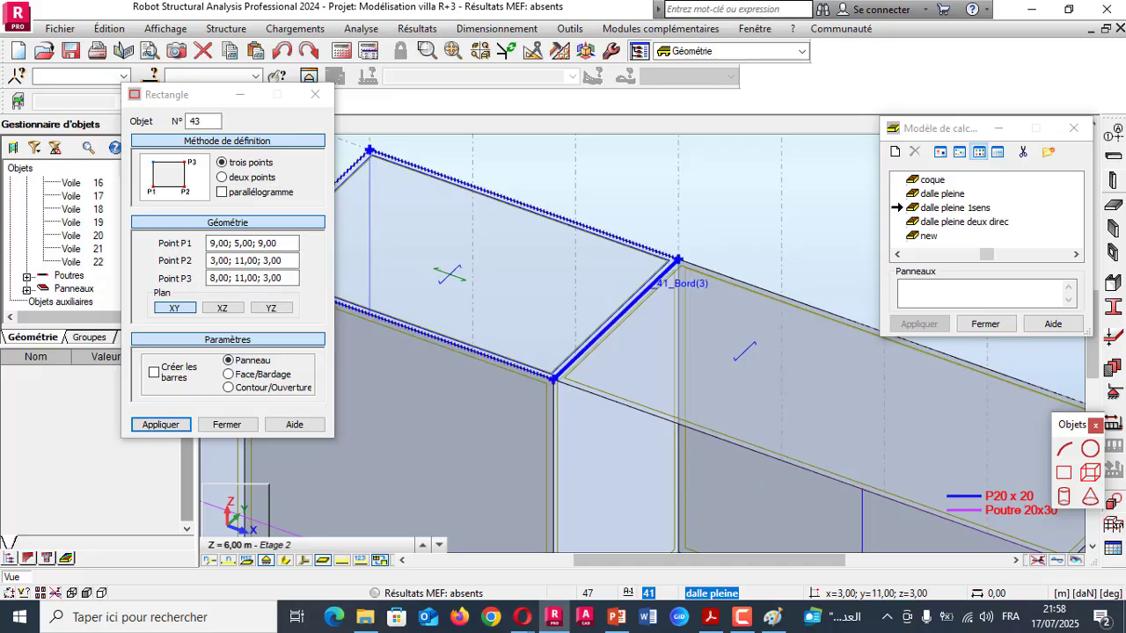
- Review the load-transfer settings of the dalle pleine 1sens calculation model, then close the model definition and the calculation models window
scroll(616, 317, up, 5)
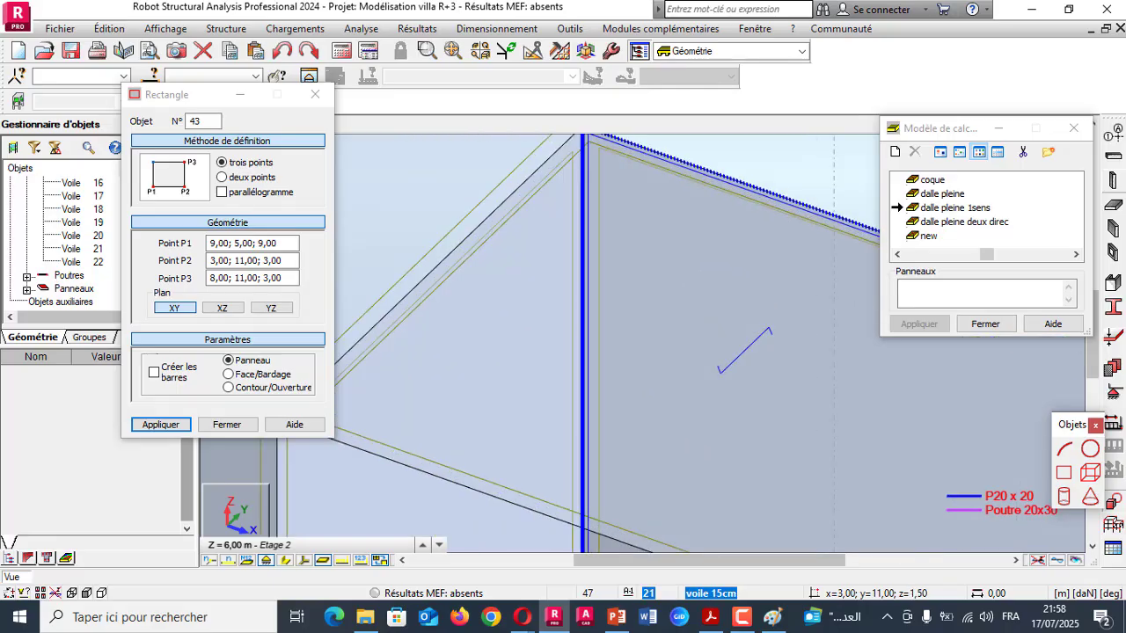
double_click(956, 207)
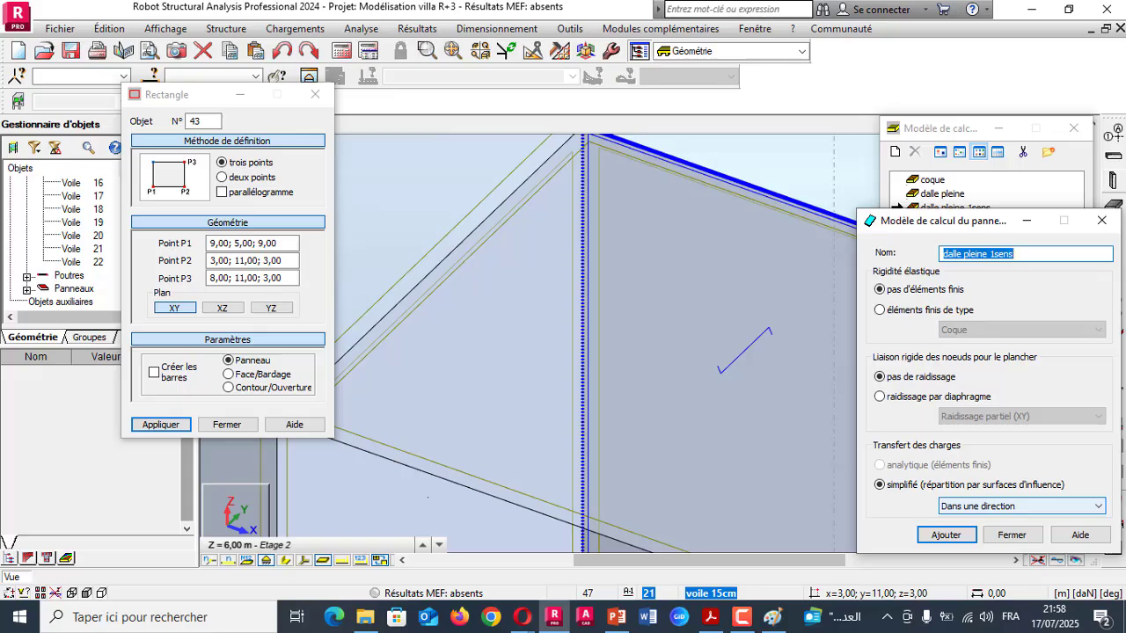
click(1101, 220)
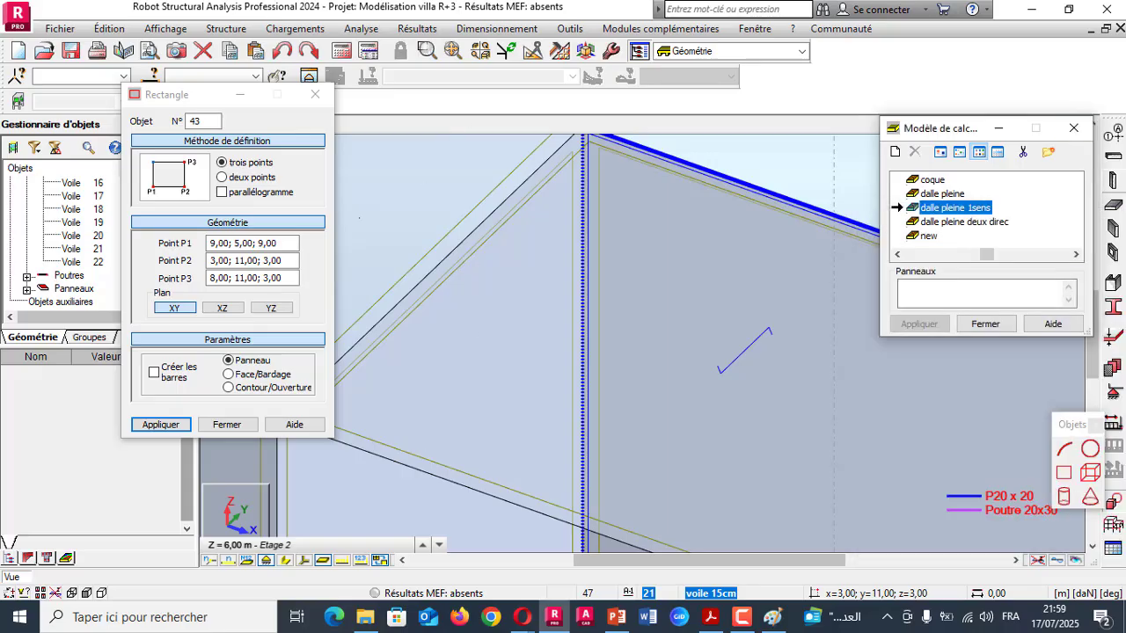
click(1073, 128)
scroll(637, 290, down, 7)
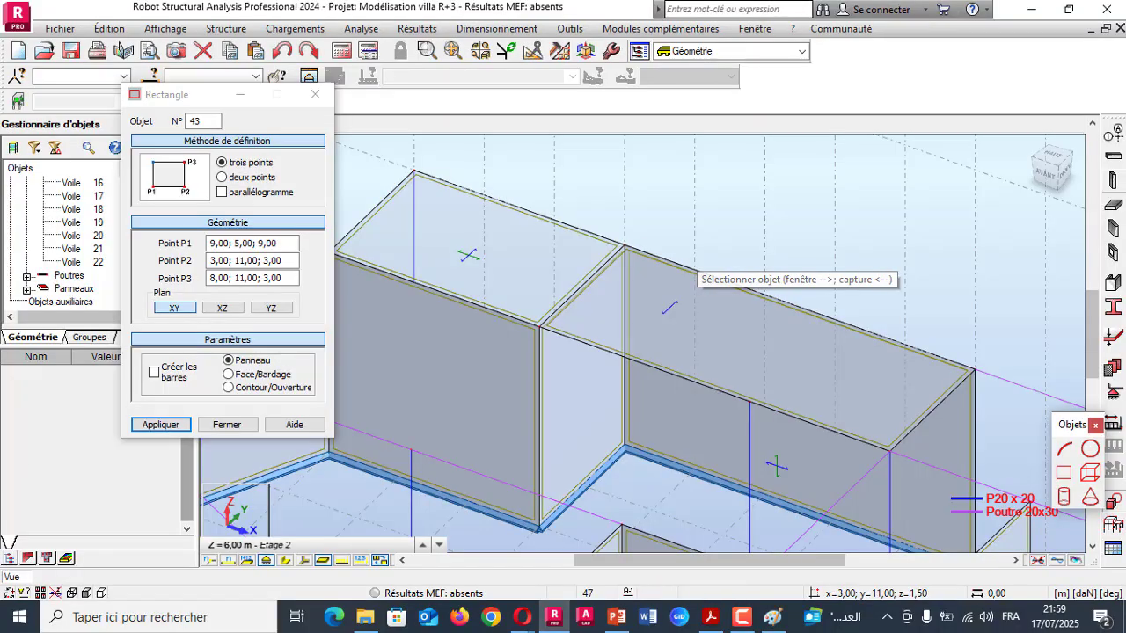
- Switch to the Google Meet call, return briefly to the Robot model to view the whole structure, and go back to the call
mouse_move(521, 617)
click(428, 563)
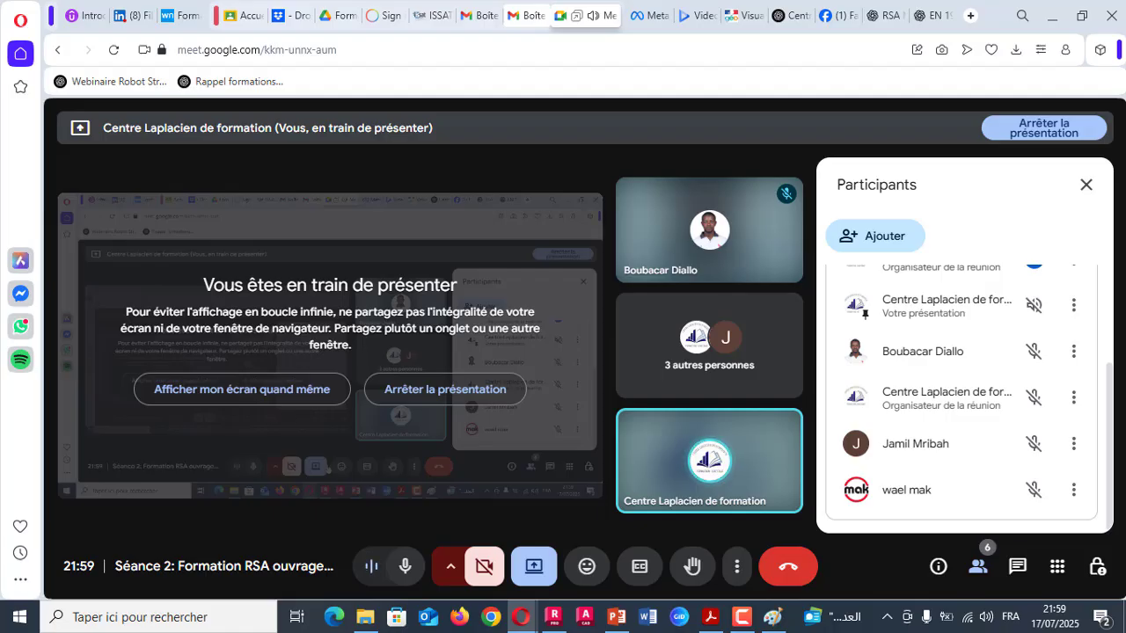
click(554, 615)
scroll(704, 299, down, 5)
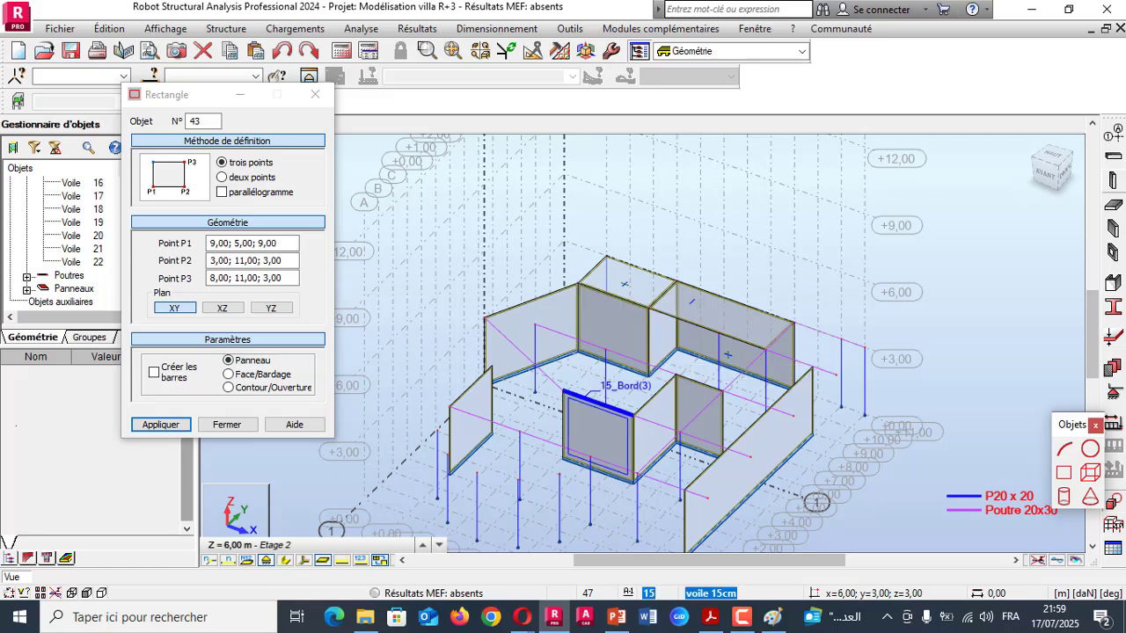
mouse_move(522, 617)
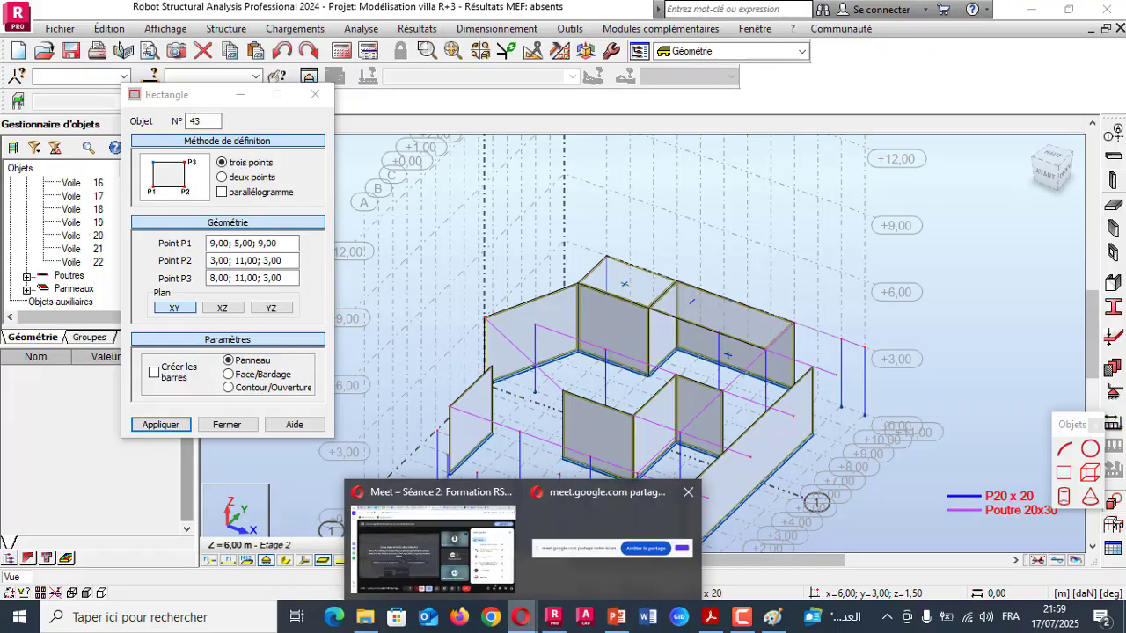
click(431, 546)
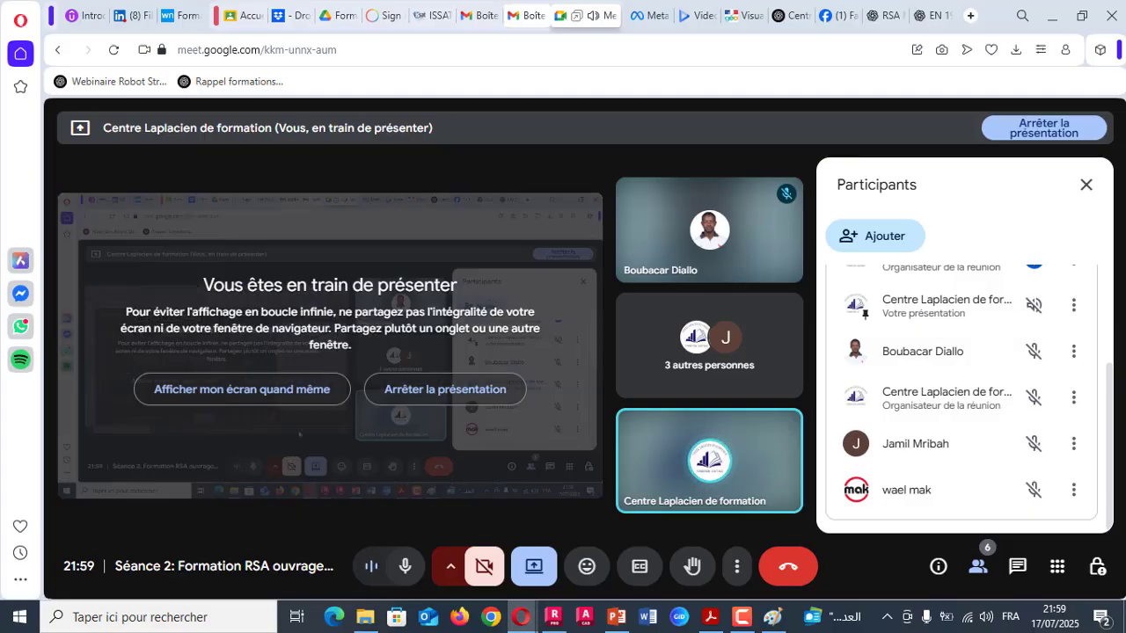